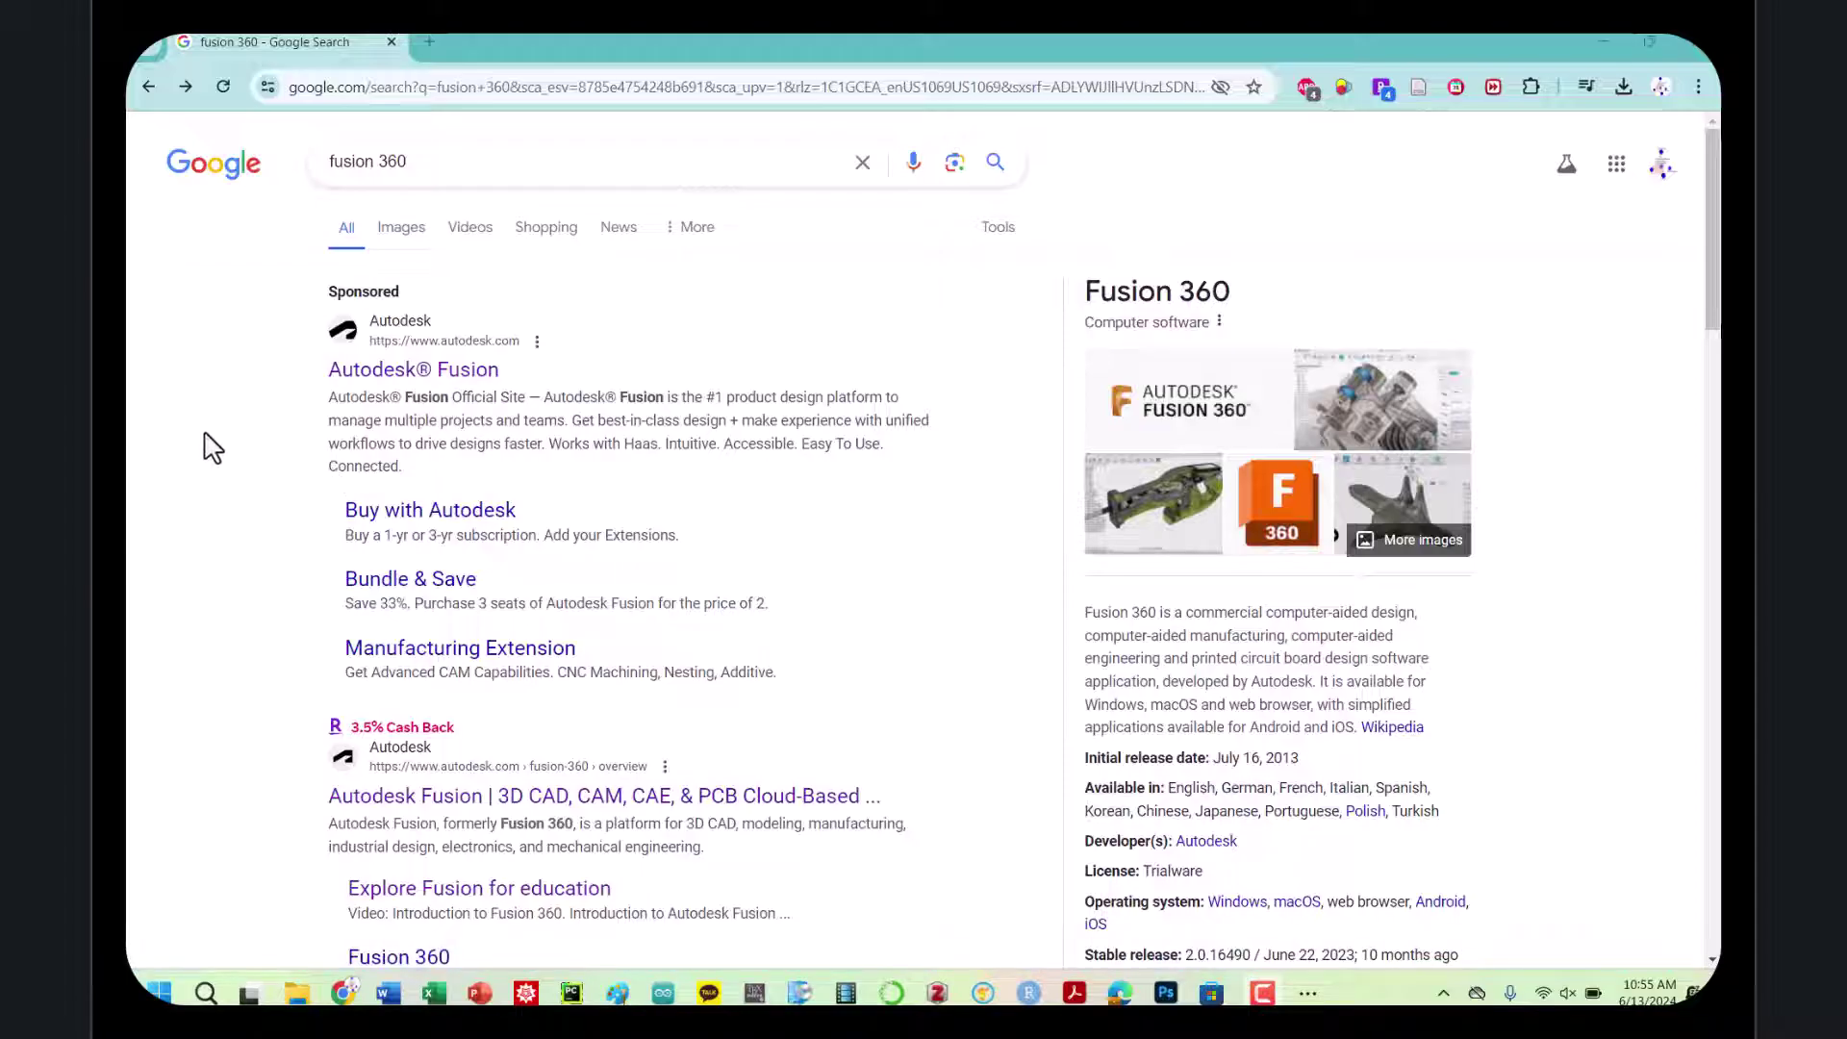
Search Google for 'fusion 360 student' and open Autodesk's Fusion for students and educators result
scroll(211, 448, "down", 5)
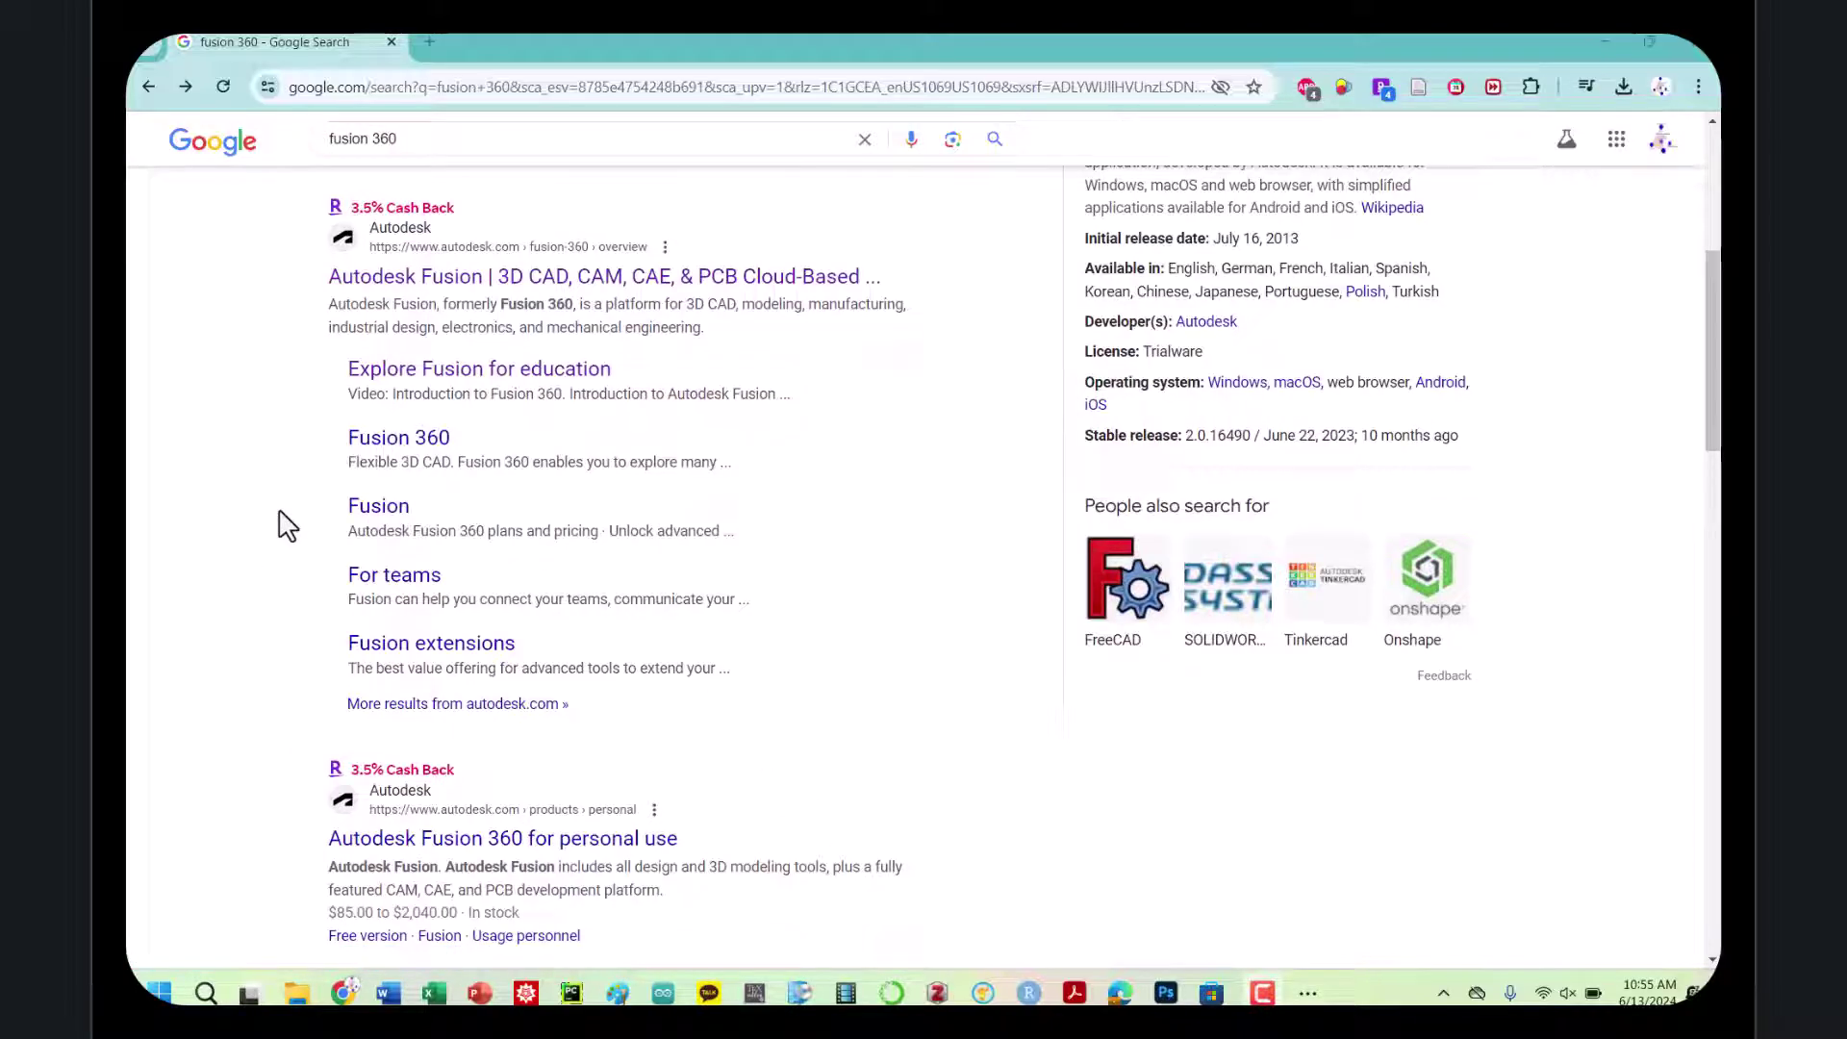
scroll(412, 235, "up", 5)
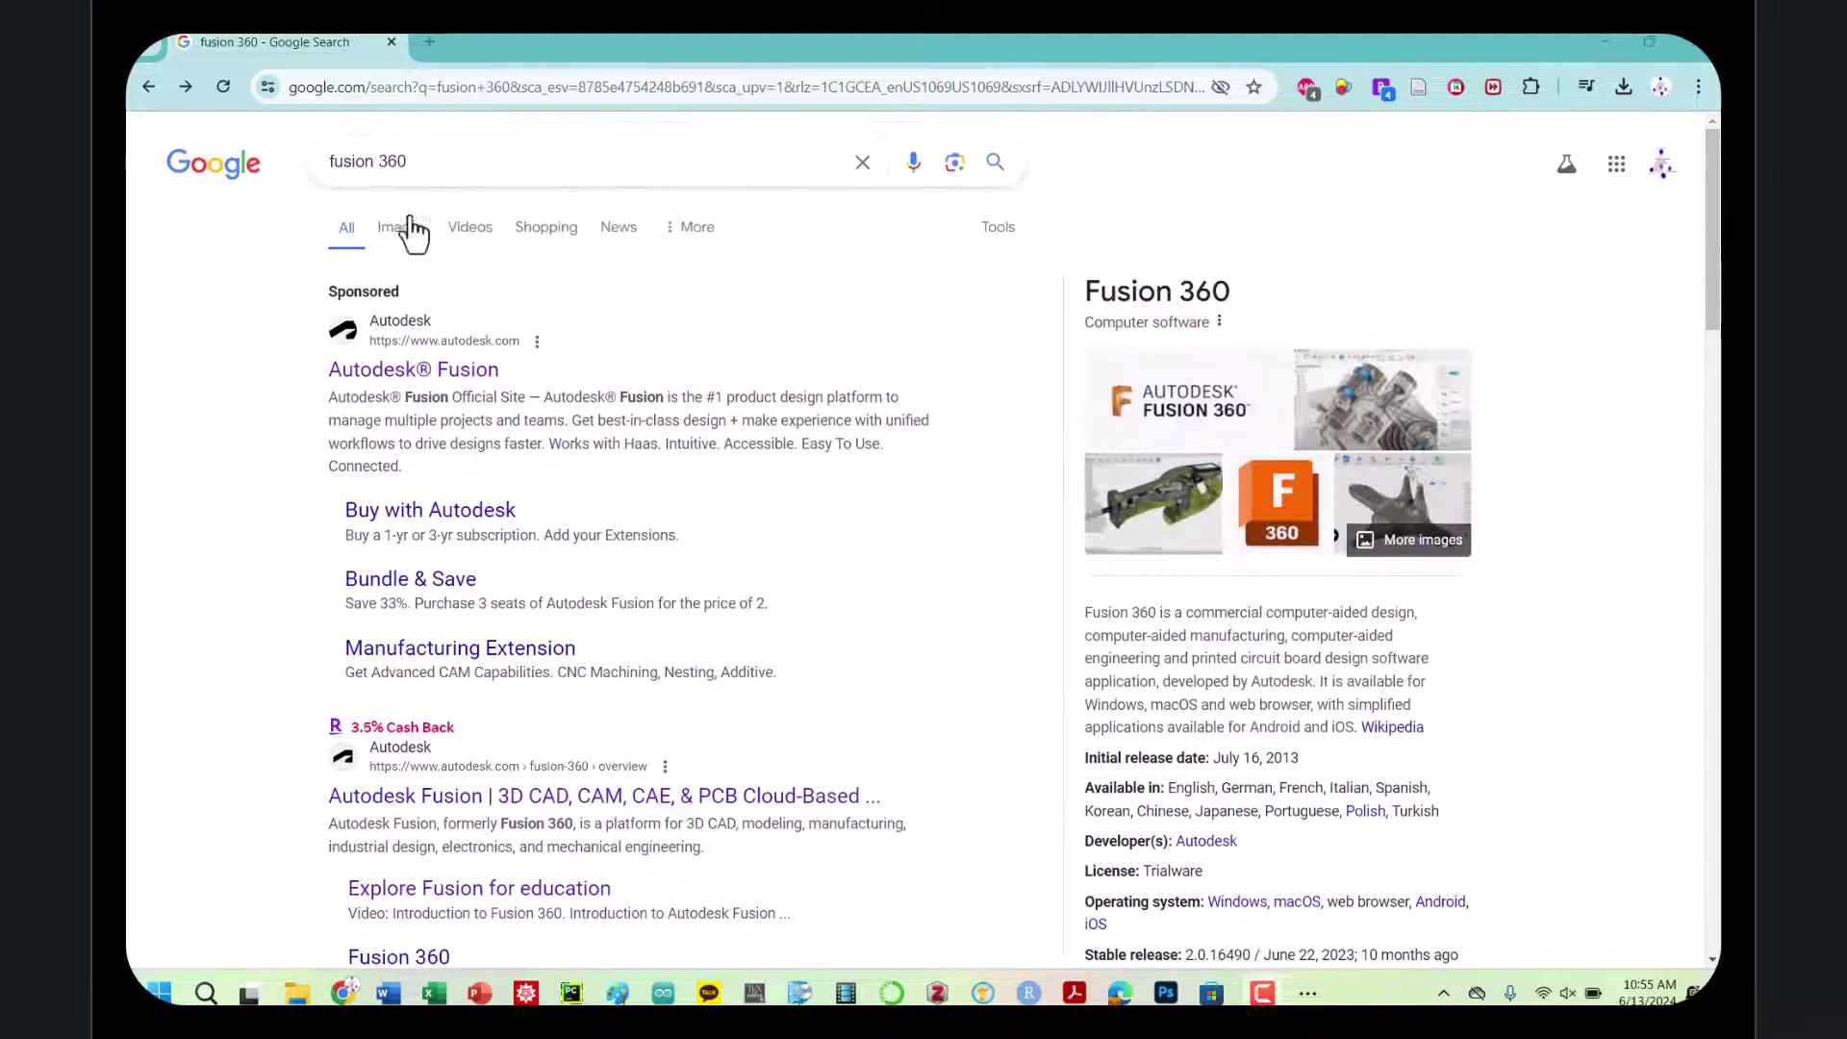
left_click(425, 164)
type("student")
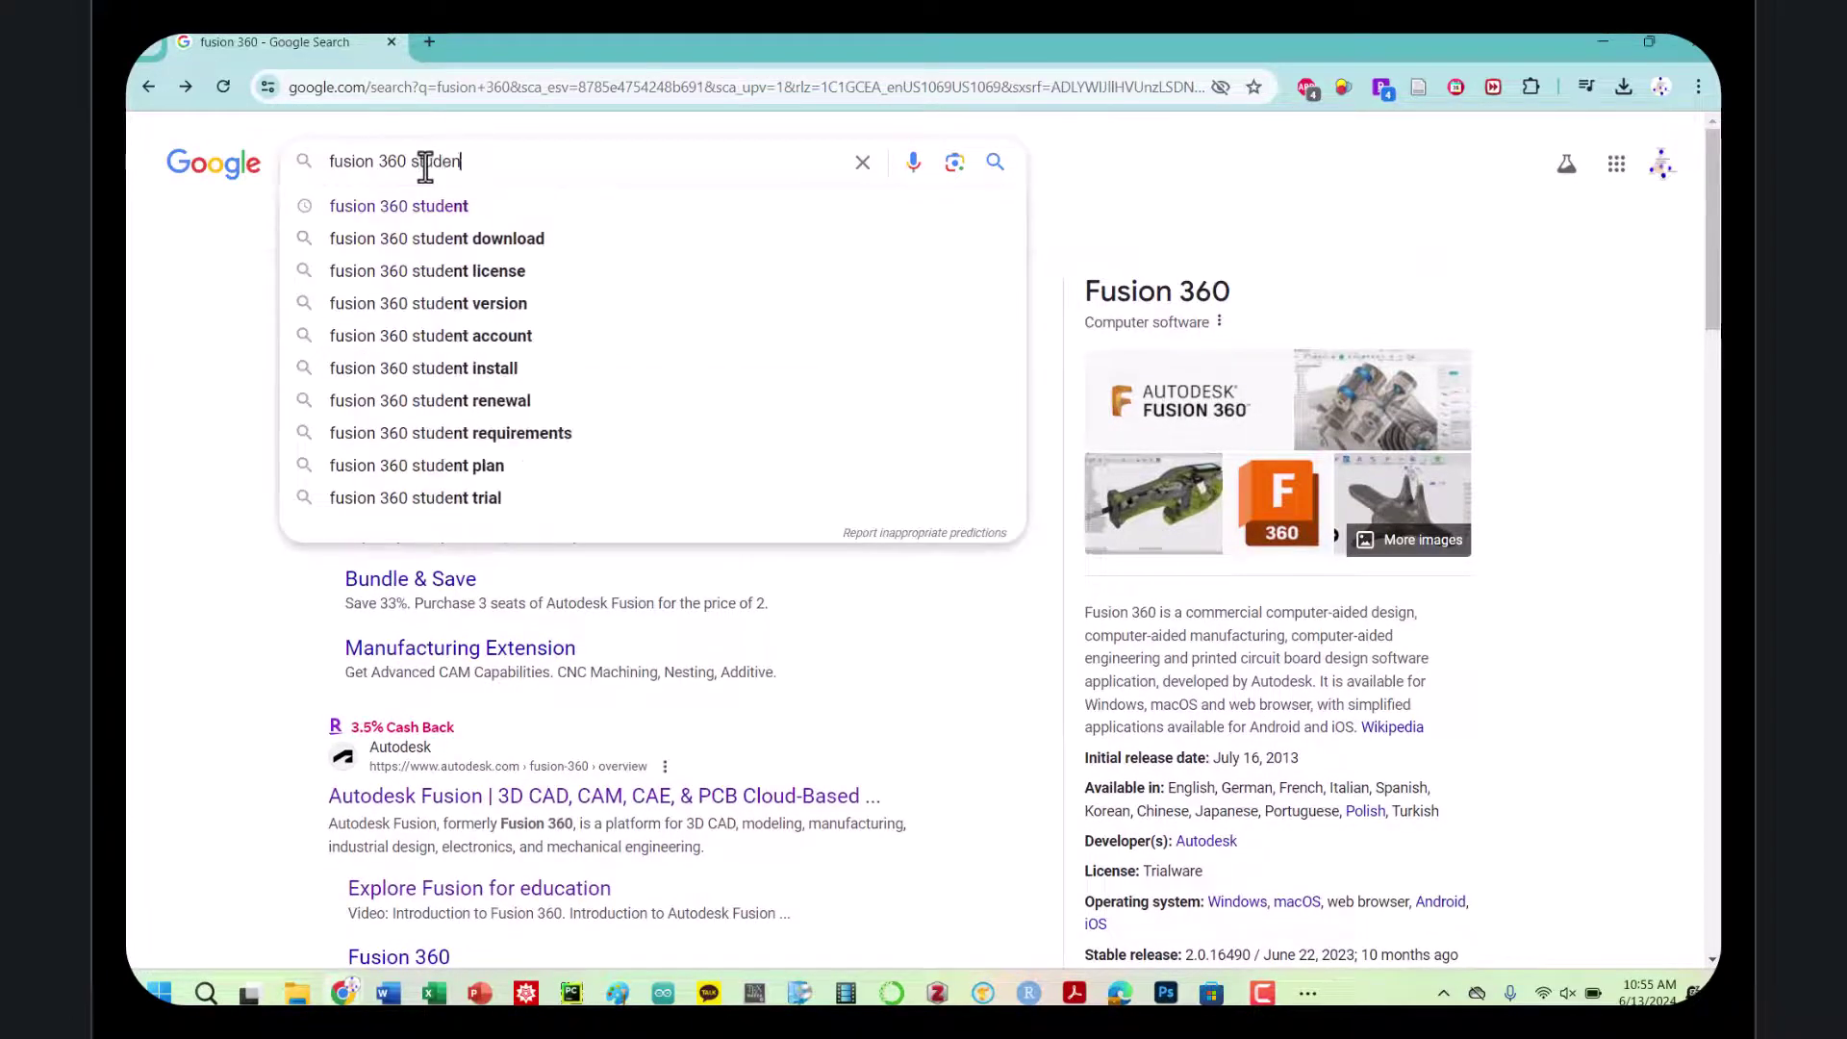
key("Return")
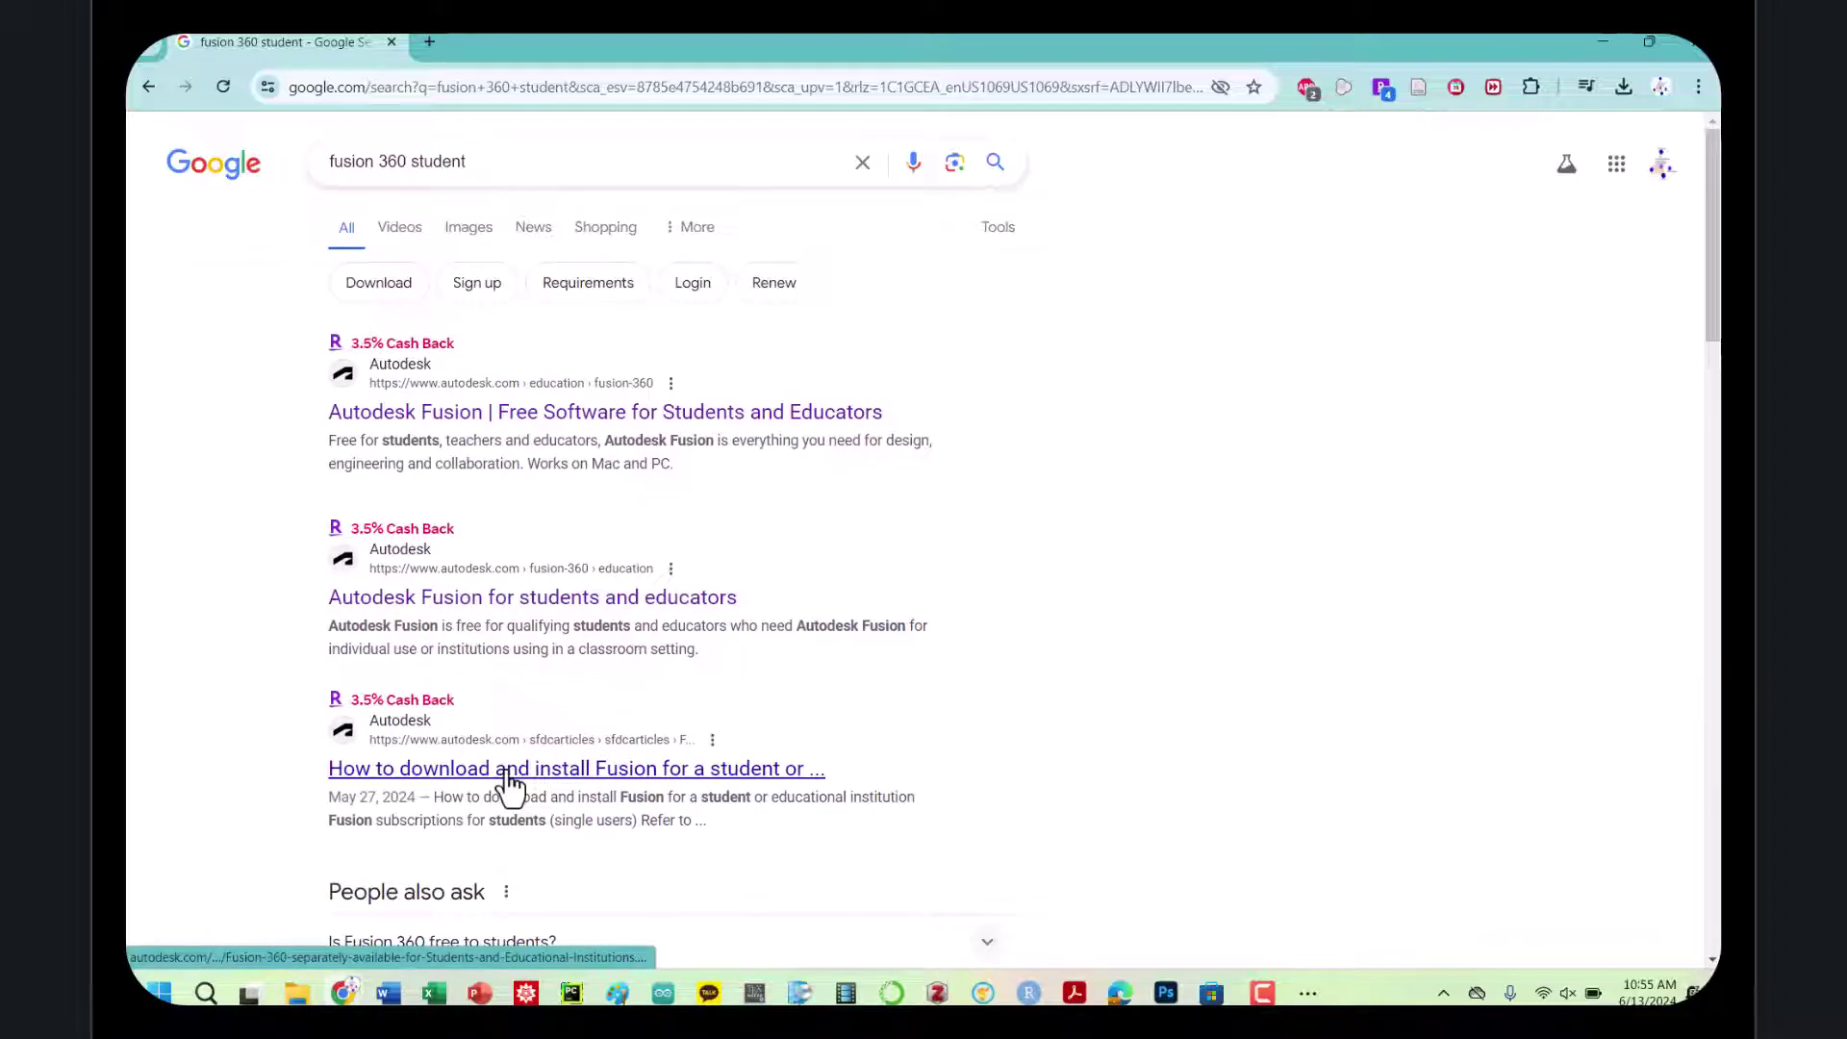
left_click(510, 605)
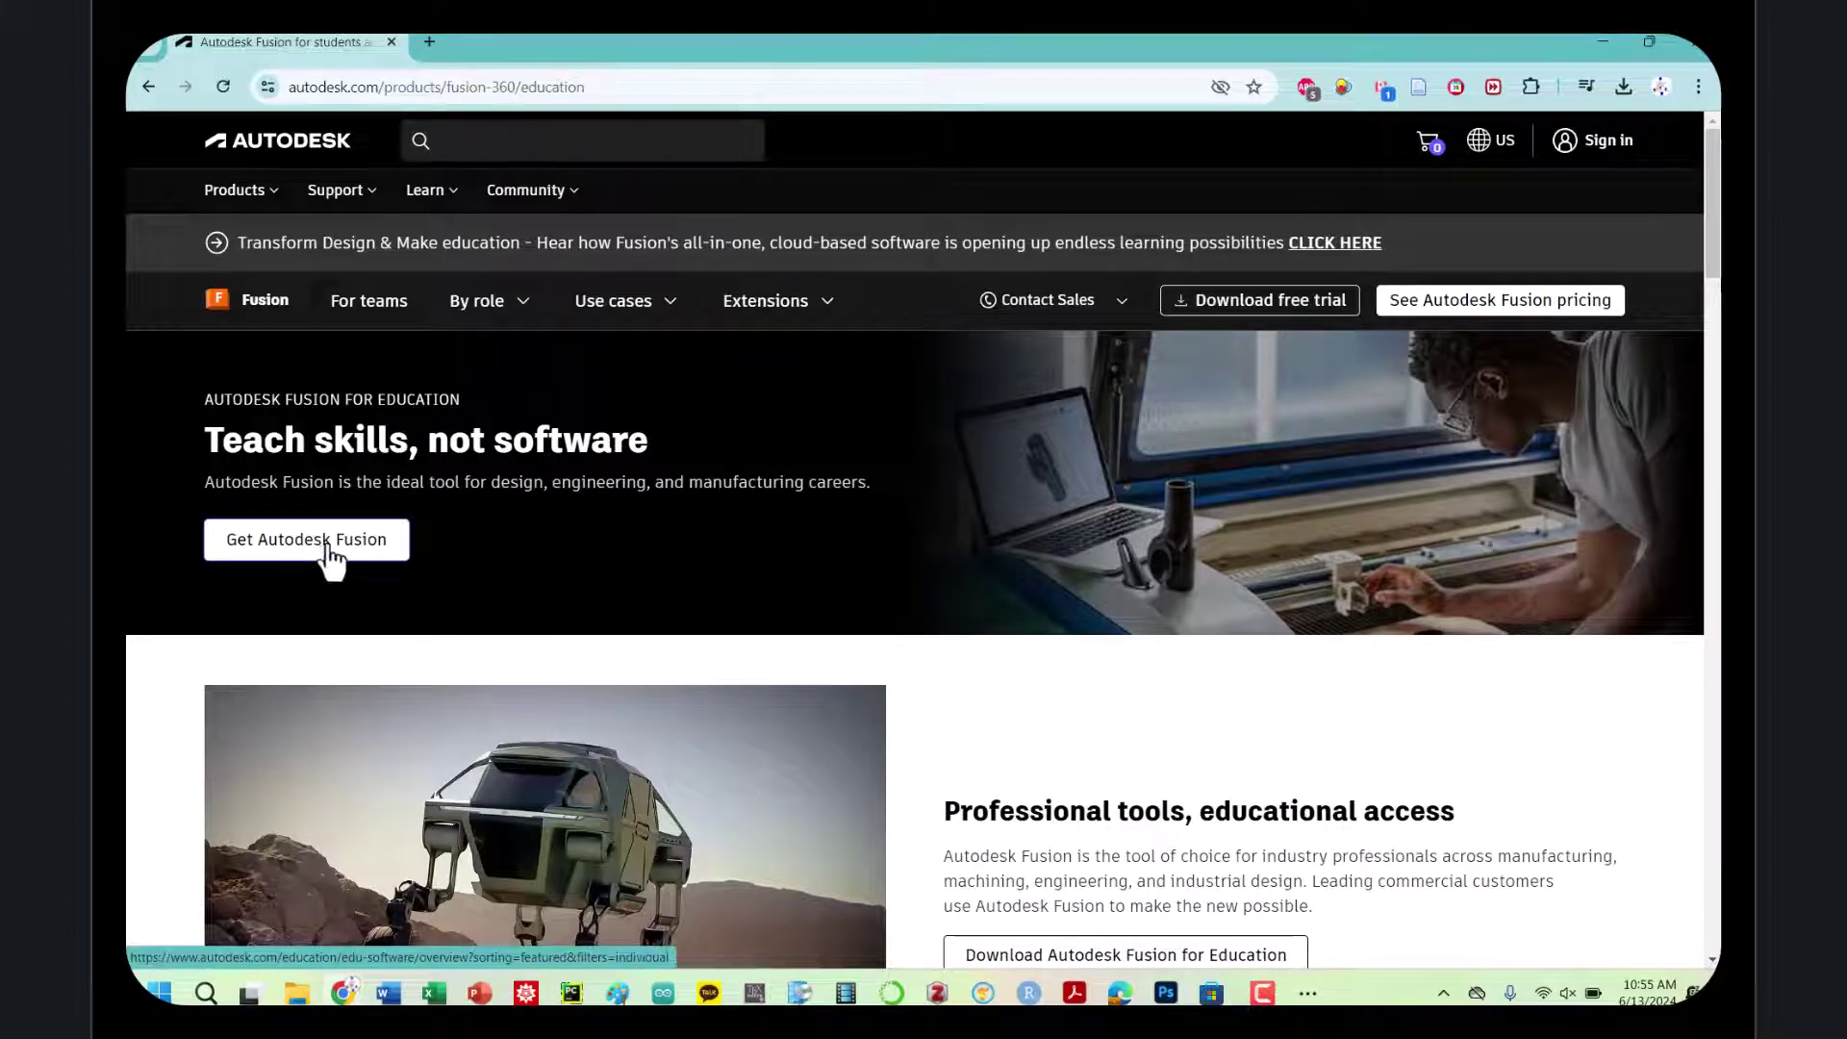
scroll(322, 558, "down", 4)
Follow the Download Autodesk Fusion for Education offer to Autodesk's students page
left_click(1059, 553)
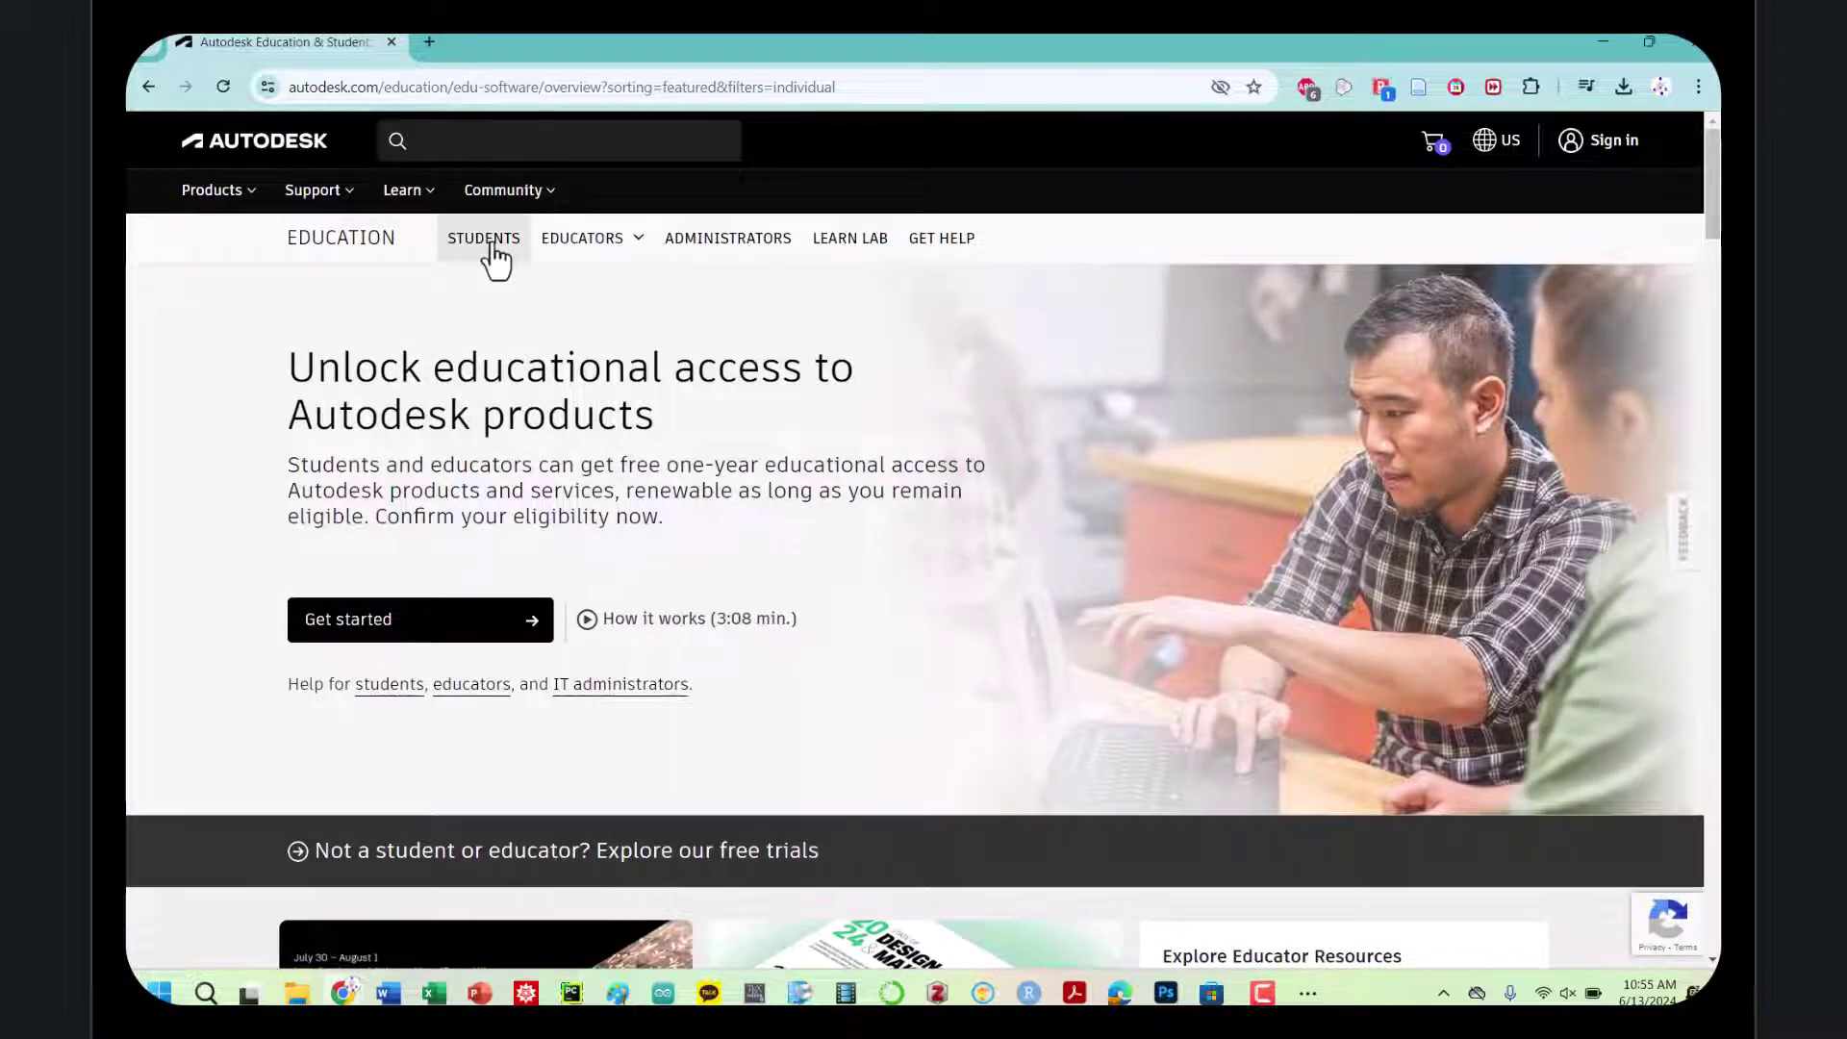
left_click(493, 246)
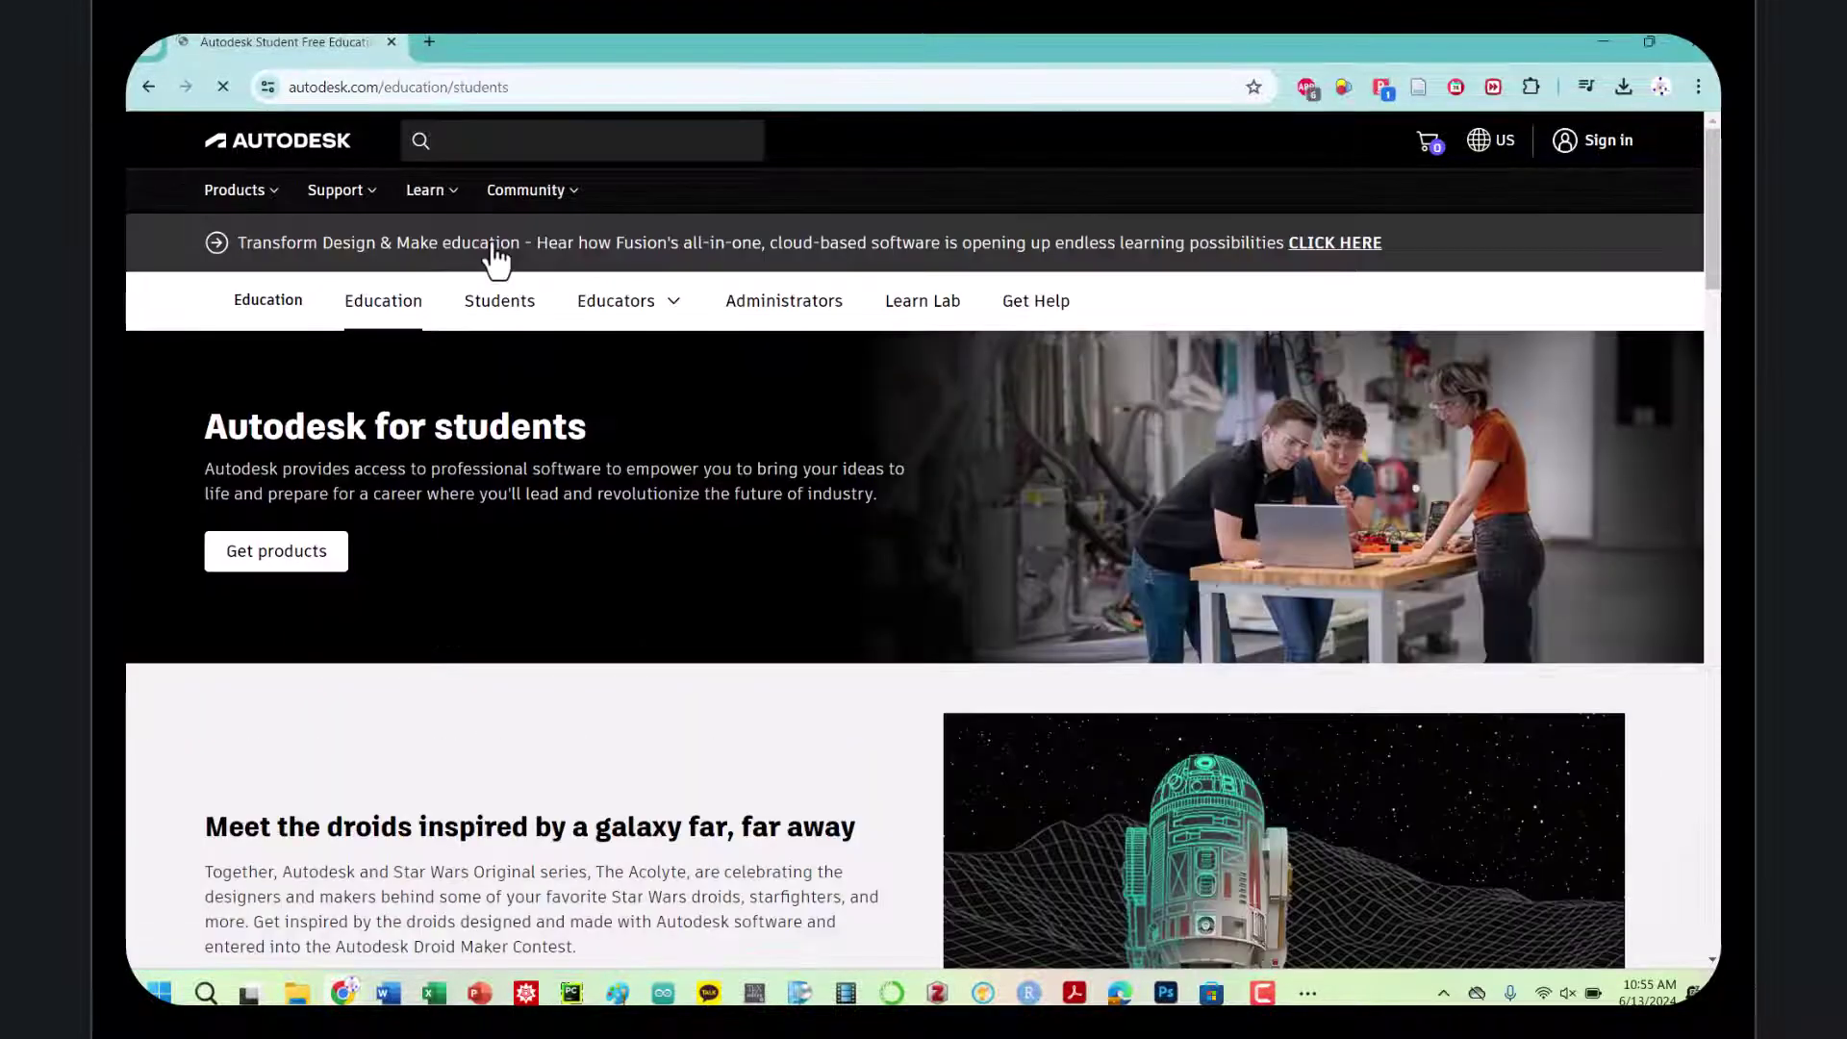
scroll(343, 508, "down", 2)
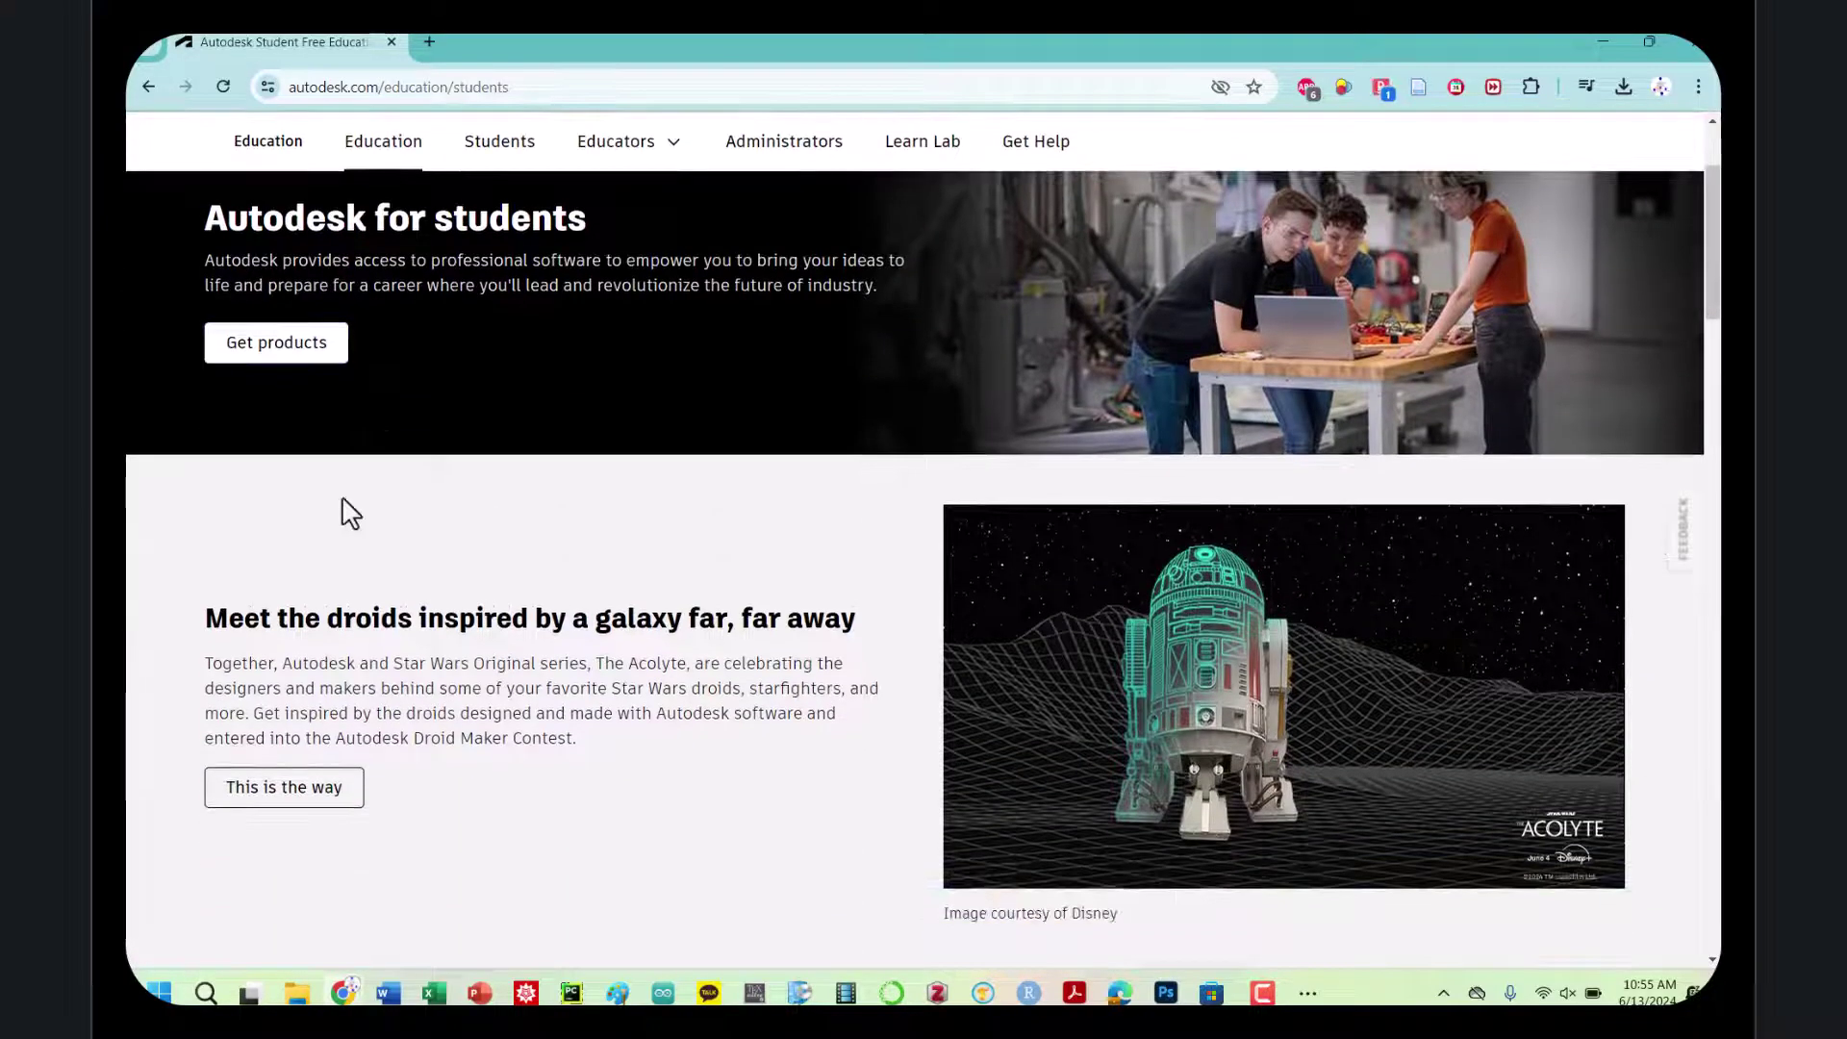
scroll(343, 500, "down", 9)
scroll(342, 501, "up", 11)
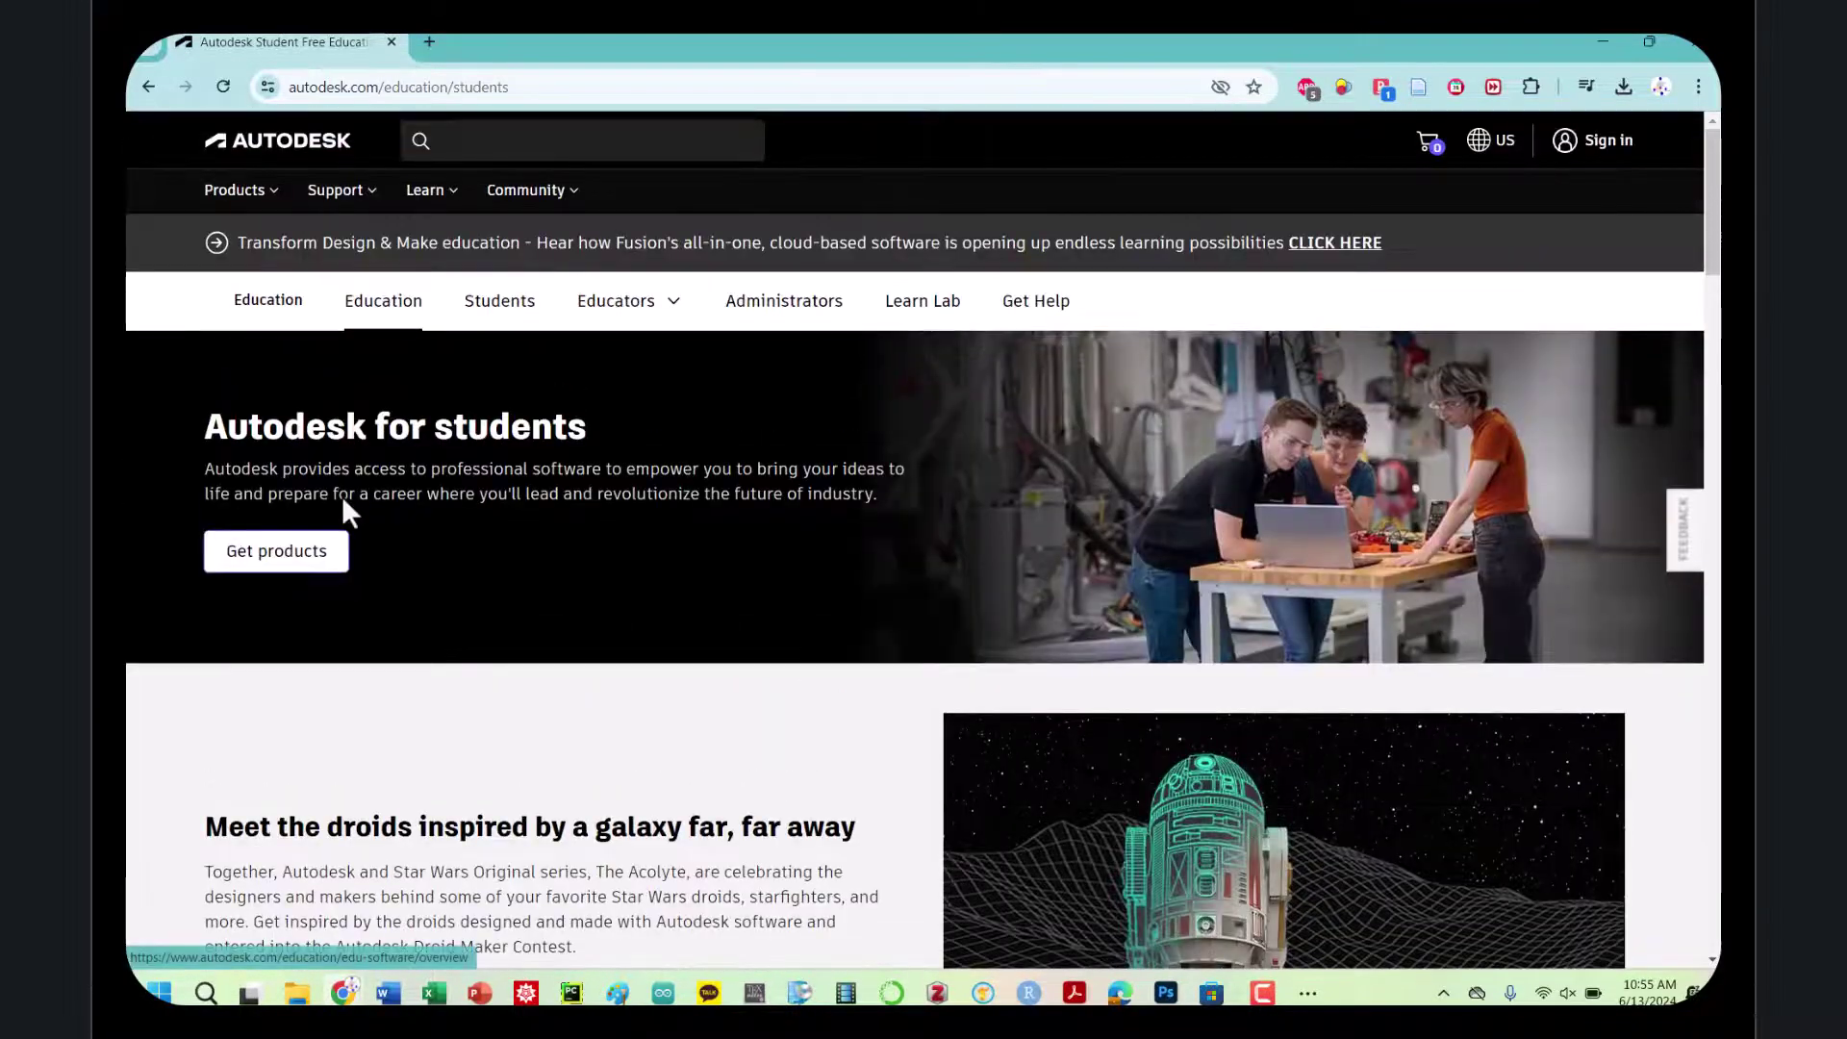
left_click(507, 316)
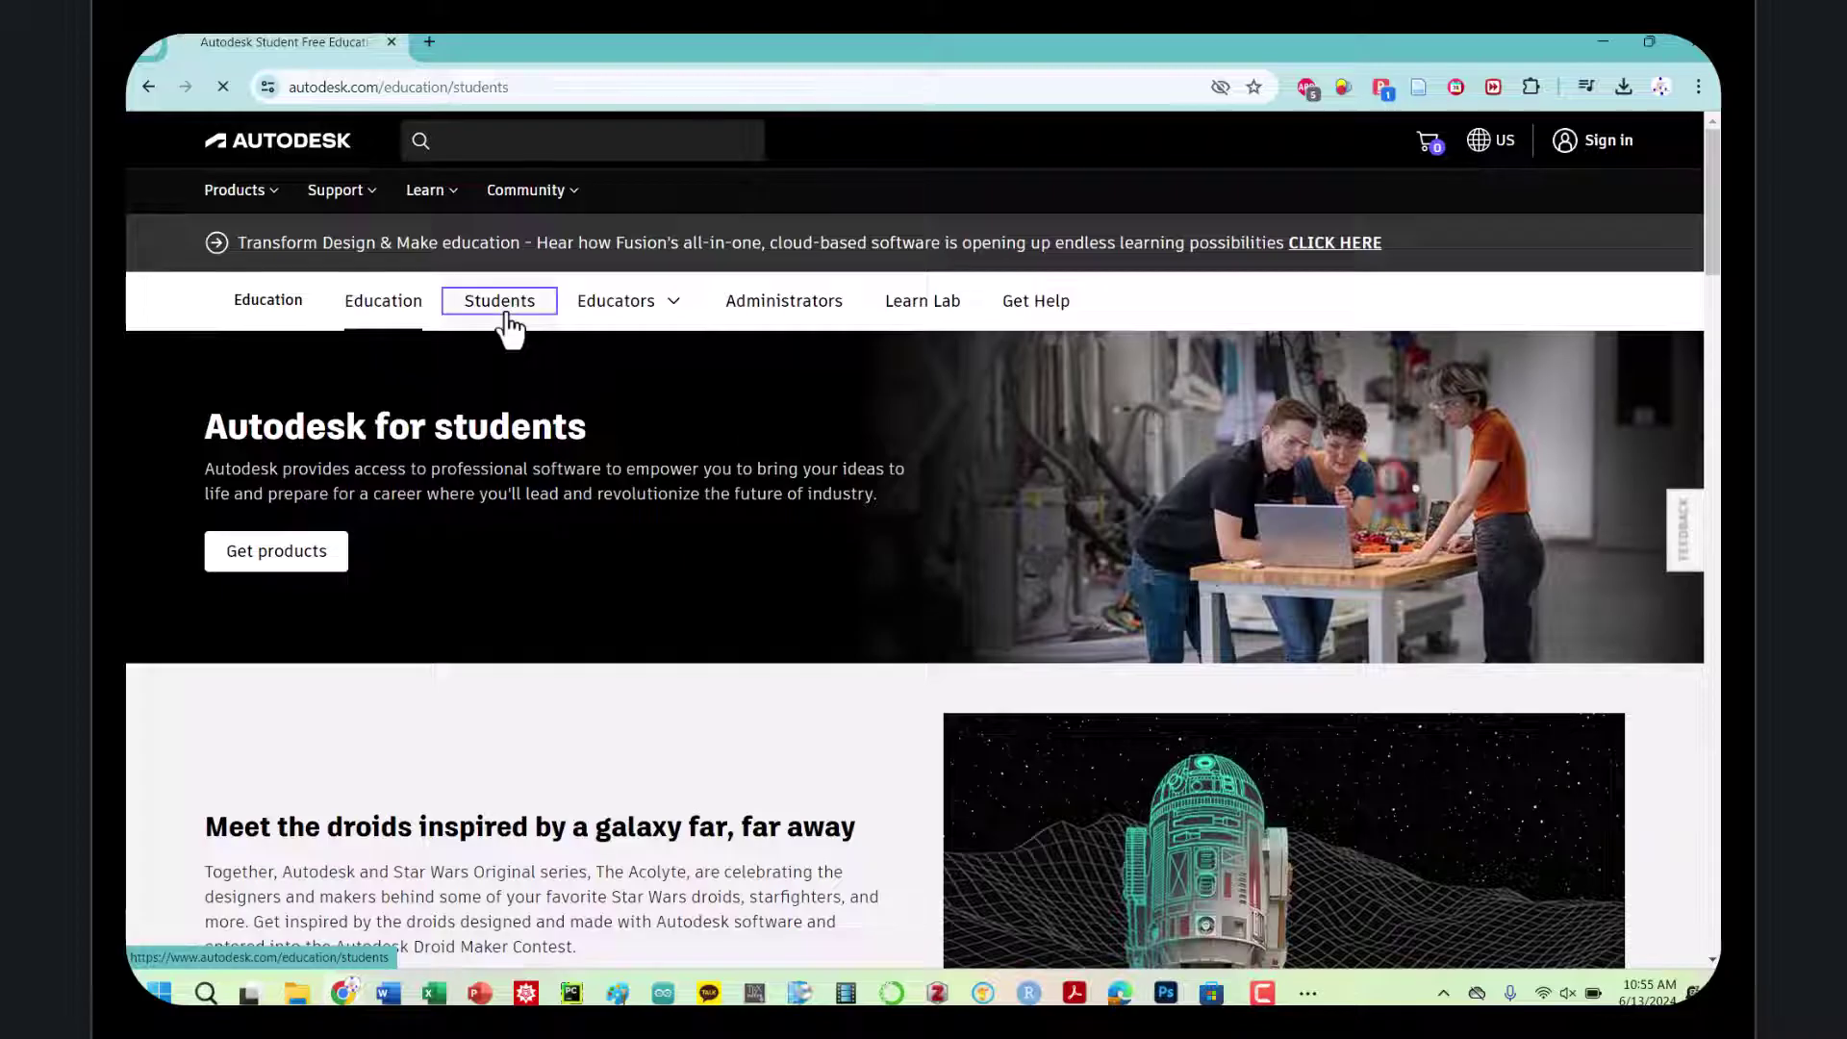
Browse the student products, comparing the Class/Lab and Individual options
left_click(313, 563)
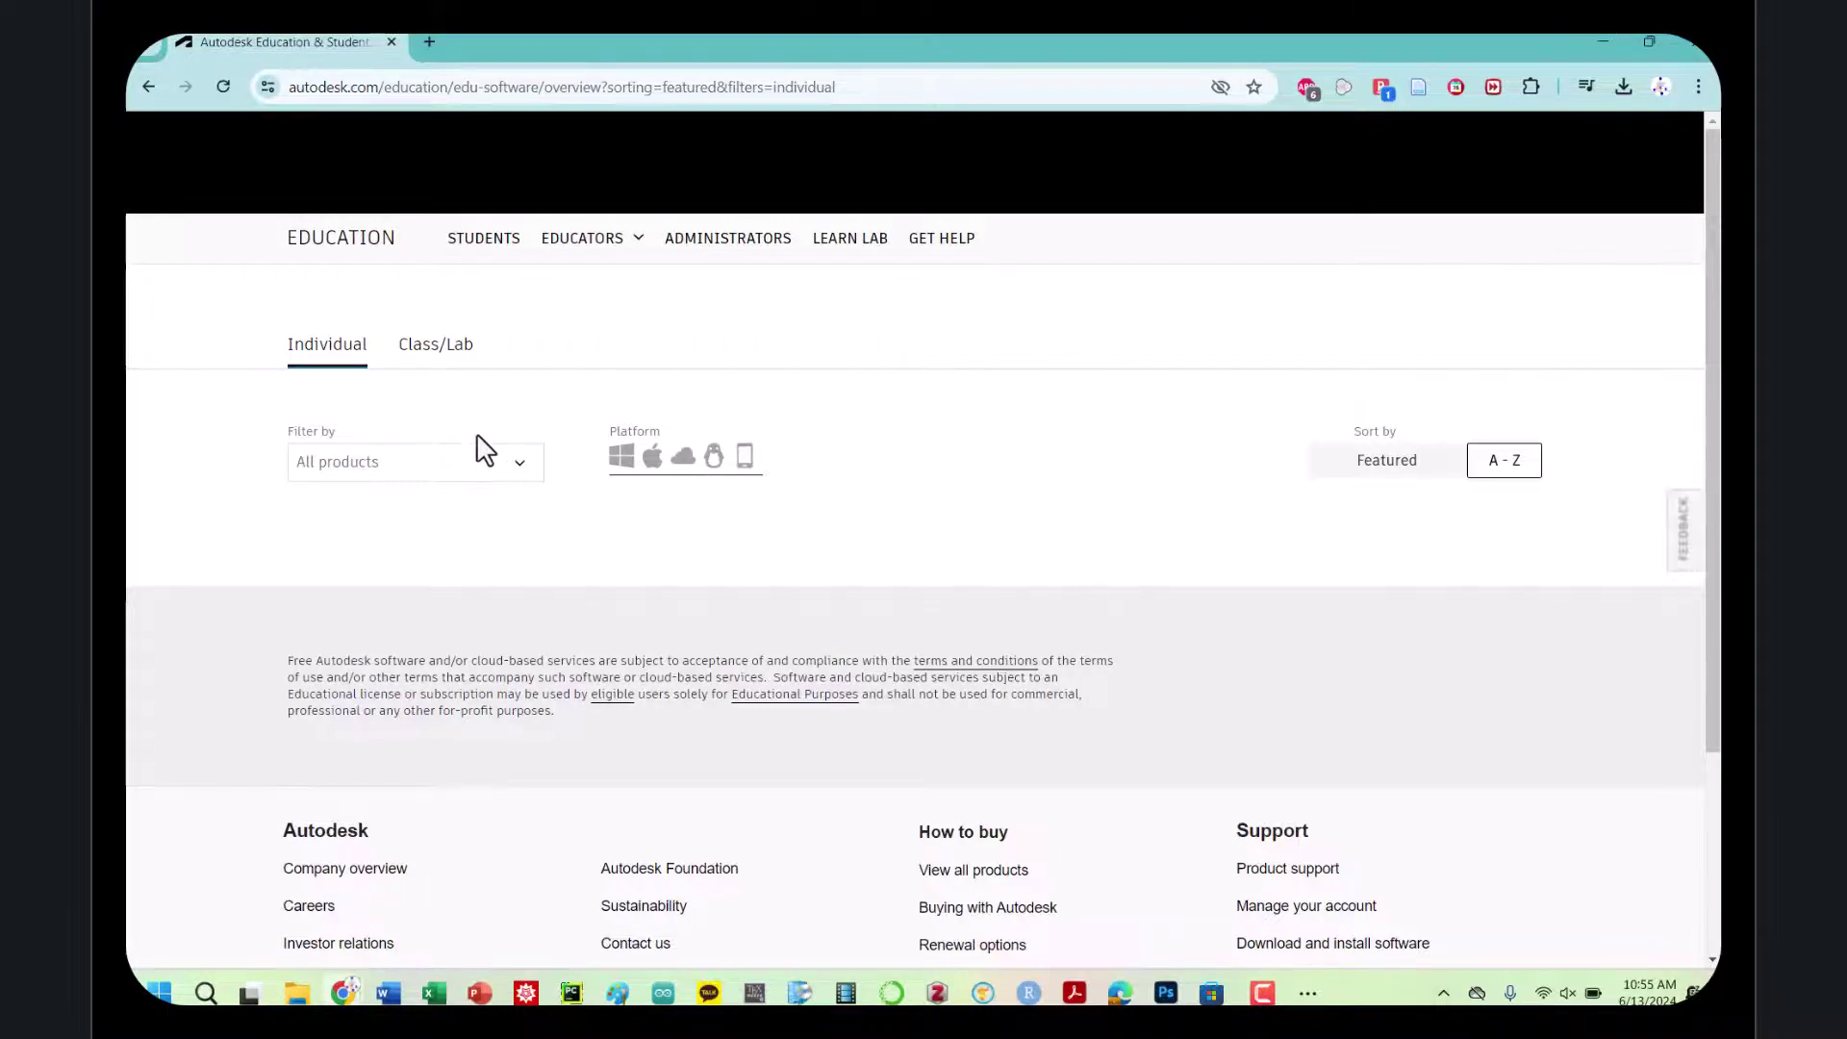
scroll(474, 443, "down", 2)
scroll(471, 435, "up", 2)
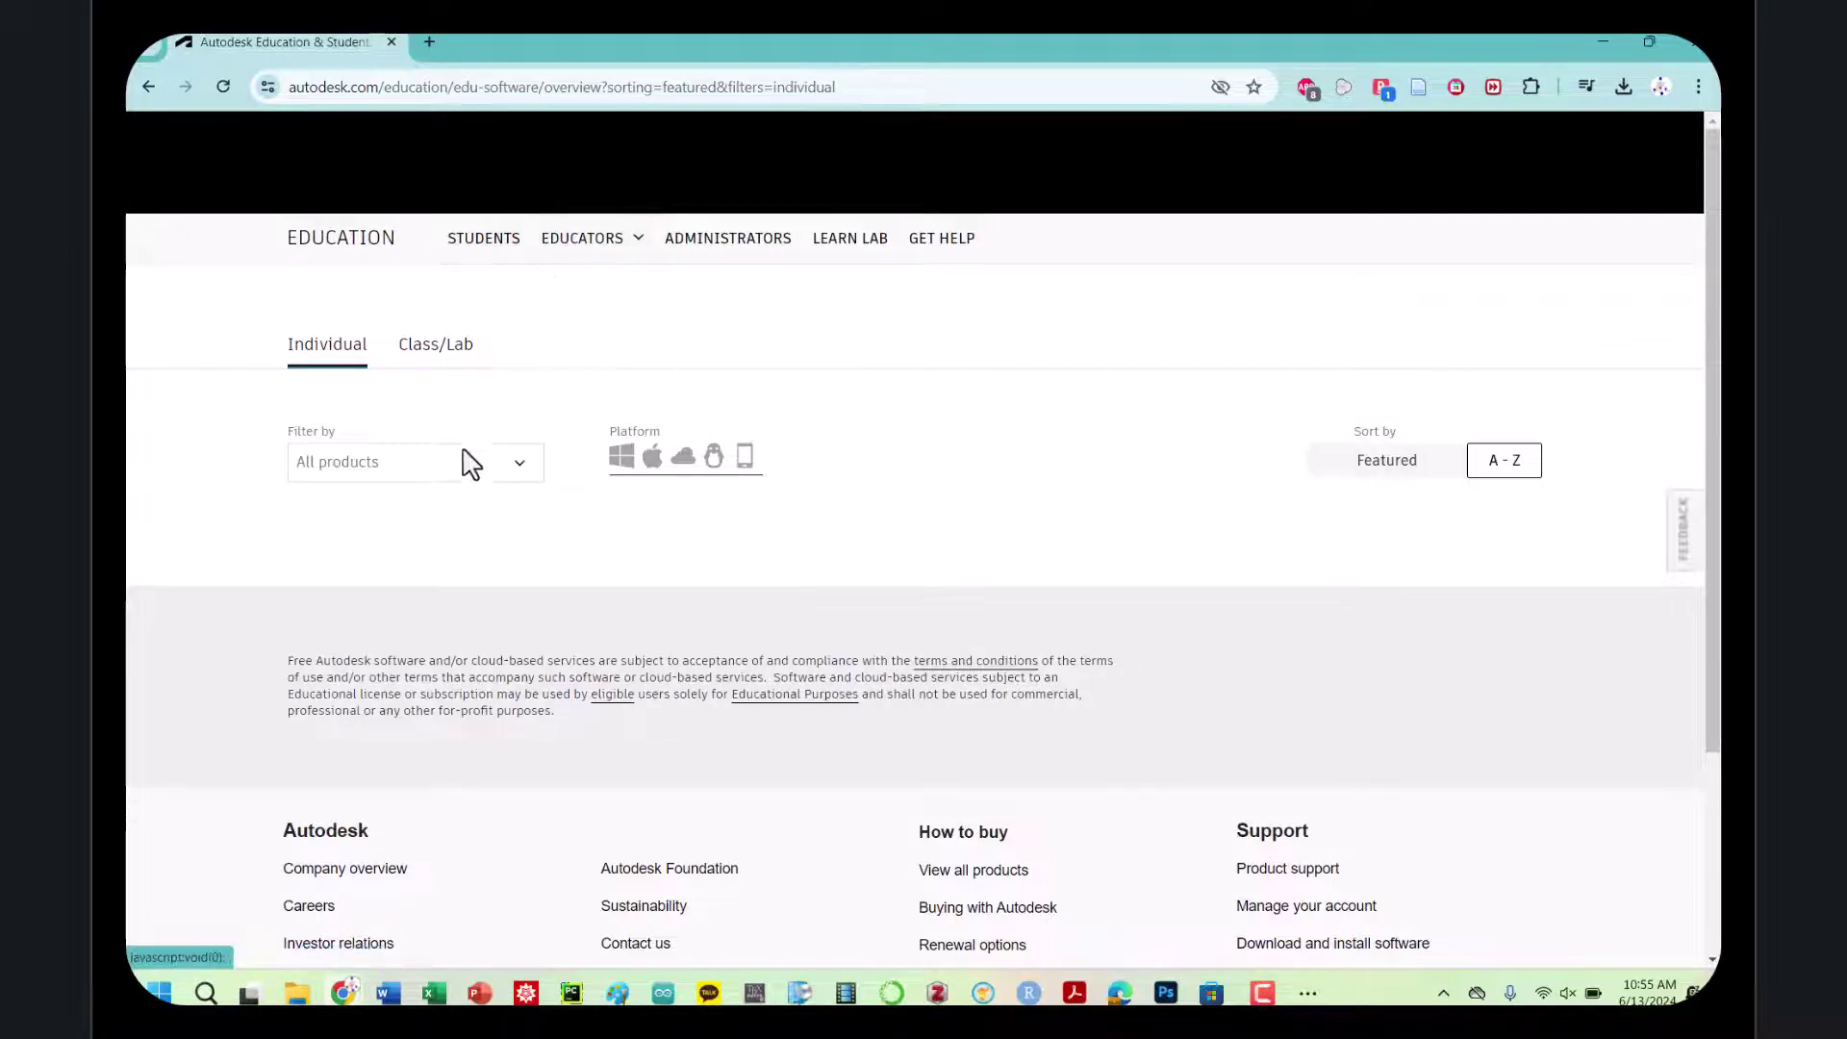
left_click(421, 352)
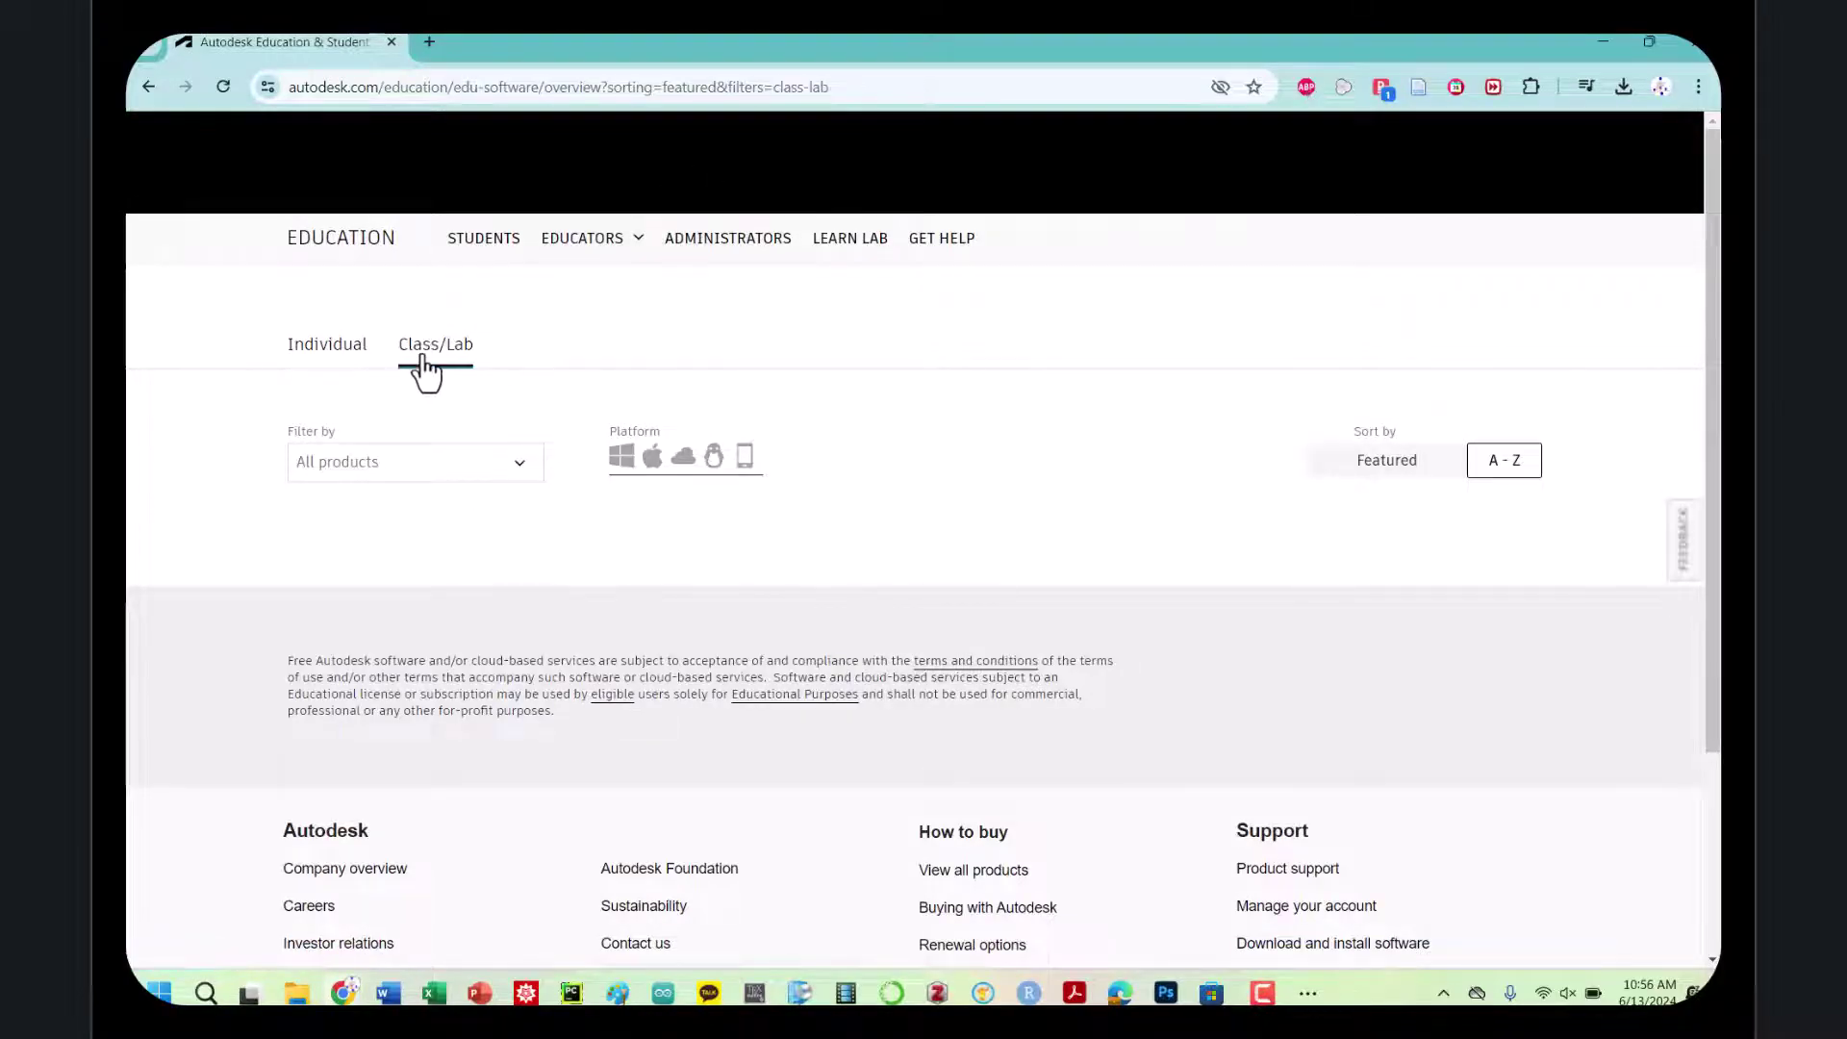
left_click(351, 358)
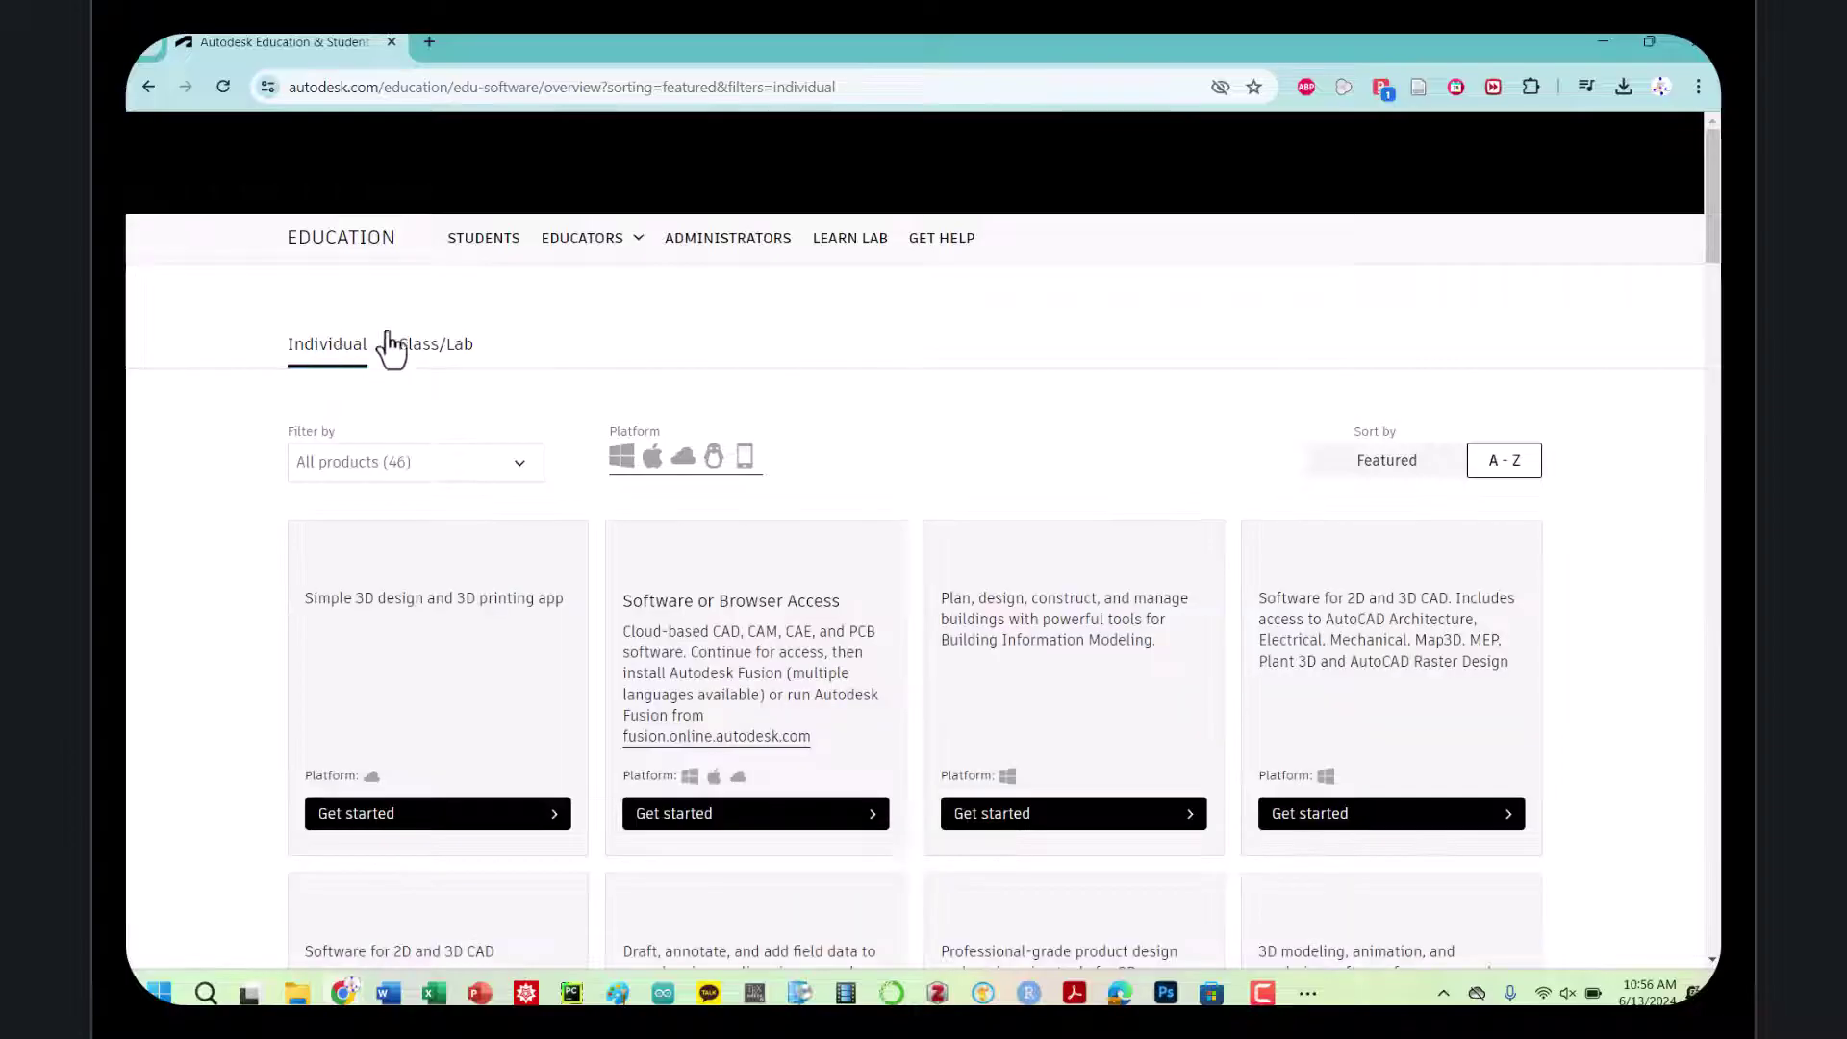
scroll(433, 391, "up", 7)
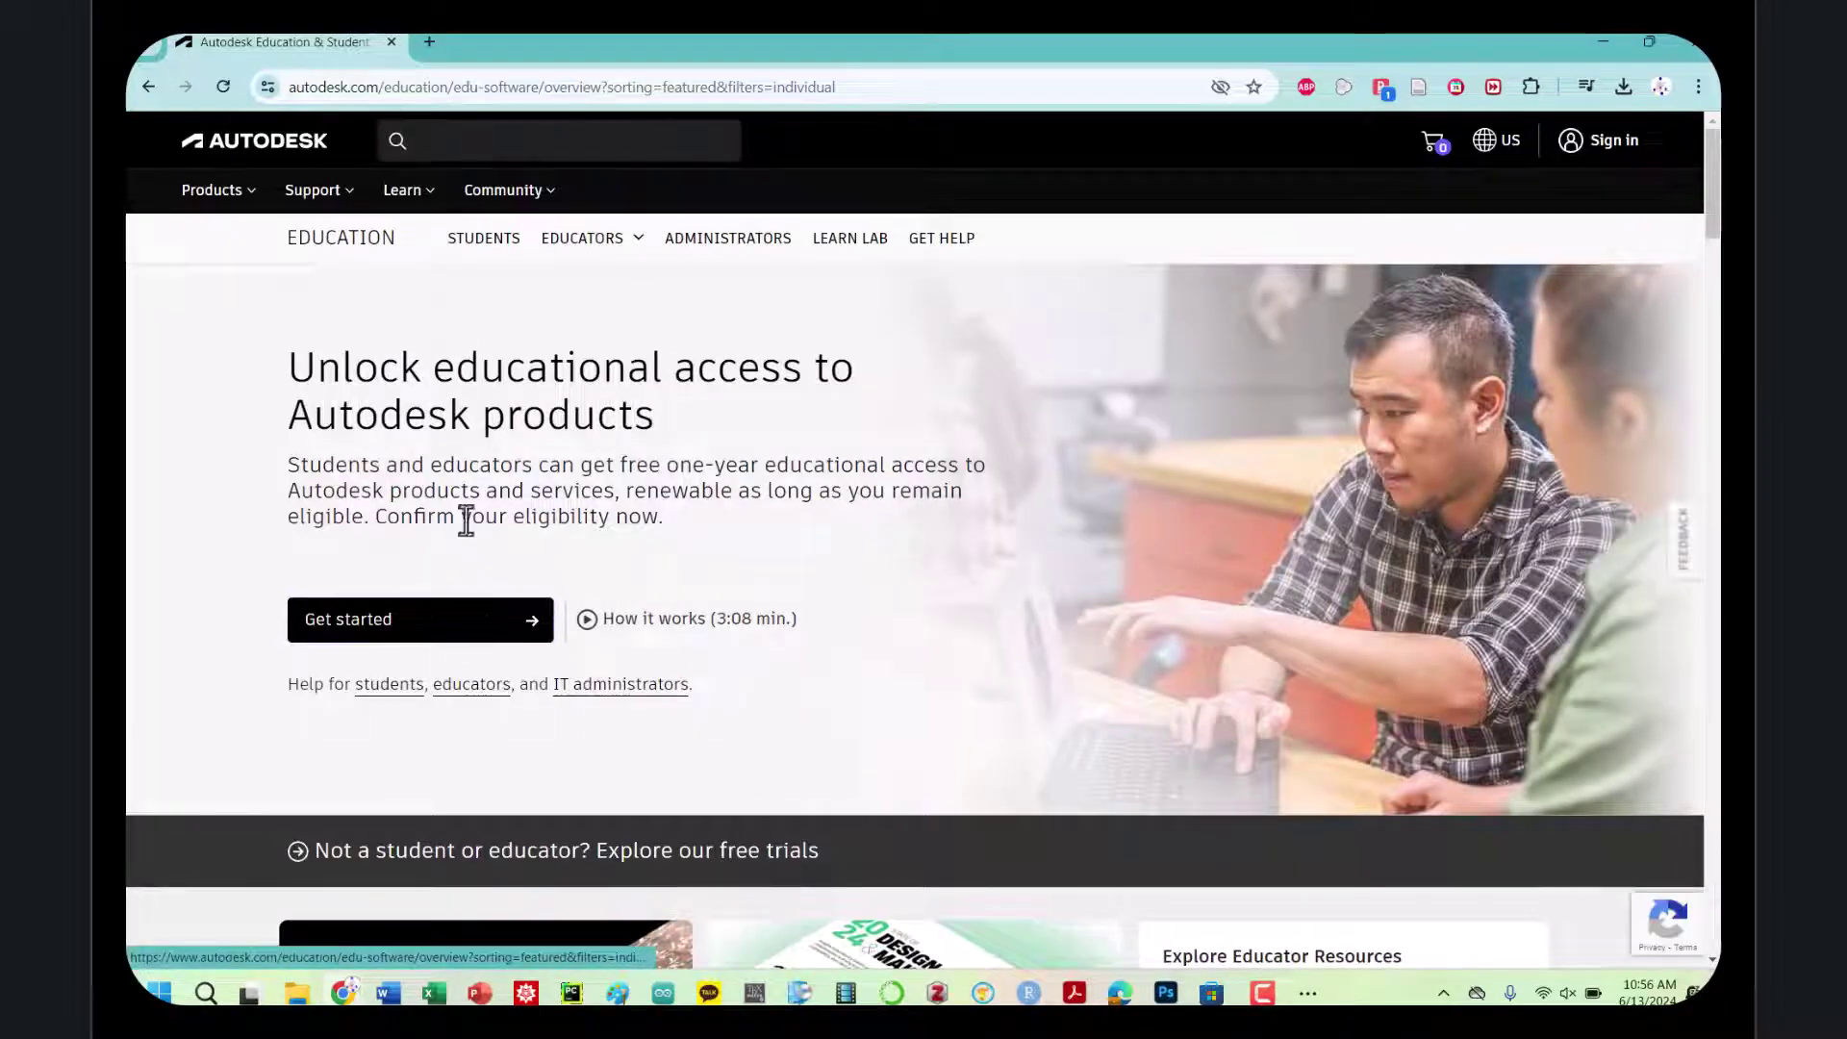
scroll(458, 481, "down", 5)
scroll(461, 495, "up", 3)
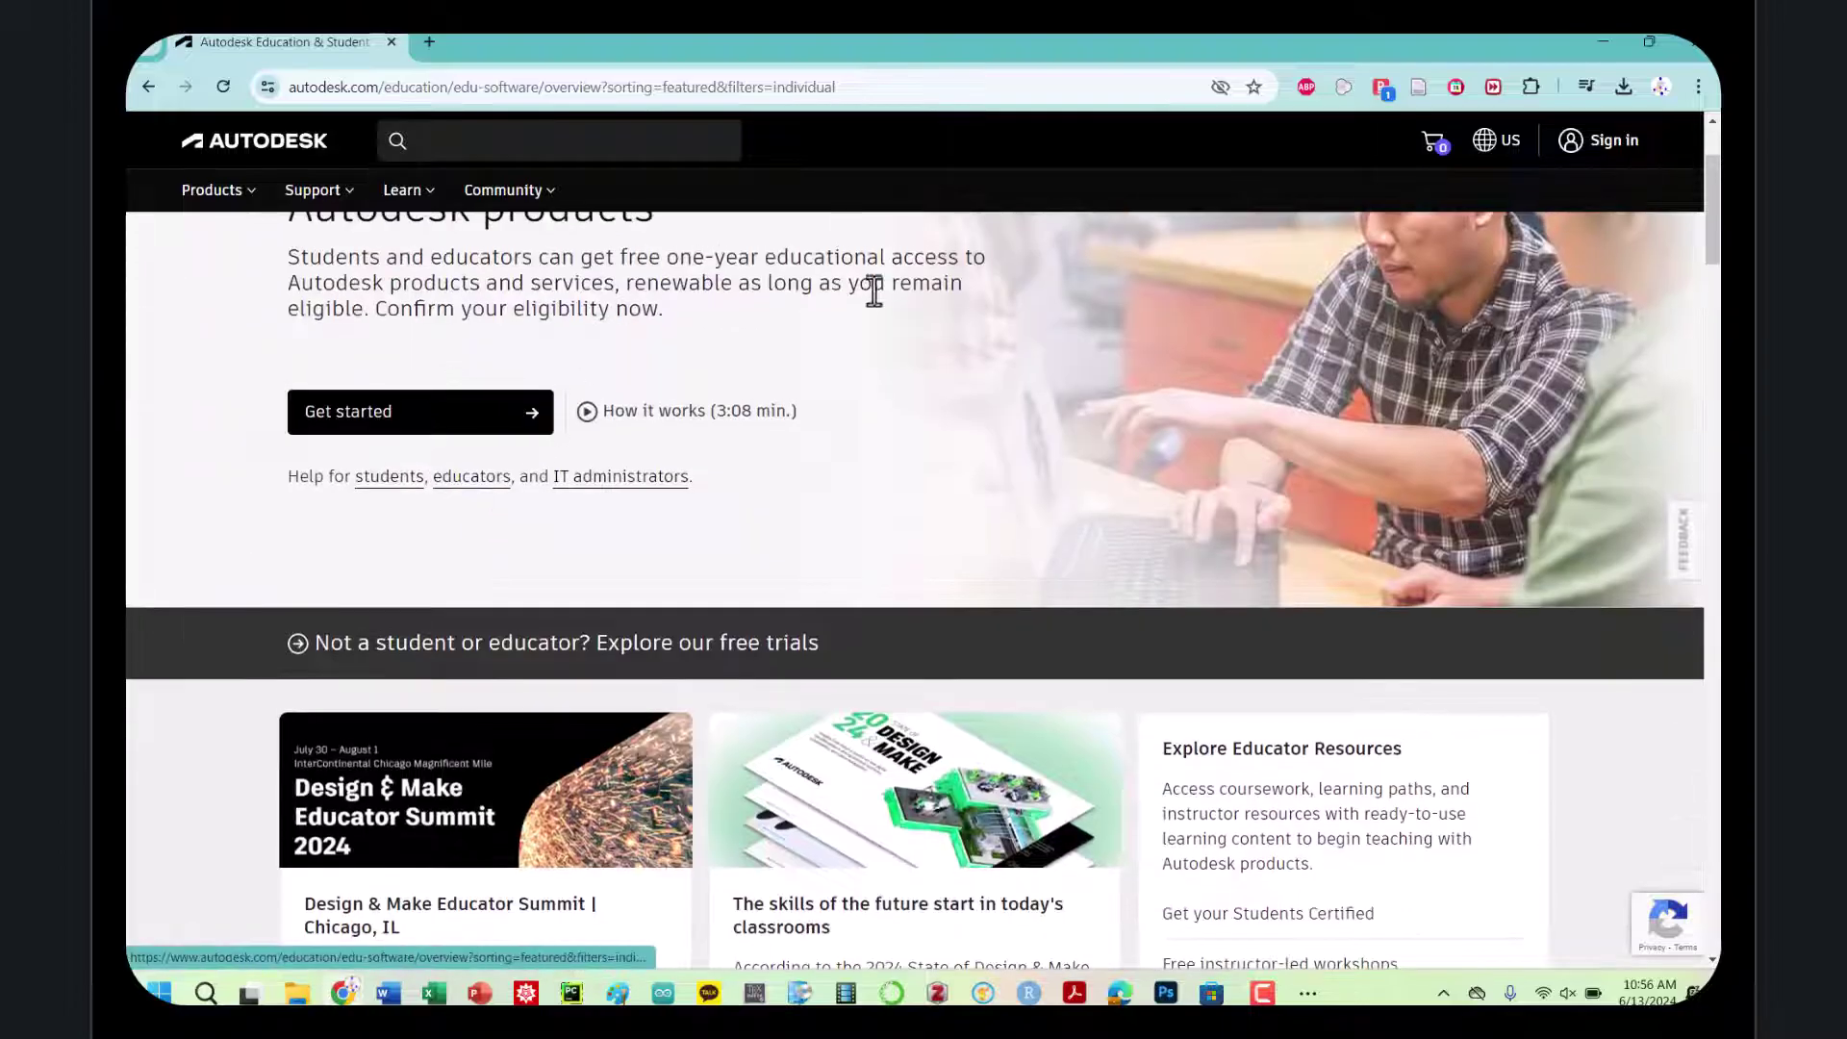
Start the educational access sign-up with Get started and review the form
left_click(444, 429)
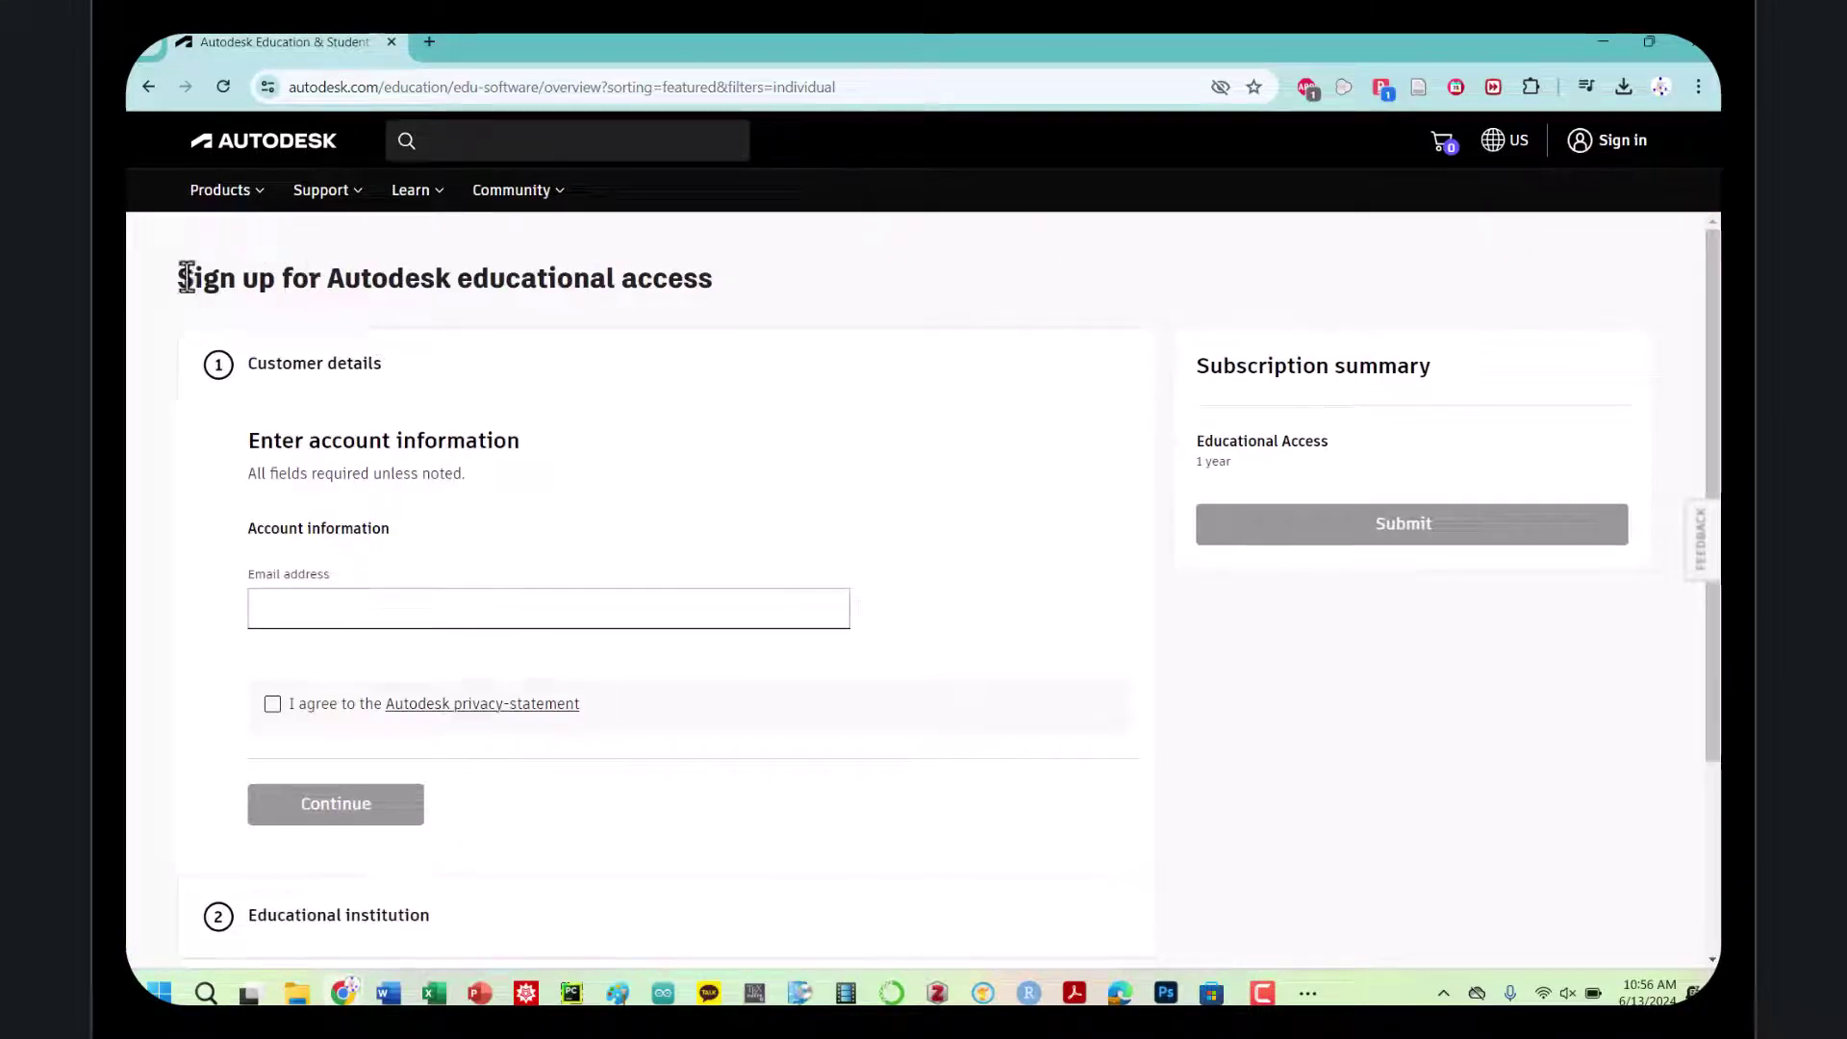
left_click_drag(179, 278, 703, 299)
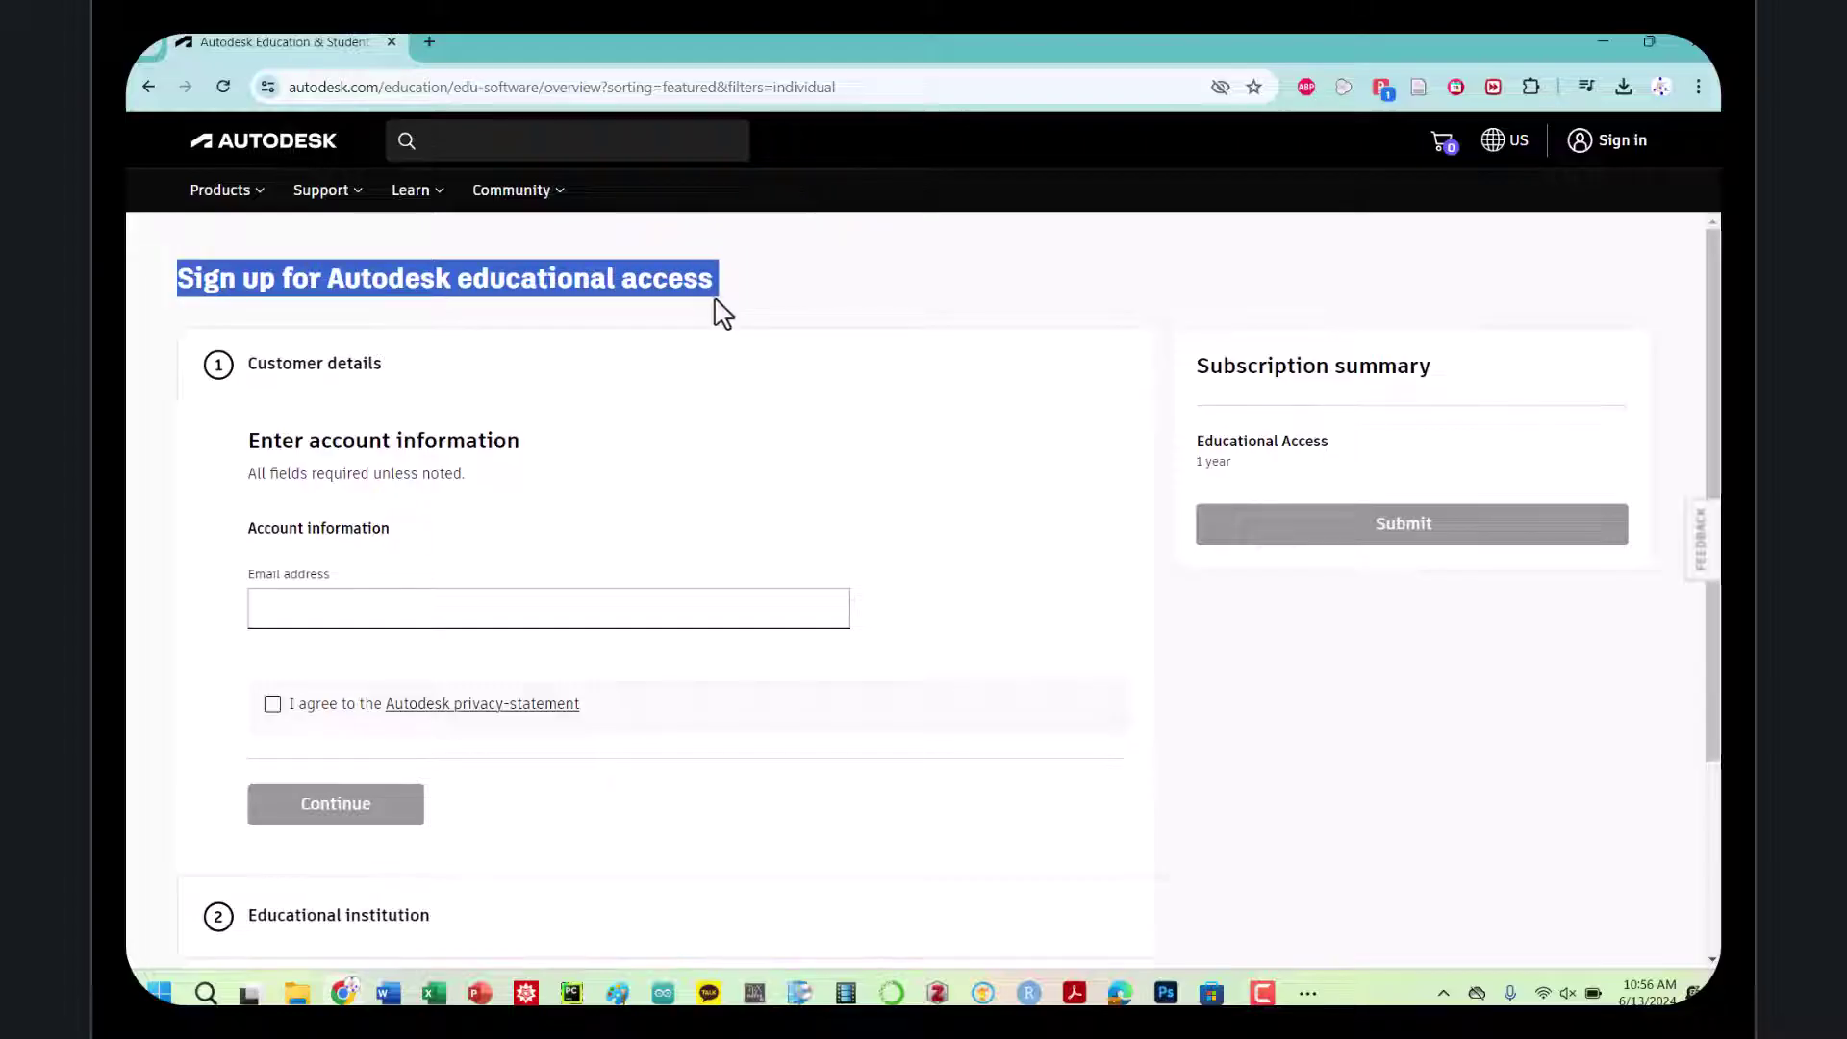
scroll(467, 616, "down", 3)
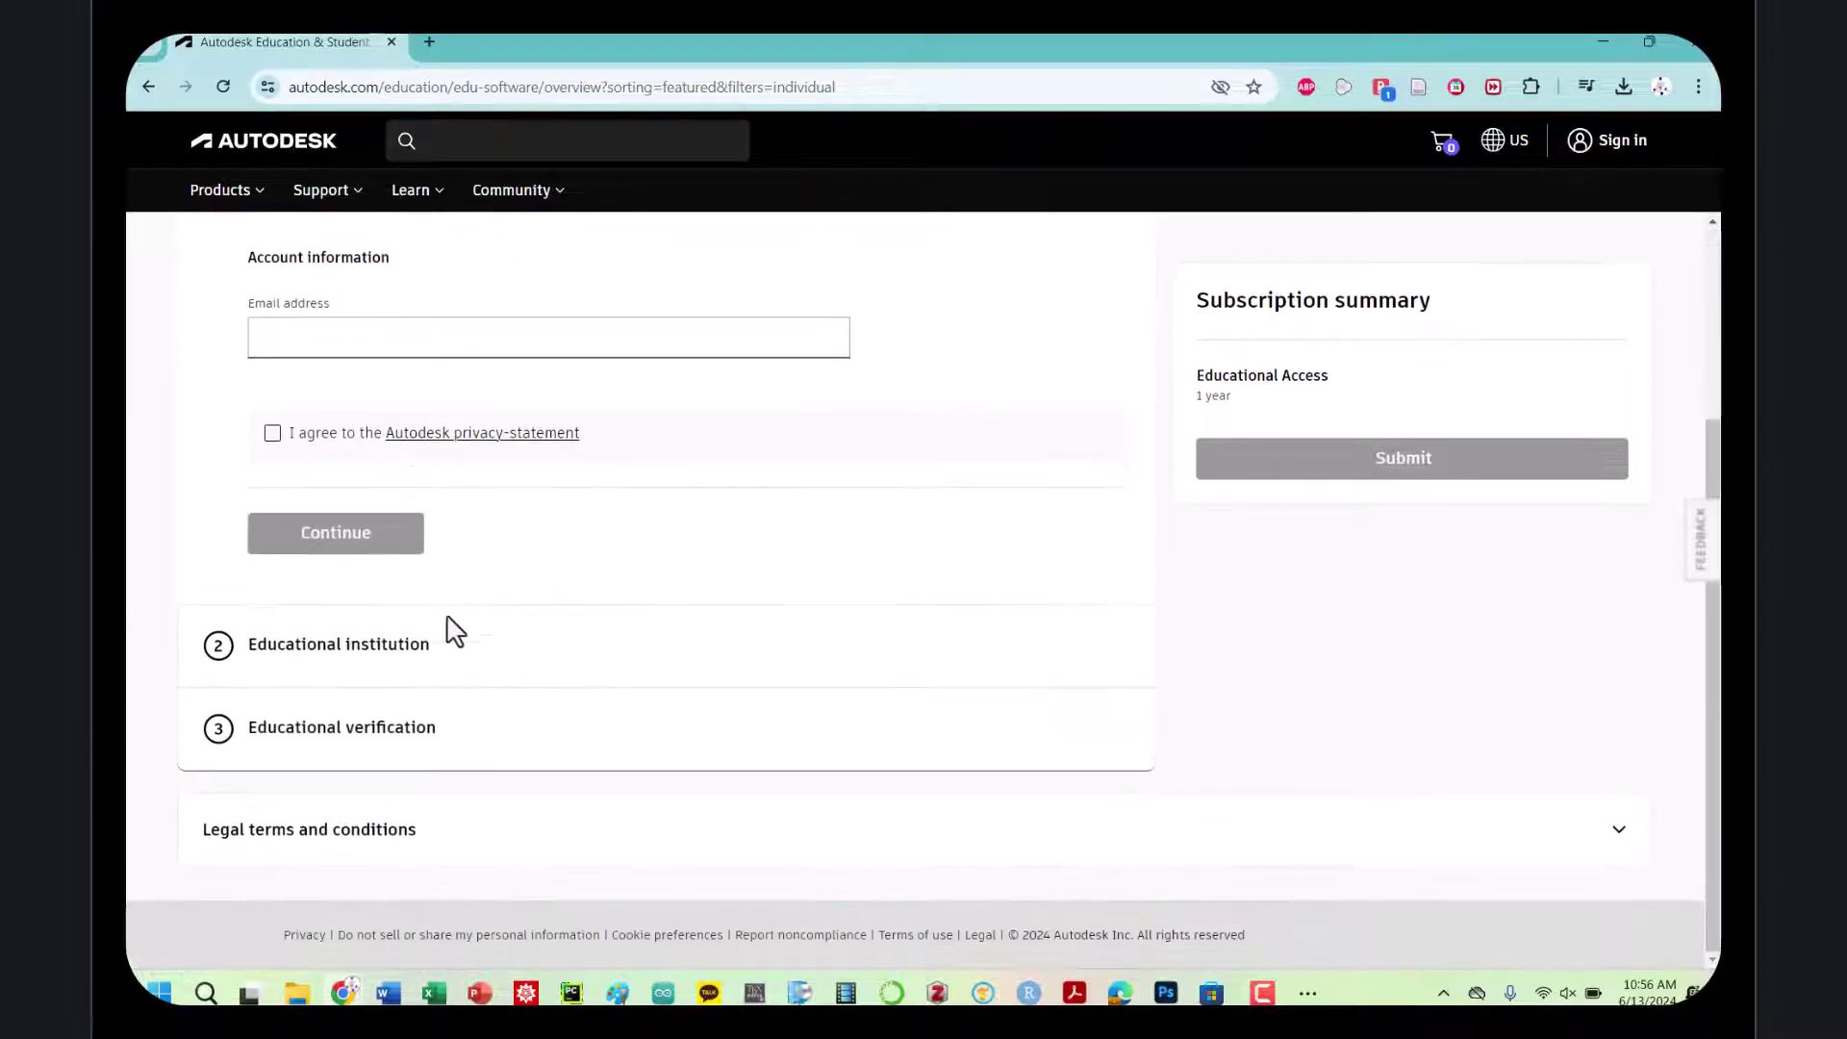
scroll(527, 656, "up", 3)
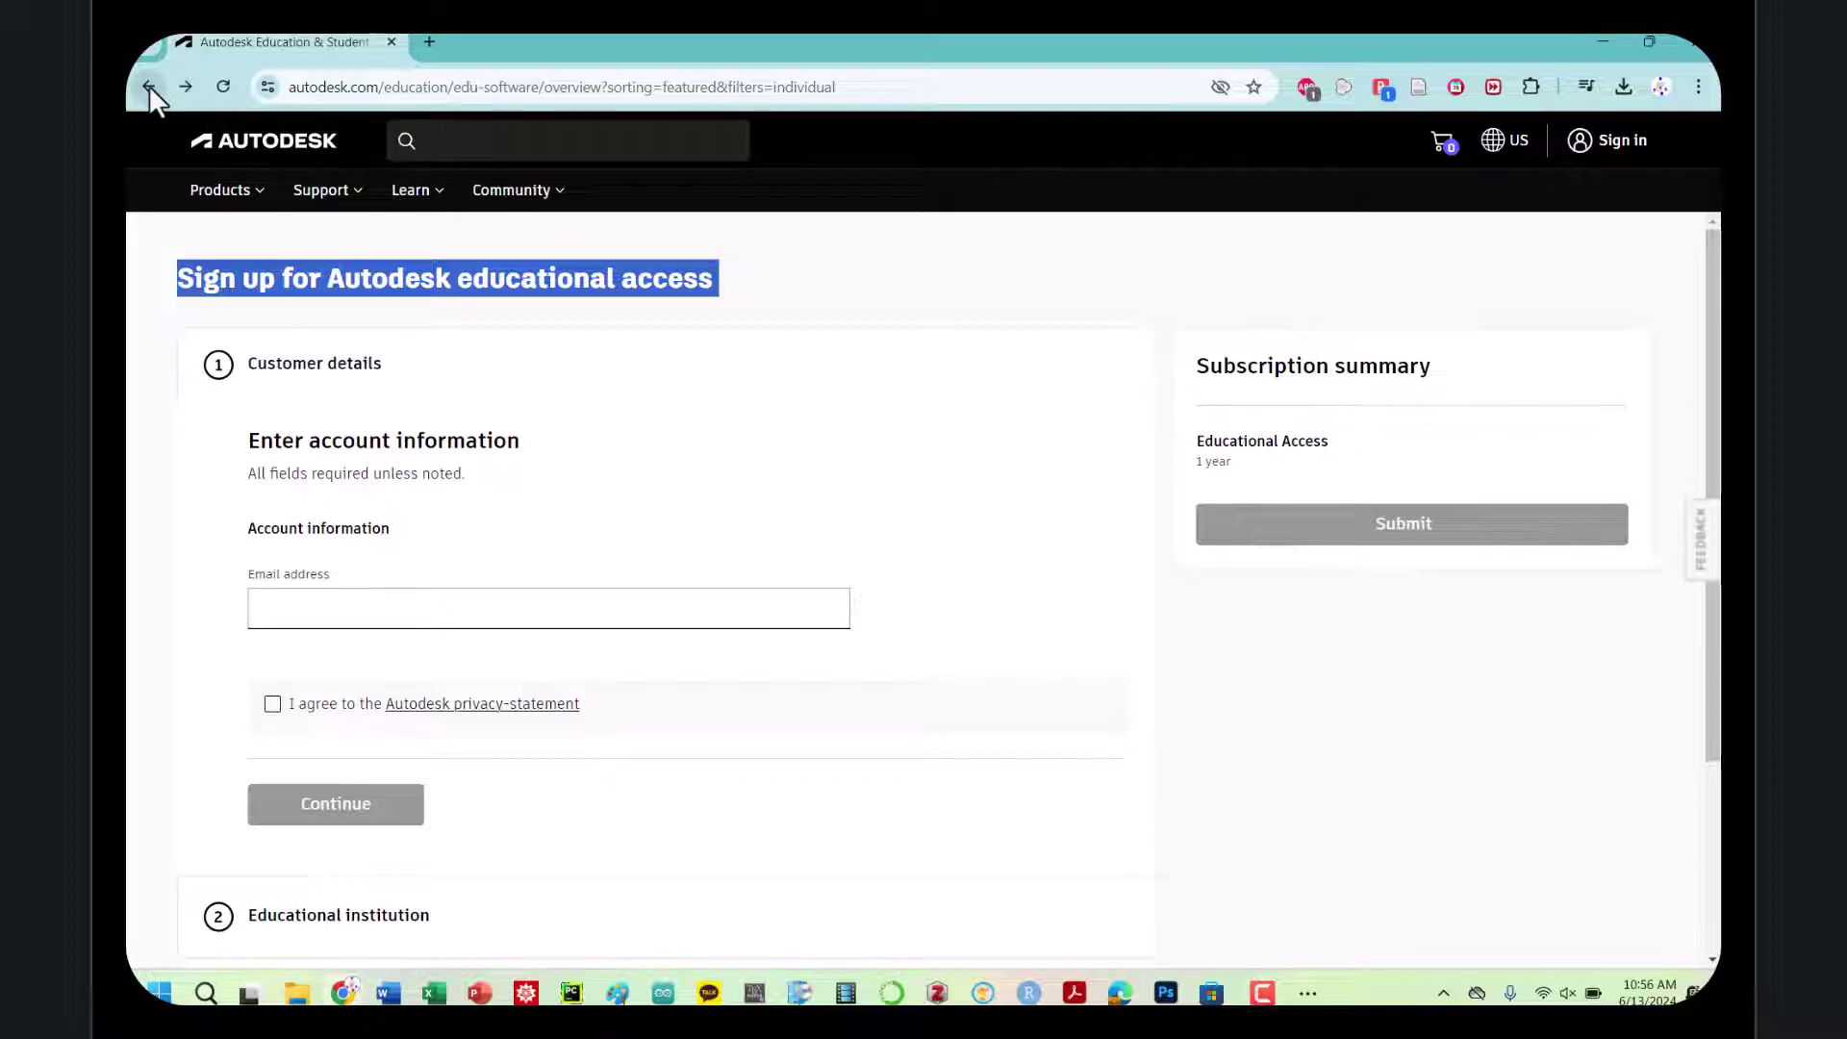
Search Google for 'fusion 360 browser access', refining an initial 'fusion 360 cloud' query
left_click(361, 88)
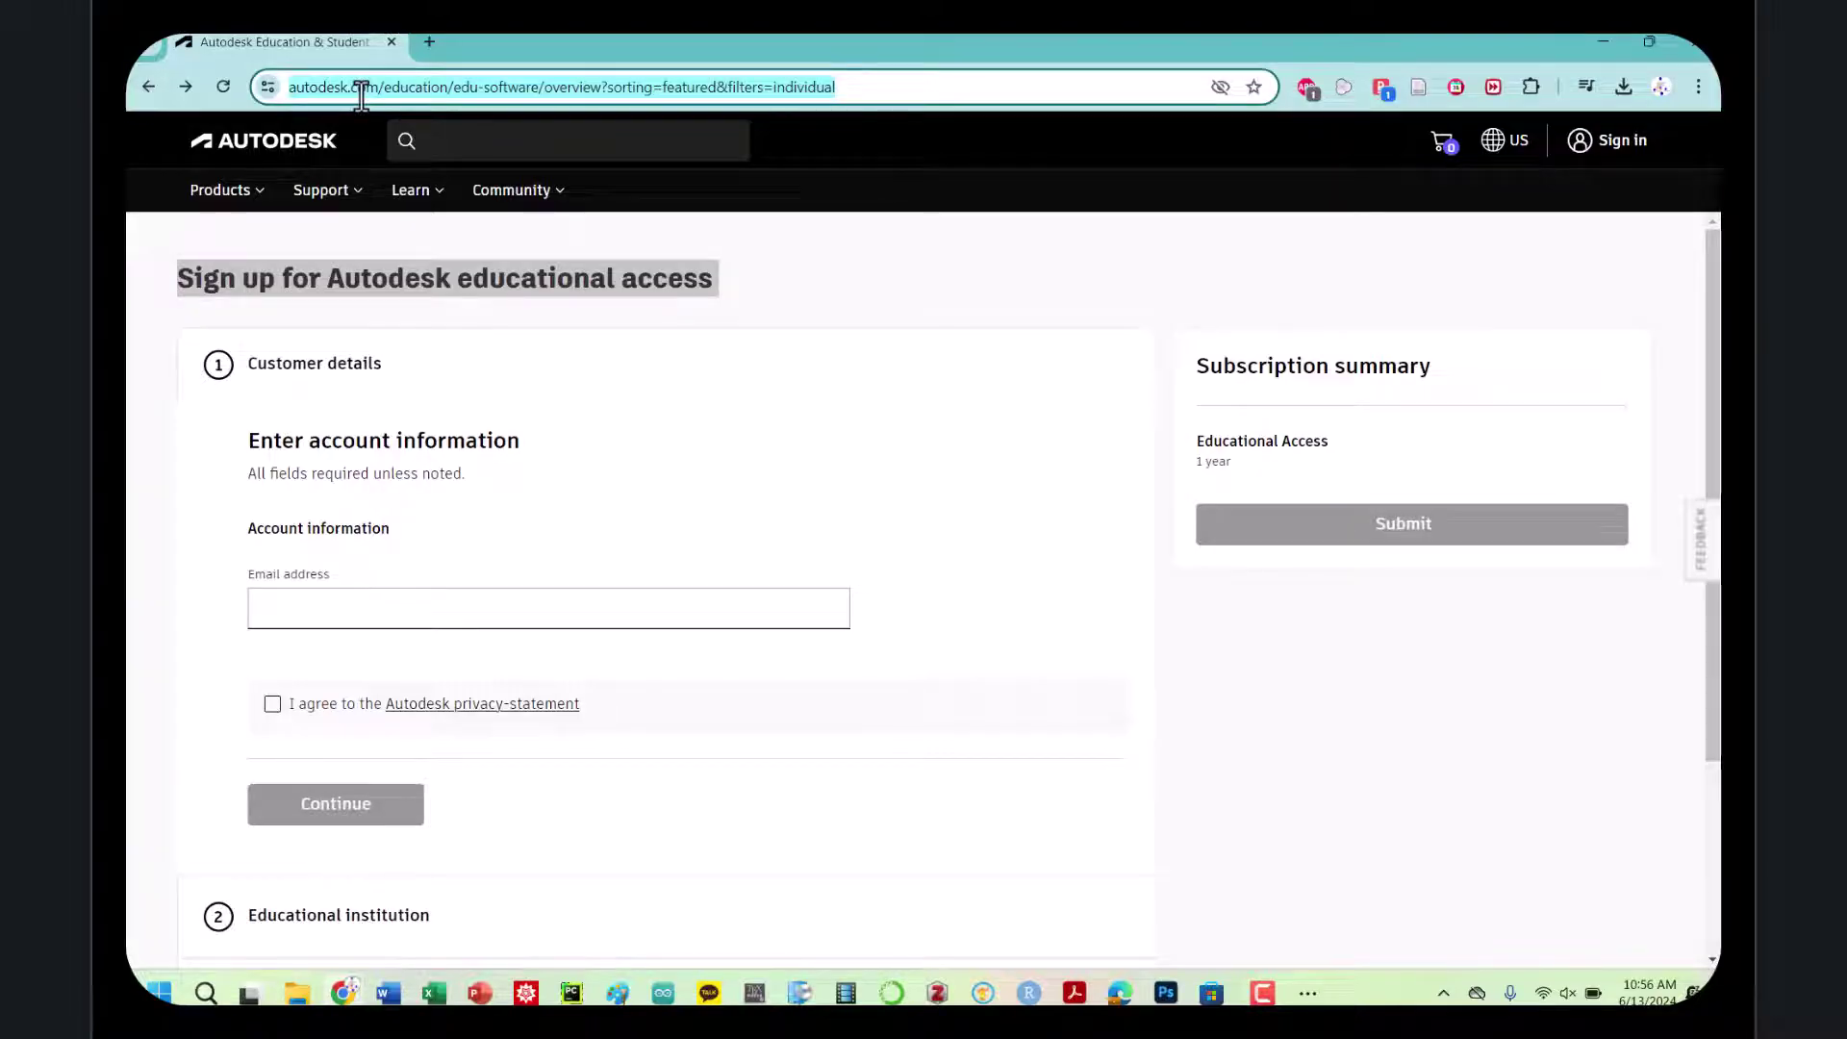
type("fusion 360")
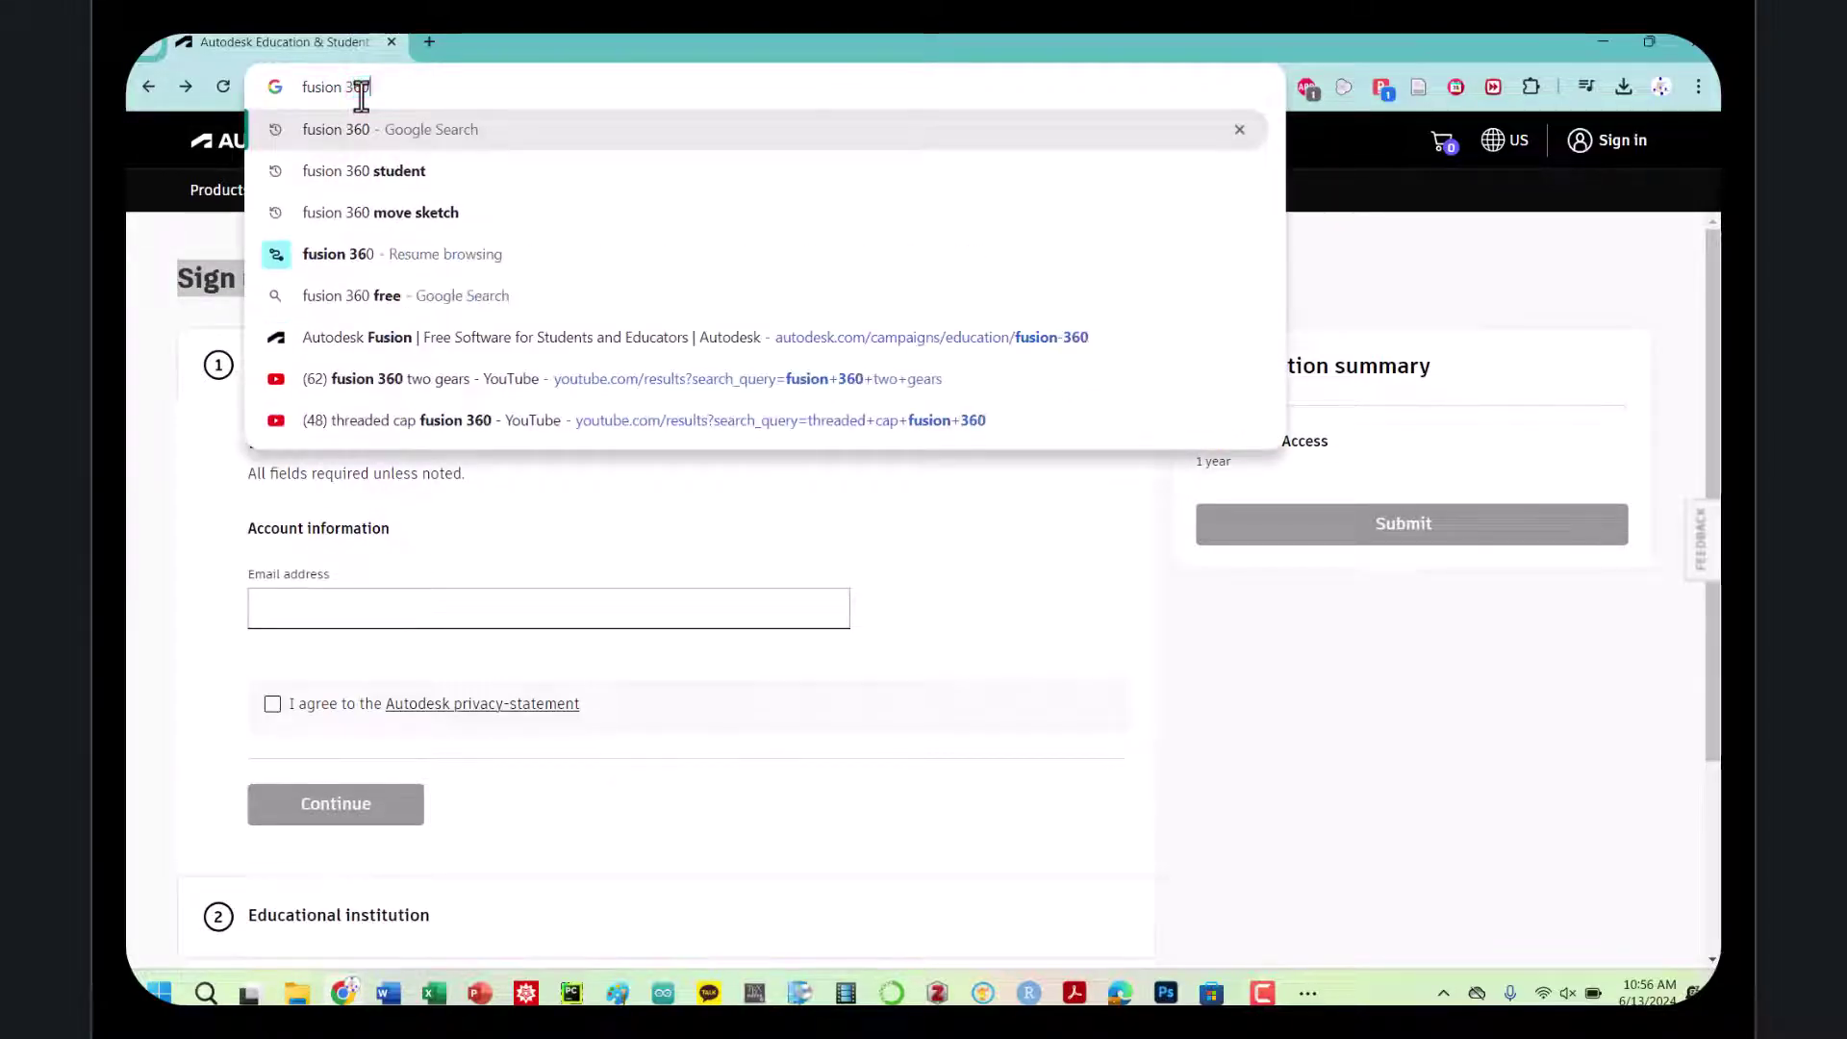
type(" cloud")
key("Return")
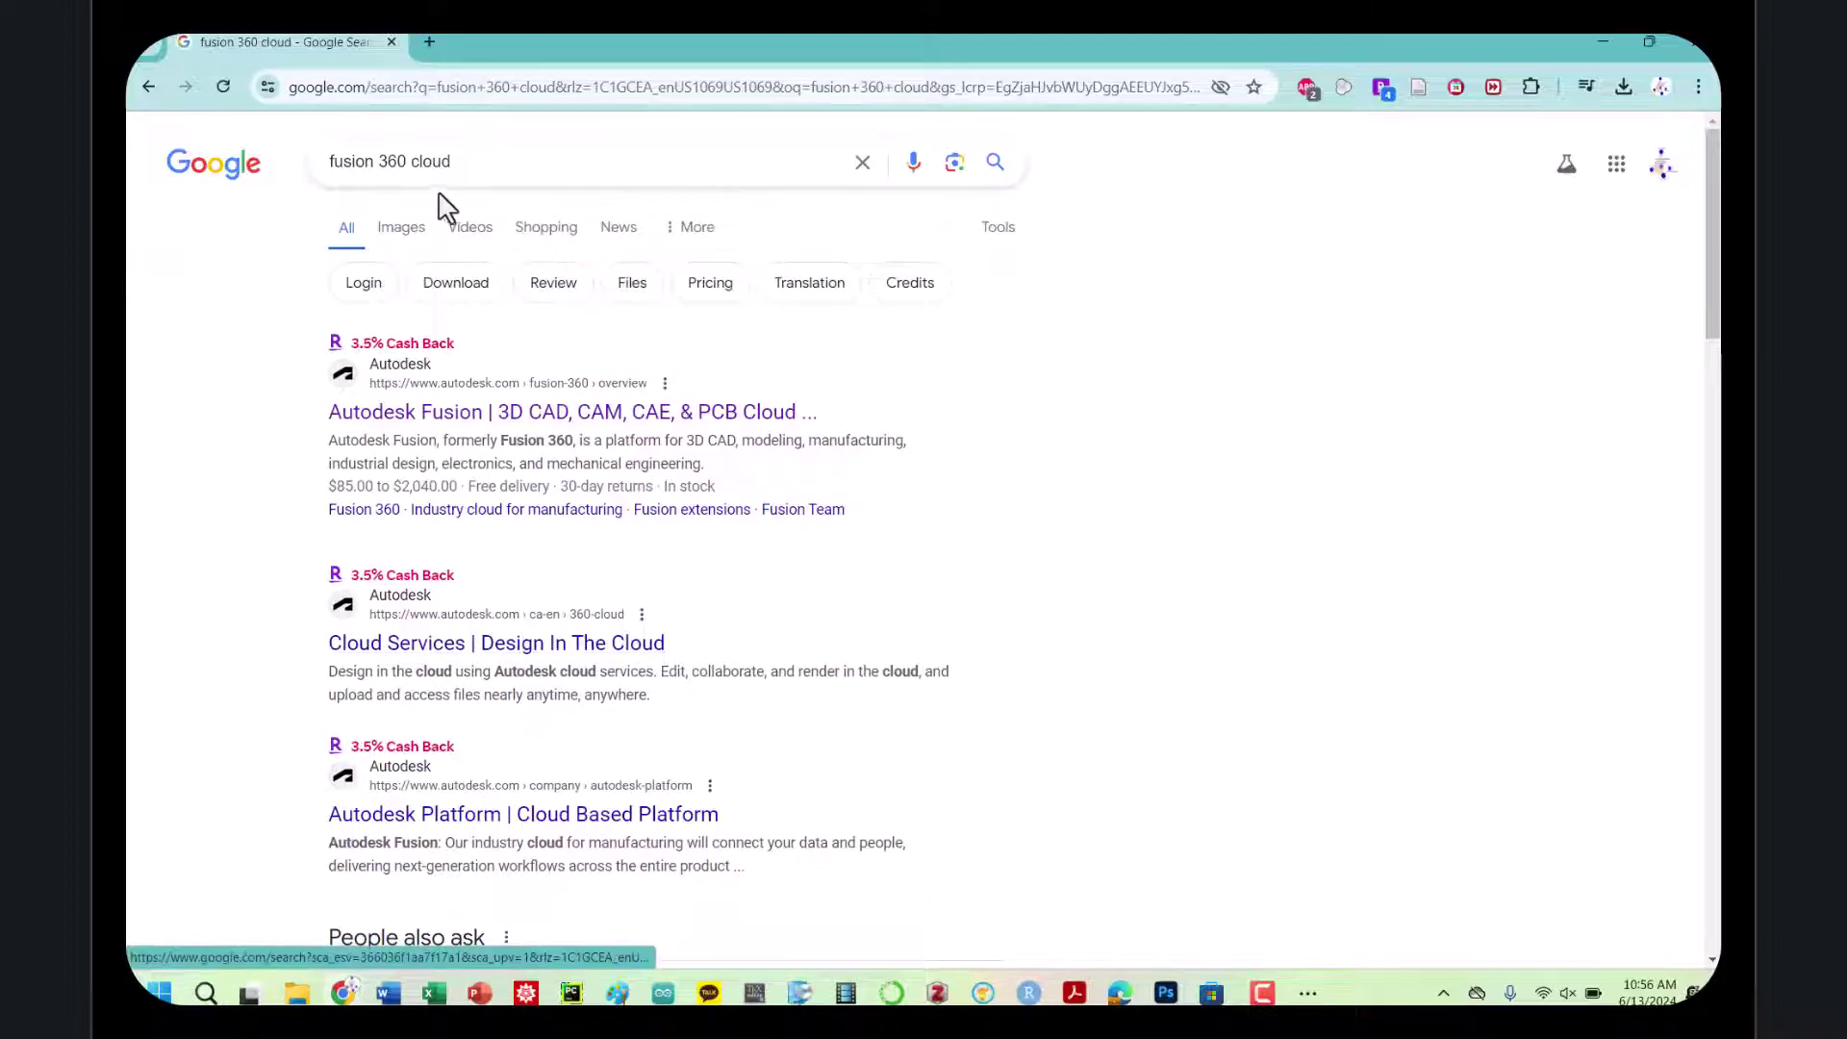
double_click(430, 160)
key("BackSpace")
type("bro")
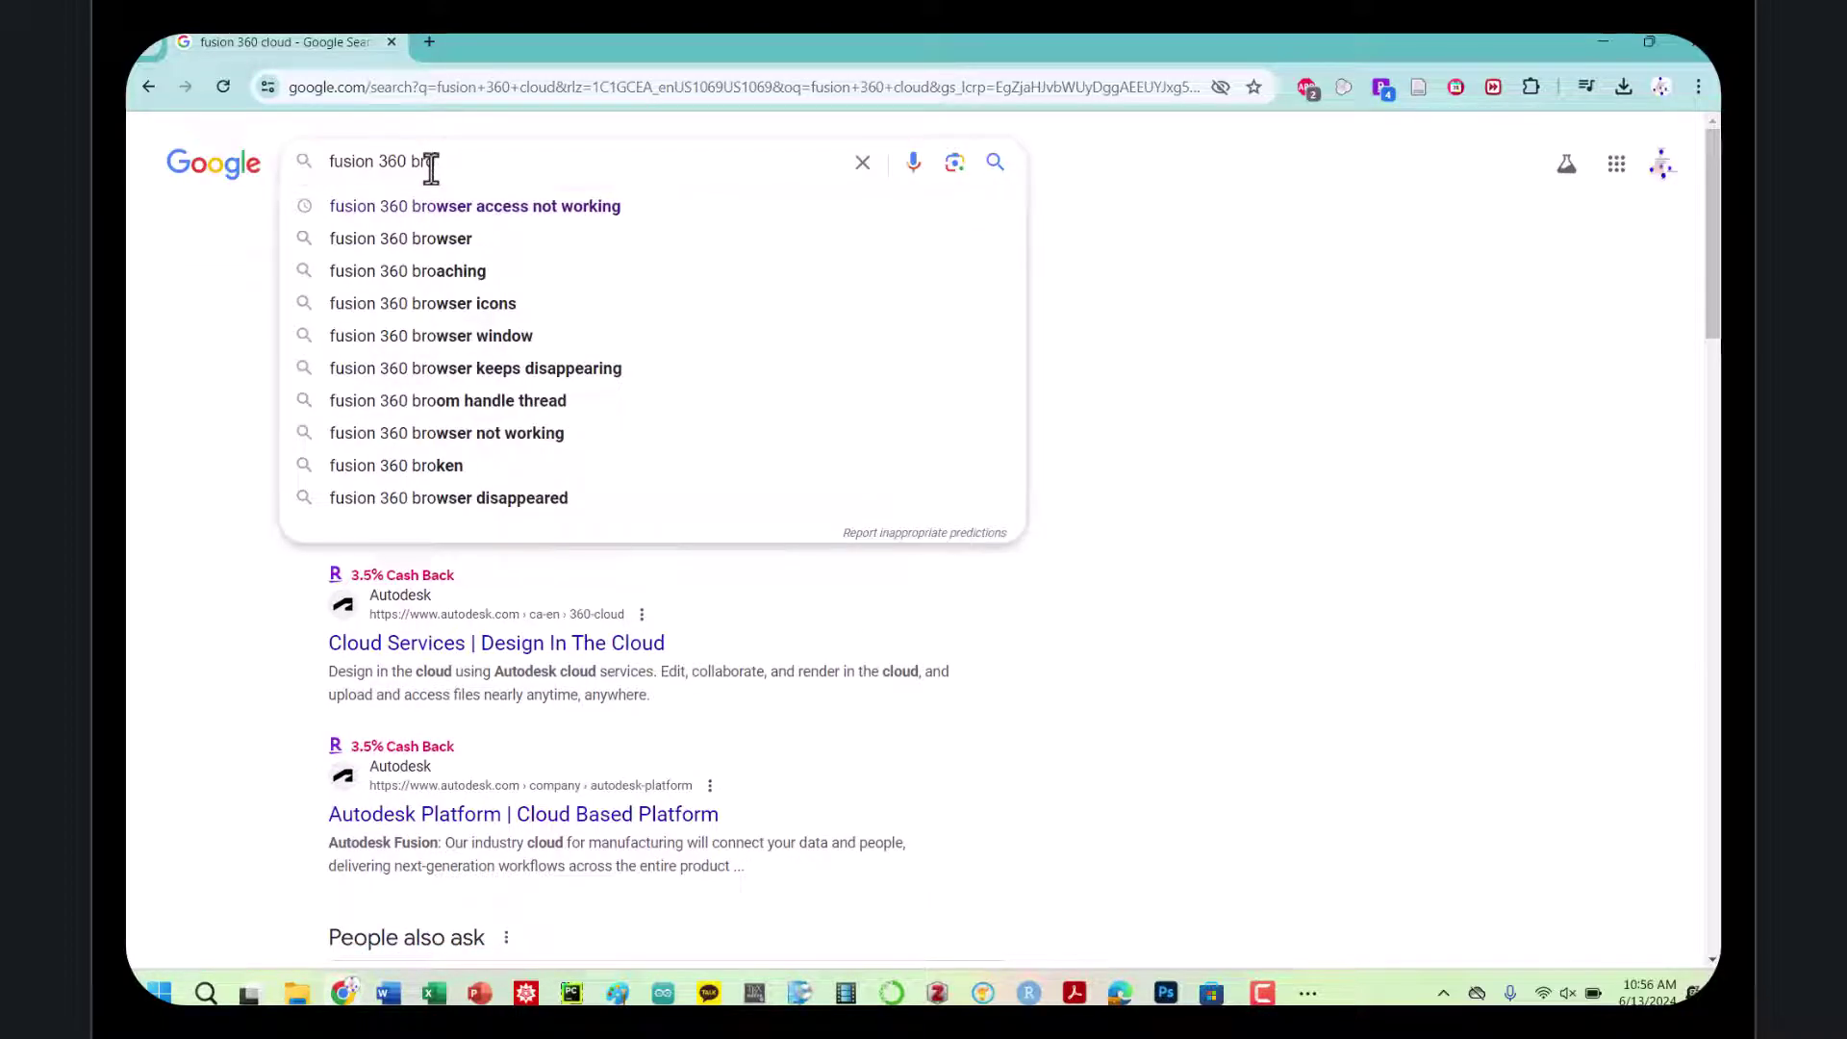
type("wser access")
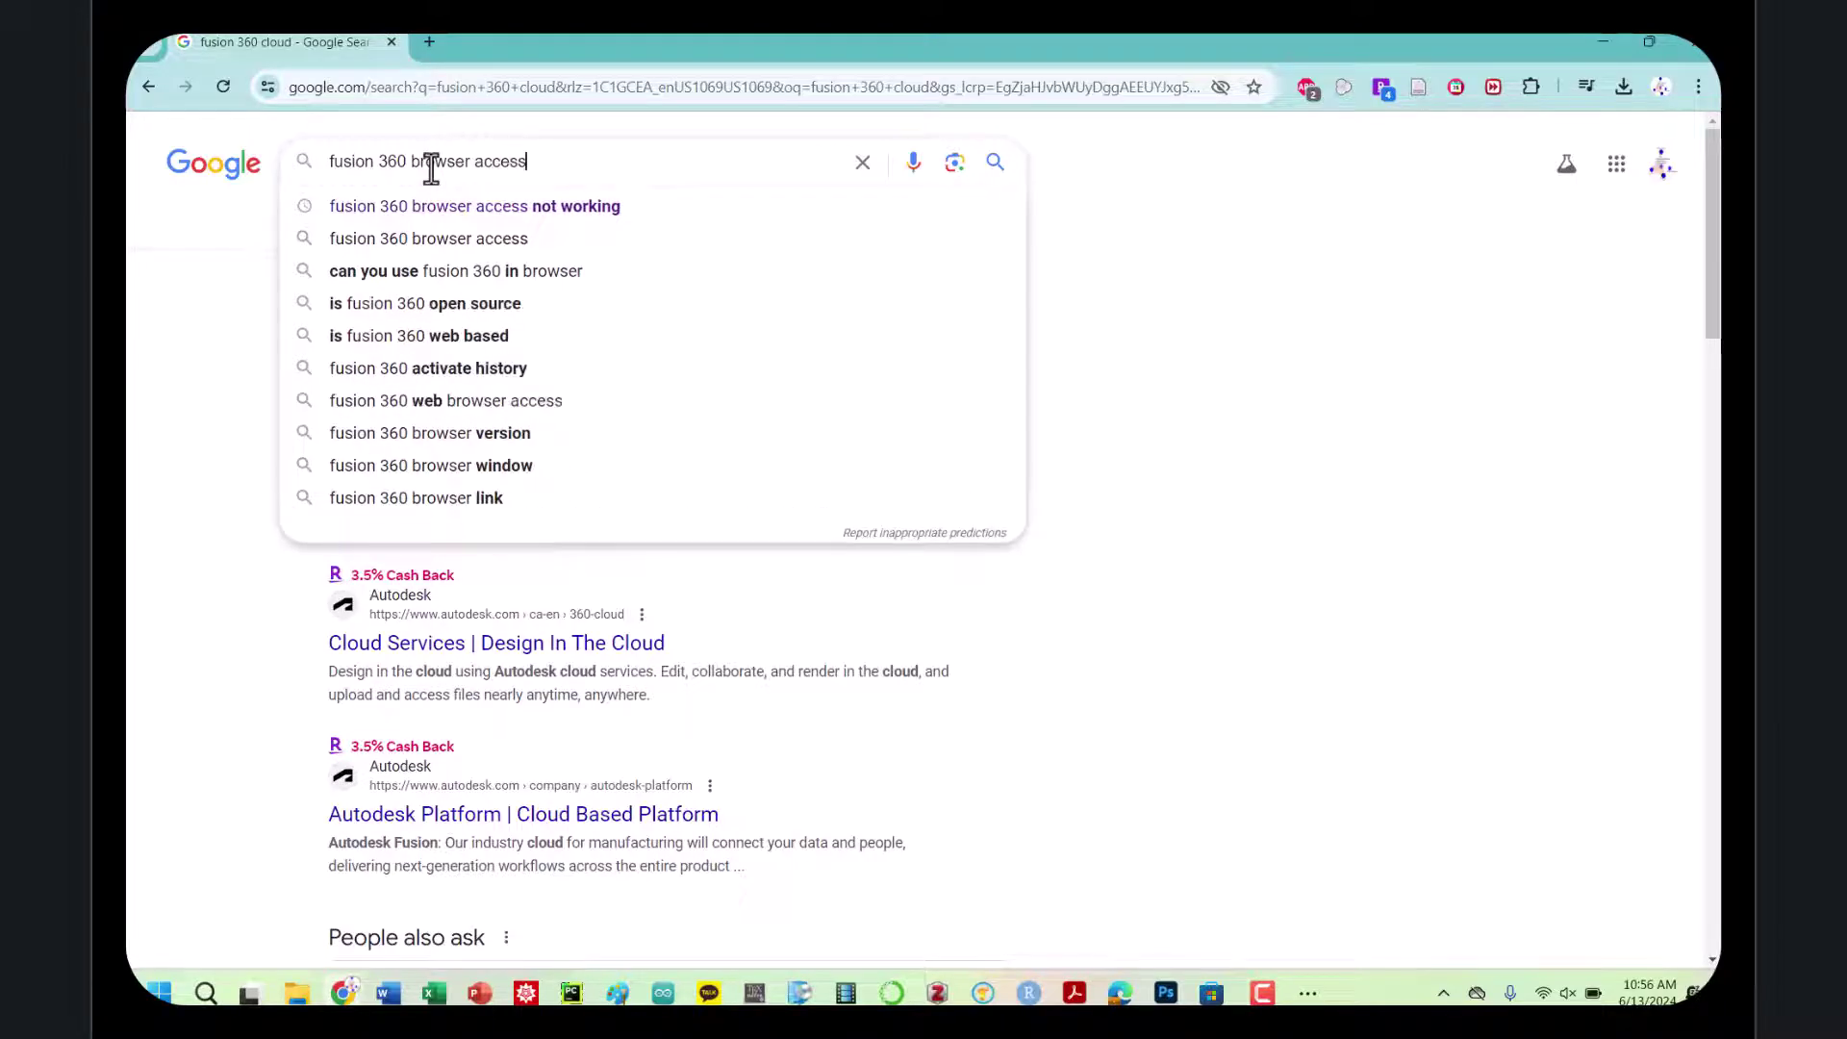
key("Return")
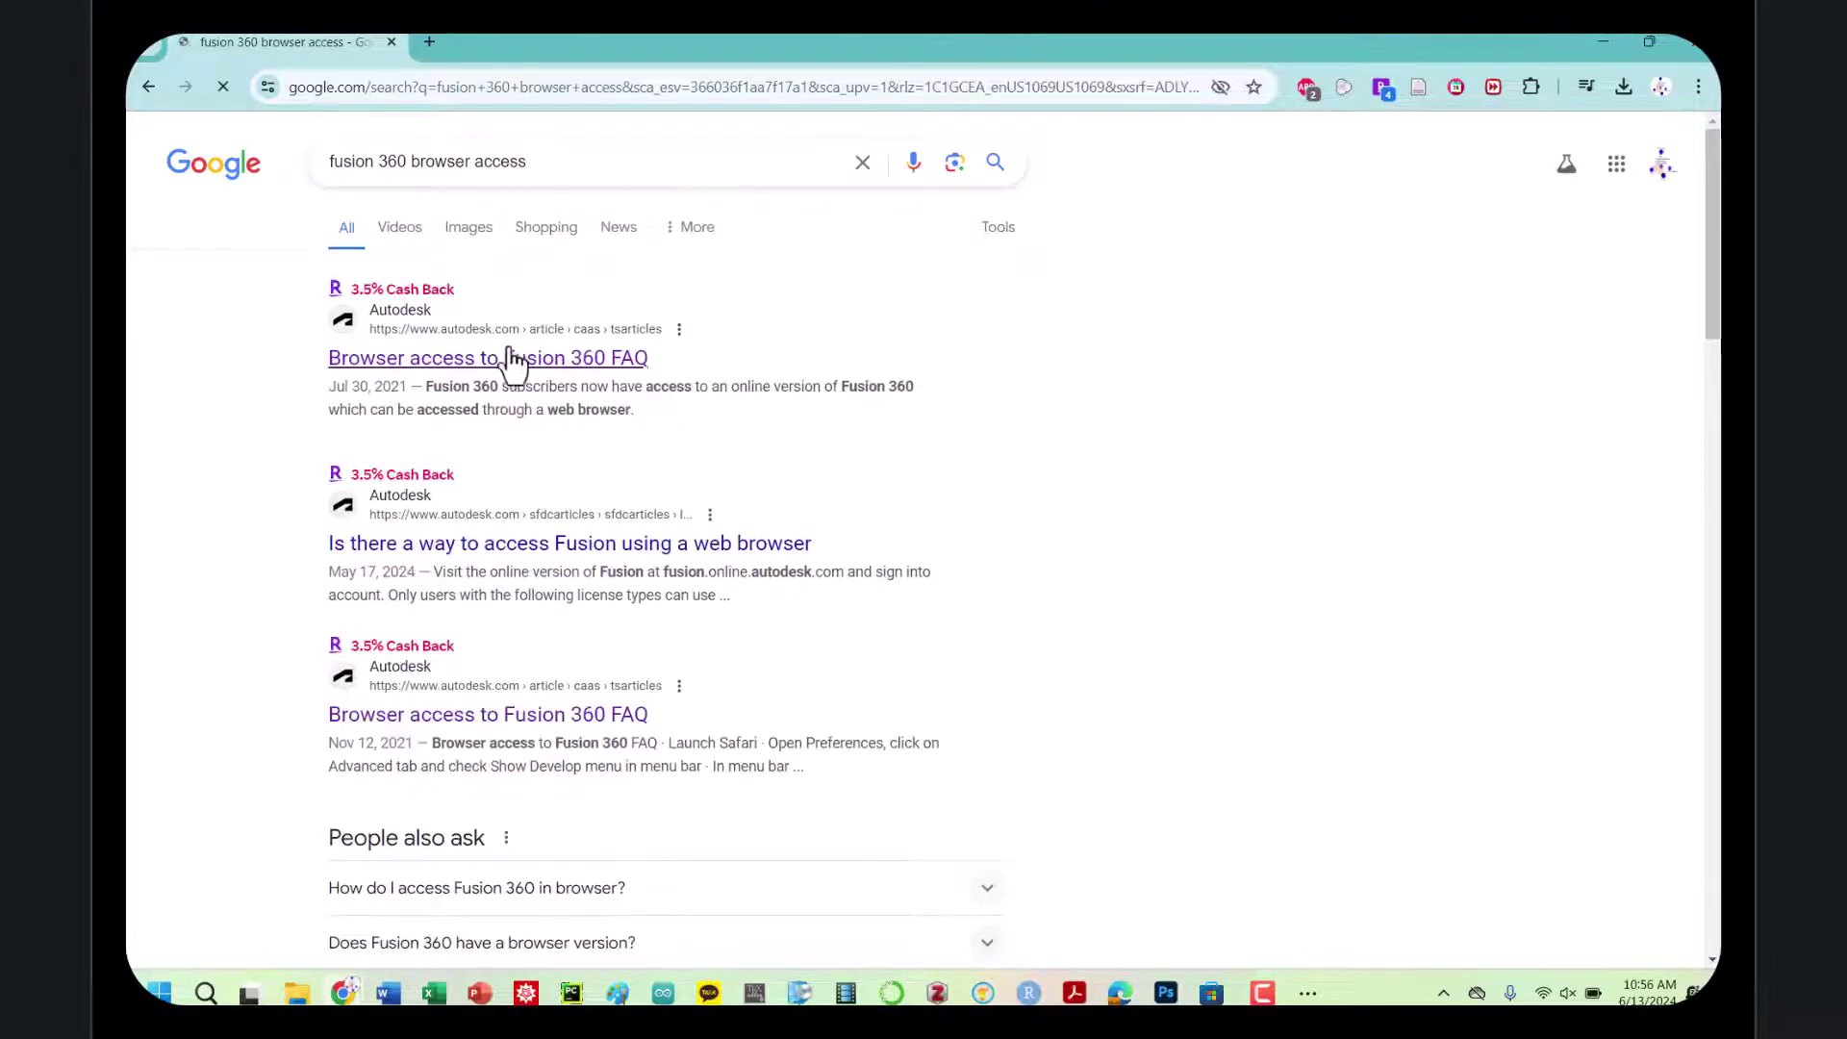
Open the Browser access to Fusion 360 FAQ and follow its fusion.online.autodesk.com link
left_click(512, 360)
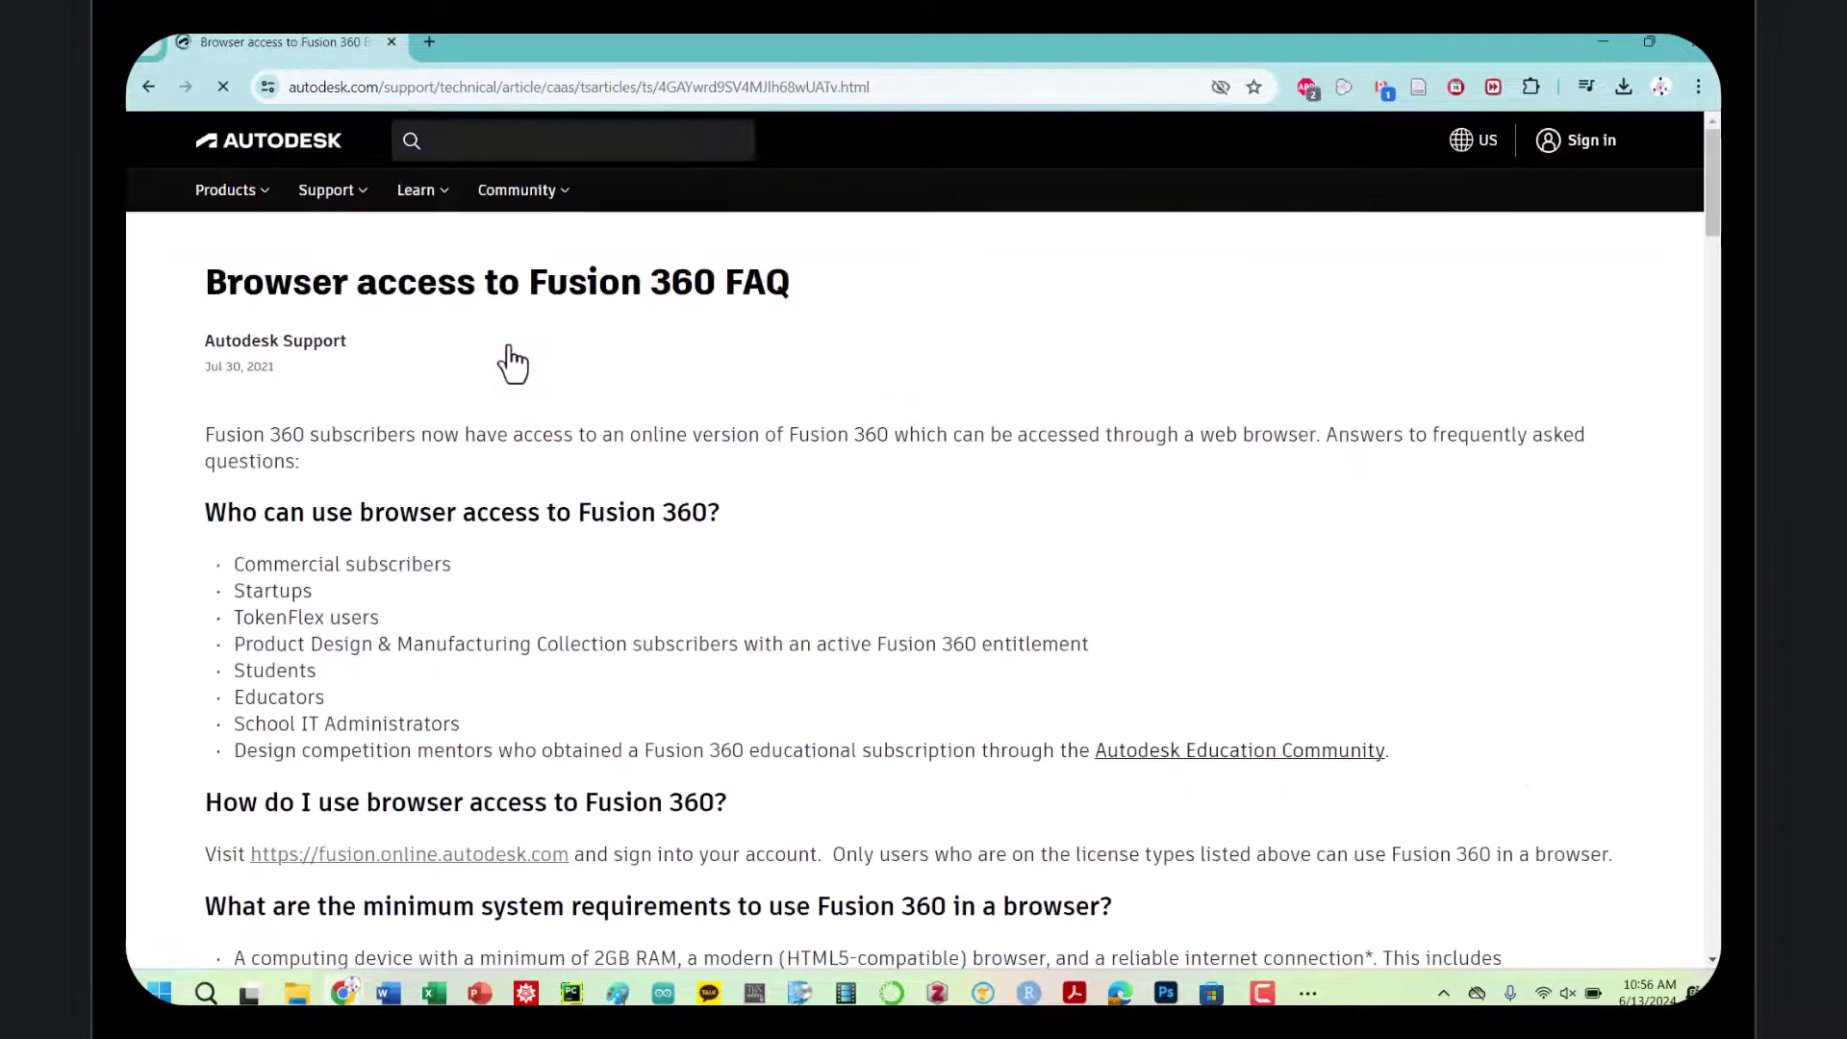
scroll(500, 700, "down", 2)
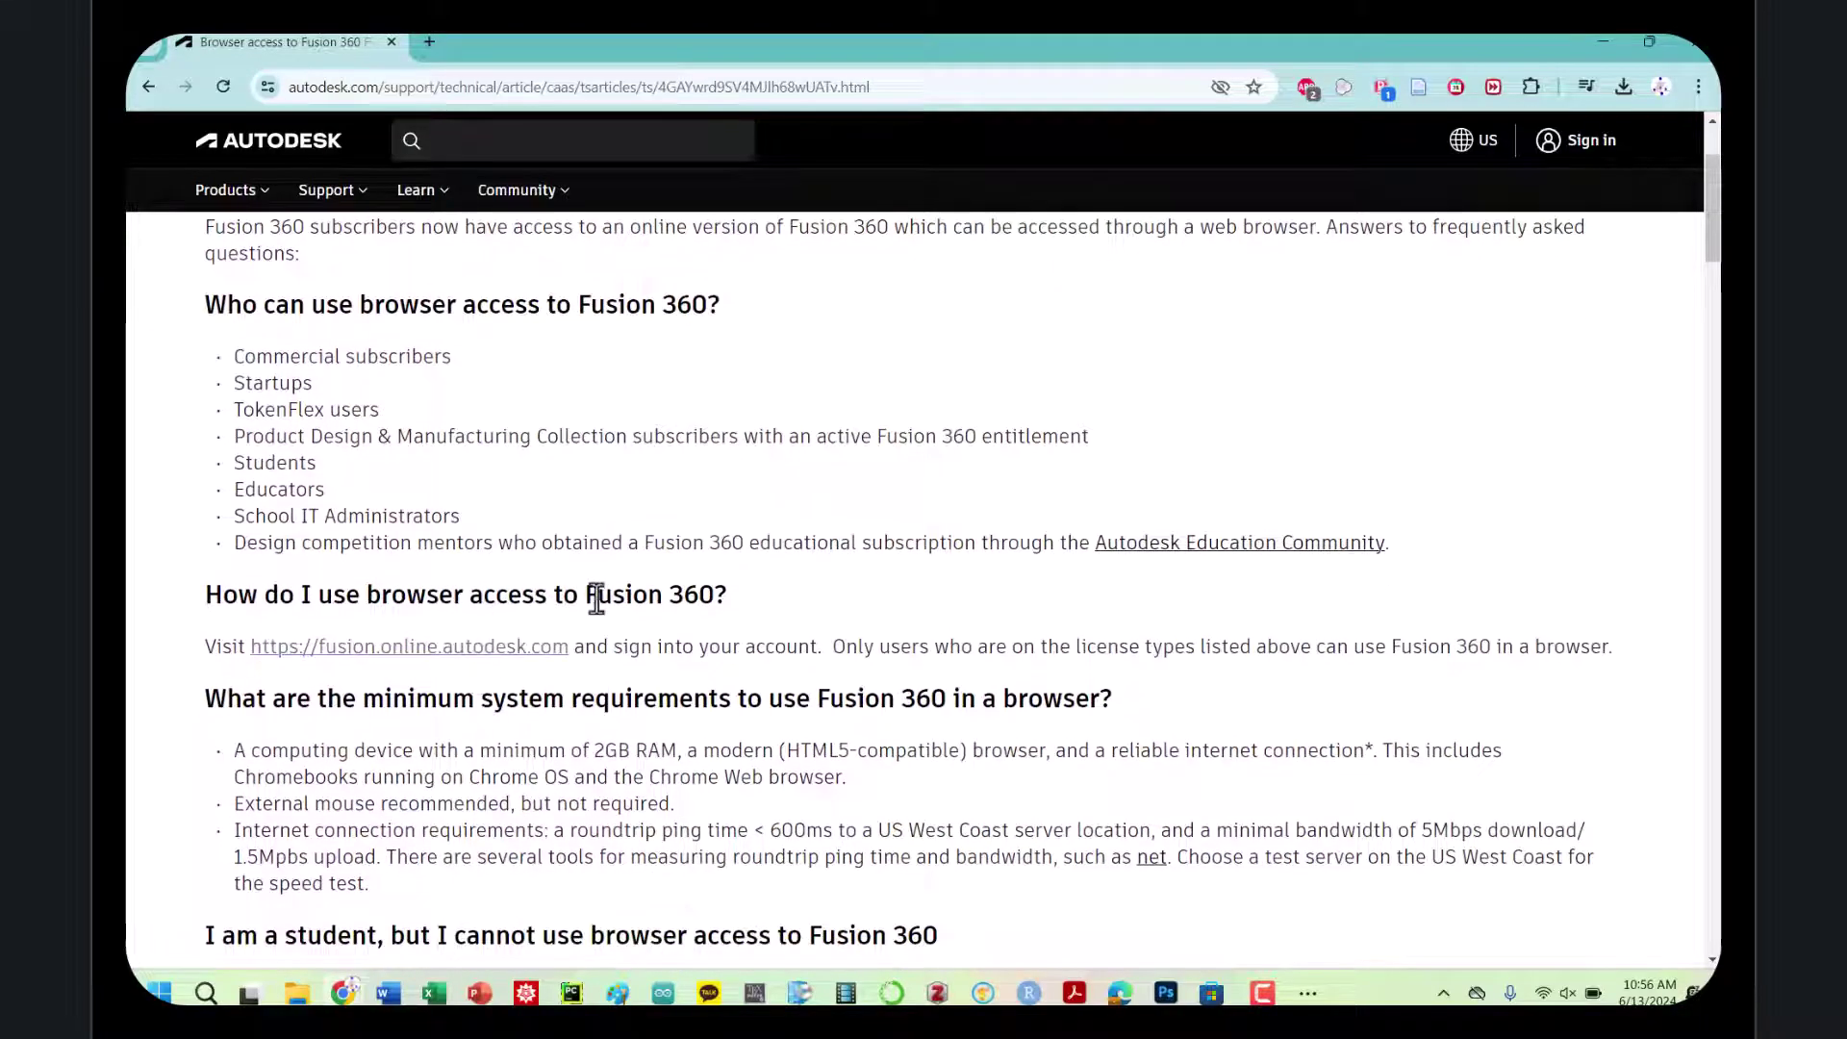
left_click(518, 650)
Sign in with the account e-mail and password, then launch Fusion in the browser
left_click(852, 304)
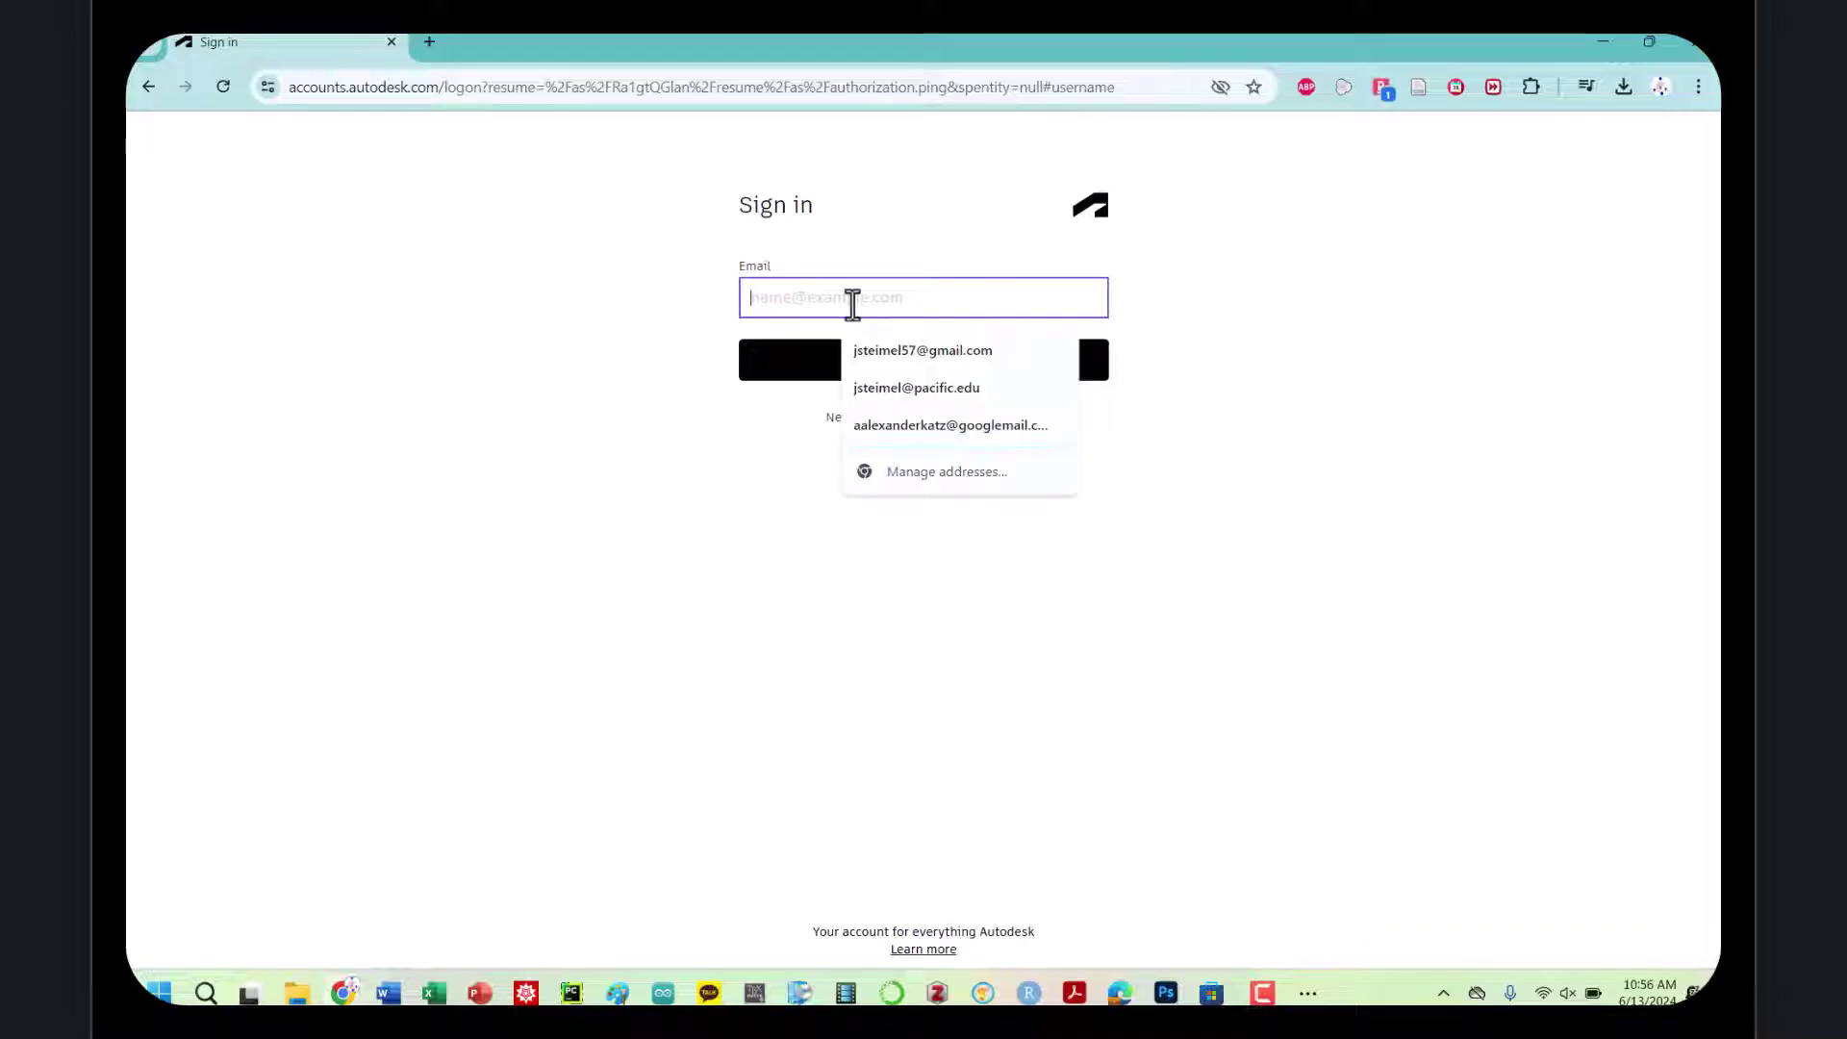
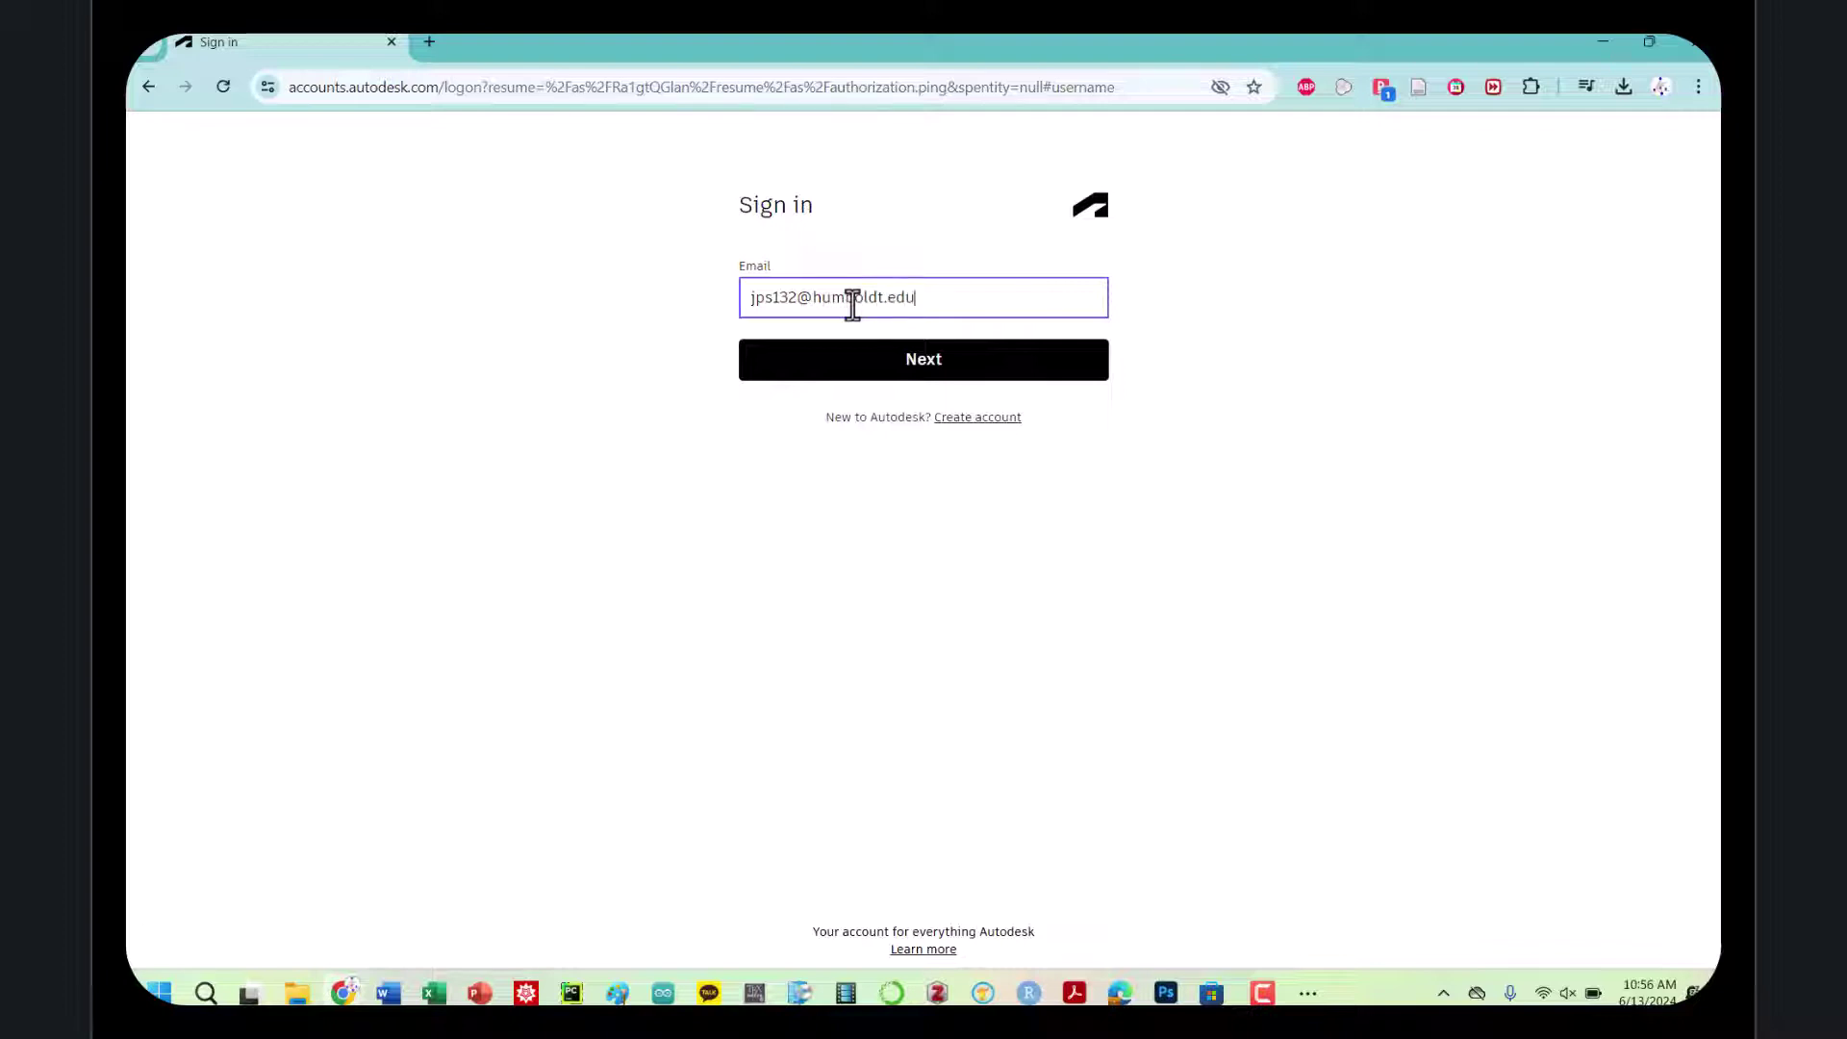
key("Return")
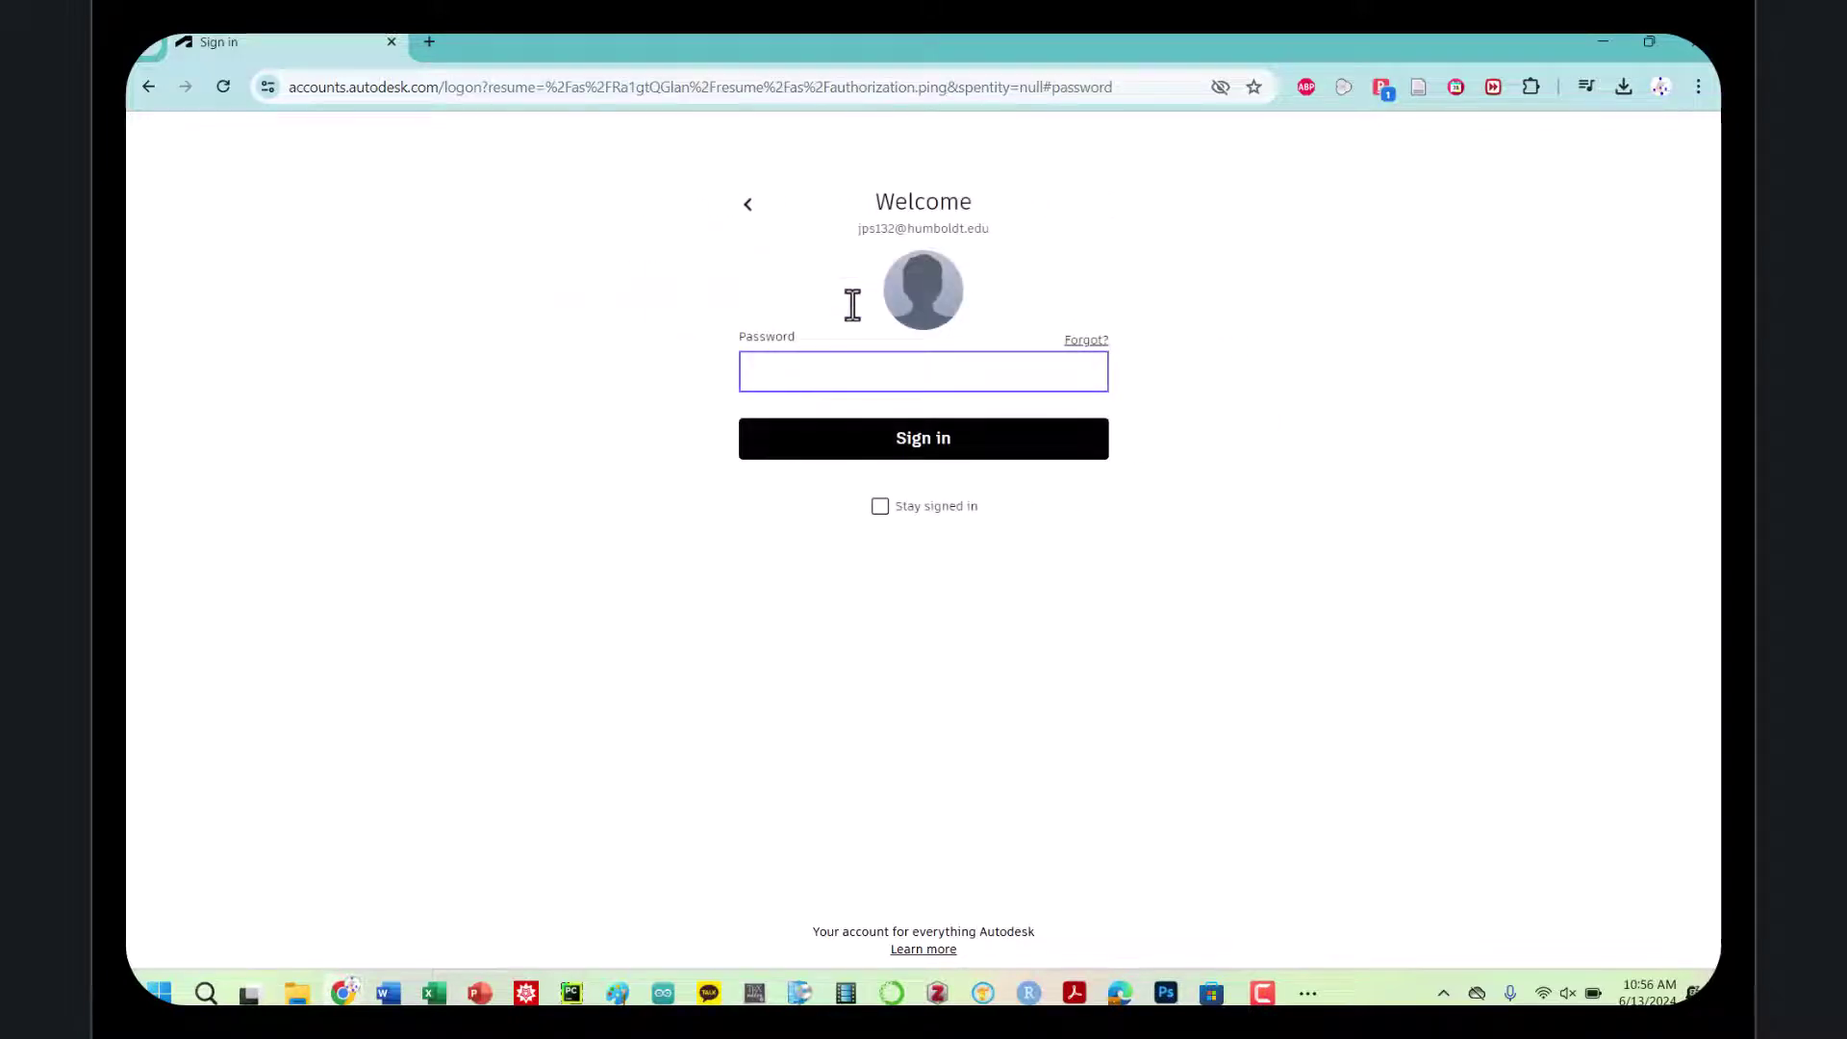
type("********")
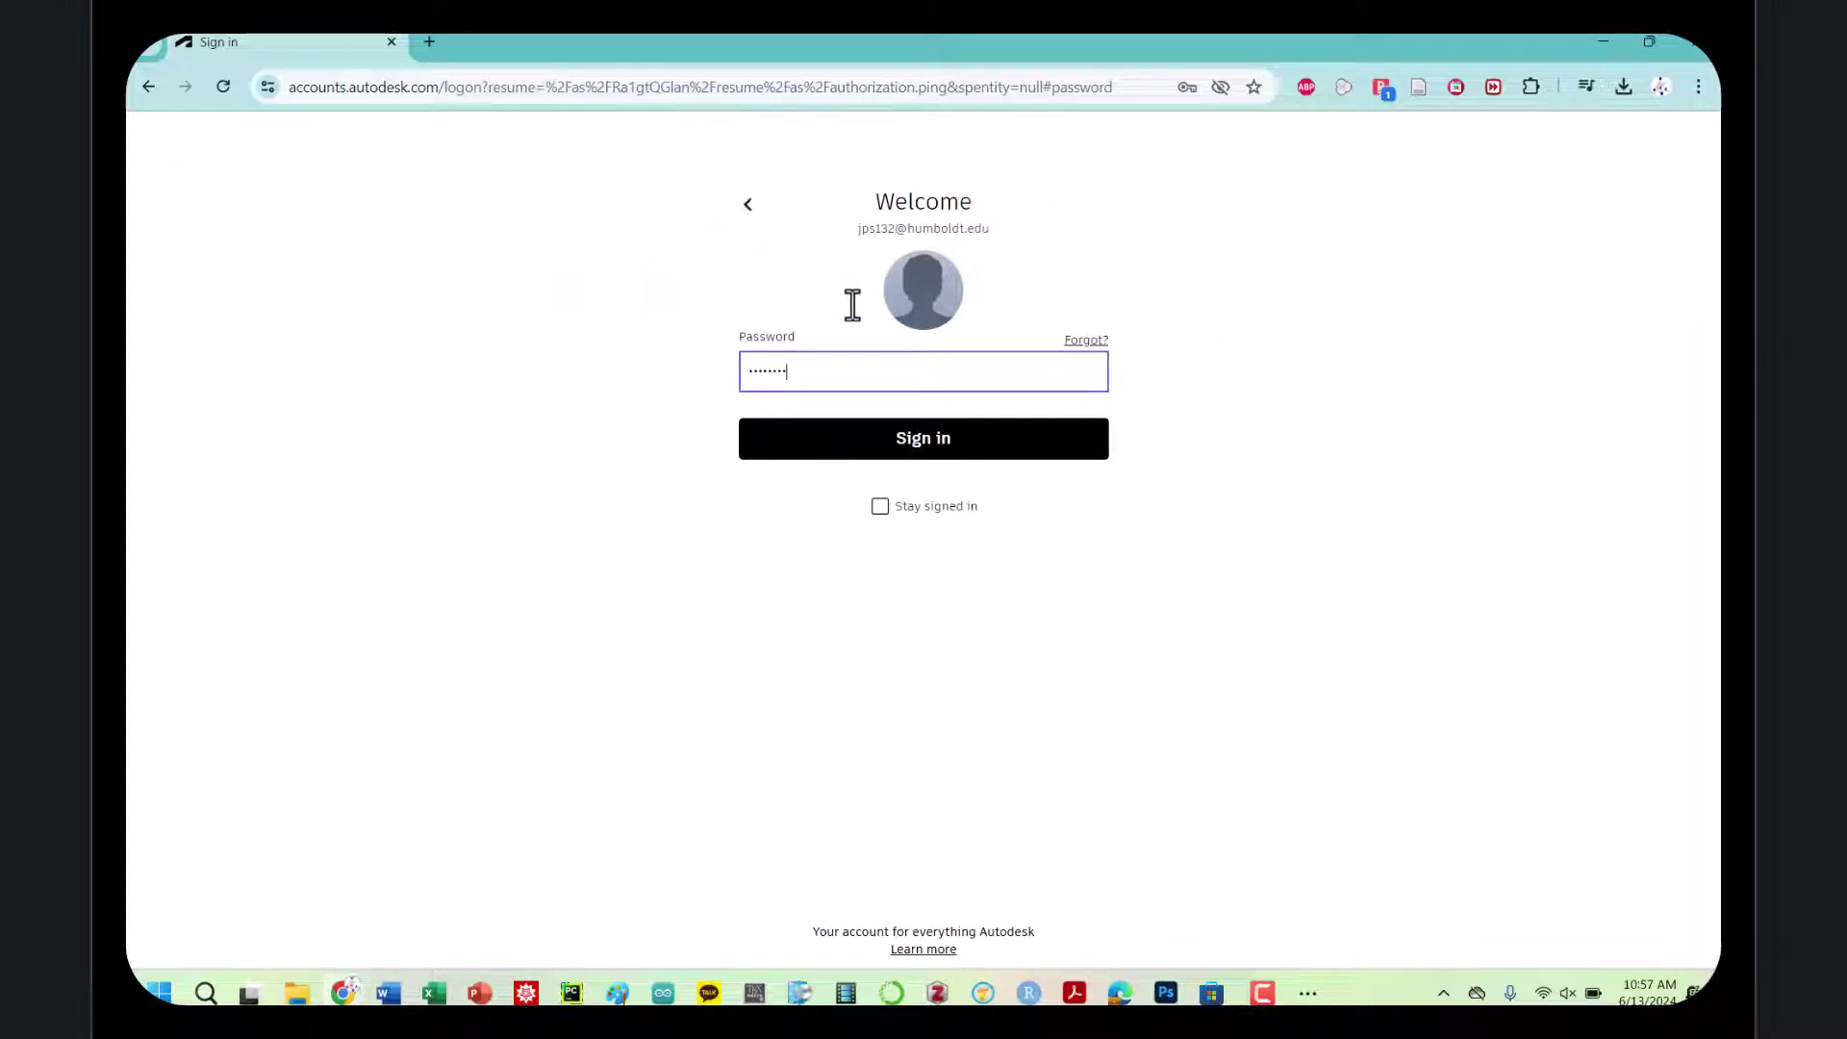
key("Return")
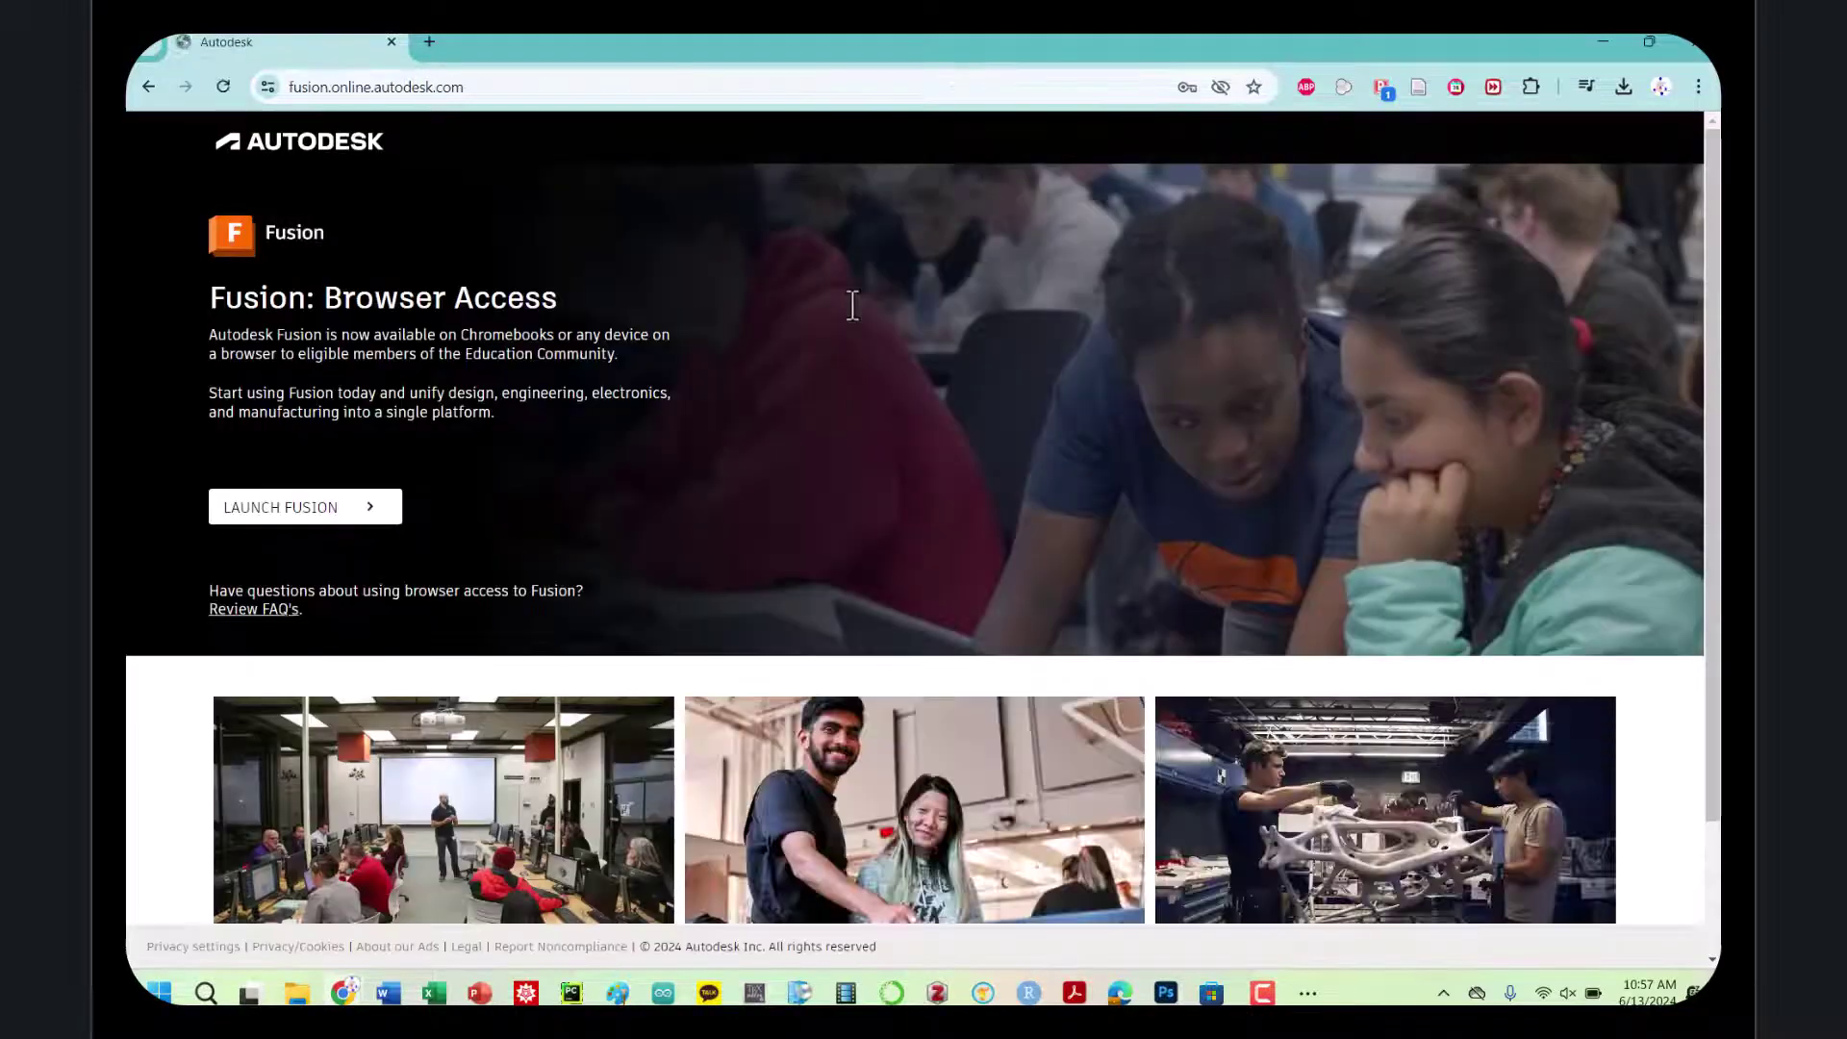
left_click(308, 510)
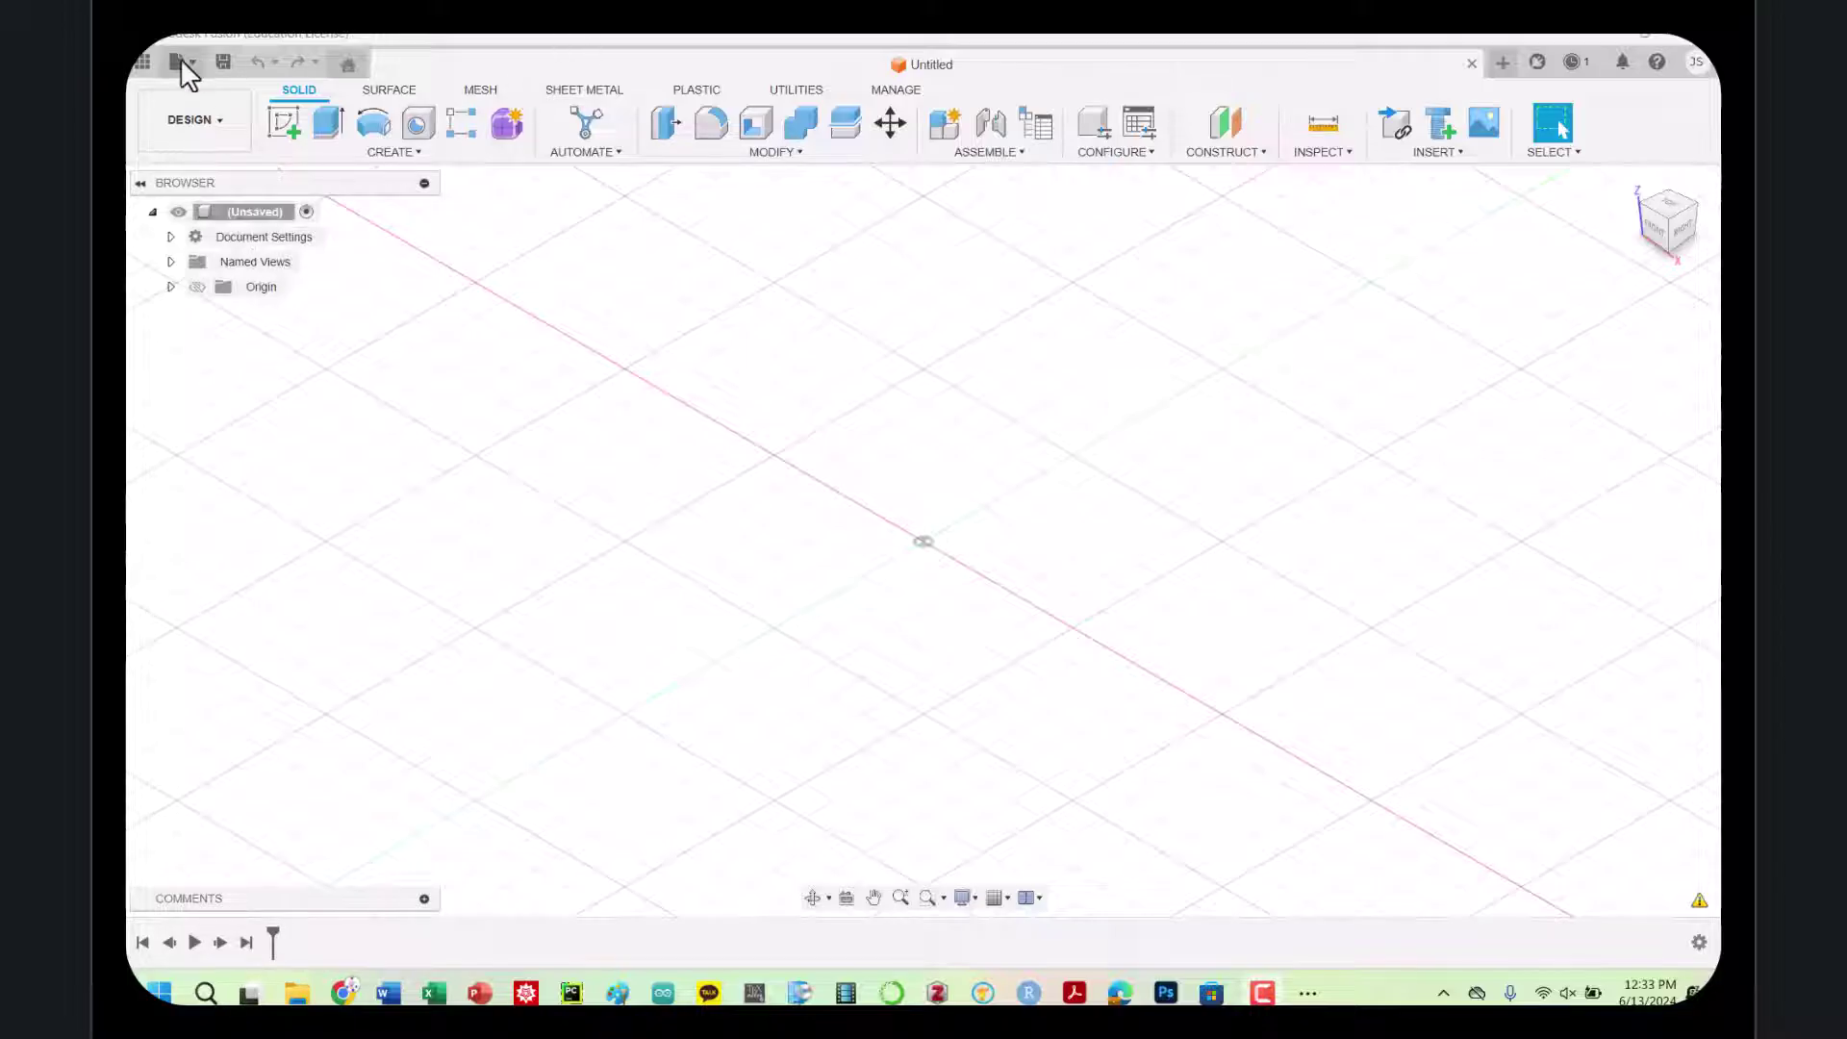
Save the design to Admin Project as surname plus '_ENGR115_Gears_F24', then view from TOP
left_click(225, 61)
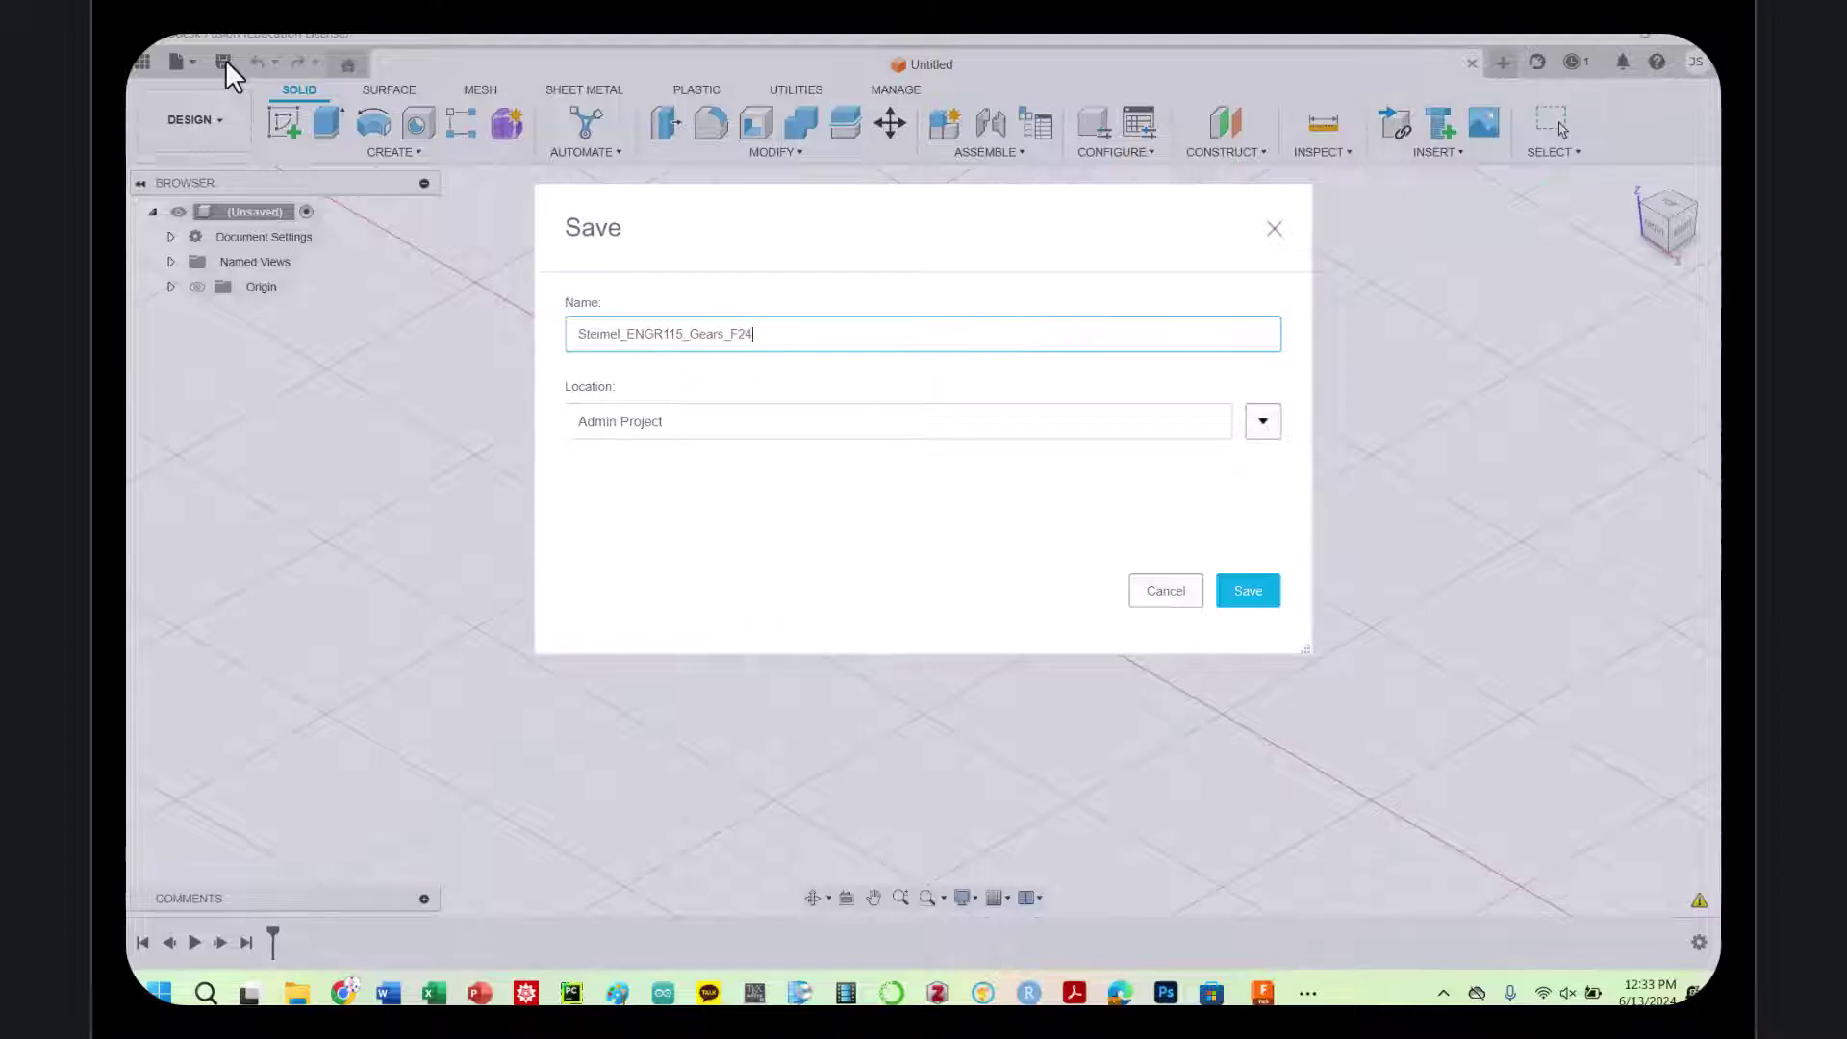
key("Return")
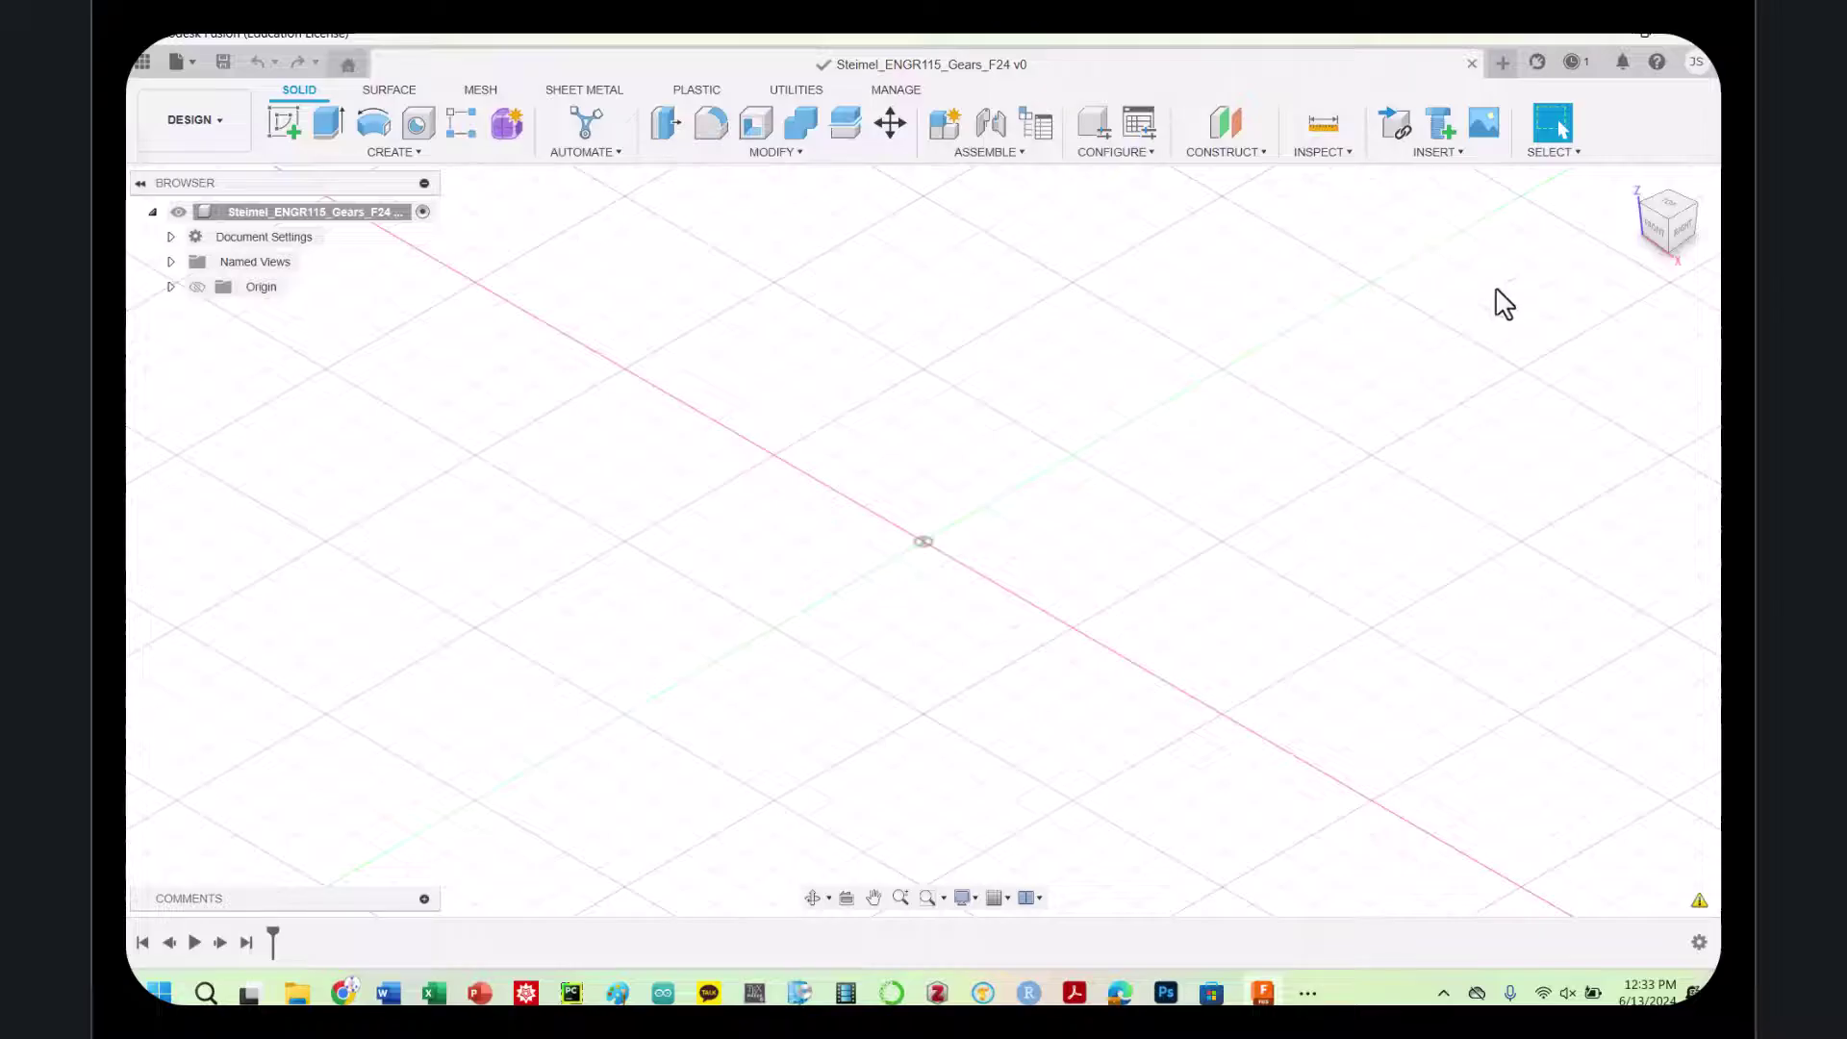
left_click(1670, 204)
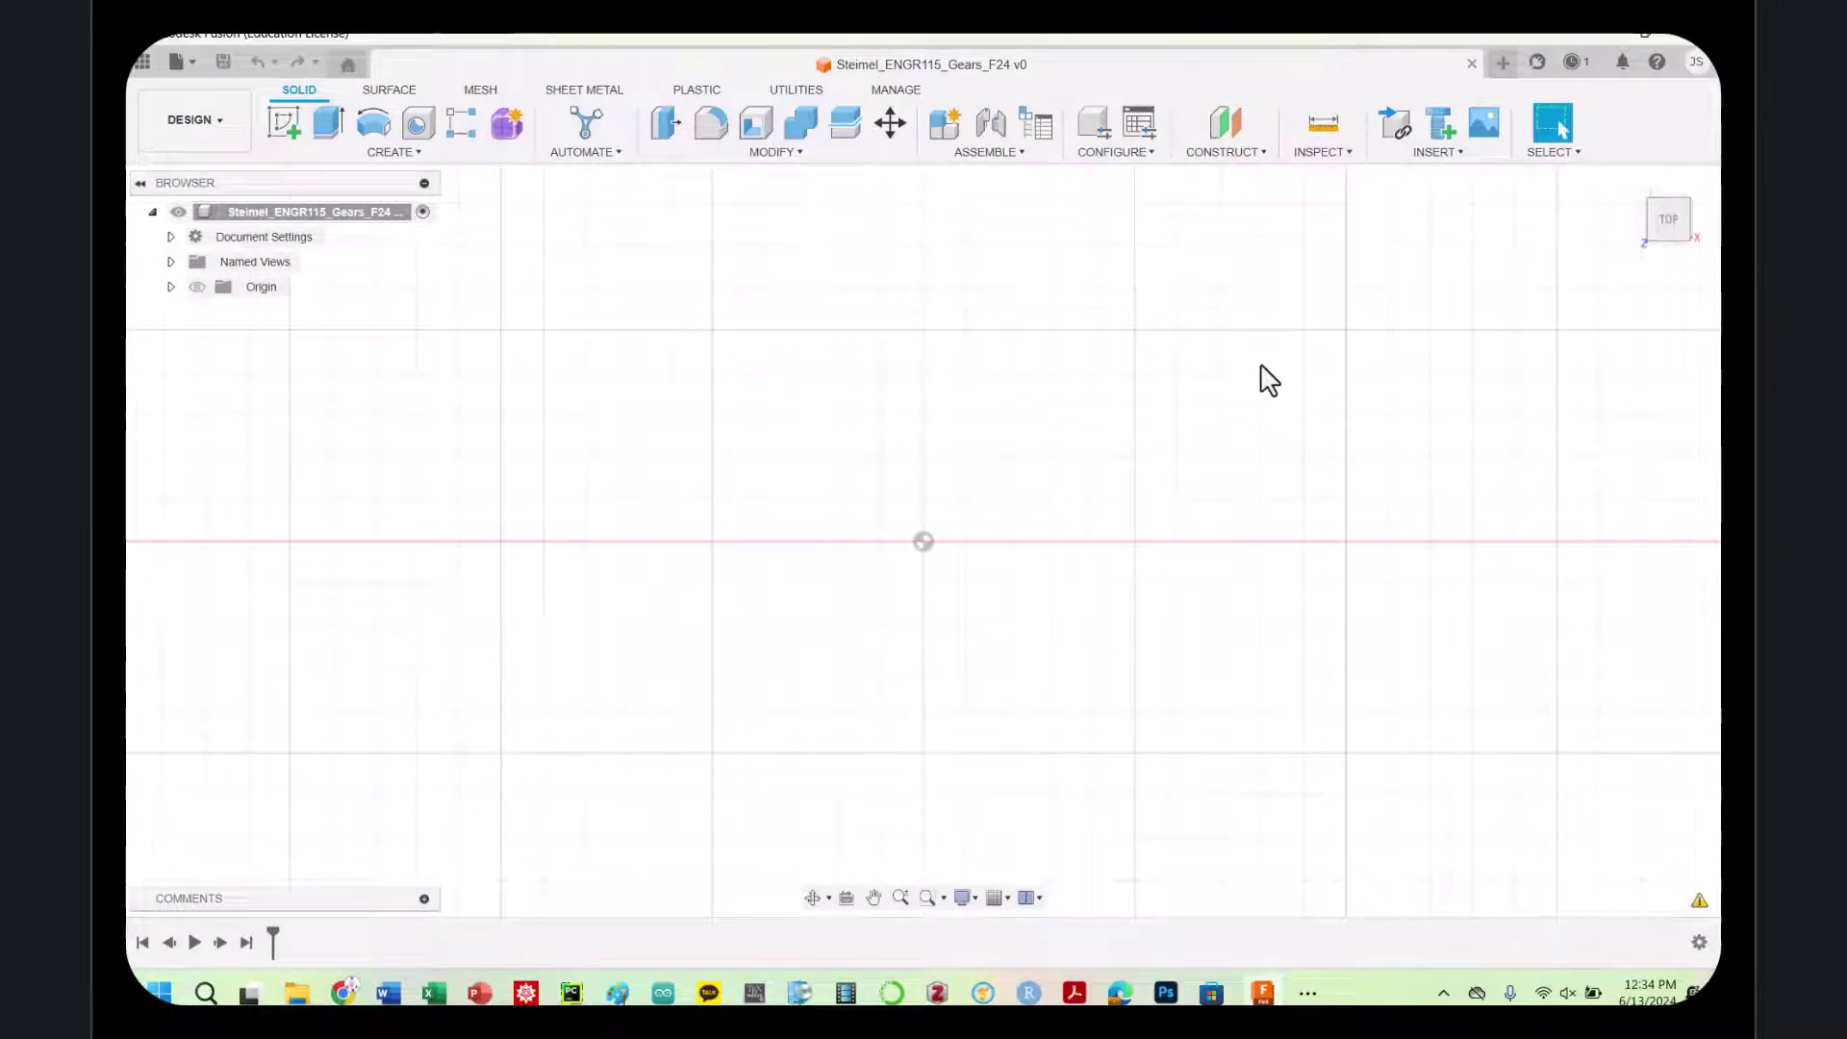
Run the SpurGear script via 'sscri' and begin entering module 2 for a 32-tooth gear
type("s")
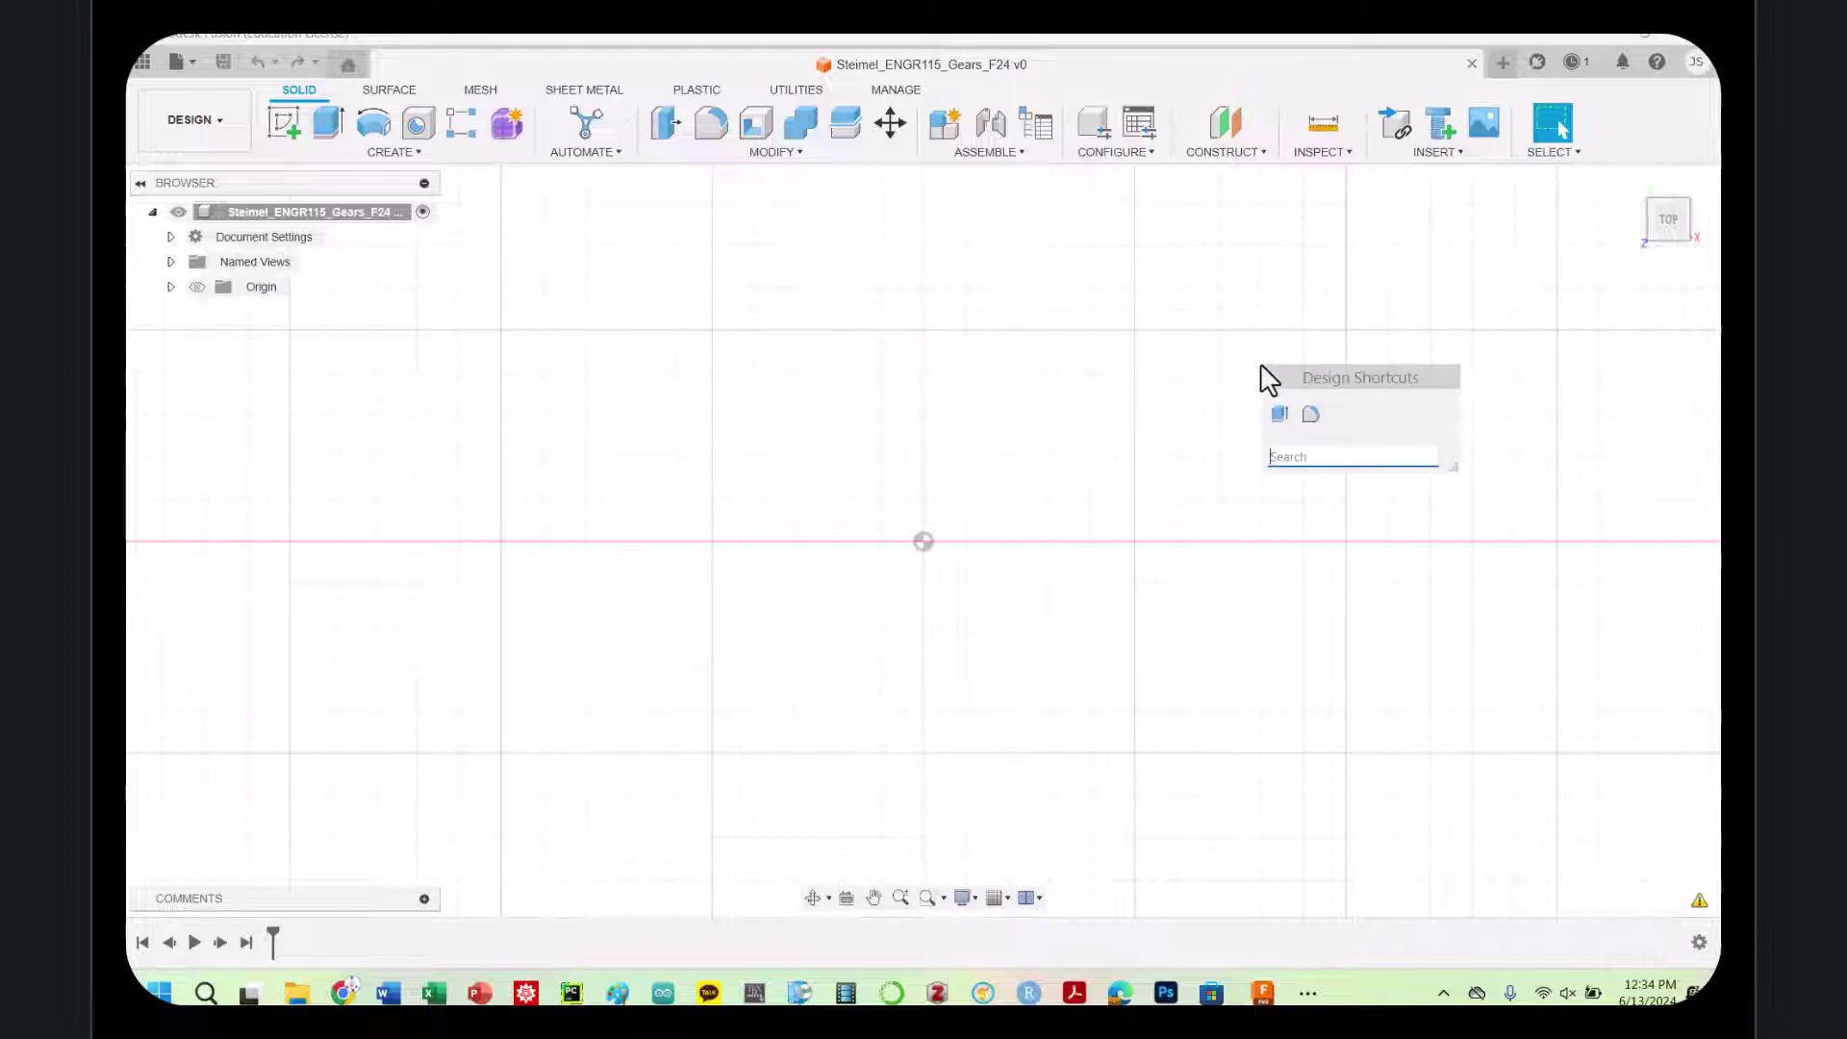
type("scrip")
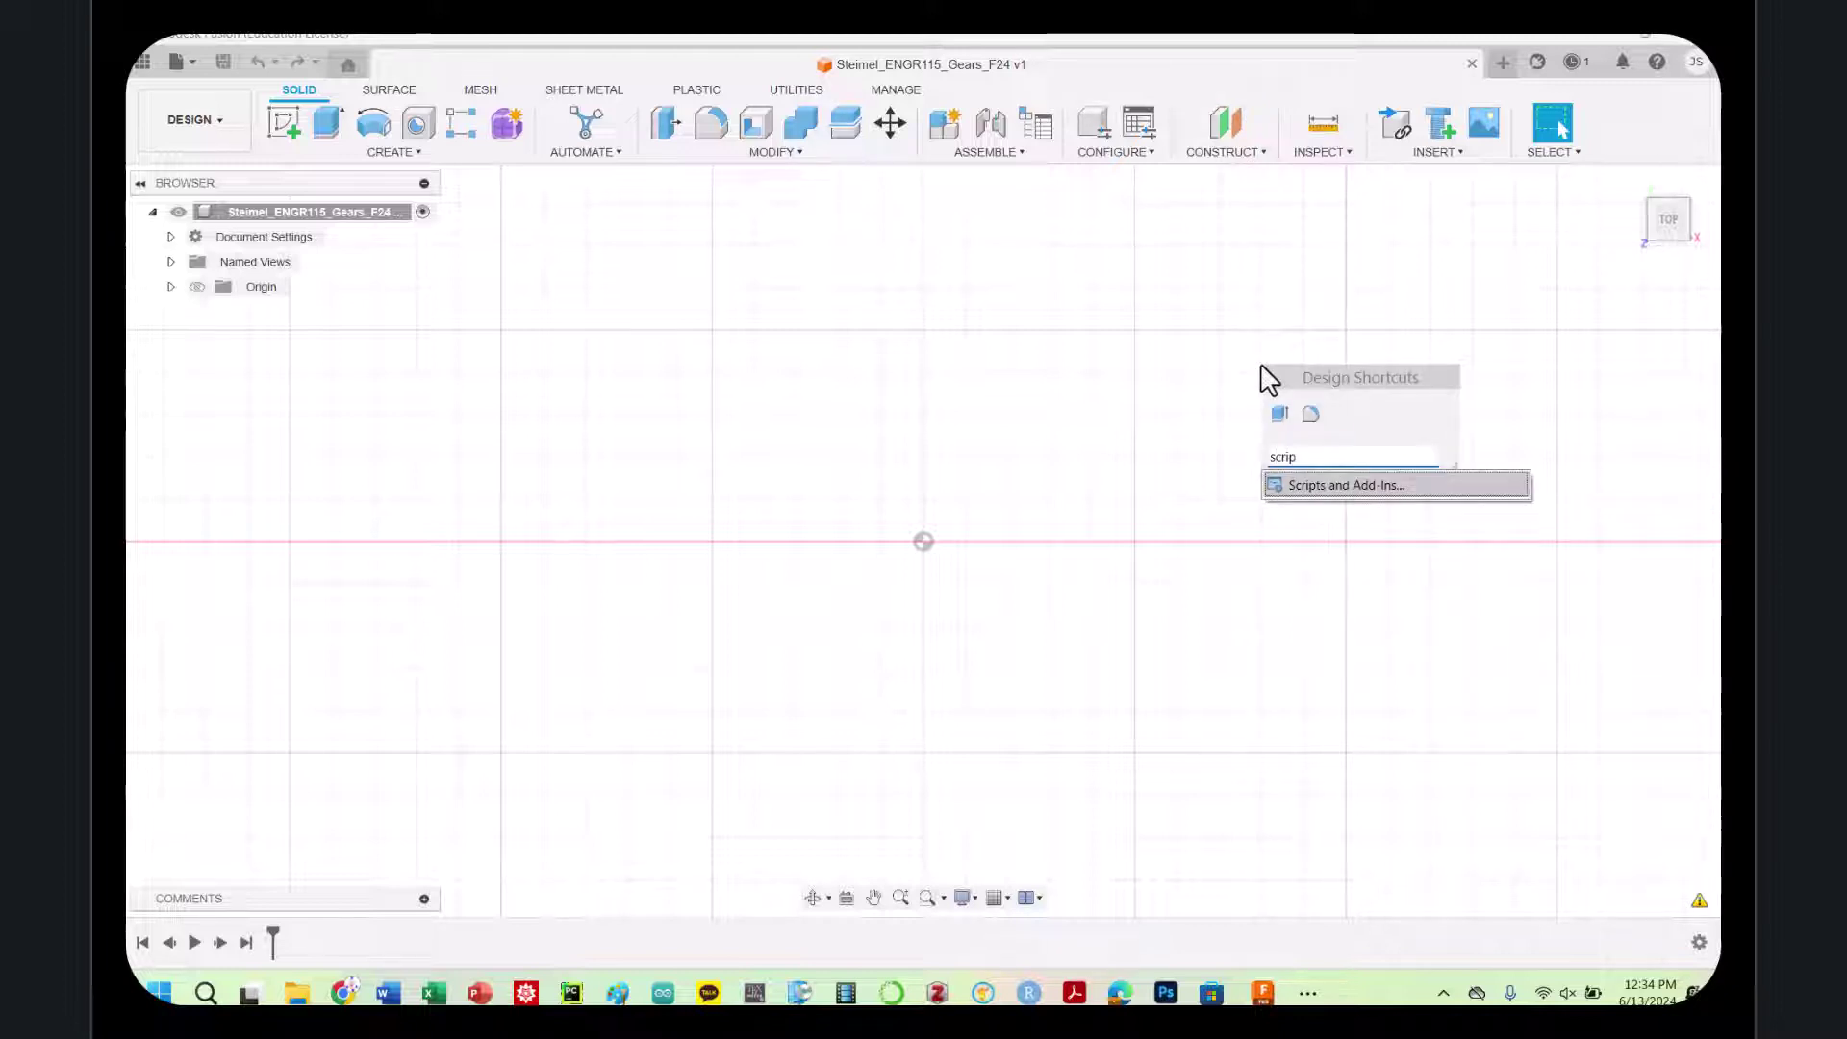
key("Return")
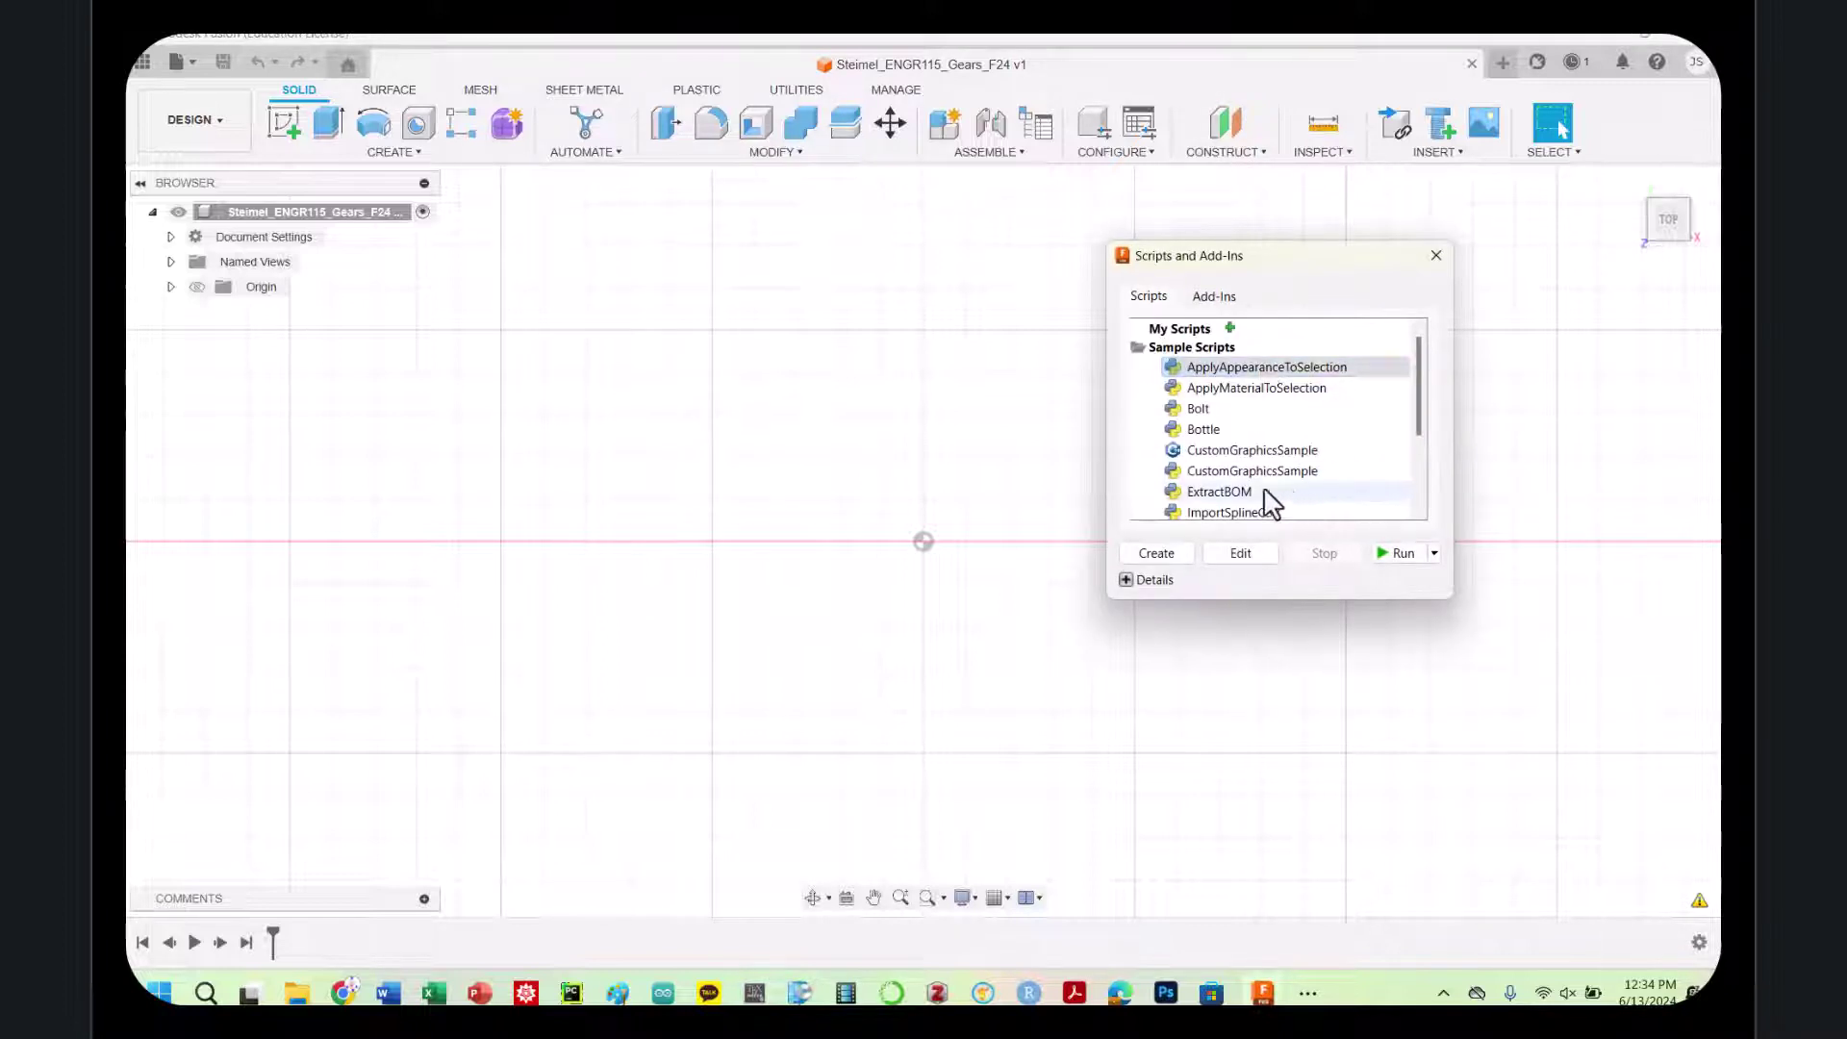
scroll(1266, 500, "down", 3)
left_click(1212, 499)
left_click(1395, 557)
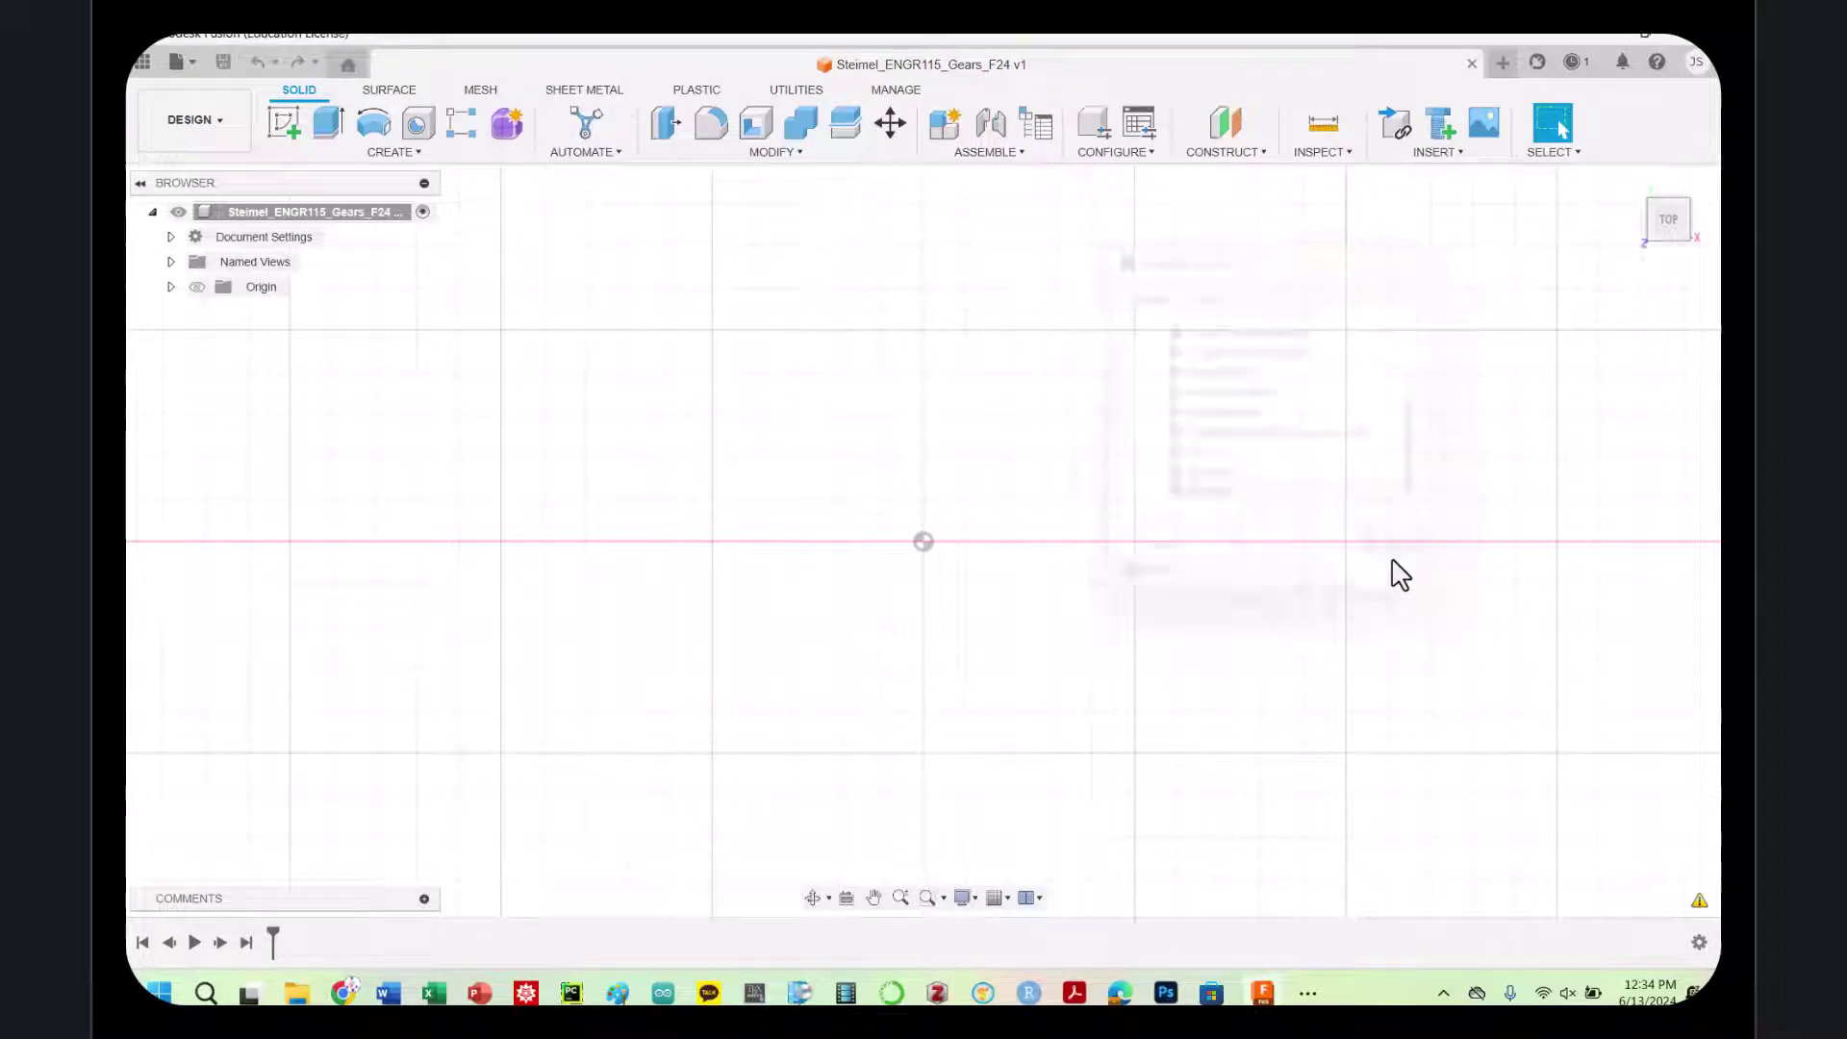
double_click(1355, 521)
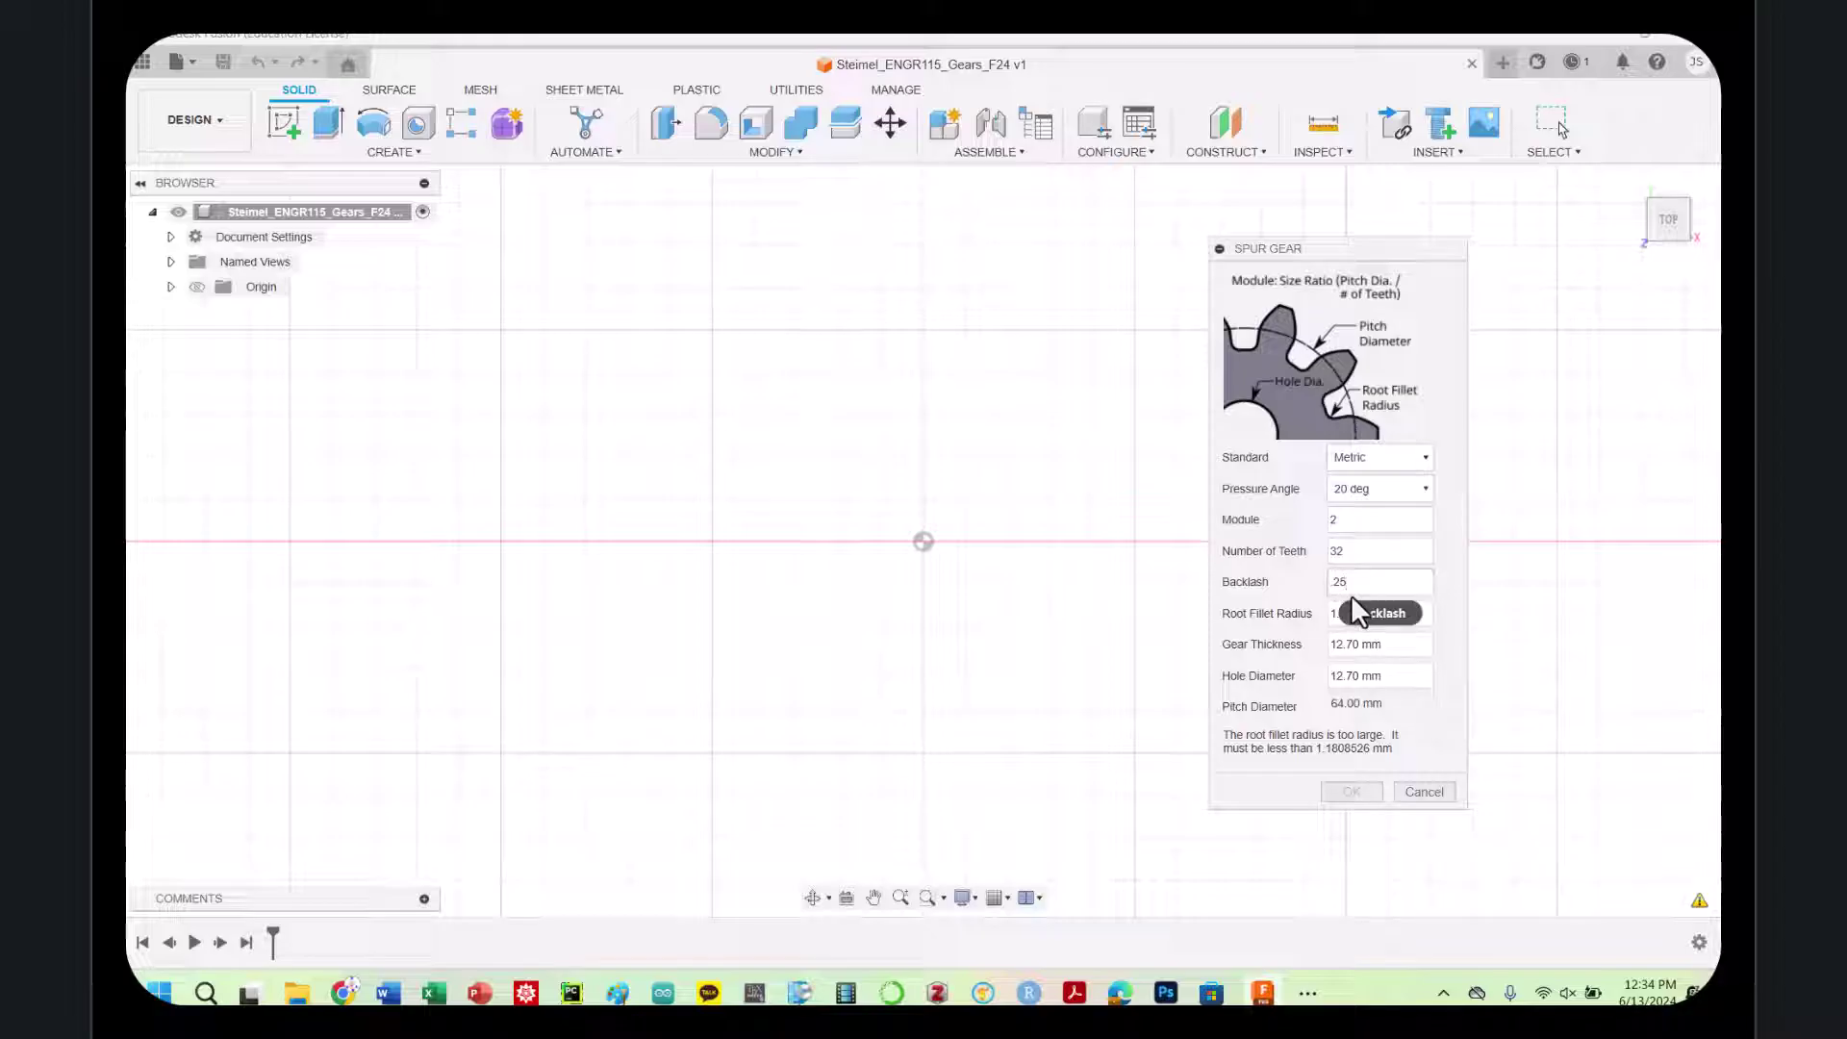
Set root fillet 0.9 mm, thickness 5 and hole diameter 6, then generate the gear
left_click(1344, 613)
left_click(1340, 633)
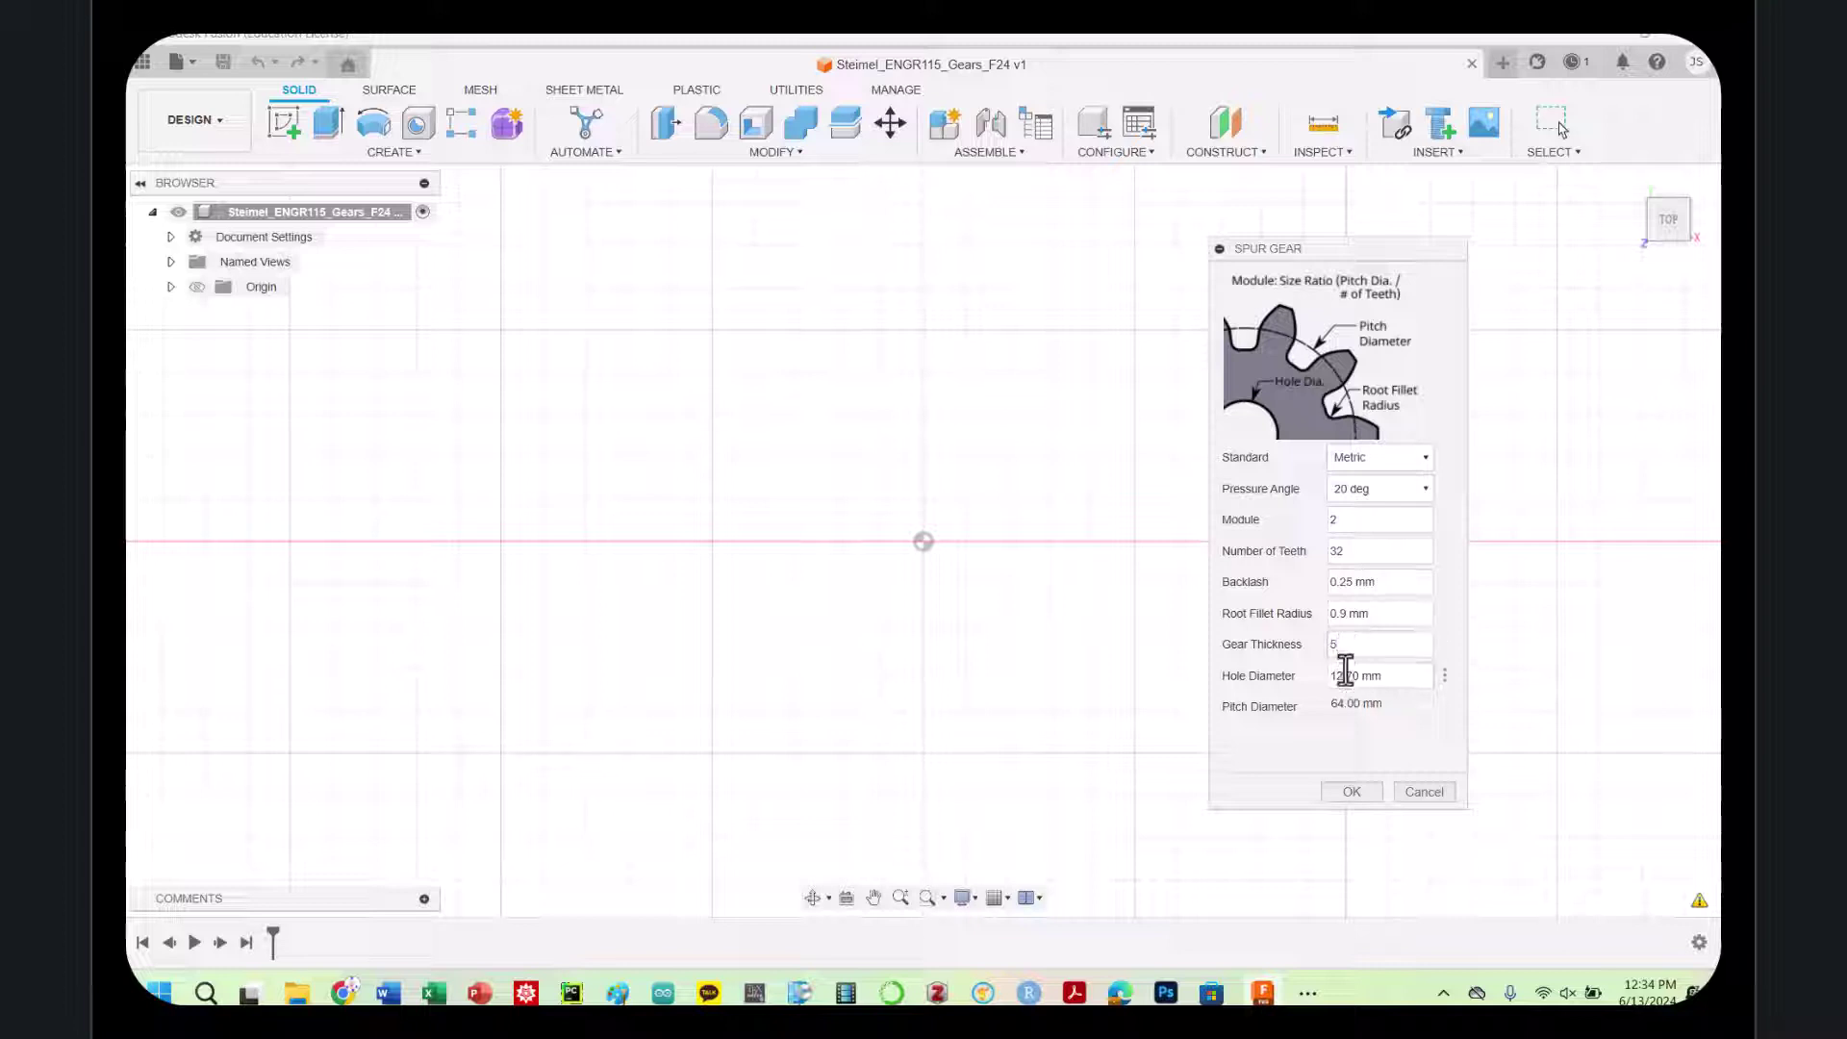
left_click(1344, 673)
type("6")
left_click(1332, 792)
left_click(1333, 791)
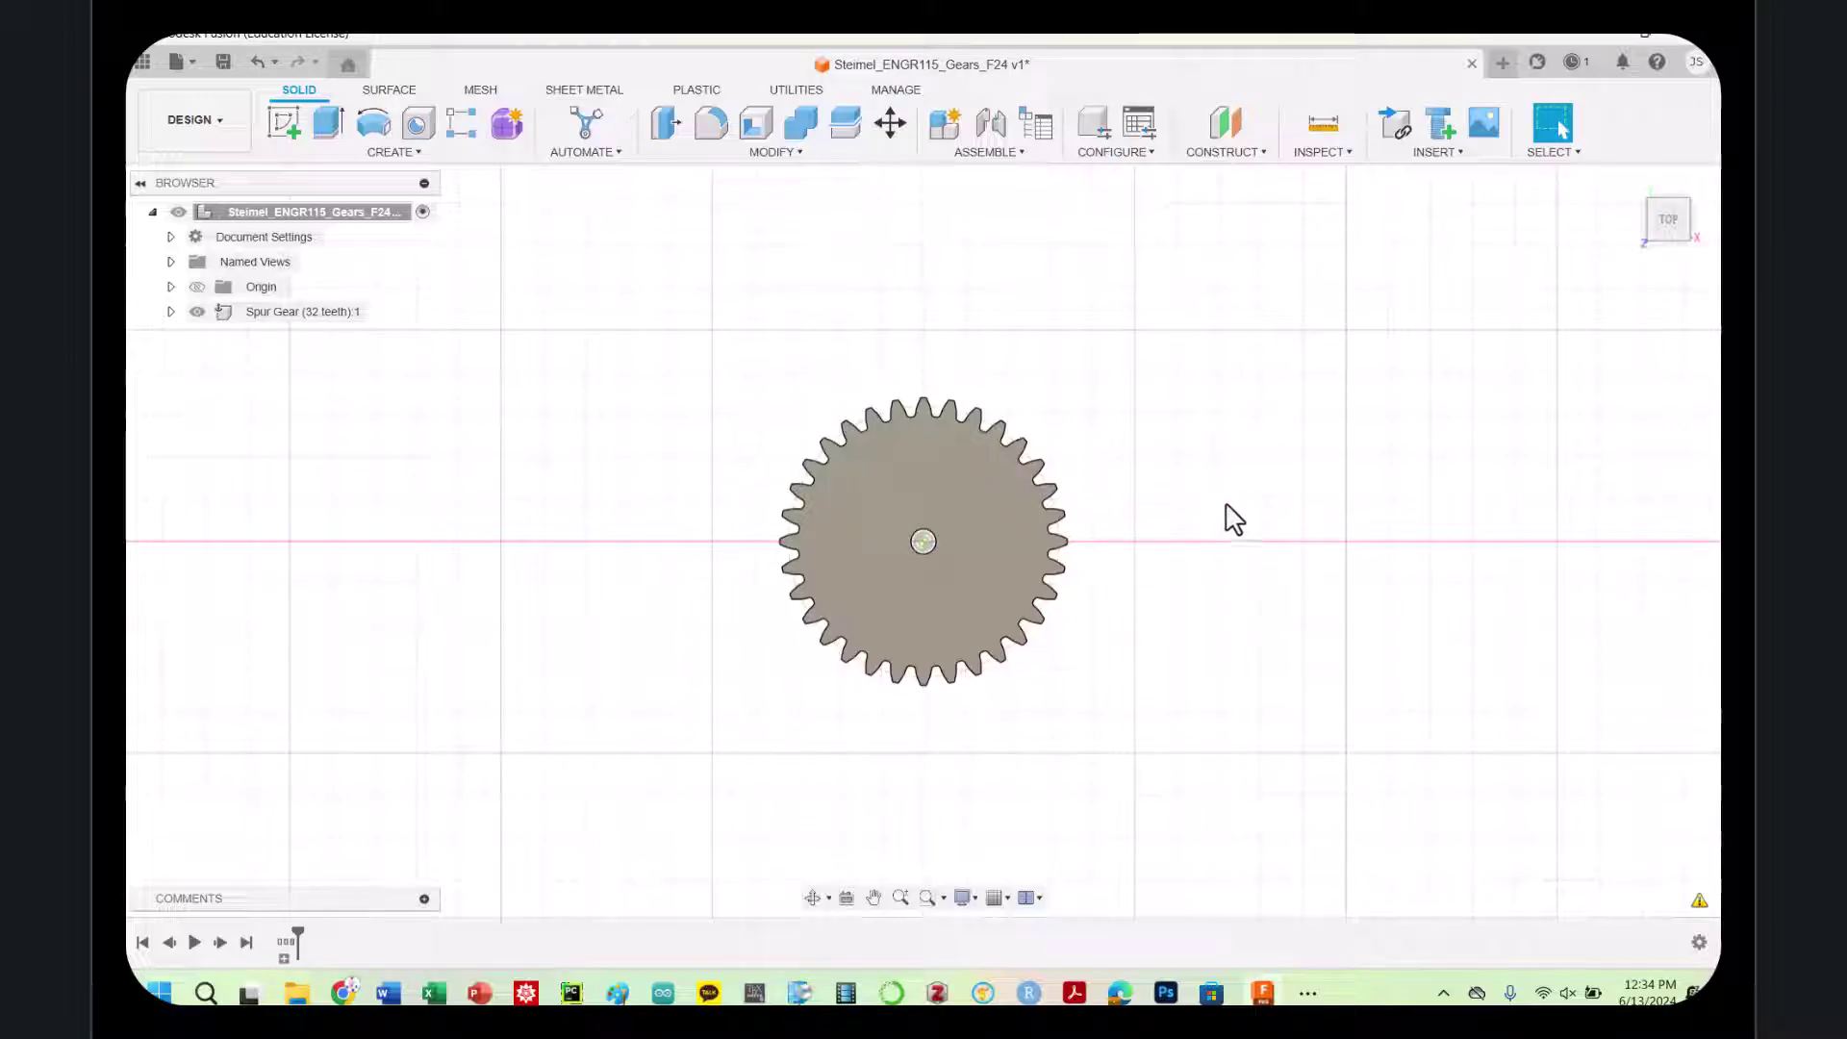
type("sscrip")
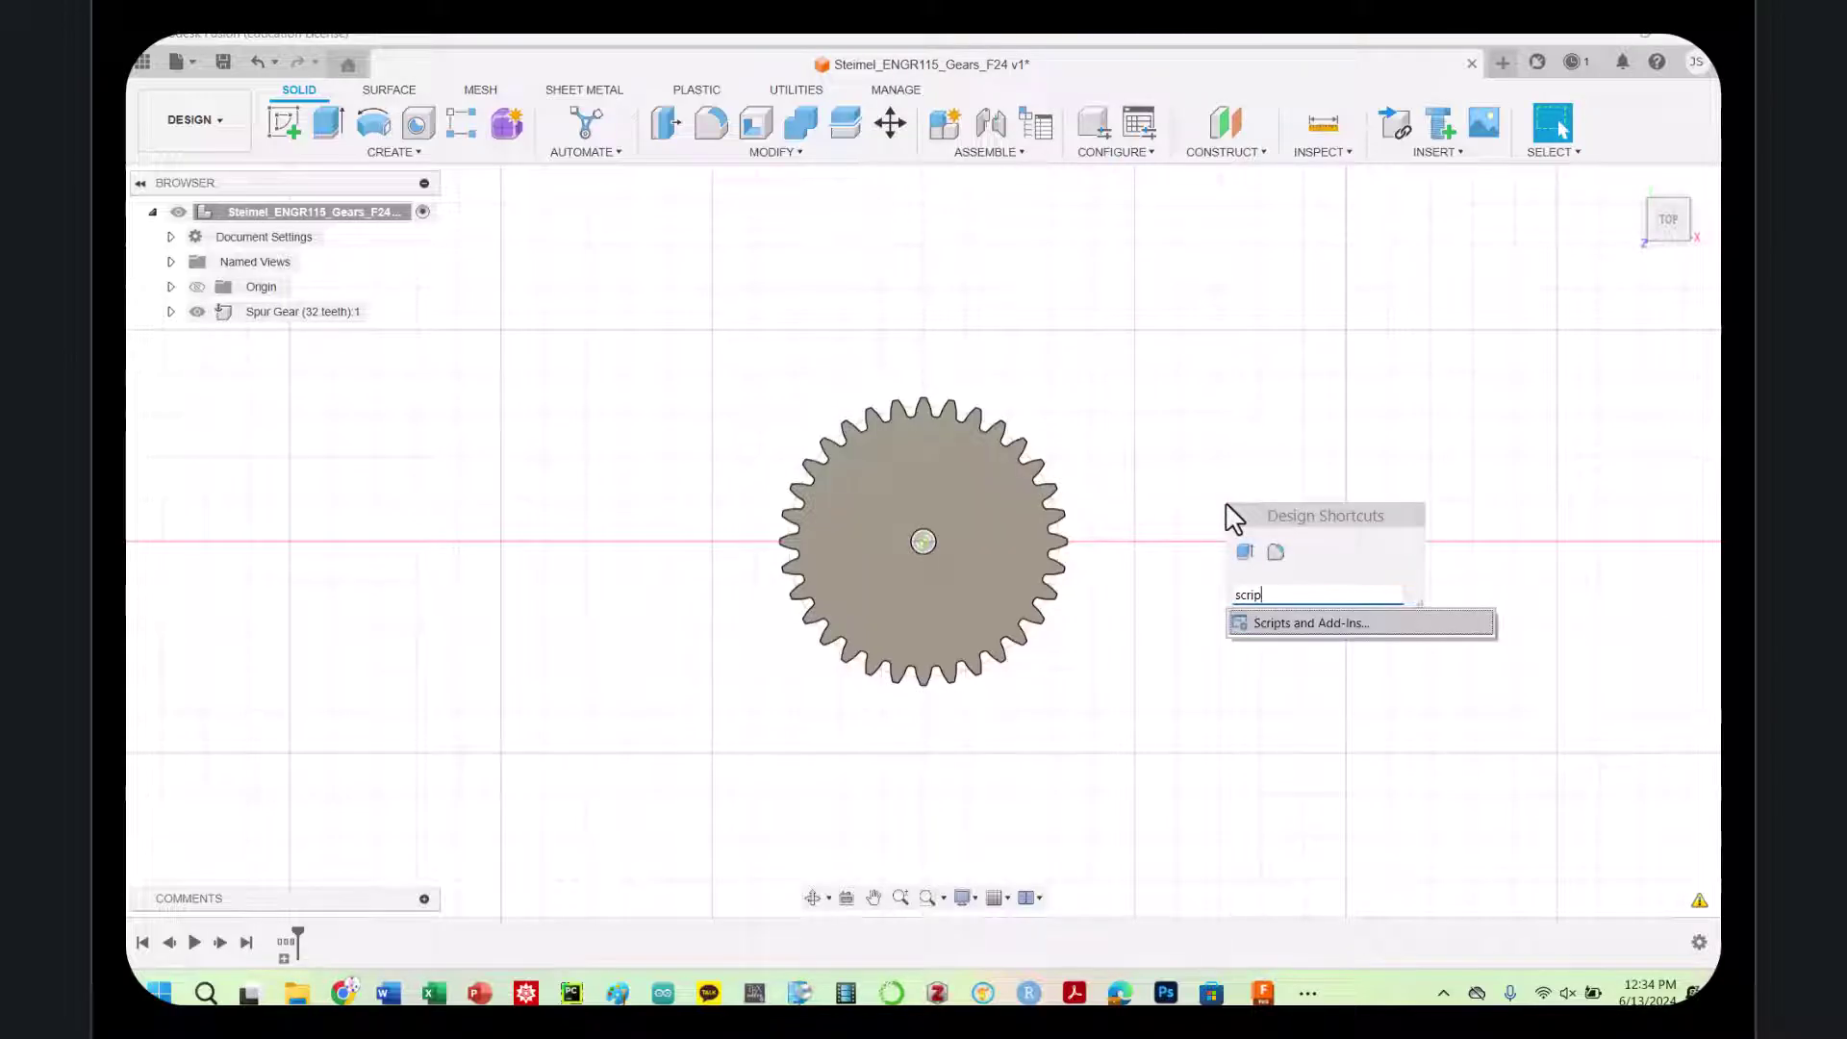
key("Return")
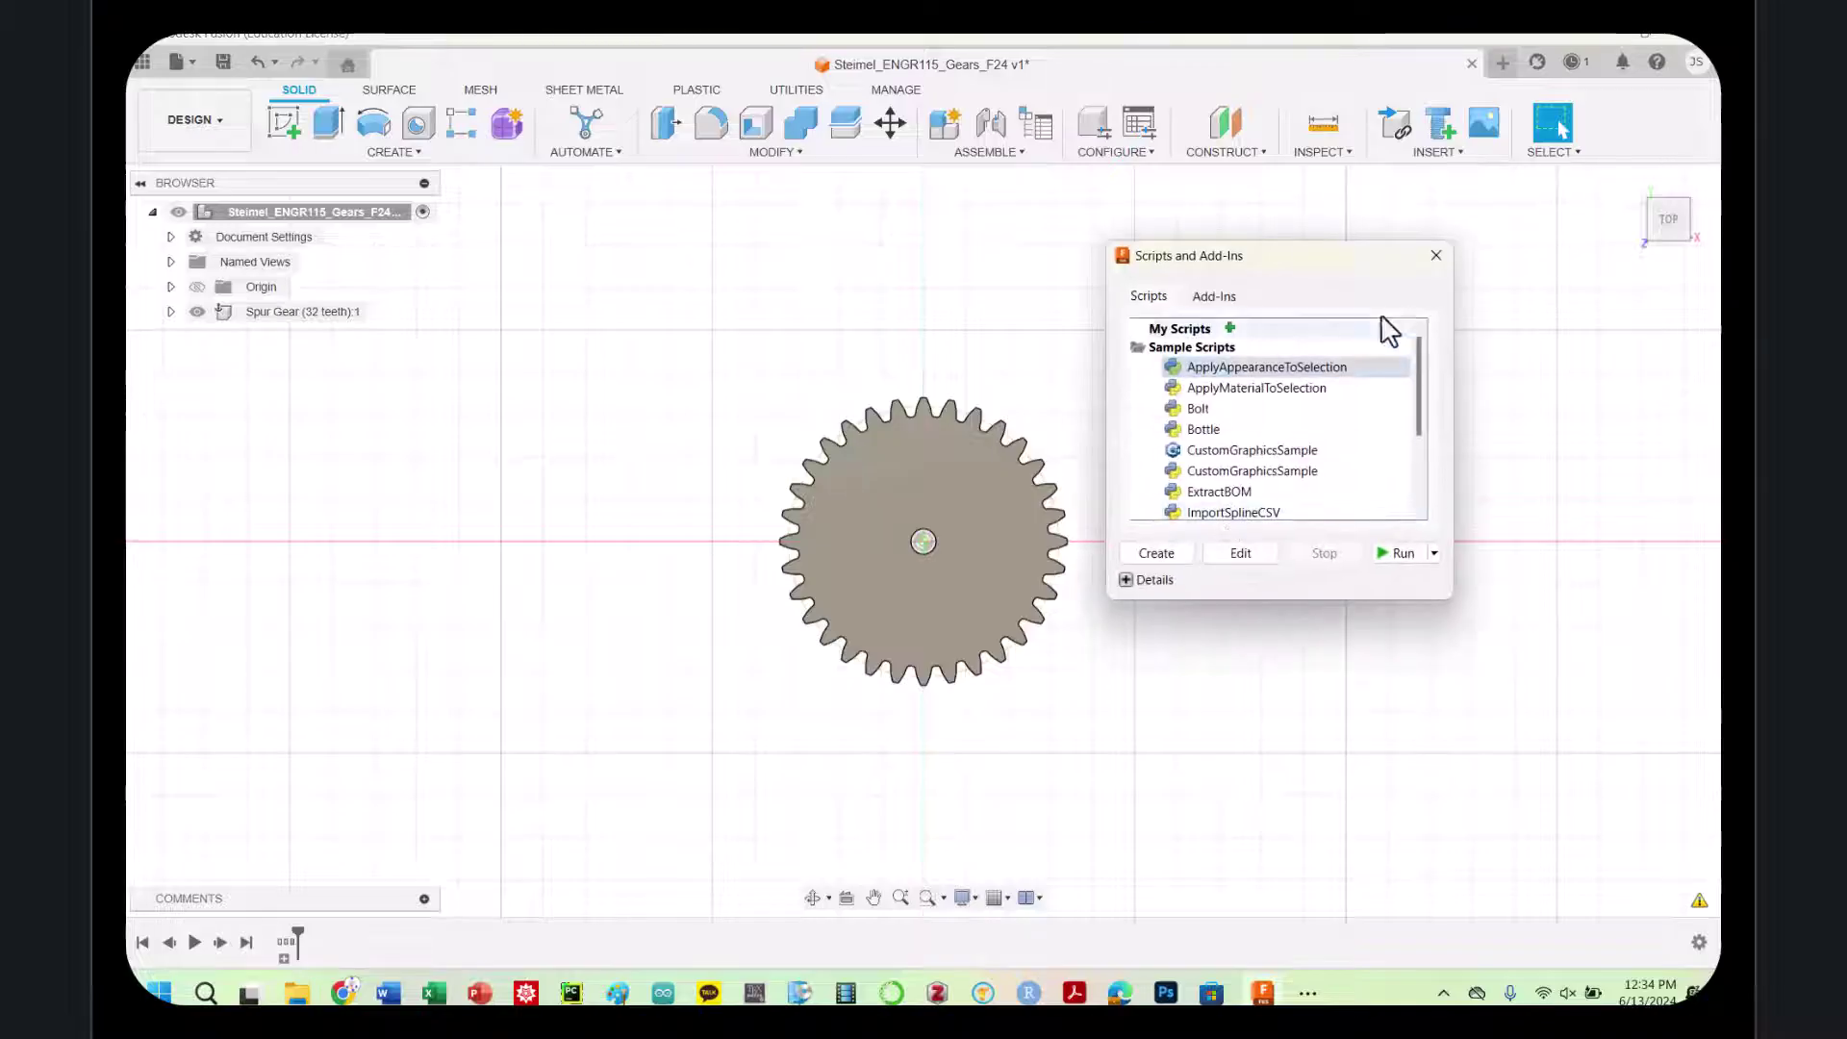
left_click(1436, 256)
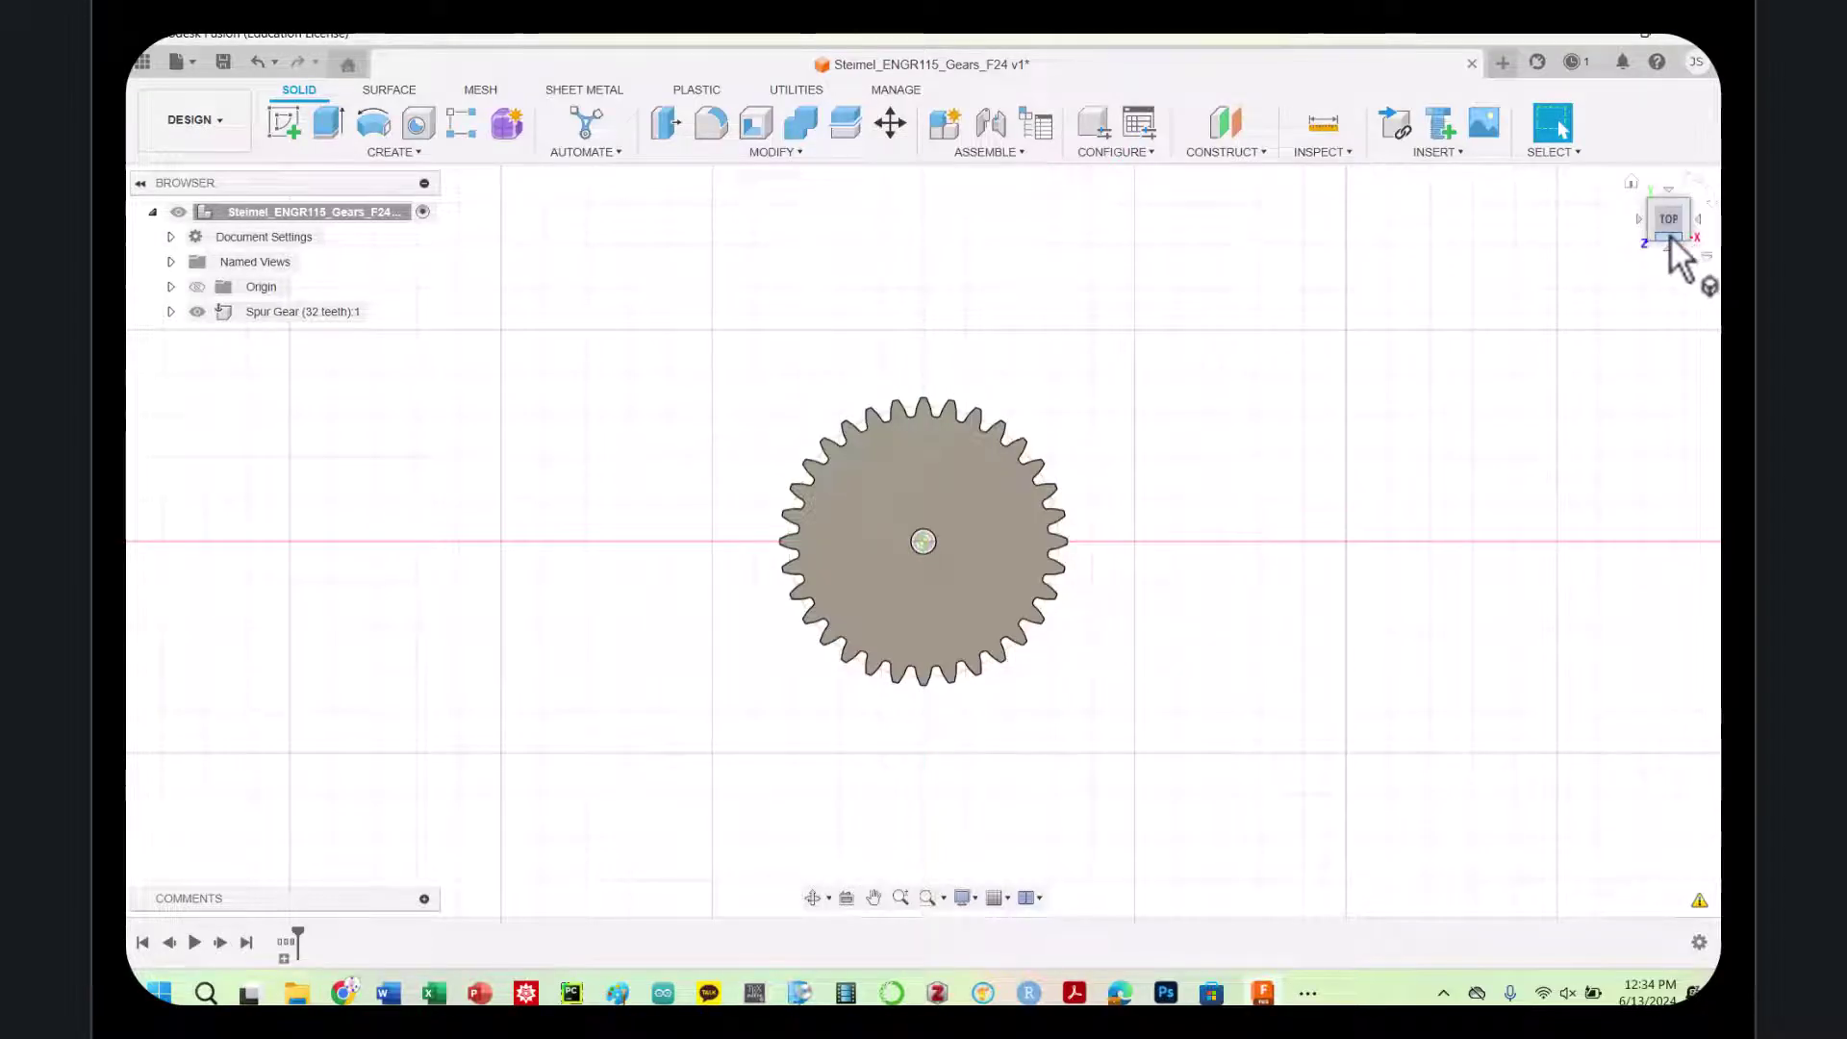
left_click_drag(1665, 216, 1653, 87)
mouse_move(1649, 235)
left_mouse_down()
mouse_move(1665, 248)
mouse_move(1674, 223)
left_mouse_up()
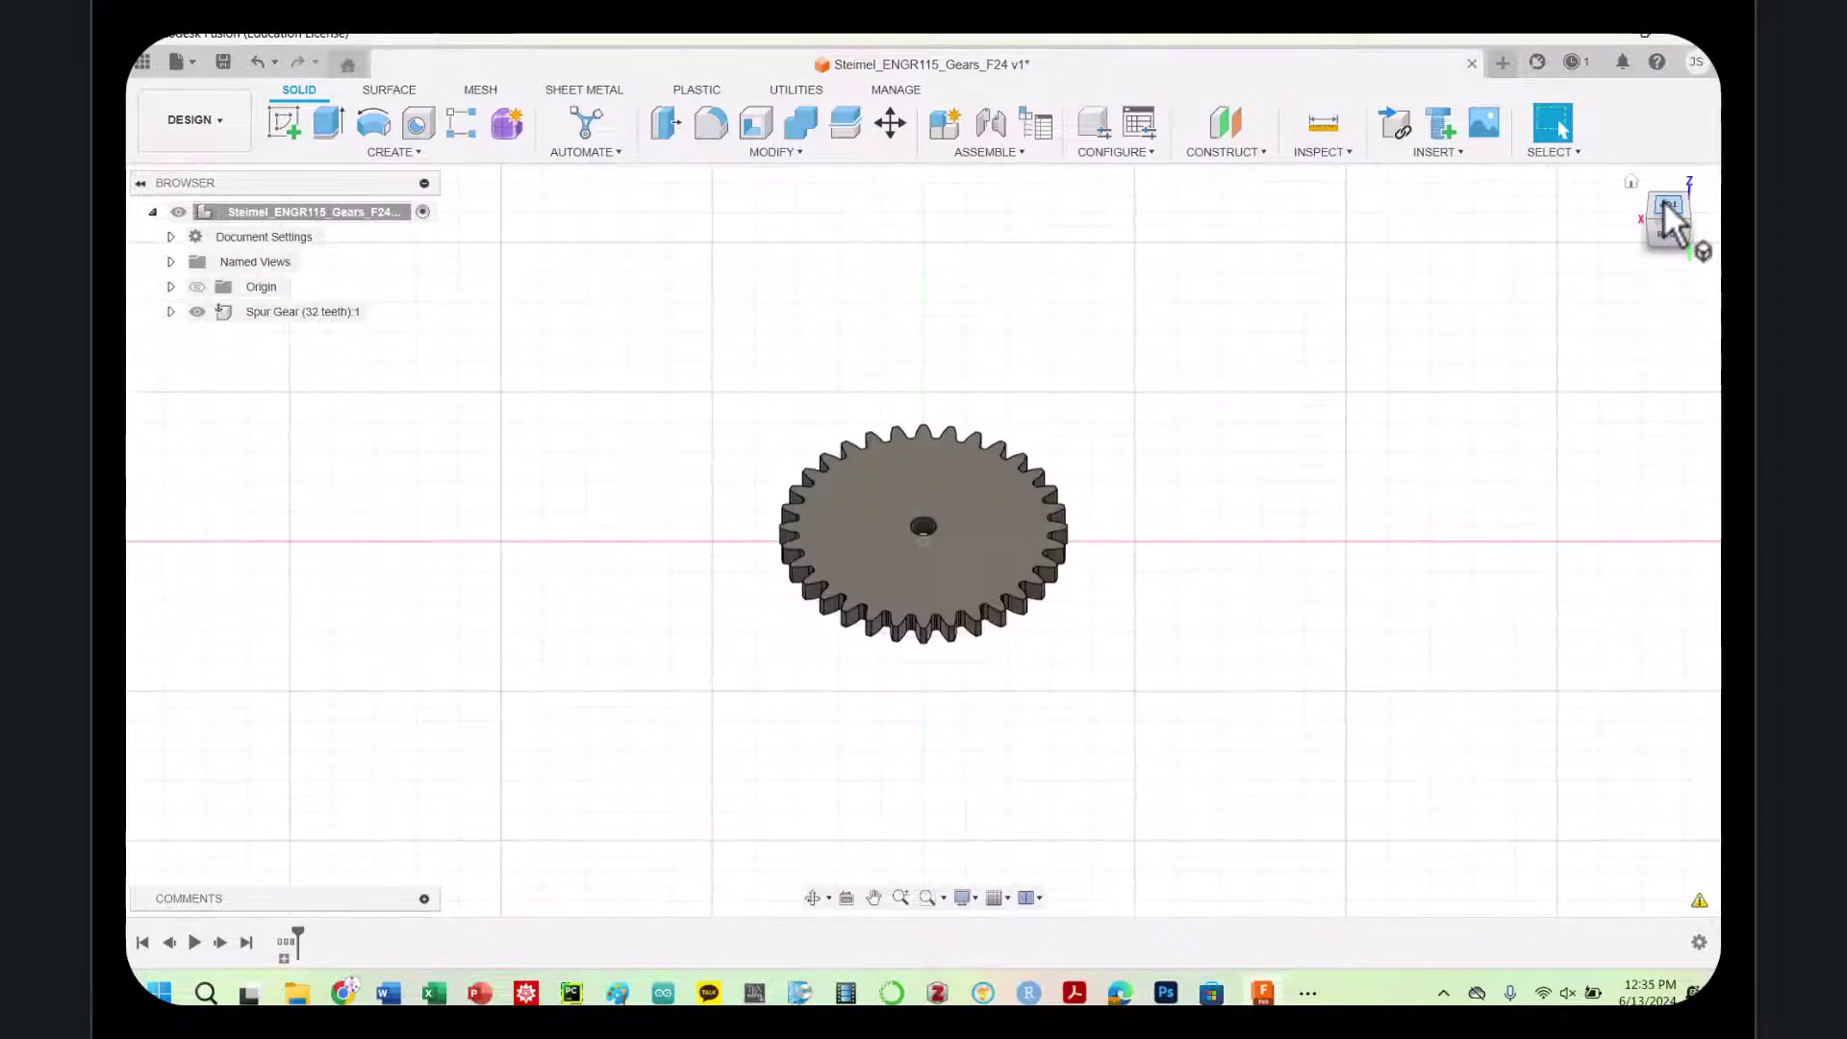
left_click(1668, 204)
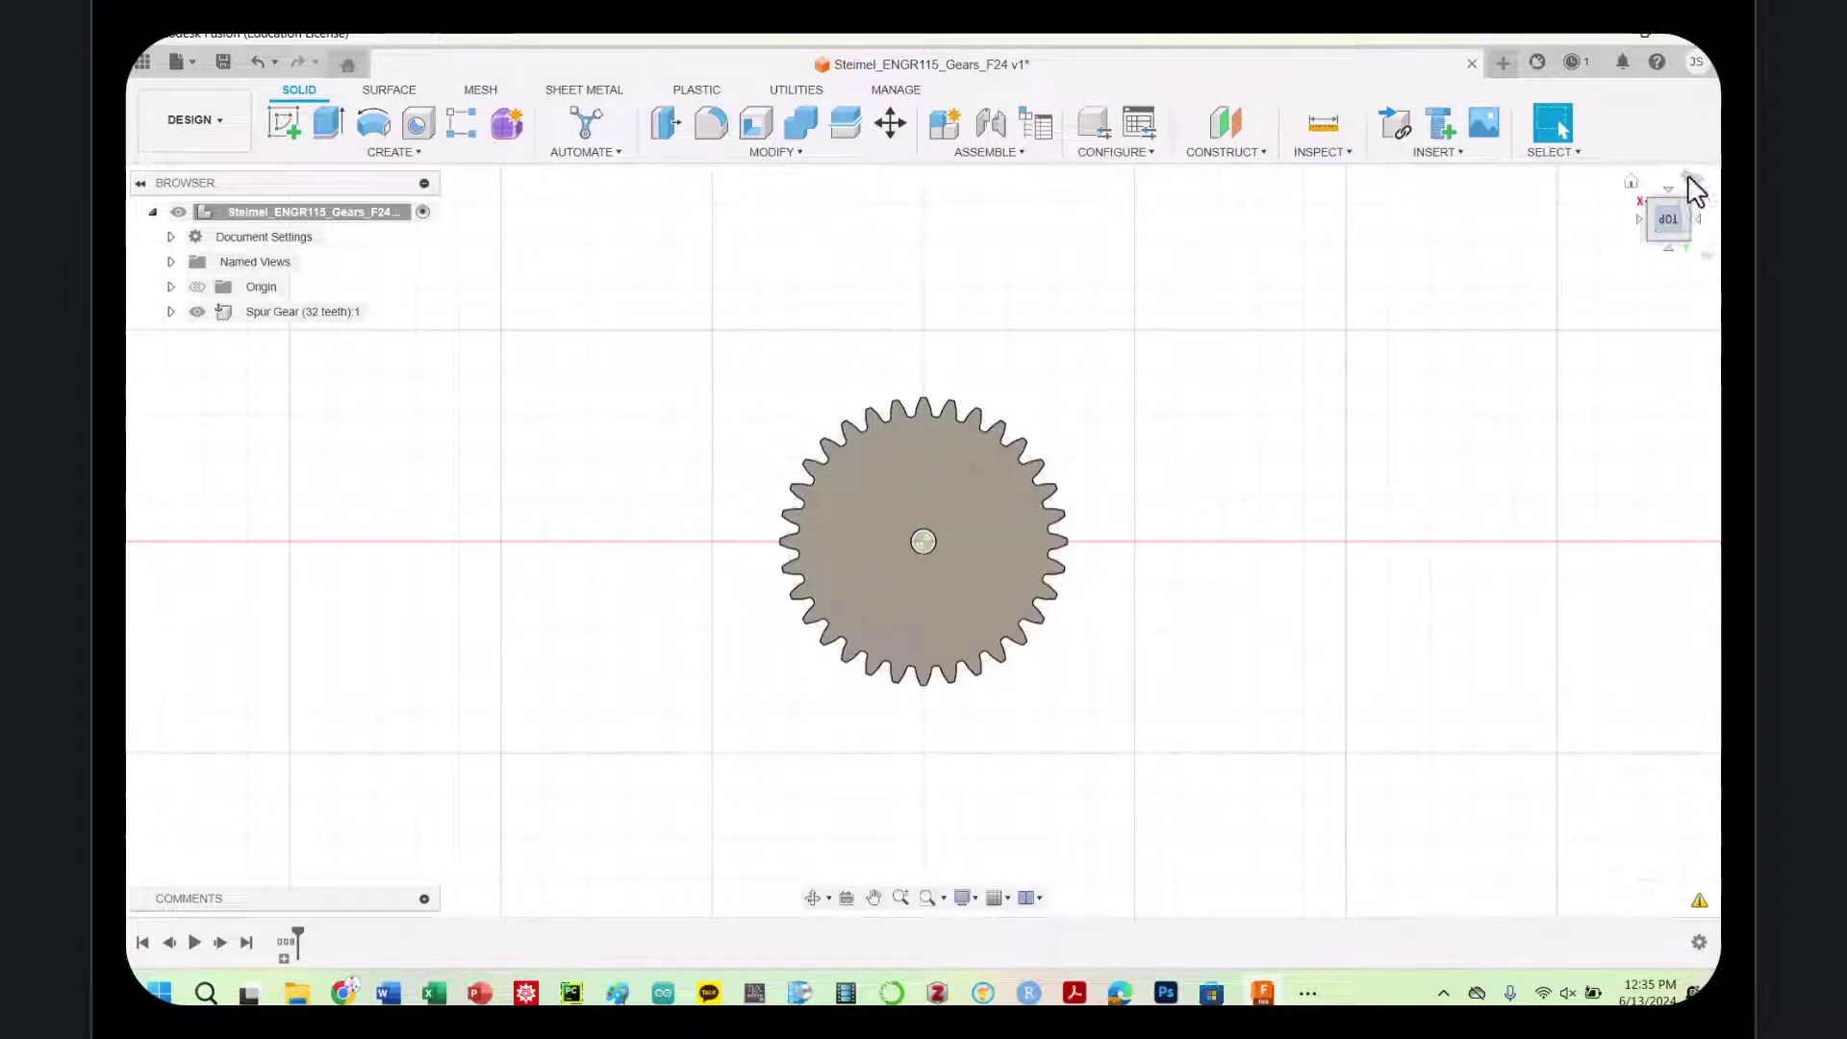
left_click(1686, 185)
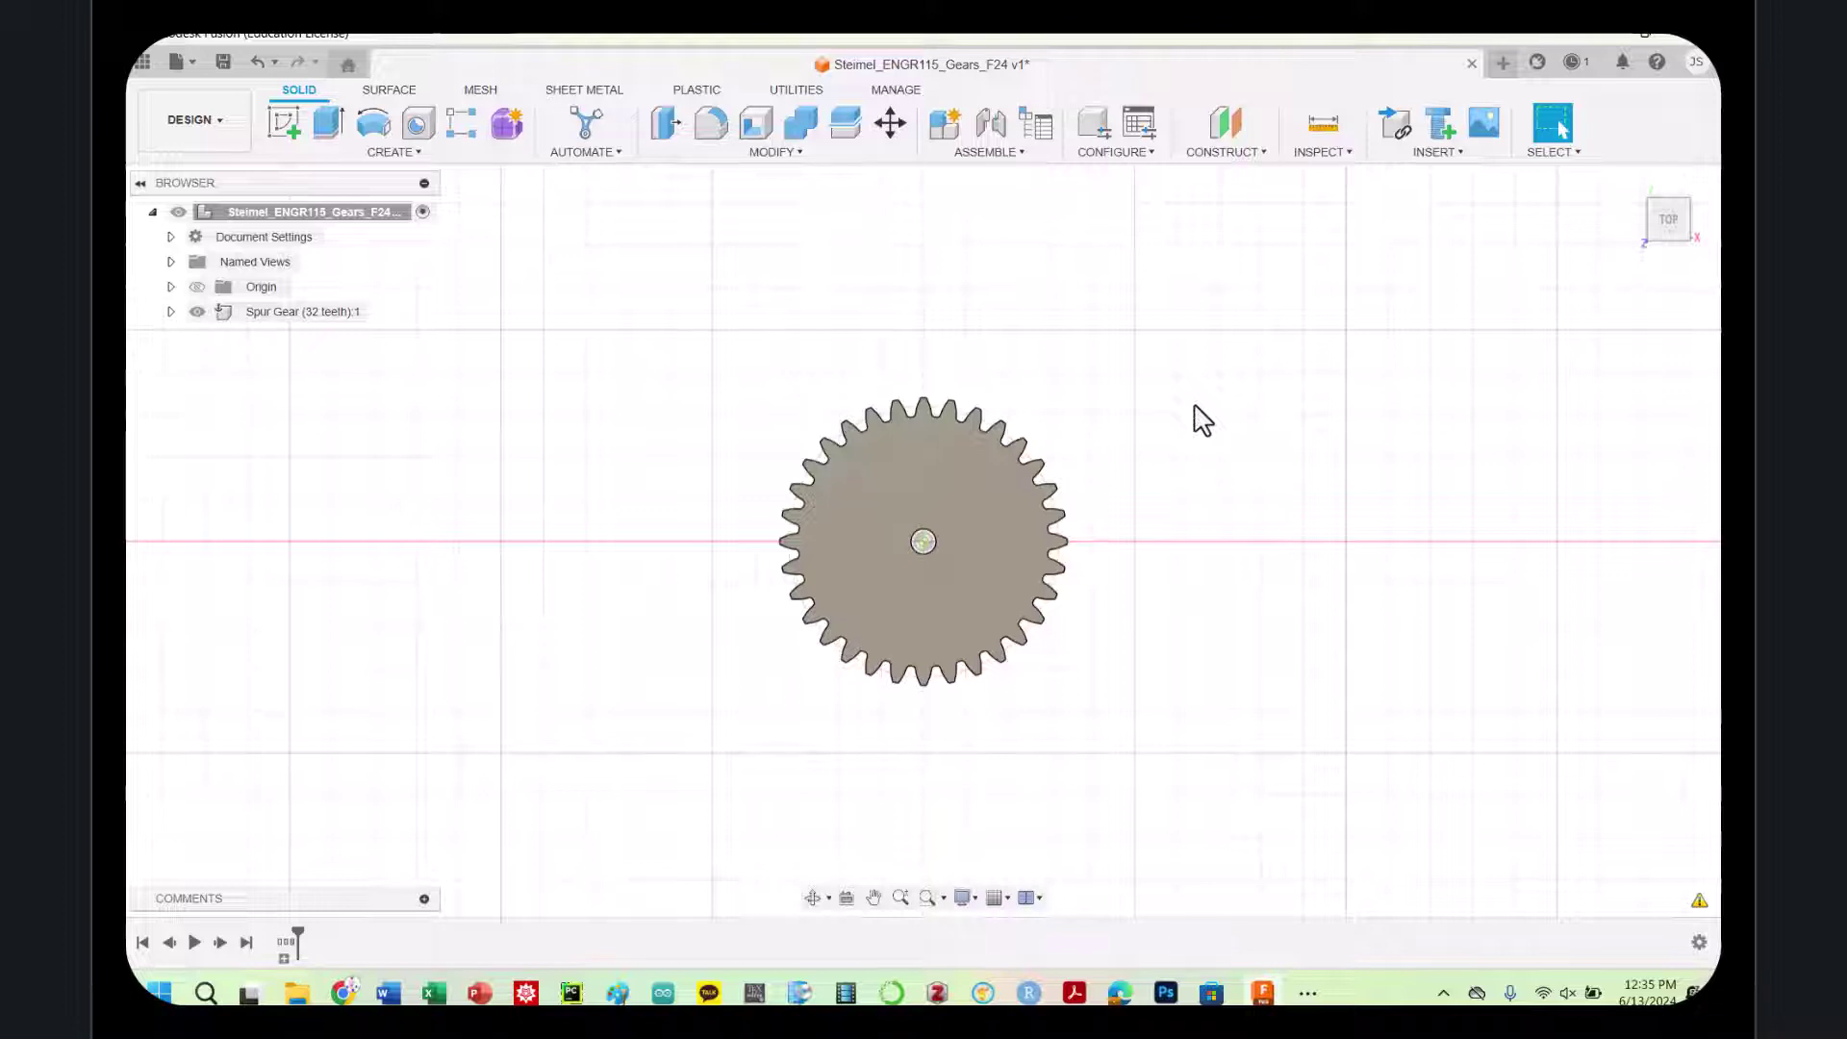
Rerun the SpurGear script with 16 teeth and generate the second gear
type("ss")
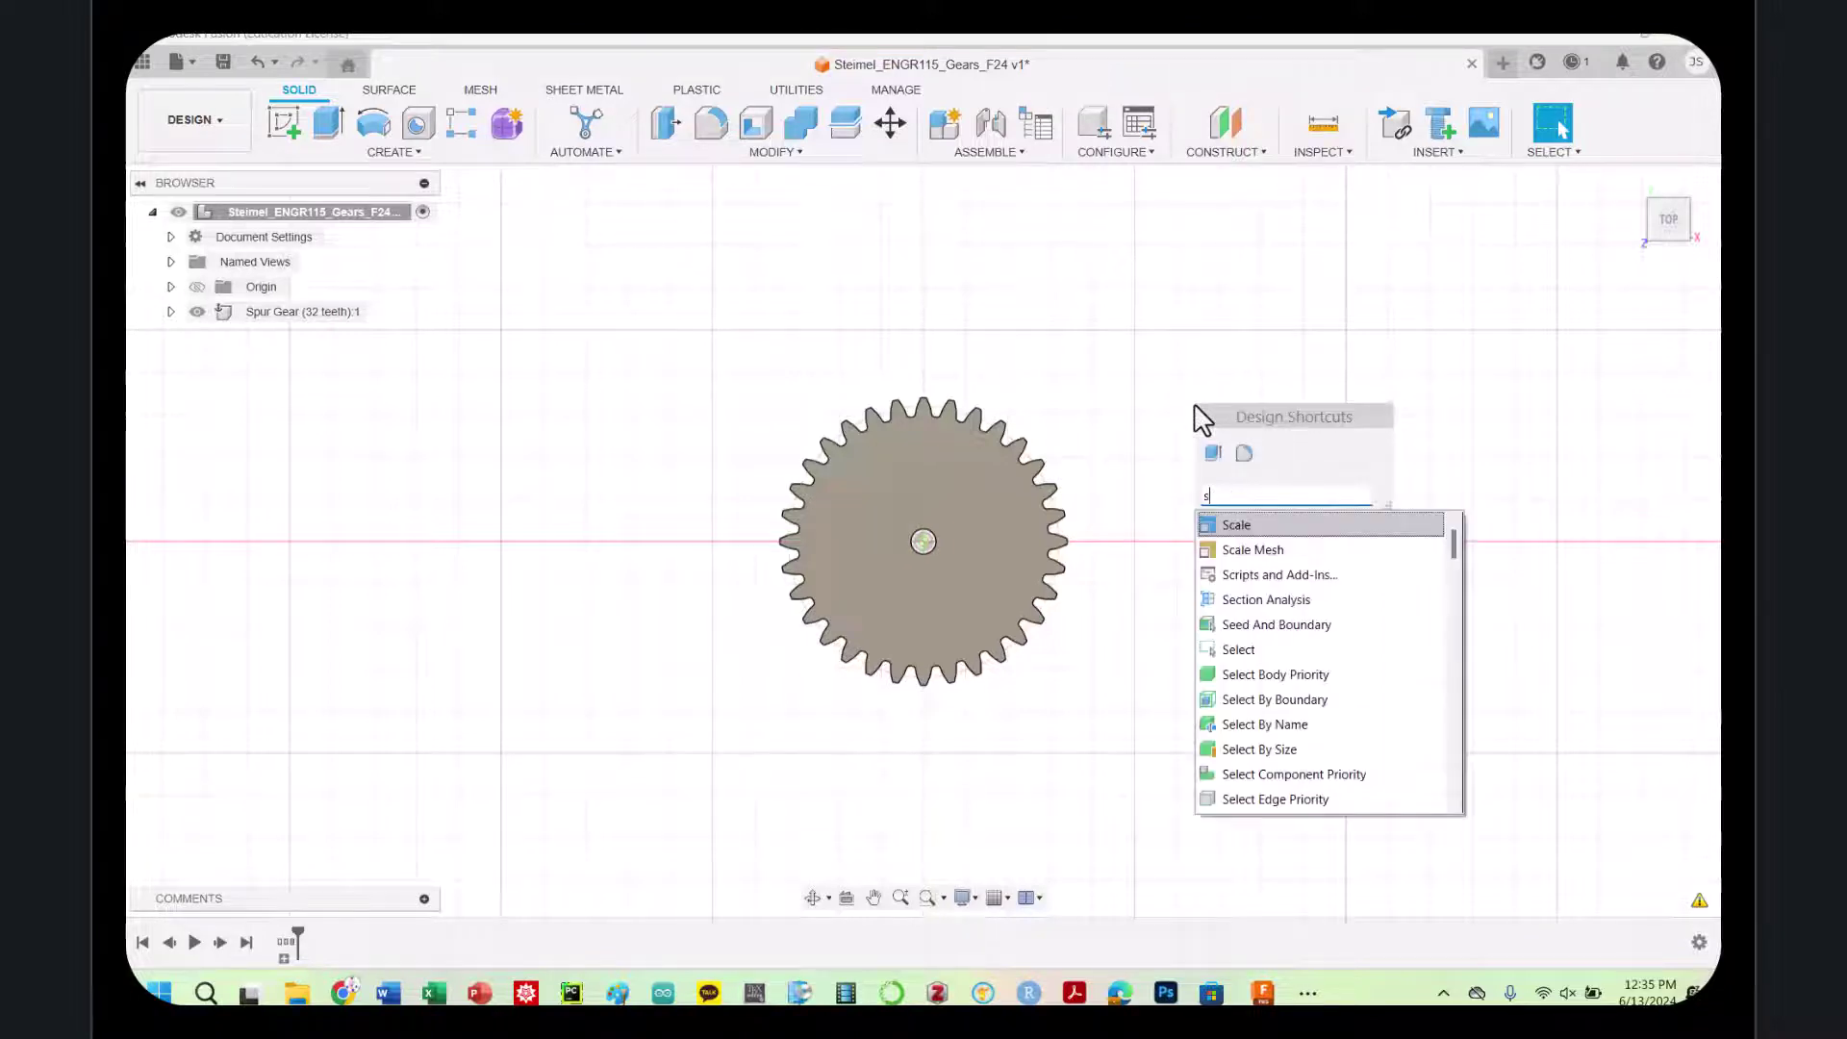
type("crip")
key("Return")
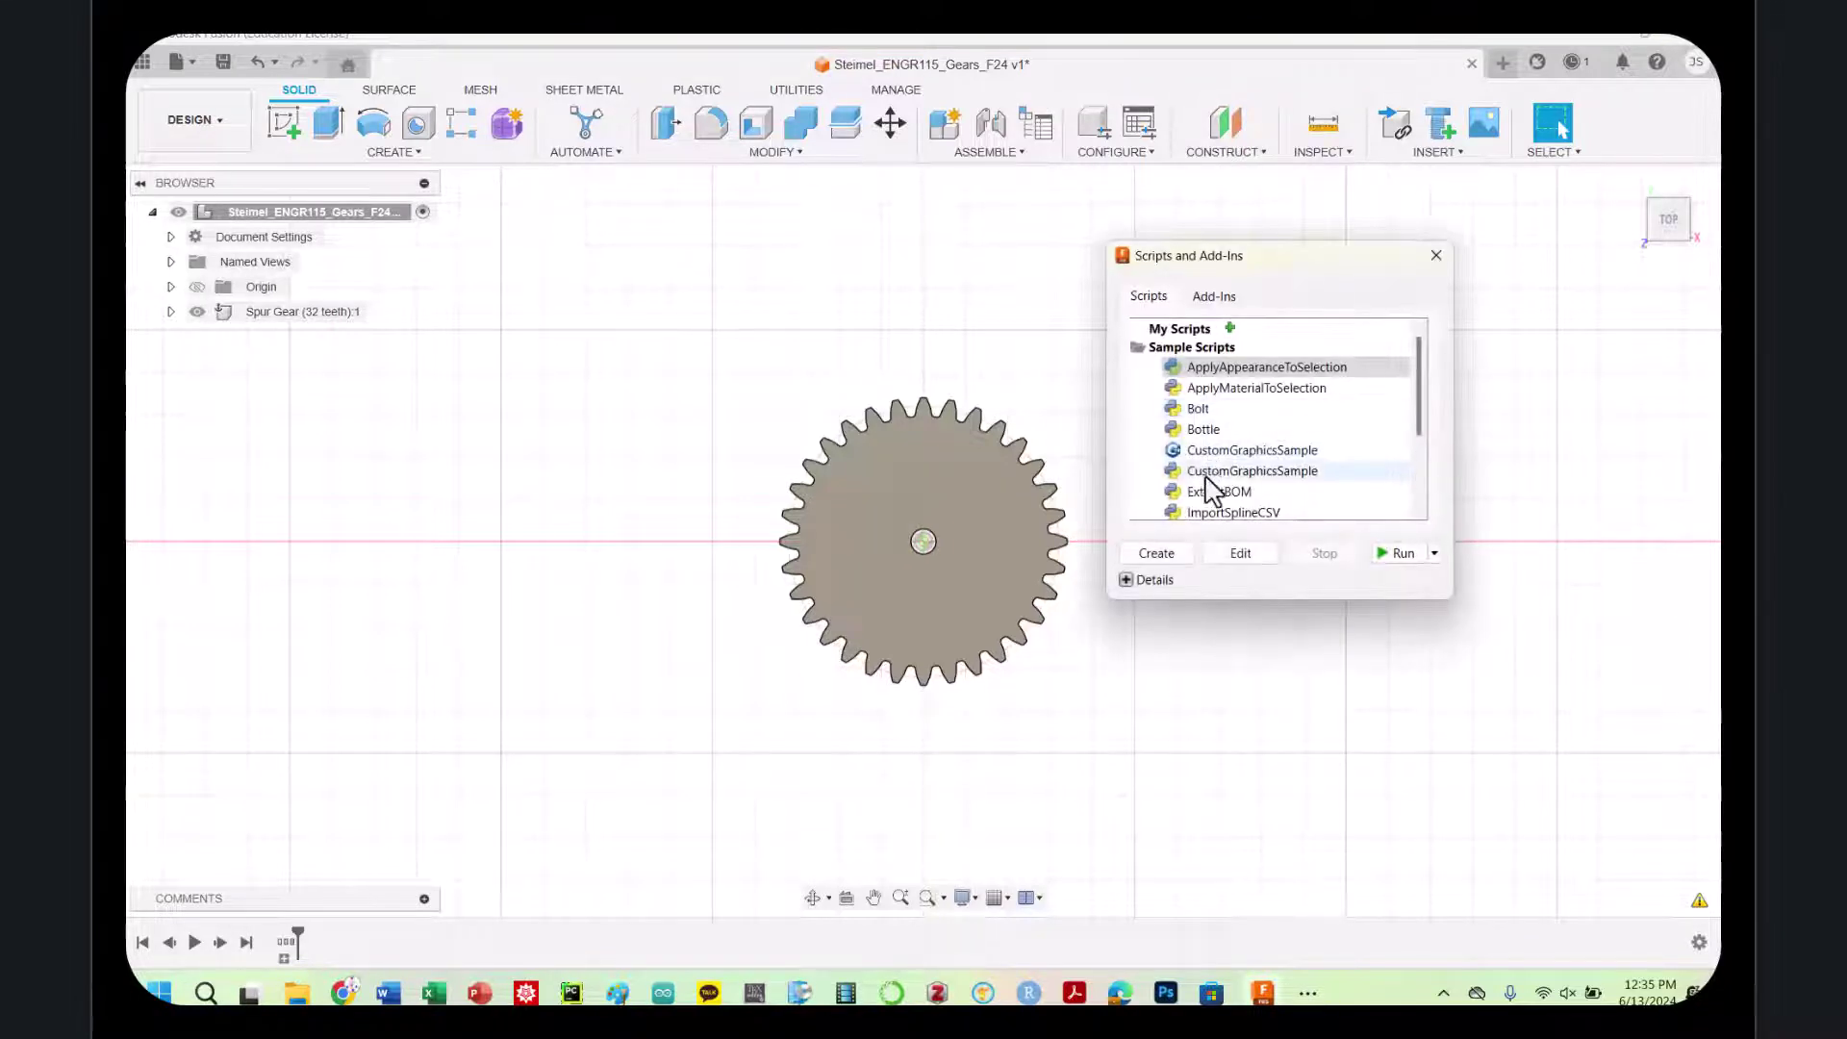
scroll(1215, 492, "down", 3)
left_click(1214, 498)
left_click(1393, 555)
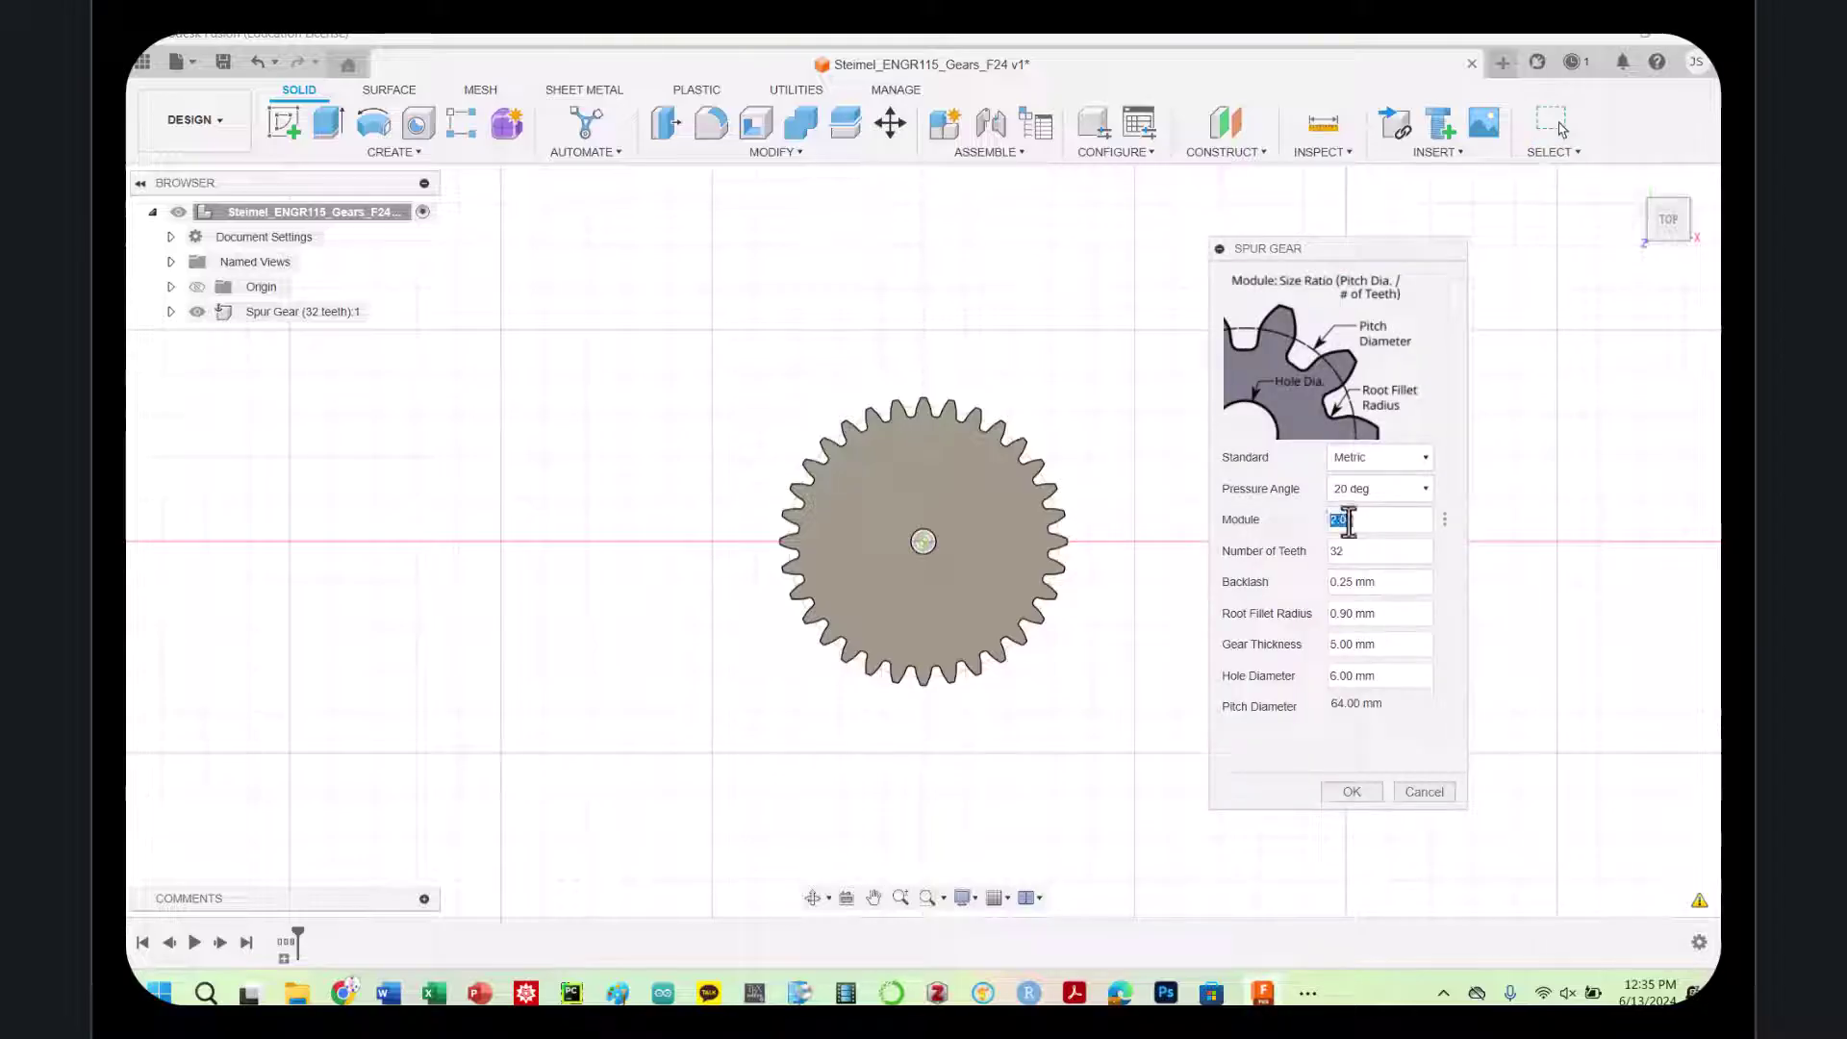
type("16")
left_click(1352, 791)
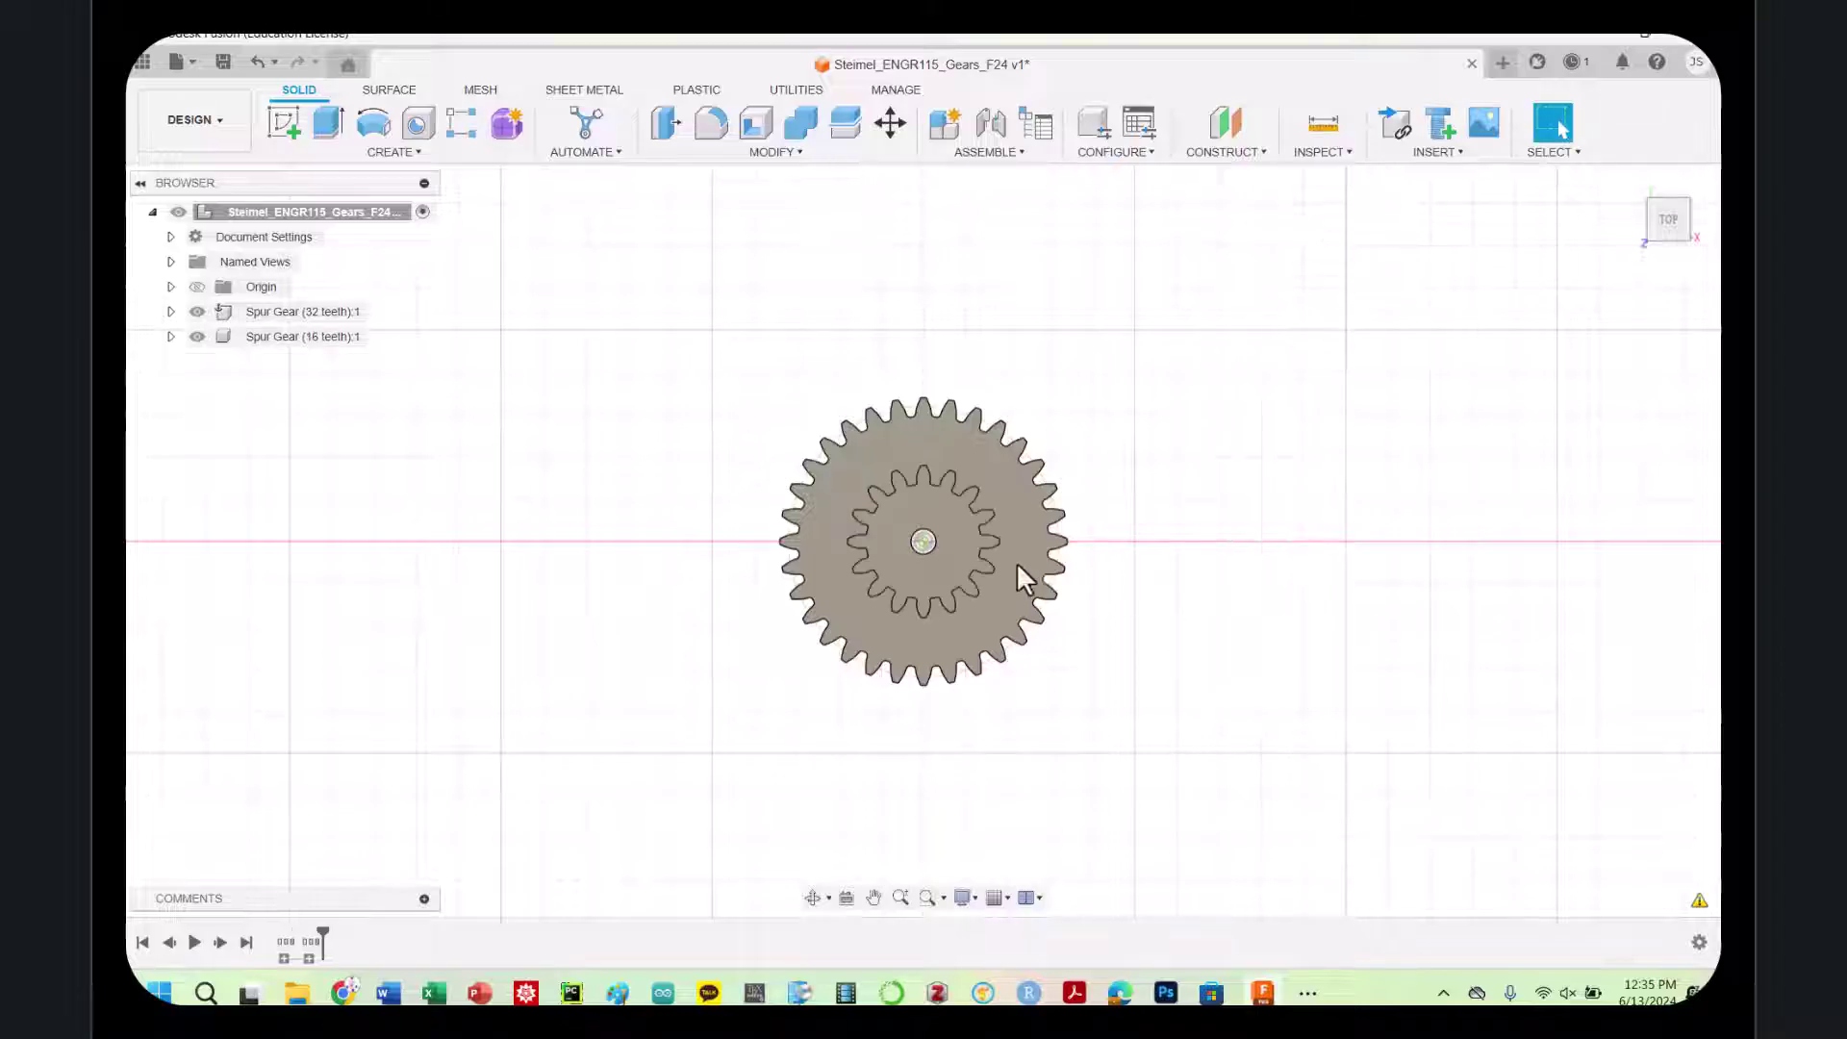
Move the Spur Gear (16 teeth) component 16+32 mm along X
left_click(950, 569)
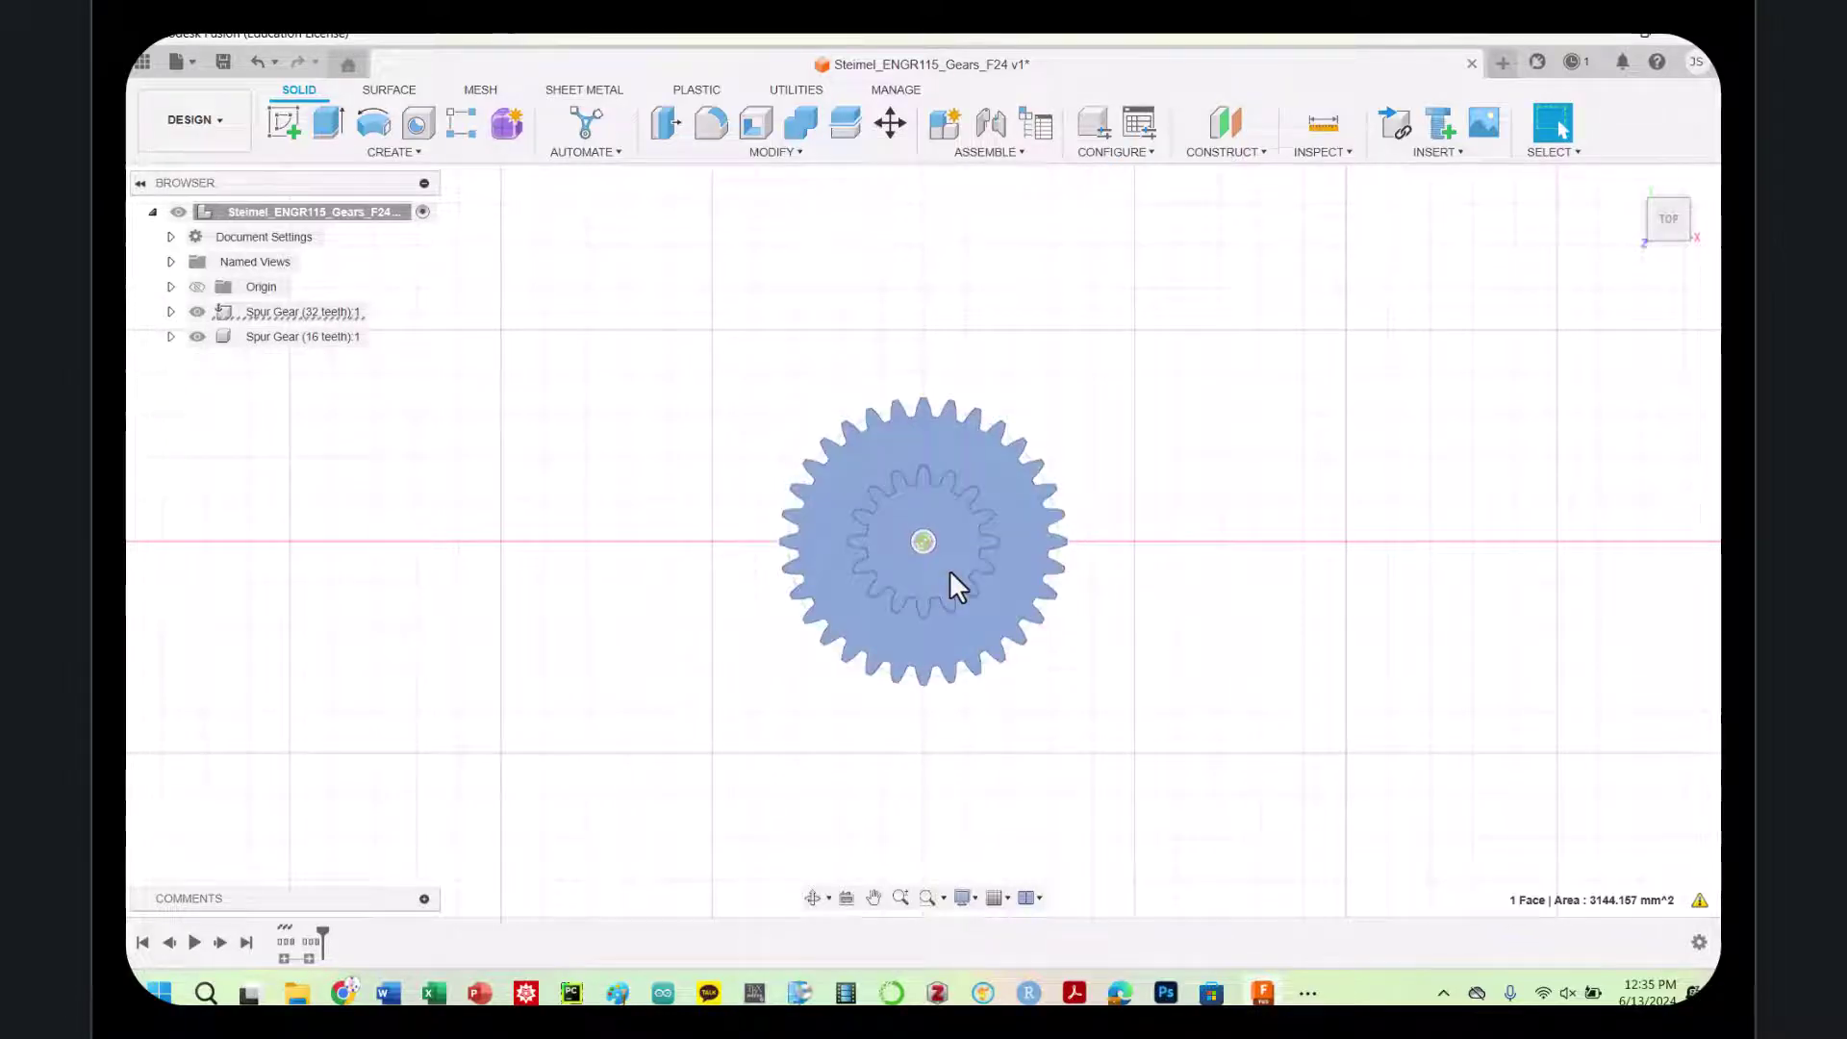
left_click(1279, 453)
left_click(260, 339)
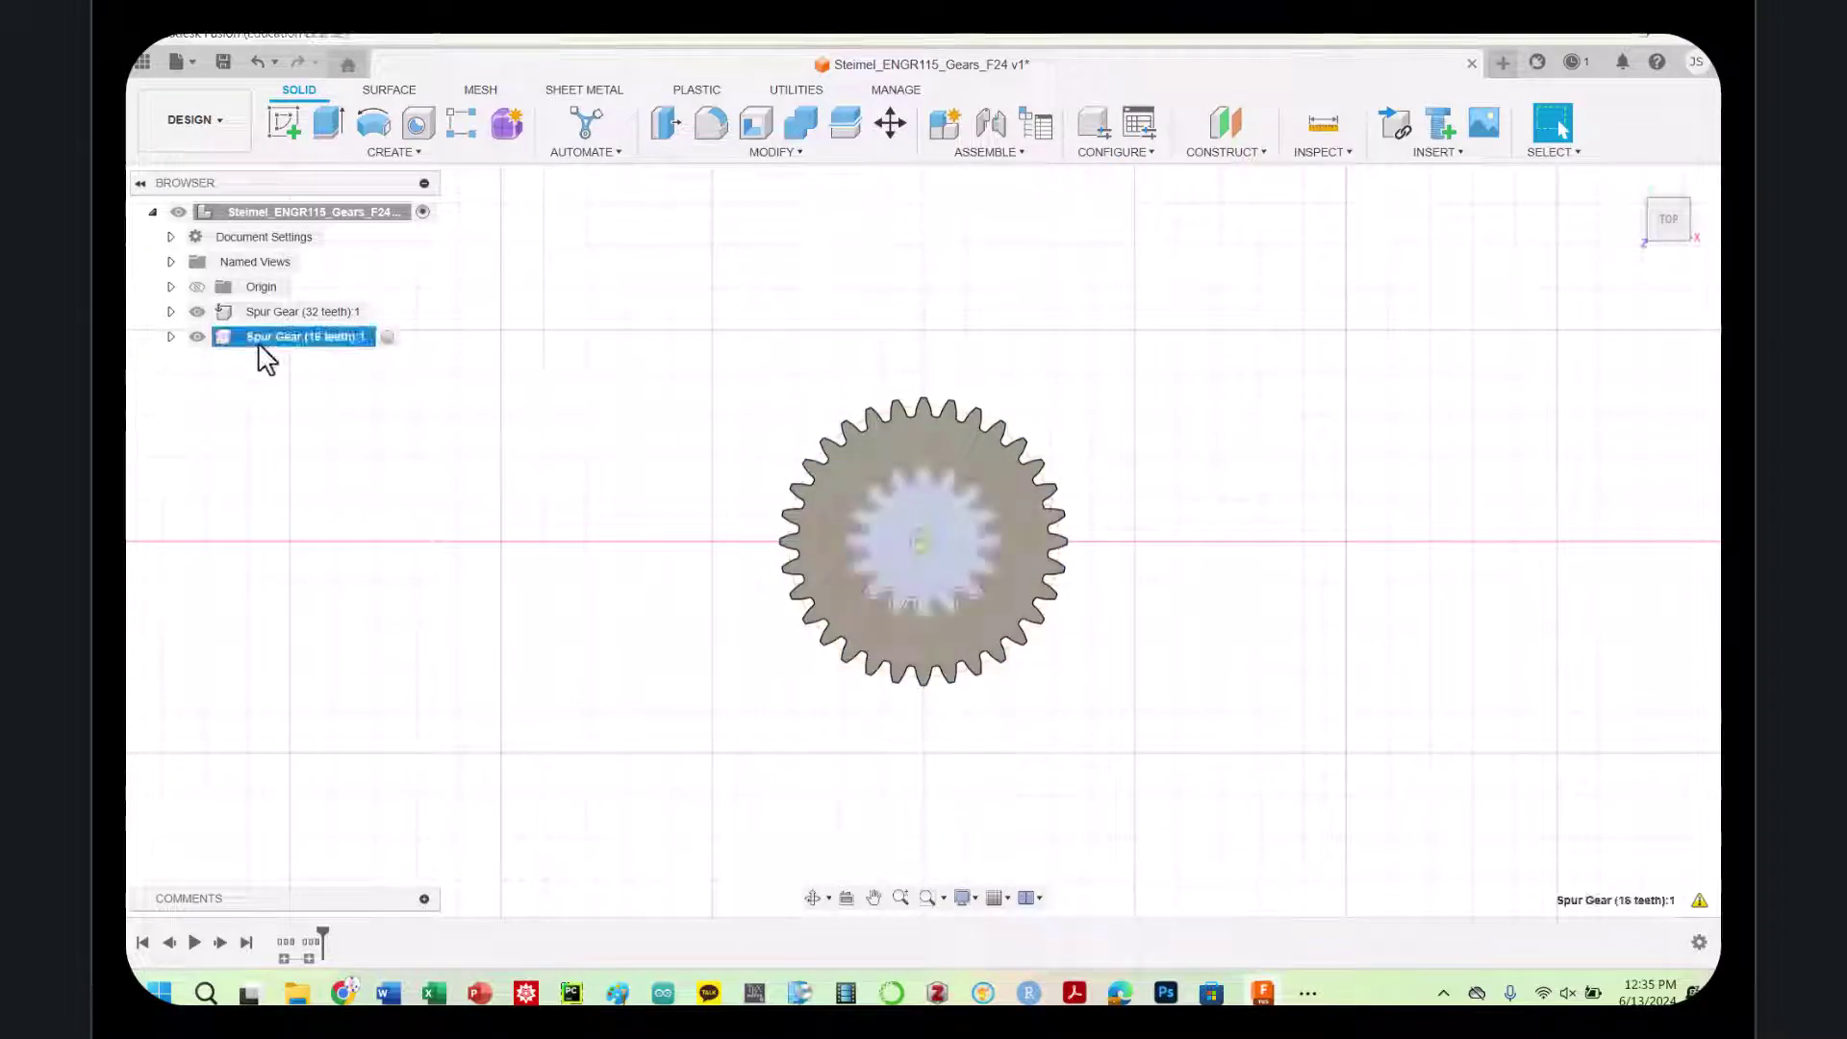
right_click(259, 344)
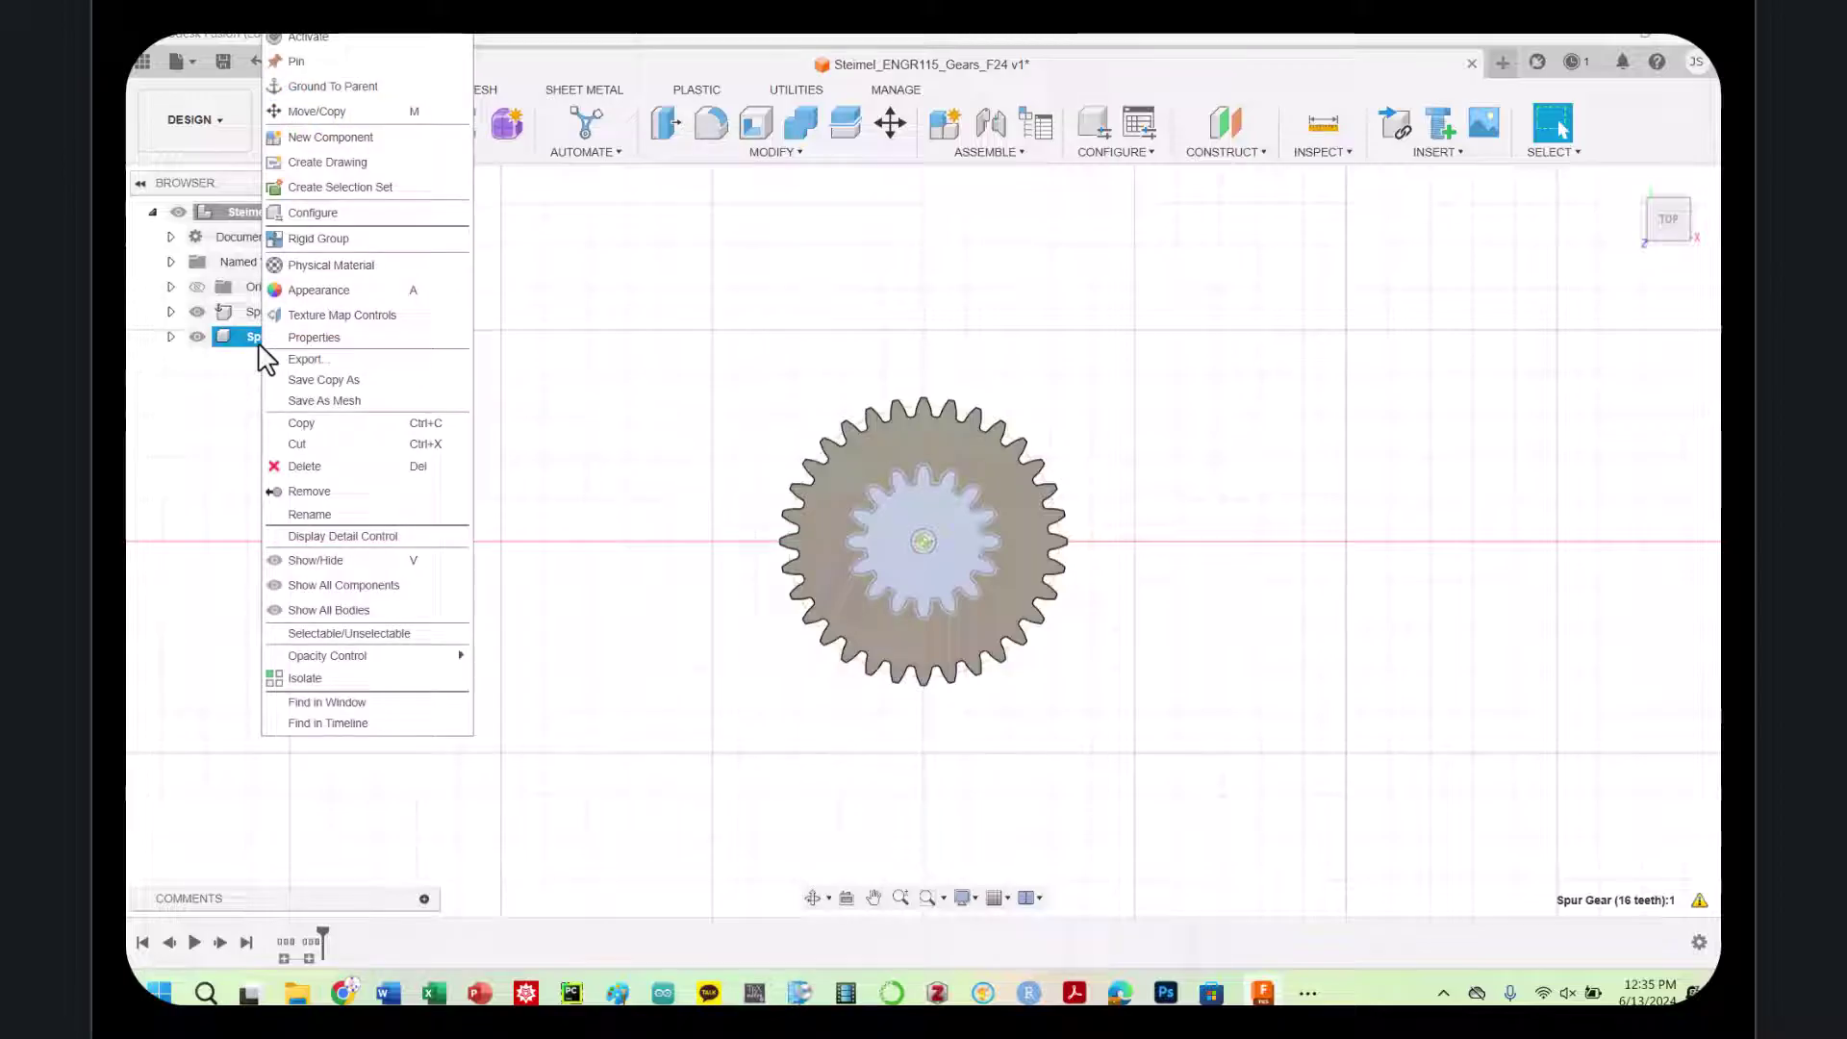
left_click(320, 110)
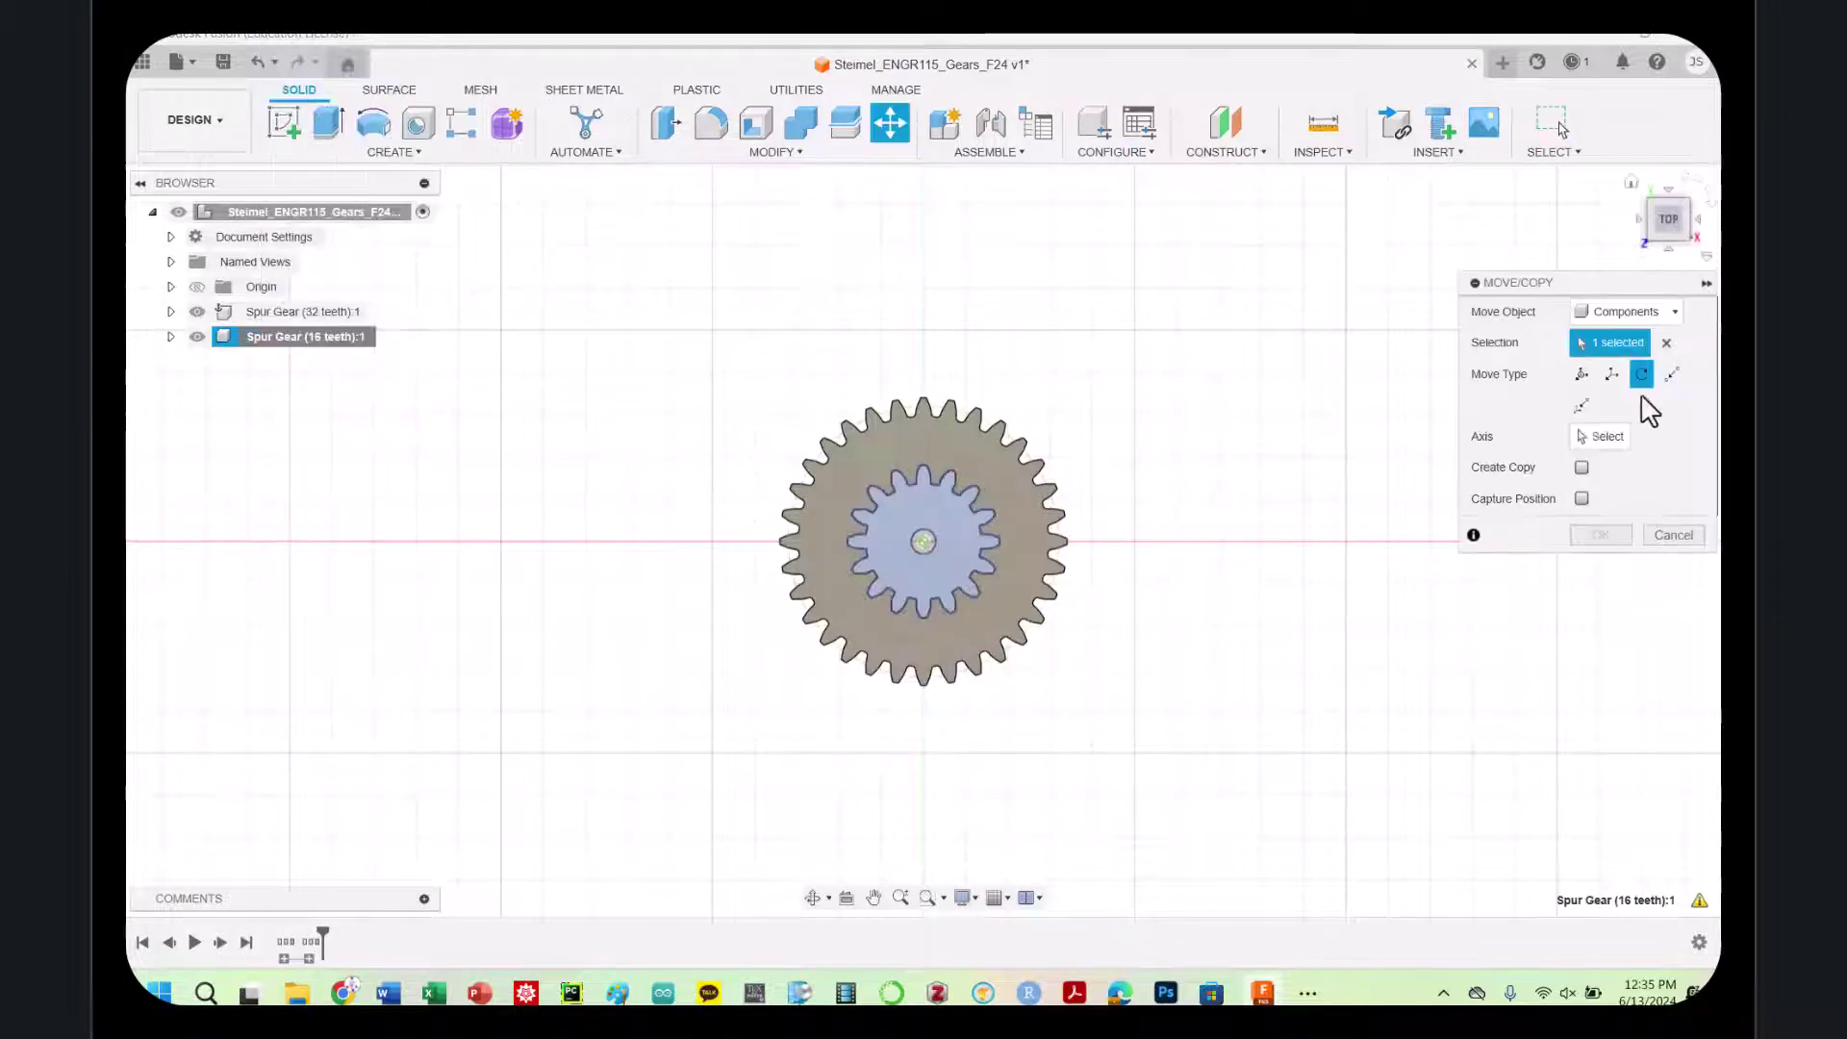
left_click(1581, 375)
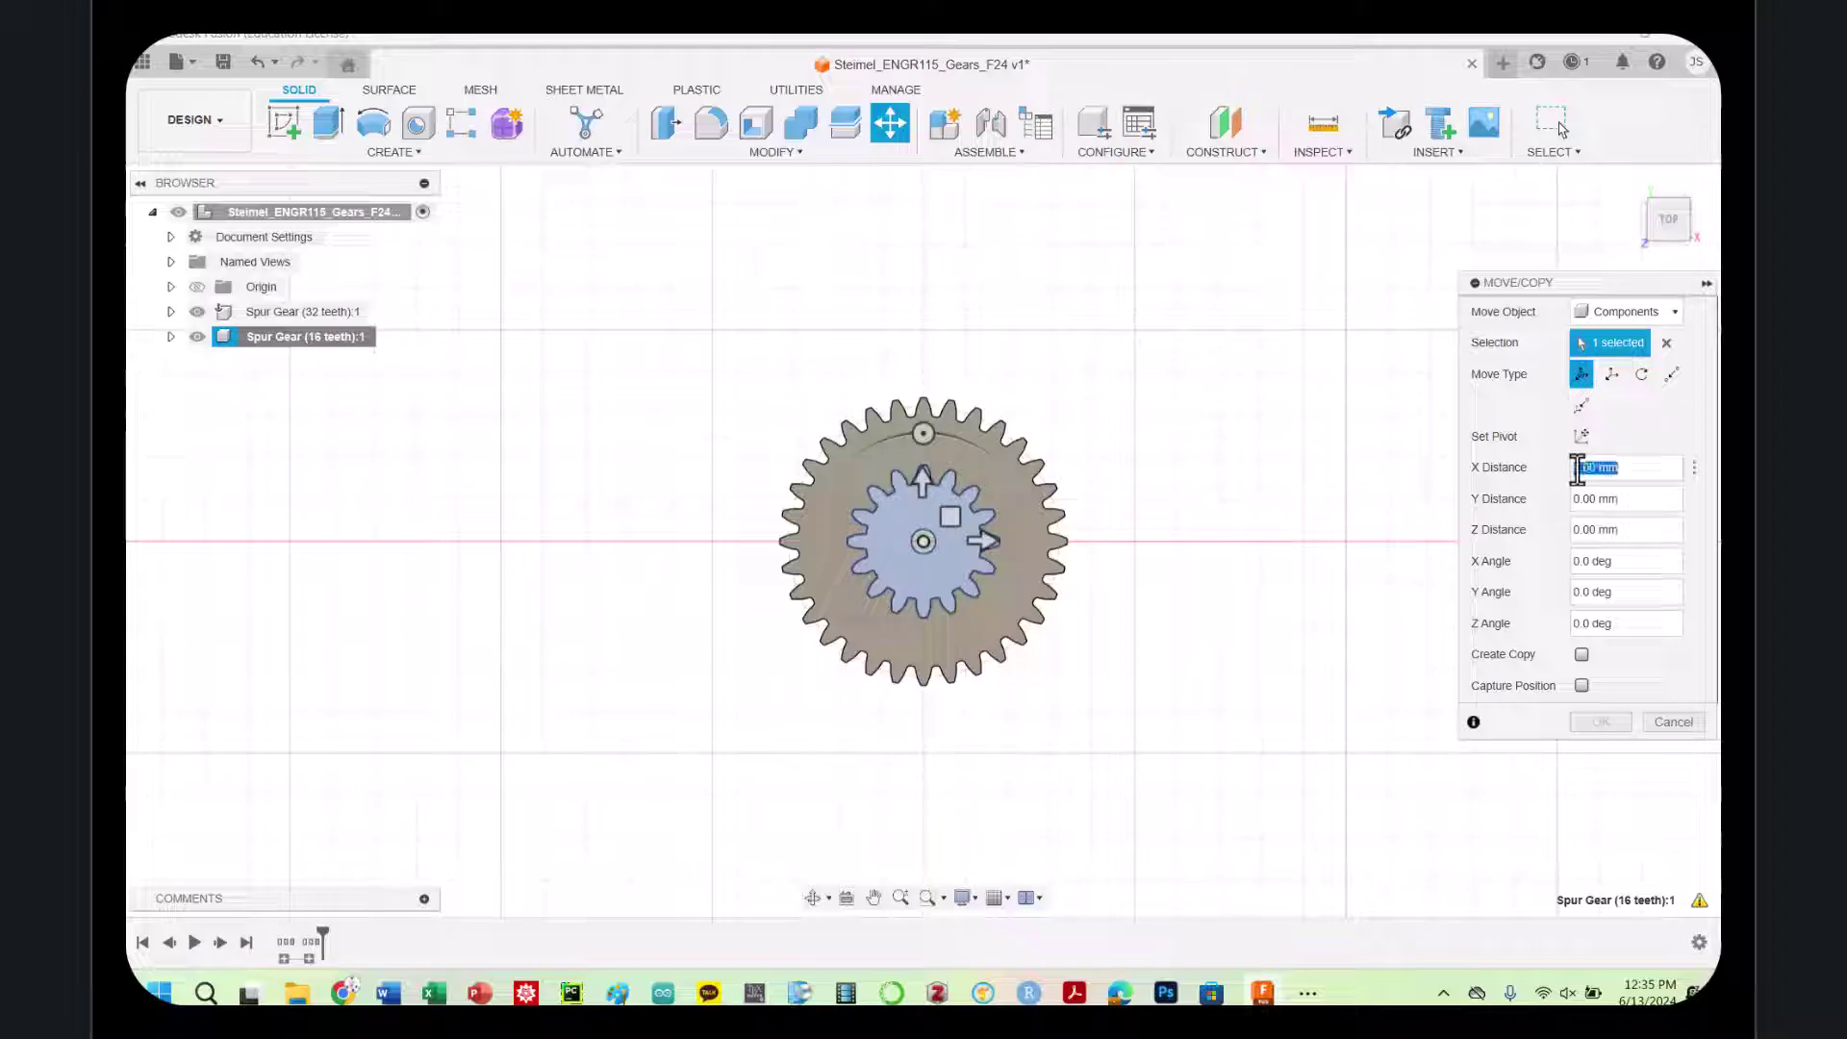
type("6")
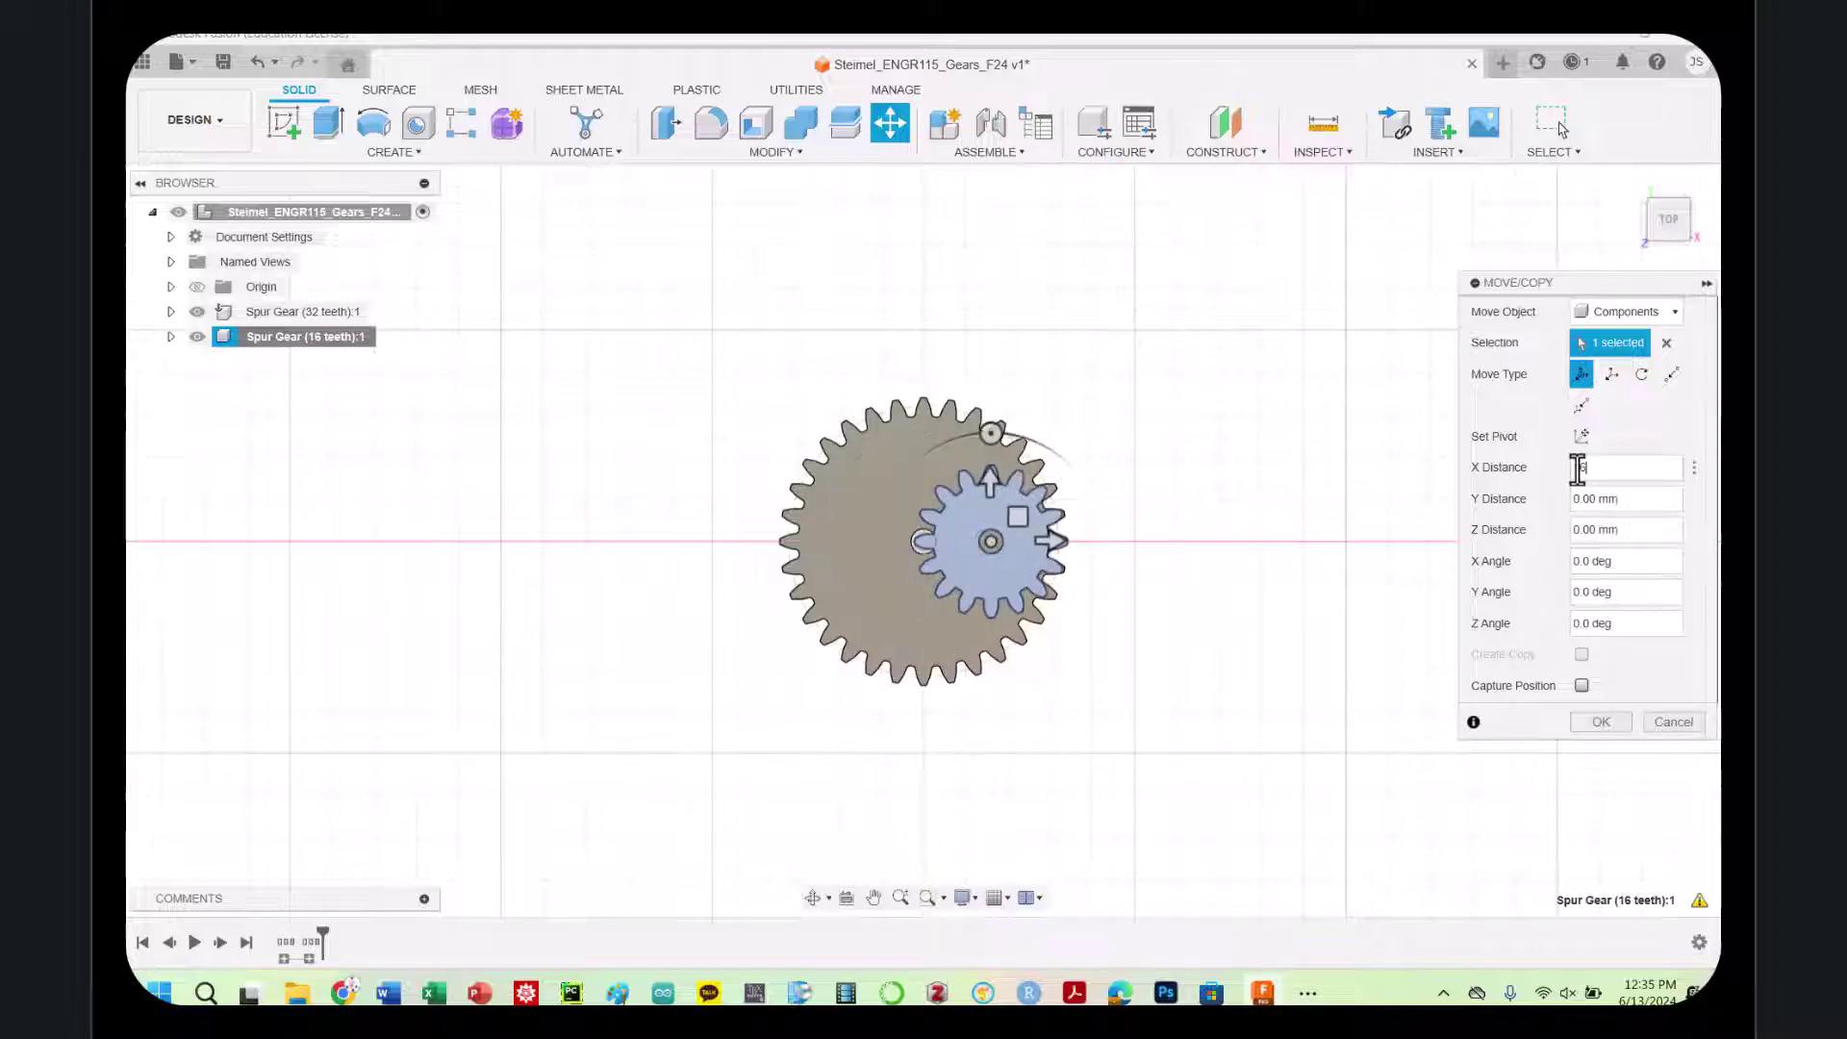
type("+32")
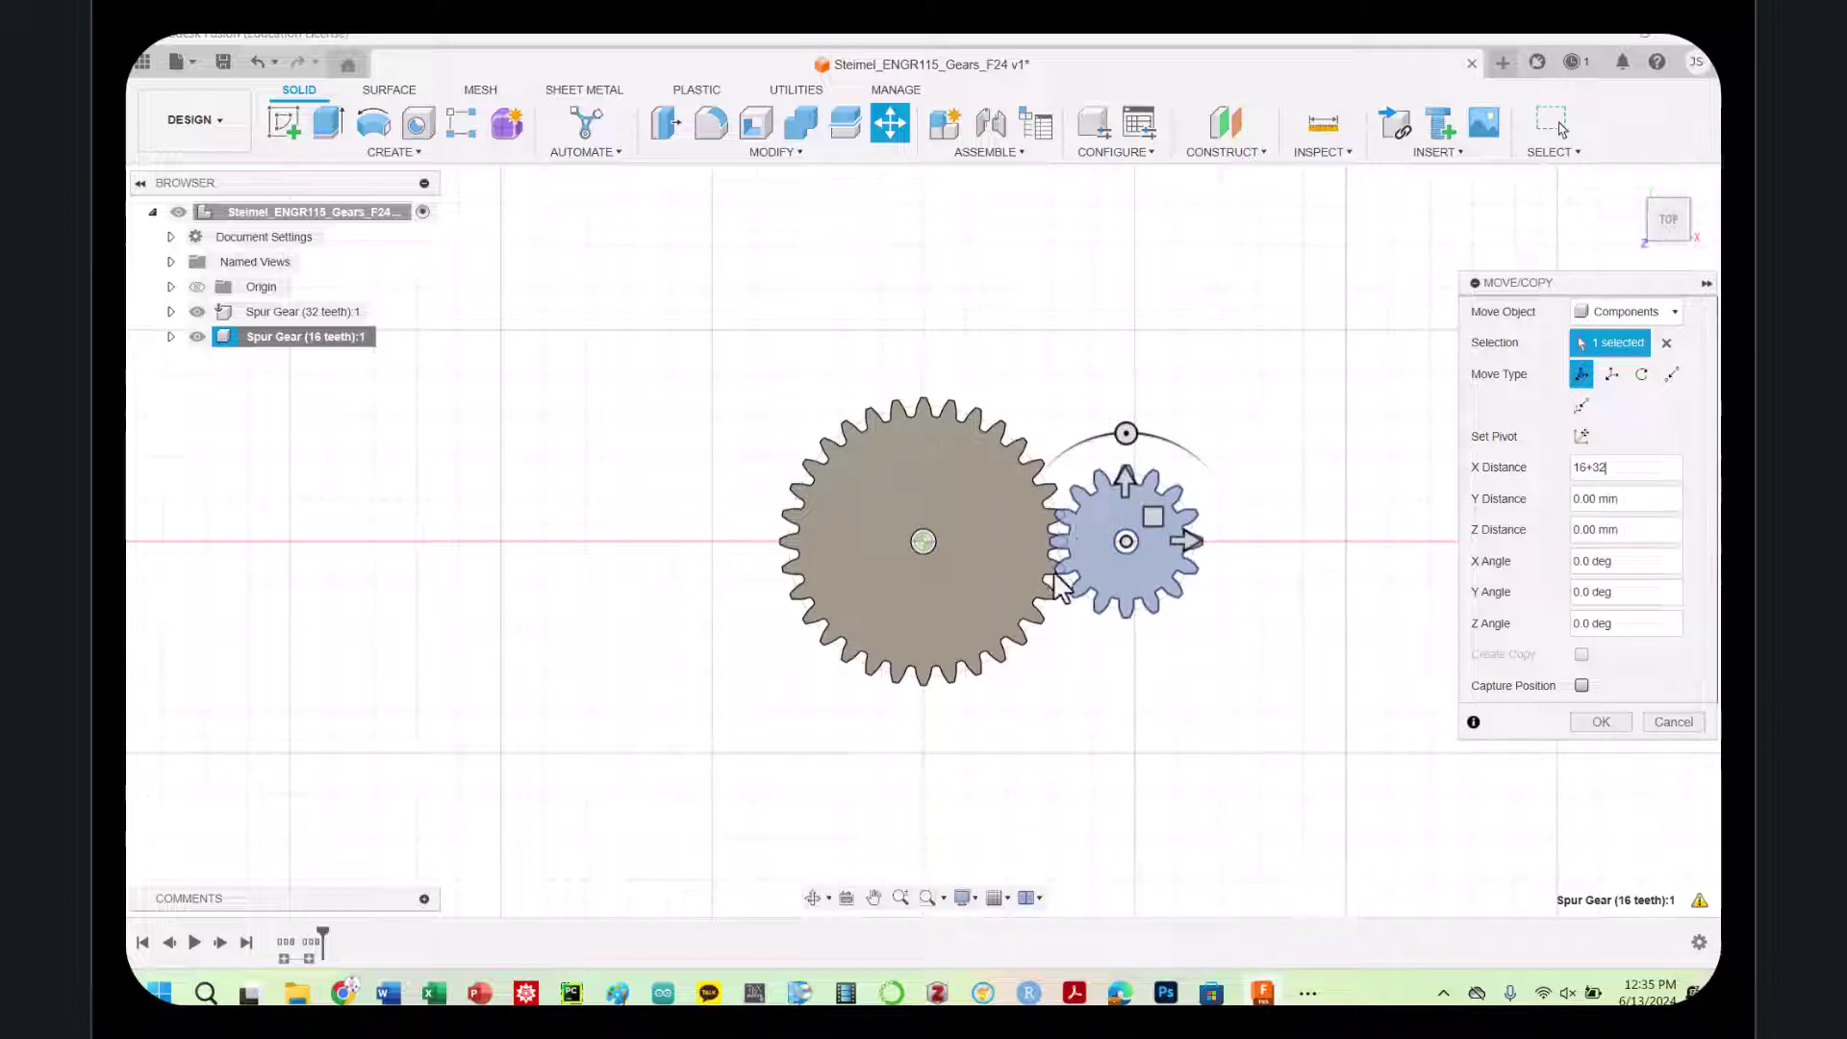
Rotate the small gear about its centre so its teeth mesh with the large gear
left_click(1642, 374)
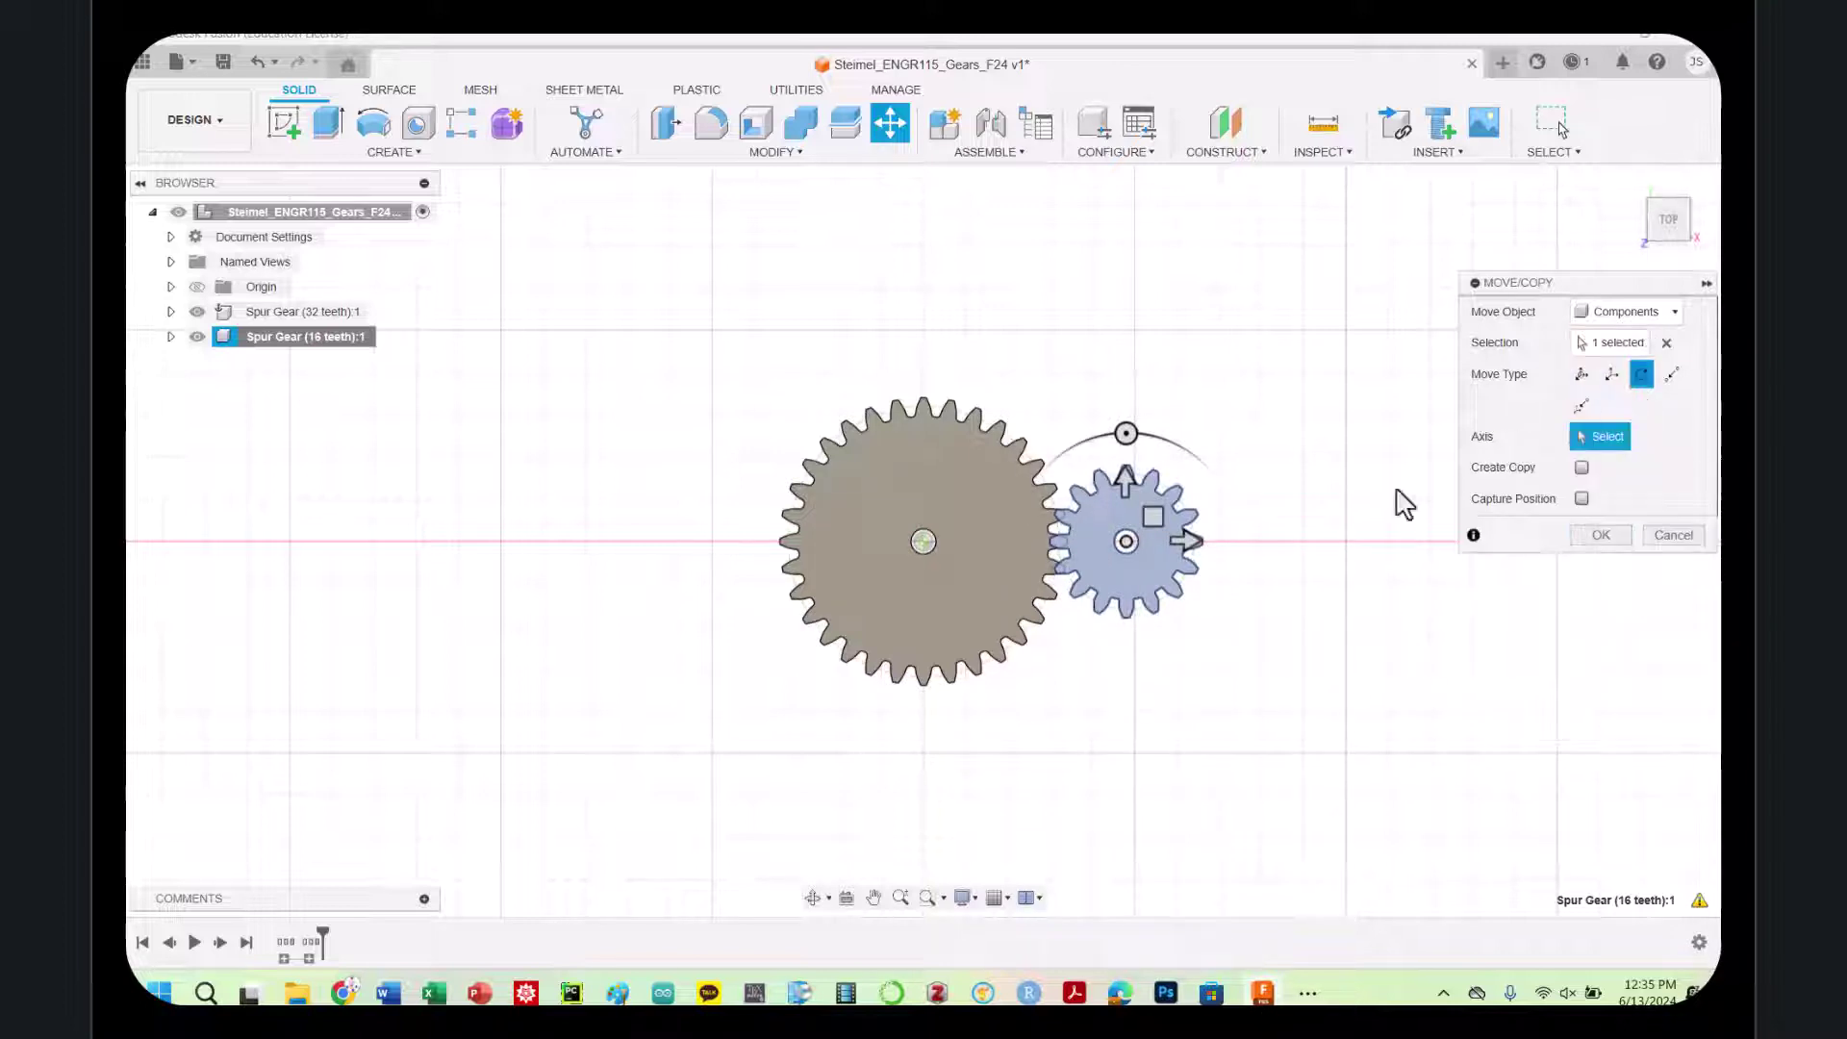
left_click(1126, 541)
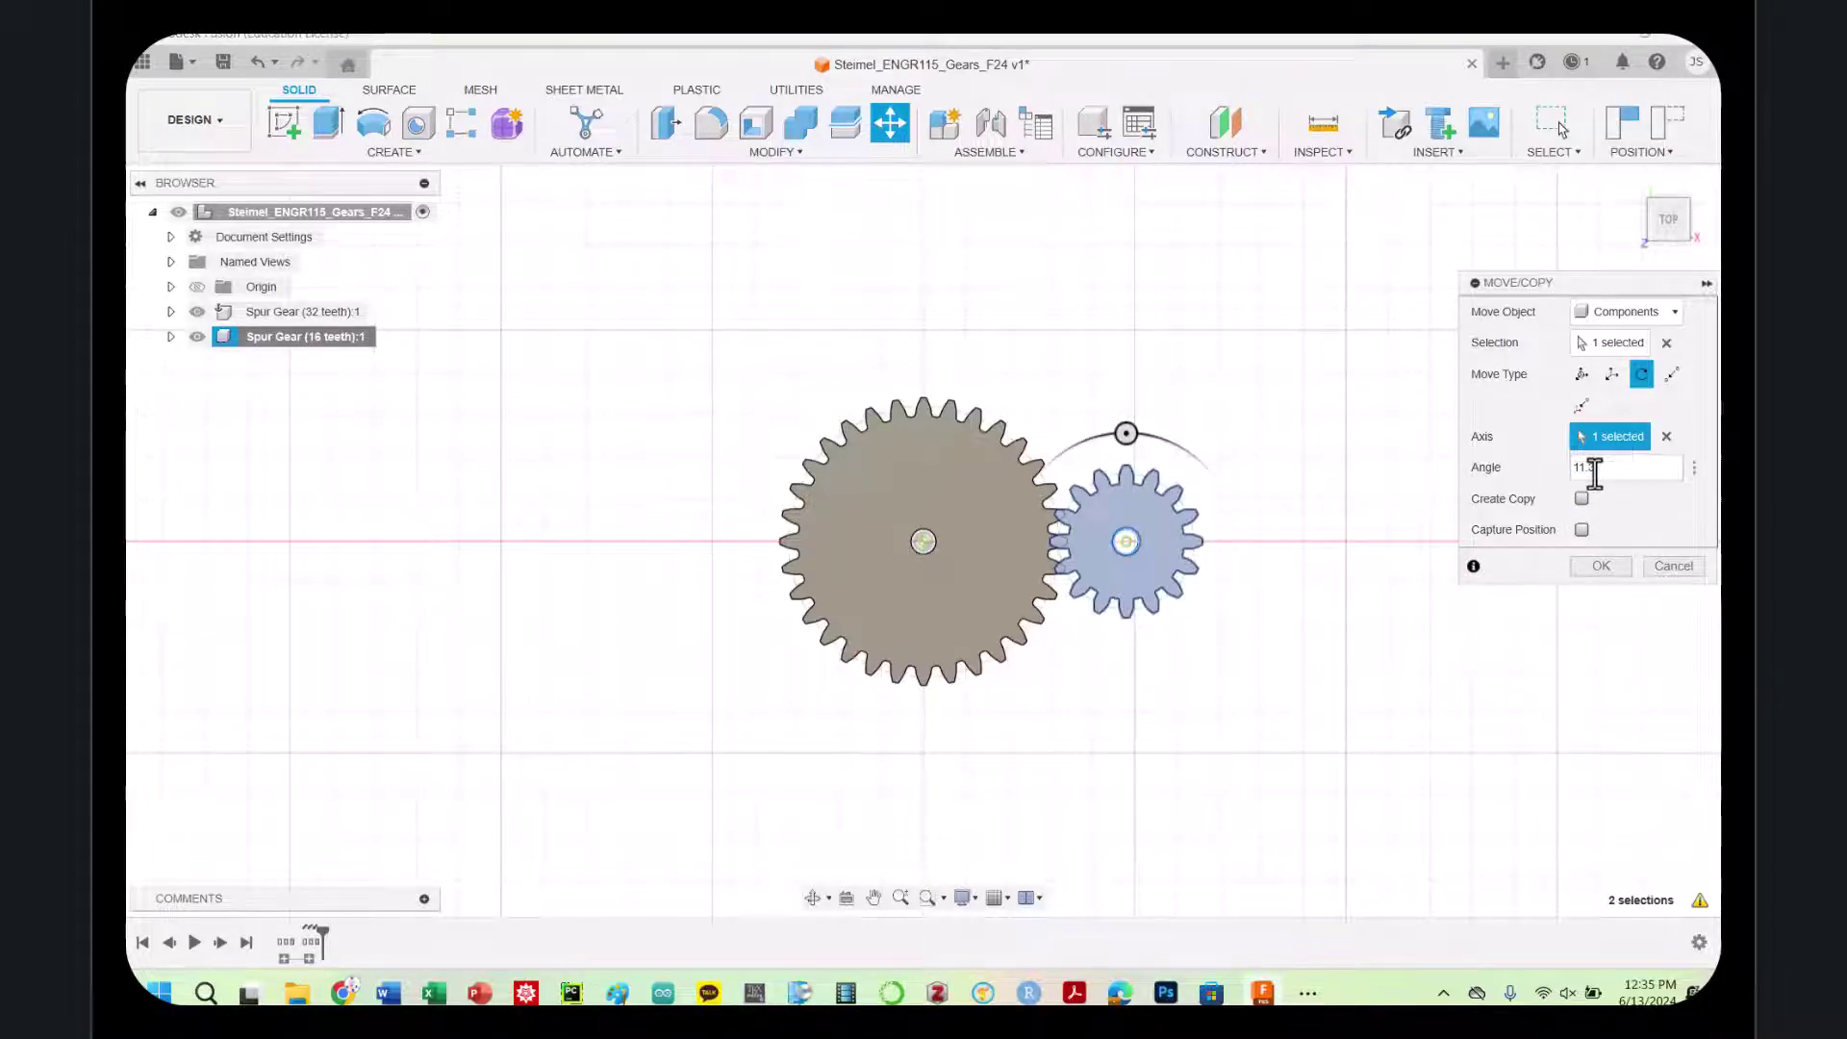
key("Return")
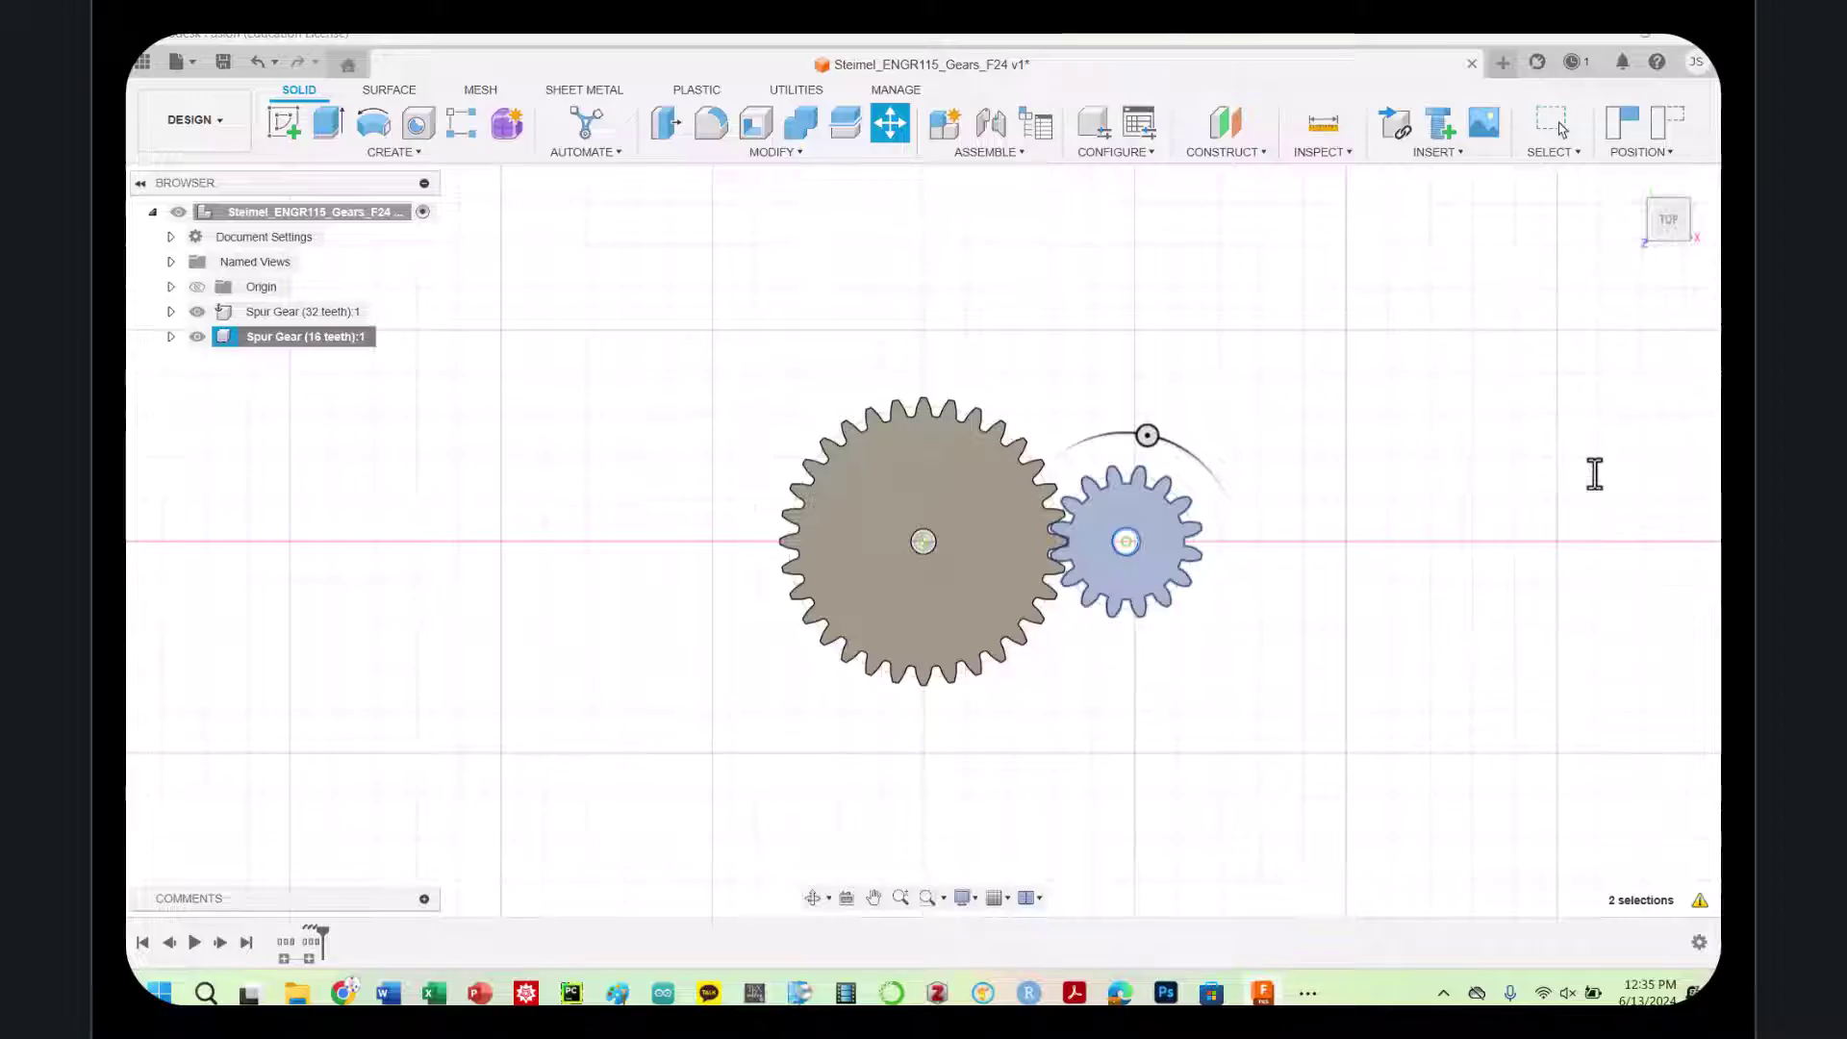
scroll(1020, 556, "up", 8)
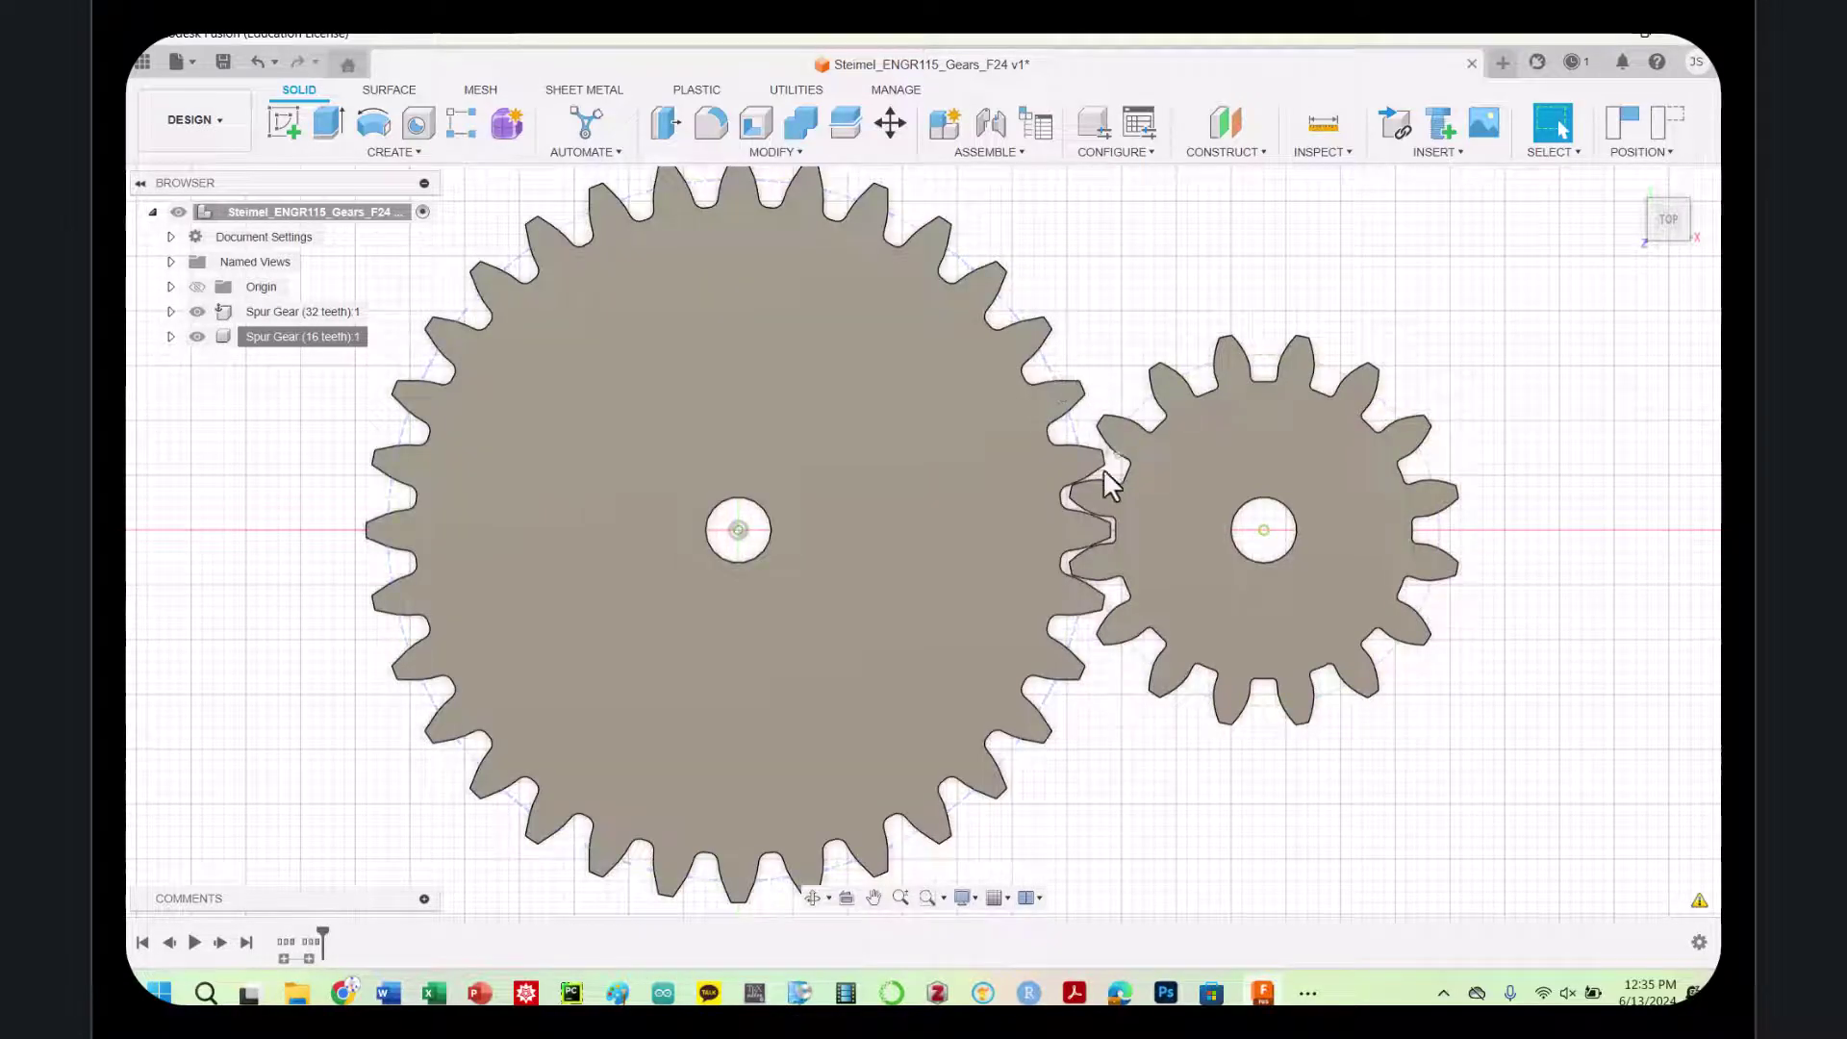
scroll(1228, 342, "down", 2)
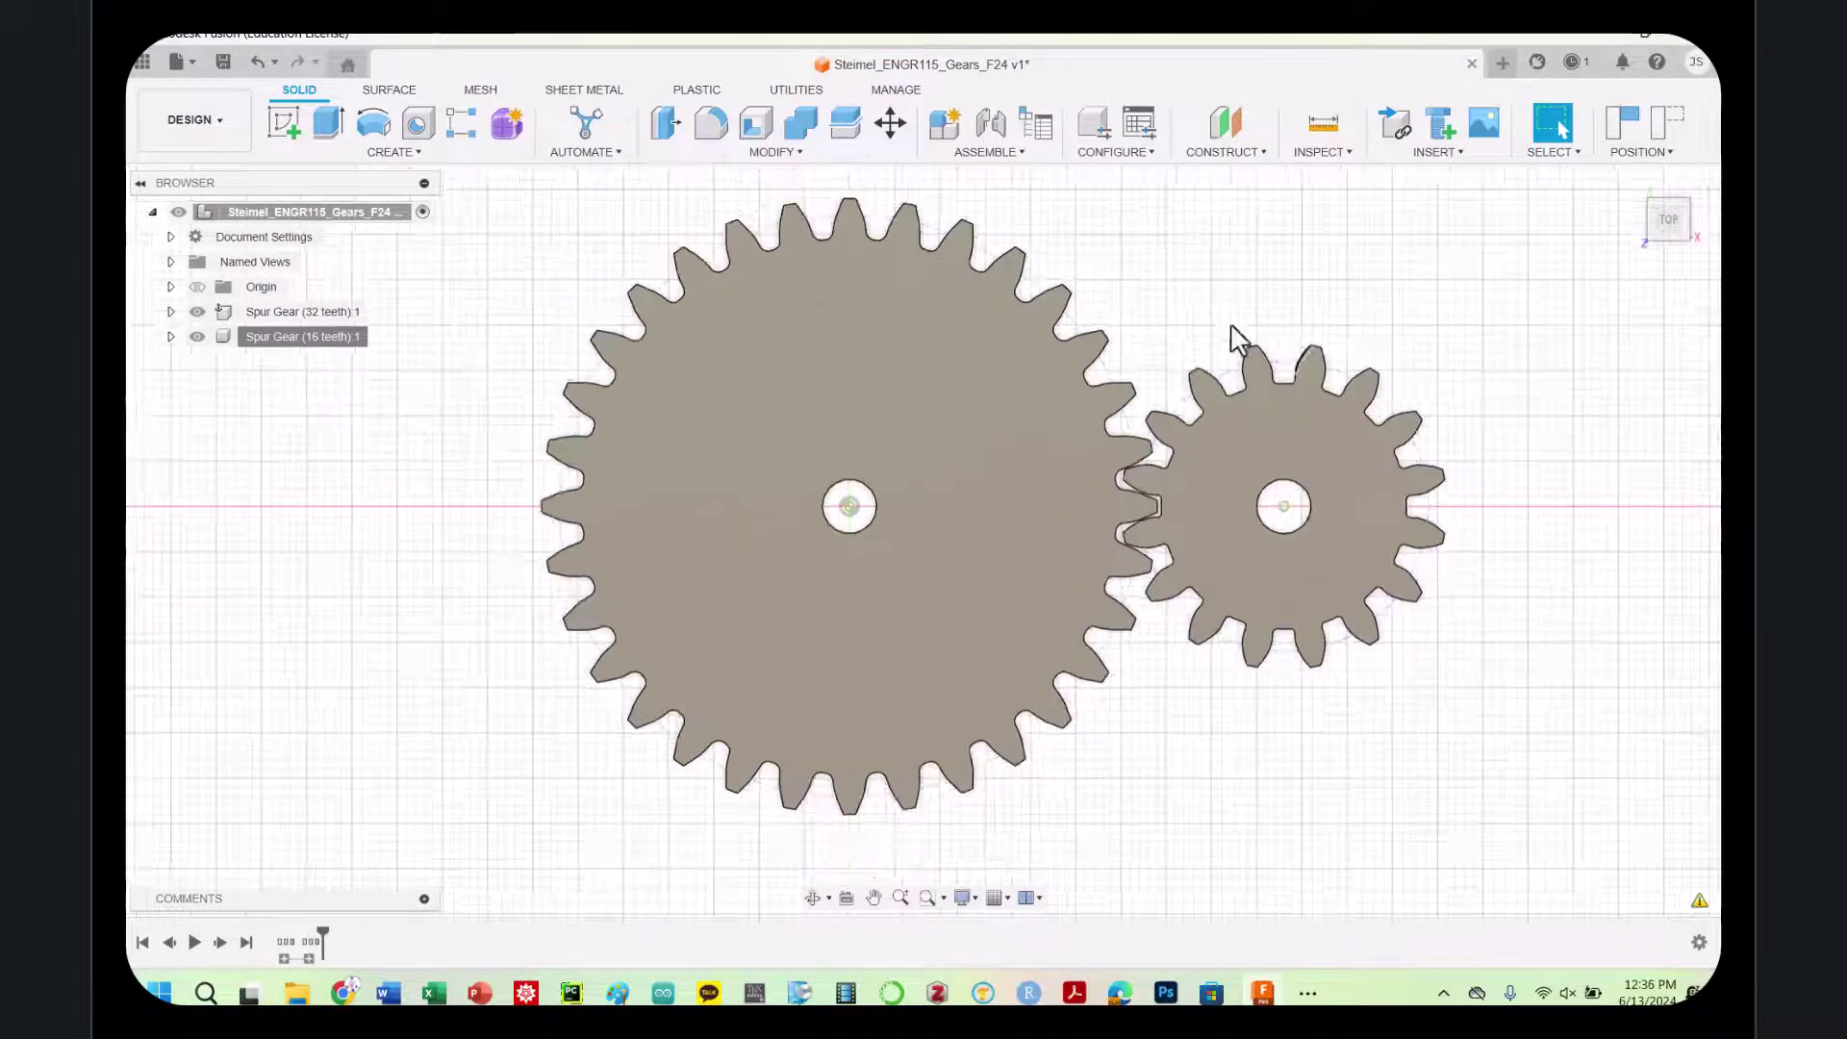
scroll(1200, 330, "up", 1)
scroll(1191, 370, "down", 2)
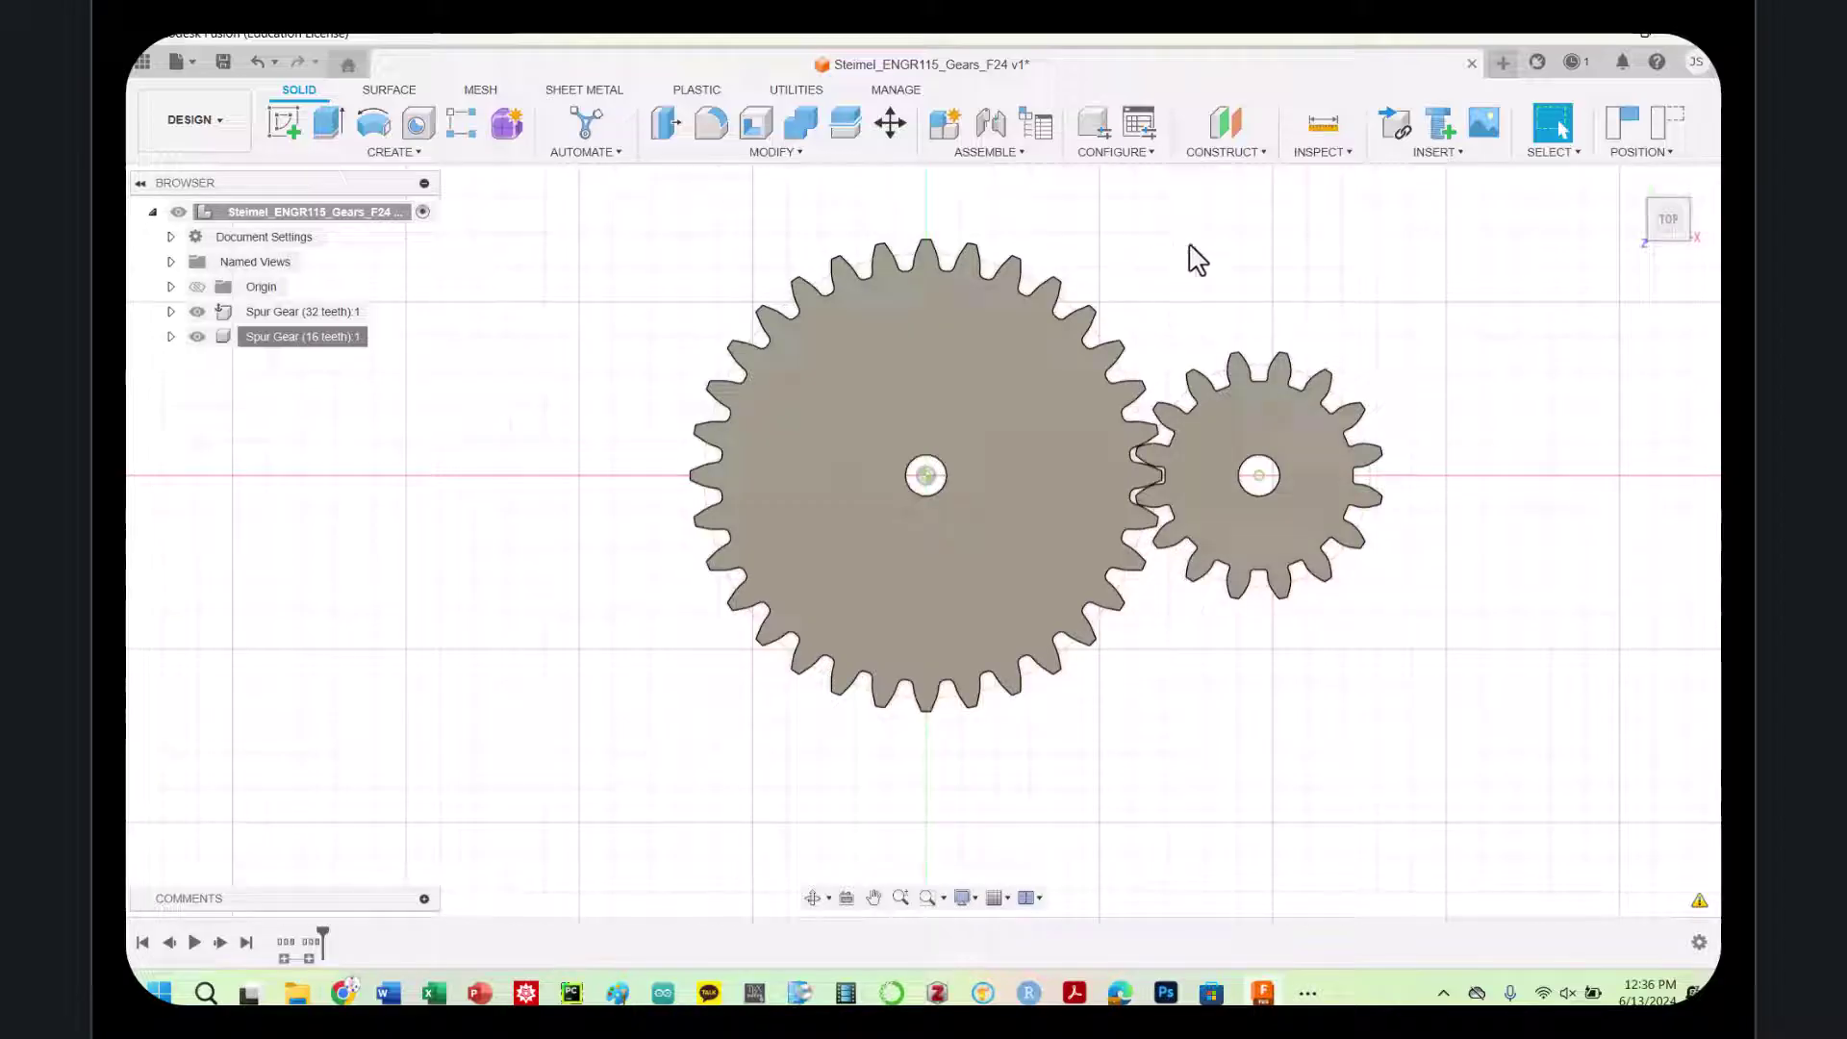
scroll(1149, 309, "down", 2)
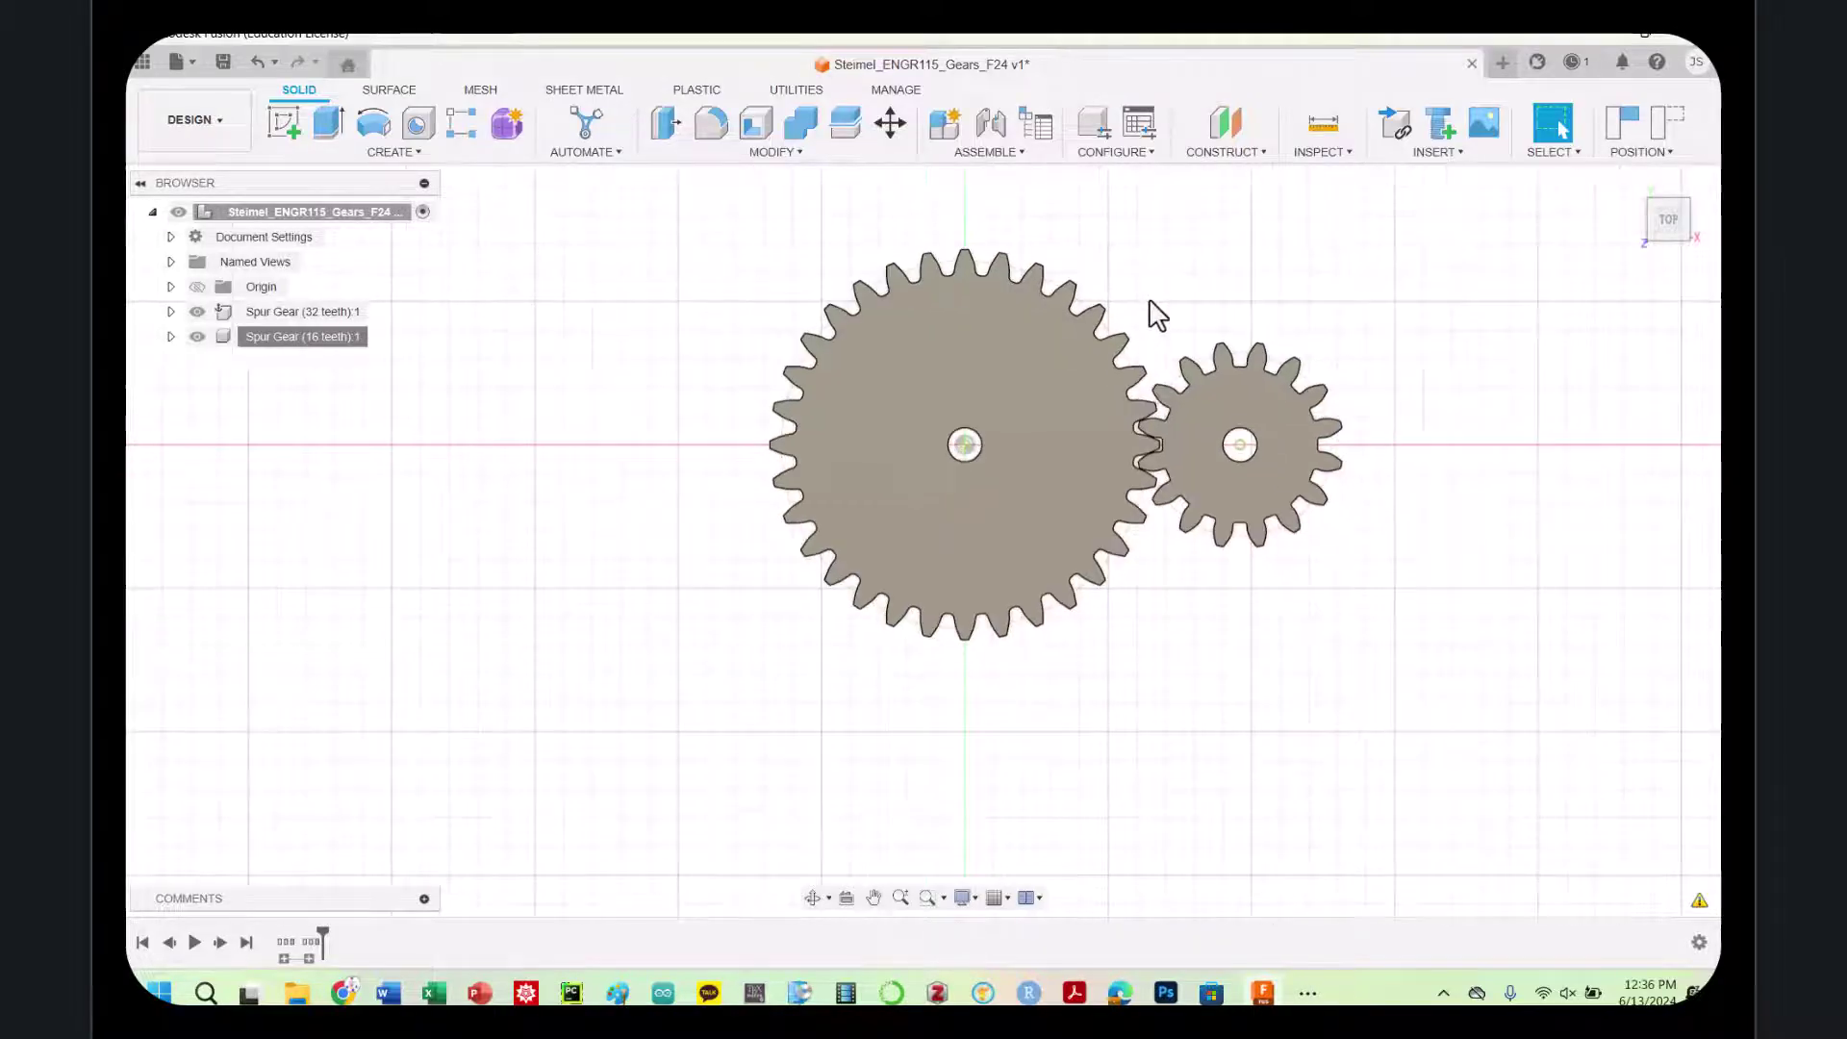
scroll(1158, 306, "up", 1)
scroll(1154, 289, "down", 1)
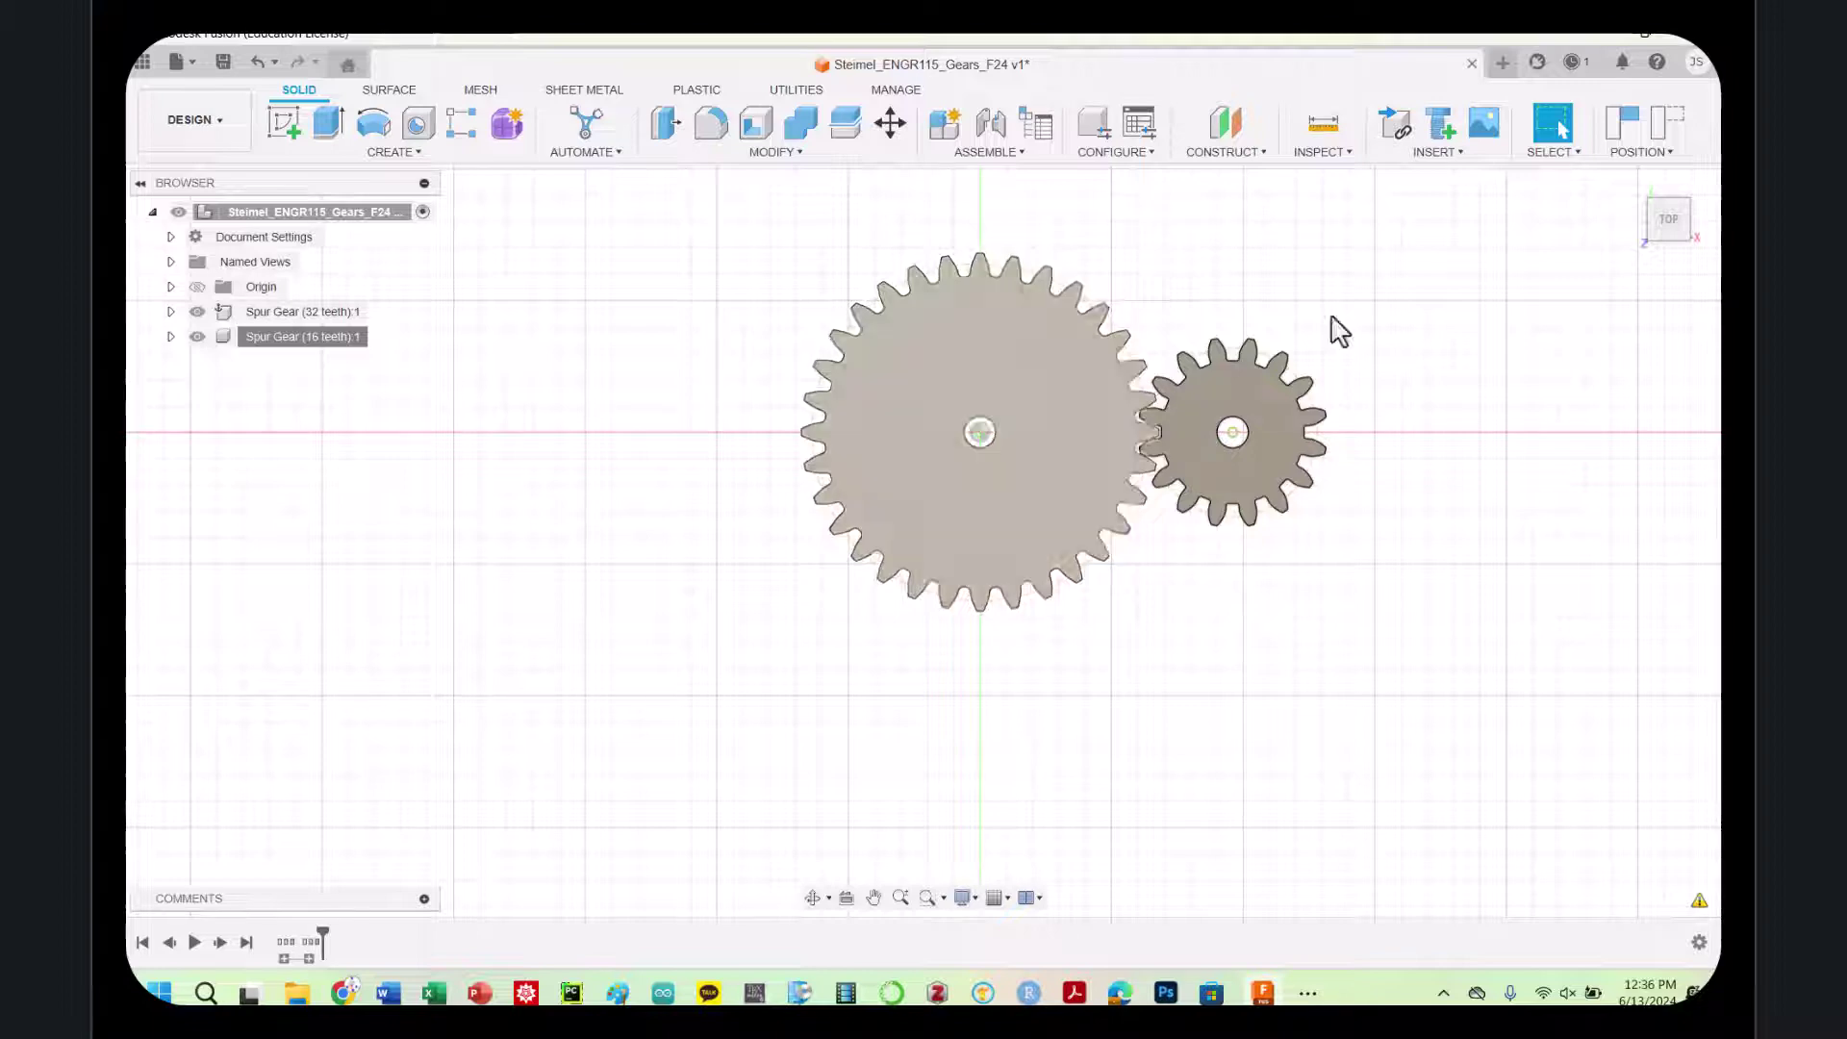
left_click(1668, 248)
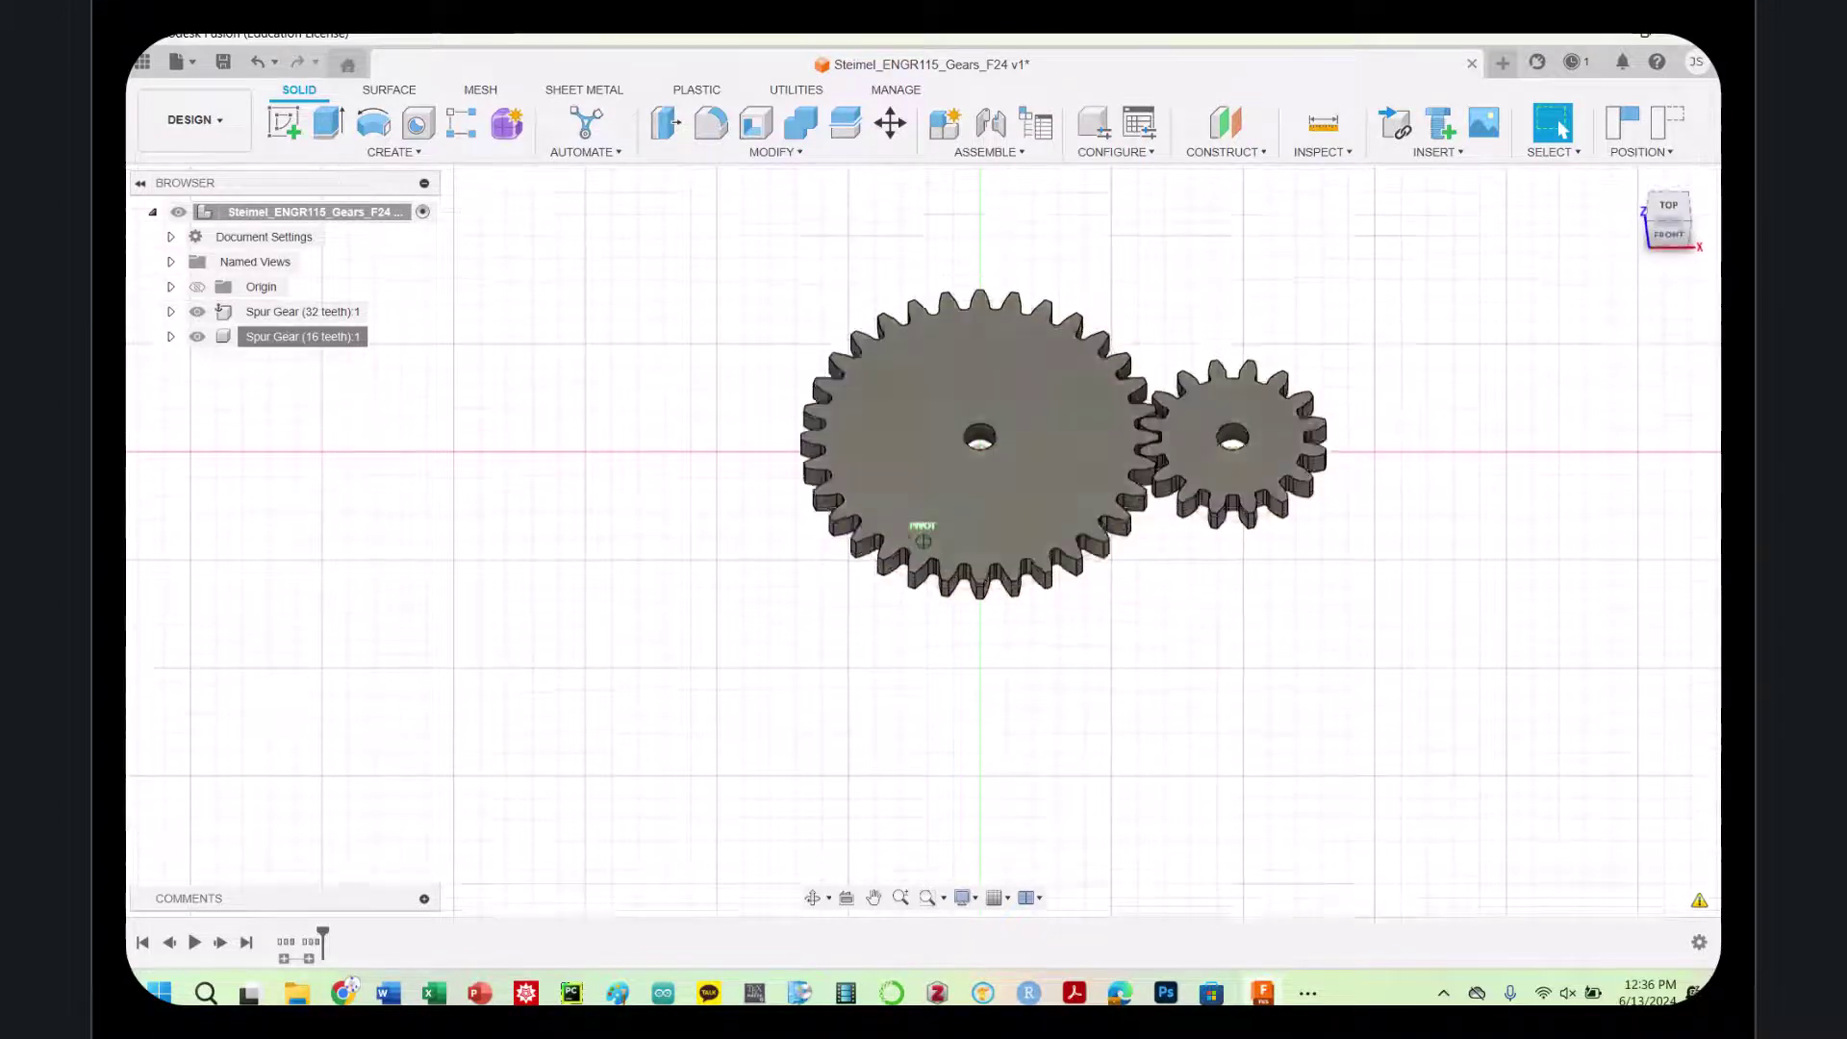
left_click_drag(1668, 229, 1668, 218)
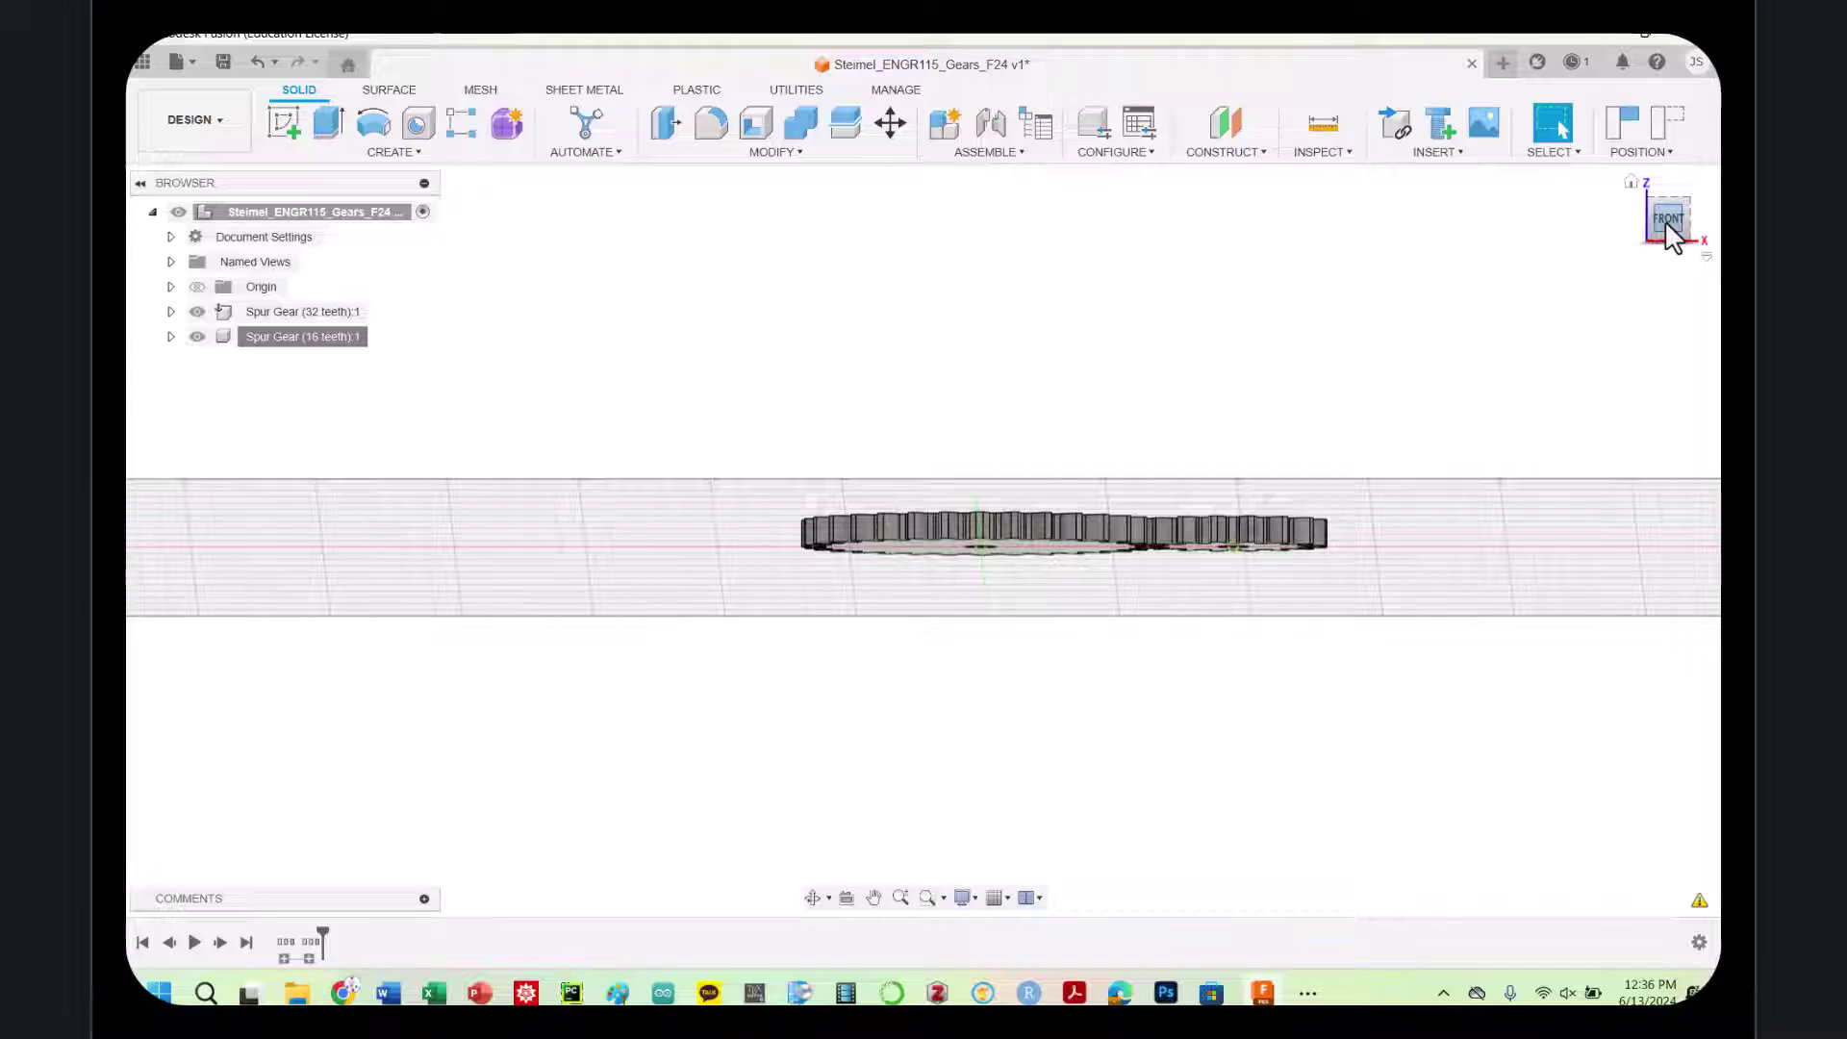
left_click_drag(1666, 222, 1645, 154)
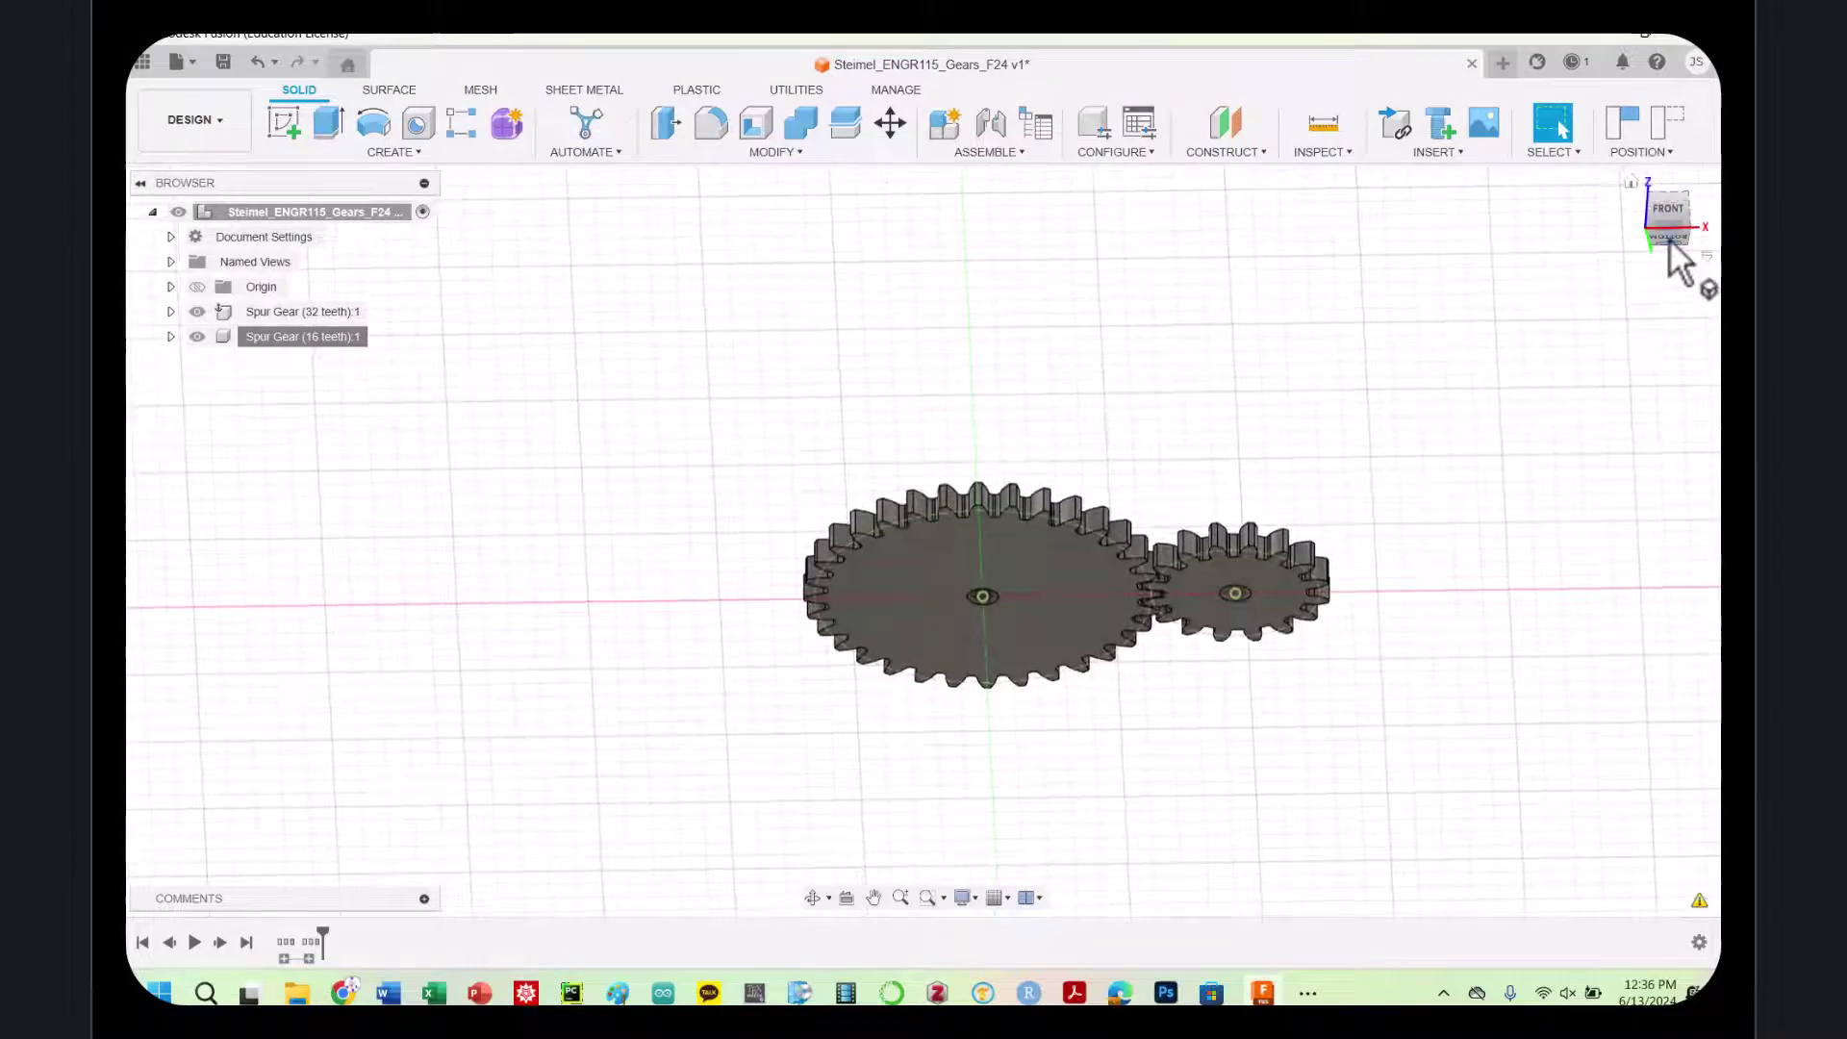
left_click(1668, 235)
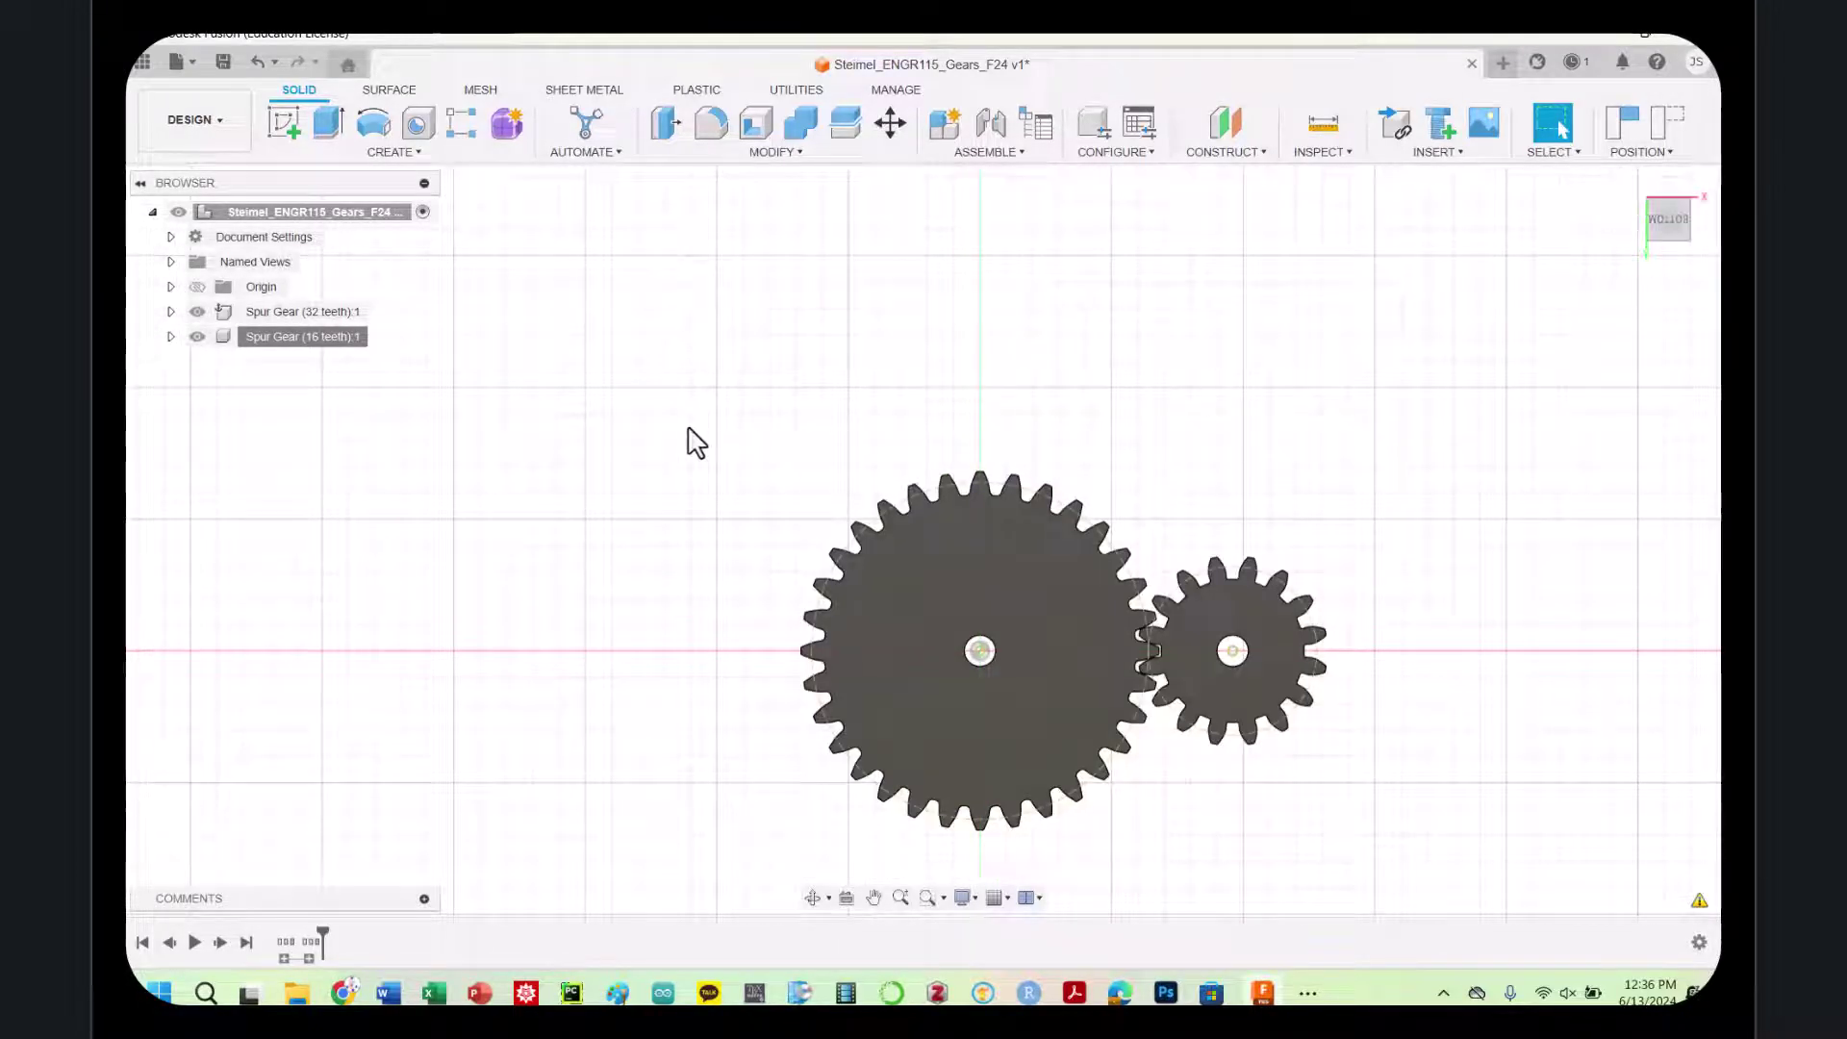
left_click(199, 321)
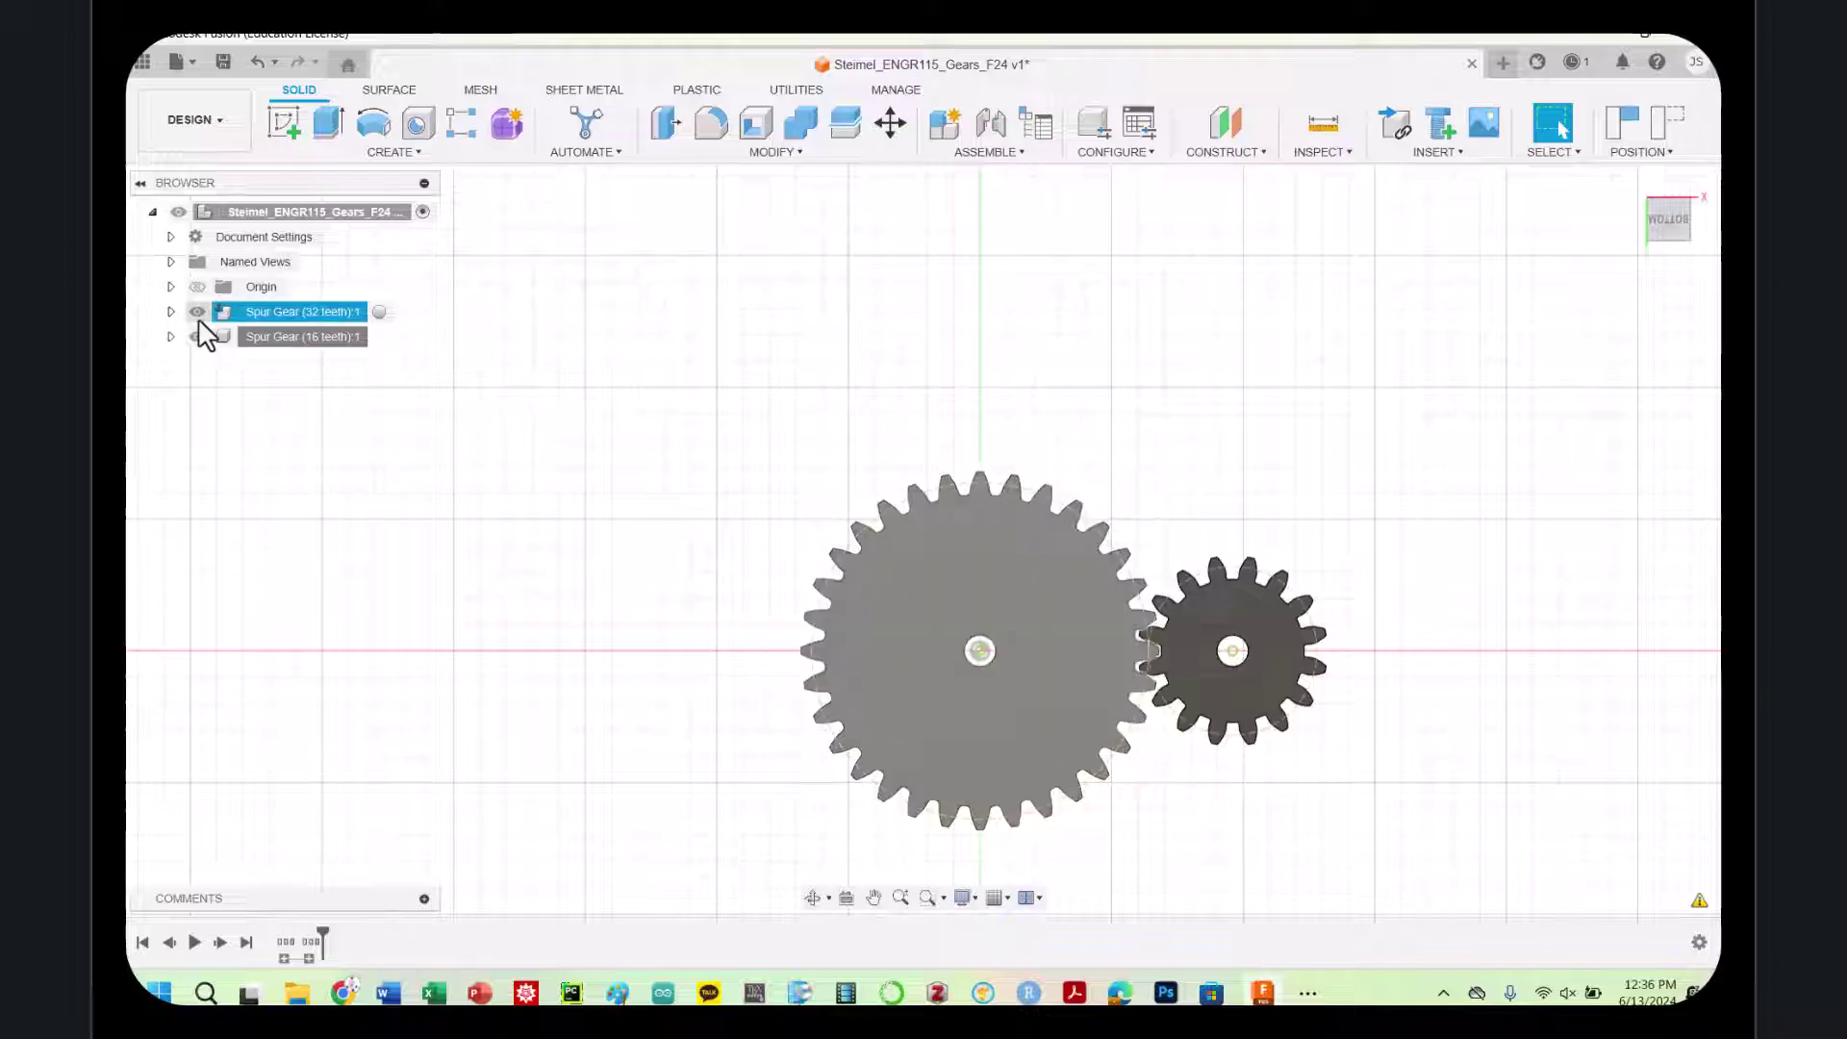
left_click(198, 318)
left_click(198, 317)
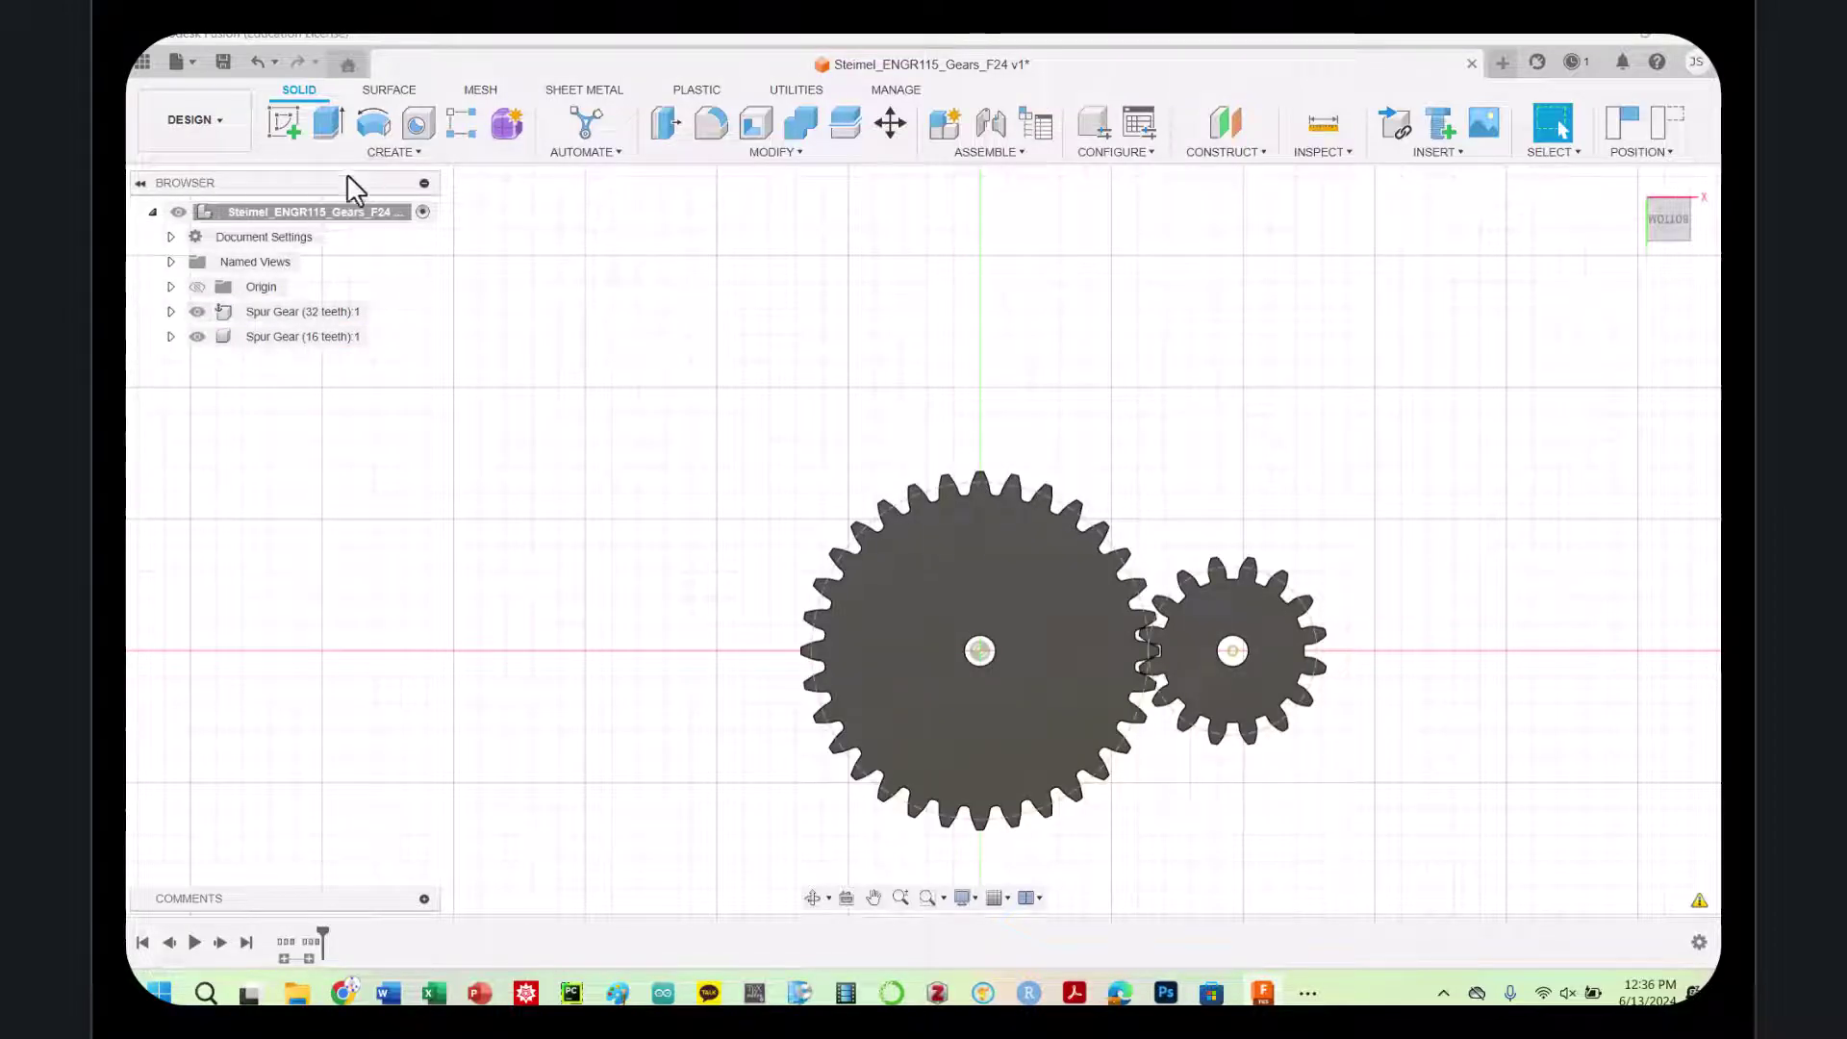
Create a new component named 'base' and start a sketch on the XY plane
right_click(373, 216)
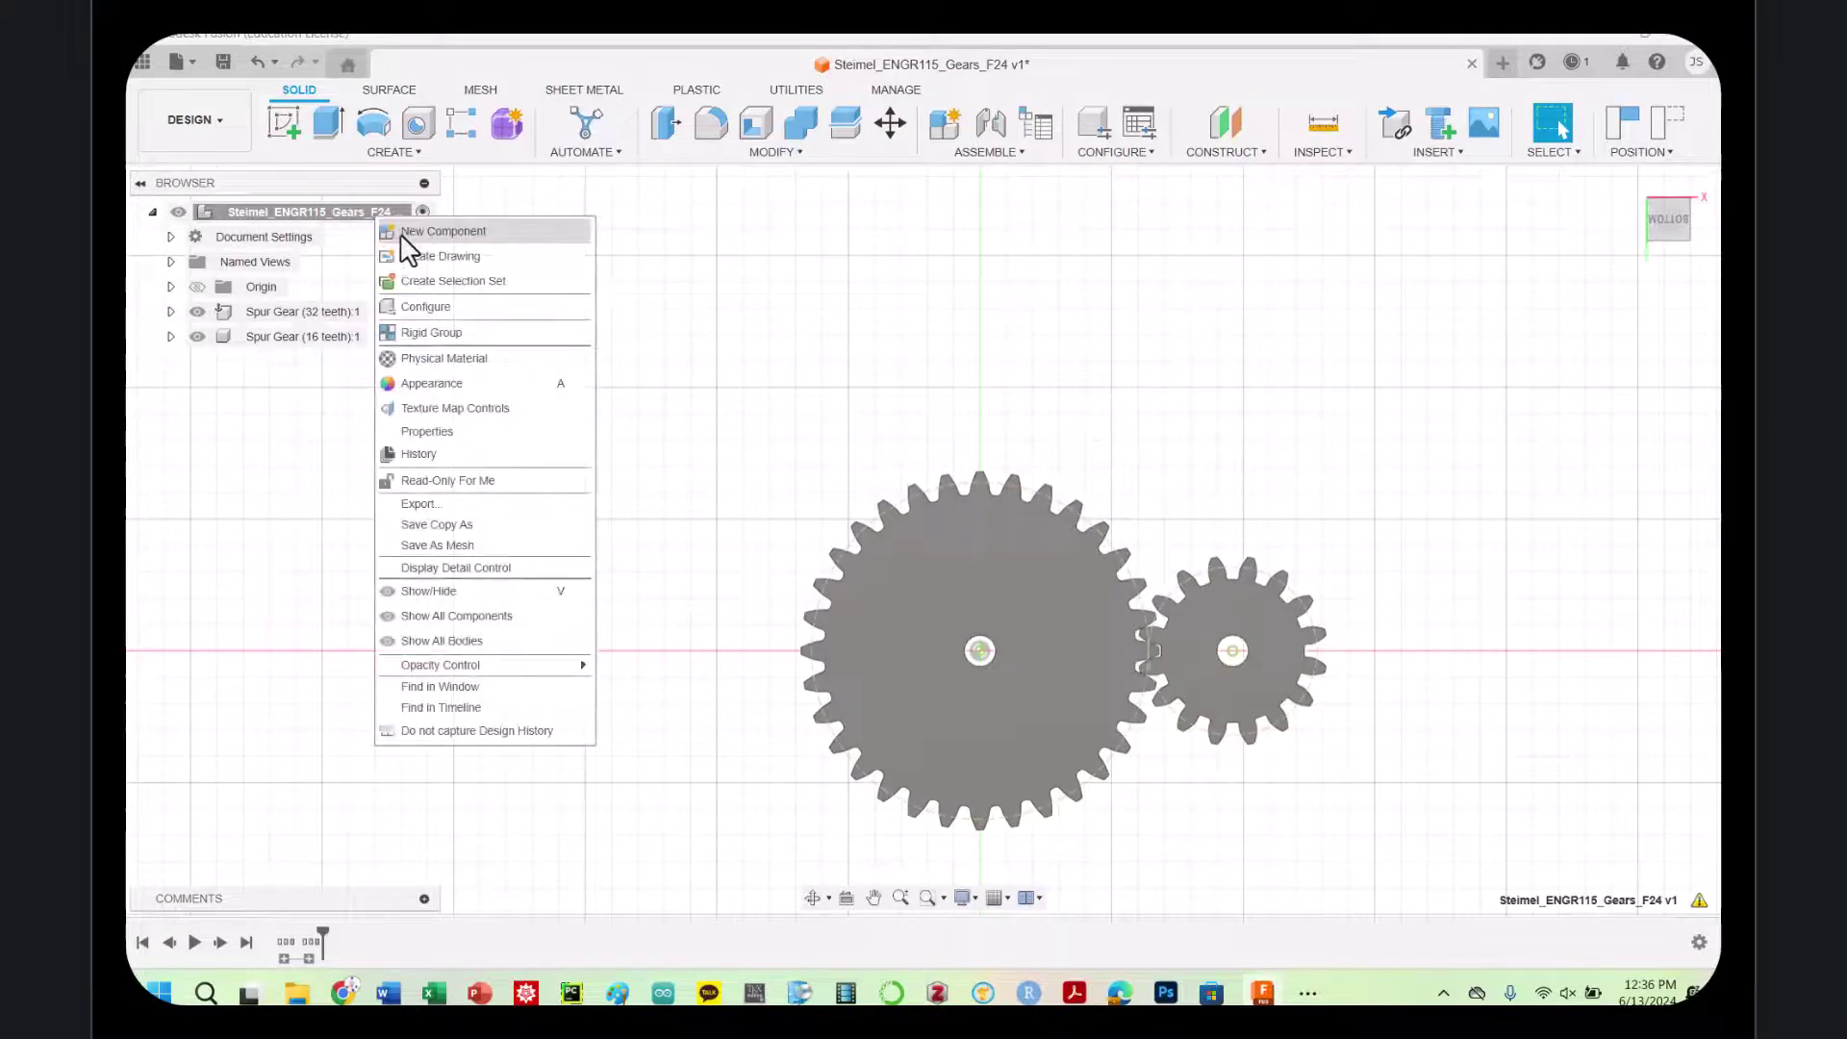
left_click(409, 234)
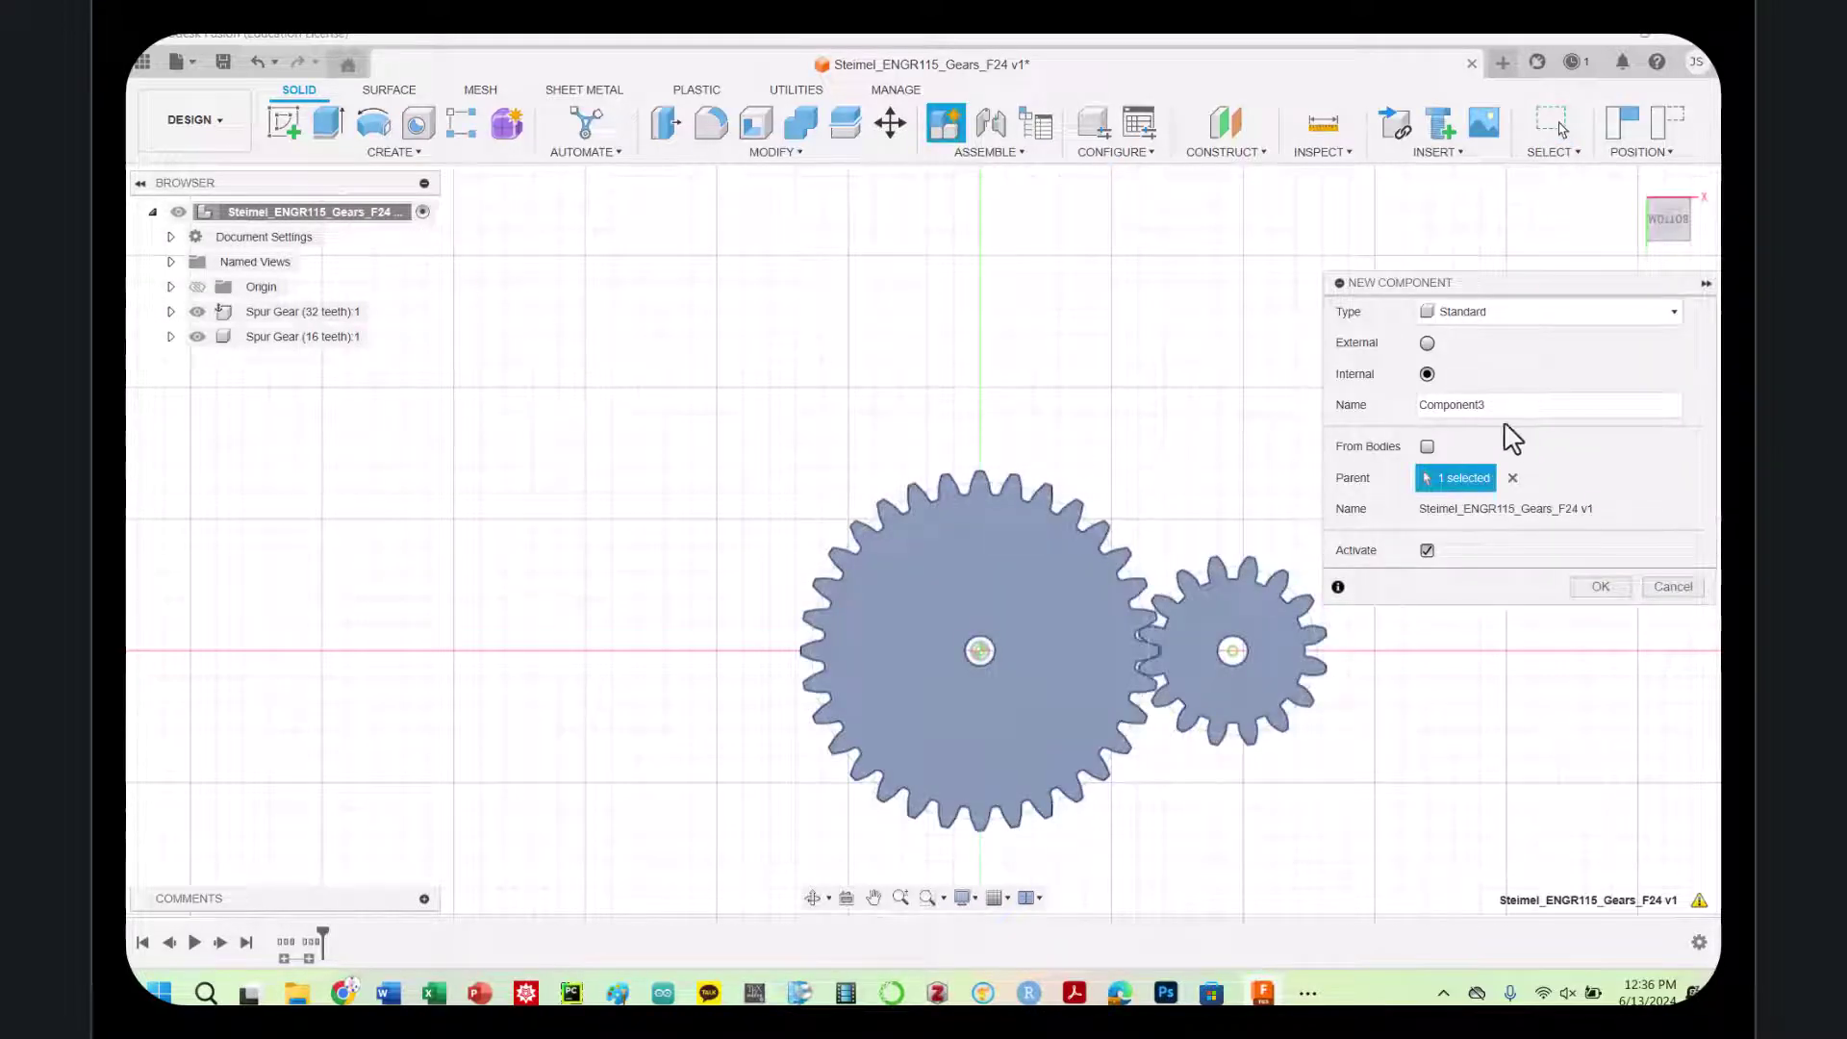
double_click(1471, 406)
type("base")
key("Return")
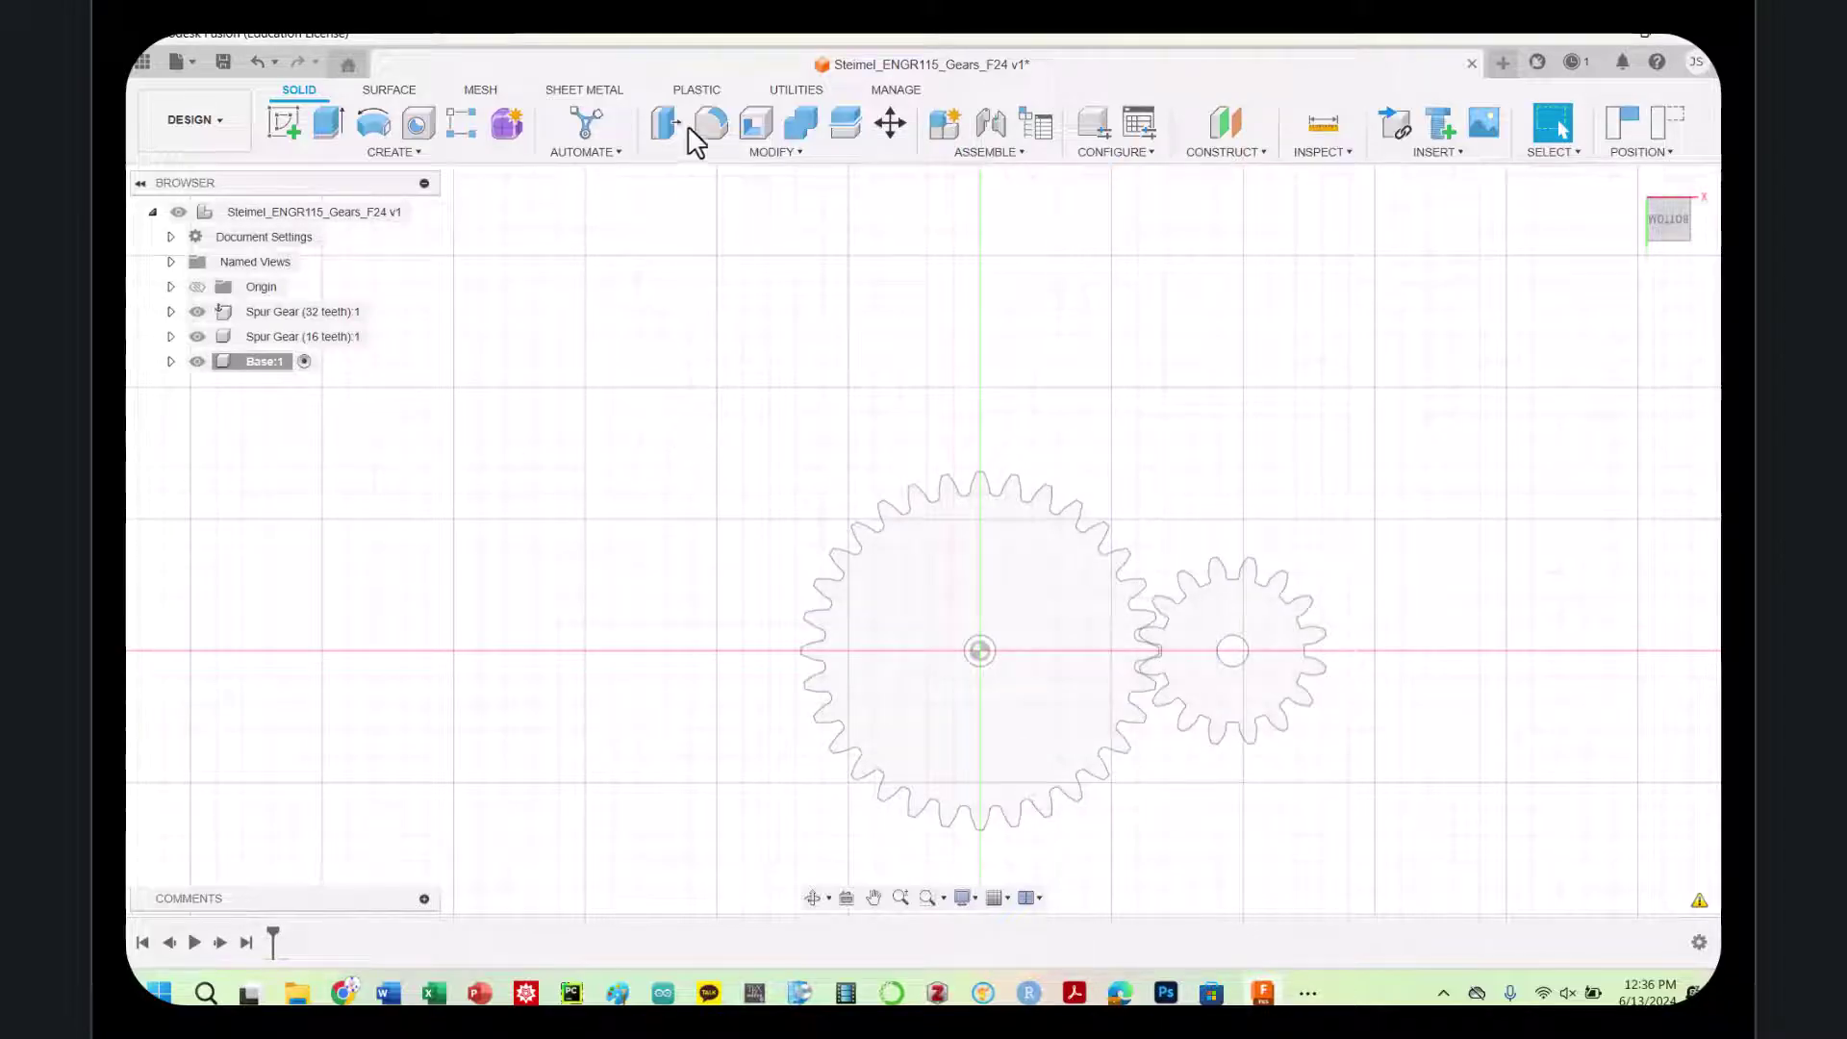
left_click(283, 131)
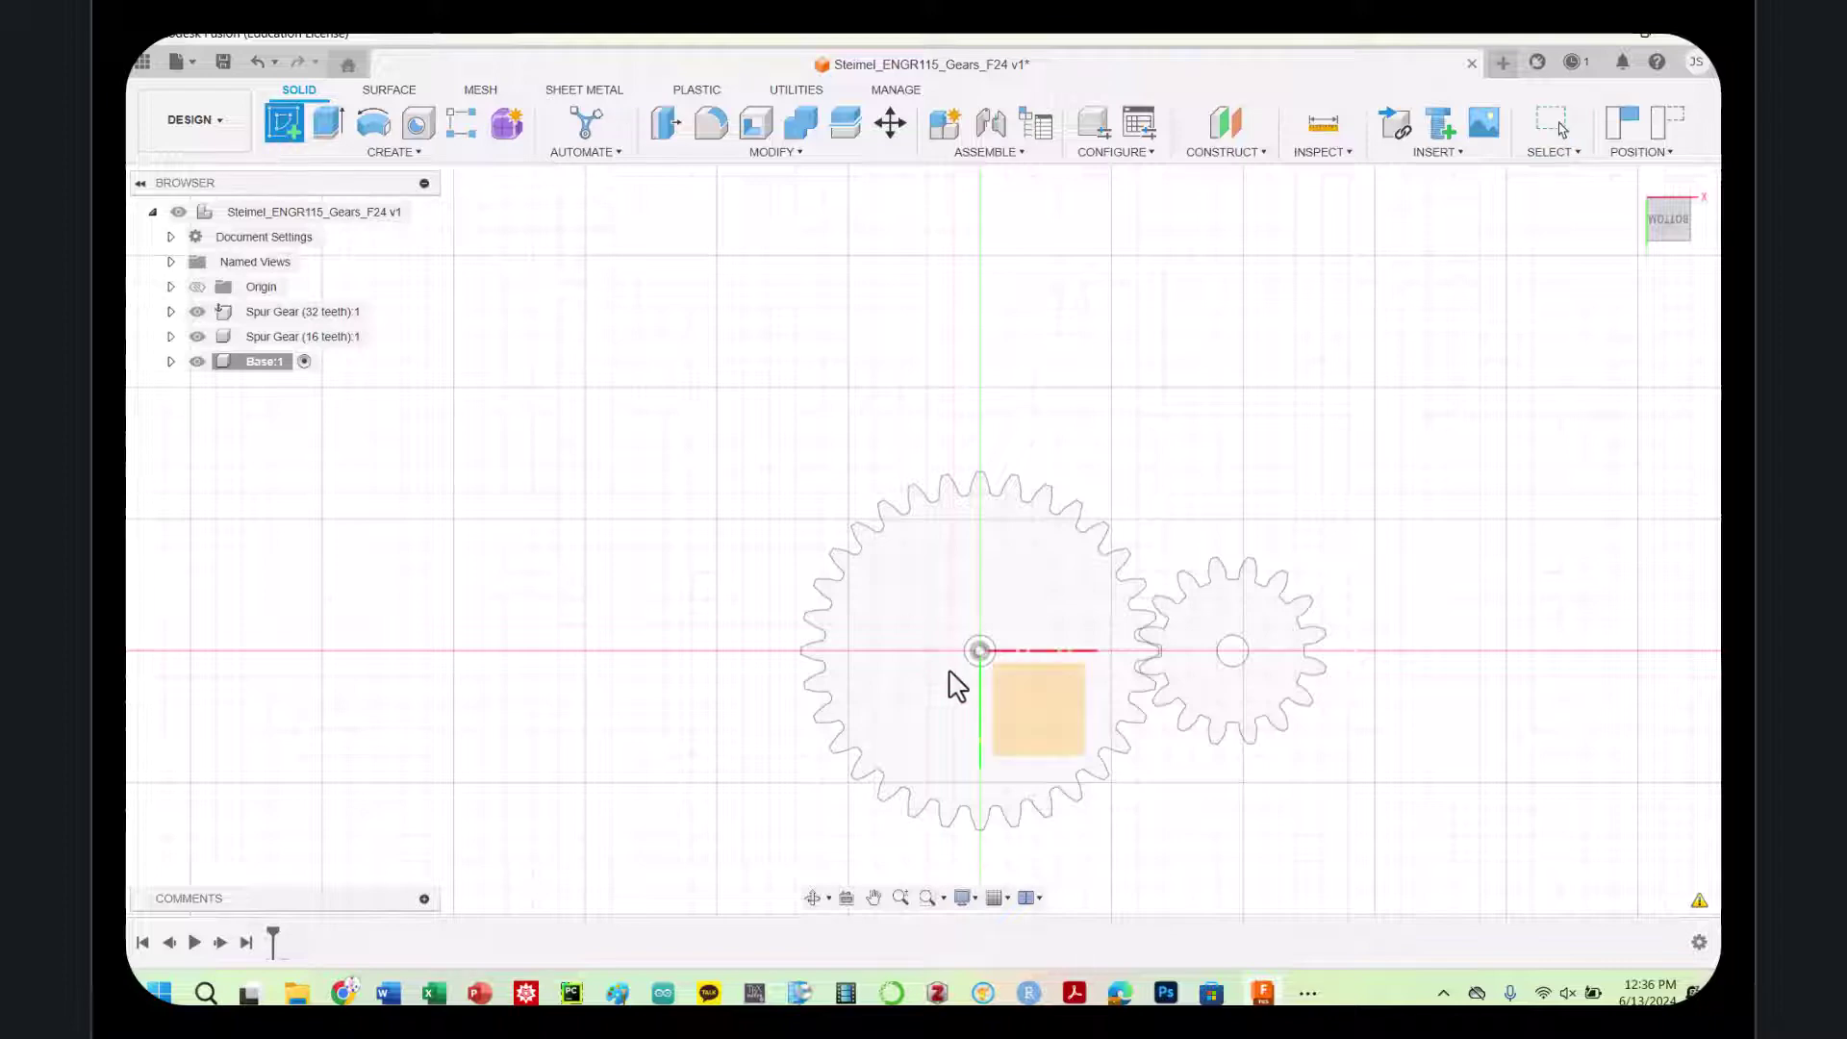
left_click(1019, 695)
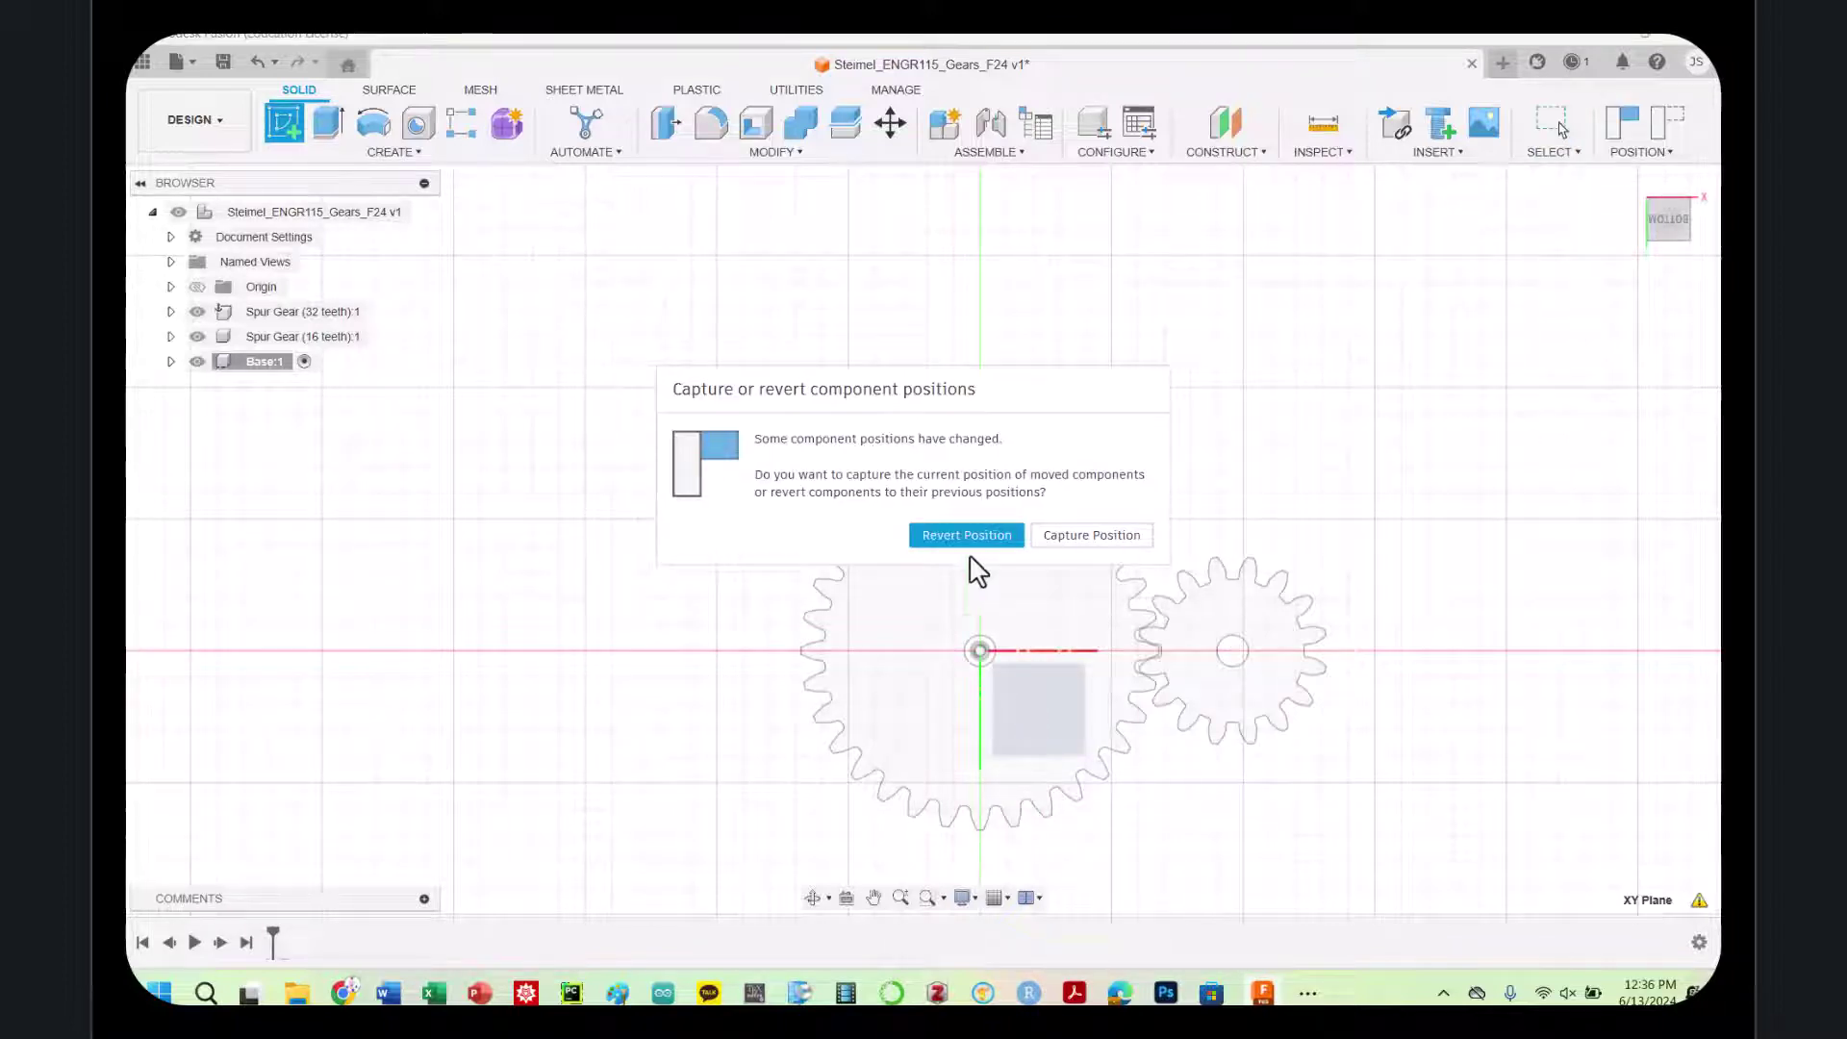
Keep the moved gear positions and draw circles enclosing the large and small gears
left_click(1090, 539)
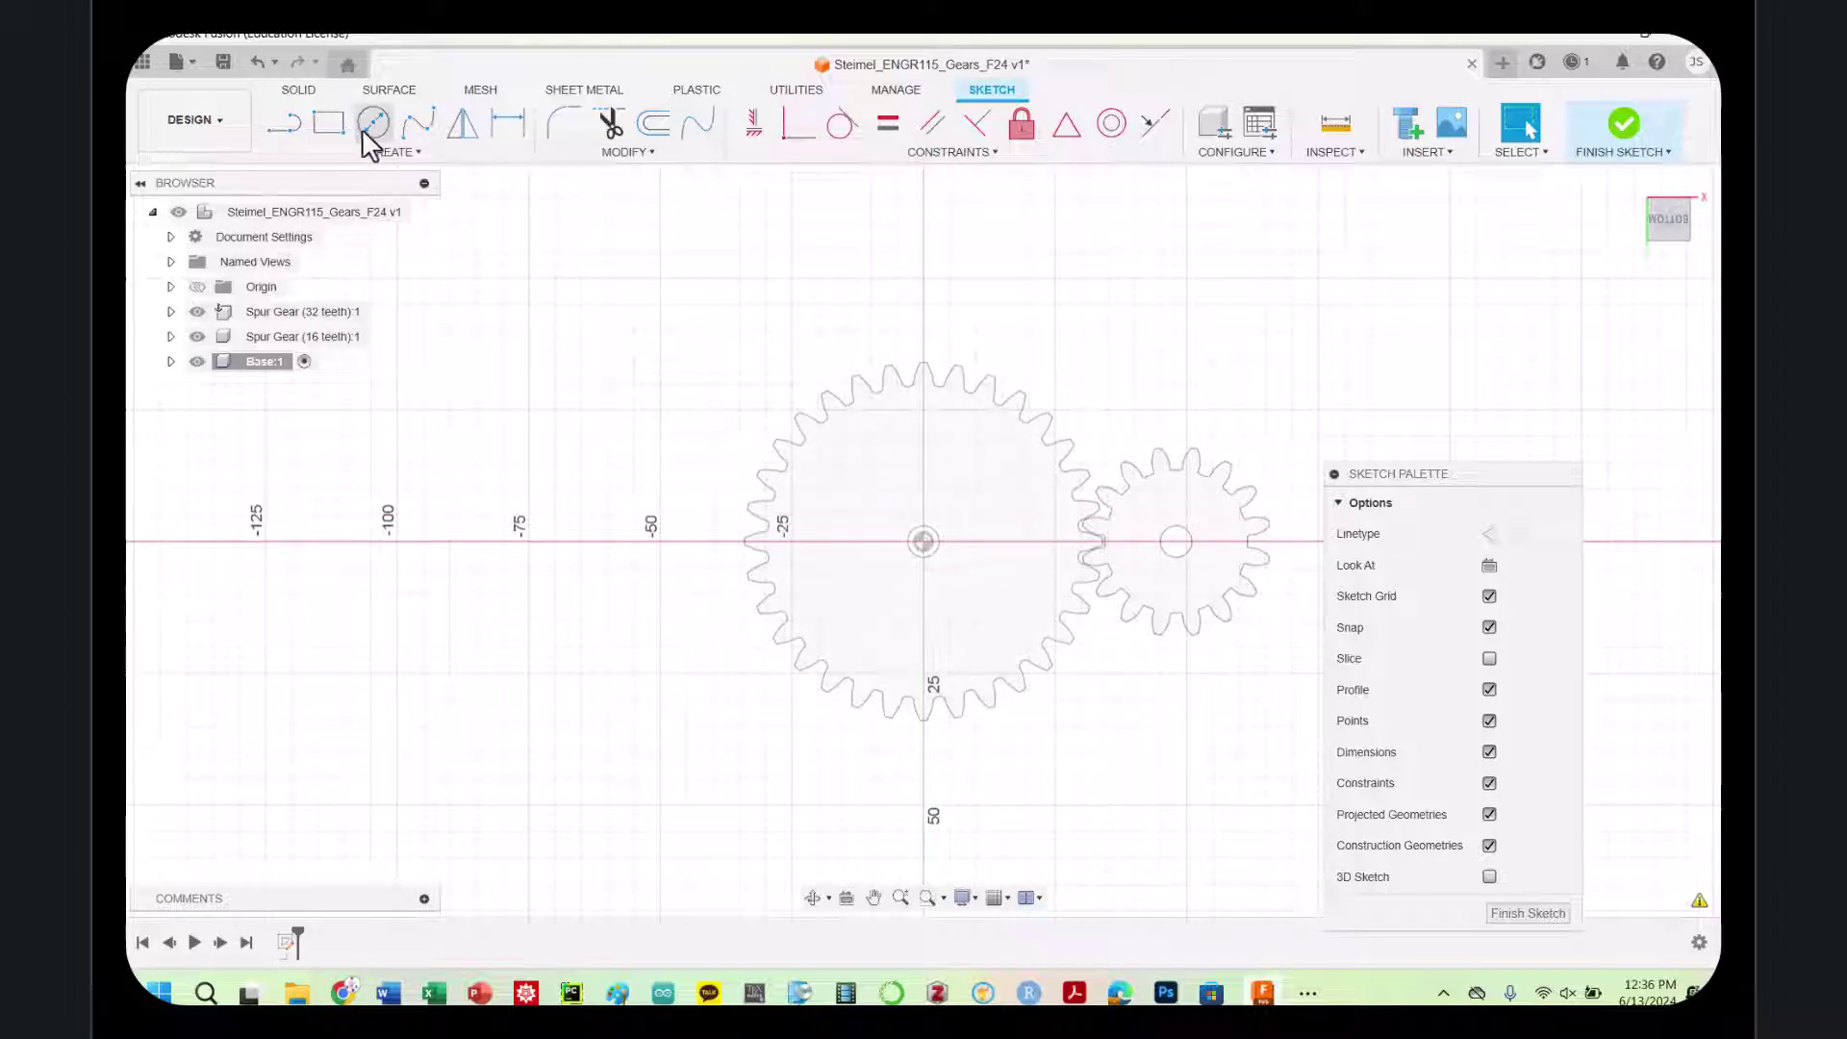
left_click(375, 125)
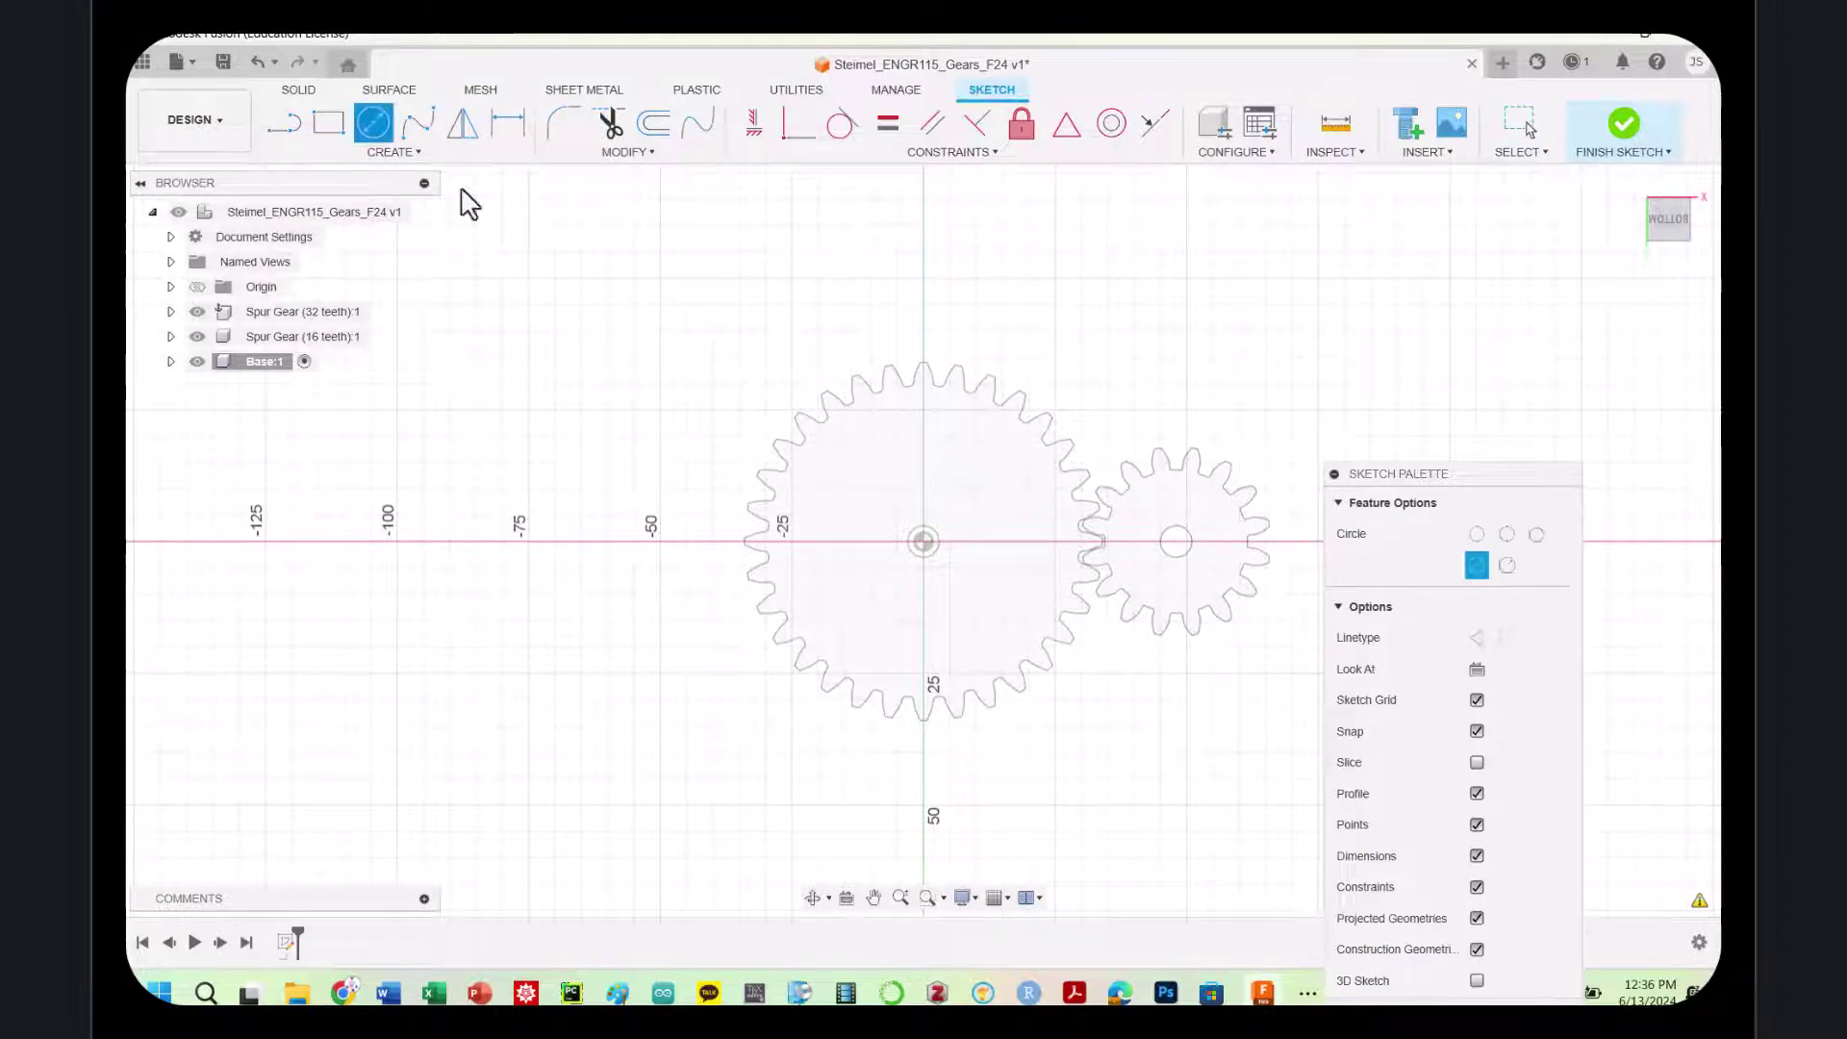
left_click(922, 542)
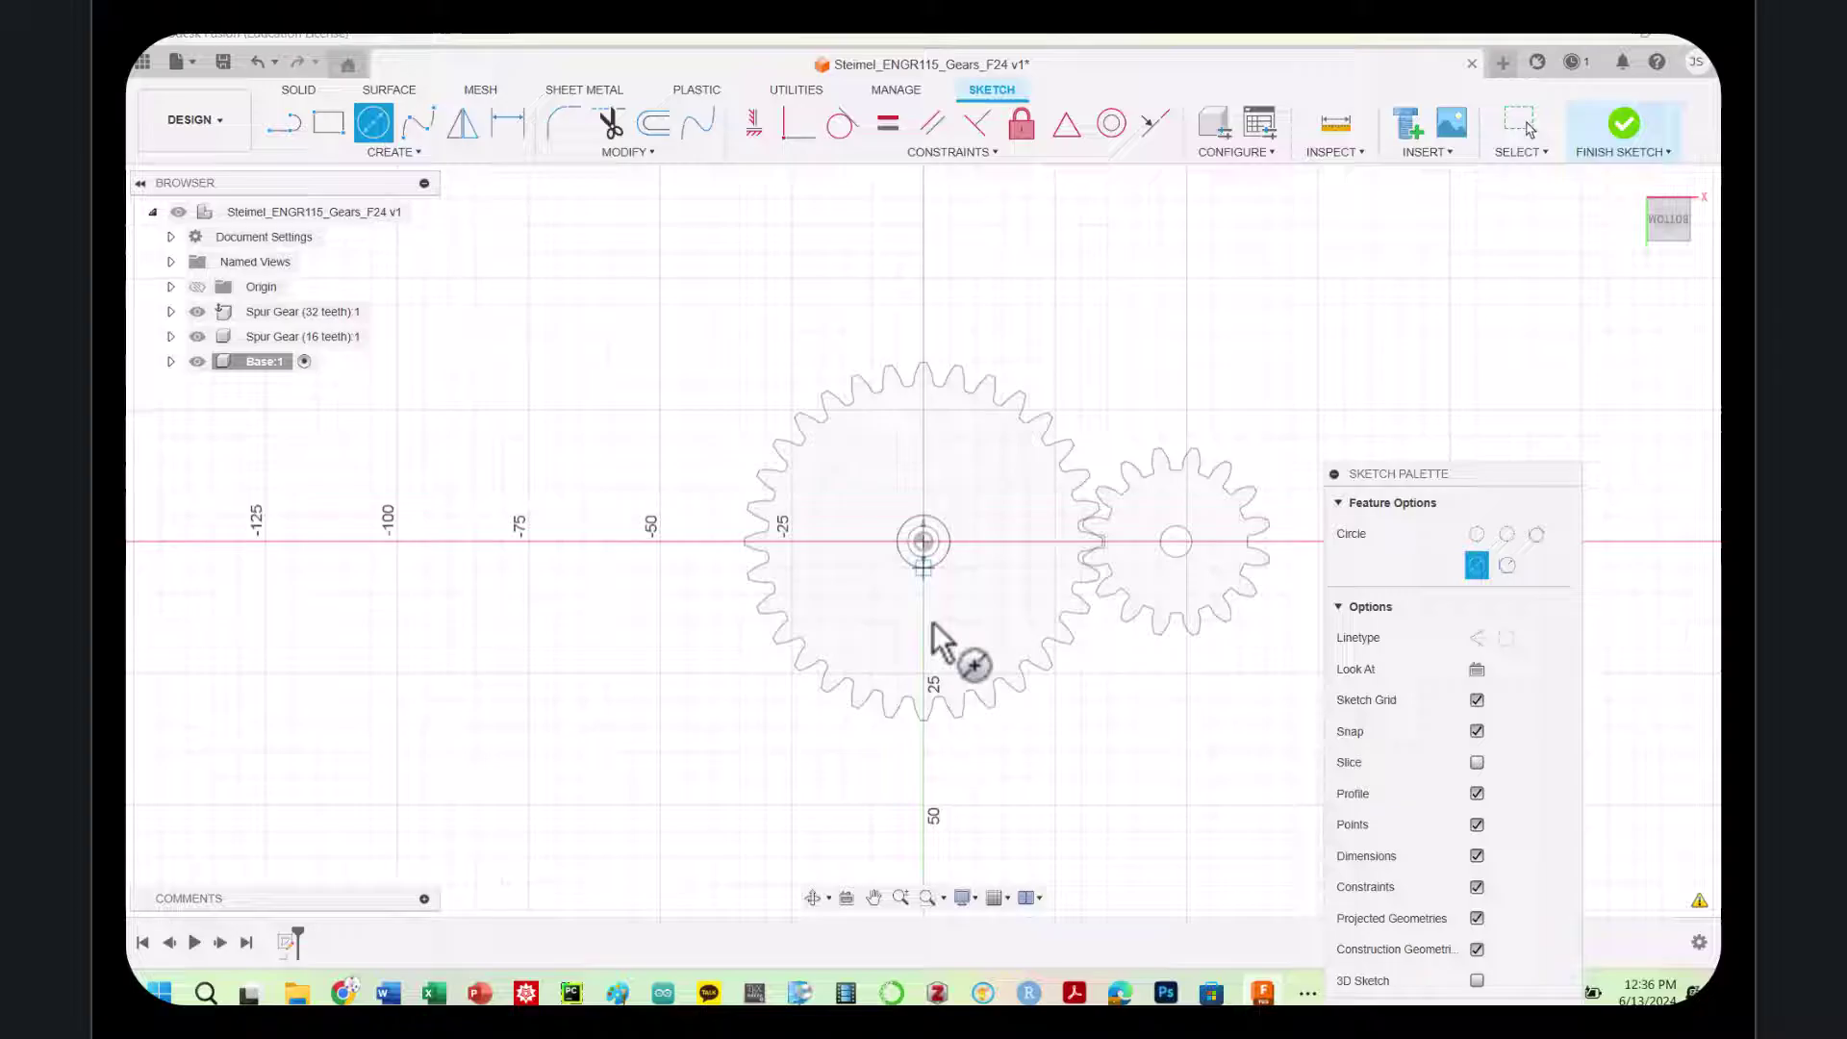
left_click(992, 723)
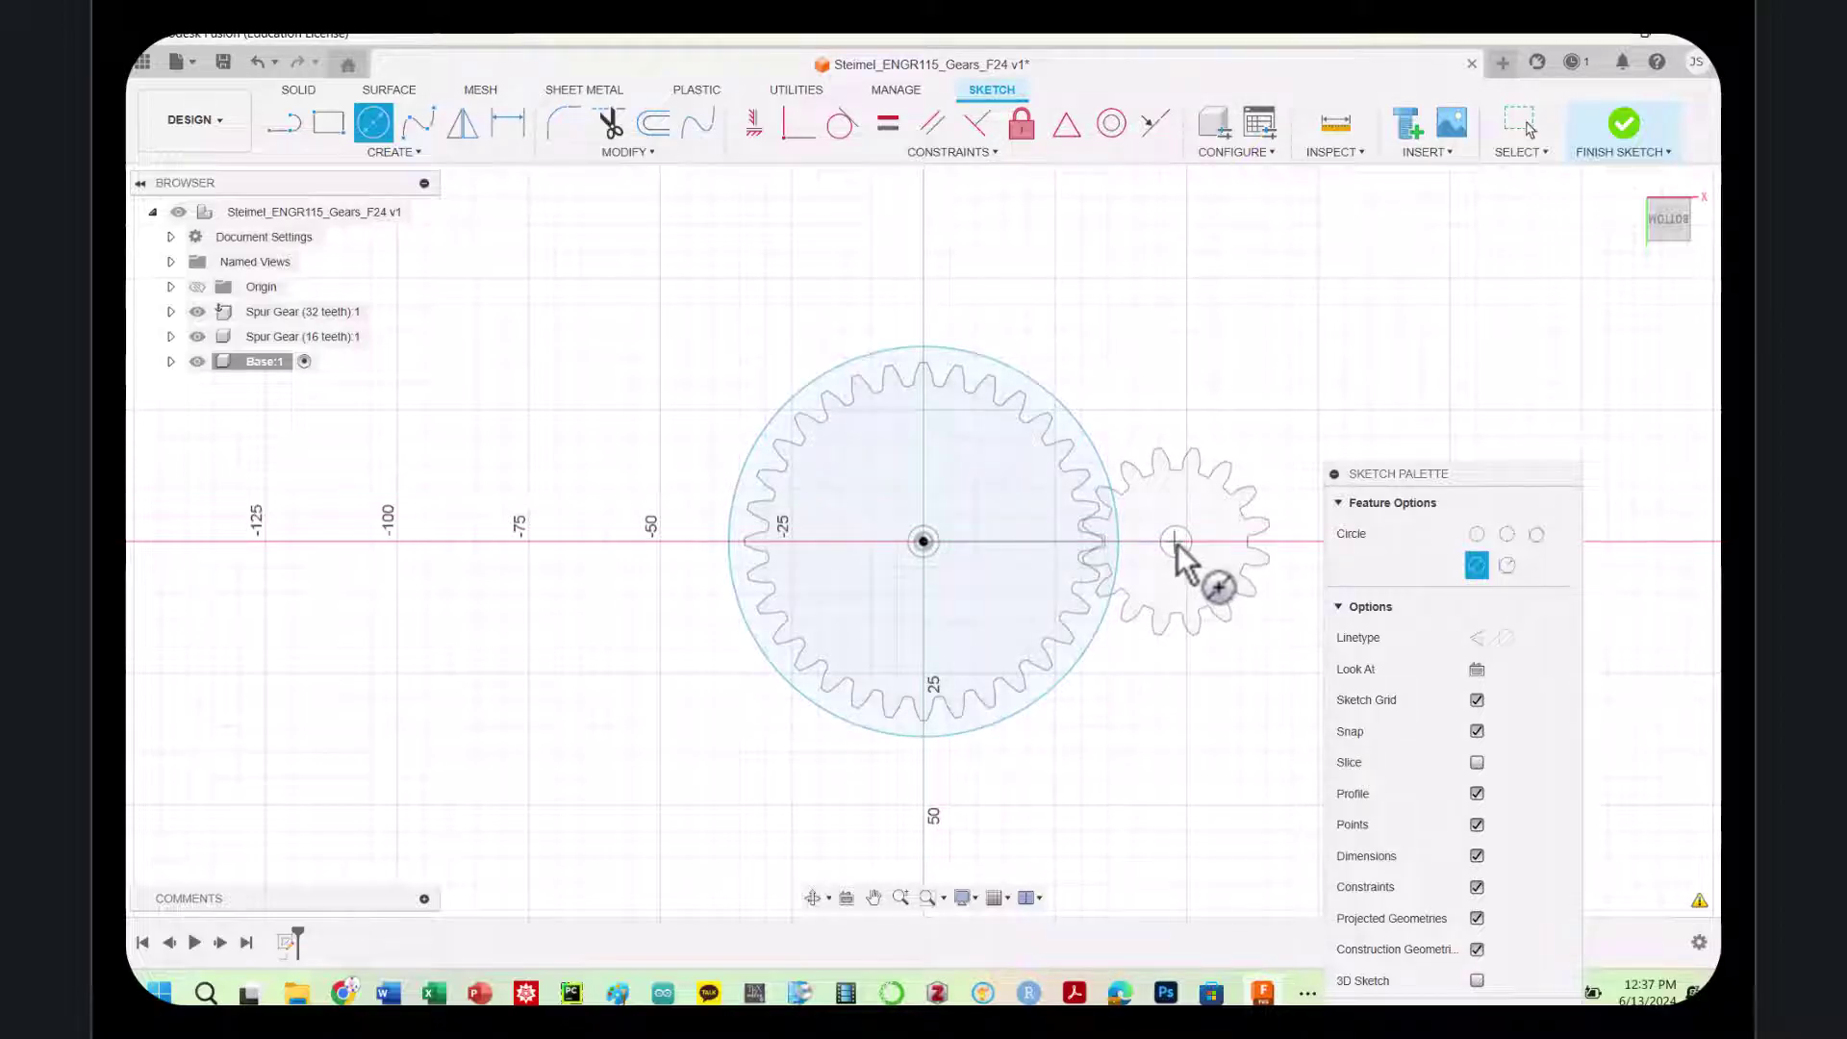
scroll(1179, 545, "down", 2)
scroll(1179, 545, "up", 2)
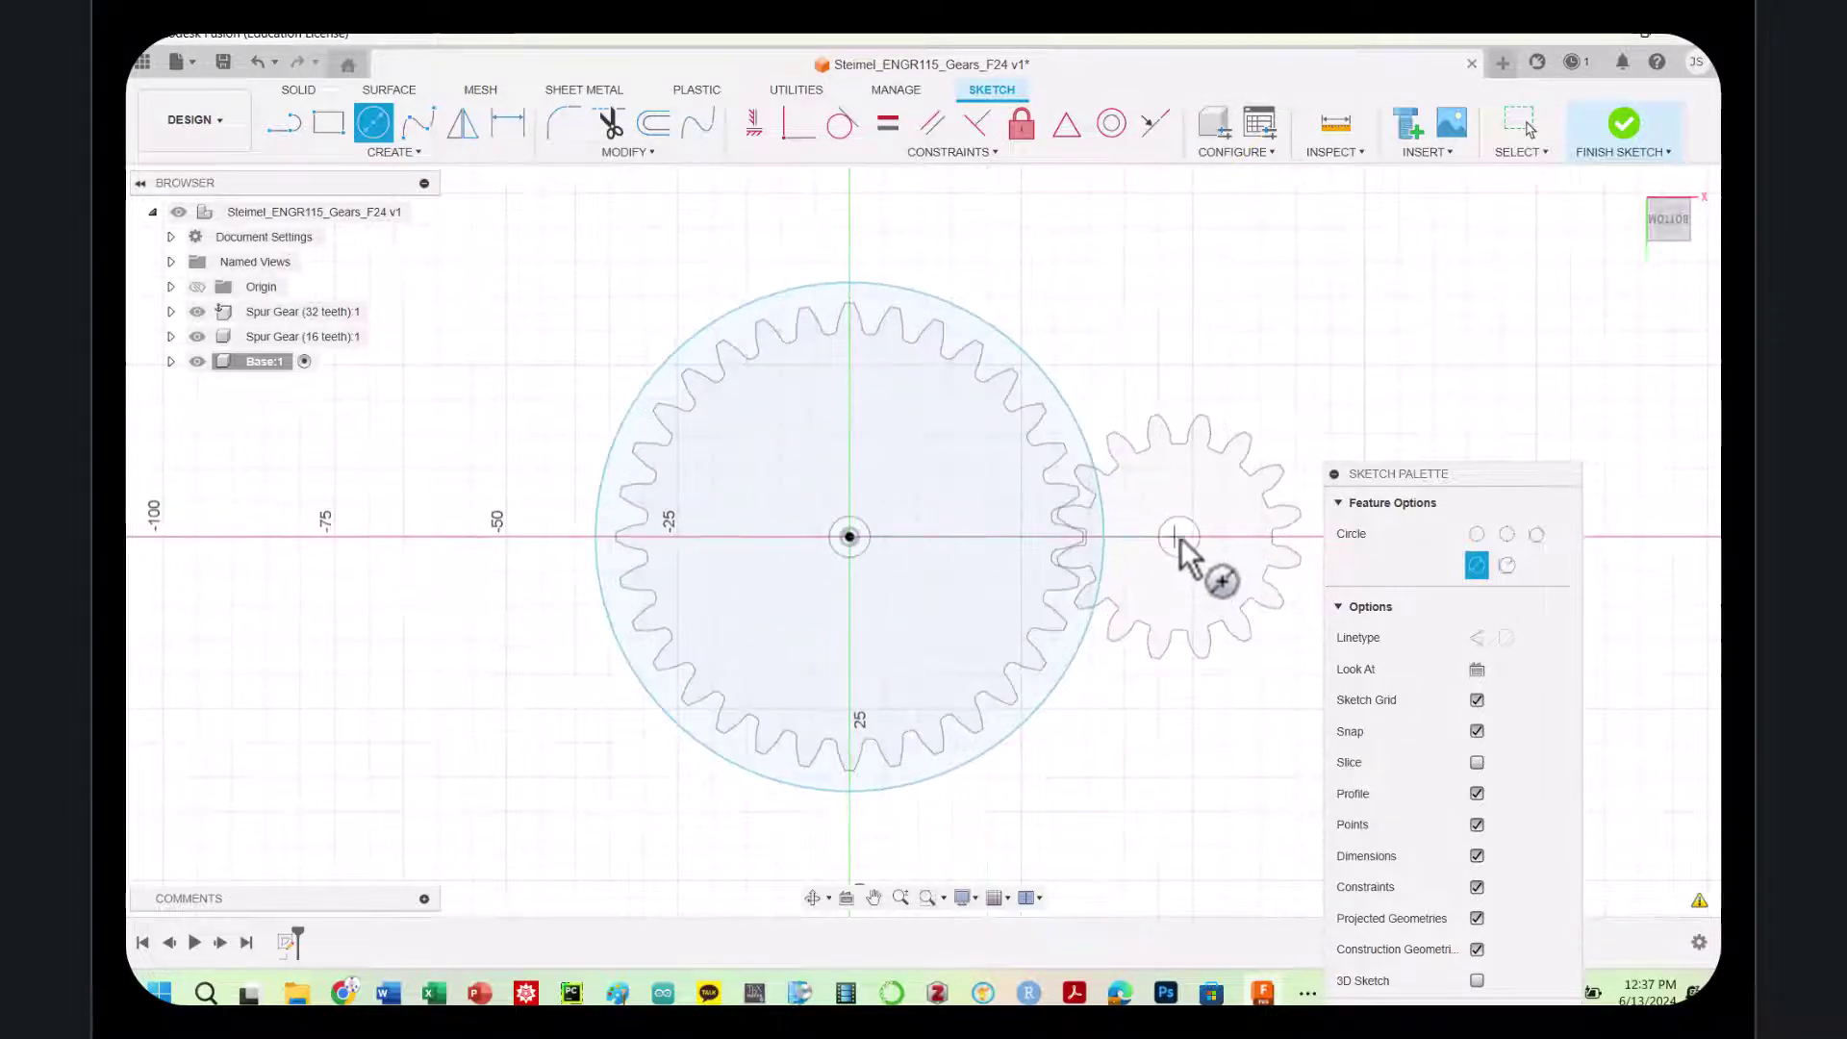
left_click(1180, 537)
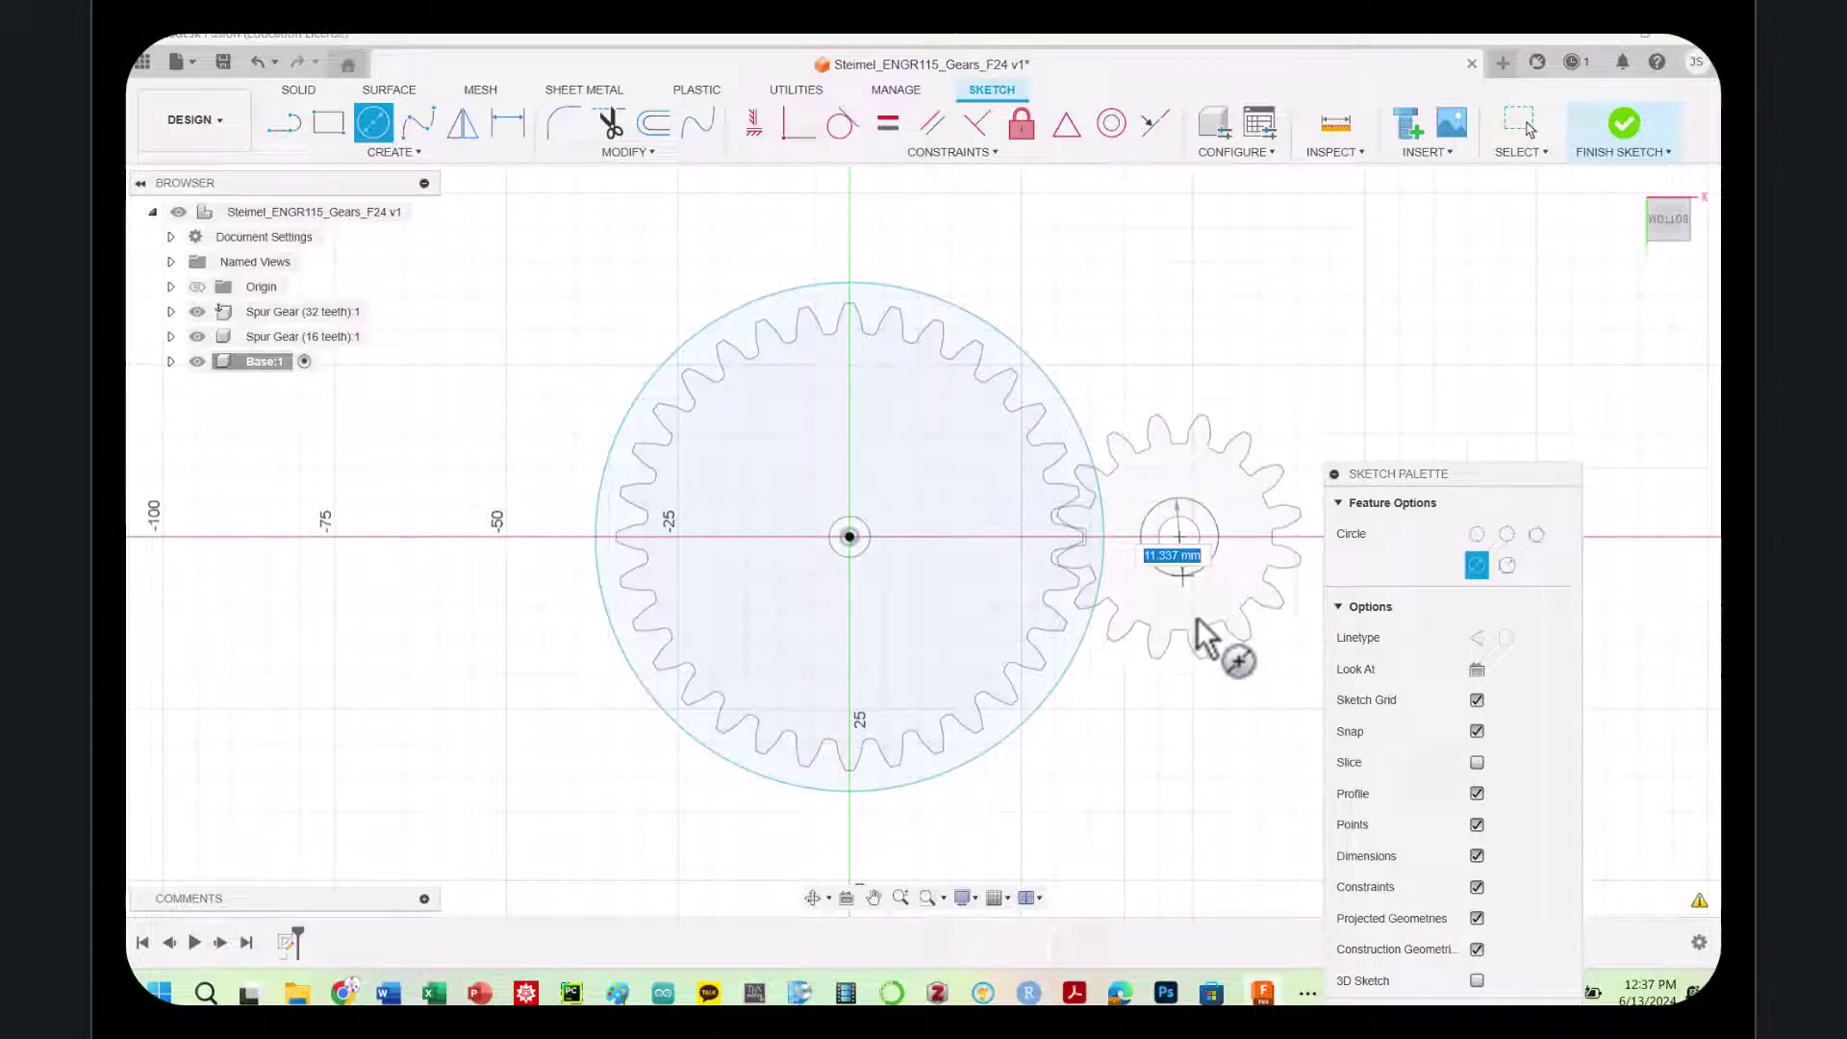
left_click(1210, 689)
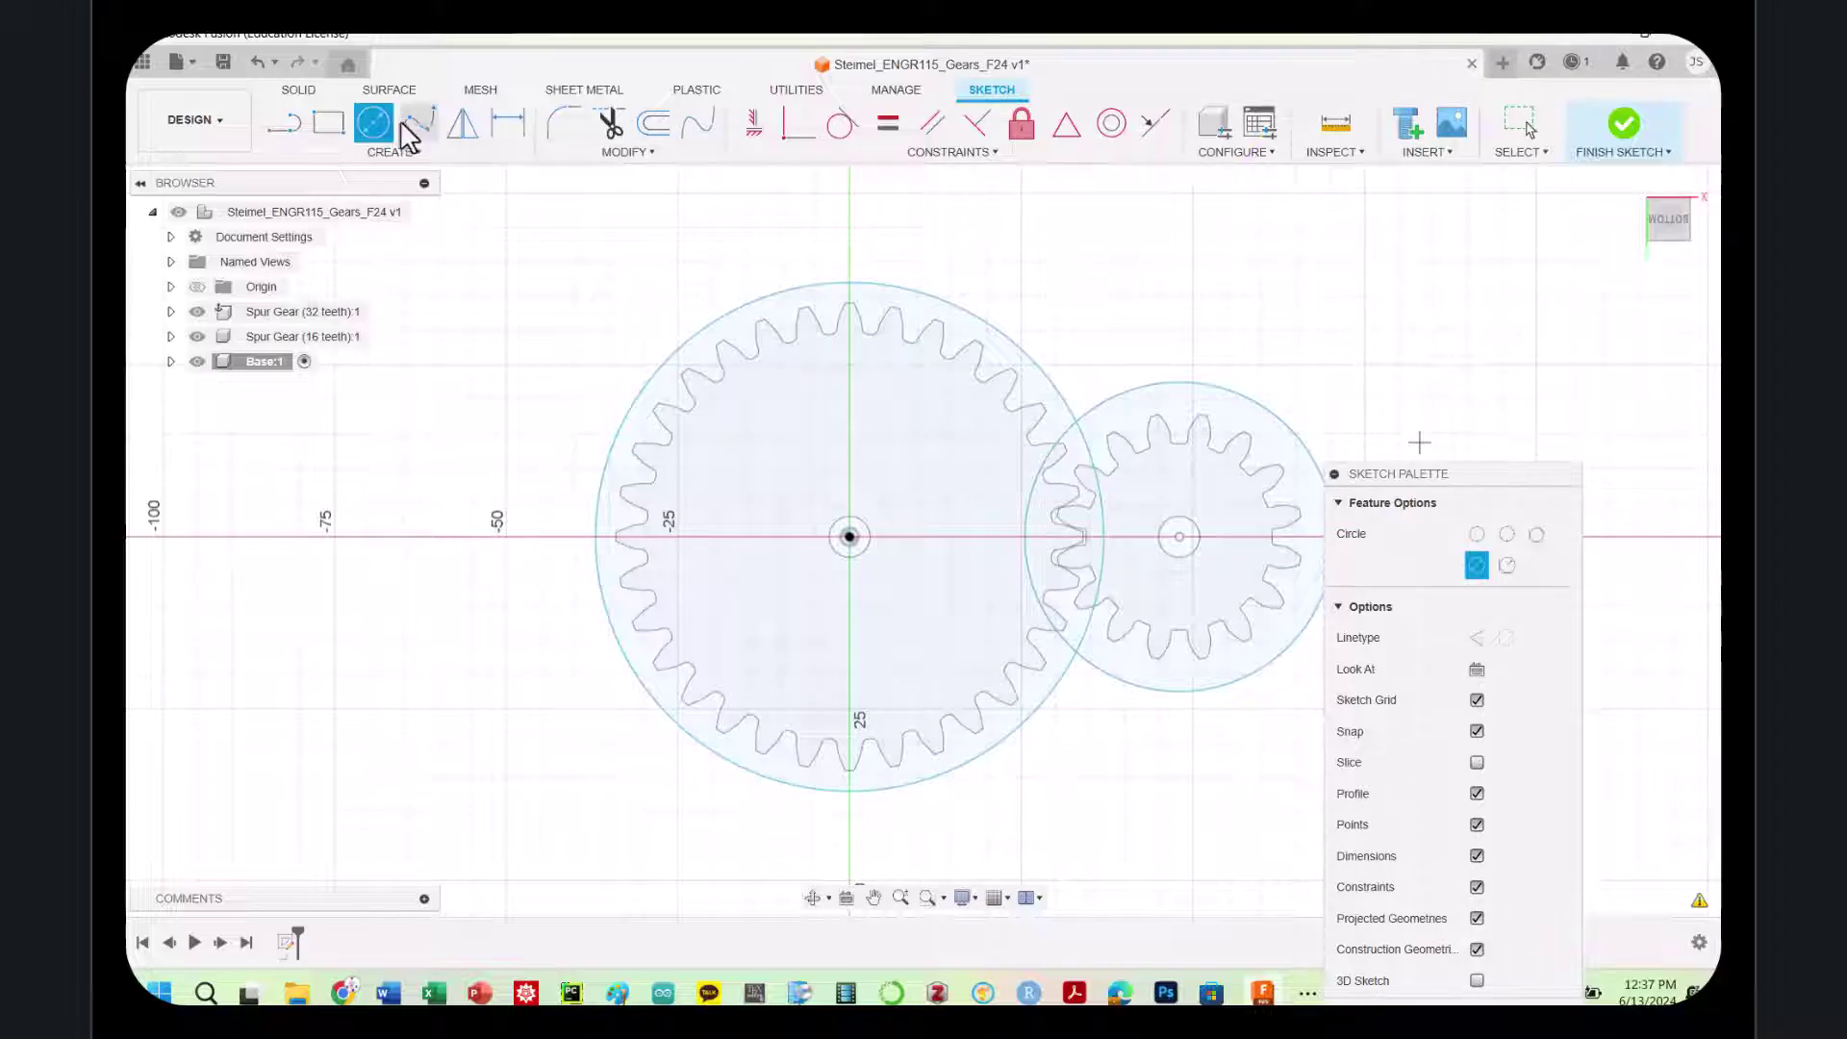
Draw a top line from the small circle to the large circle, plus a trial bottom arc
left_click(283, 125)
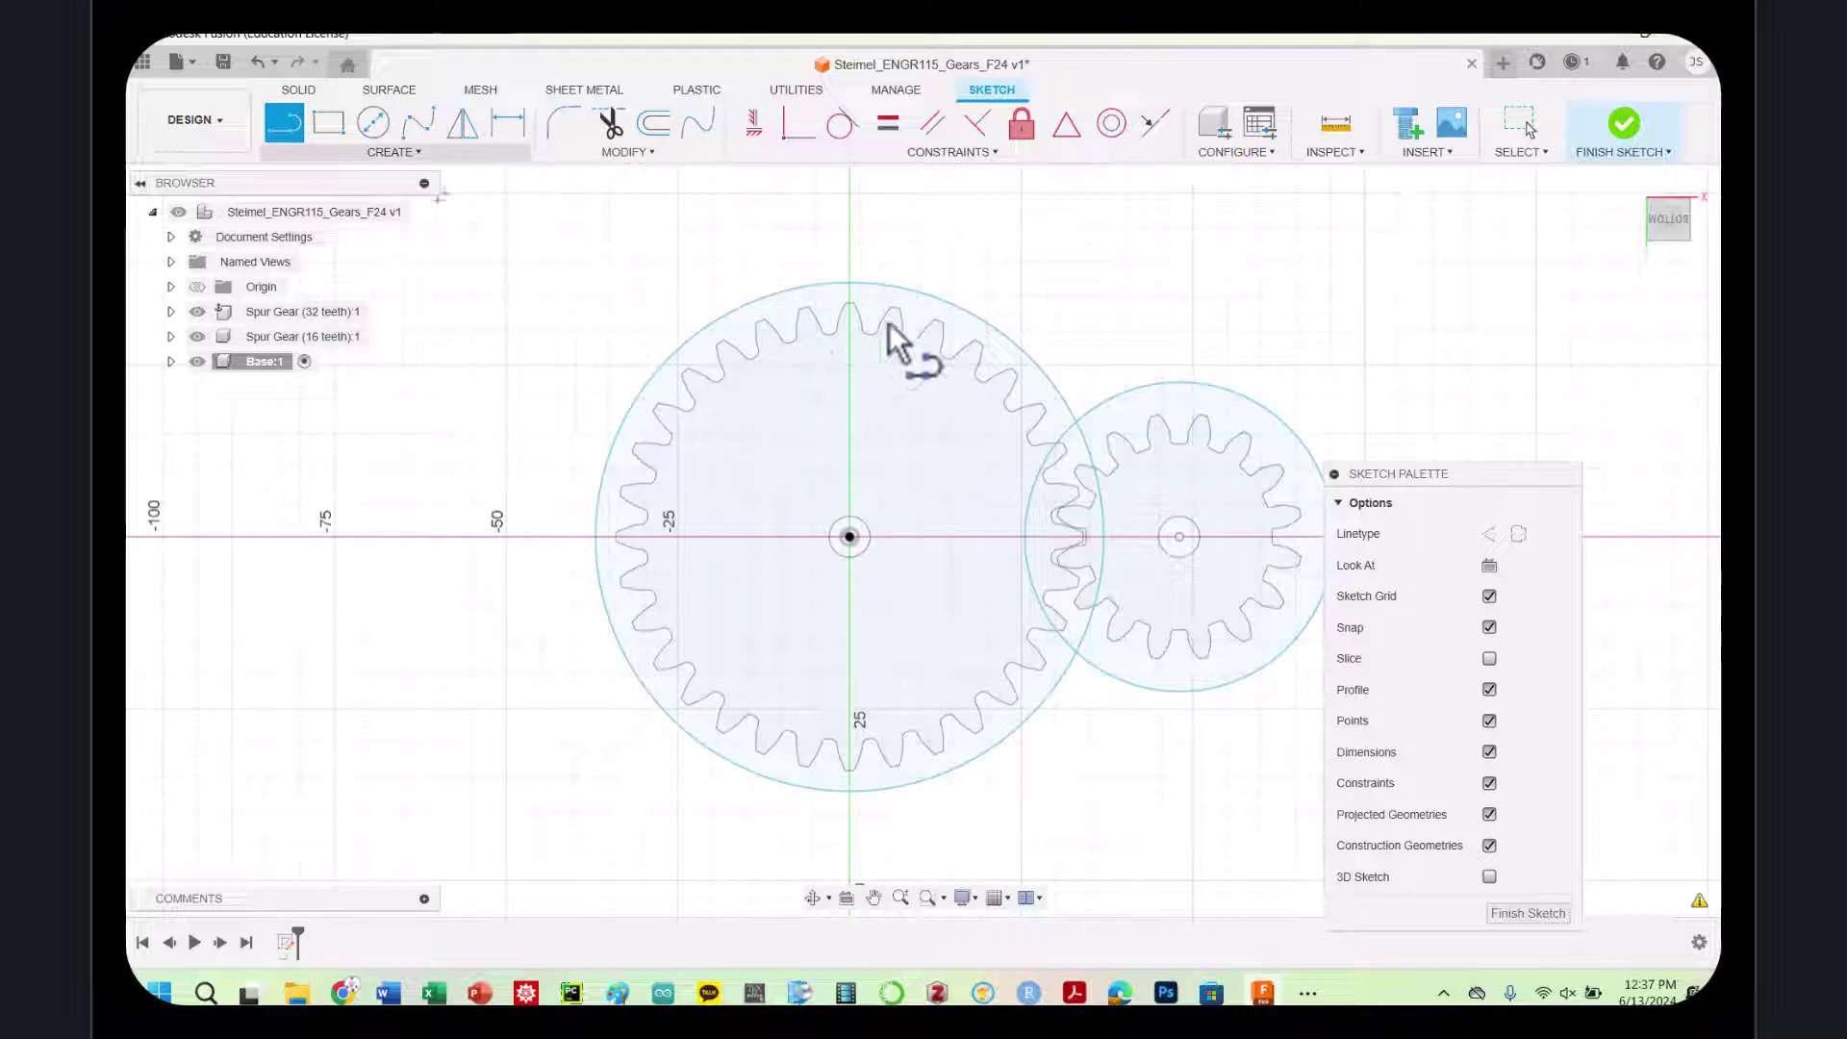
left_click(1179, 382)
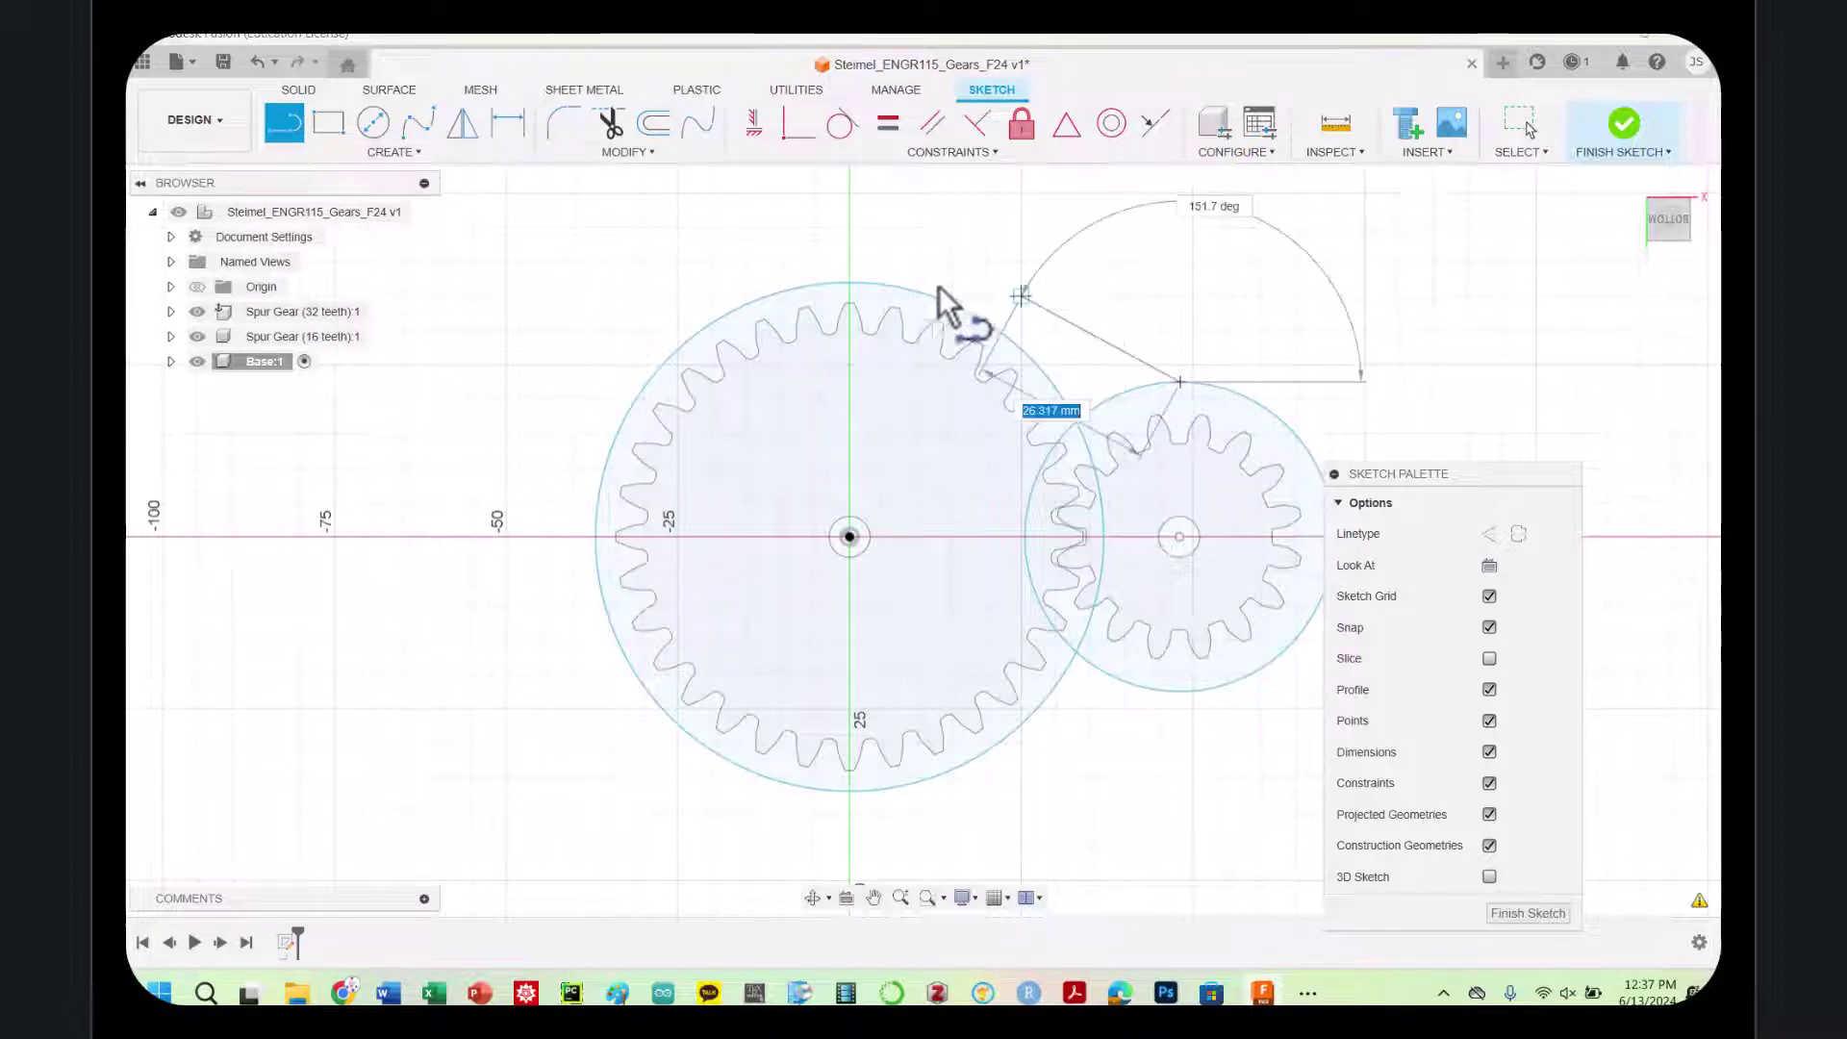
left_click(850, 281)
key("Escape")
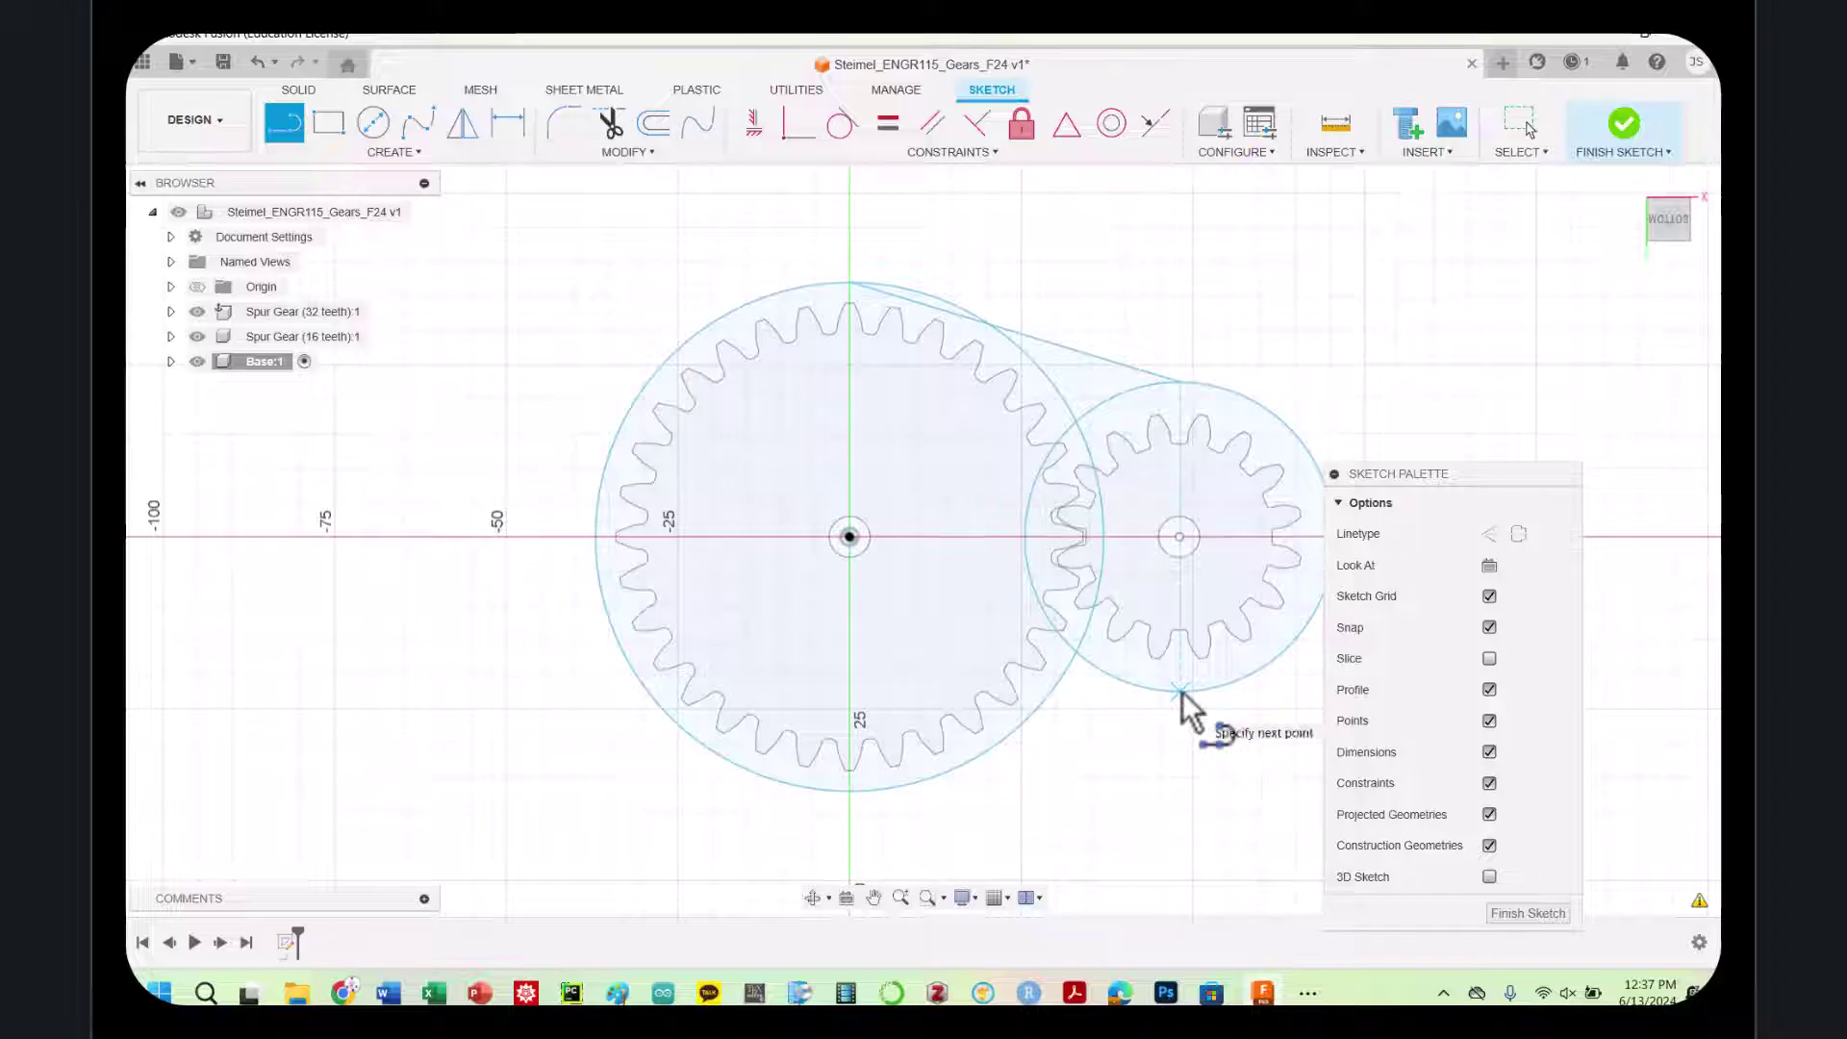
left_click_drag(1181, 691, 955, 804)
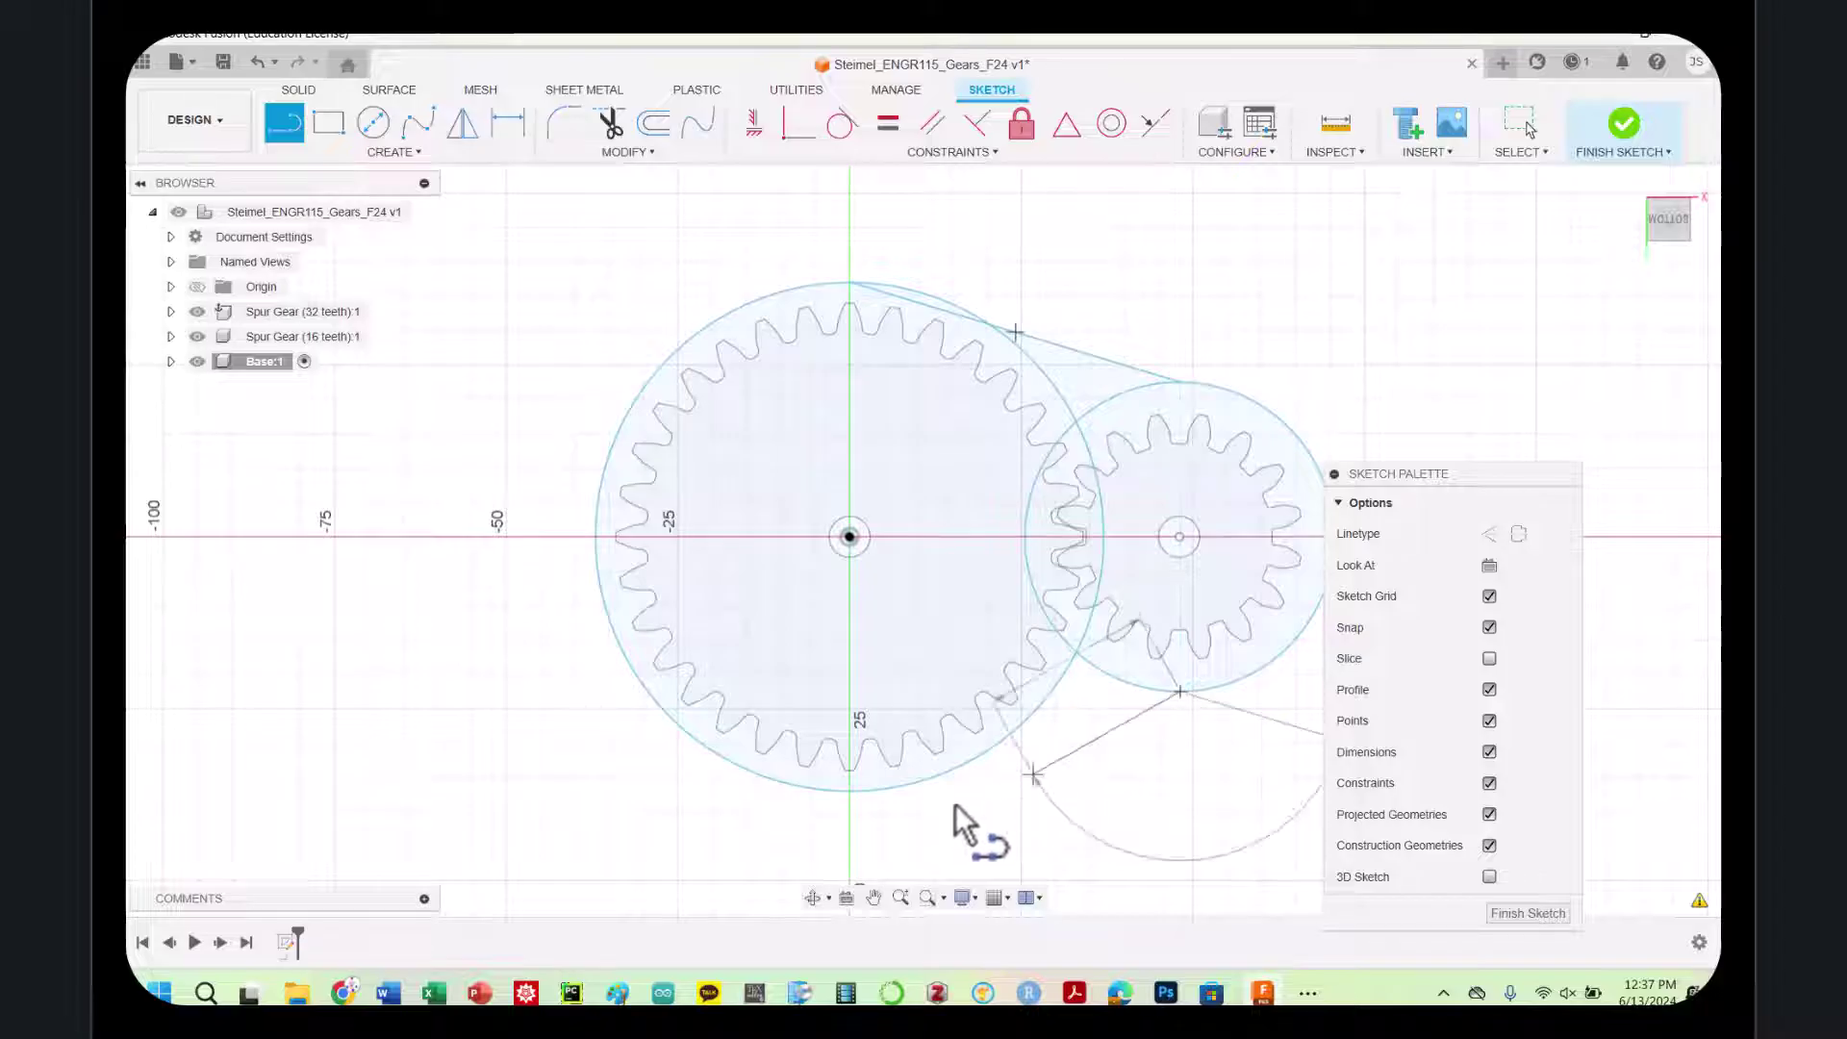
left_click(839, 795)
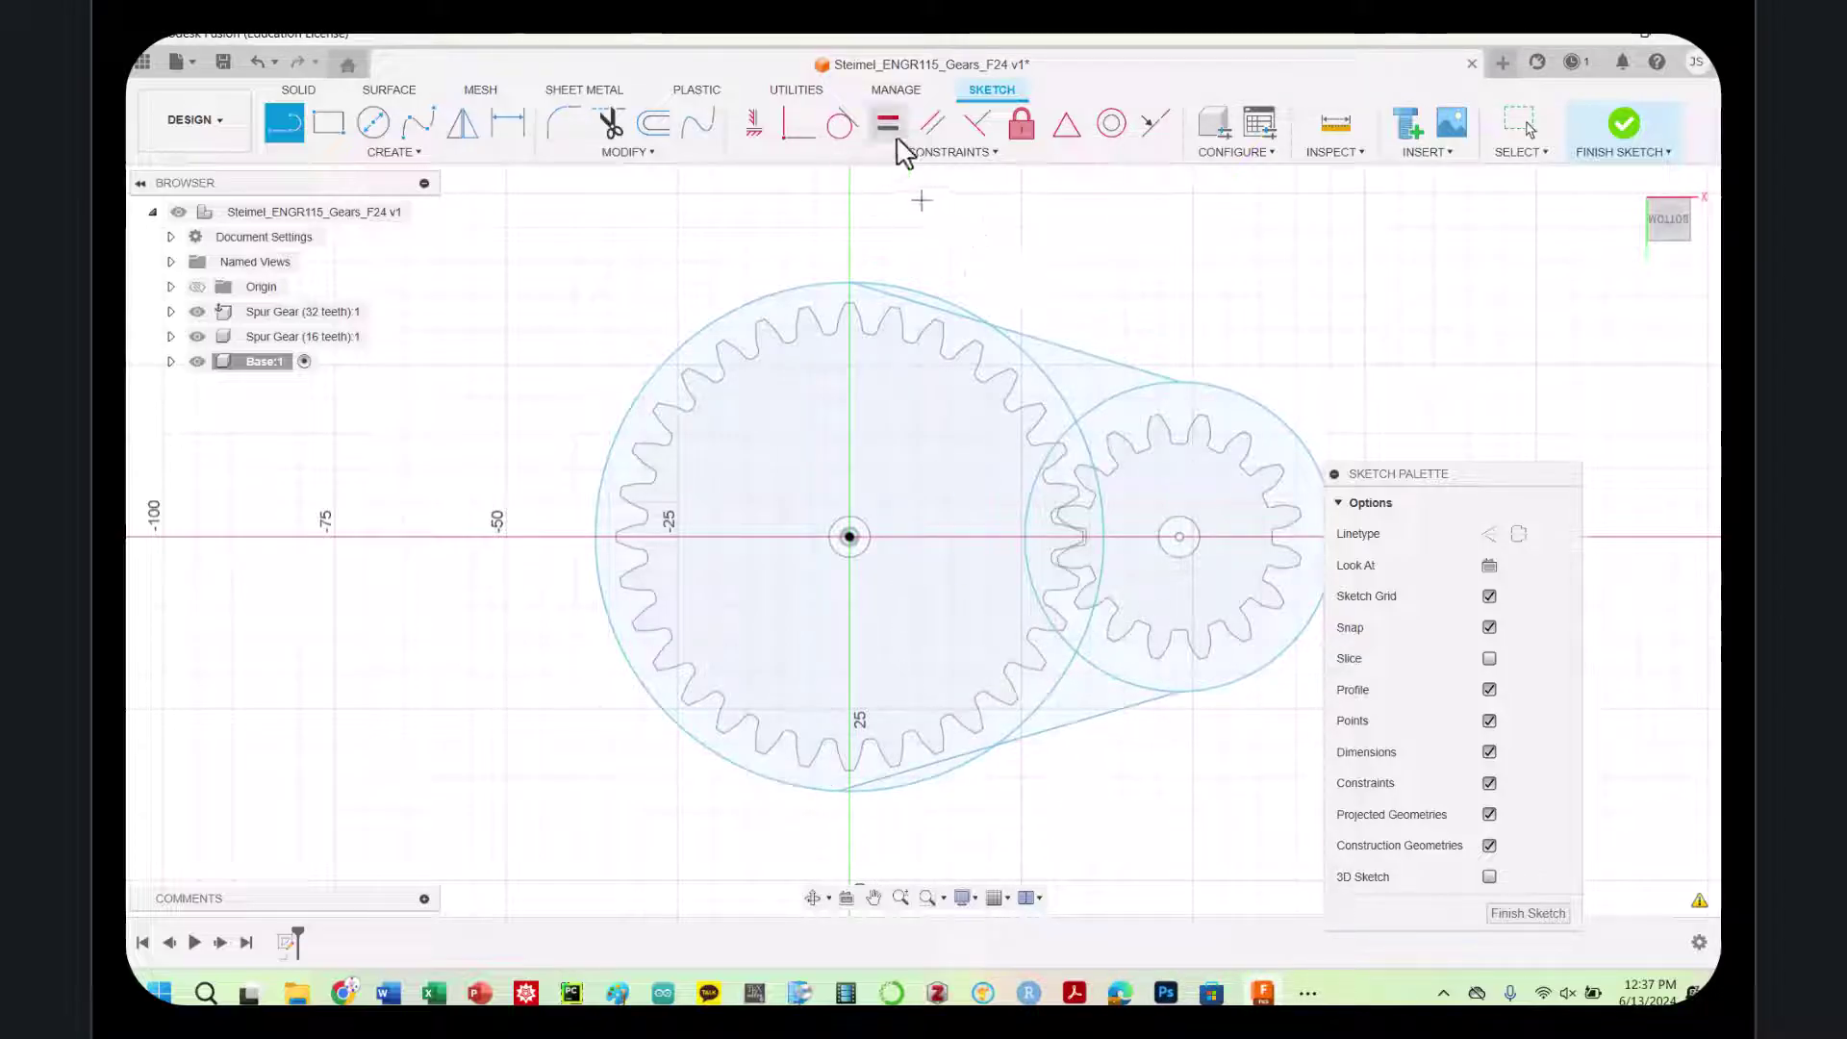
Make the top line tangent to both circles and draw the lower connecting line
left_click(839, 135)
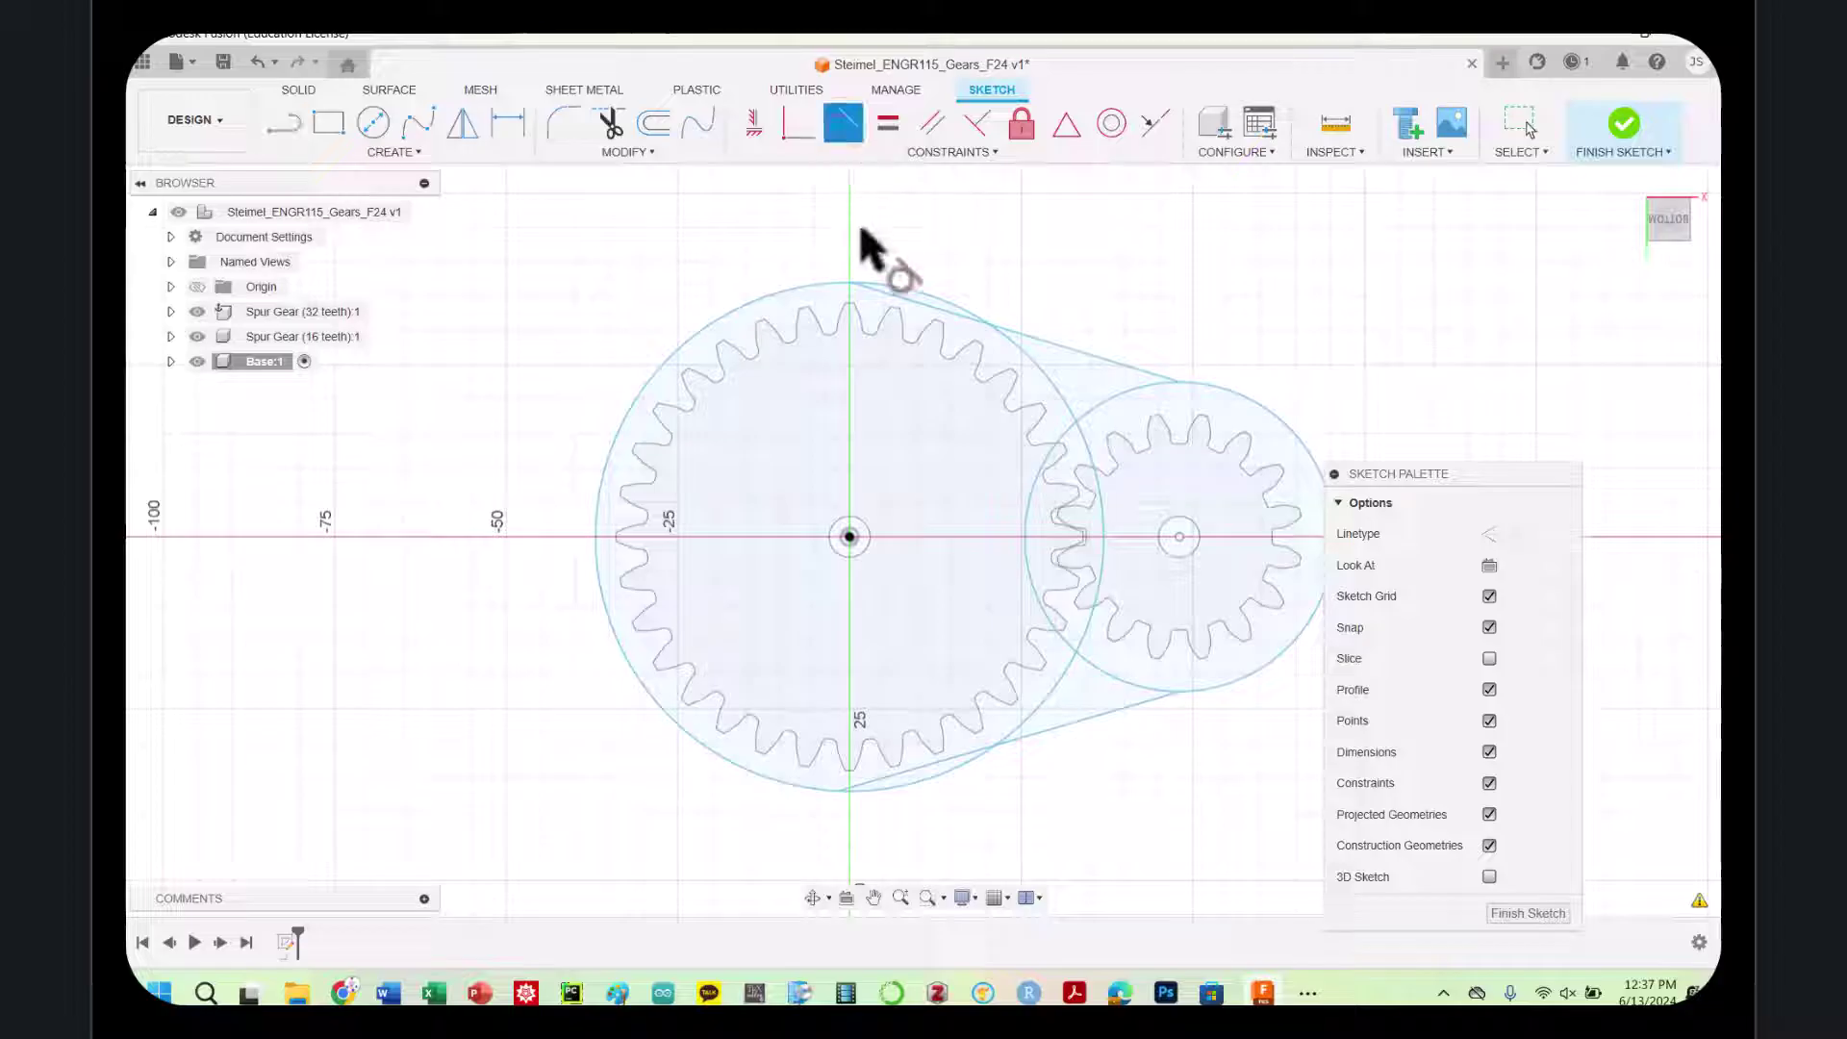
left_click(928, 294)
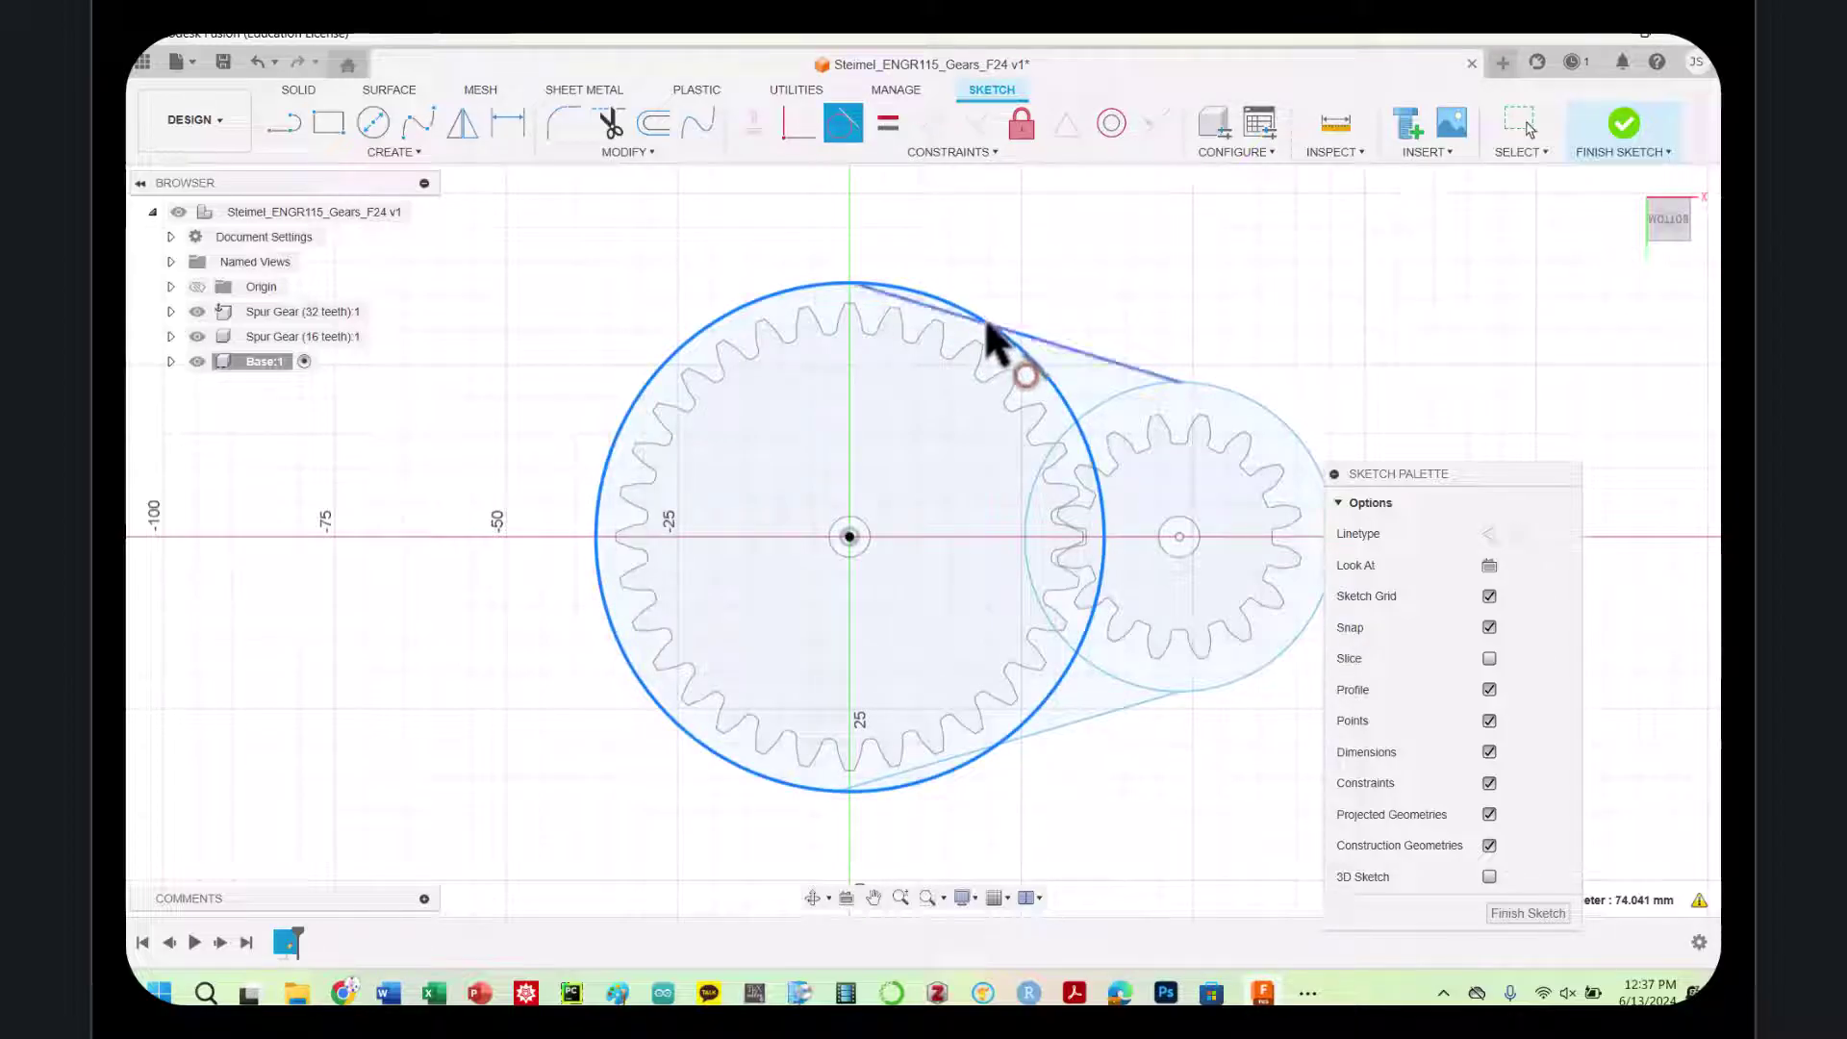
left_click(1187, 385)
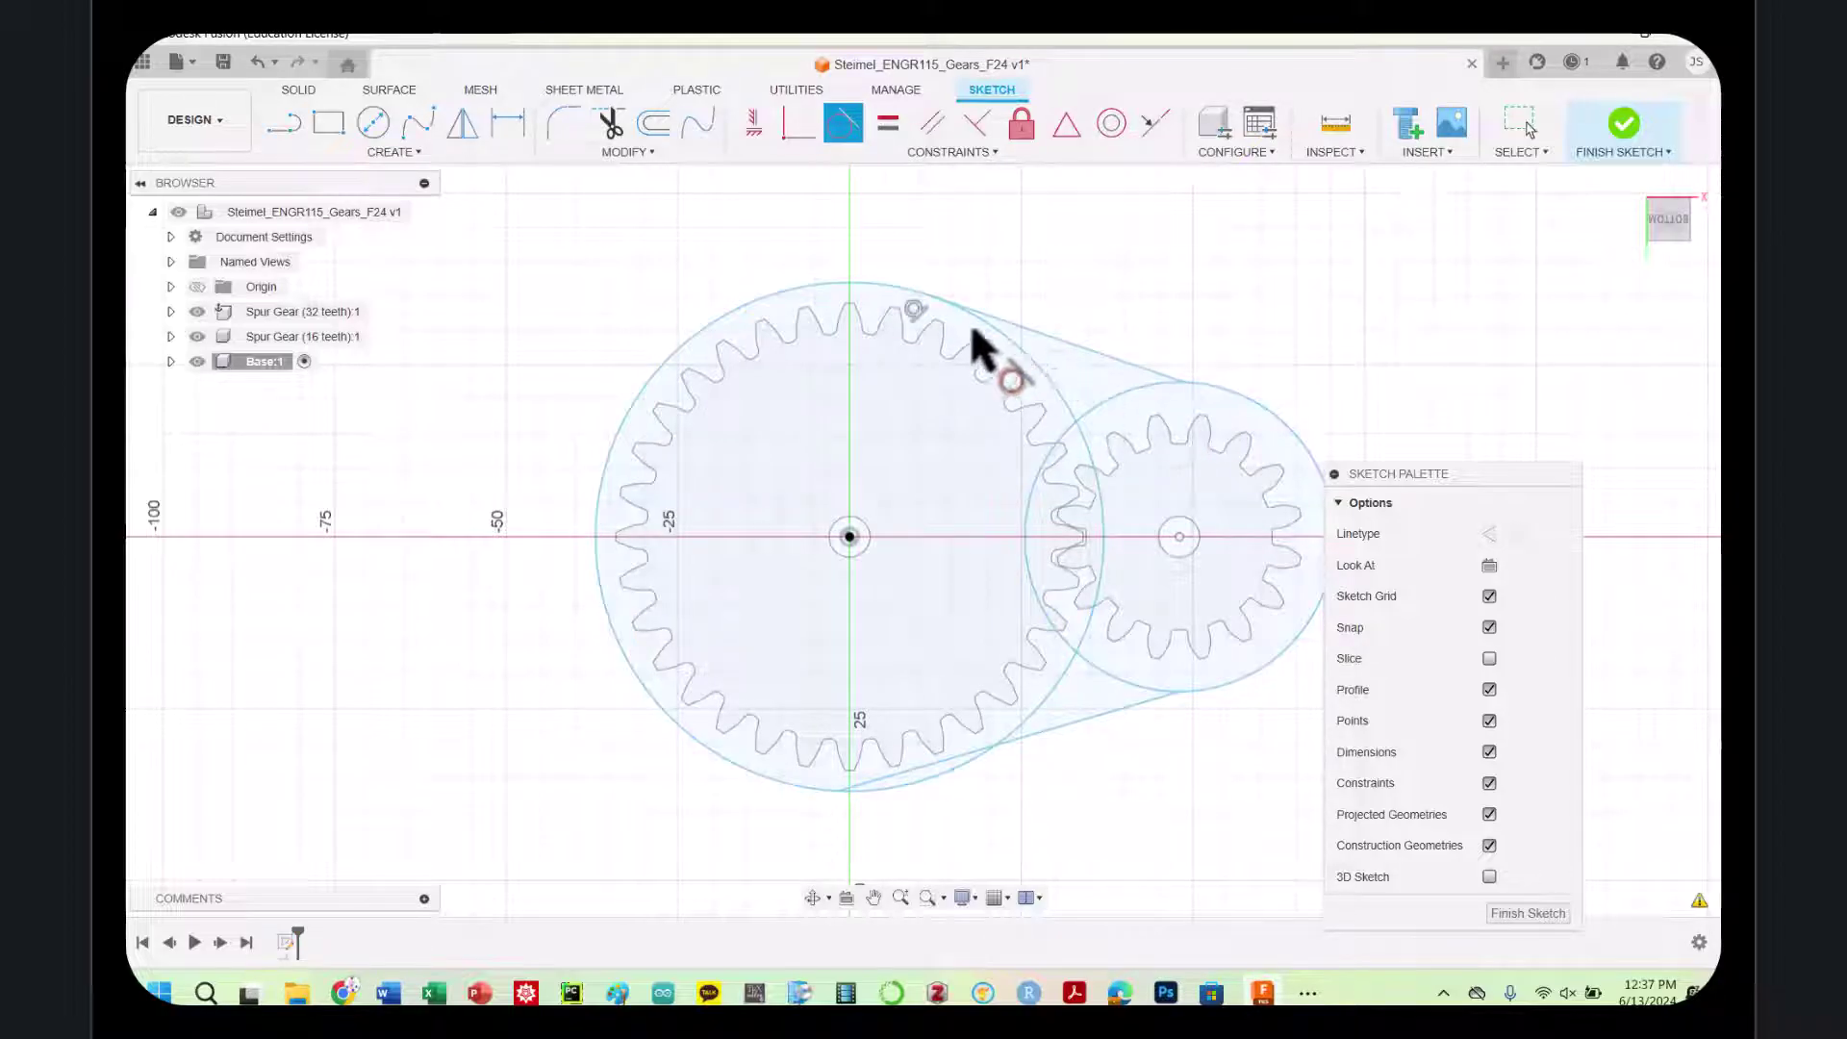
left_click(1162, 383)
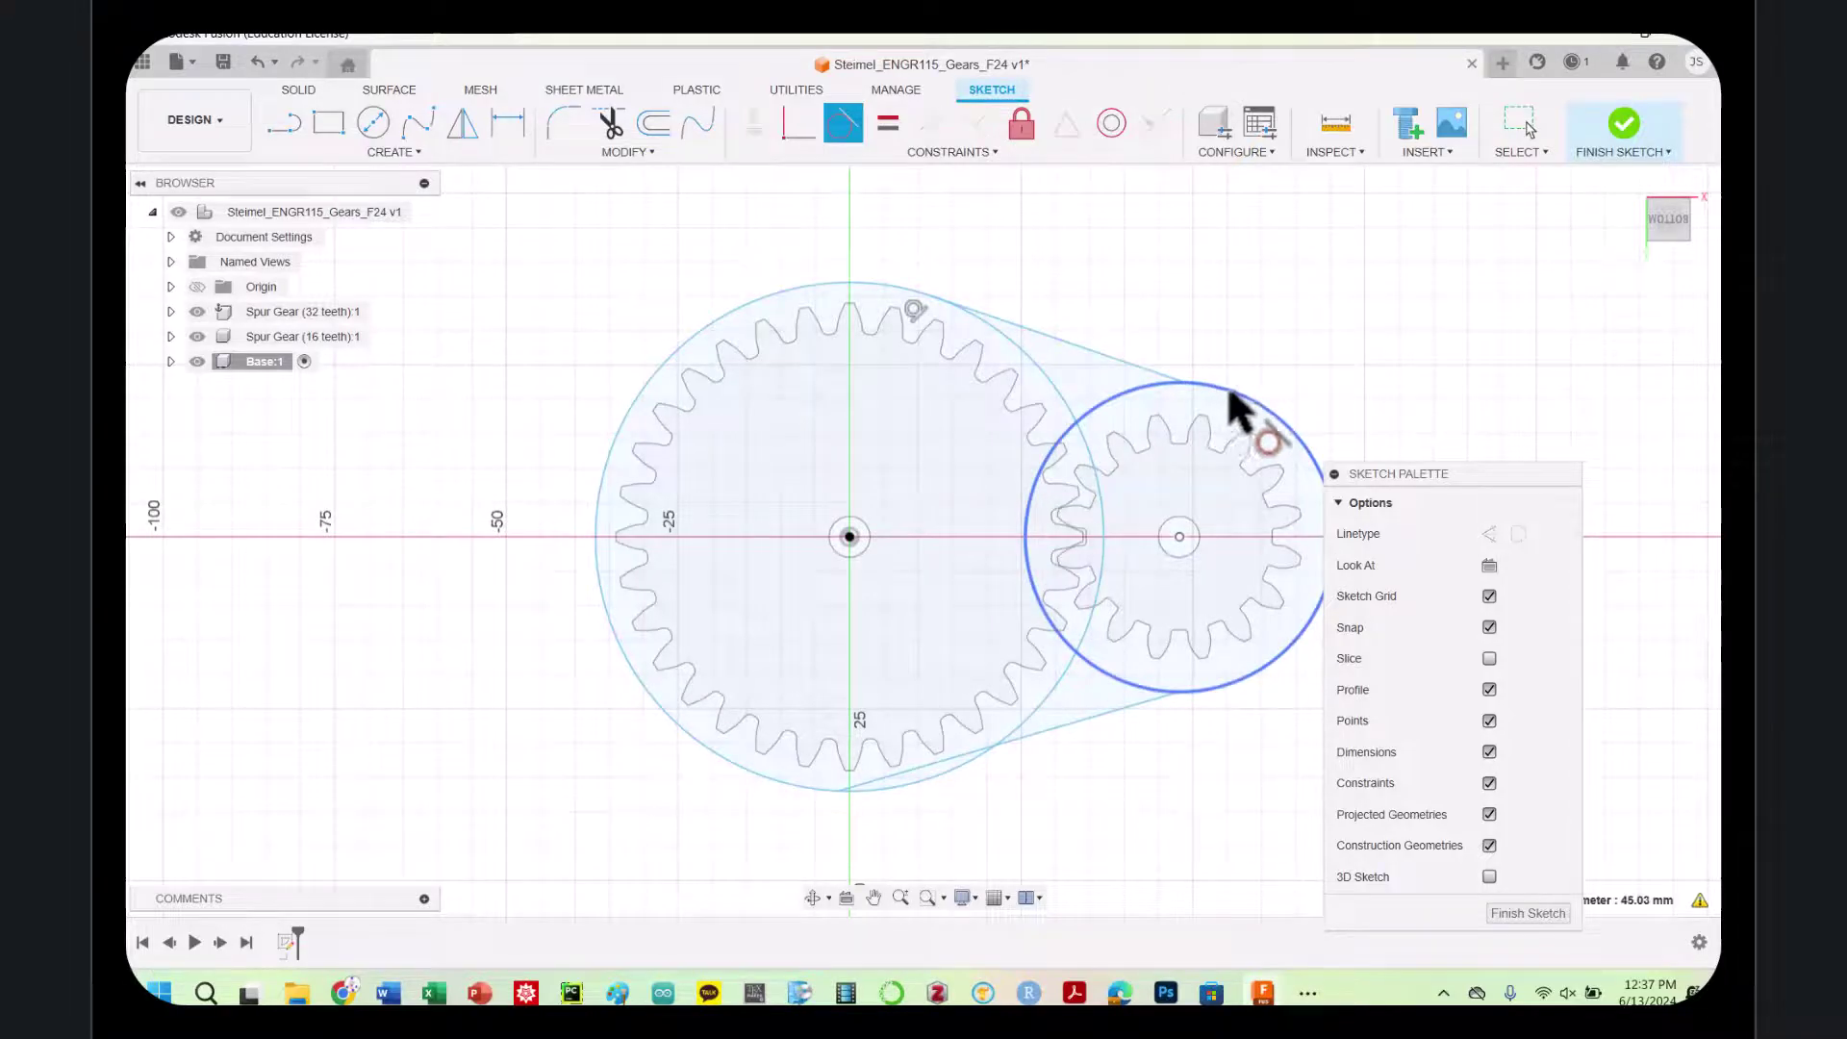
left_click(1166, 386)
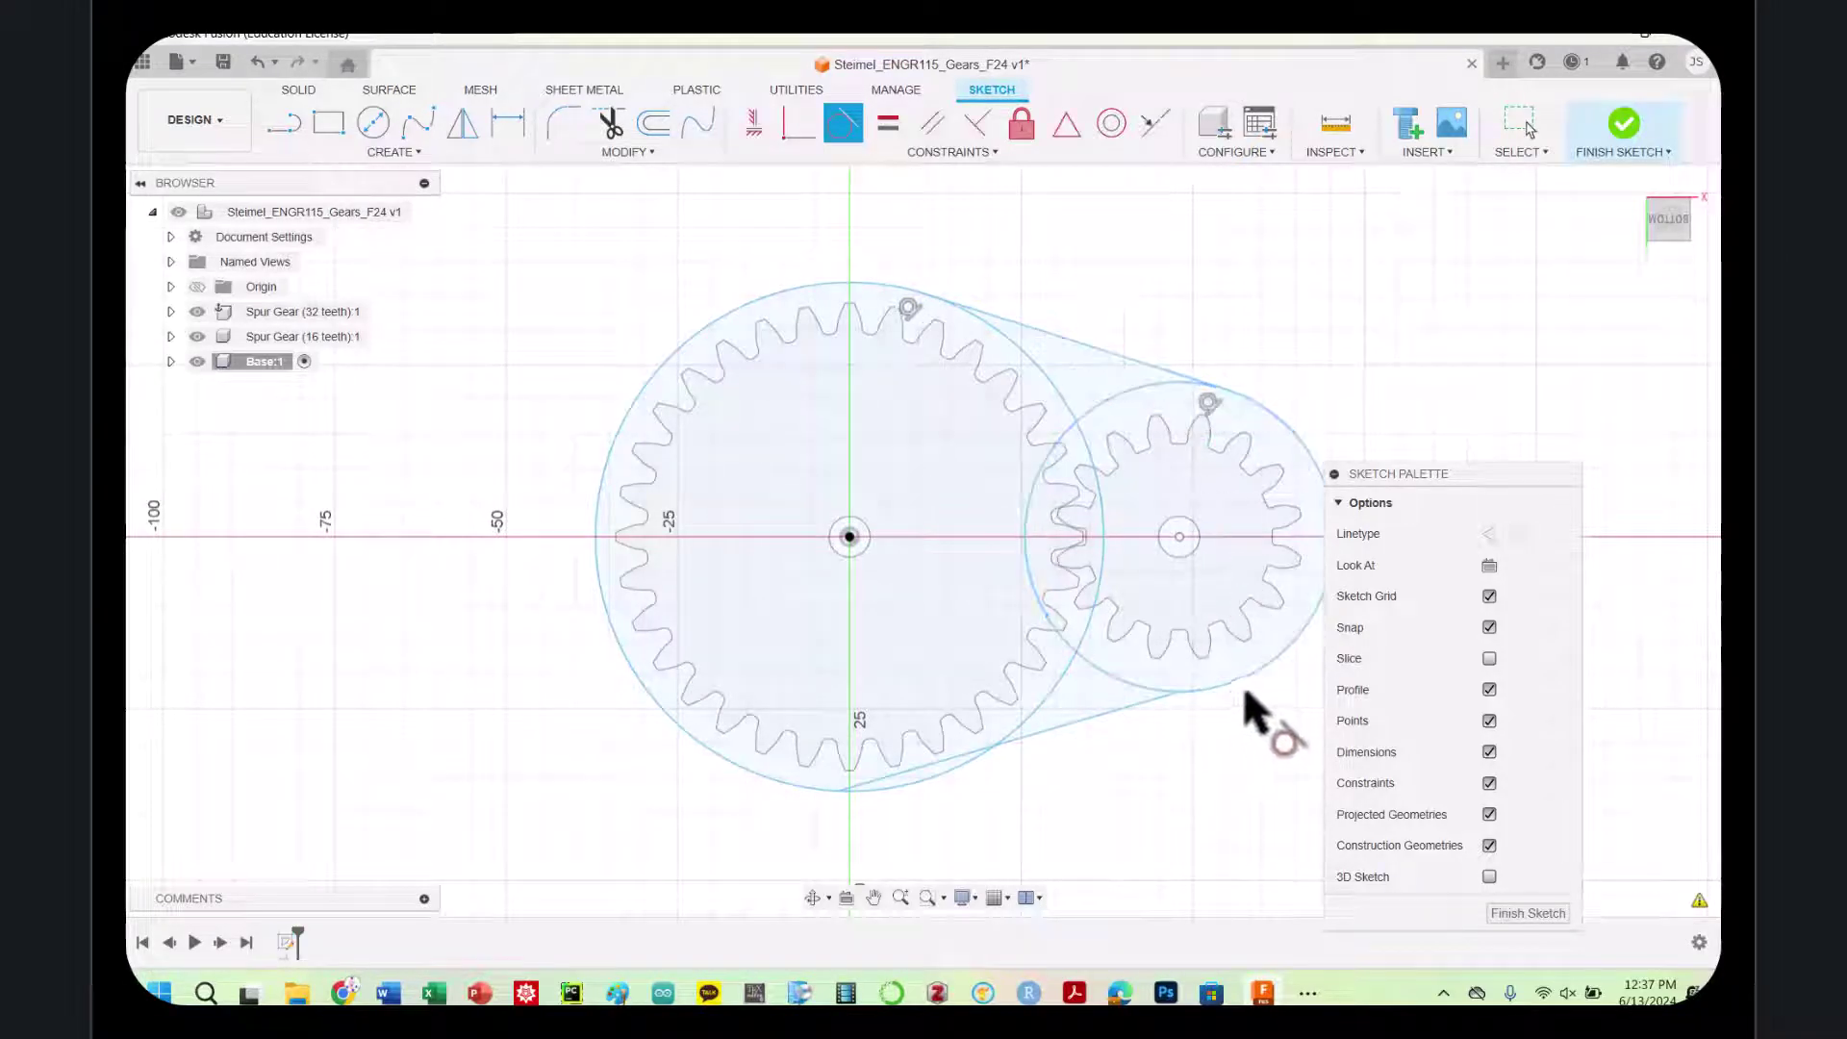
left_click(1245, 683)
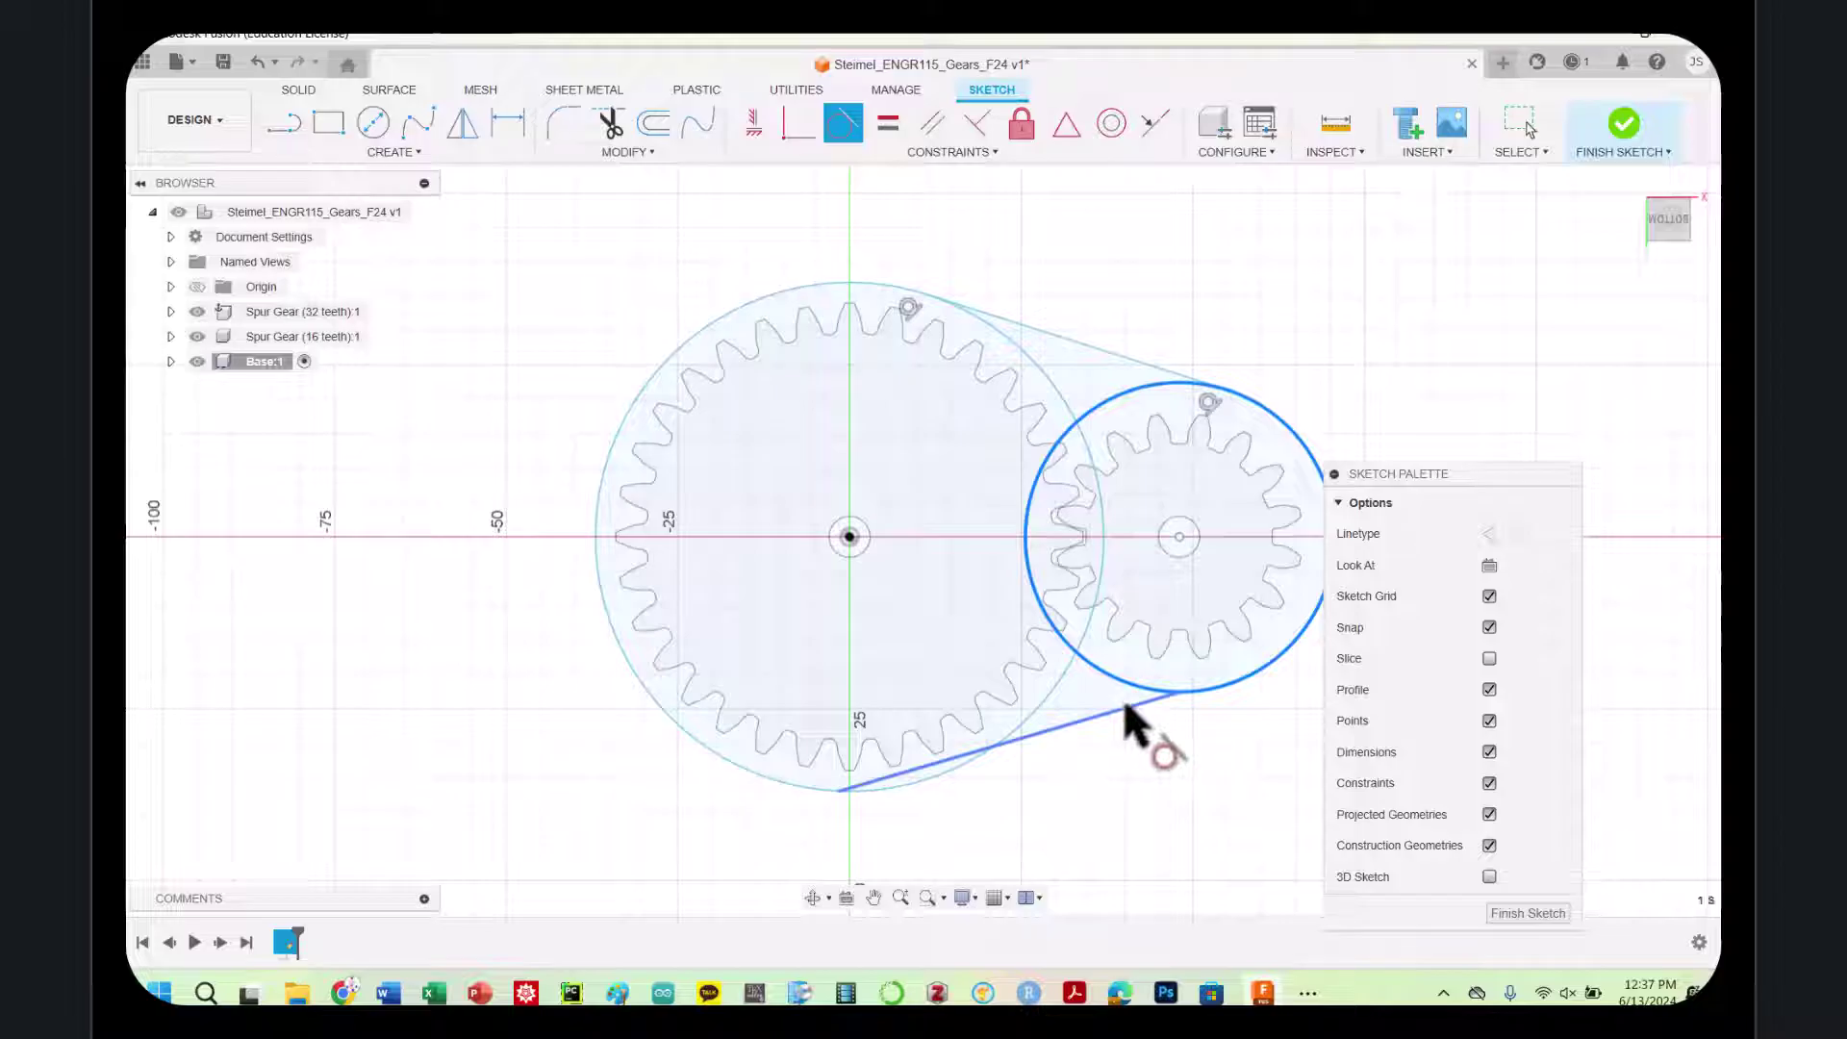
left_click(1145, 722)
left_click(1022, 748)
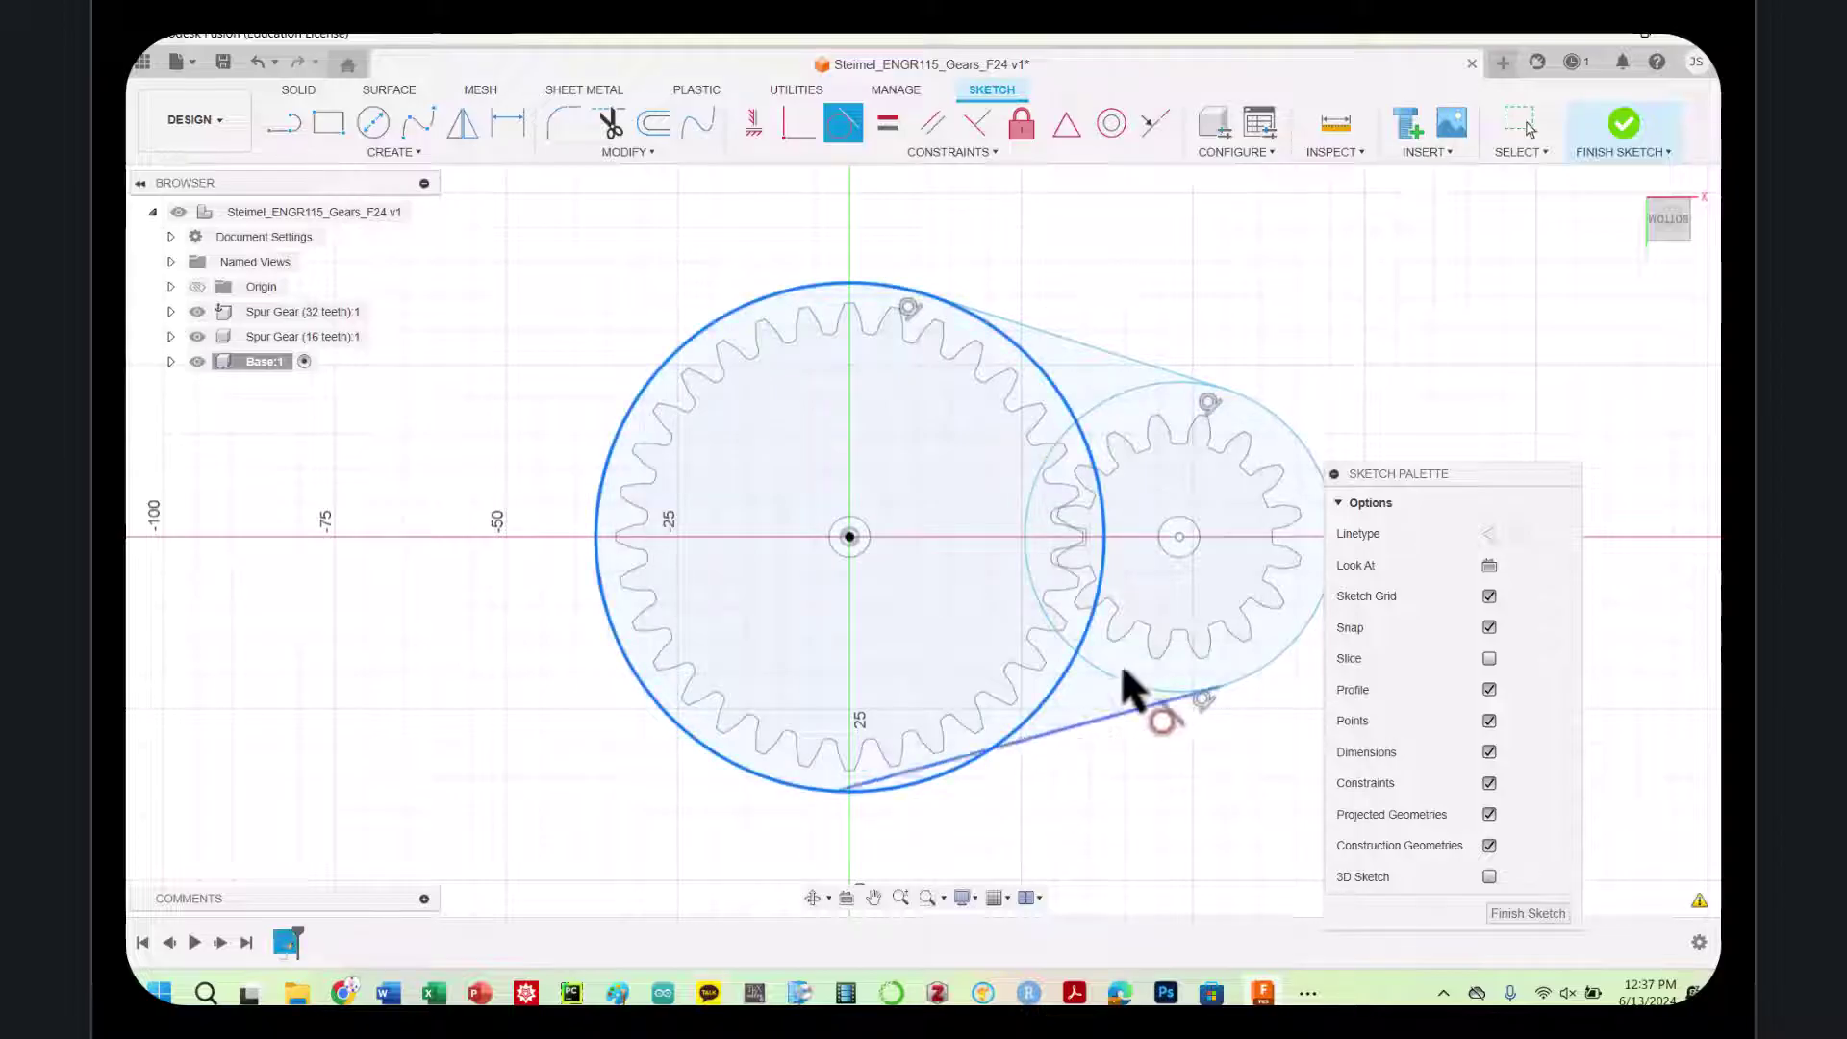
key("Escape")
left_click(289, 128)
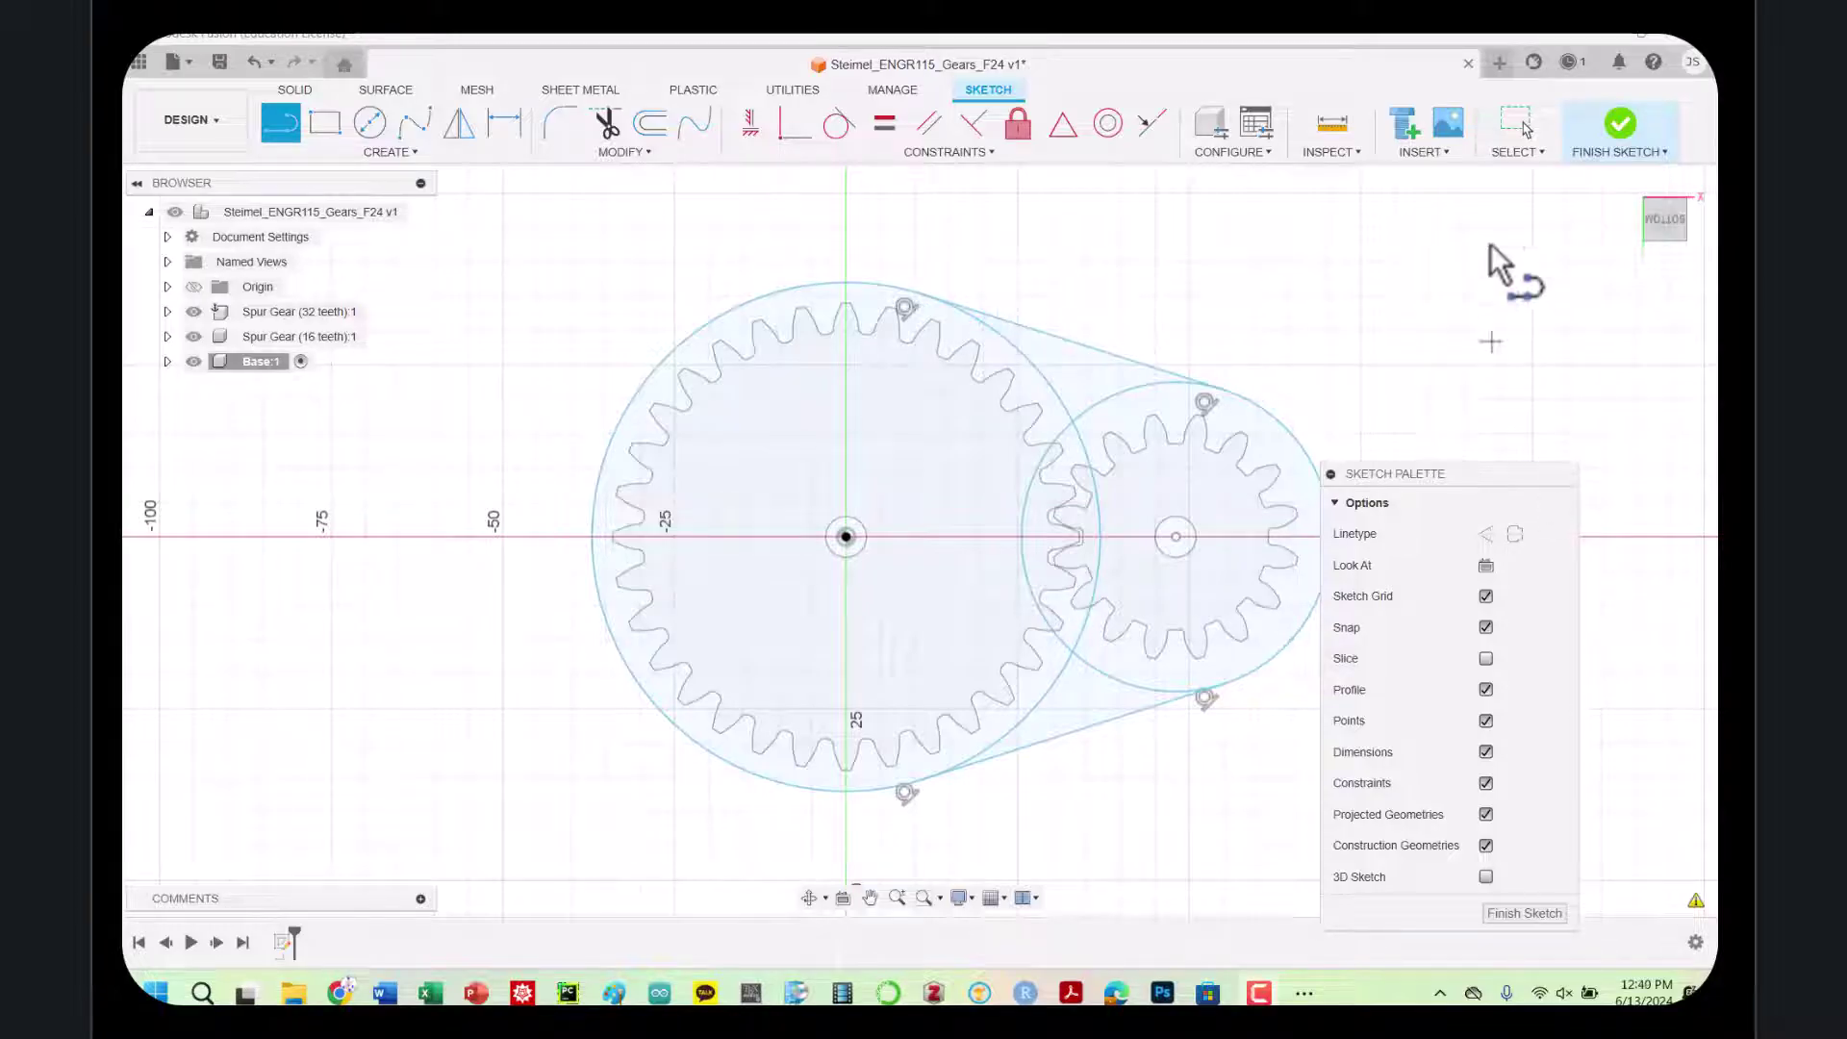
Draw and then delete a stray diagonal line across the gear sketch
left_click(1518, 154)
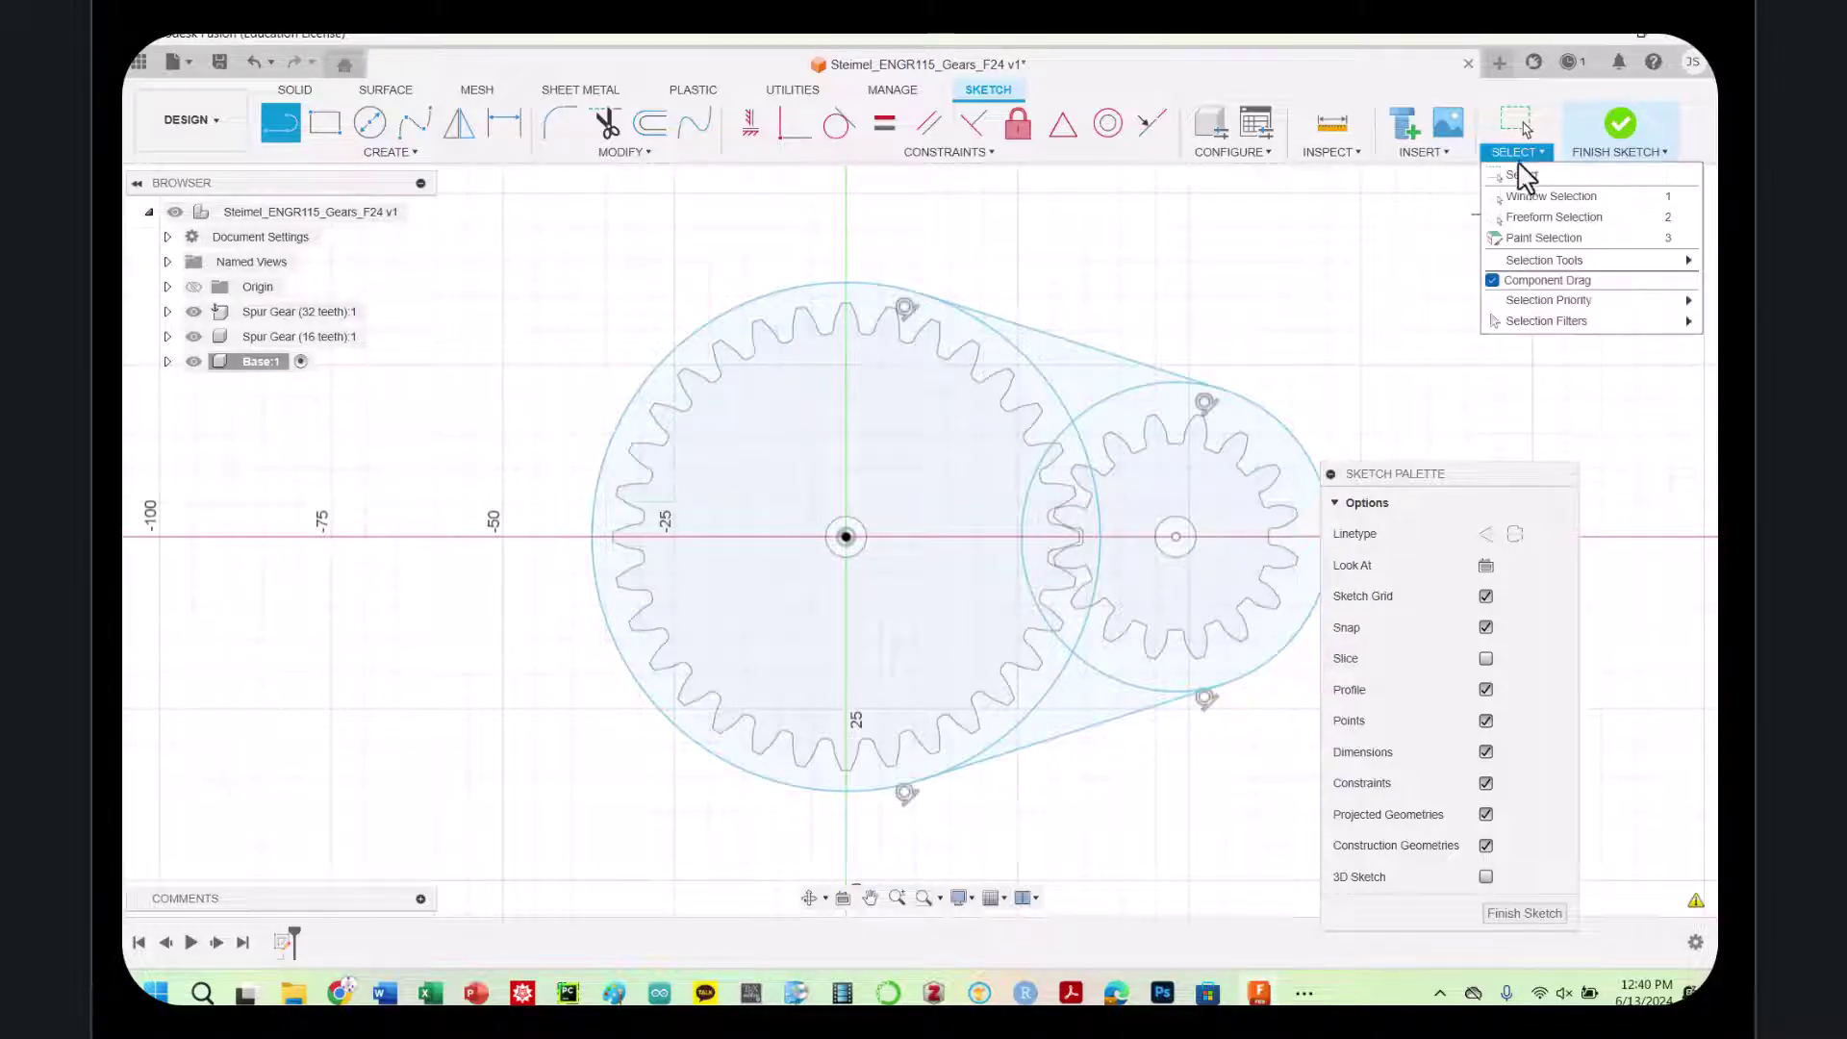
left_click(1528, 205)
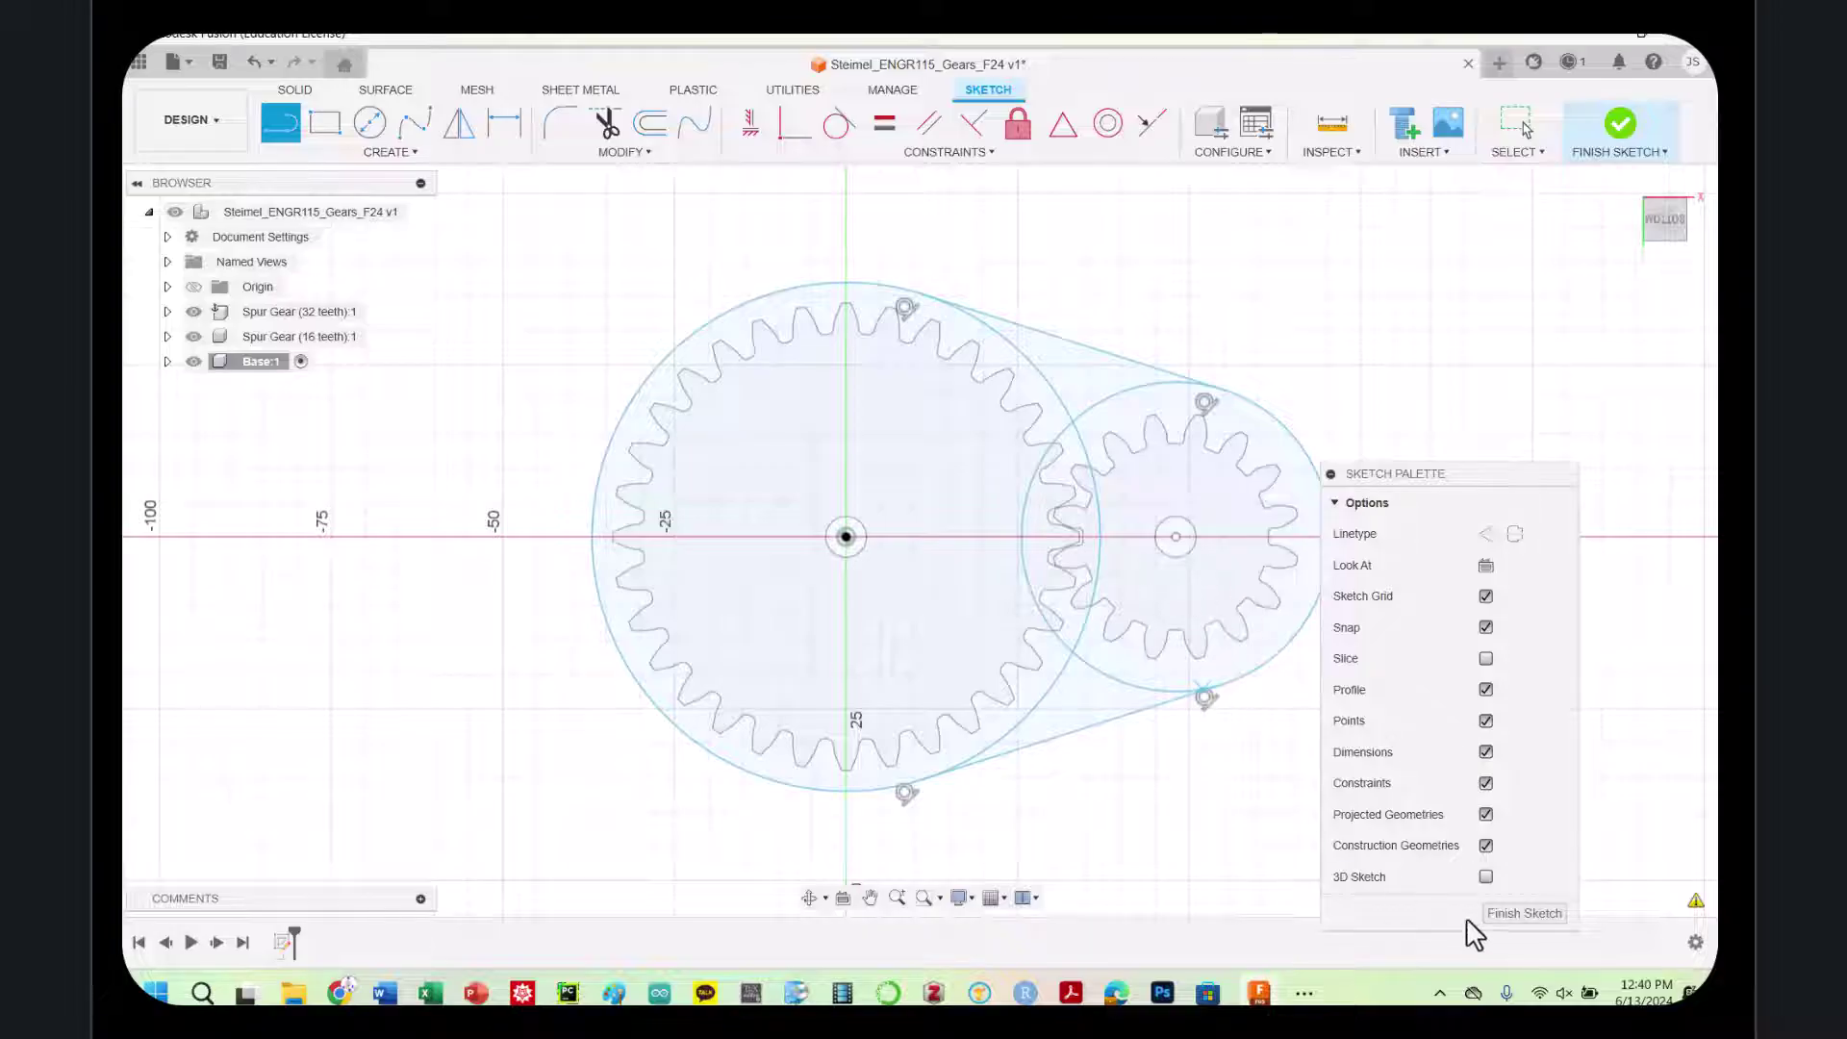
left_click(516, 257)
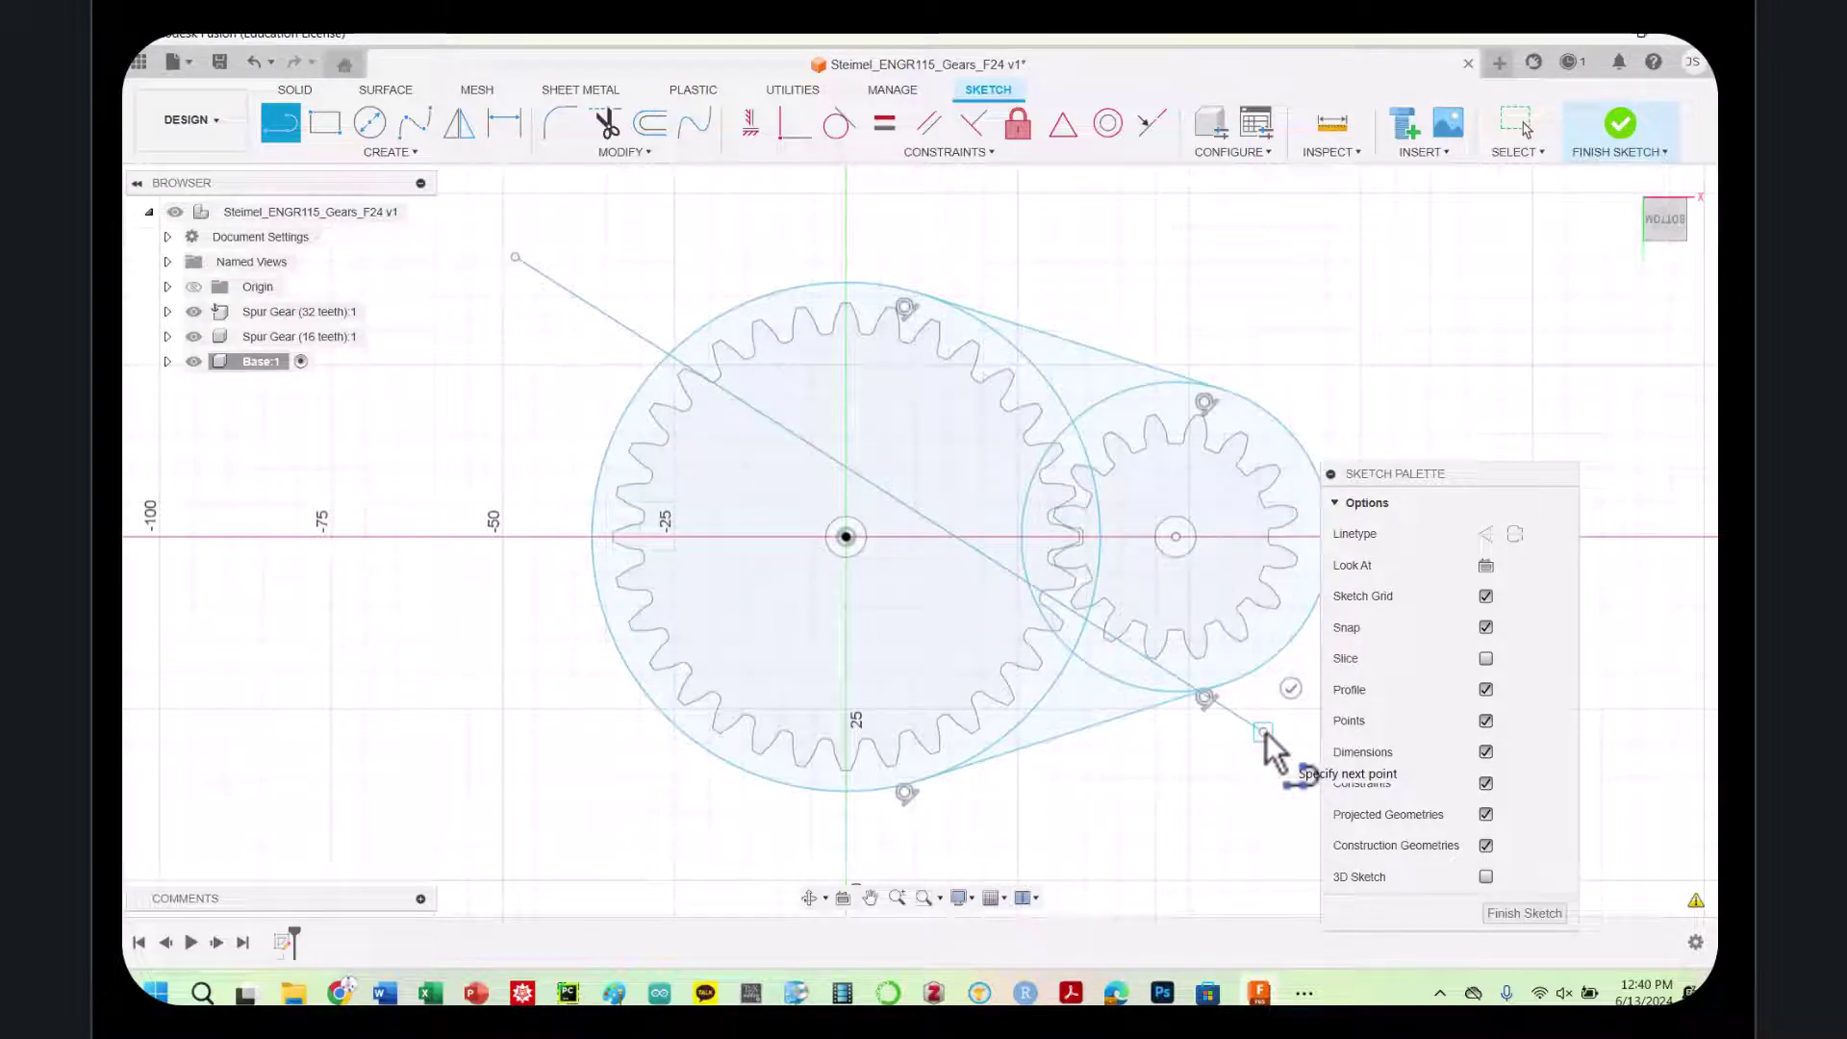
left_click(1264, 732)
key("Escape")
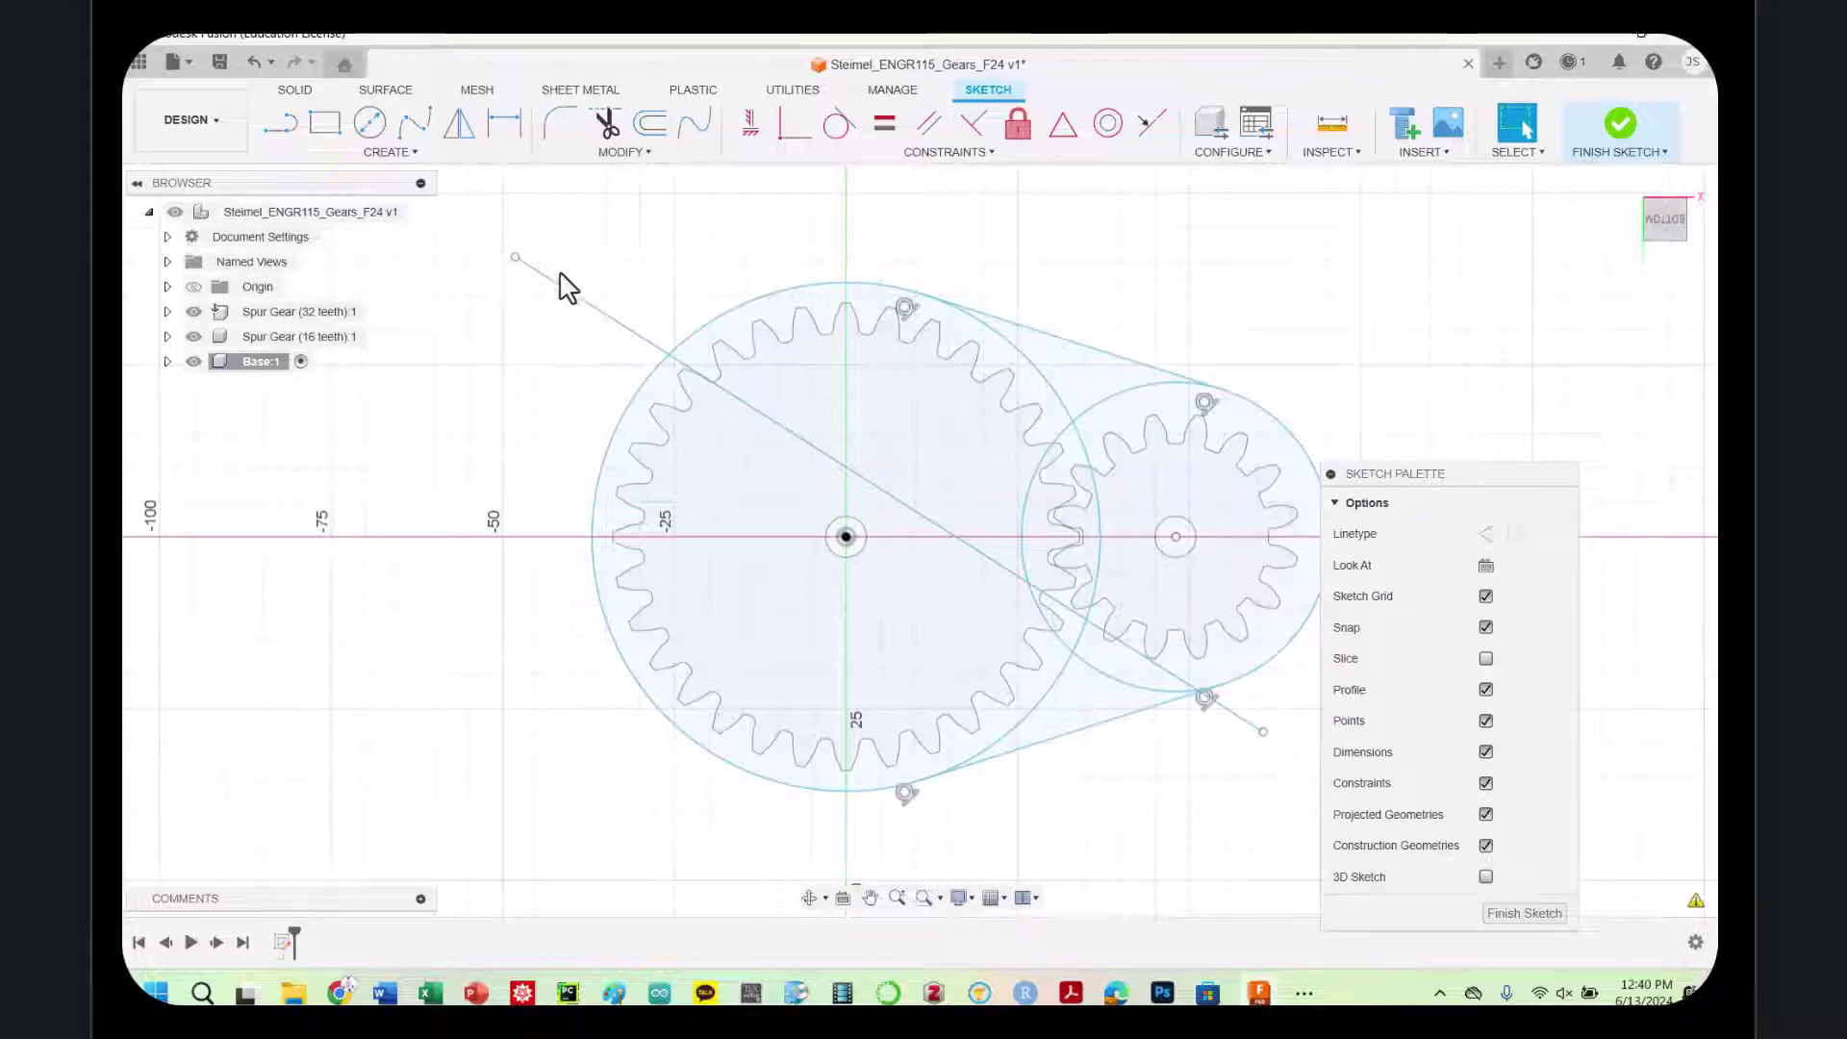
left_click(555, 283)
key("Delete")
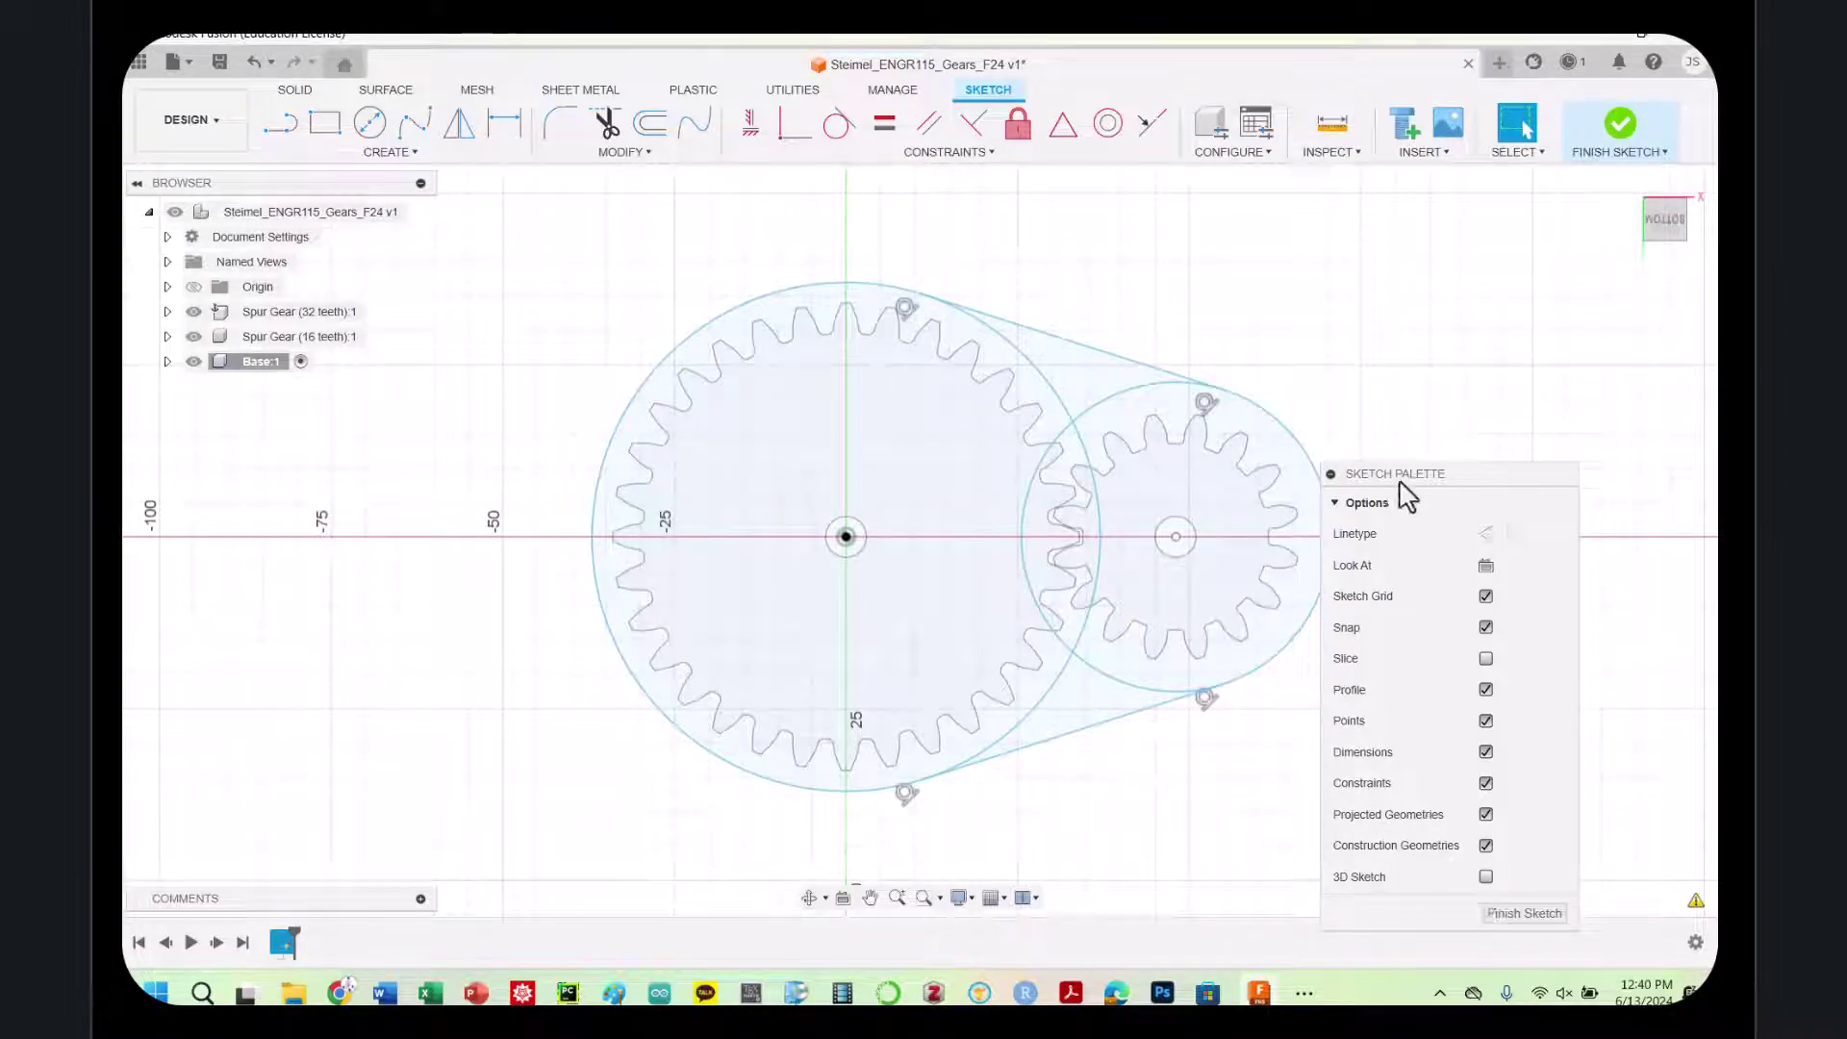
Move the Sketch Palette aside, finish the Base sketch, and window-select the gear and belt profiles
mouse_move(1405, 475)
left_mouse_down()
mouse_move(1530, 474)
mouse_move(1540, 454)
left_mouse_up()
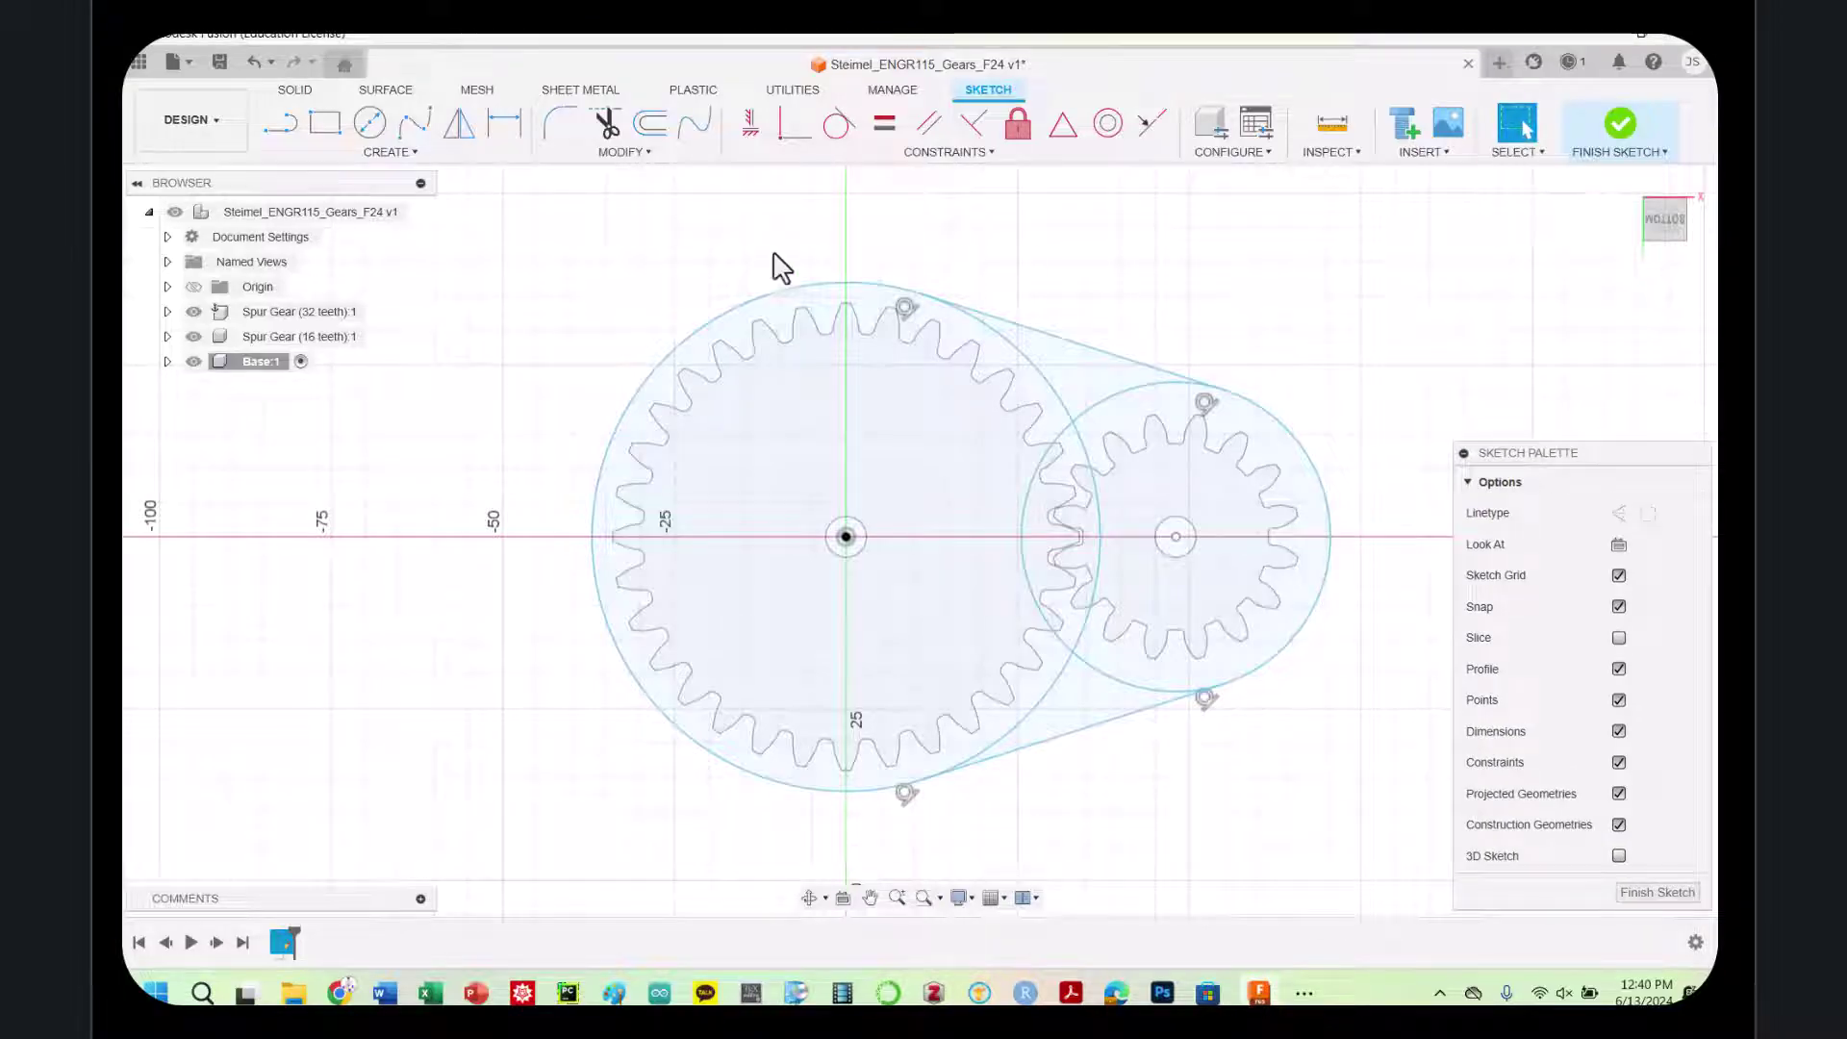
mouse_move(492, 268)
left_mouse_down()
mouse_move(1001, 705)
mouse_move(1320, 794)
mouse_move(1380, 844)
left_mouse_up()
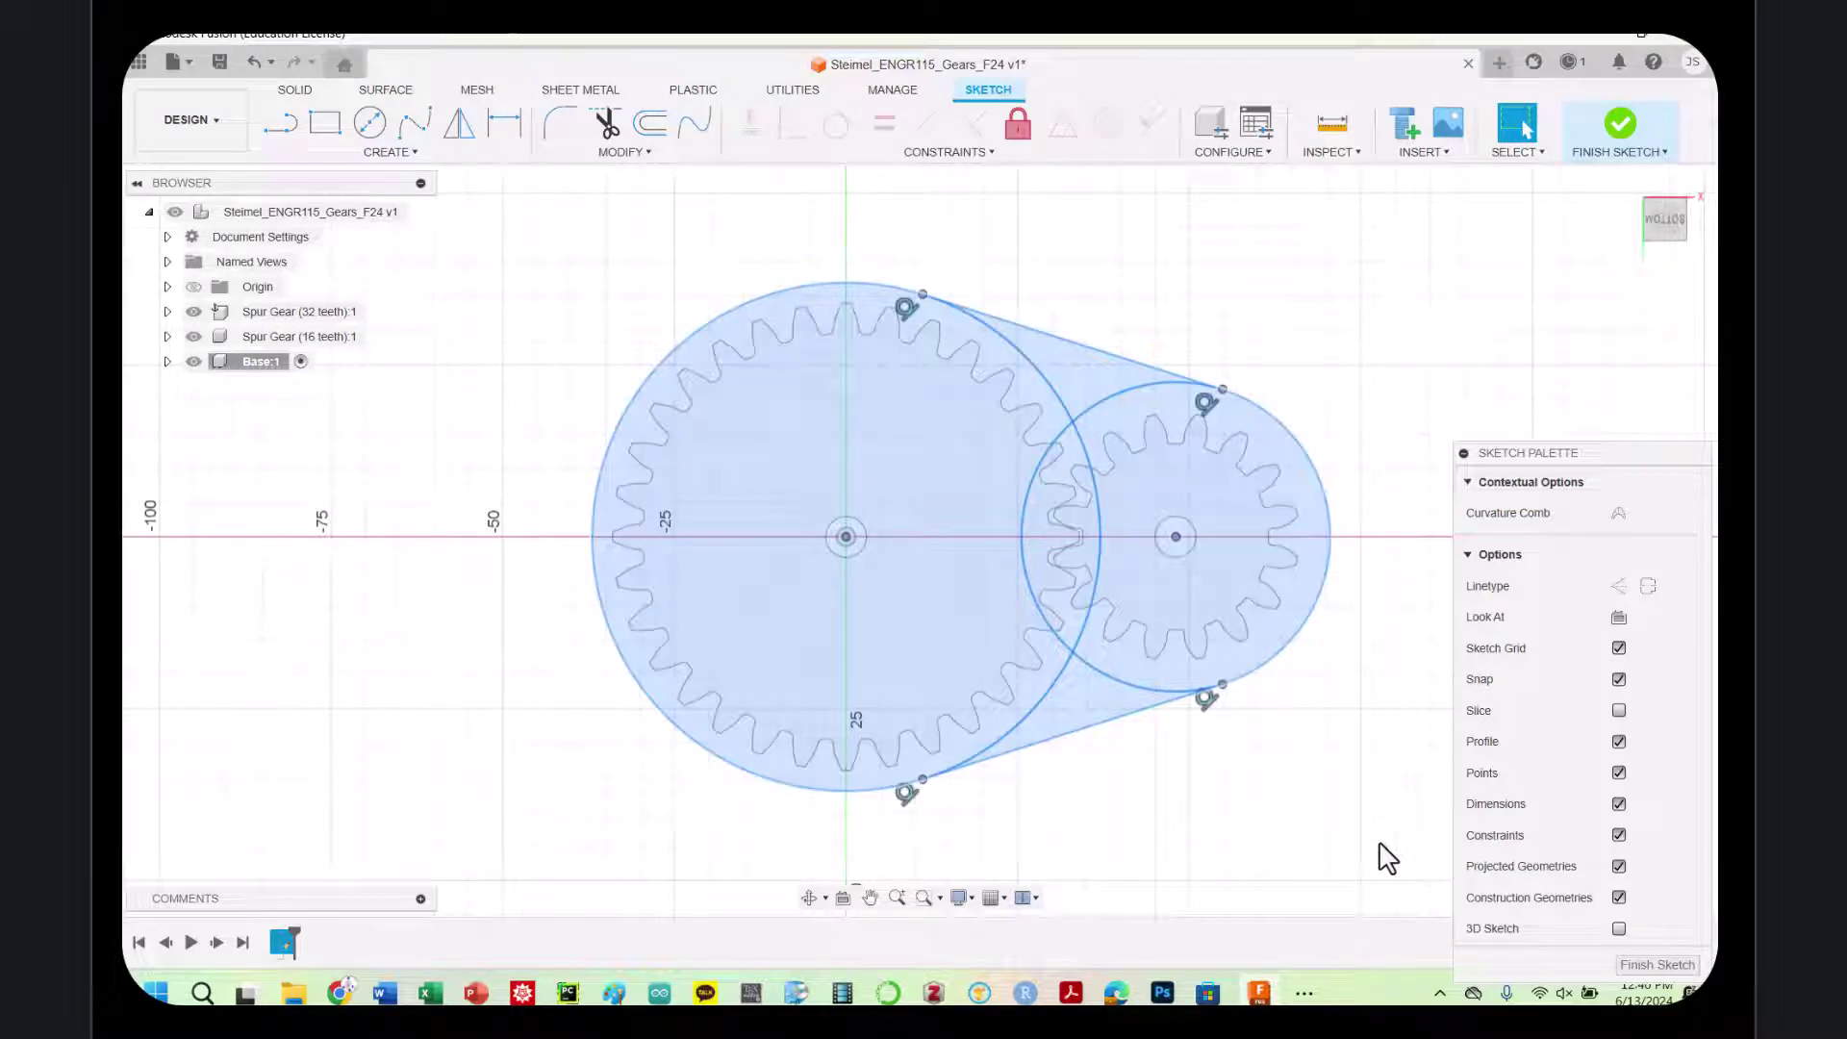
left_click(1636, 964)
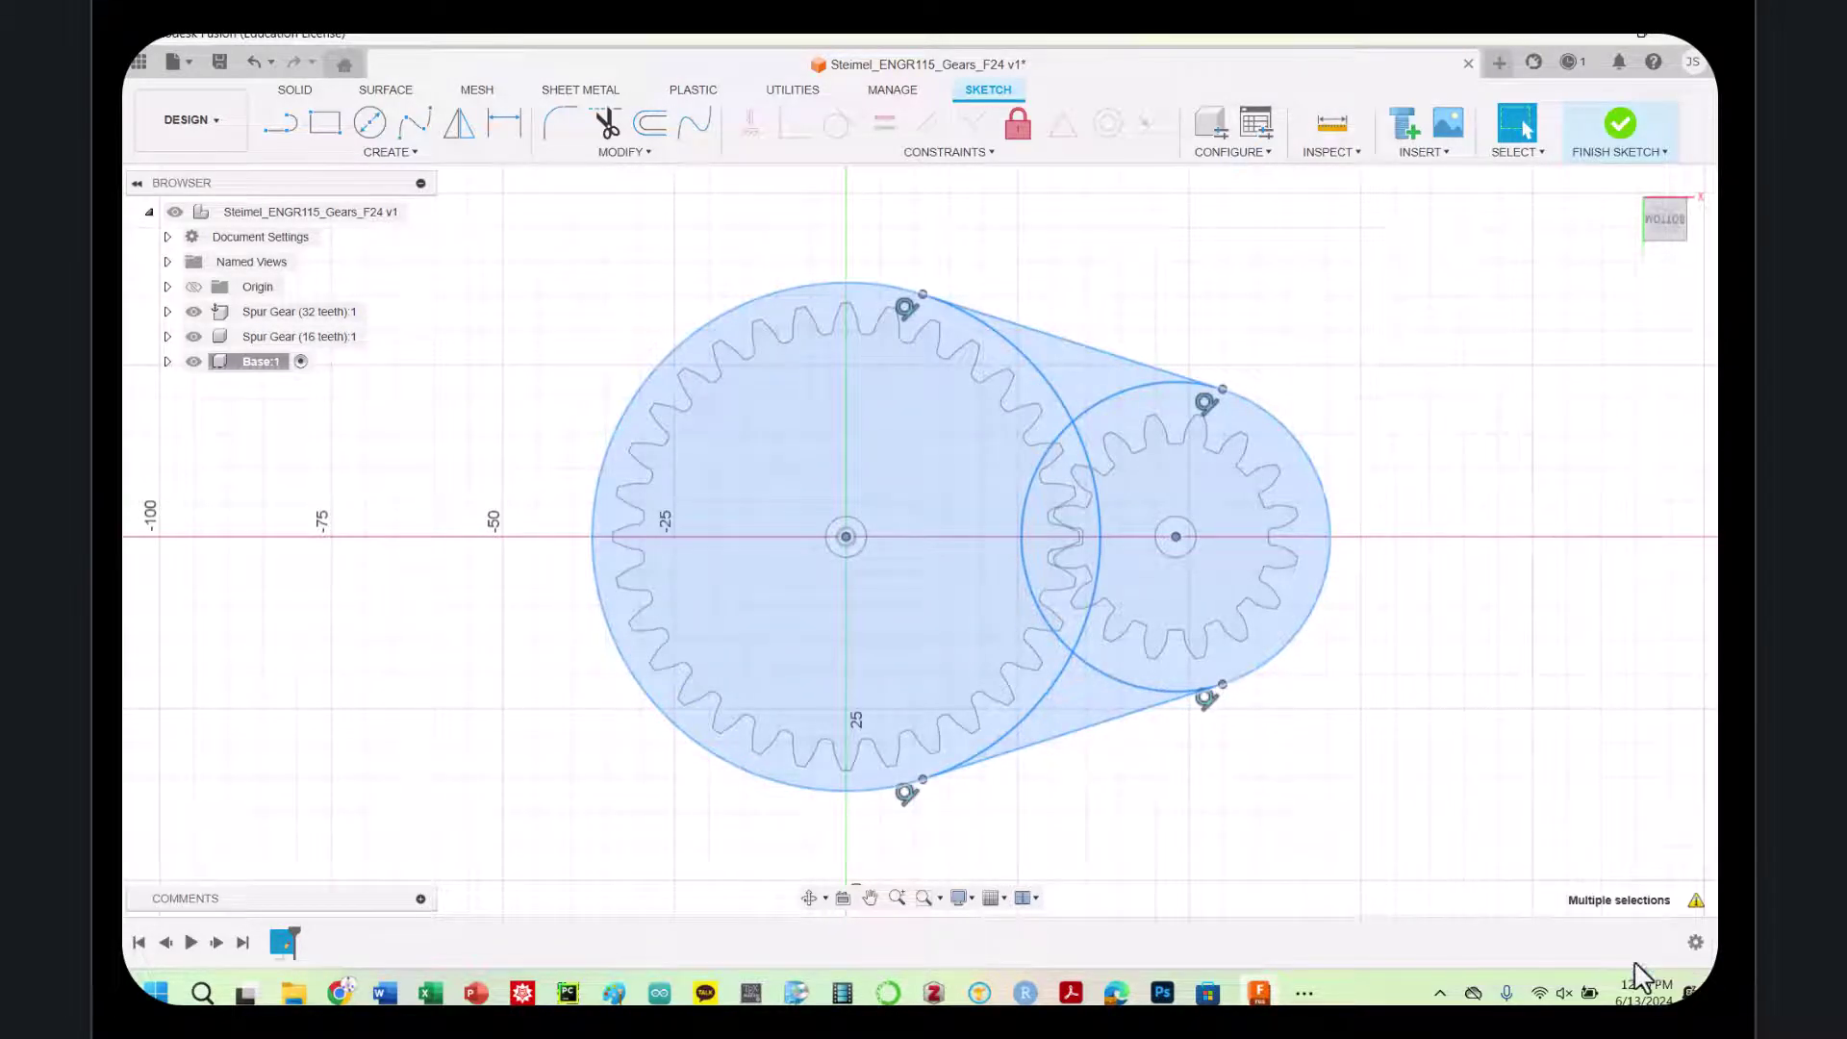
left_click_drag(504, 245, 1443, 842)
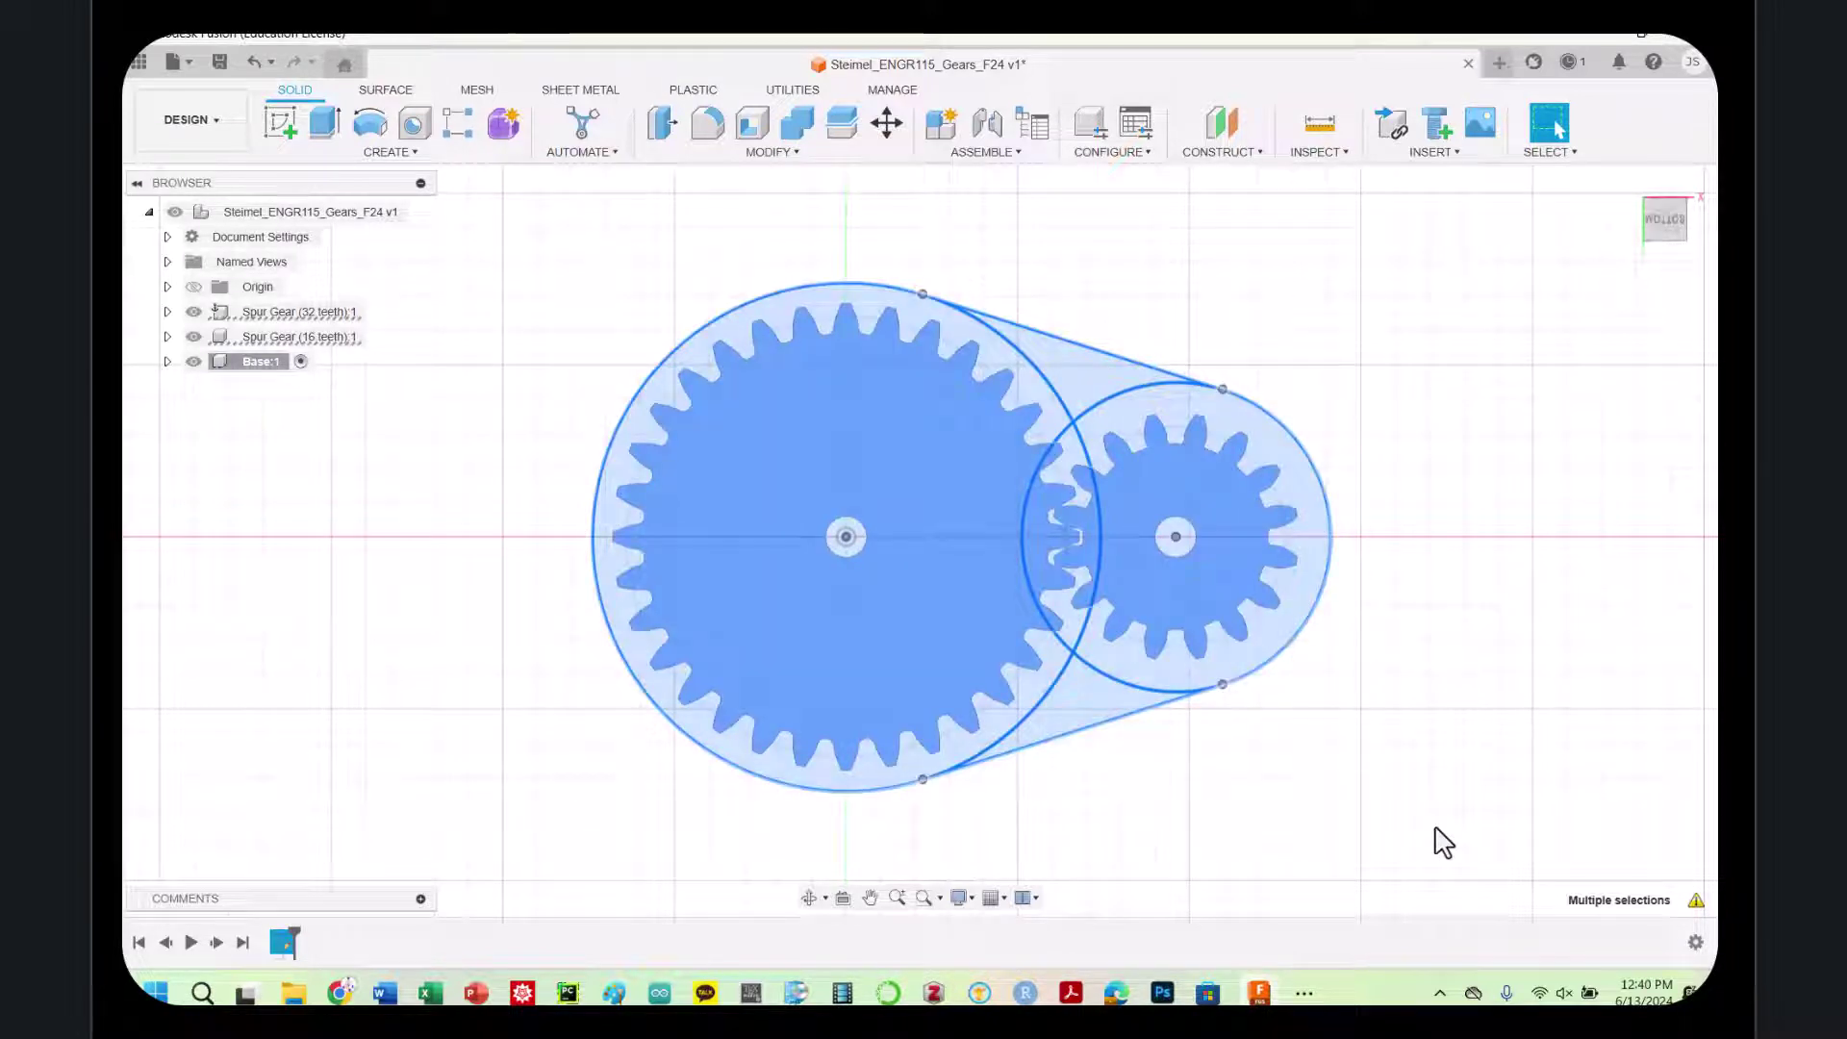
Begin extruding the selected profiles with Start set to Offset, then cancel
key("e")
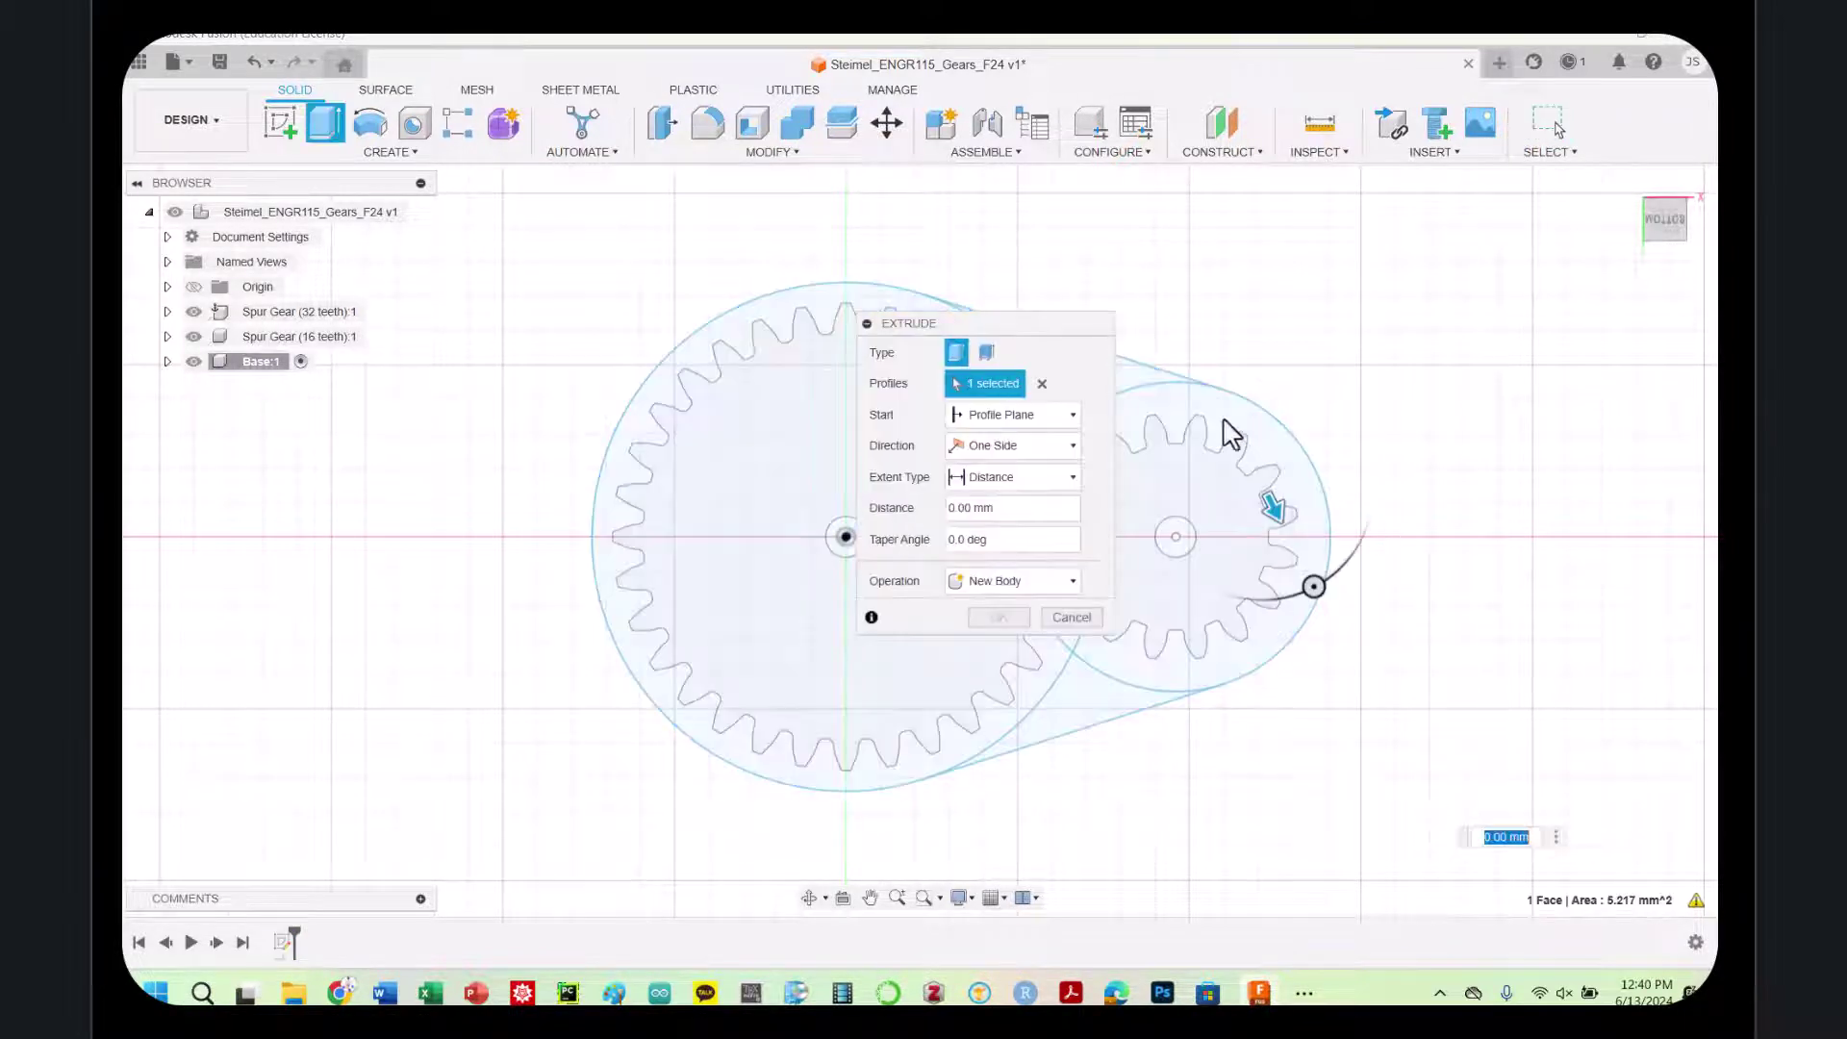
left_click_drag(1651, 219, 1663, 346)
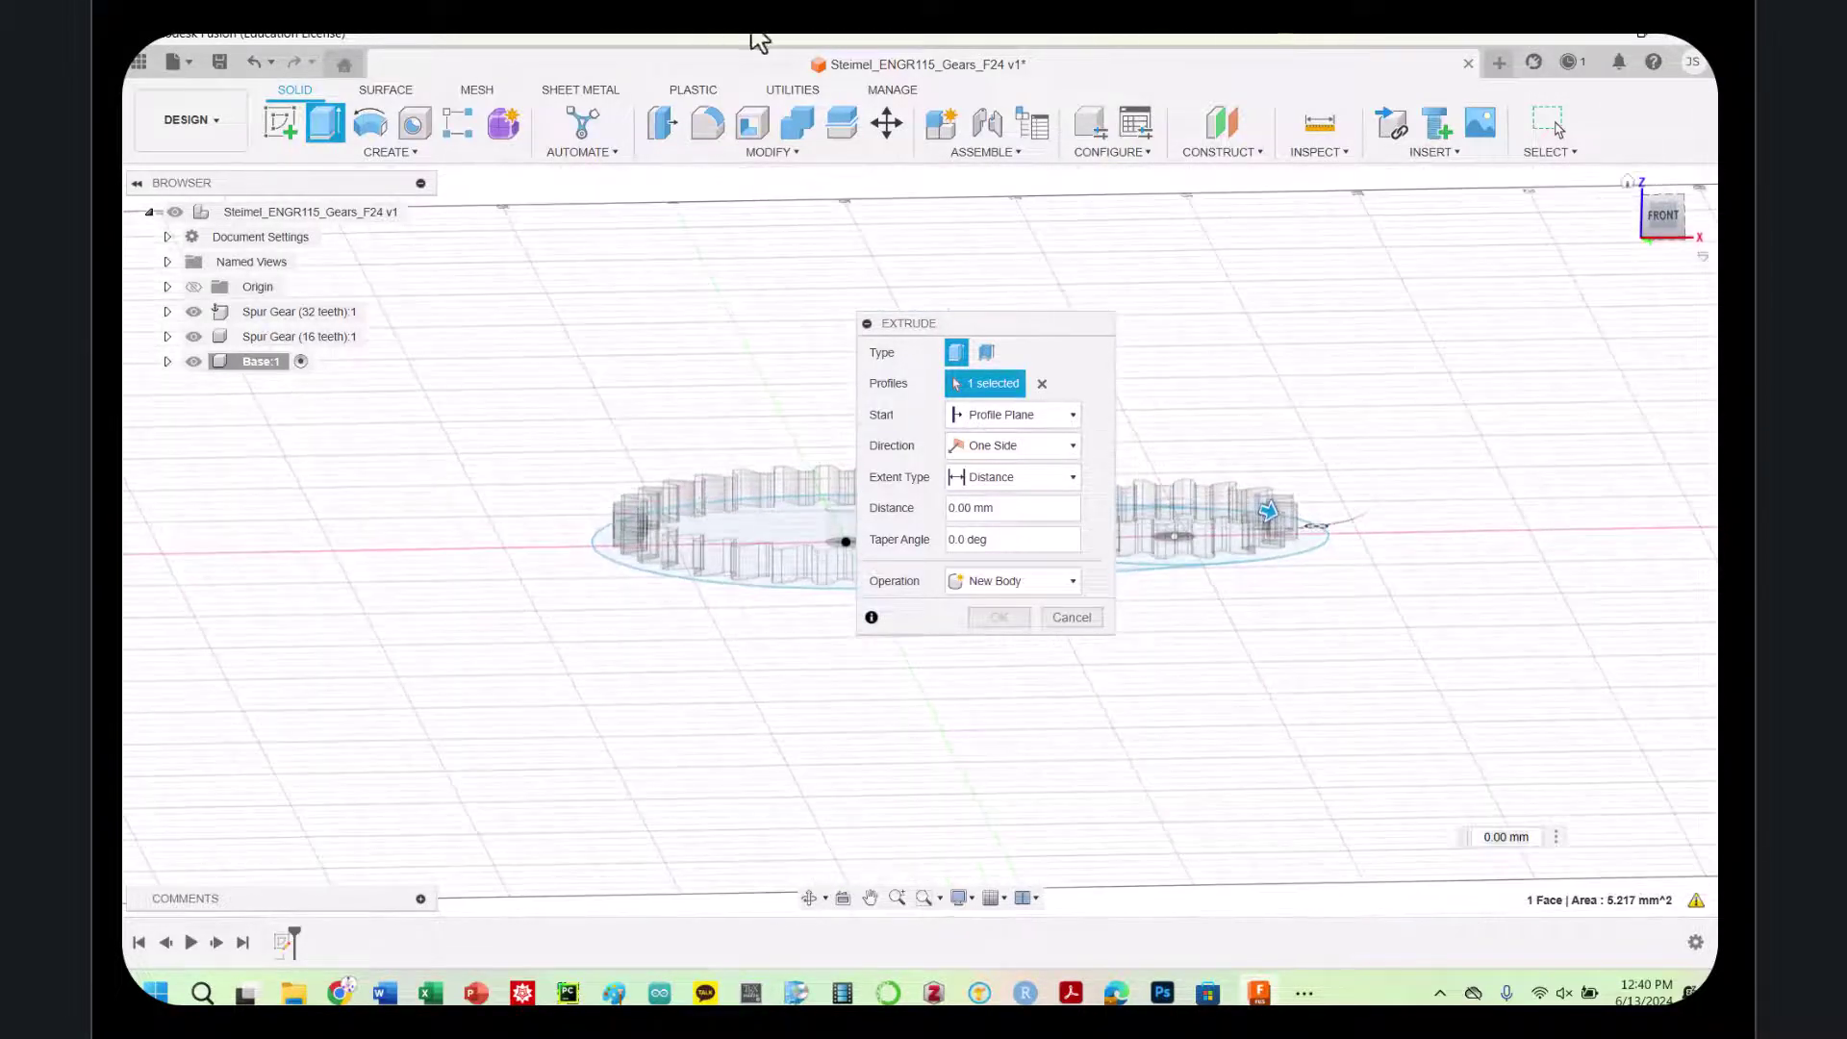
left_click_drag(928, 330, 412, 327)
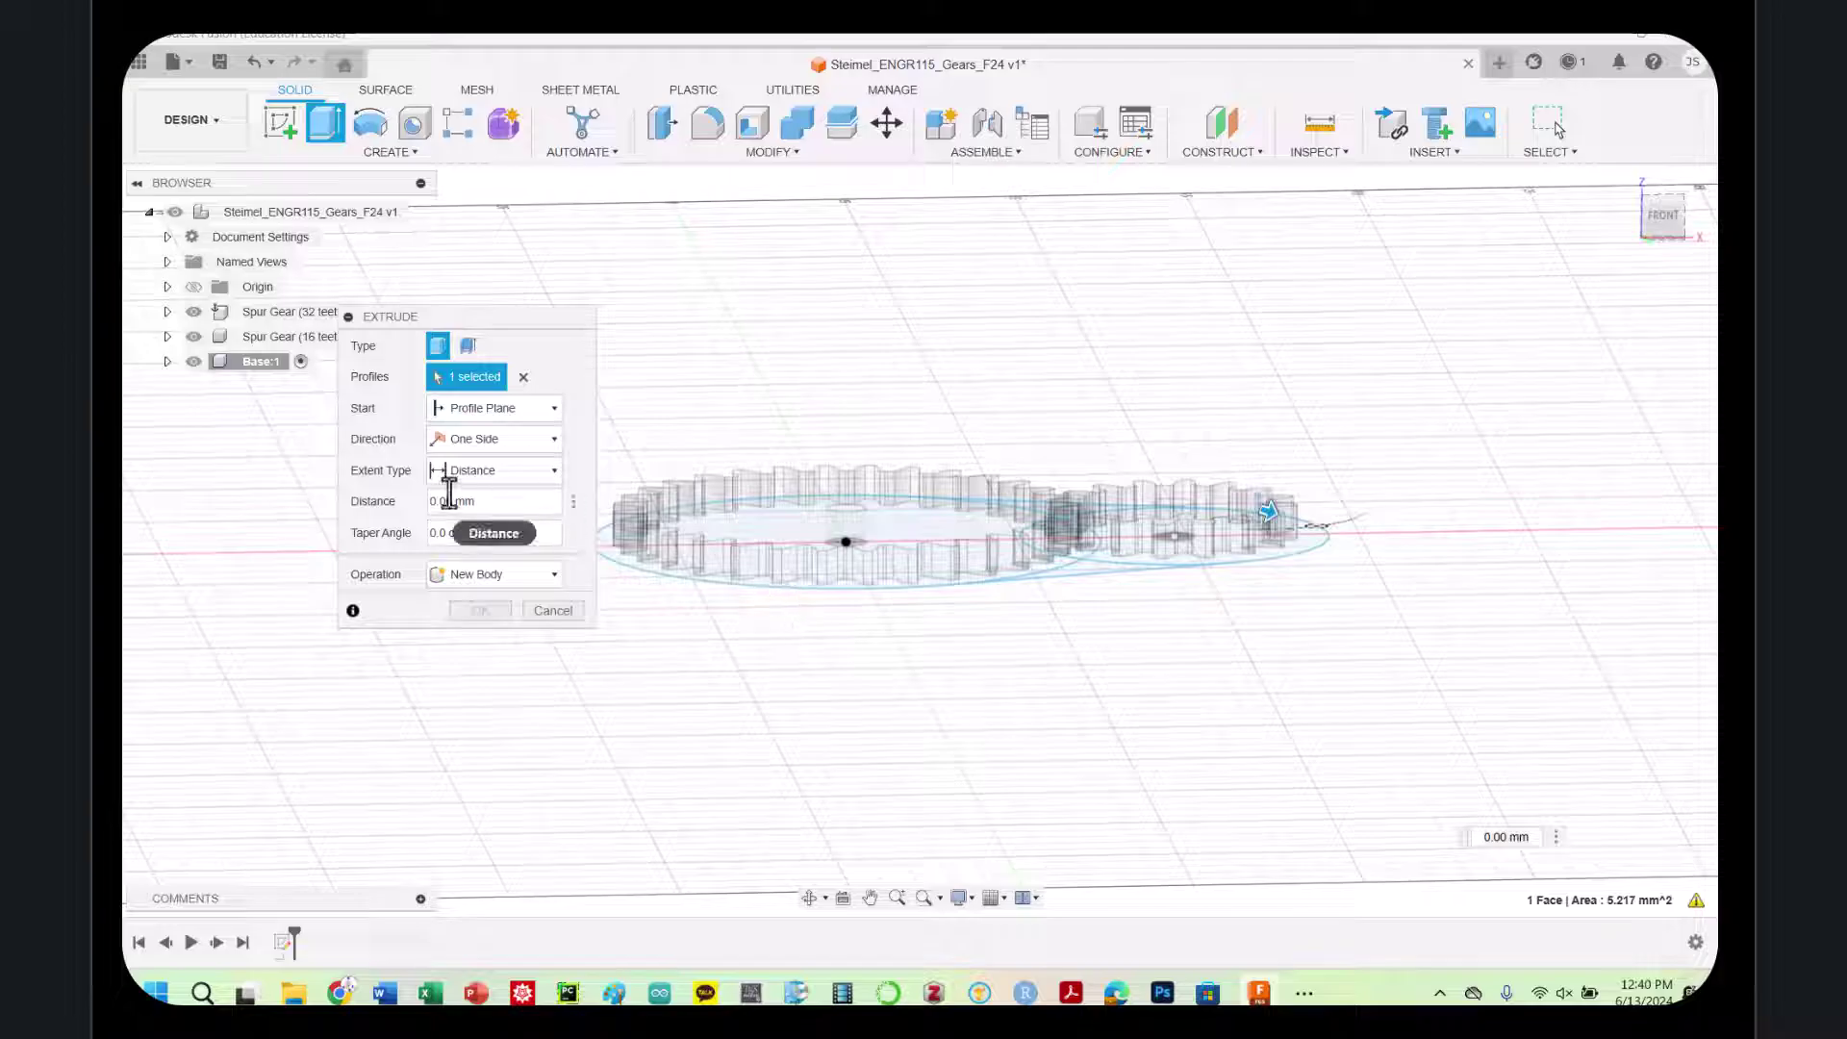
left_click(463, 433)
left_click(466, 406)
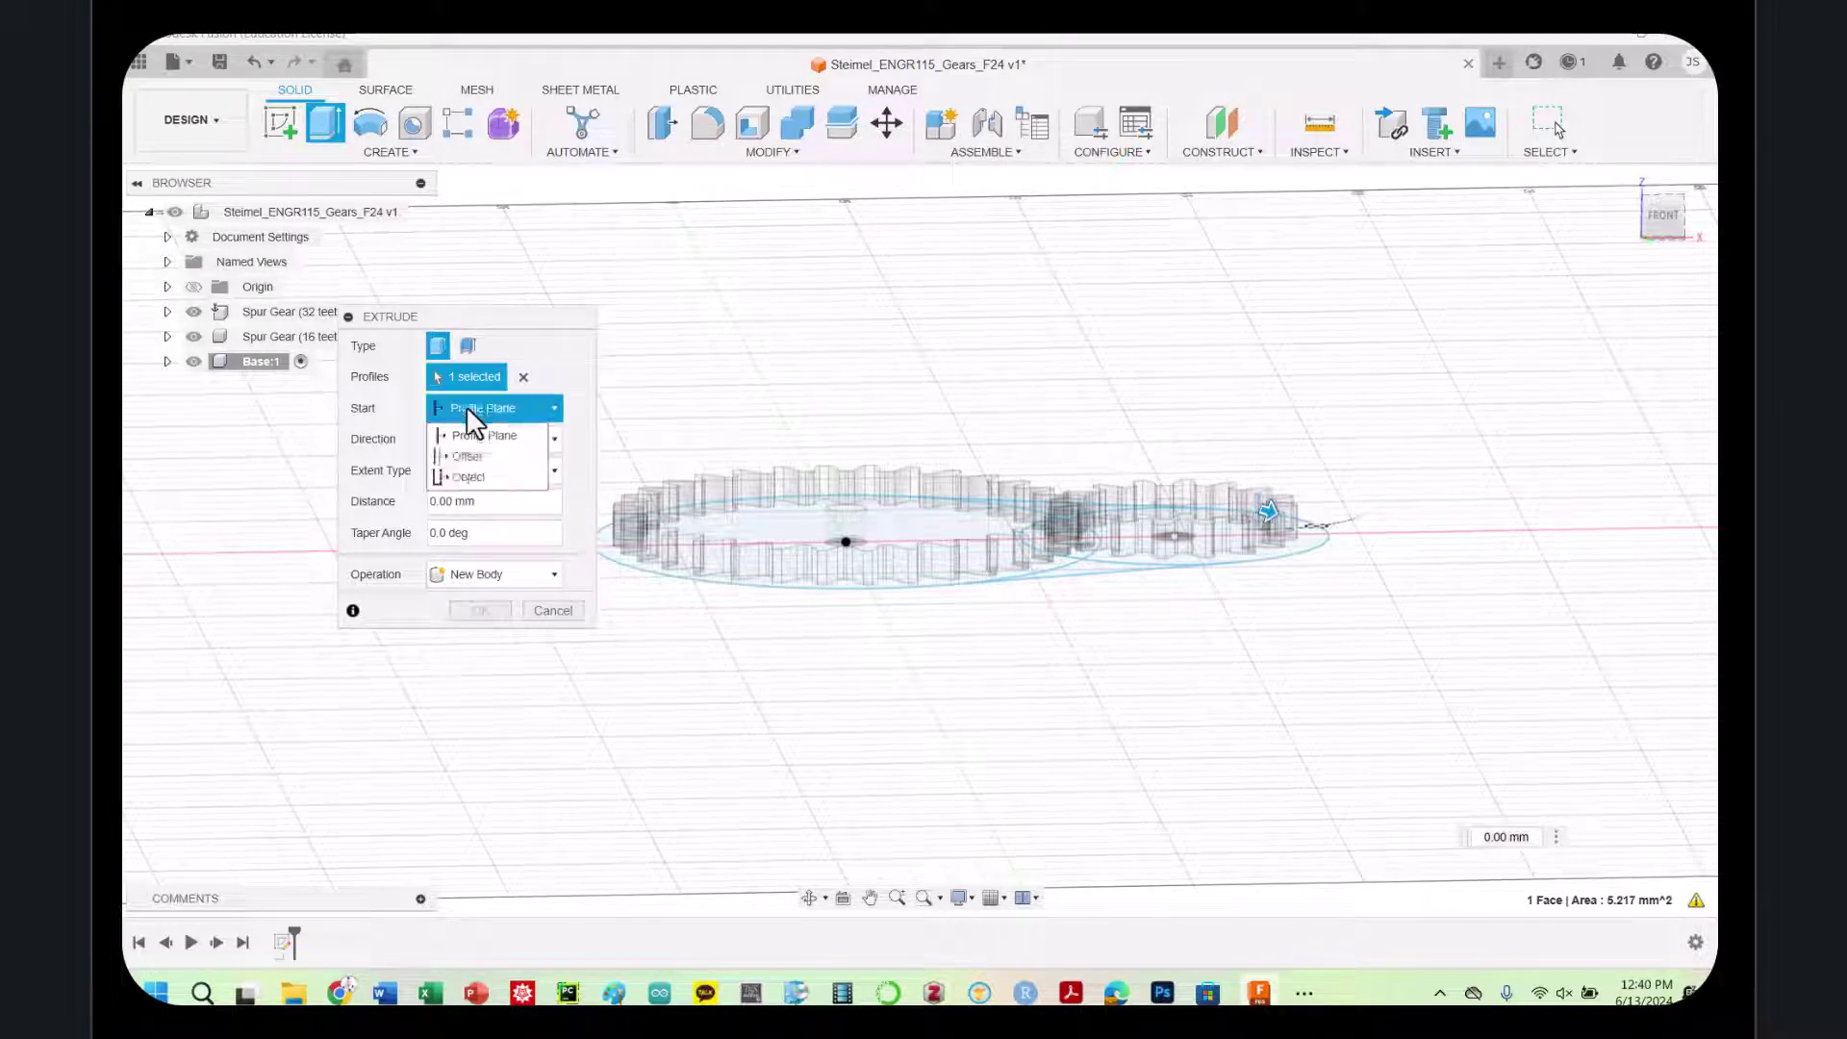
left_click(456, 452)
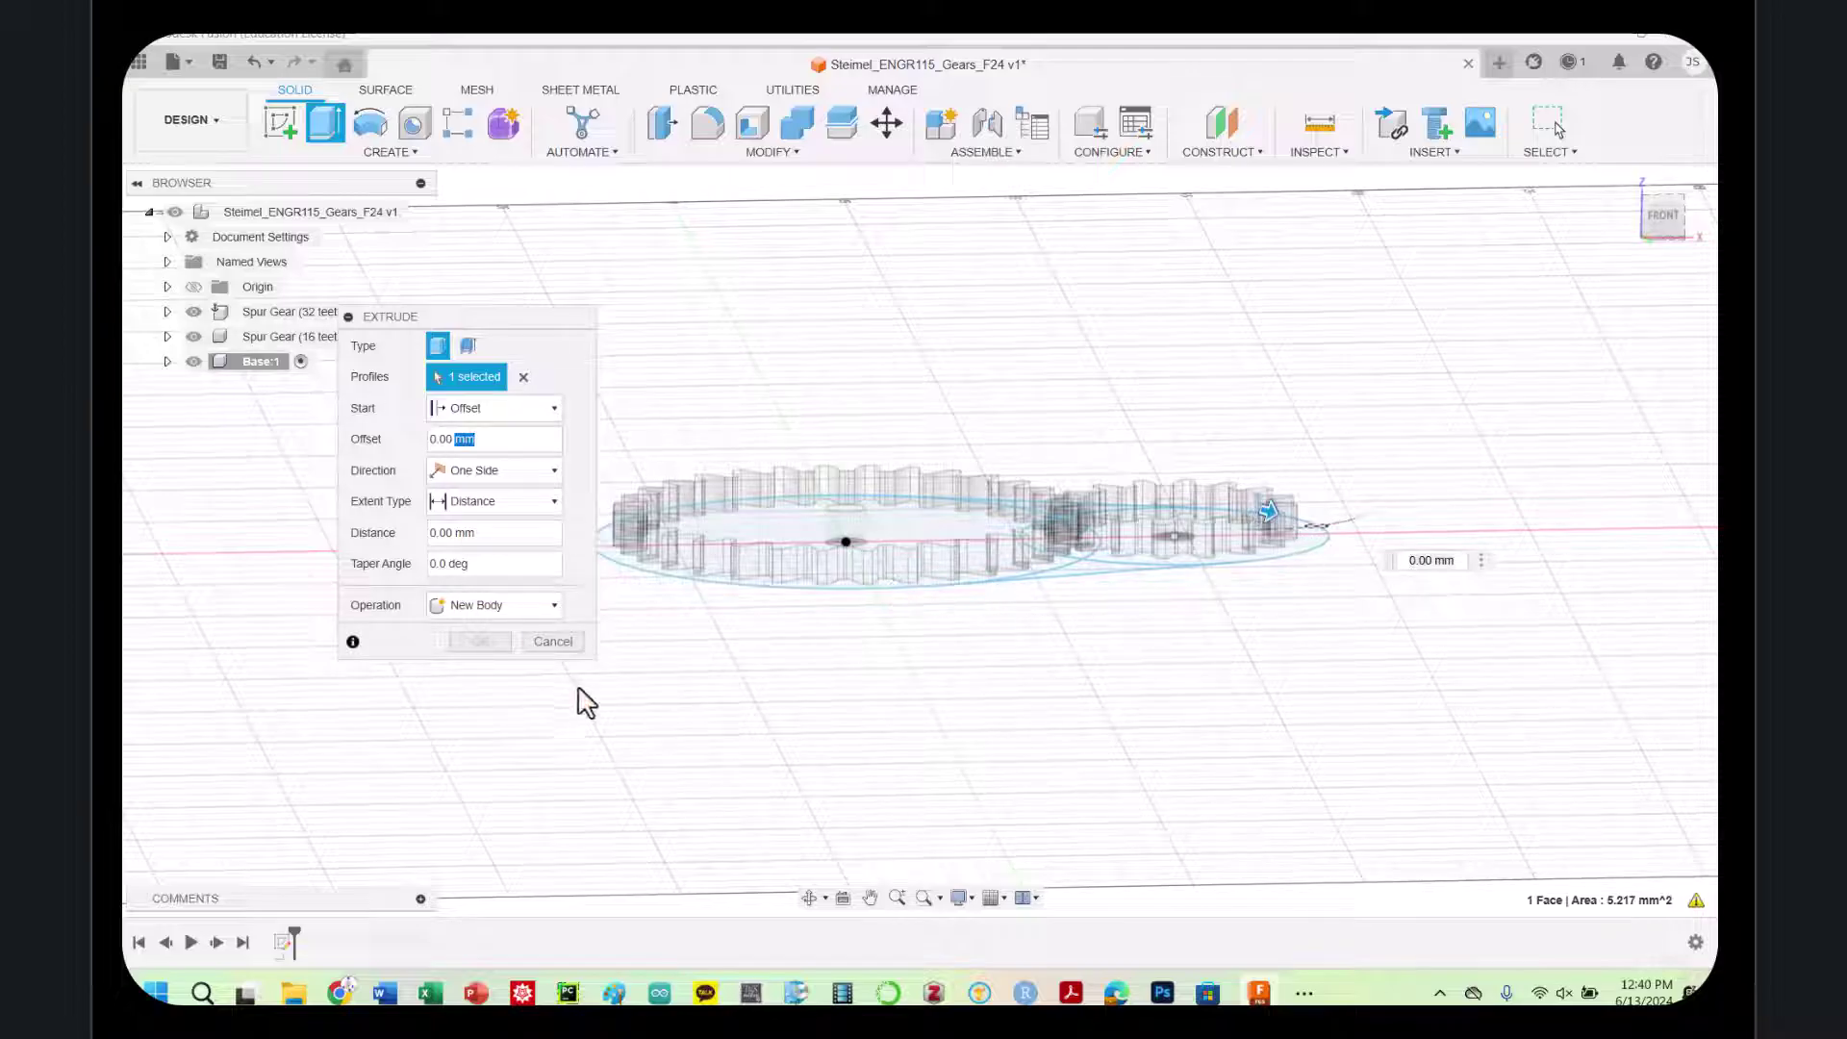
left_click(551, 641)
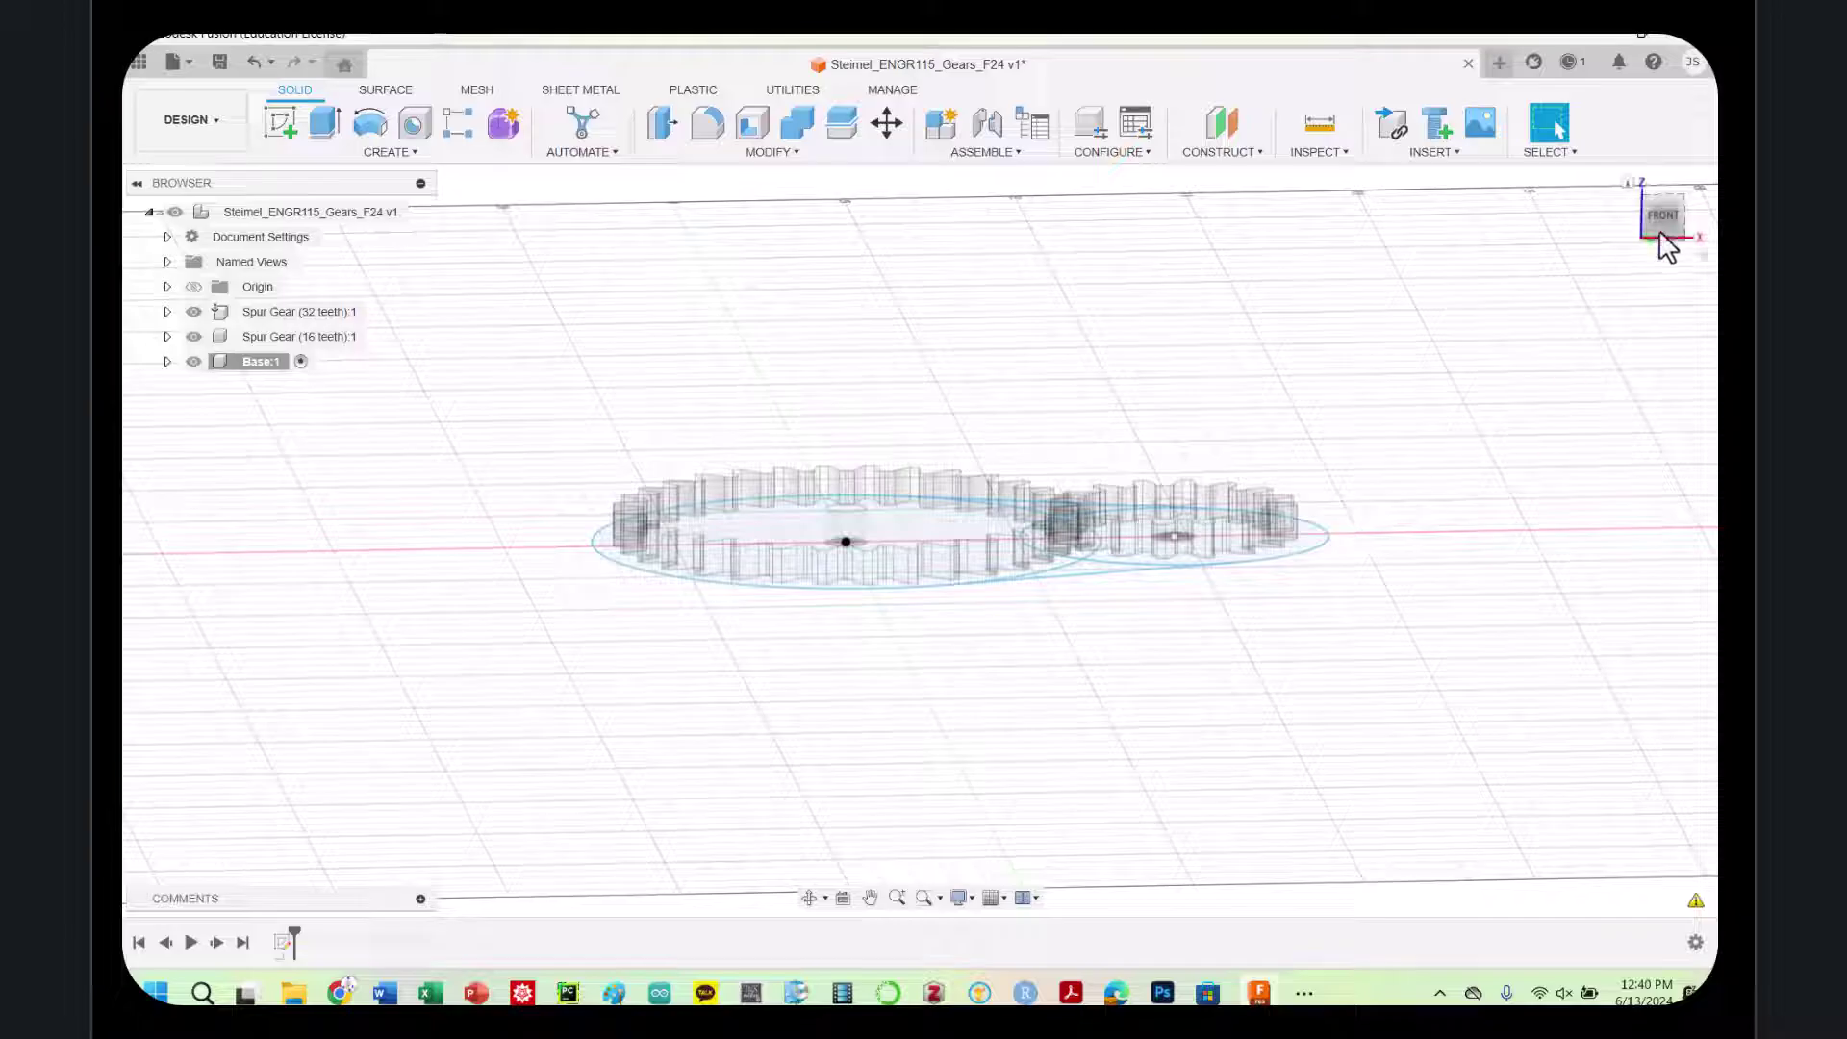
Select Base:1, retry the Offset-start extrusion, cancel it, and undo back into the sketch
left_click(230, 362)
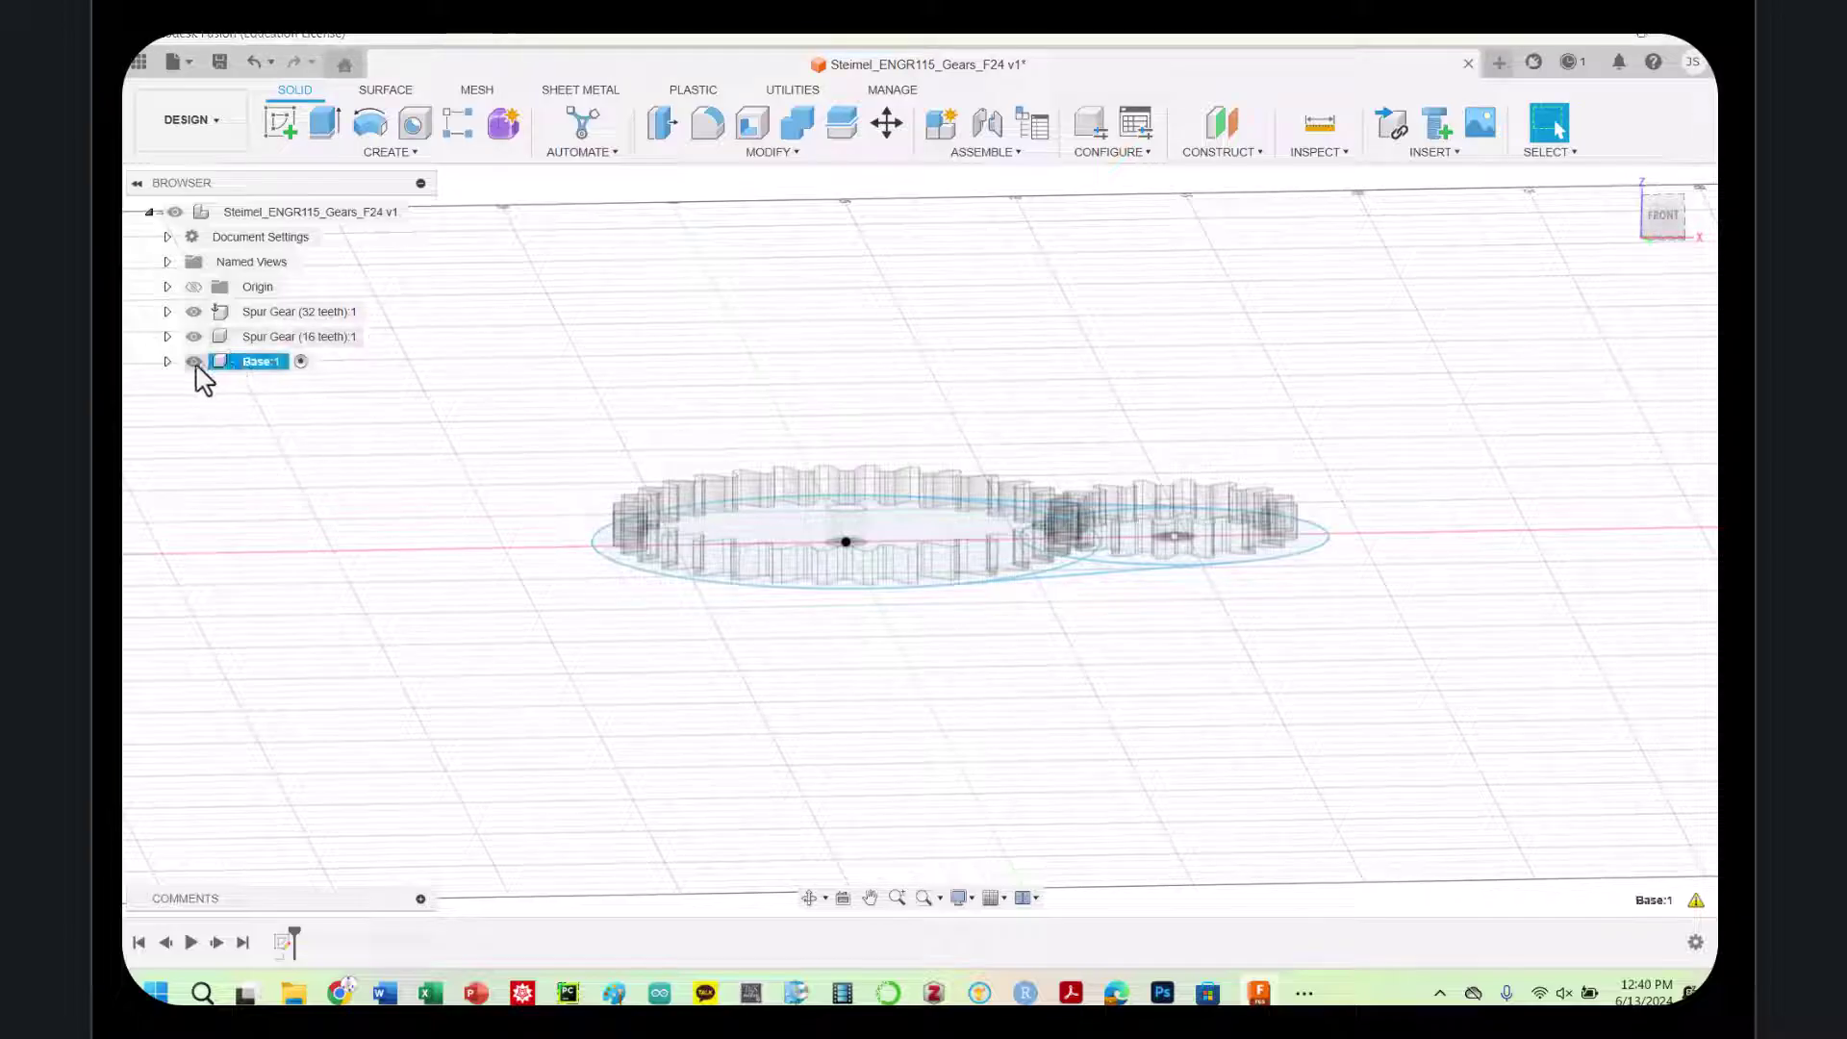
left_click(235, 363)
key("e")
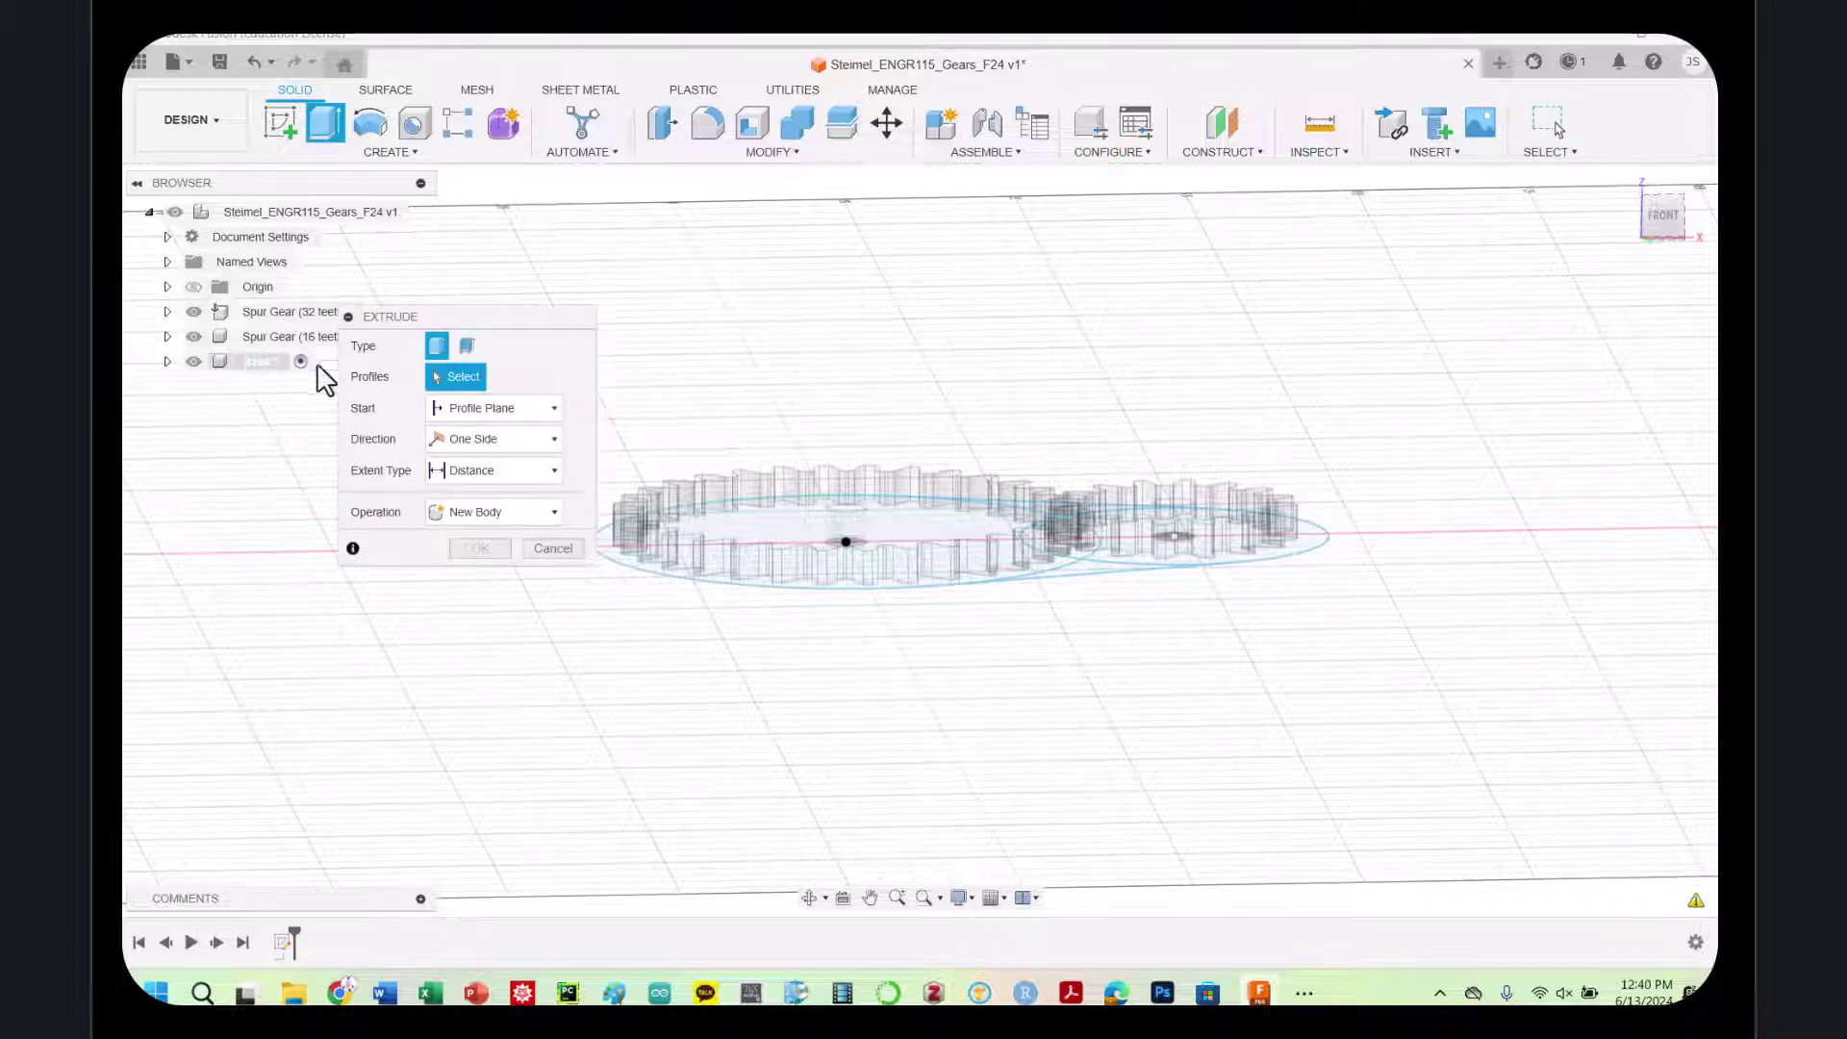
left_click(481, 412)
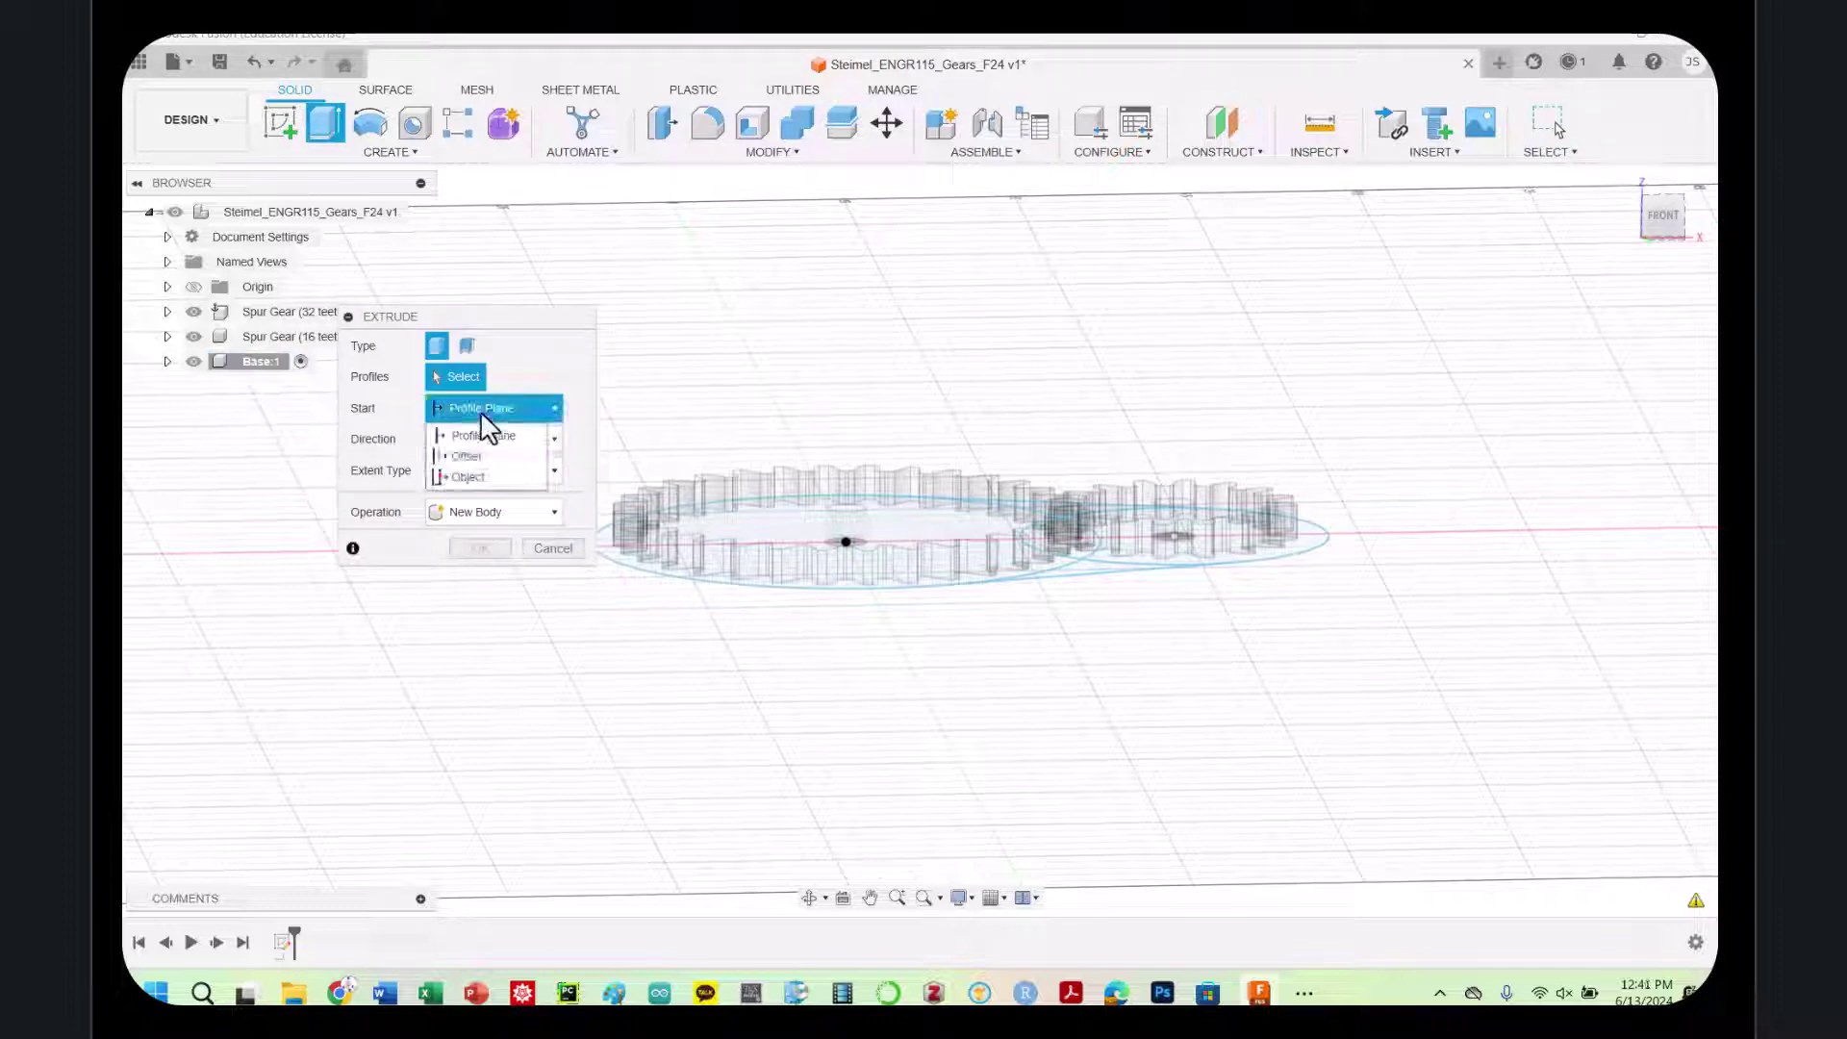
left_click(468, 456)
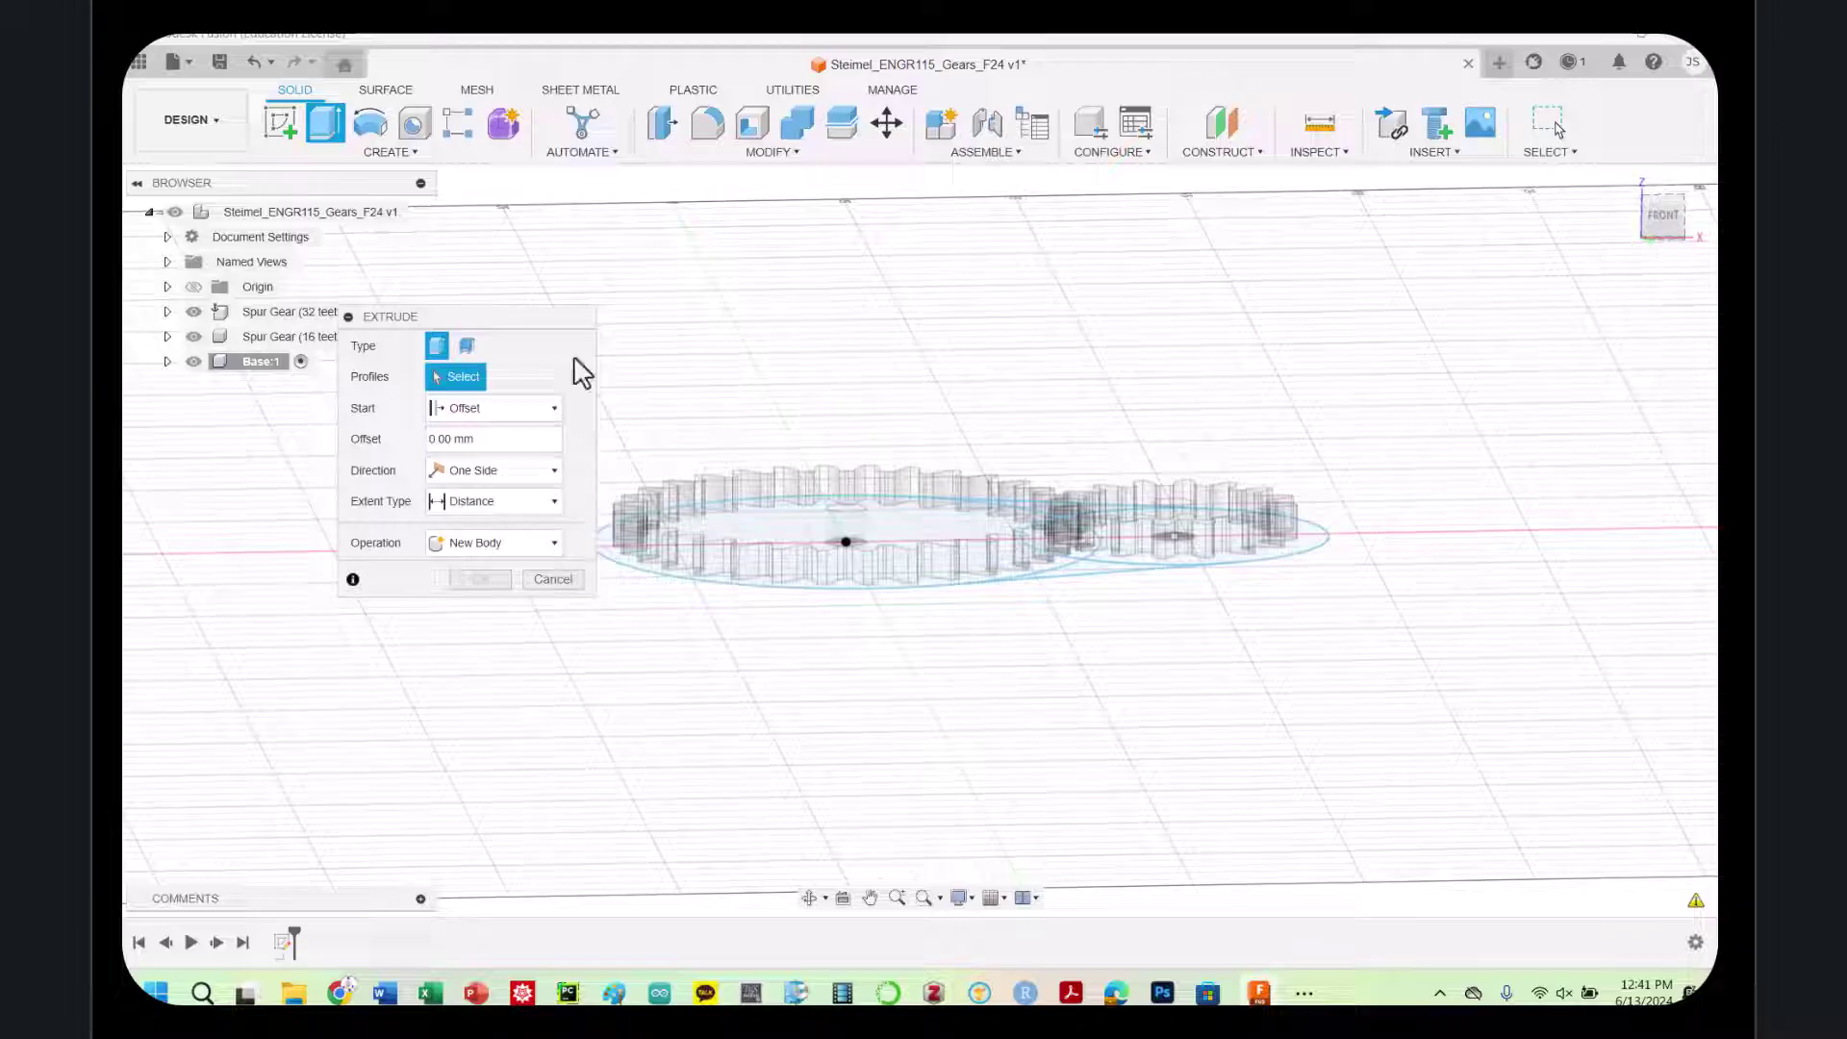
left_click(563, 581)
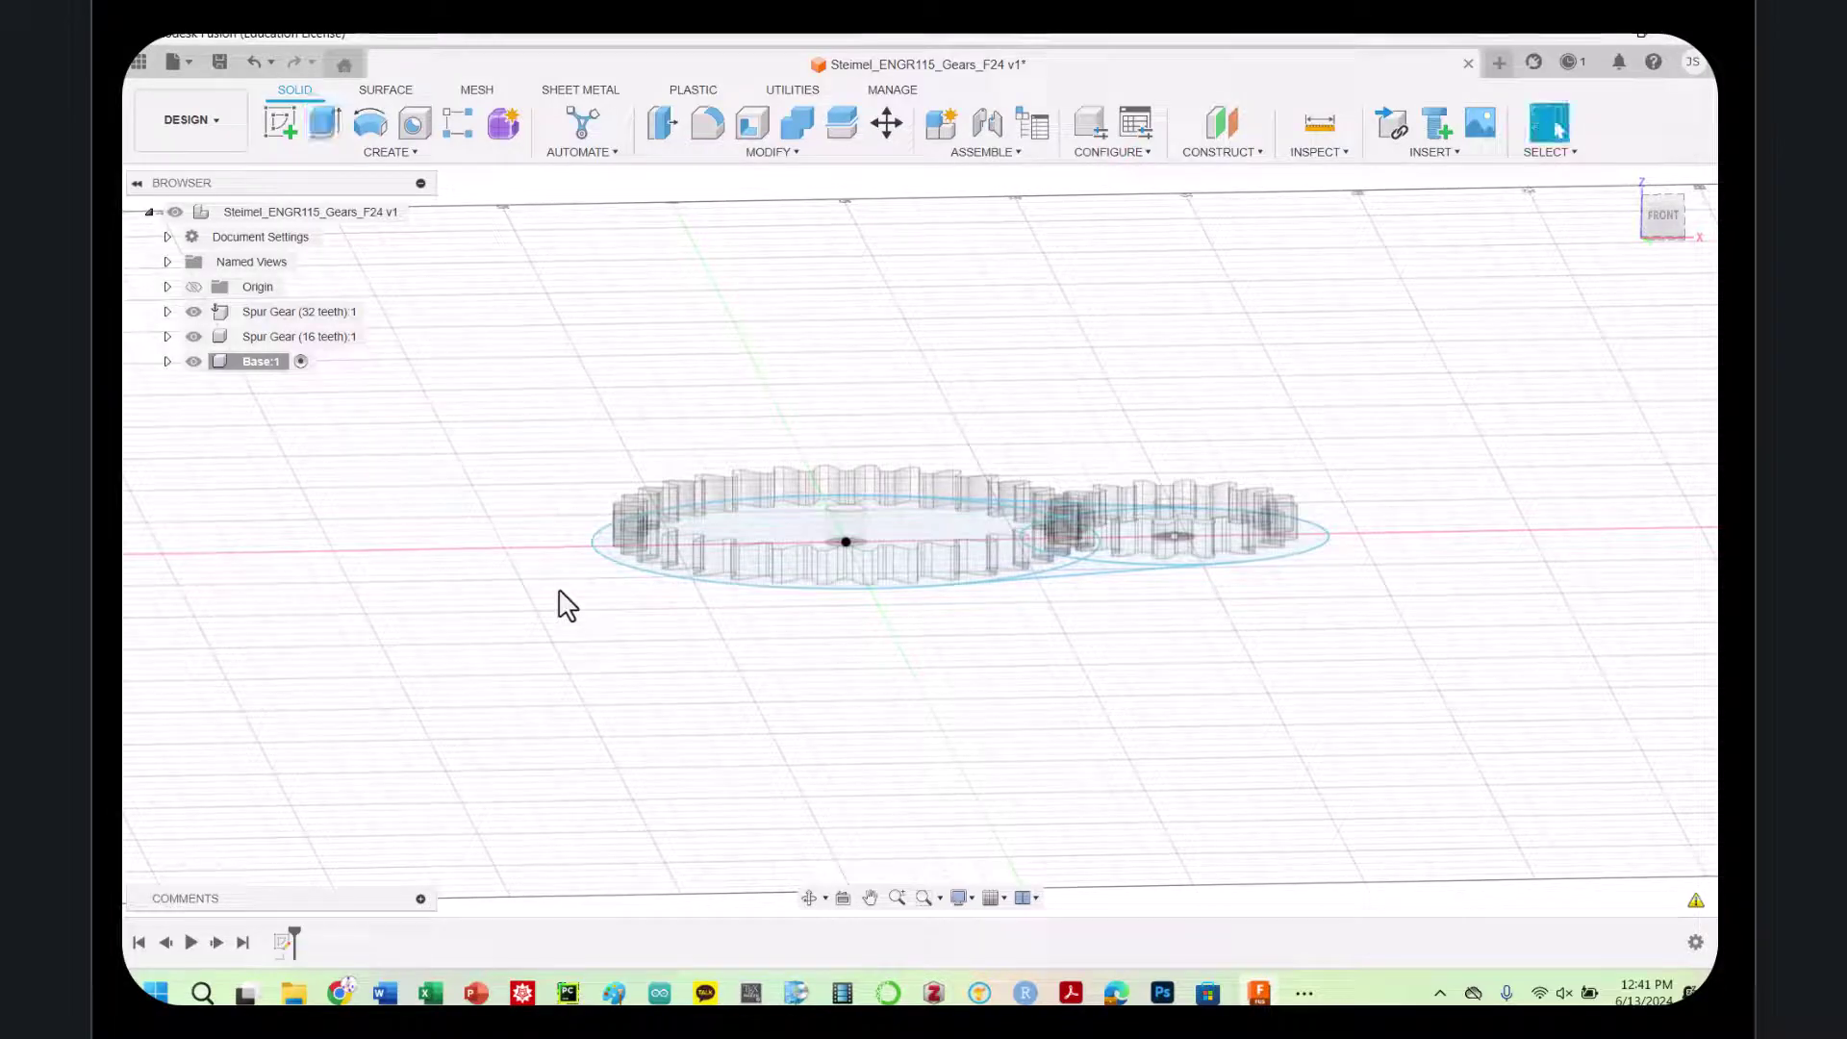
left_click(252, 63)
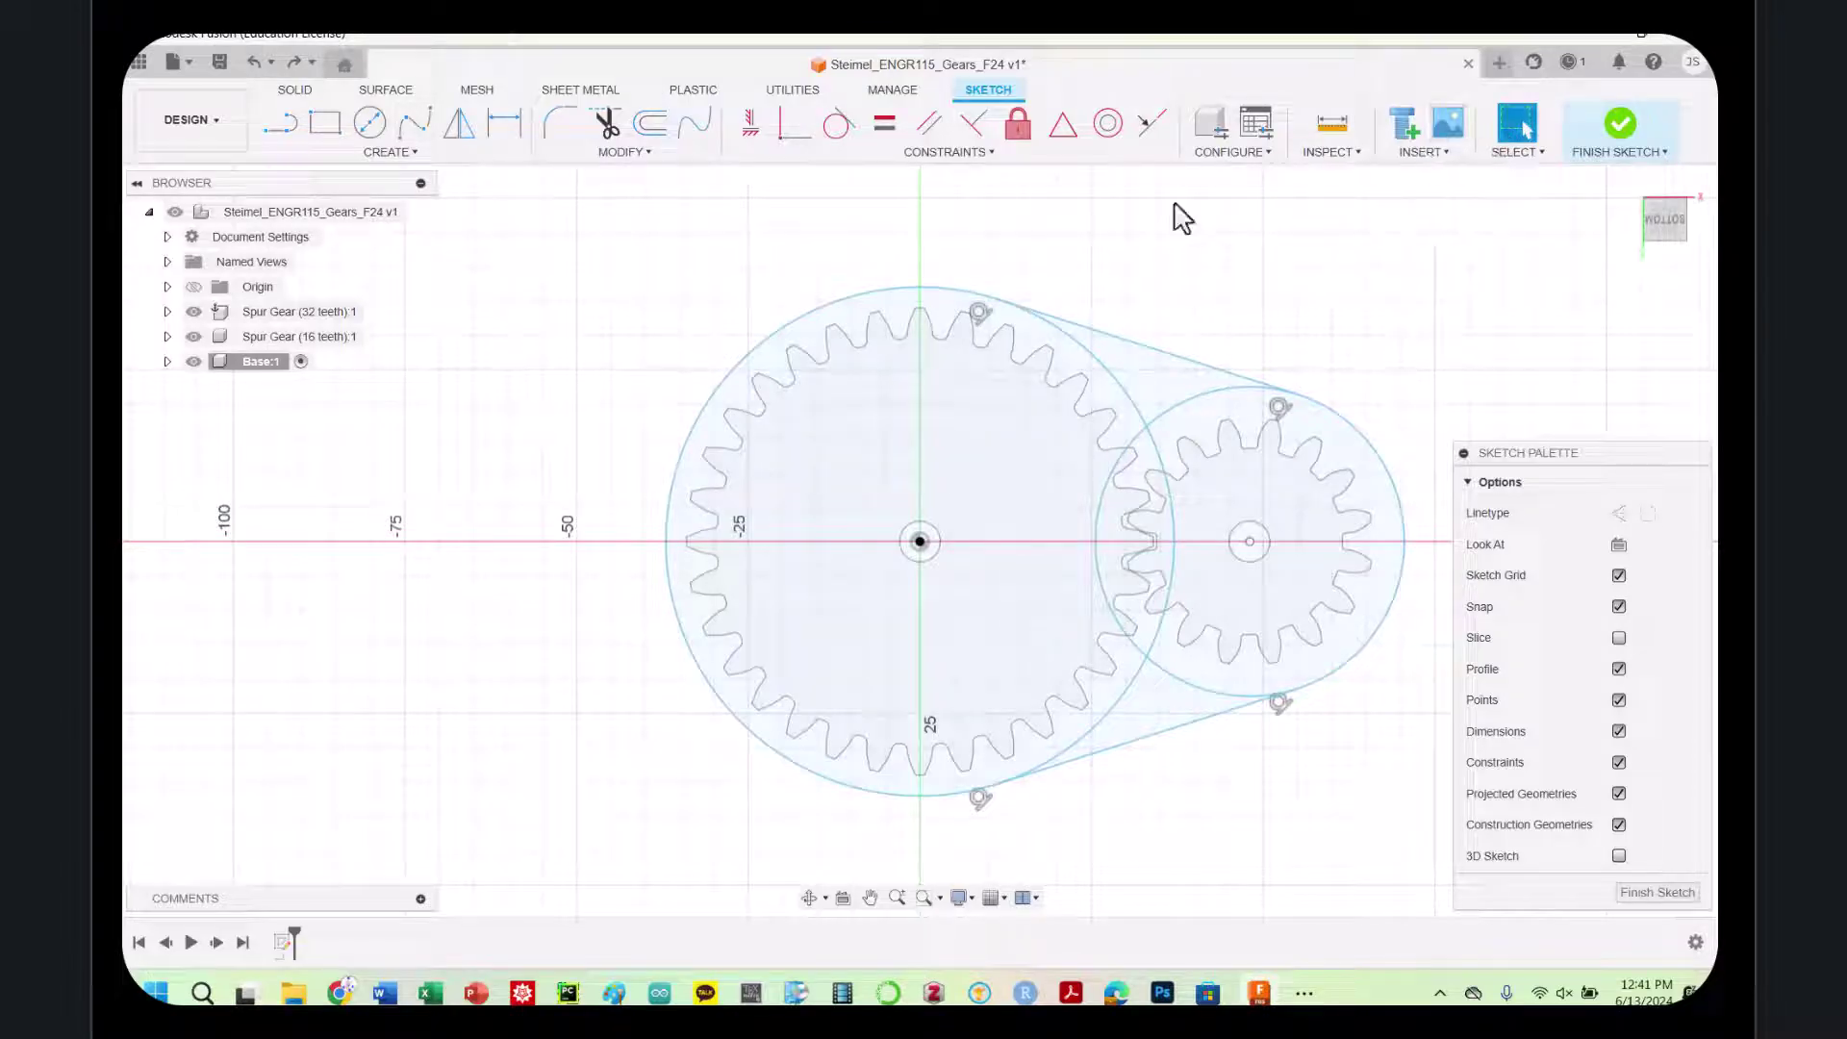
Extrude the 5 outline profiles as a new body with -3 mm offset start and -3 mm distance
mouse_move(580, 268)
left_mouse_down()
mouse_move(1312, 808)
mouse_move(1424, 856)
left_mouse_up()
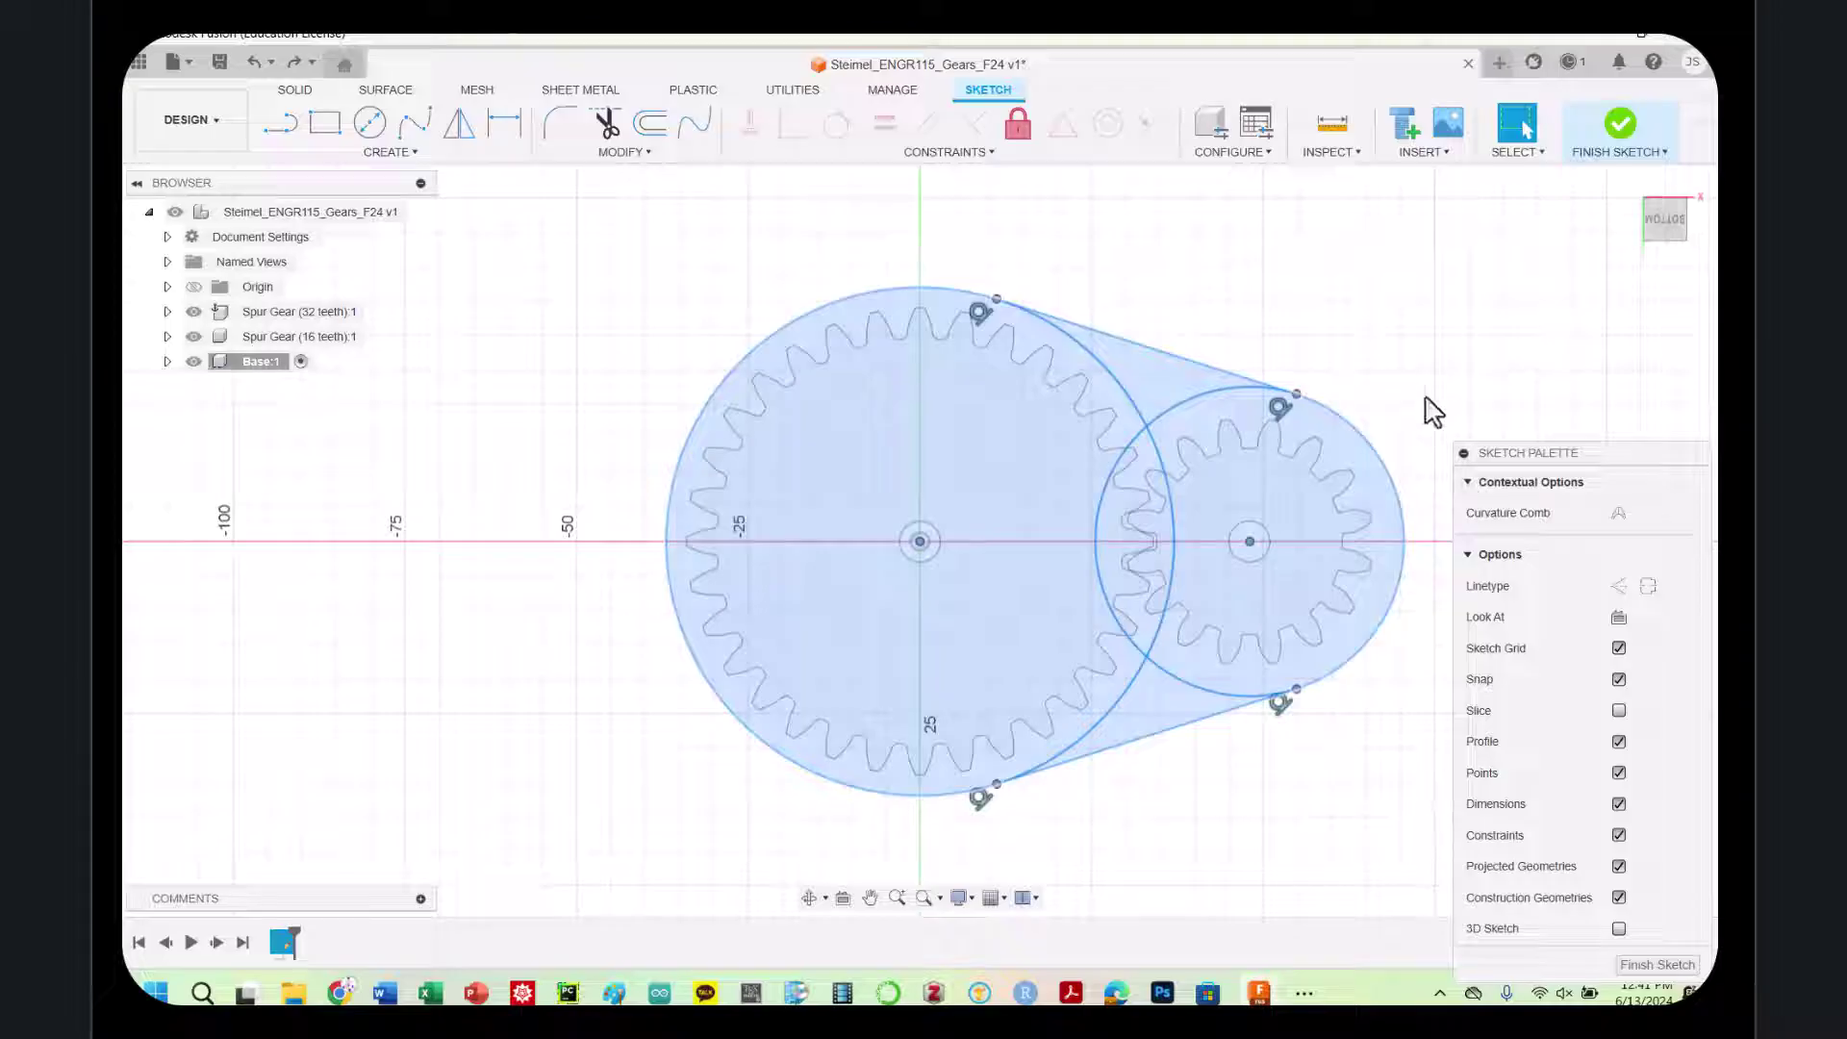
key("e")
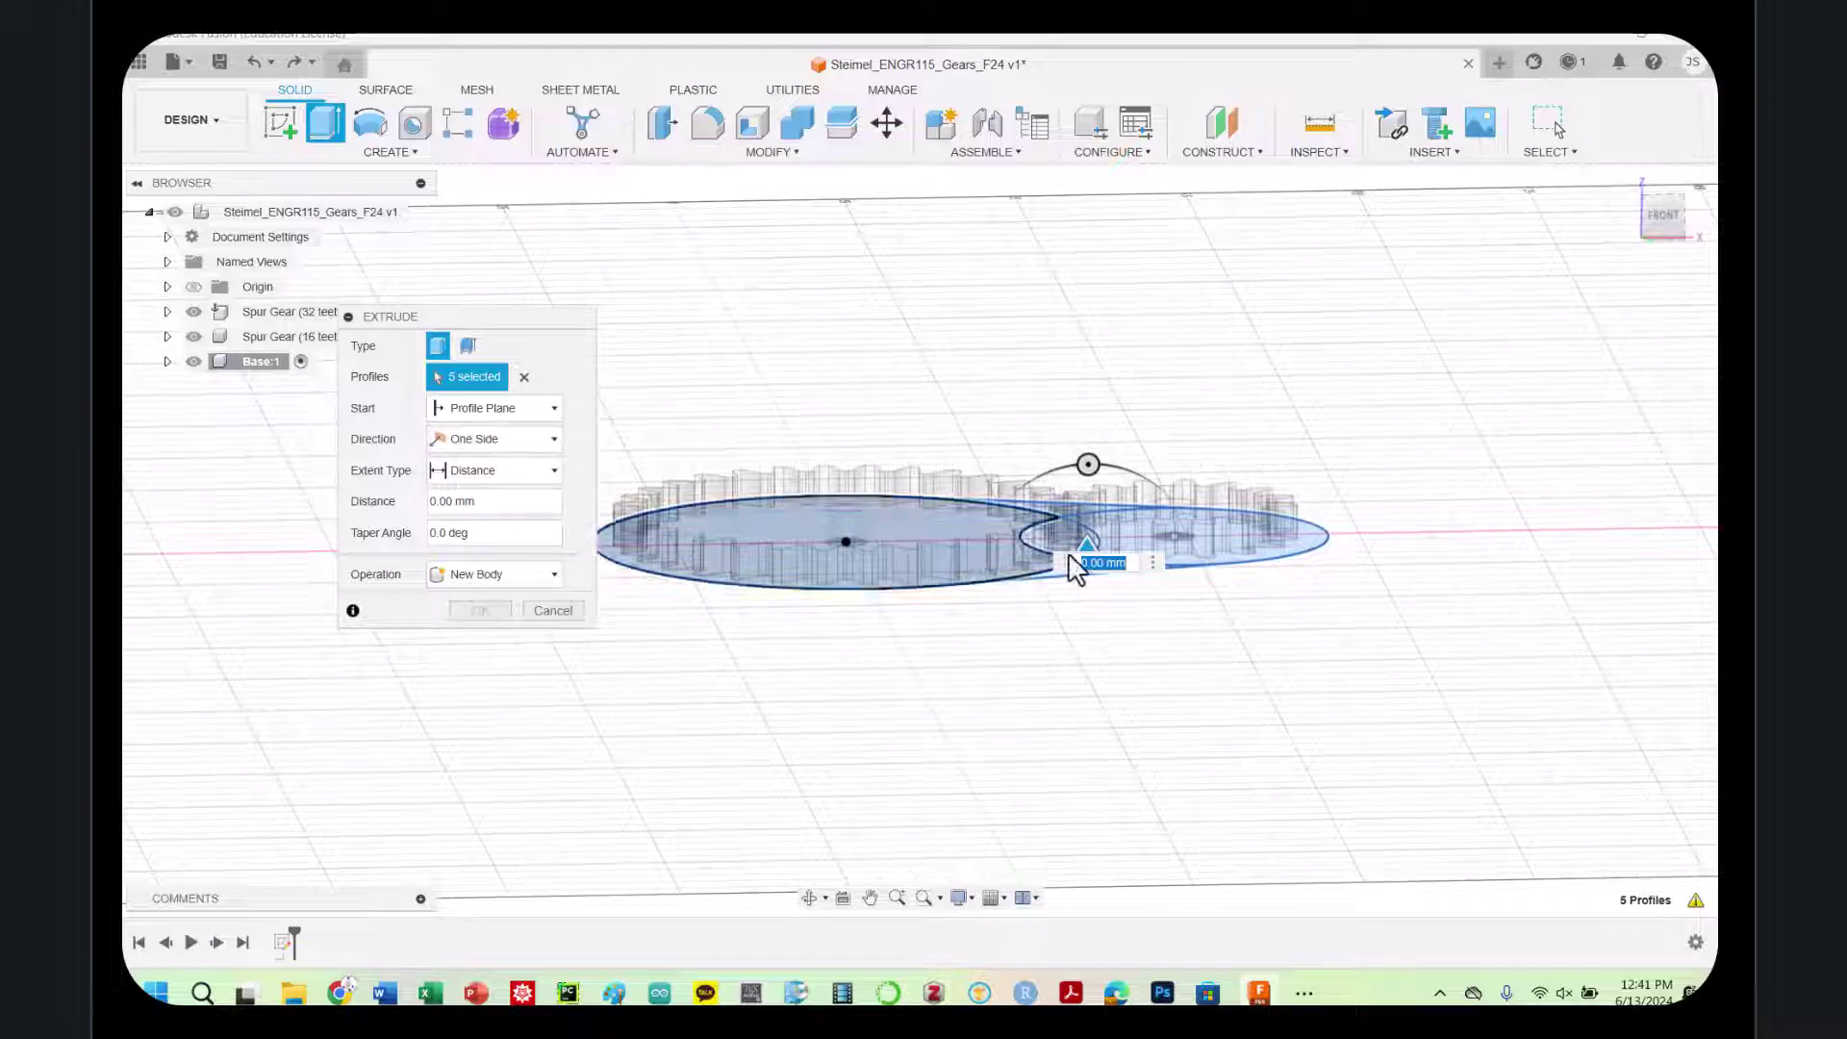
type("-5")
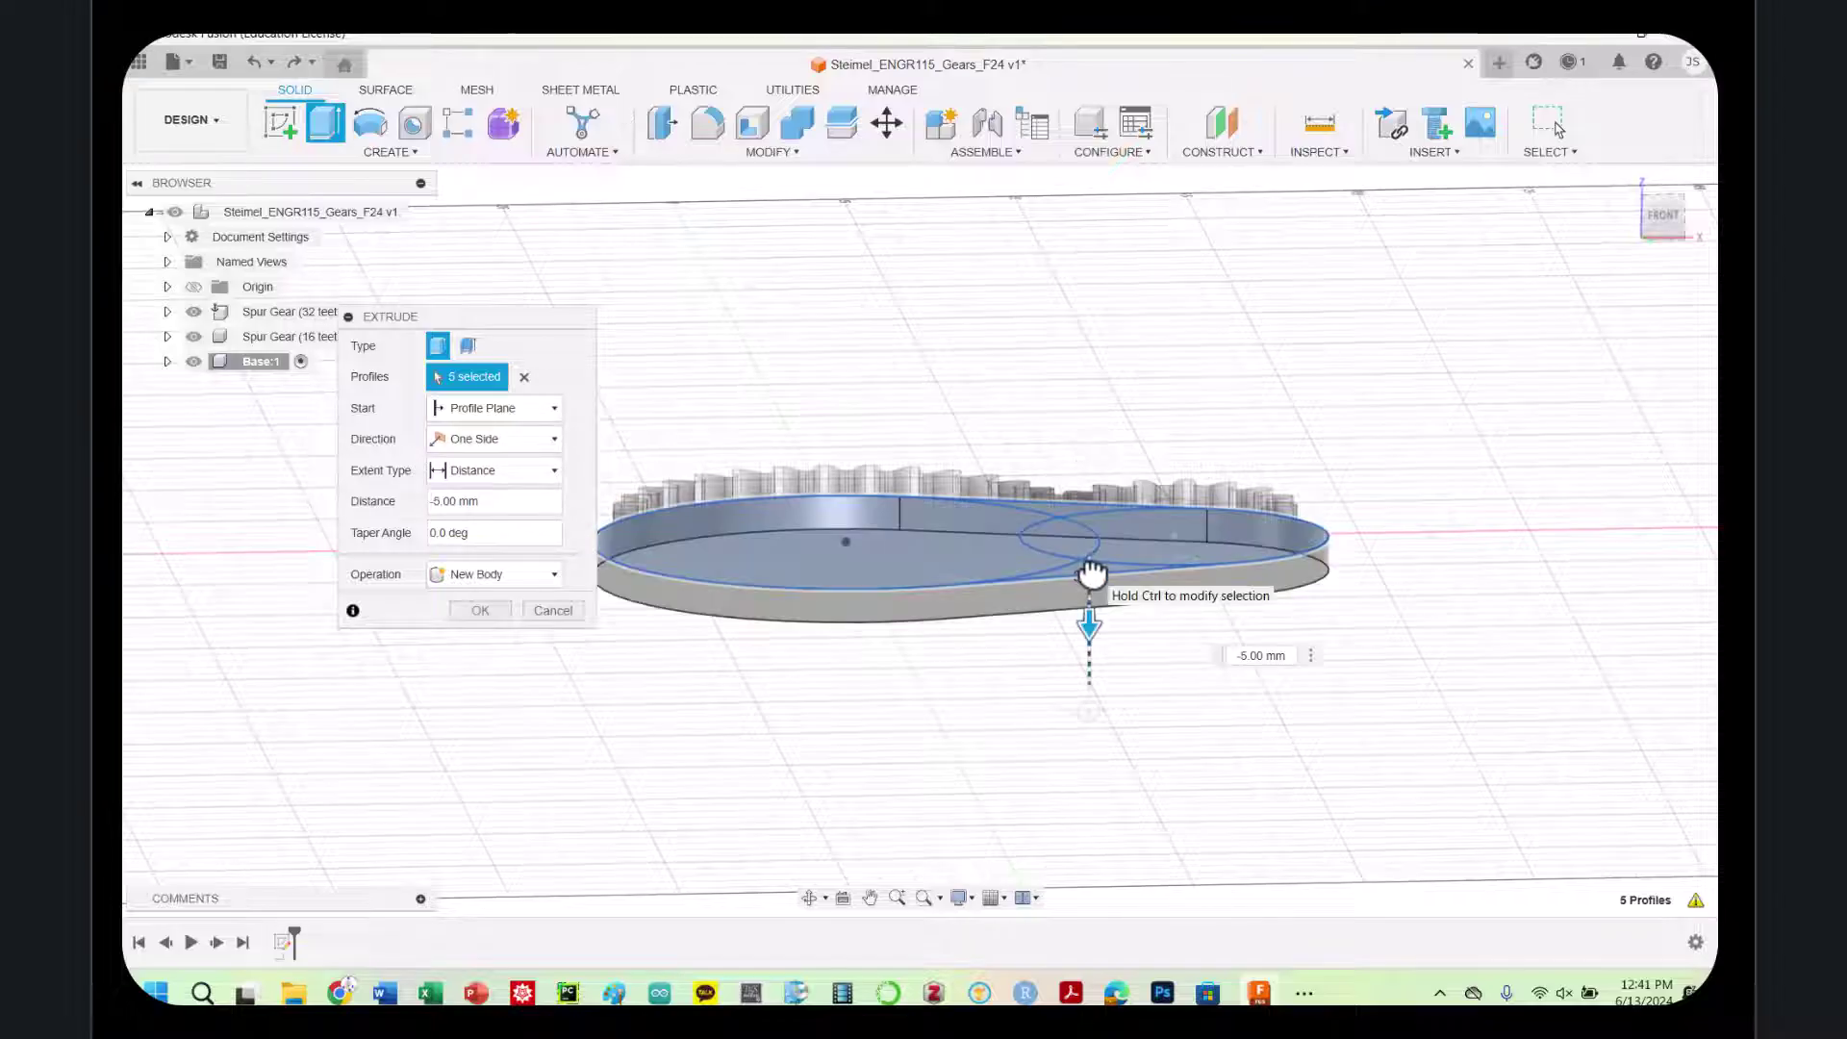
left_click_drag(1092, 575, 1093, 556)
left_click(492, 439)
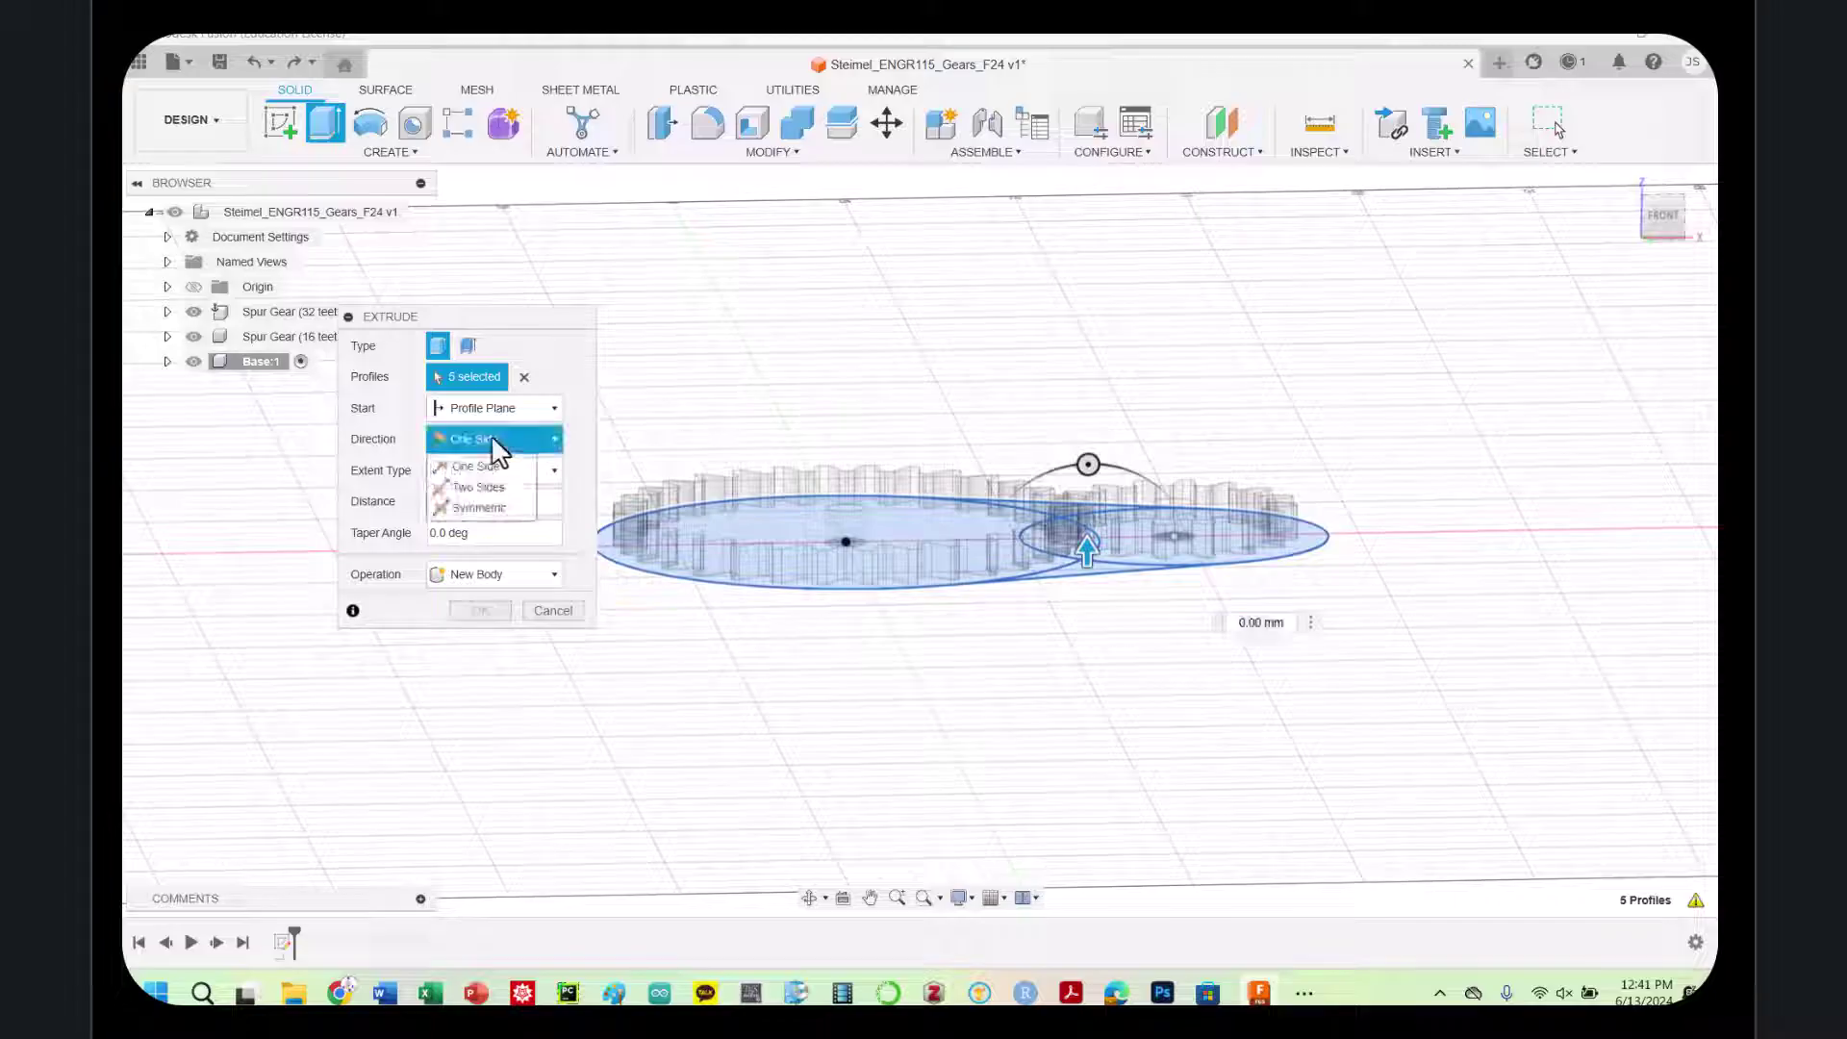
left_click(470, 404)
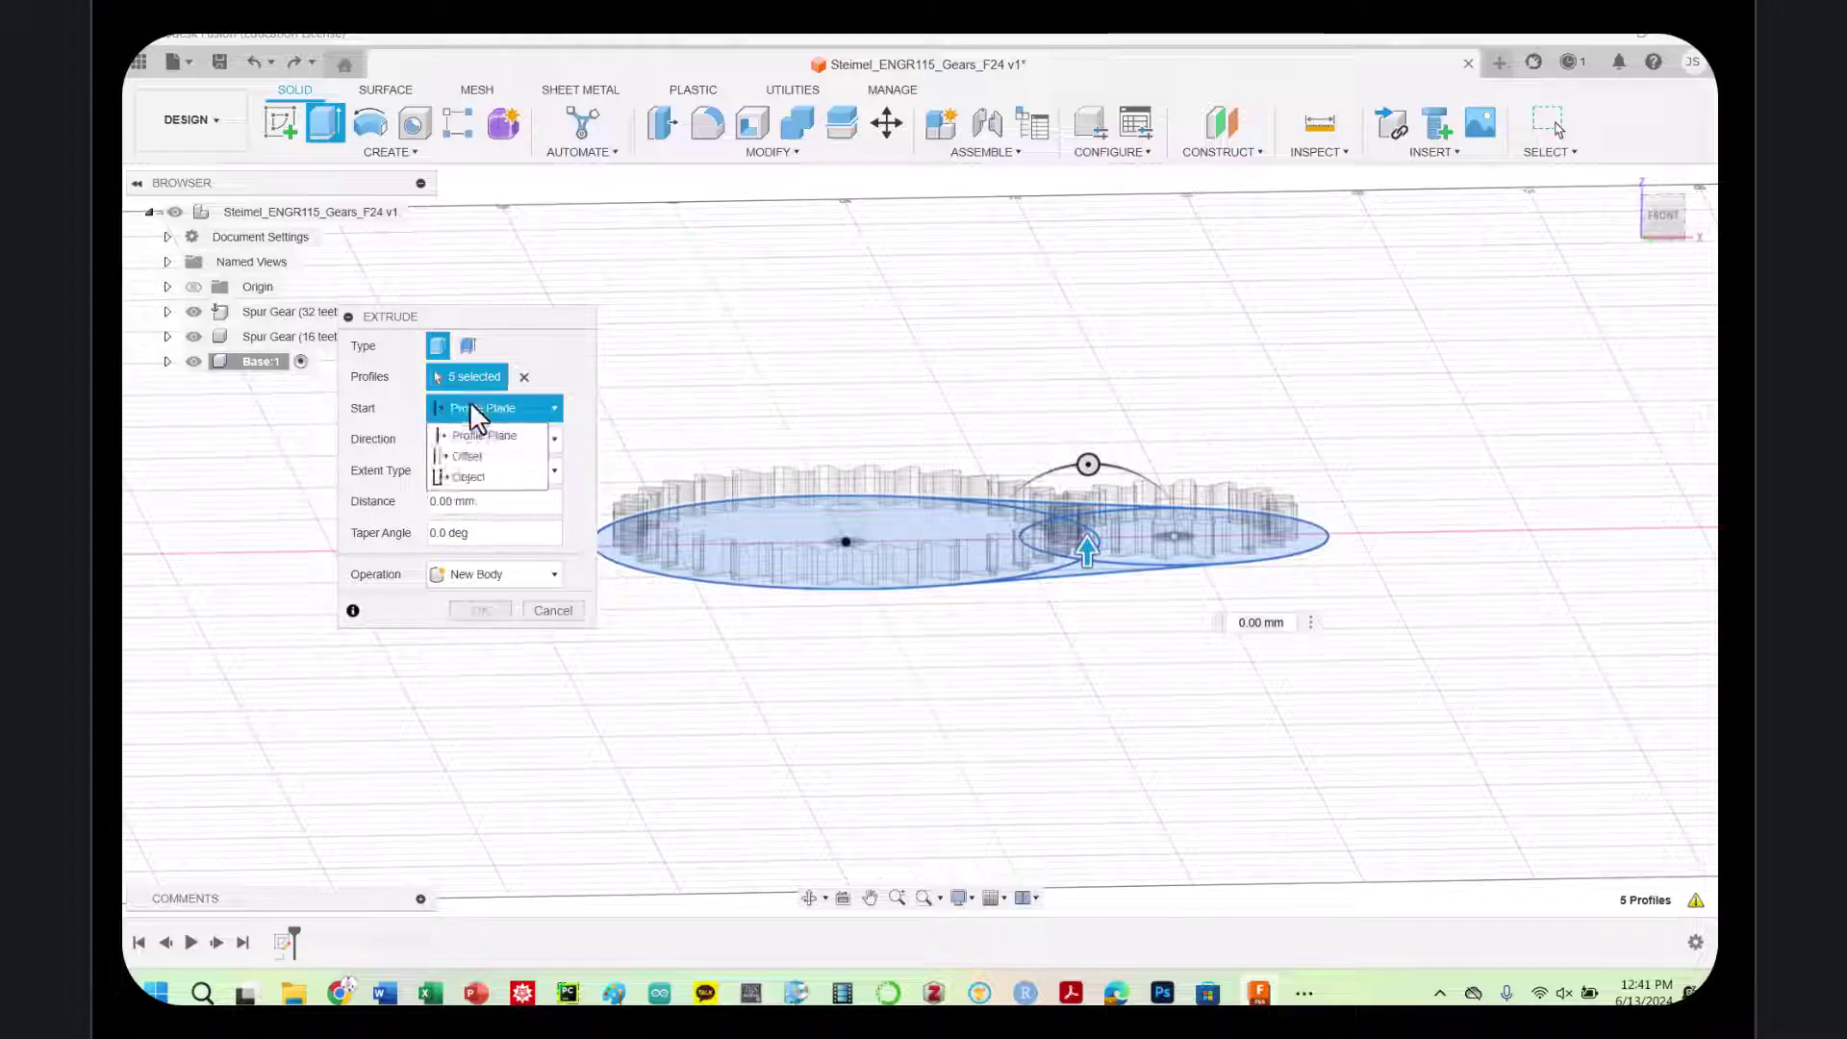
left_click(467, 456)
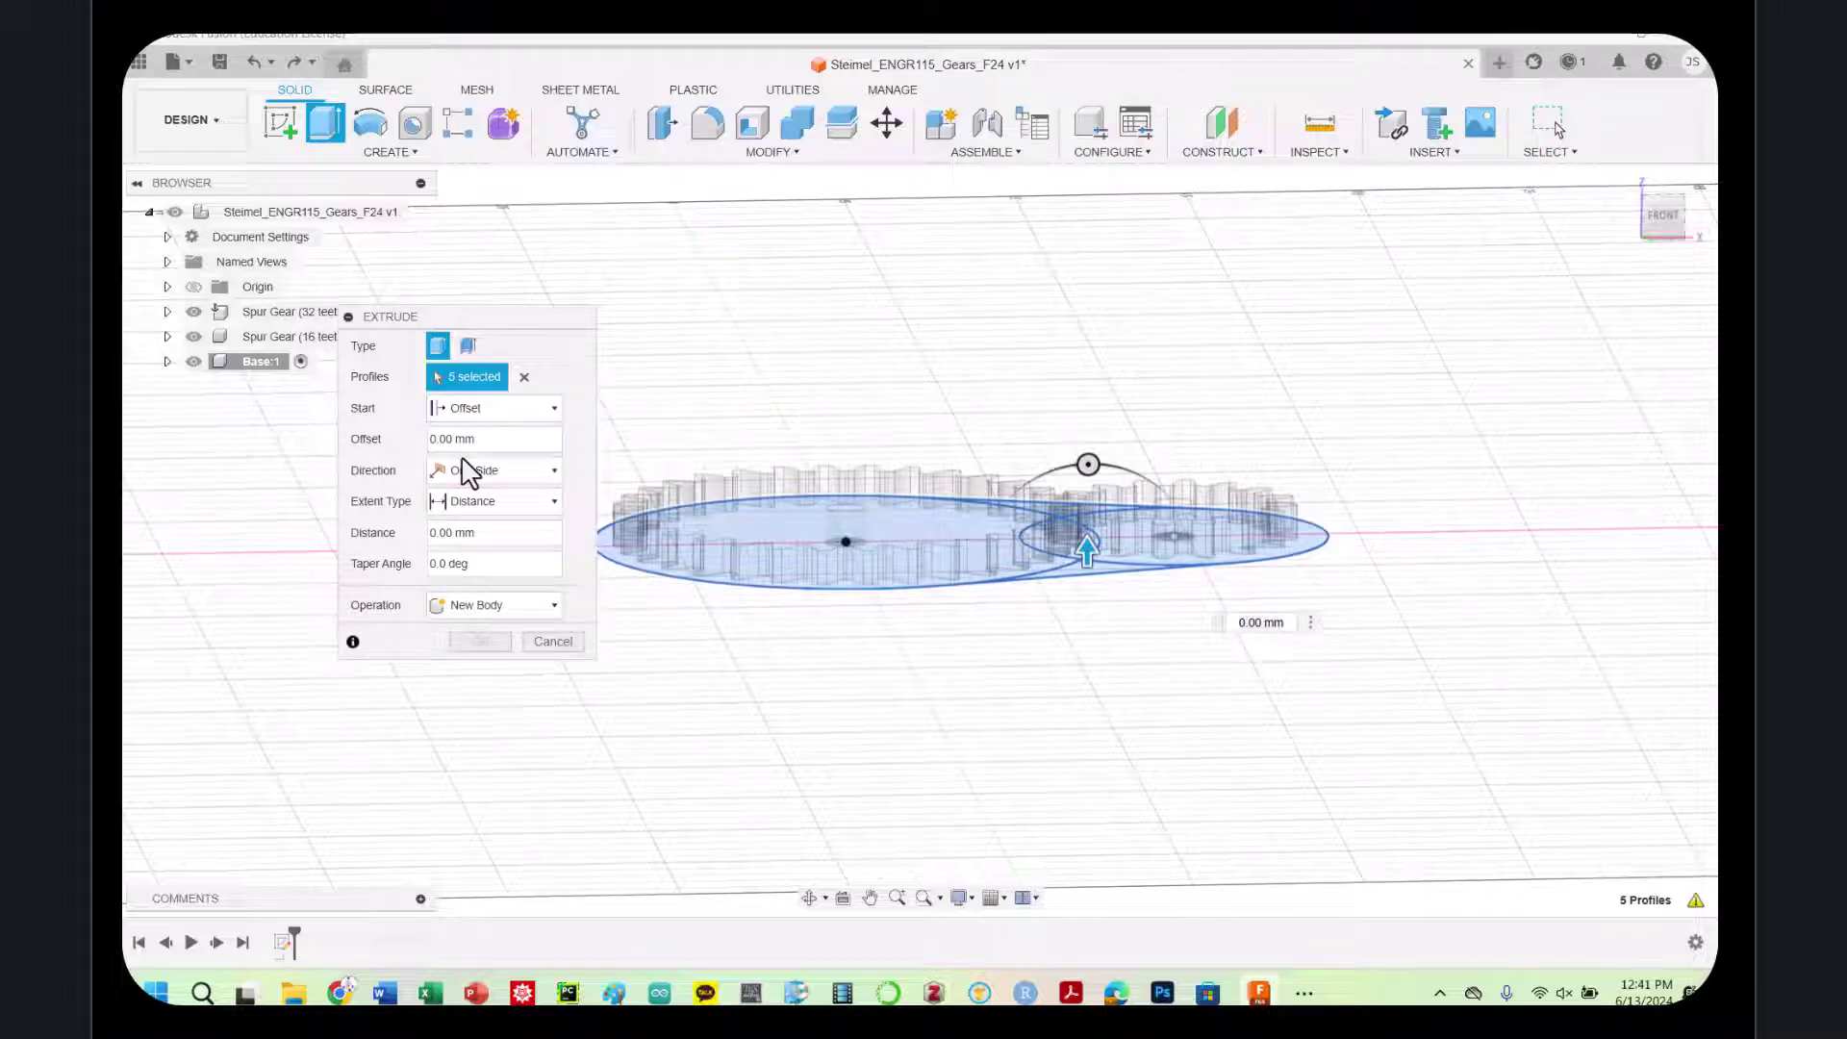
double_click(459, 440)
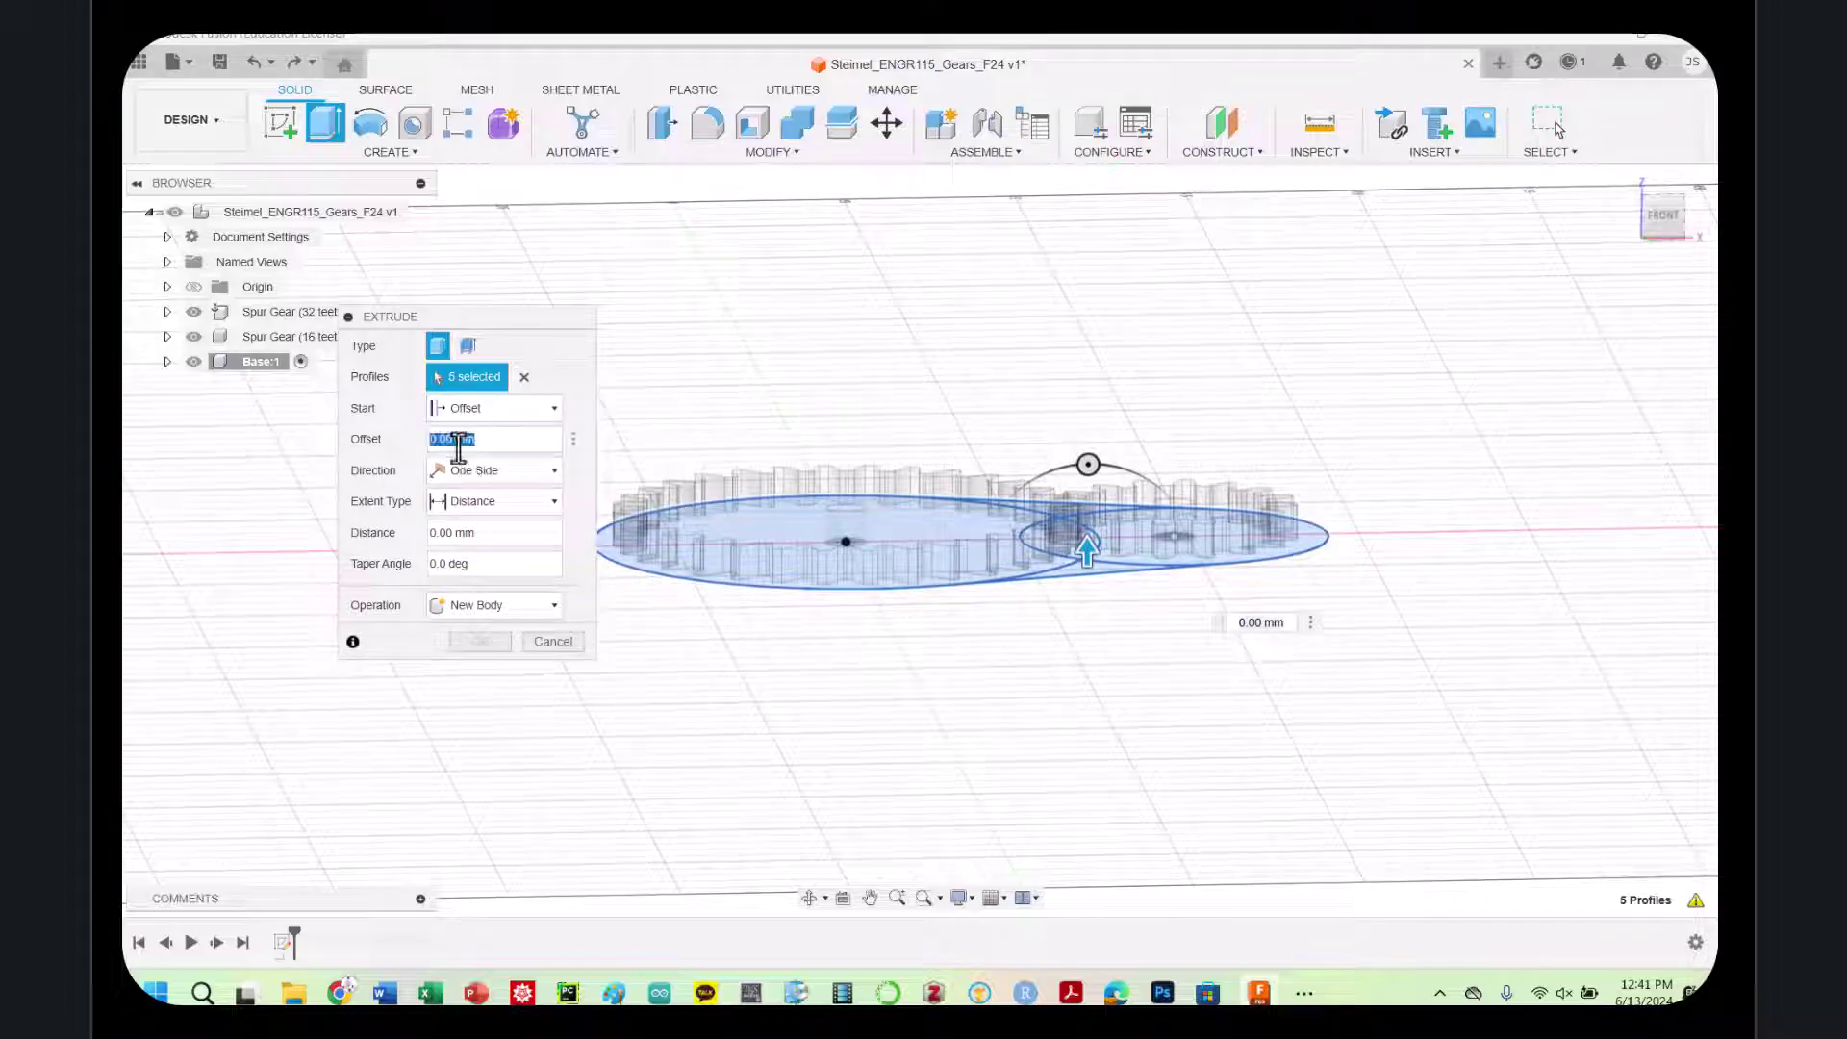
double_click(460, 535)
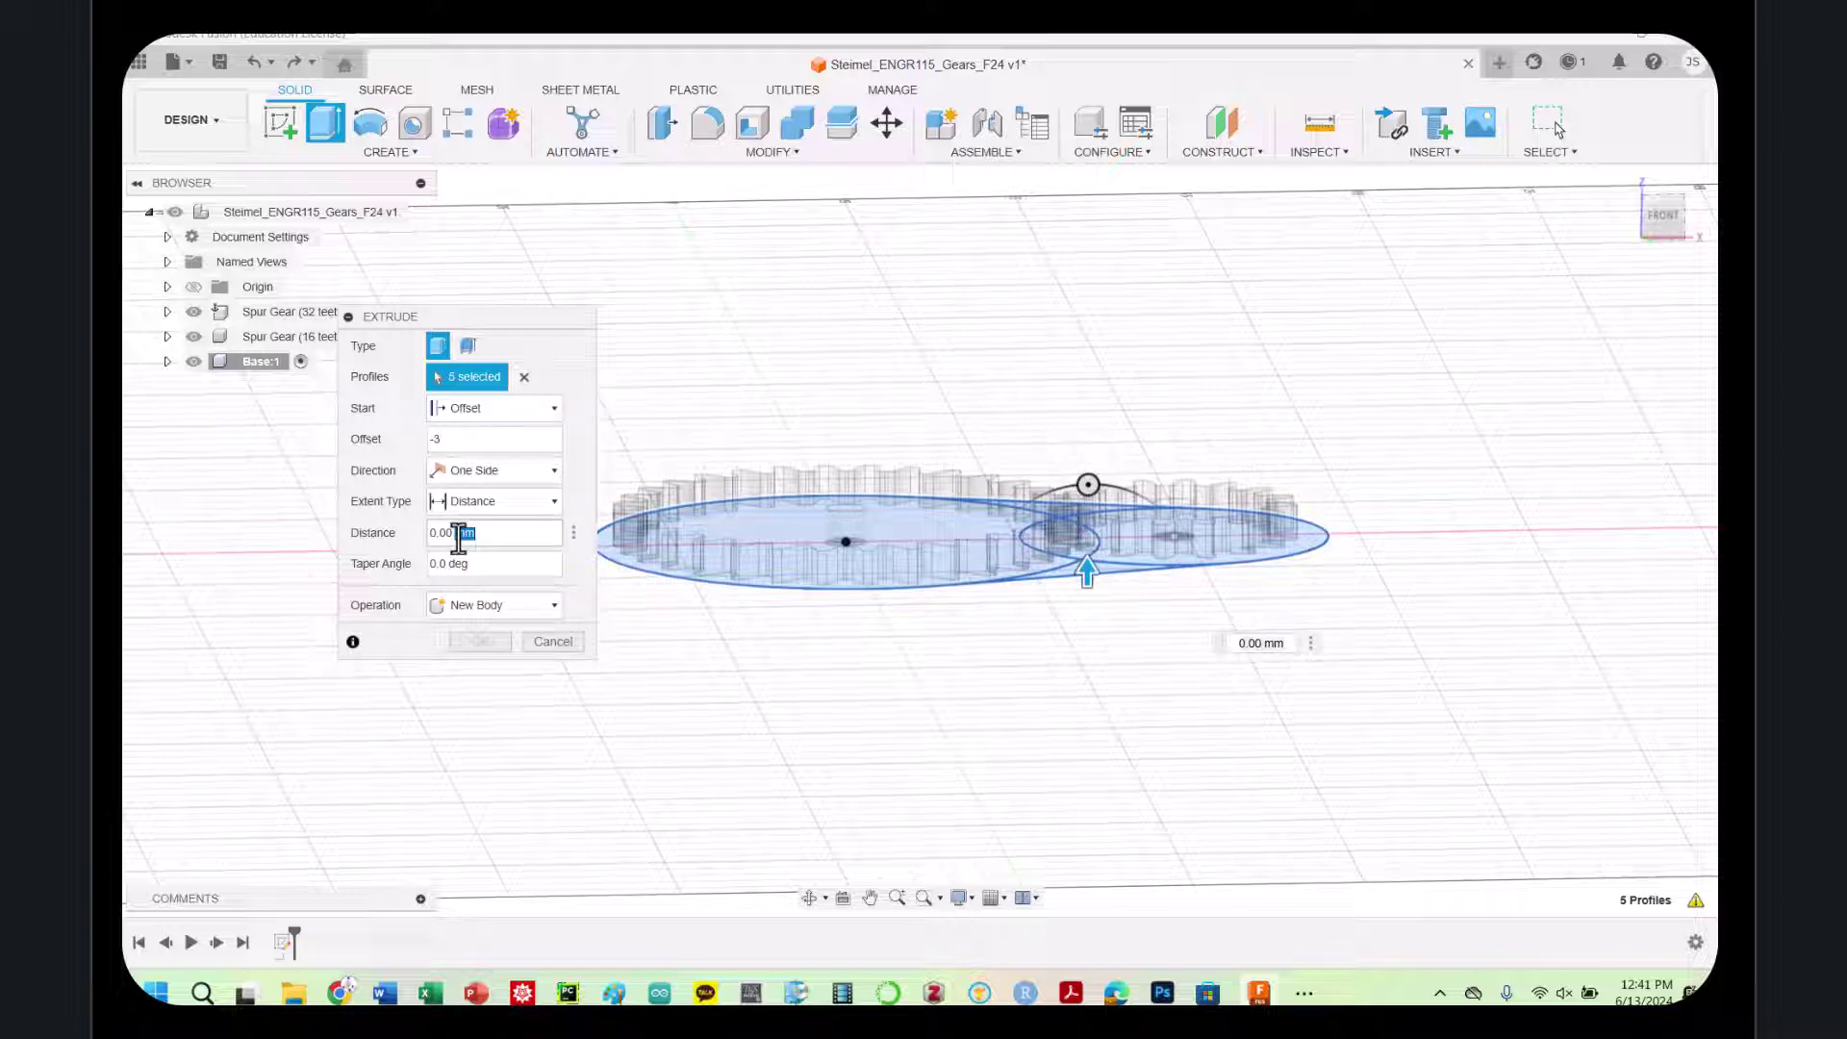
type("-3")
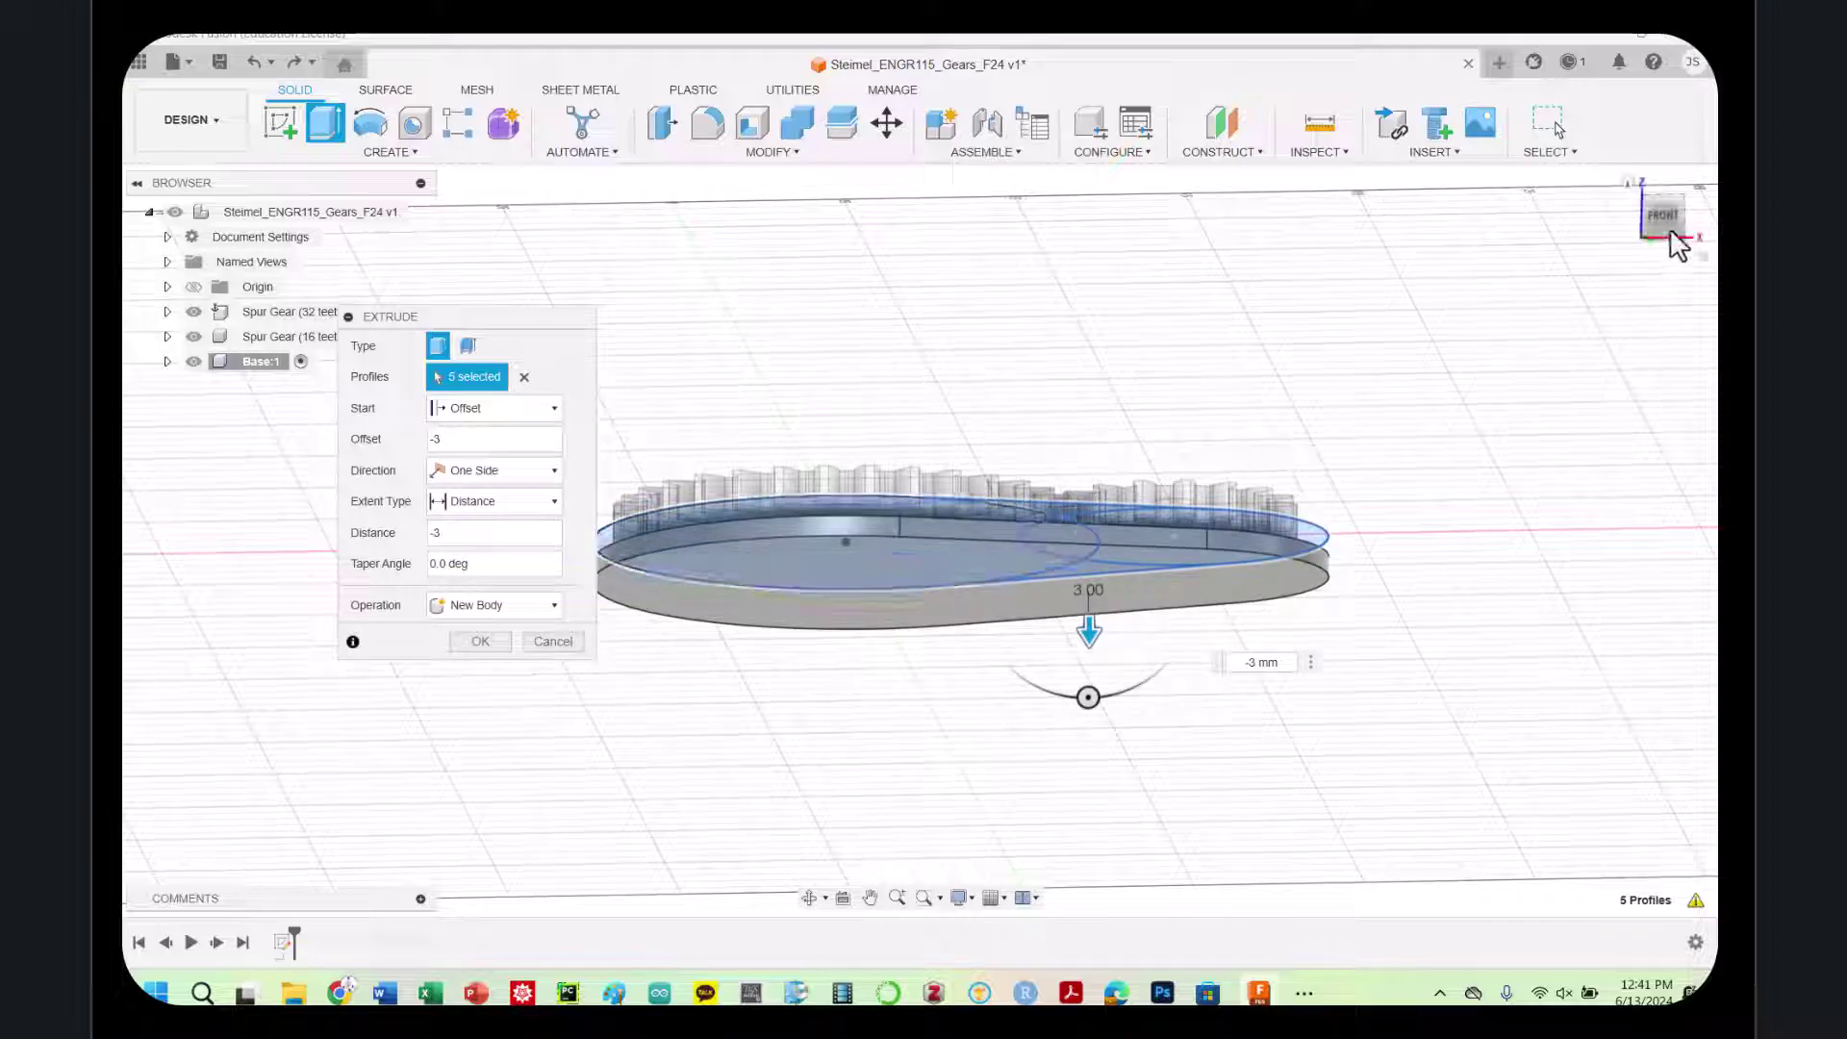
mouse_move(1672, 215)
left_mouse_down()
mouse_move(1655, 193)
mouse_move(1665, 261)
mouse_move(1663, 220)
left_mouse_up()
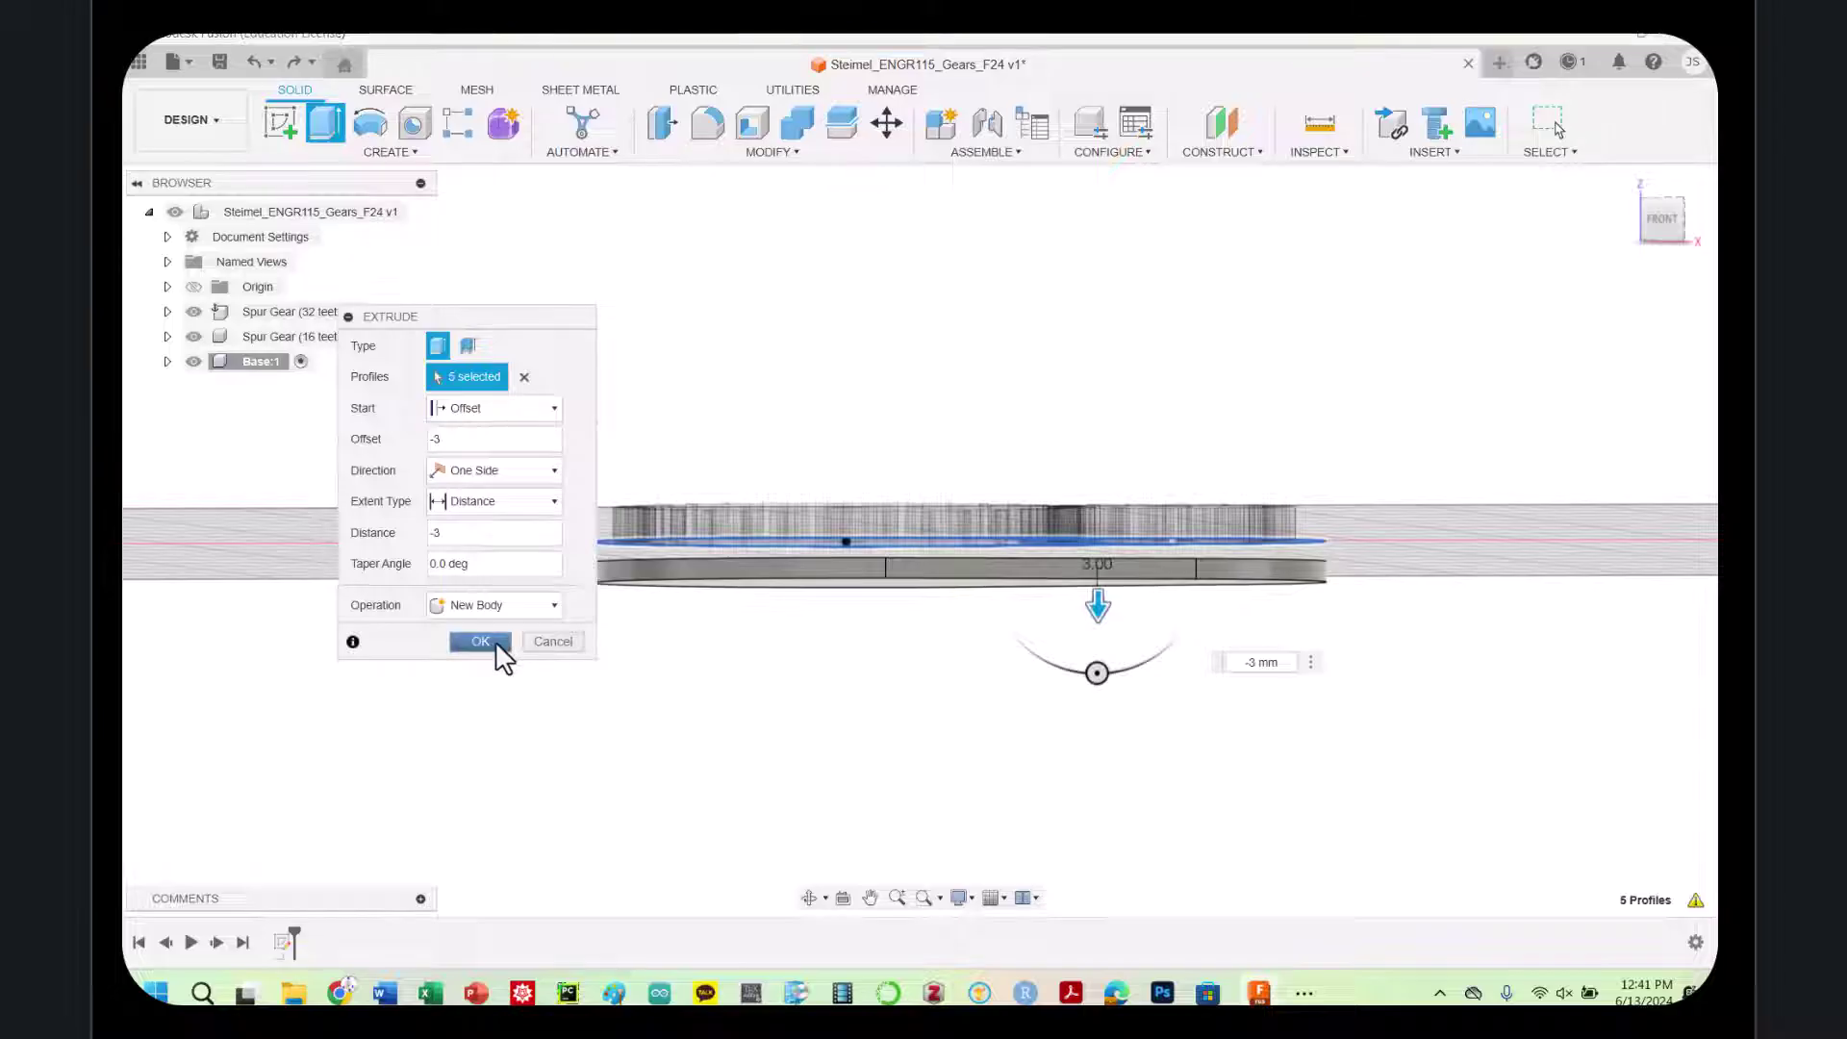
left_click(498, 644)
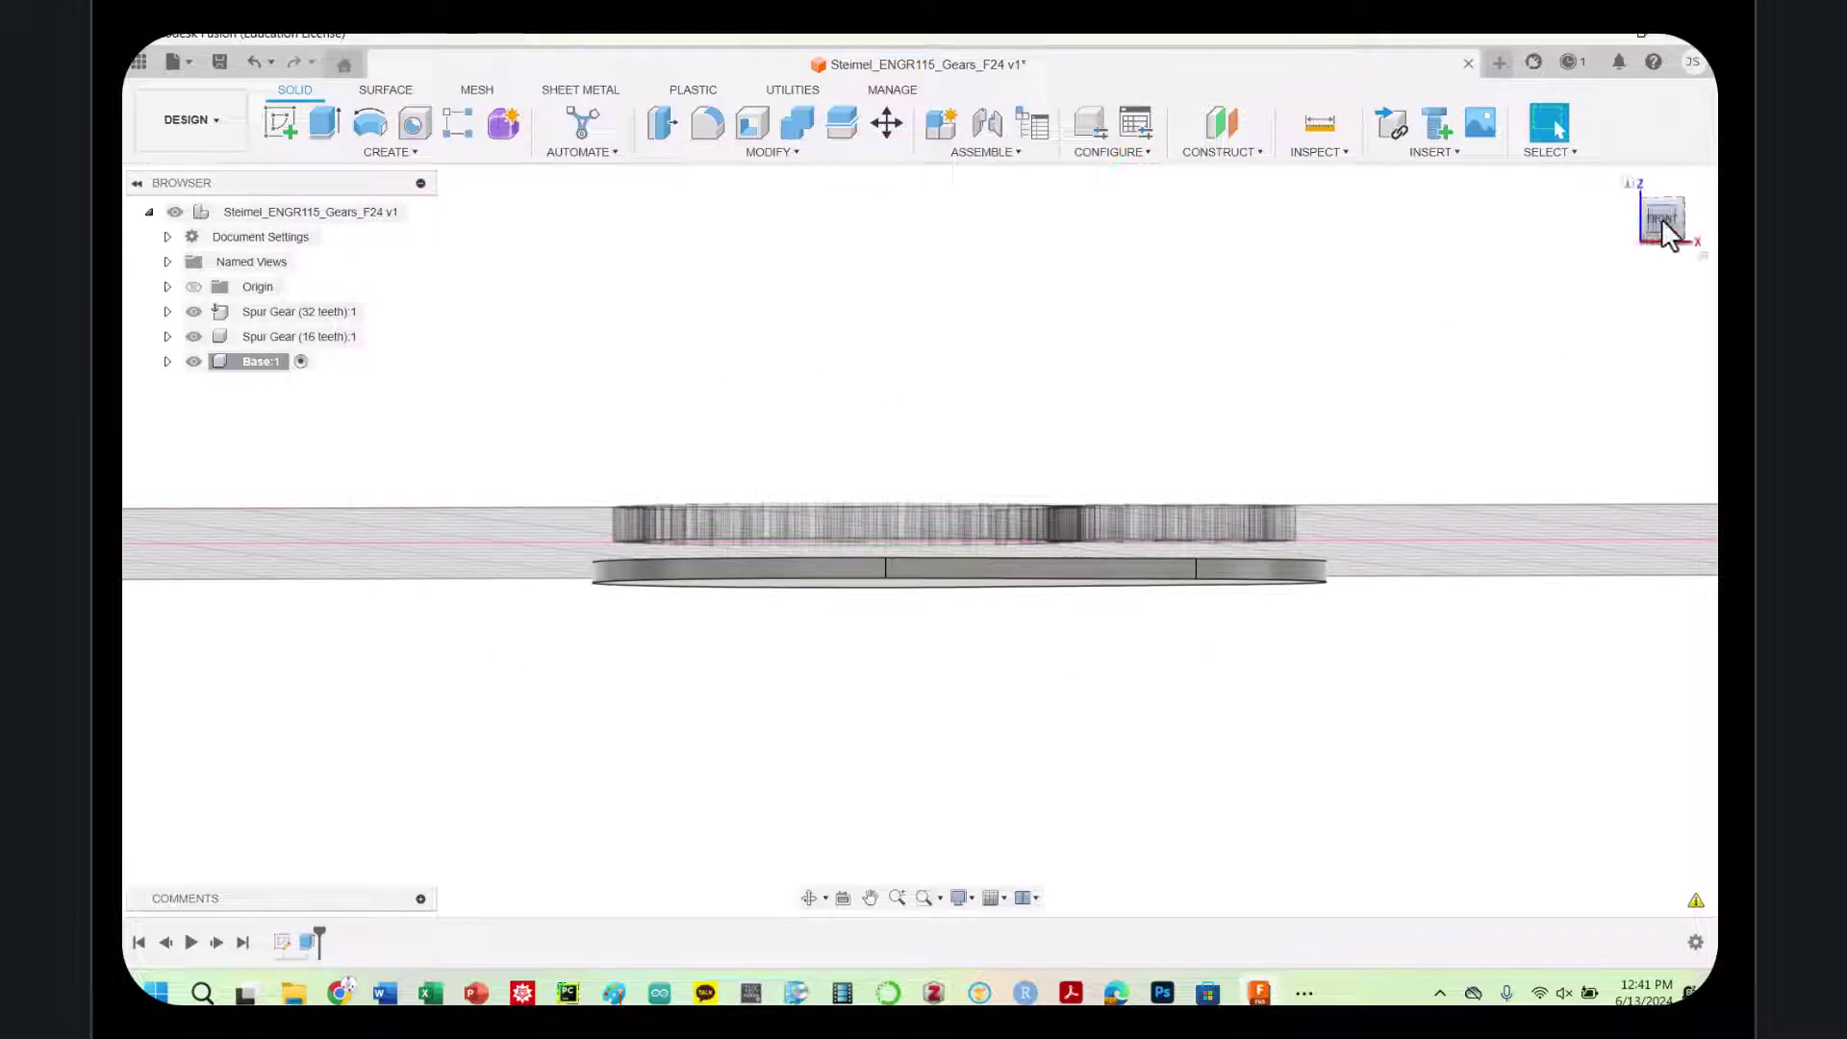
Switch to the Top view and select the base plate's top face
left_click(1670, 252)
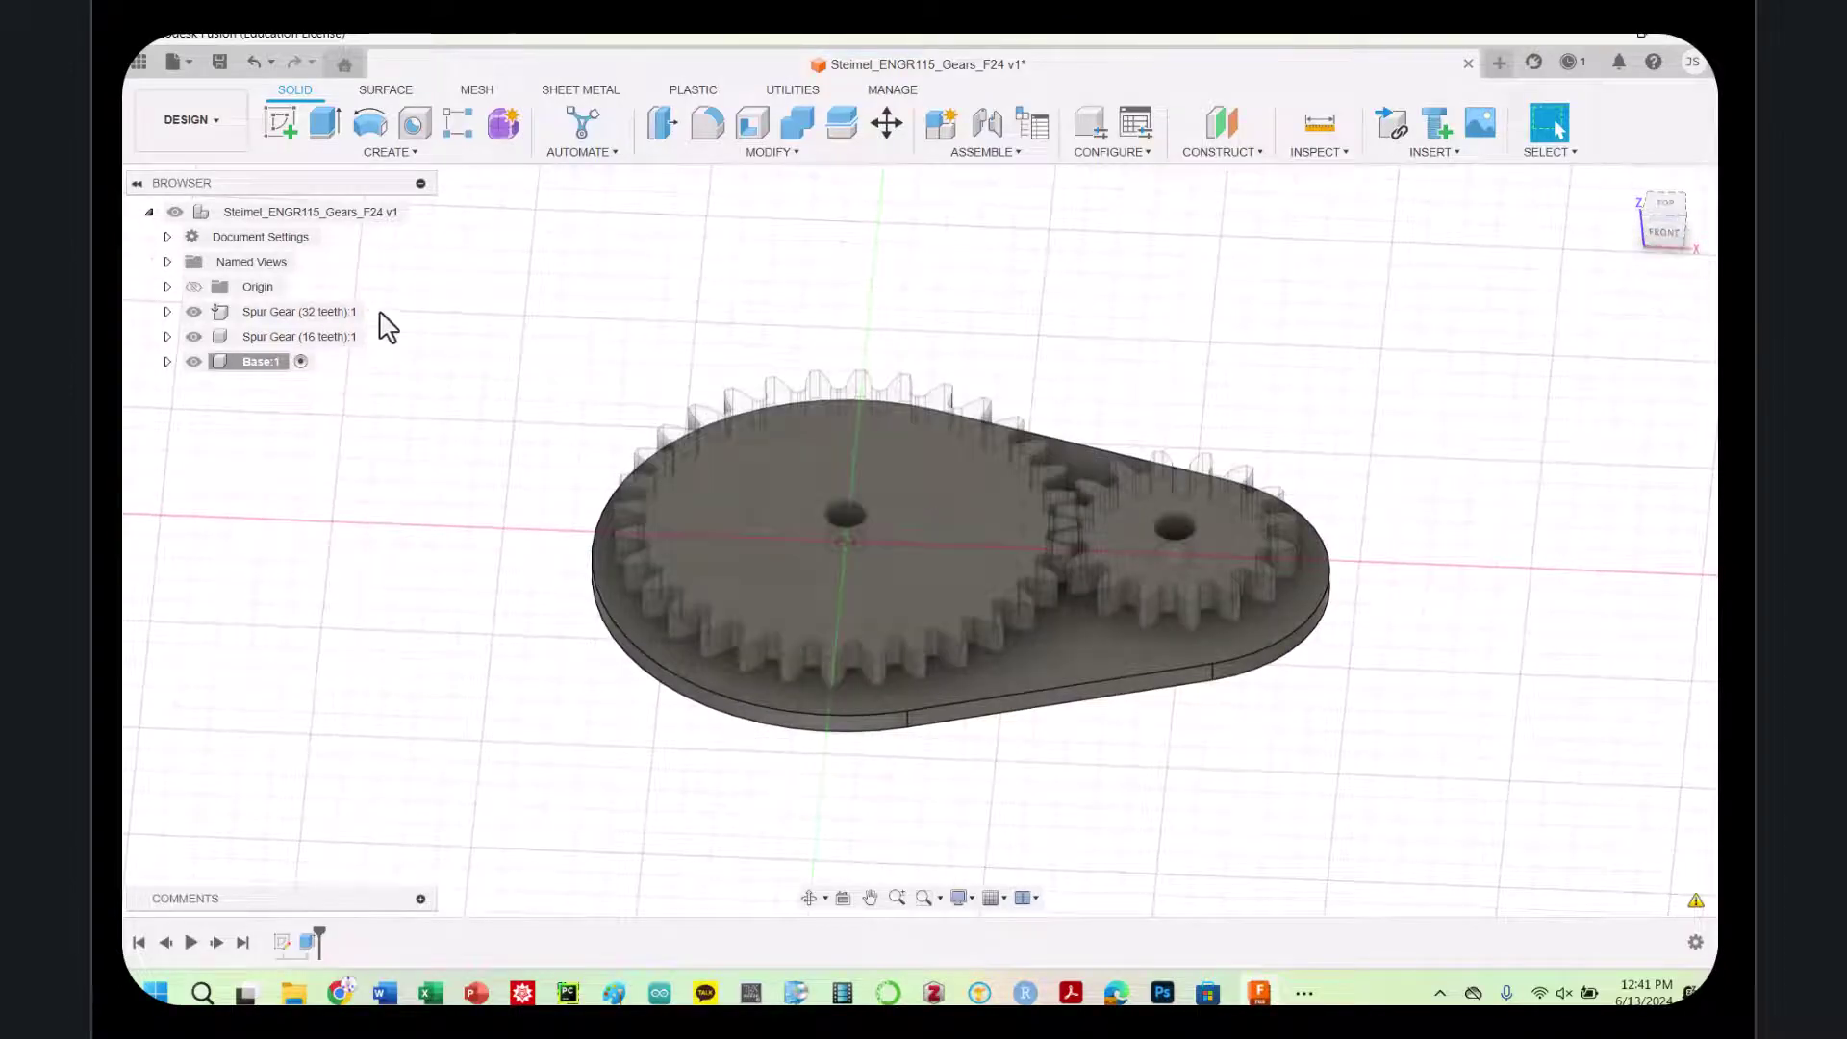
left_click(1665, 210)
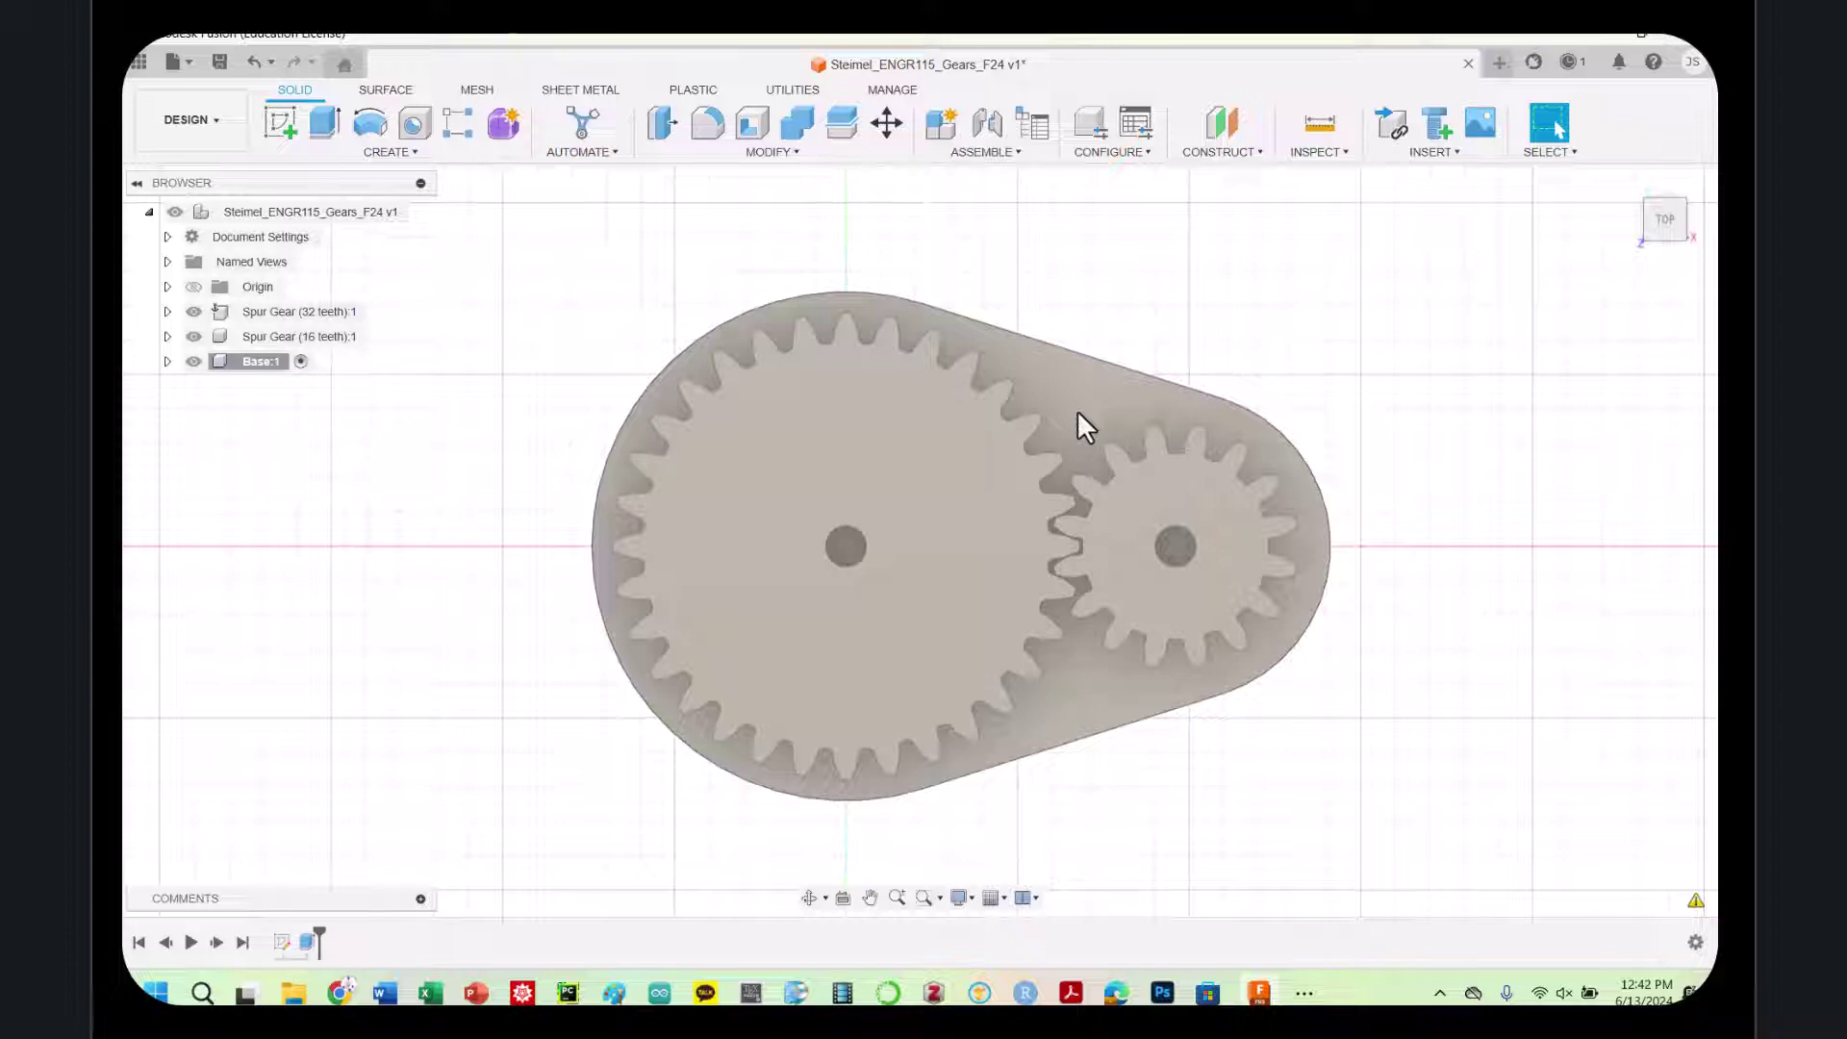
left_click(1078, 414)
Project the 32- and 16-tooth gears' bore circles into the plate sketch, then hide both gears
key("p")
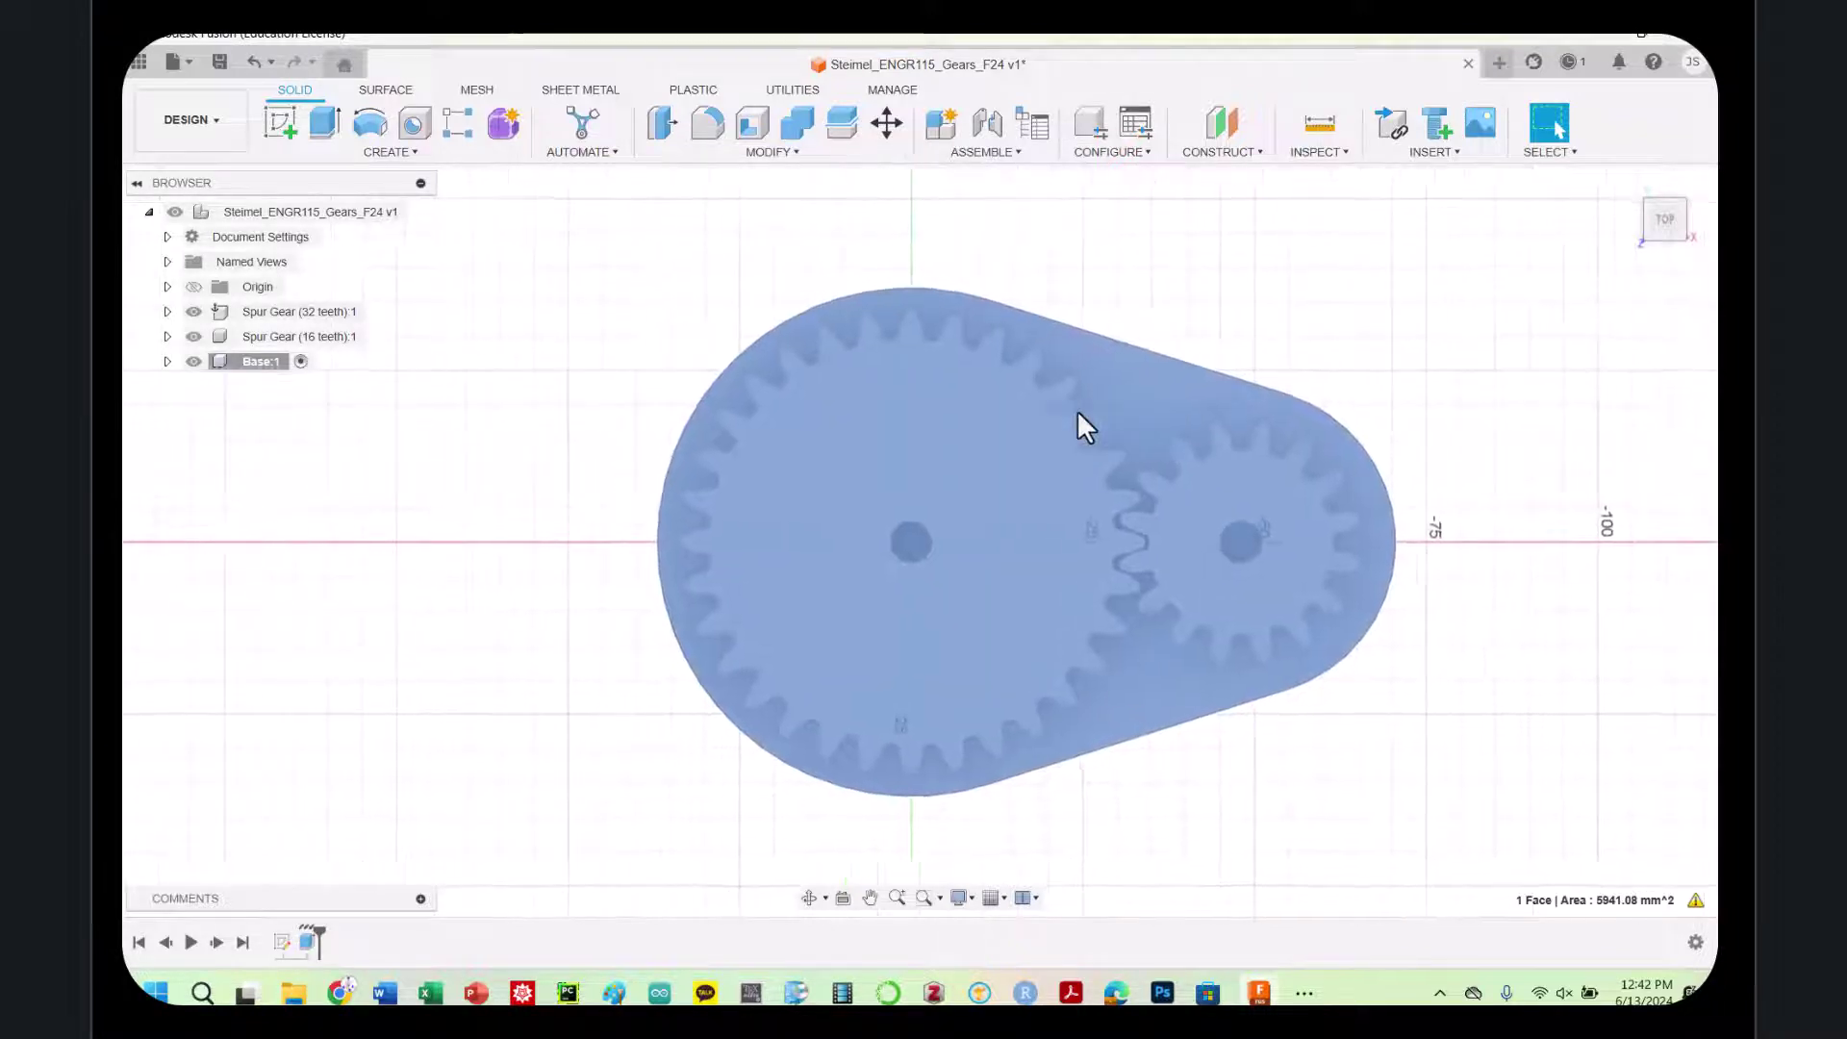
left_click(933, 535)
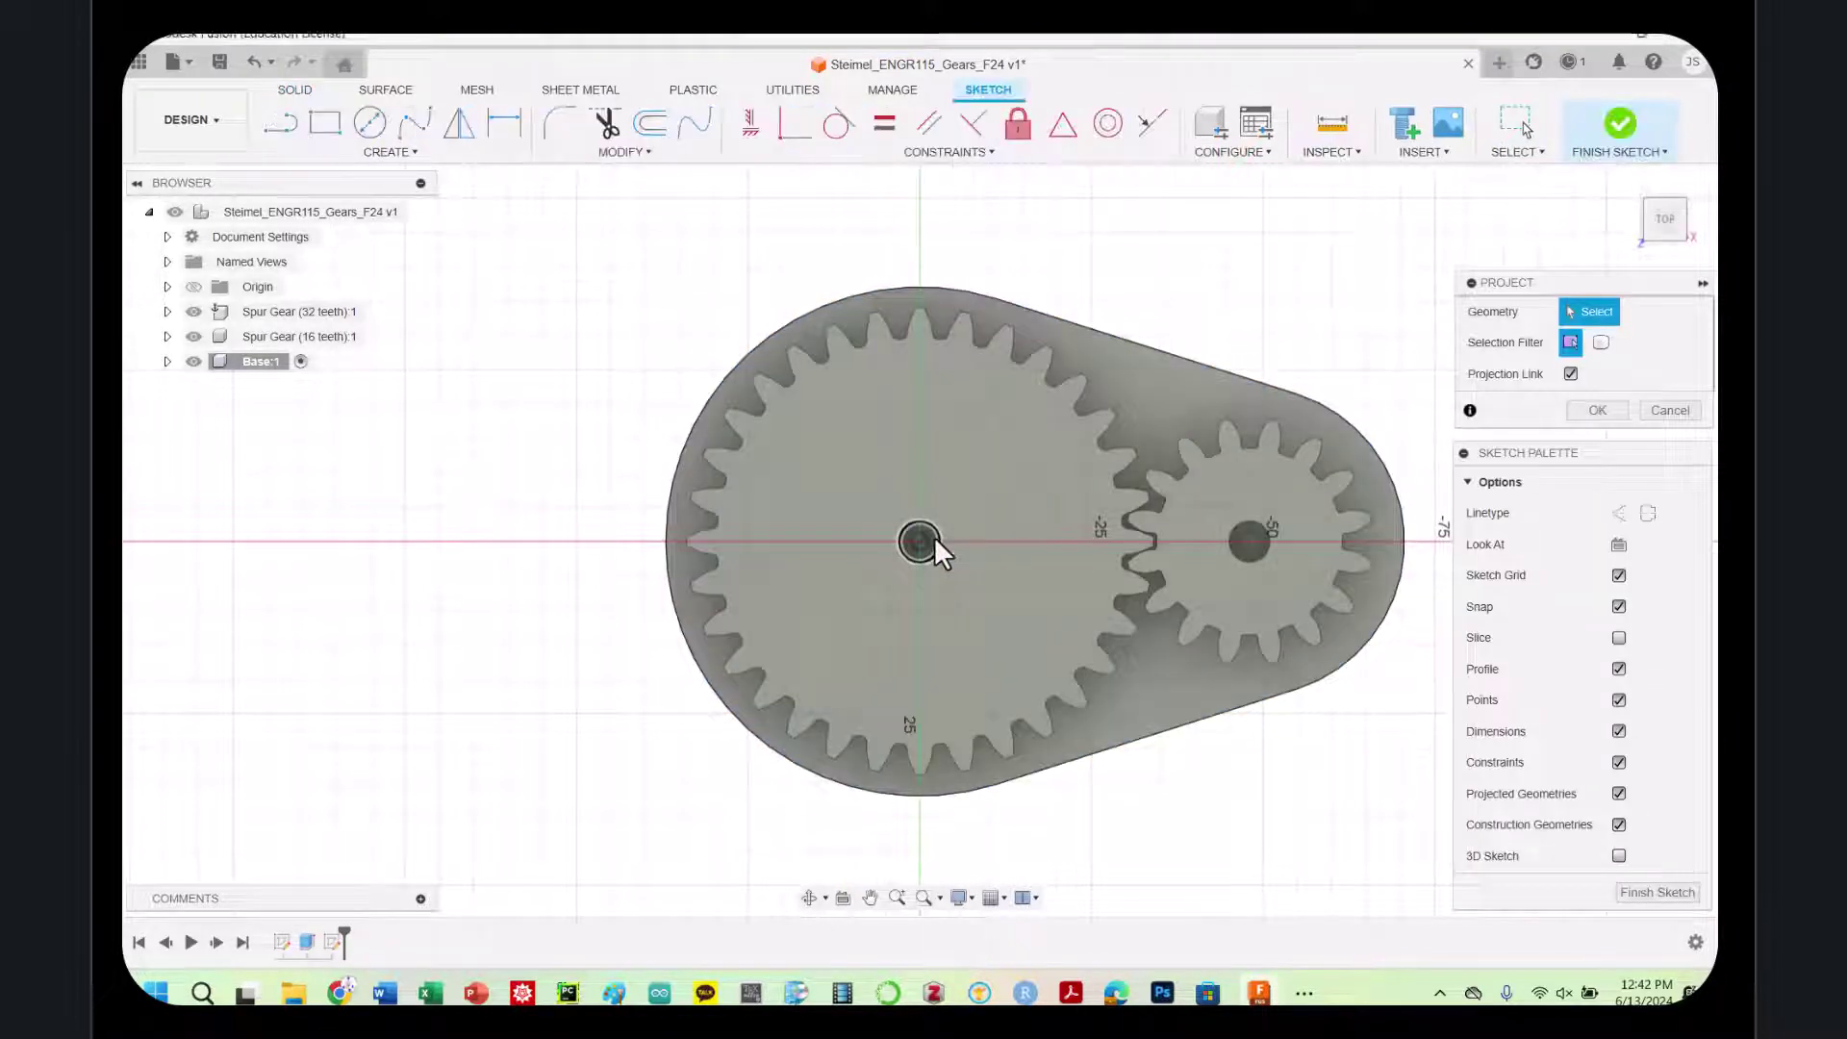
left_click(1263, 535)
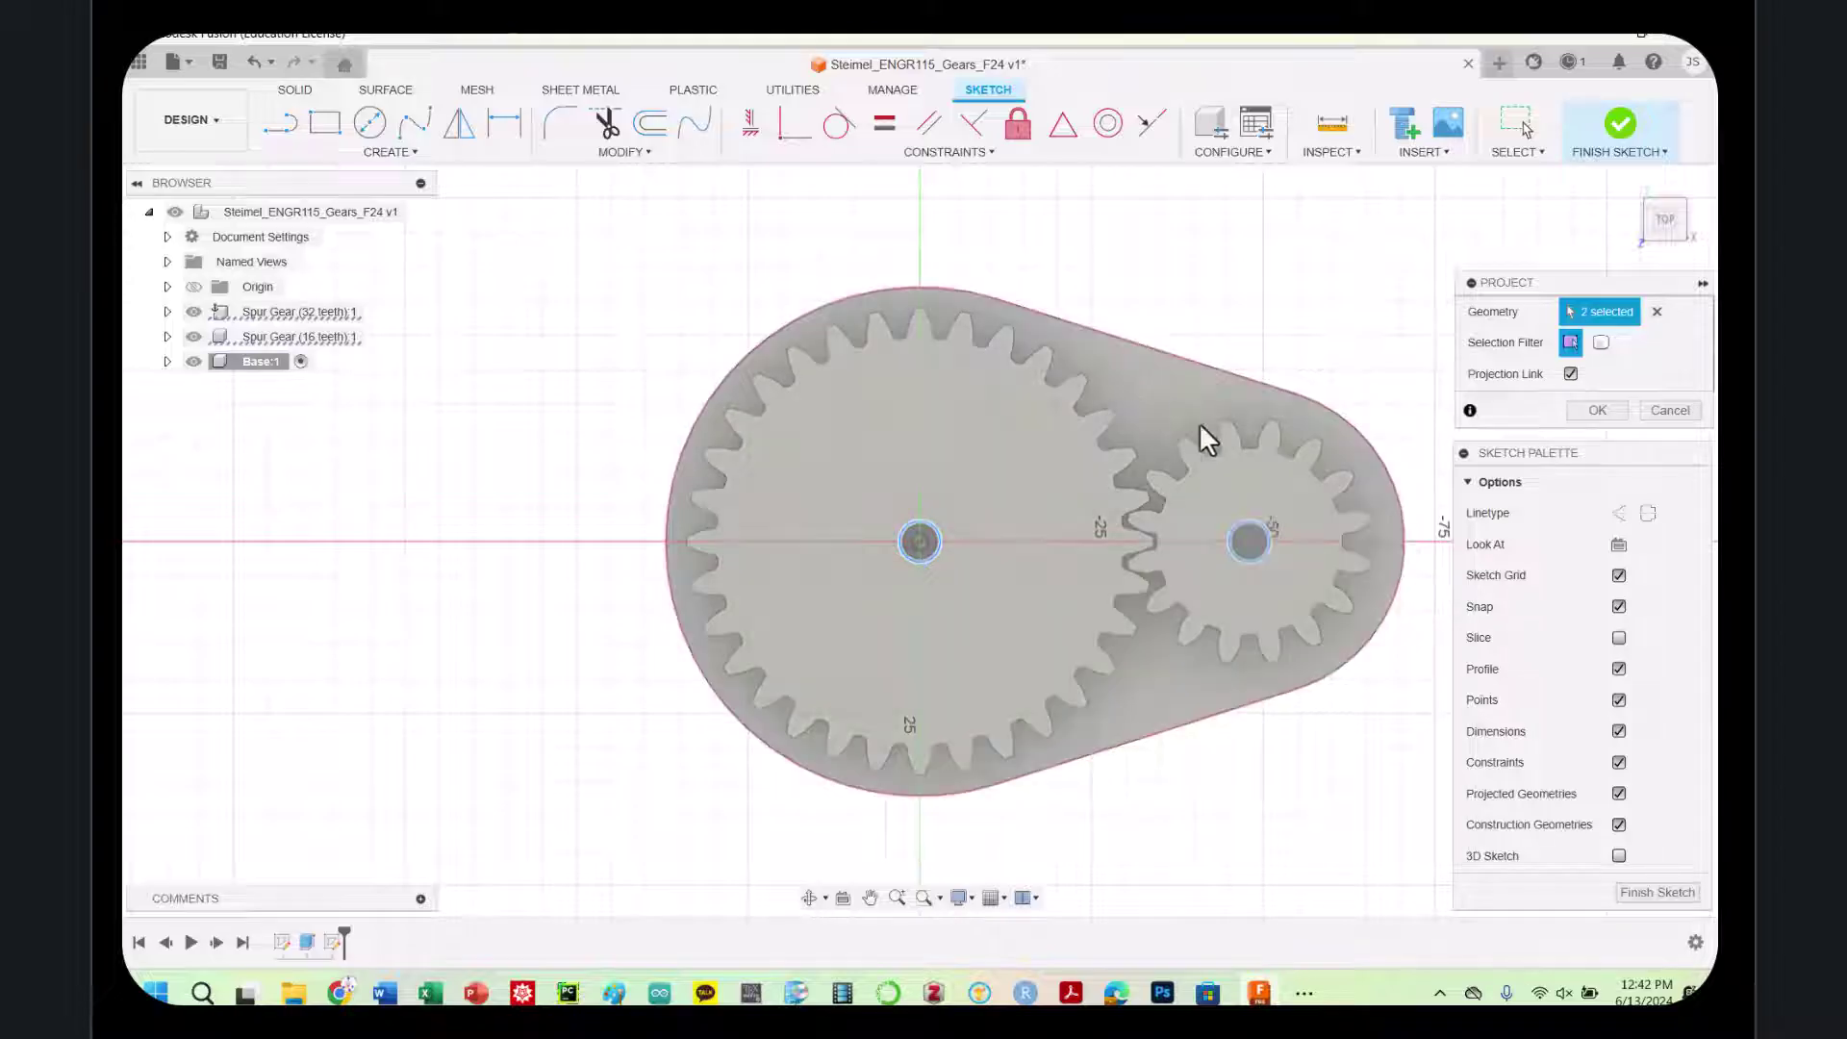
left_click(1597, 410)
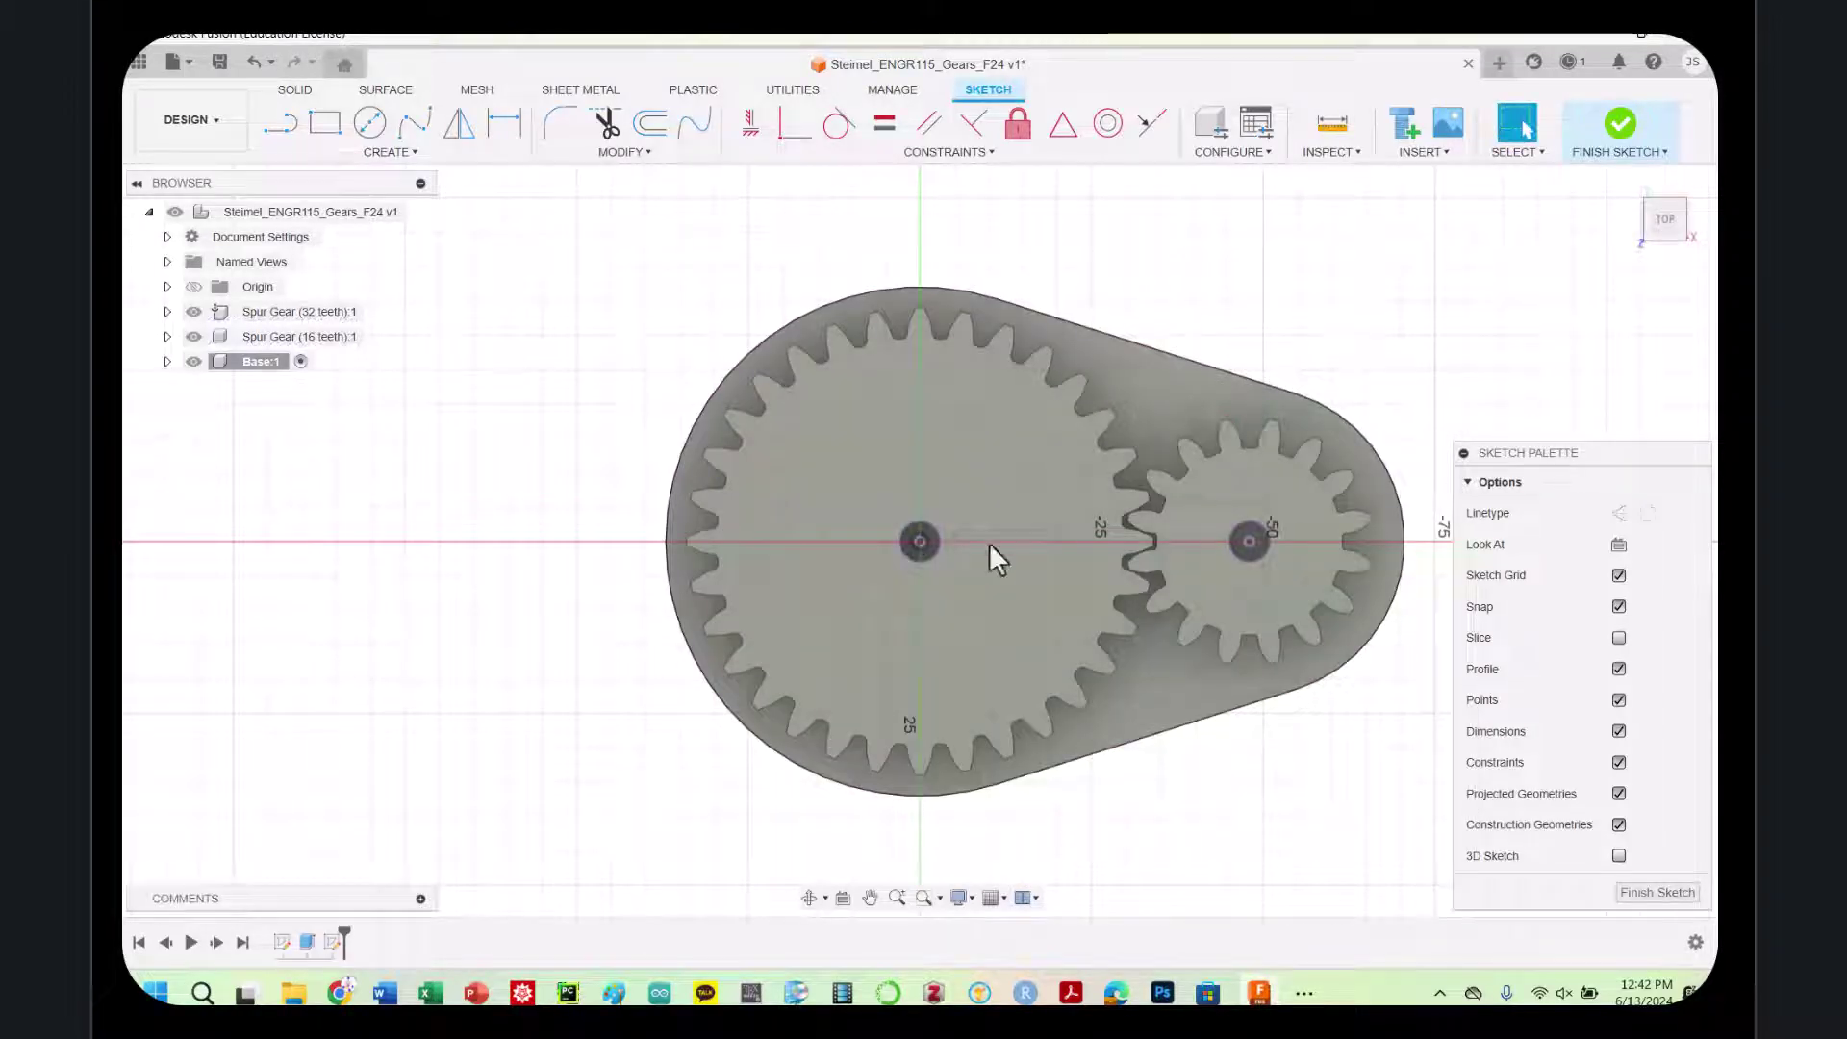
left_click(193, 336)
left_click(193, 312)
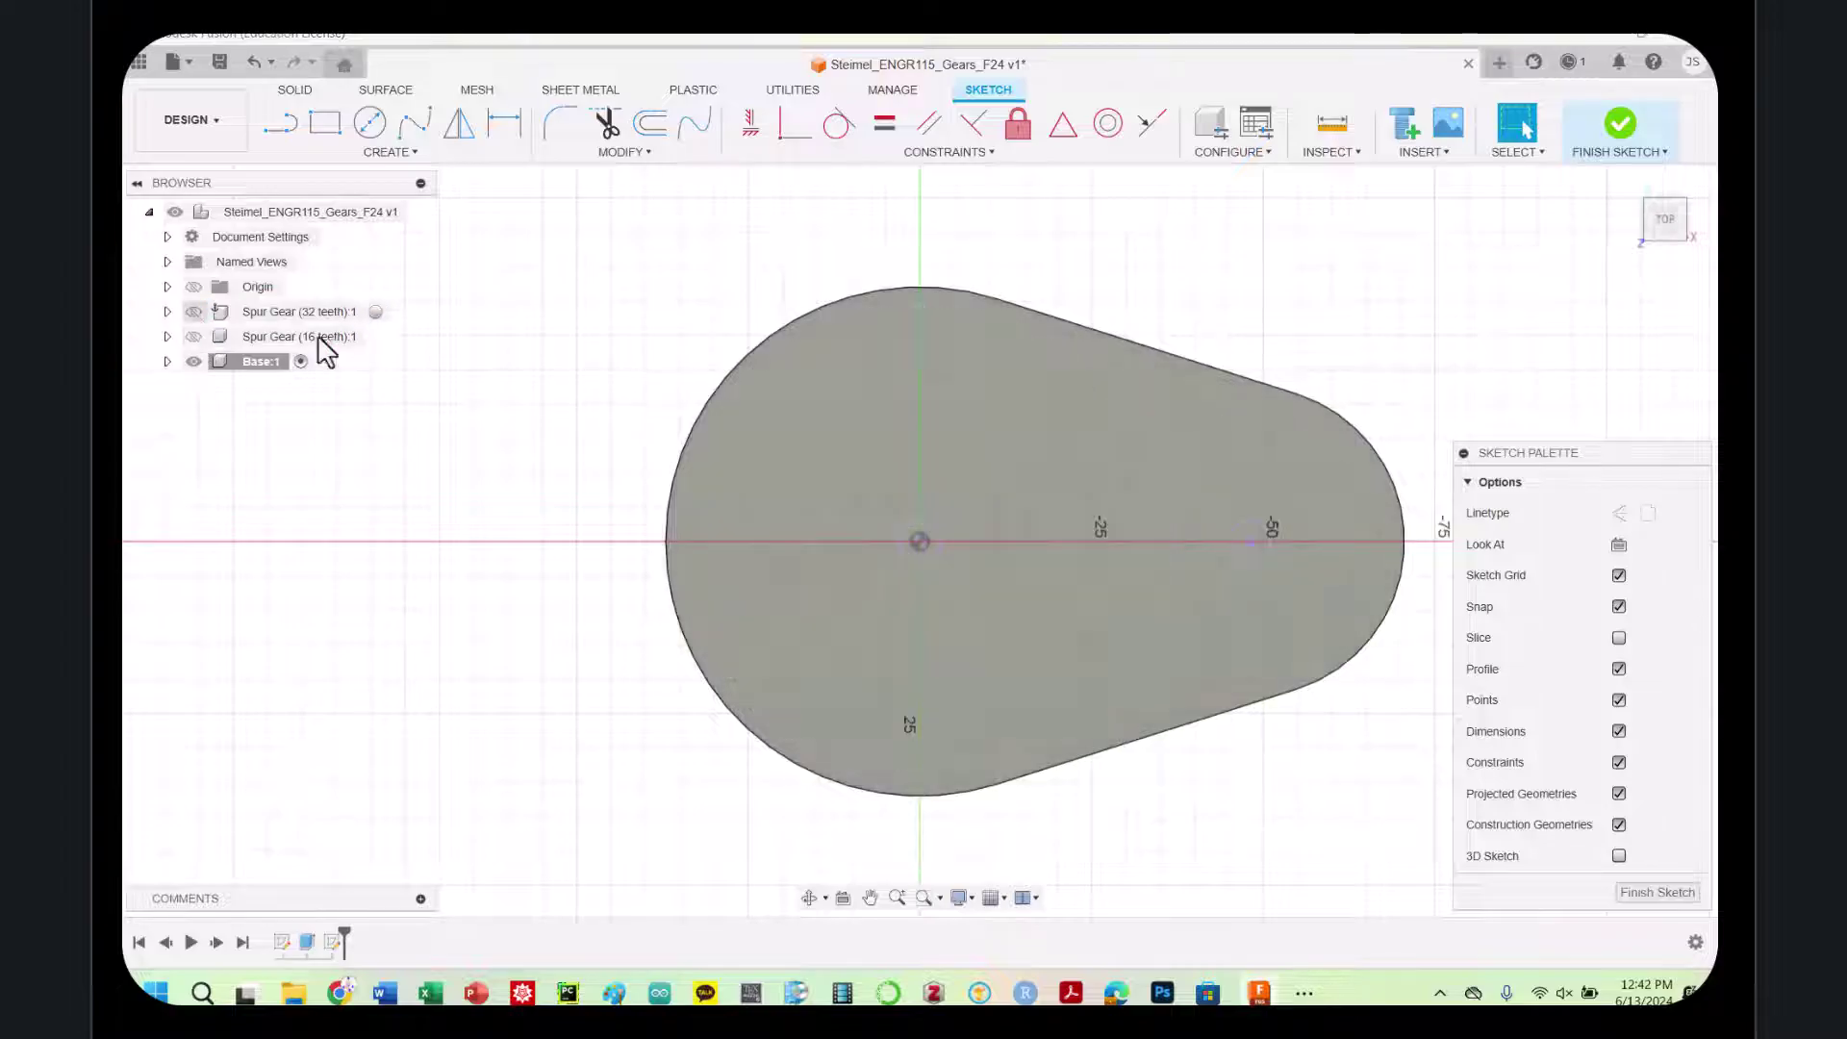
Offset the large and small projected centre-hole circles by -0.4 mm each
key("o")
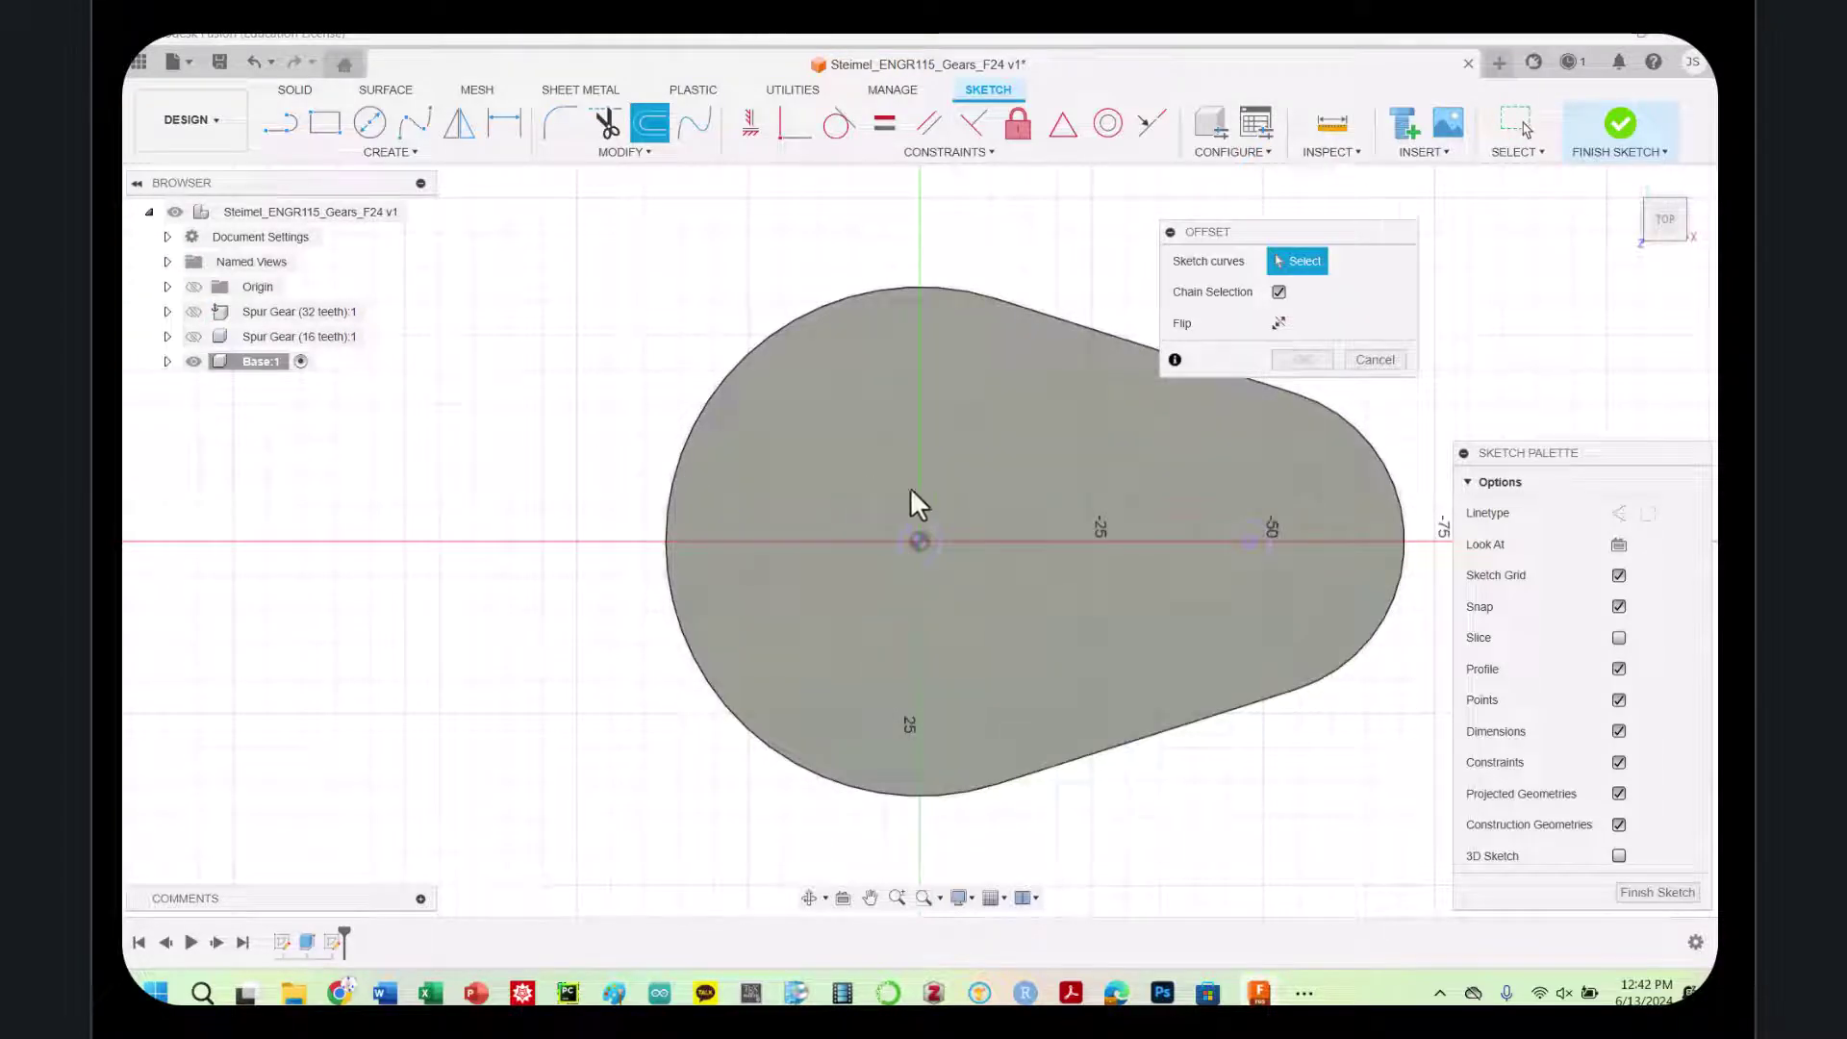
left_click(938, 528)
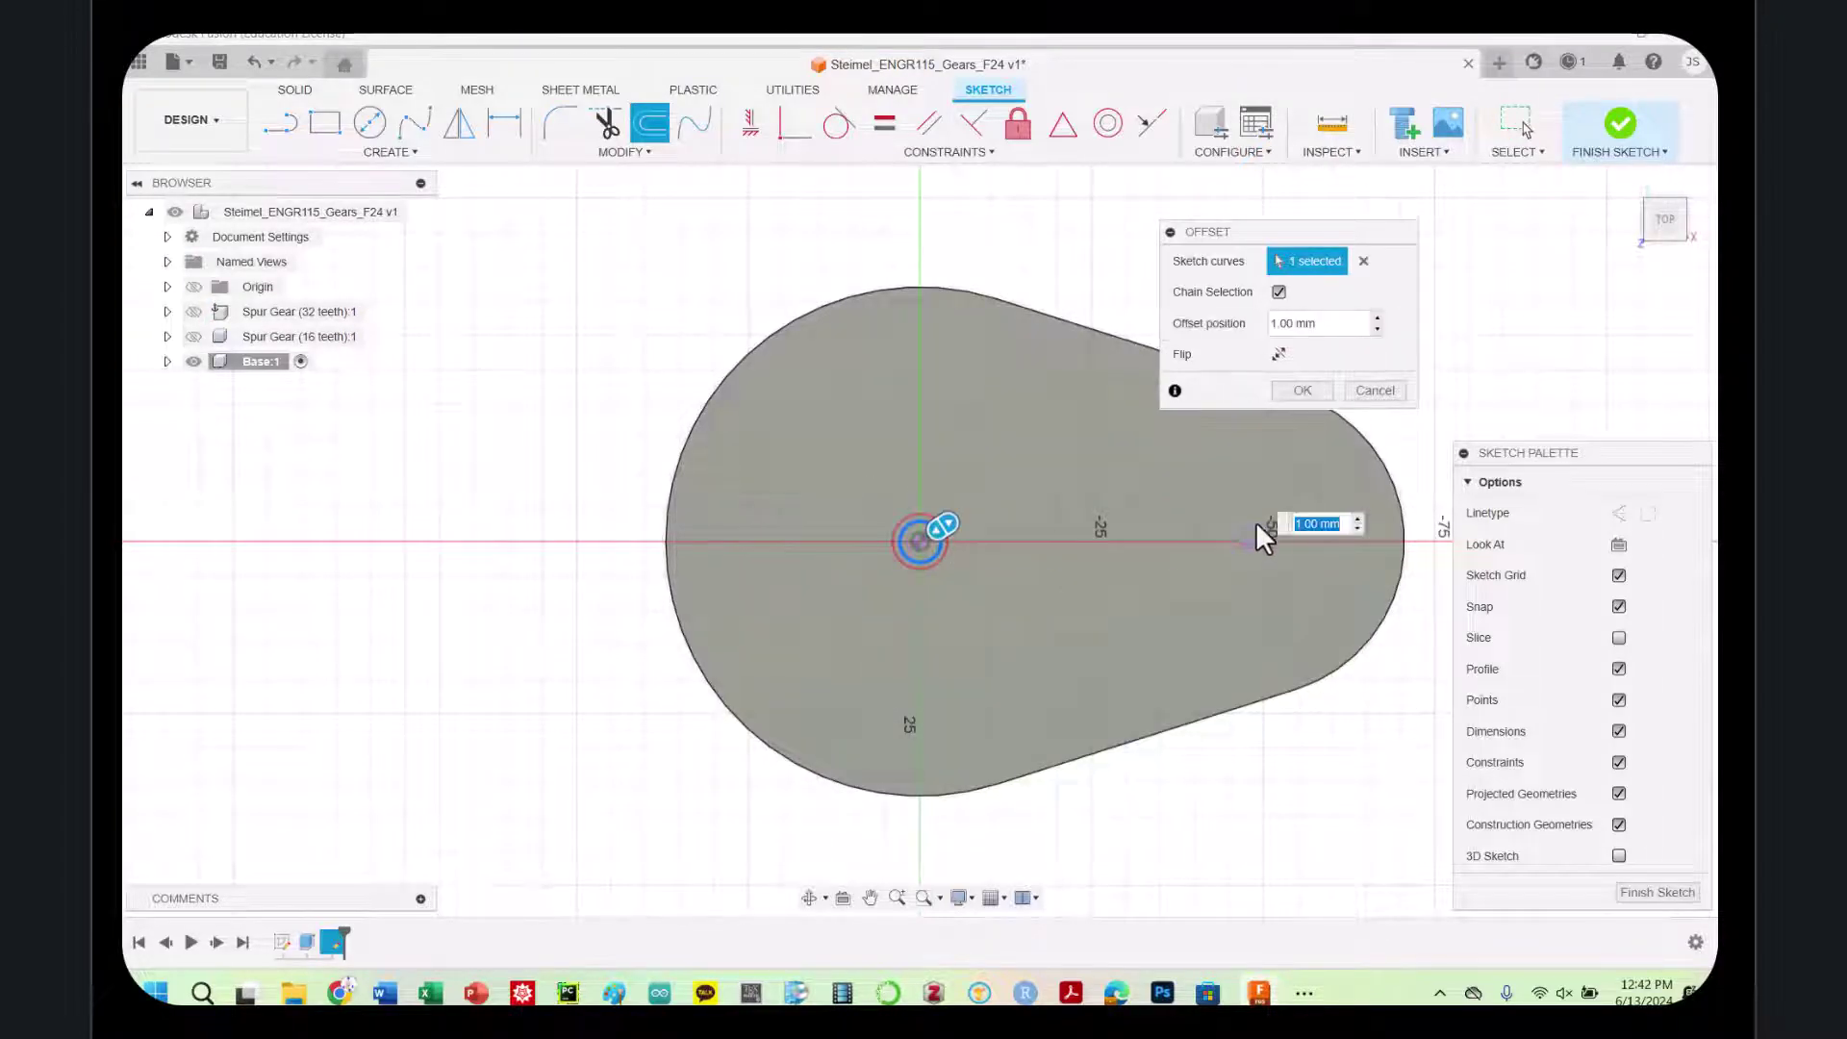
left_click(1283, 323)
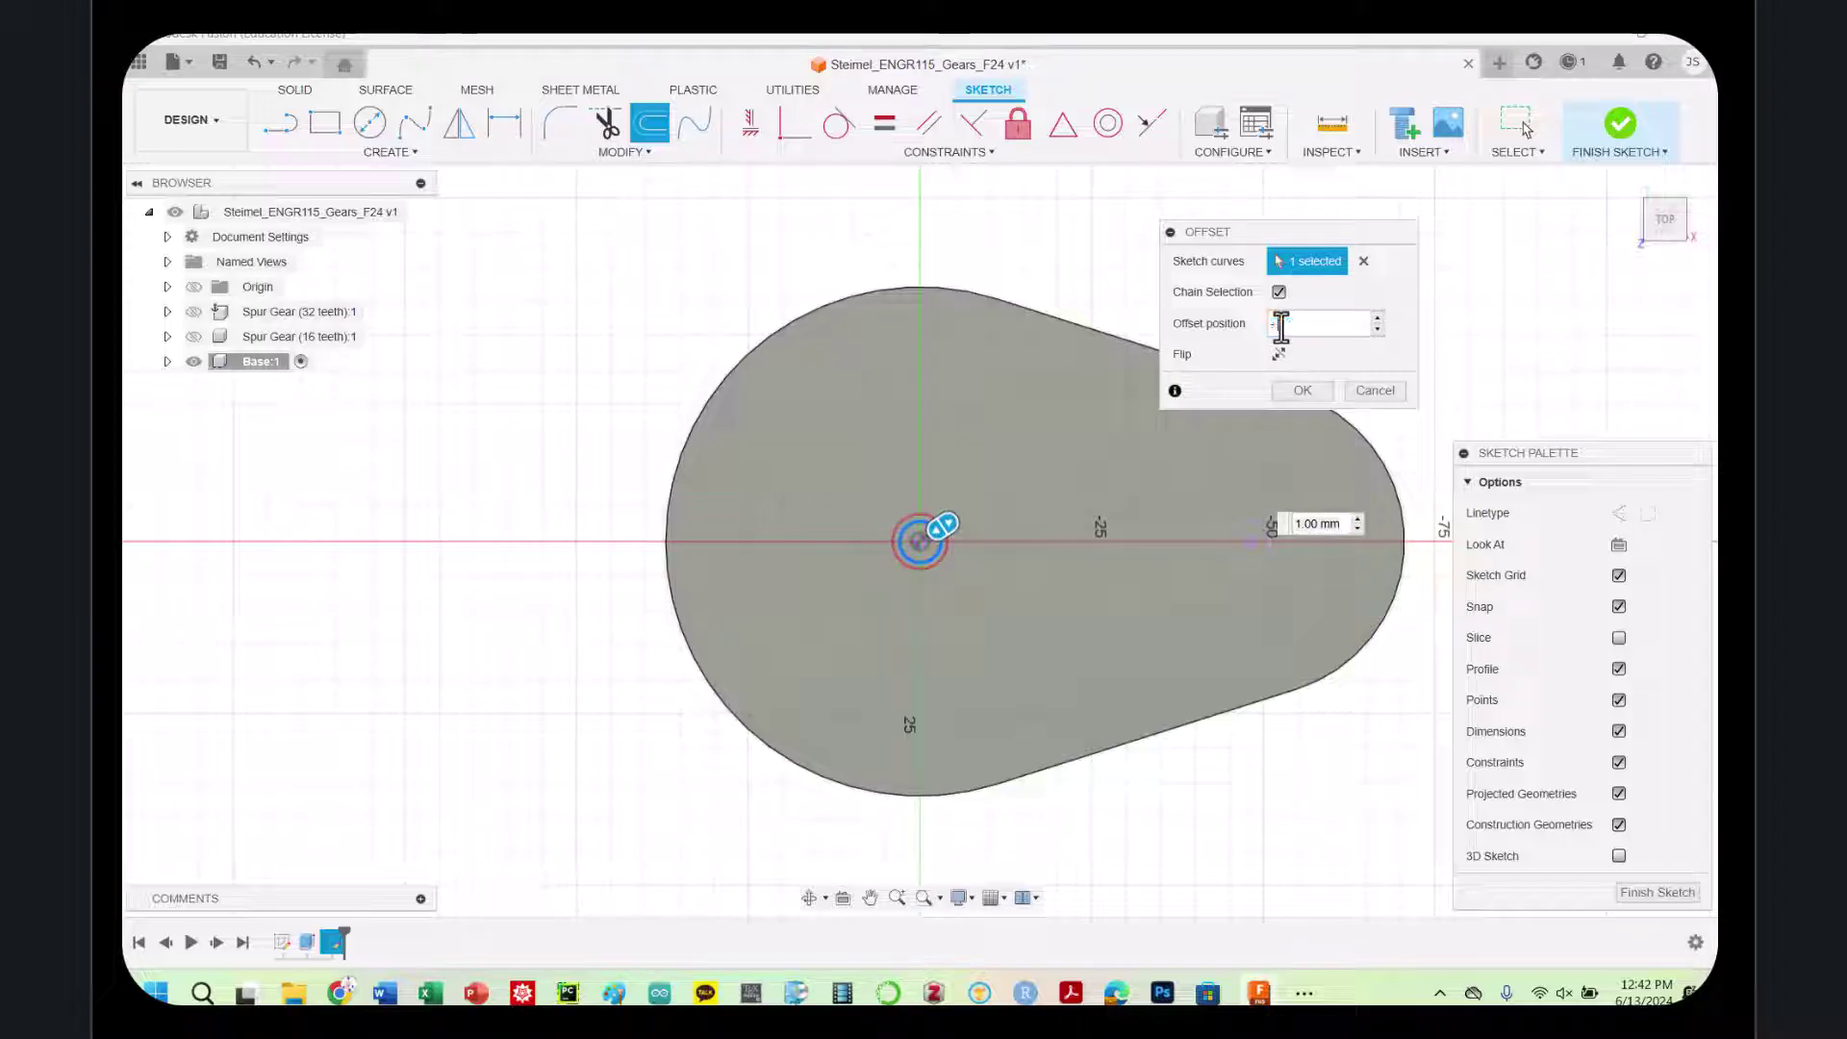
type("-0.4")
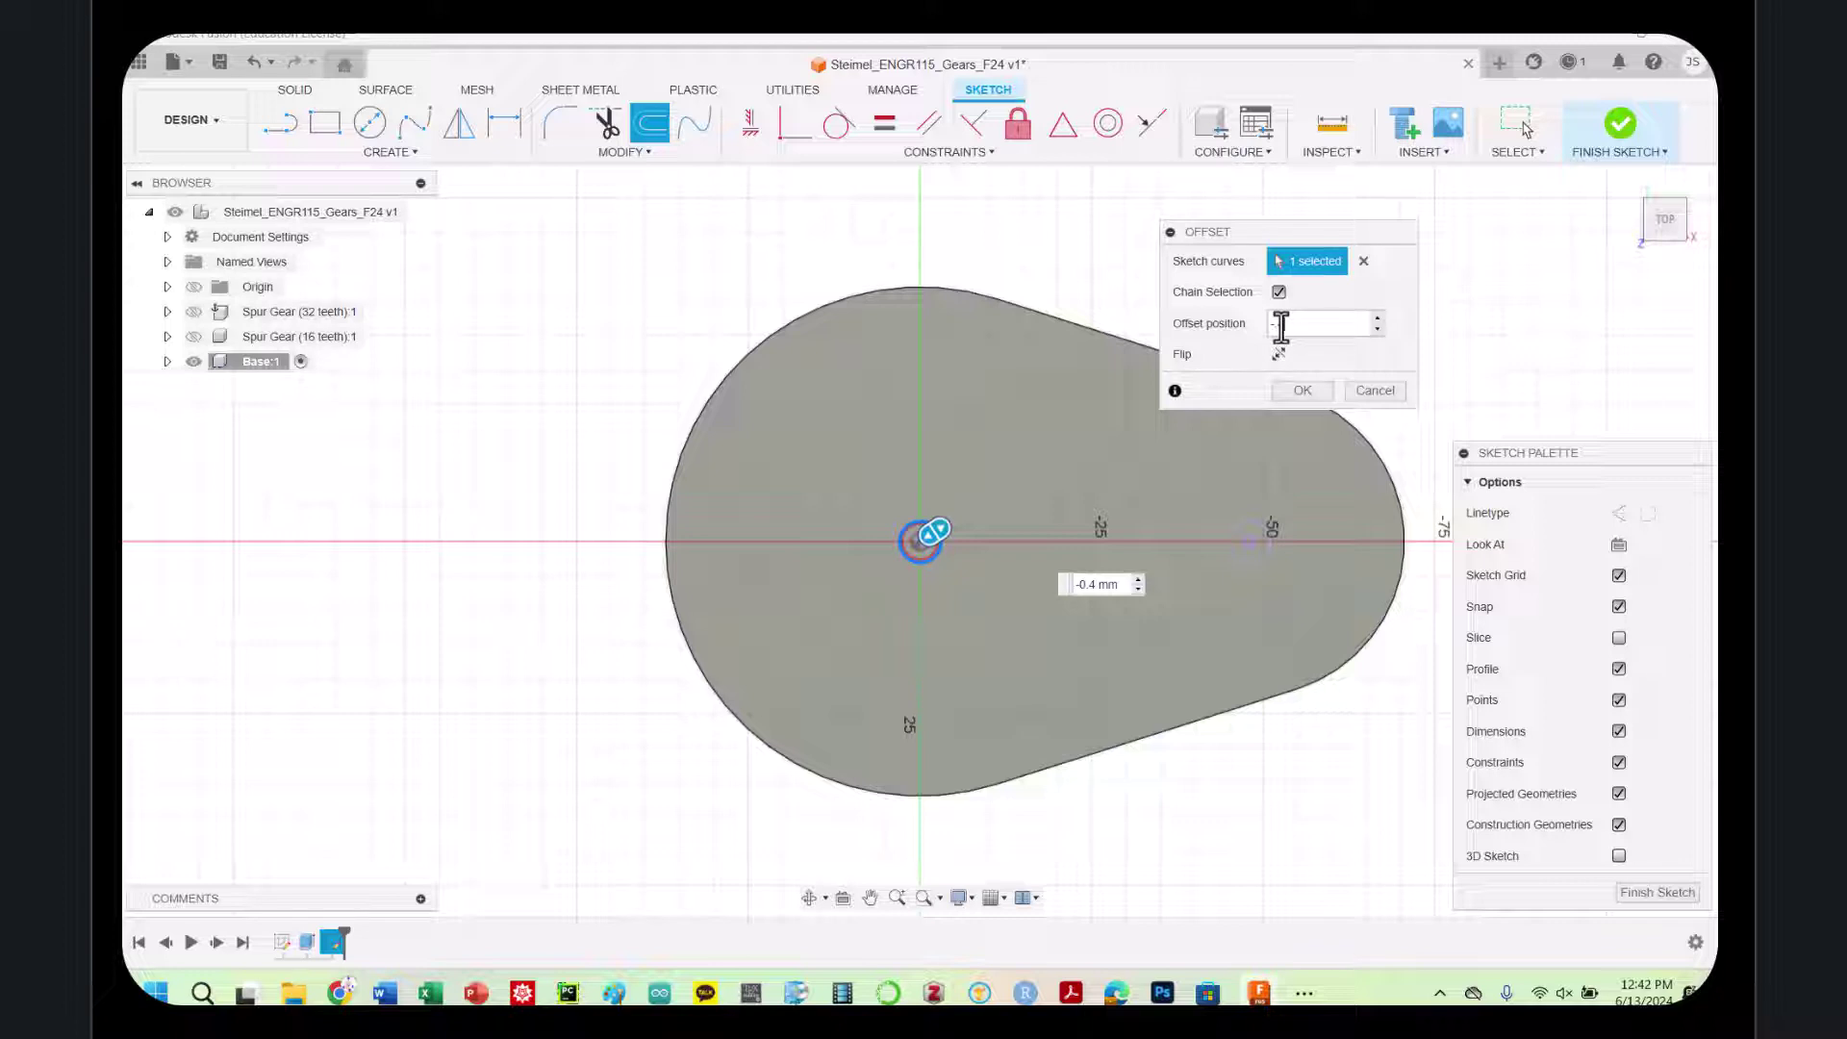
key("Return")
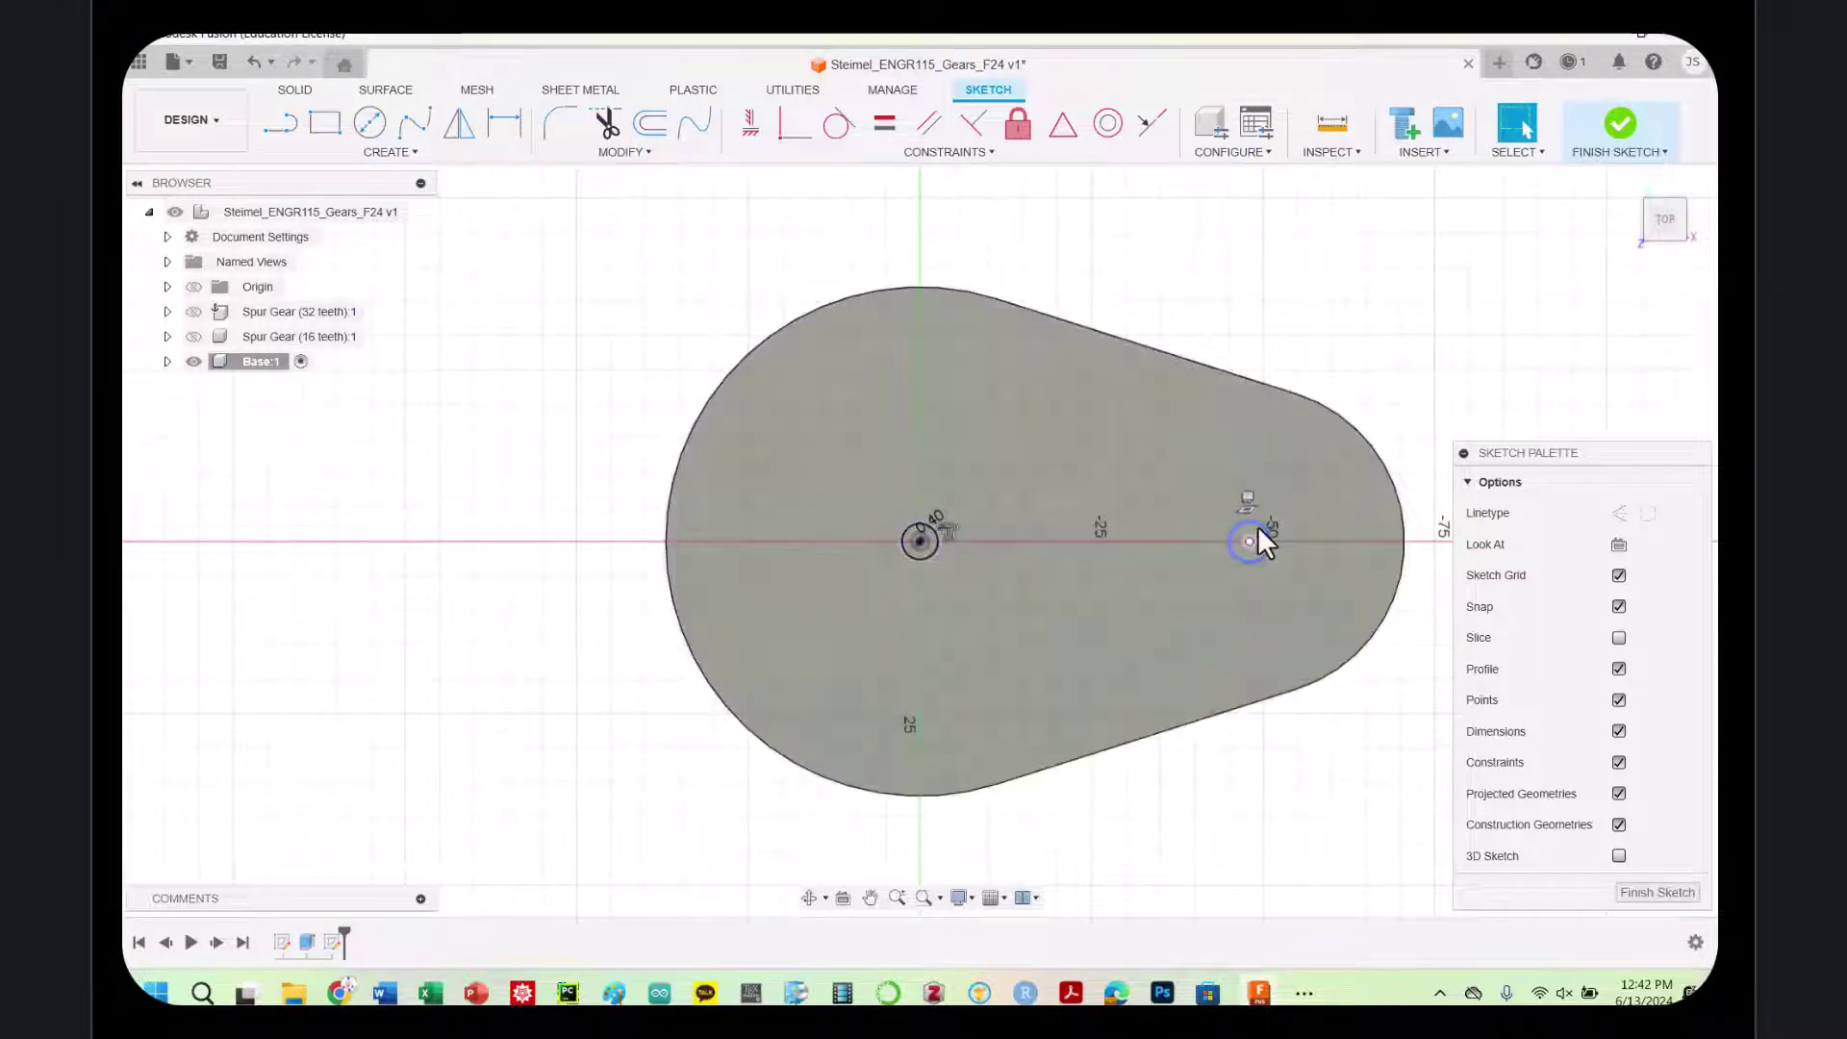
key("o")
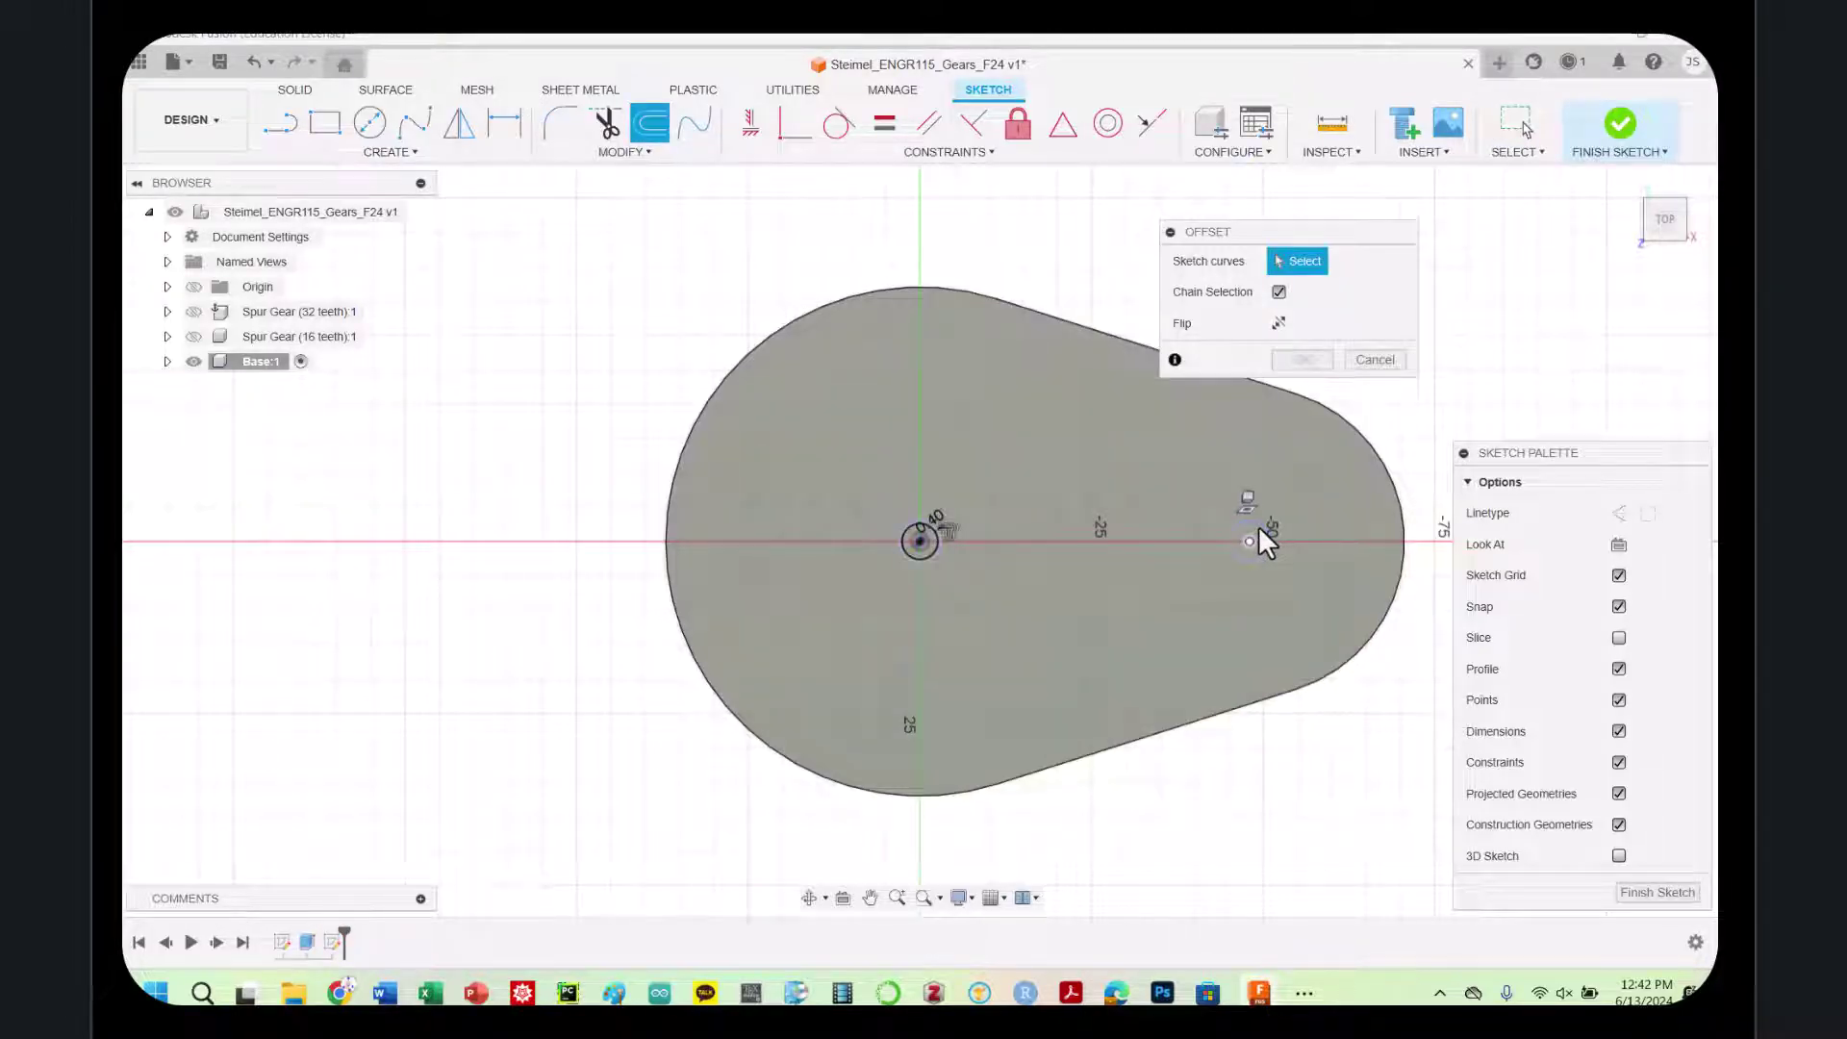
left_click(1258, 525)
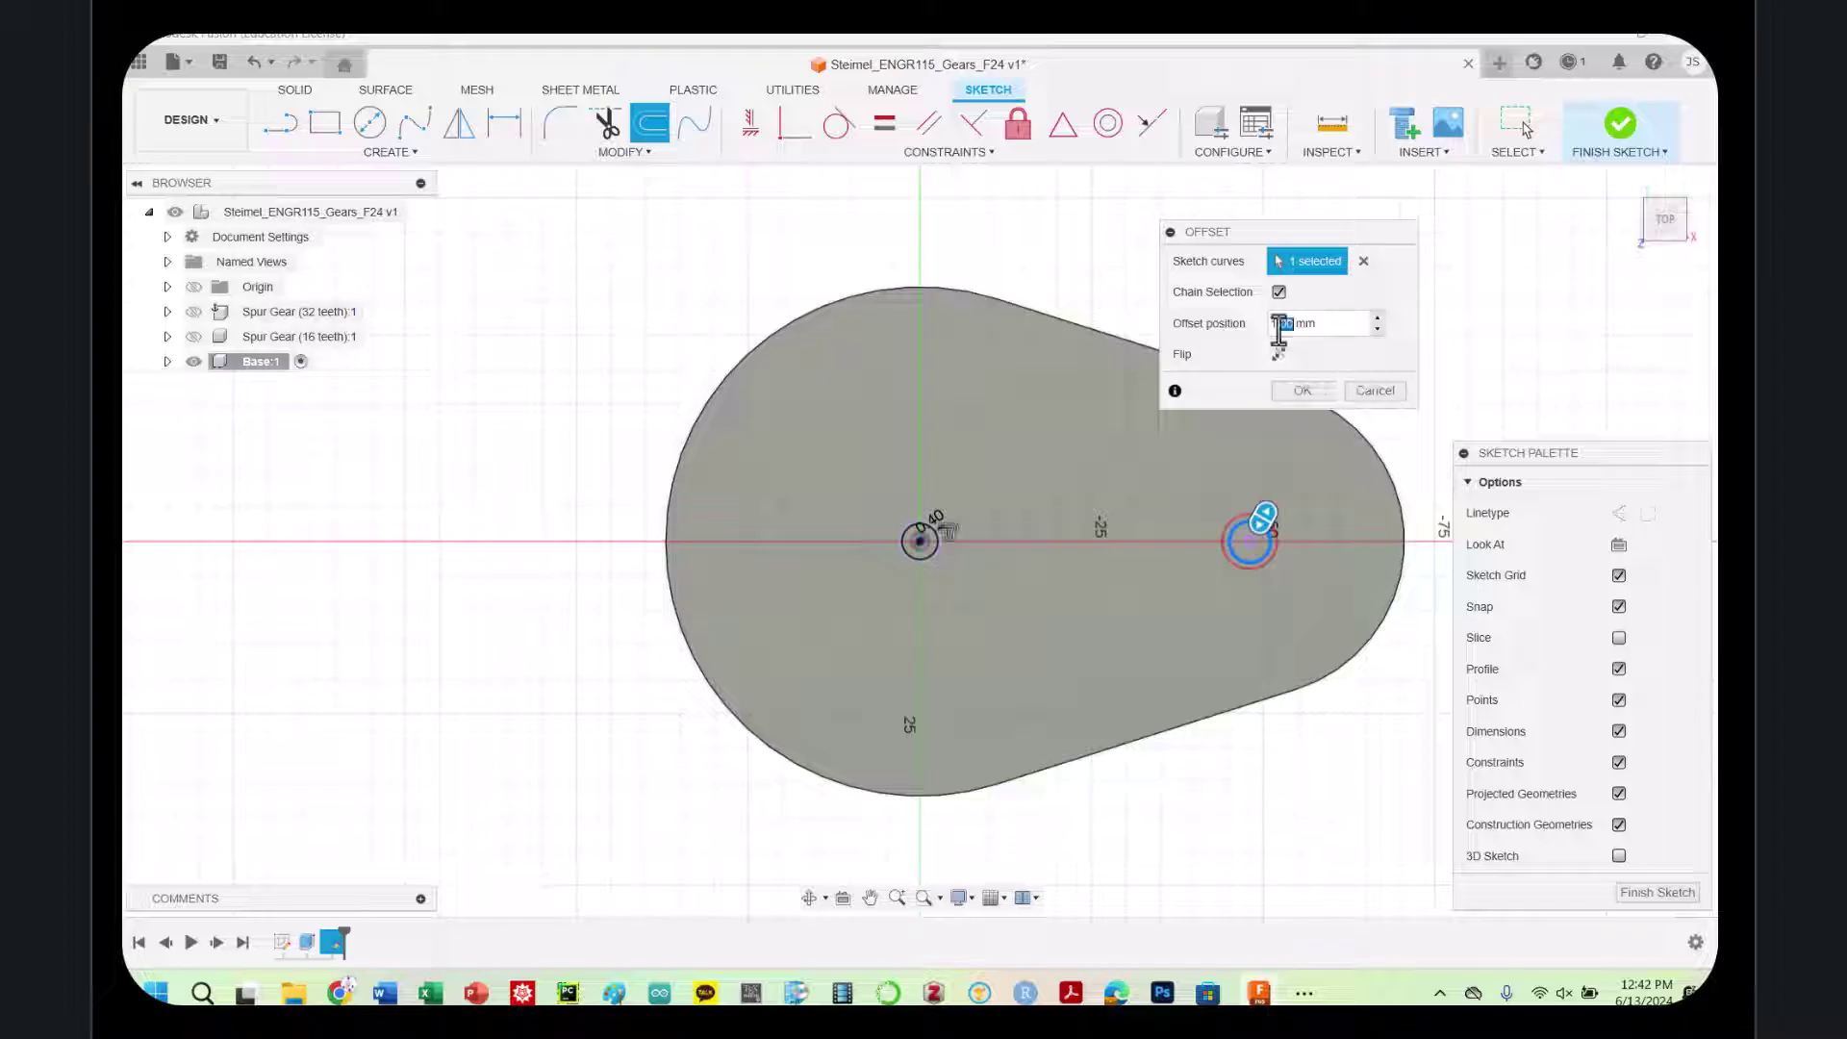
key("Return")
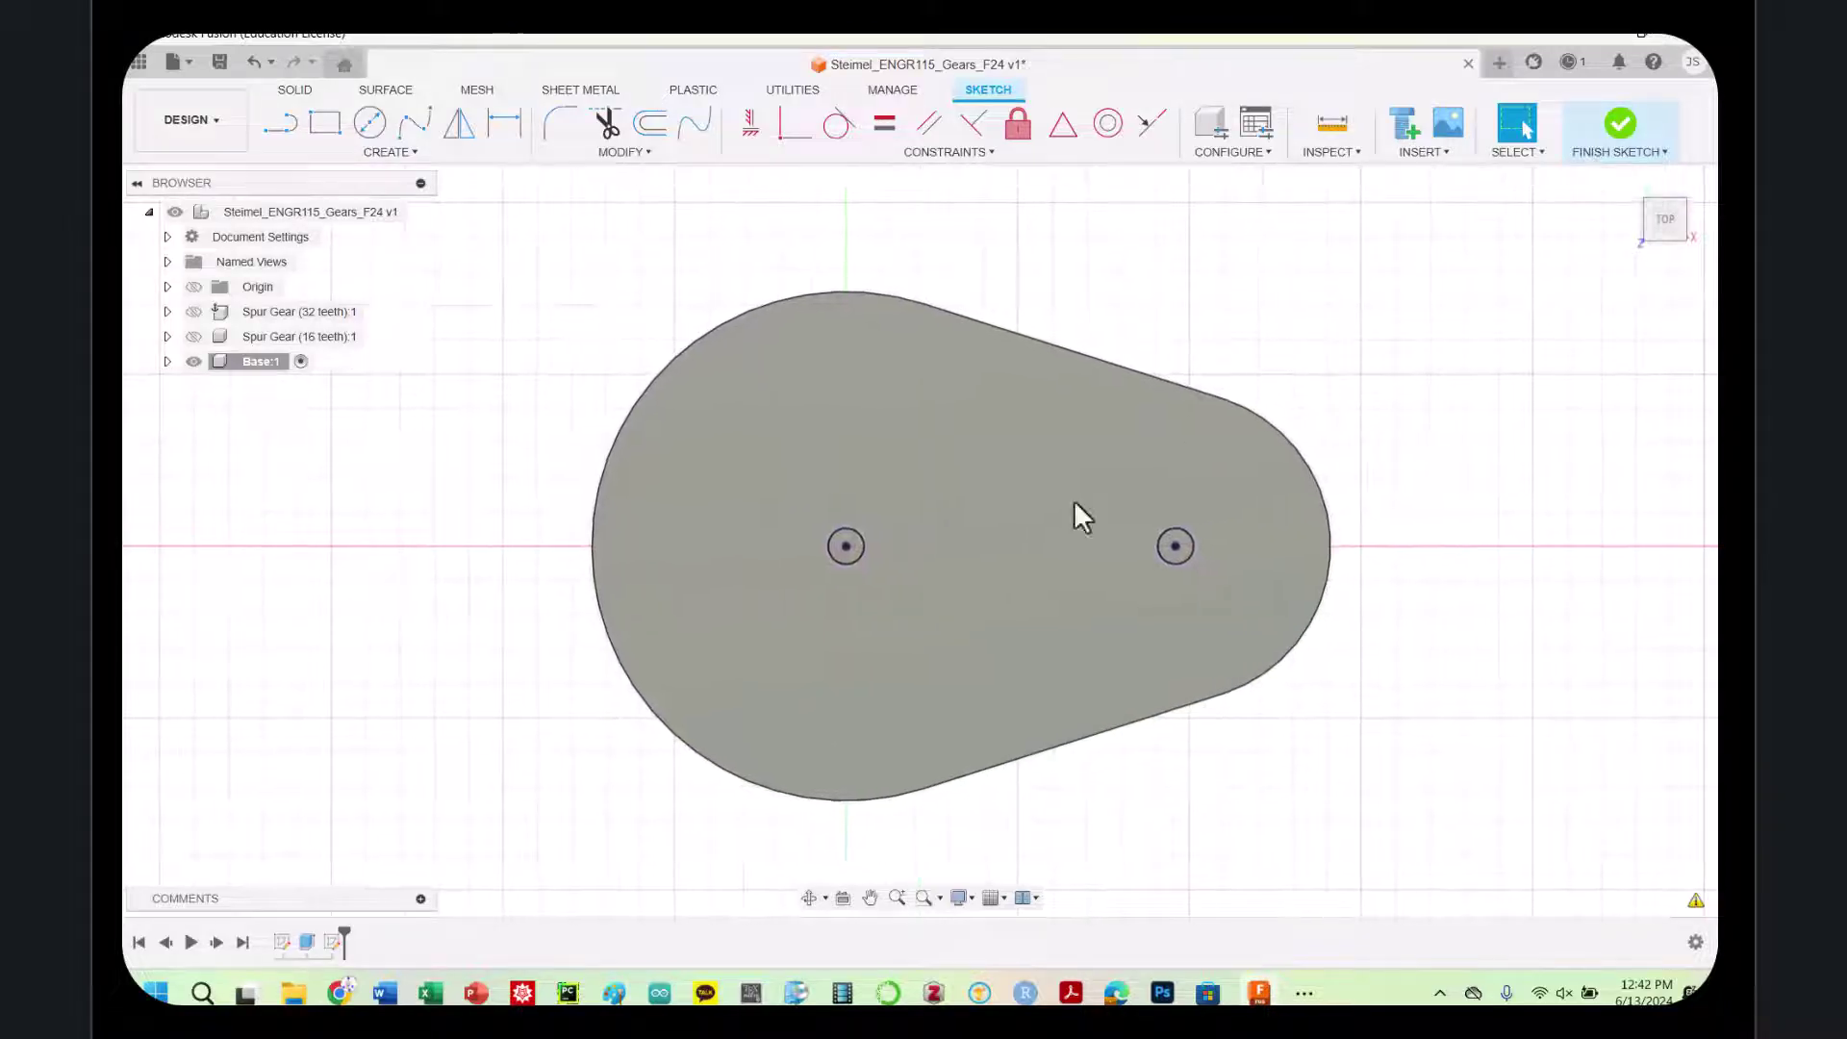
Extrude both pin circles 15 mm to form two pins on the plate
key("e")
left_click(849, 549)
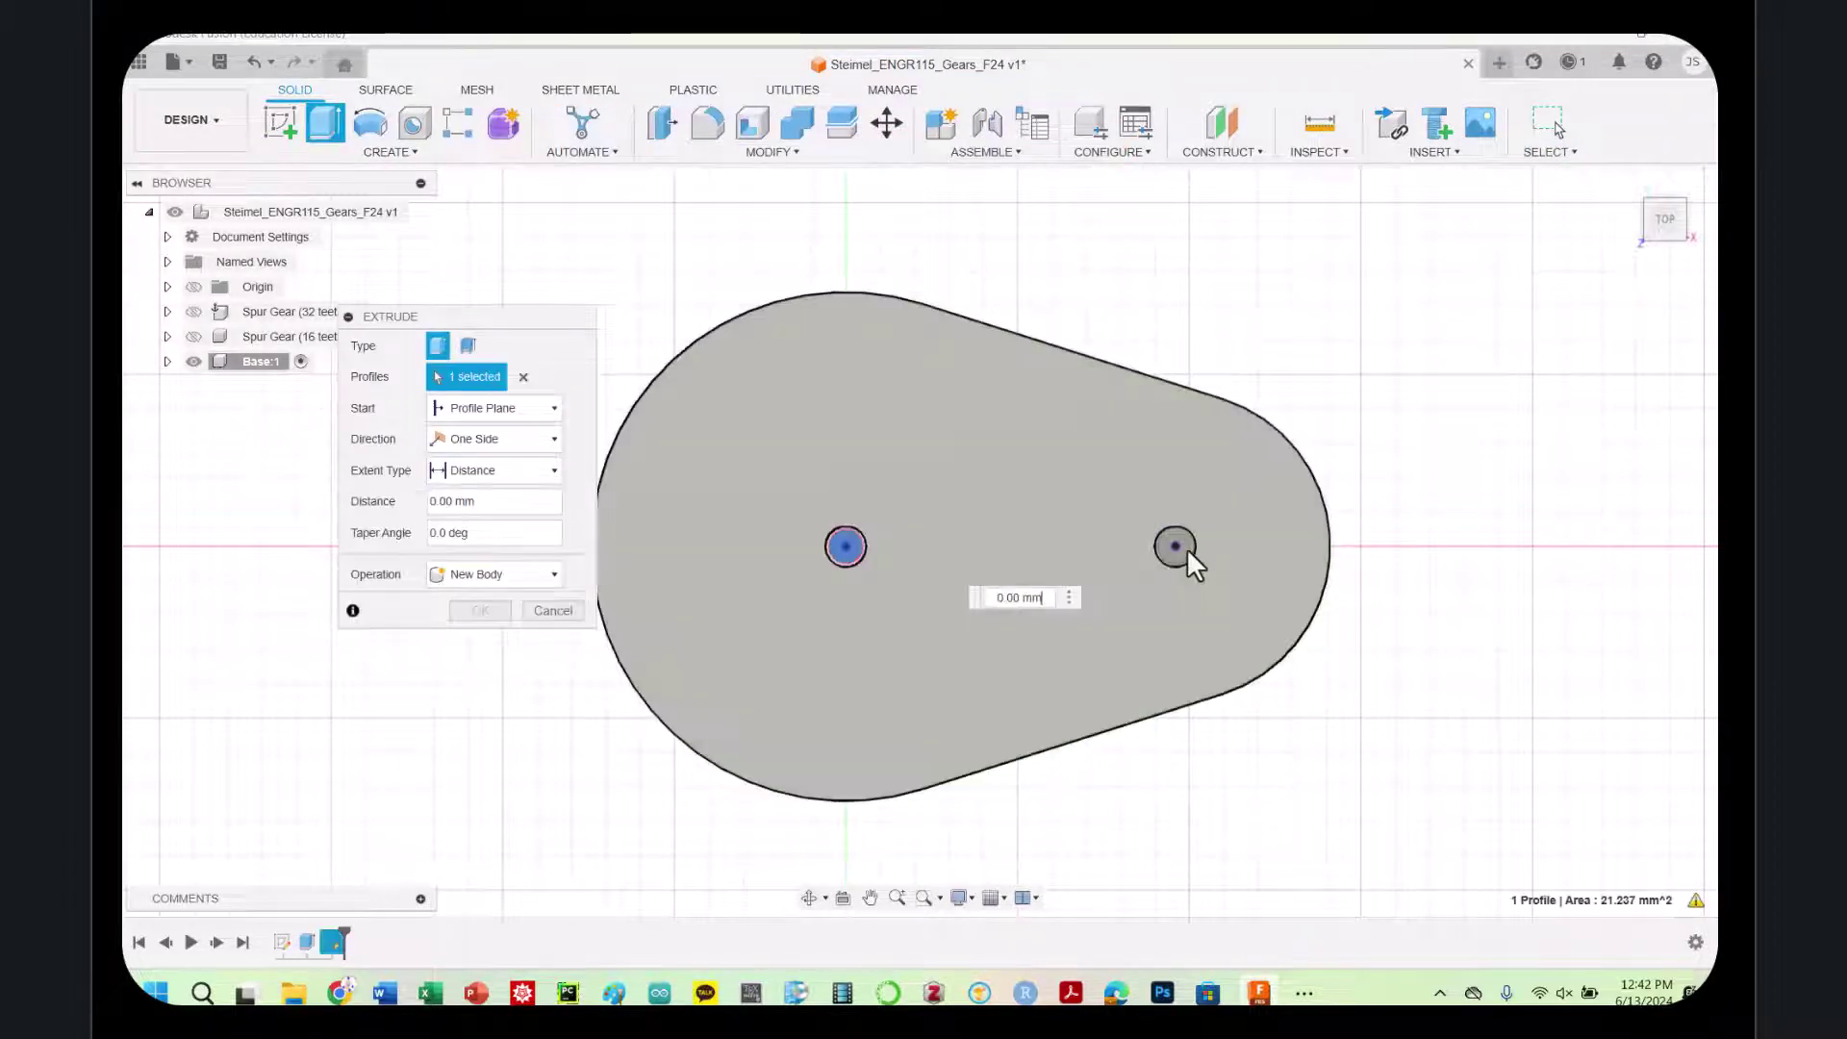
left_click(1179, 548)
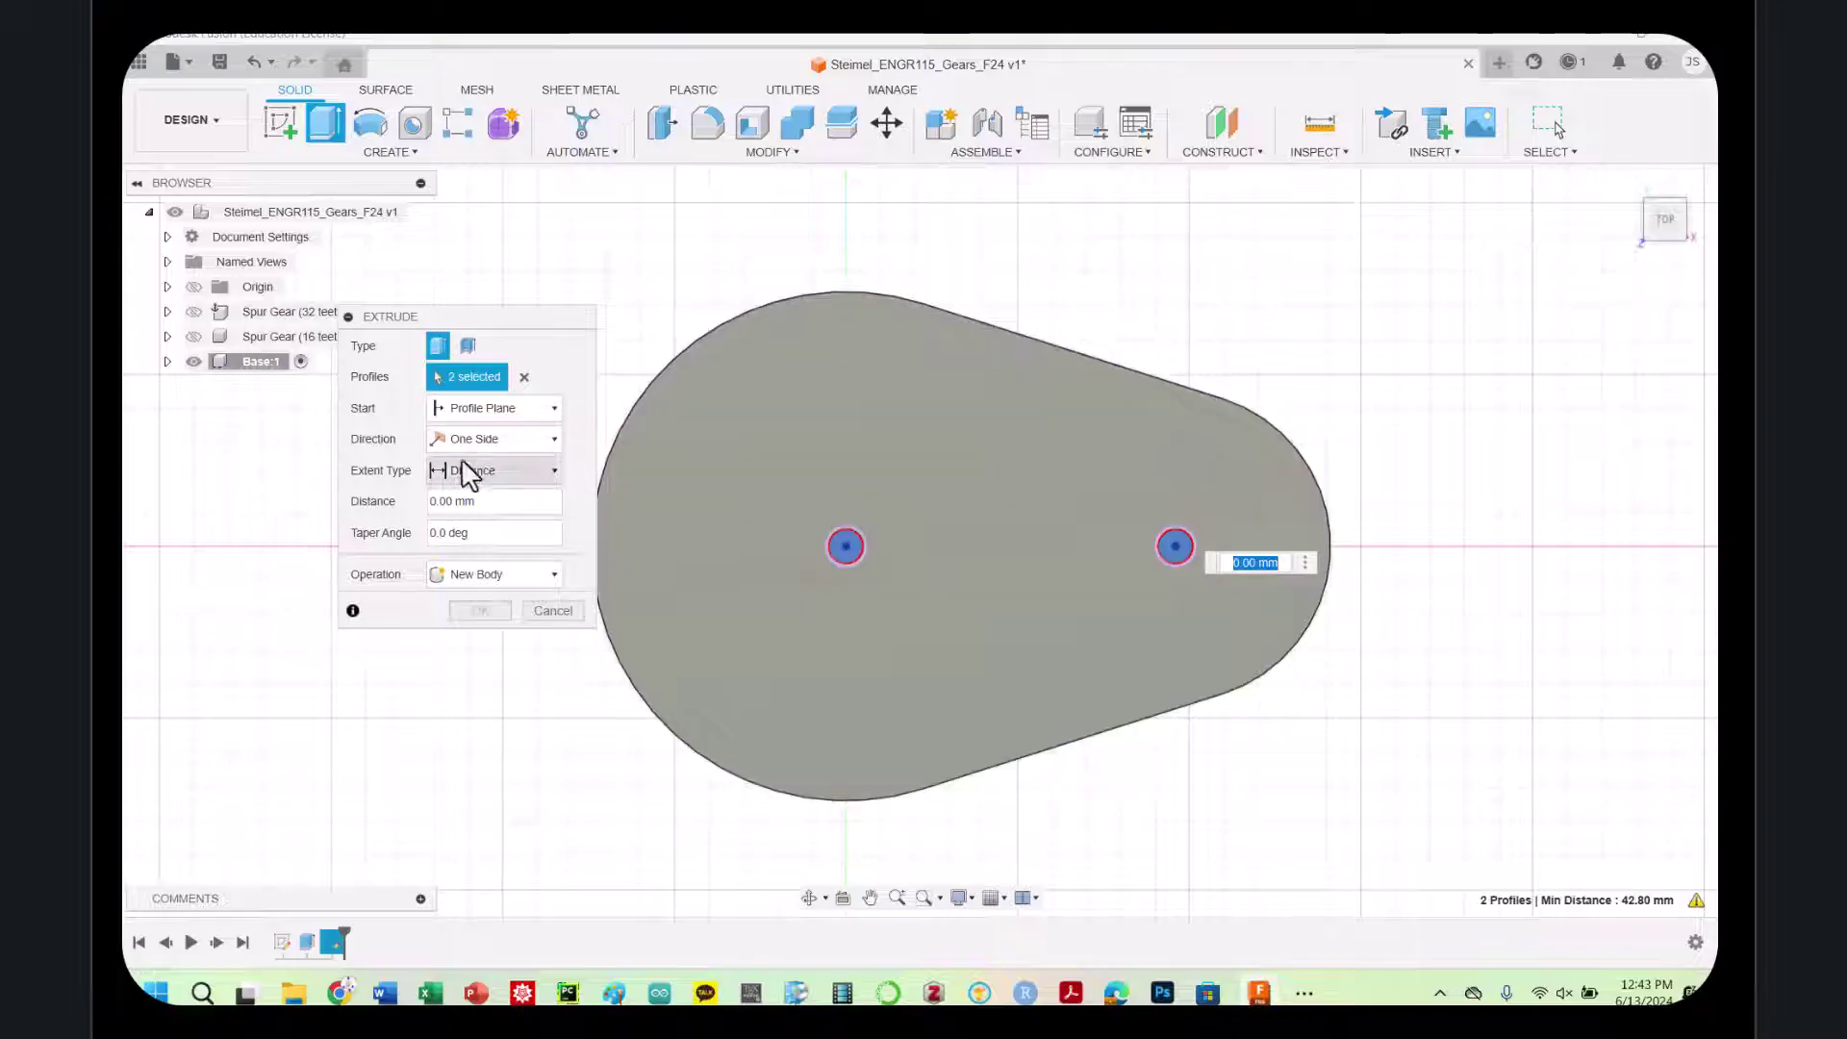
left_click_drag(1662, 221, 1650, 120)
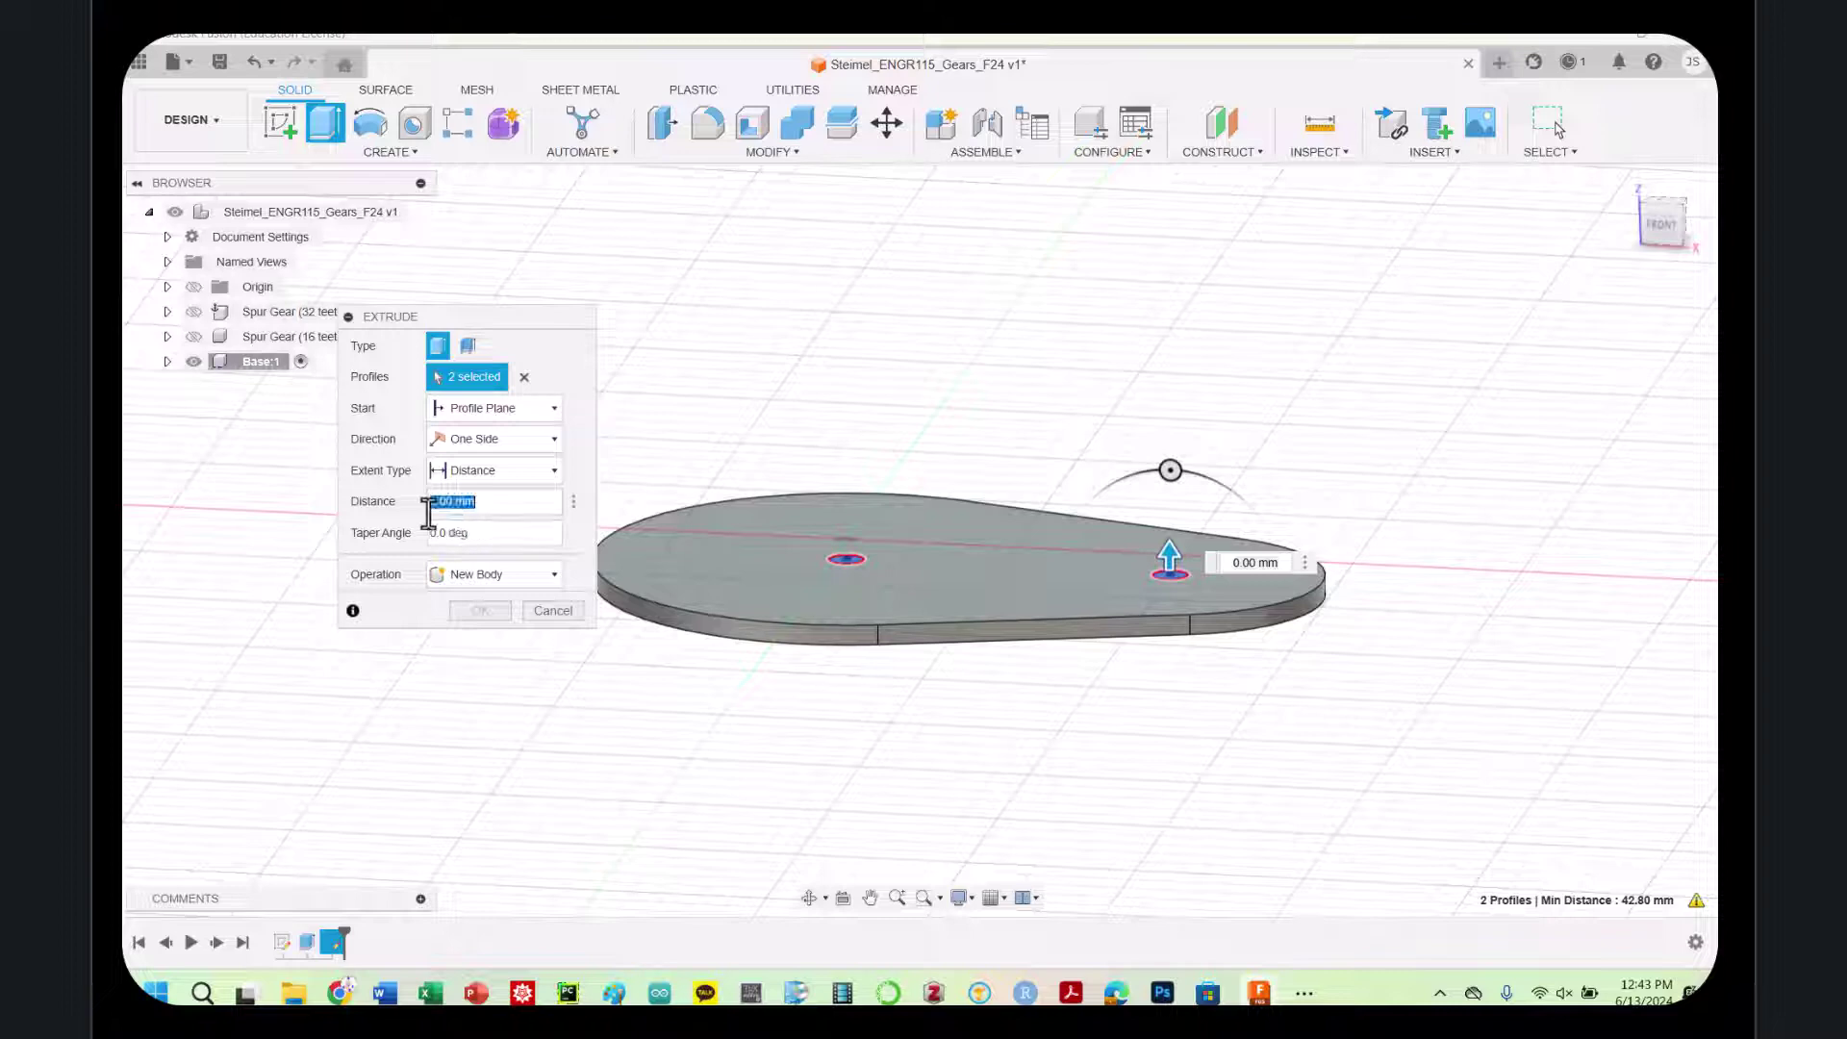
type("15")
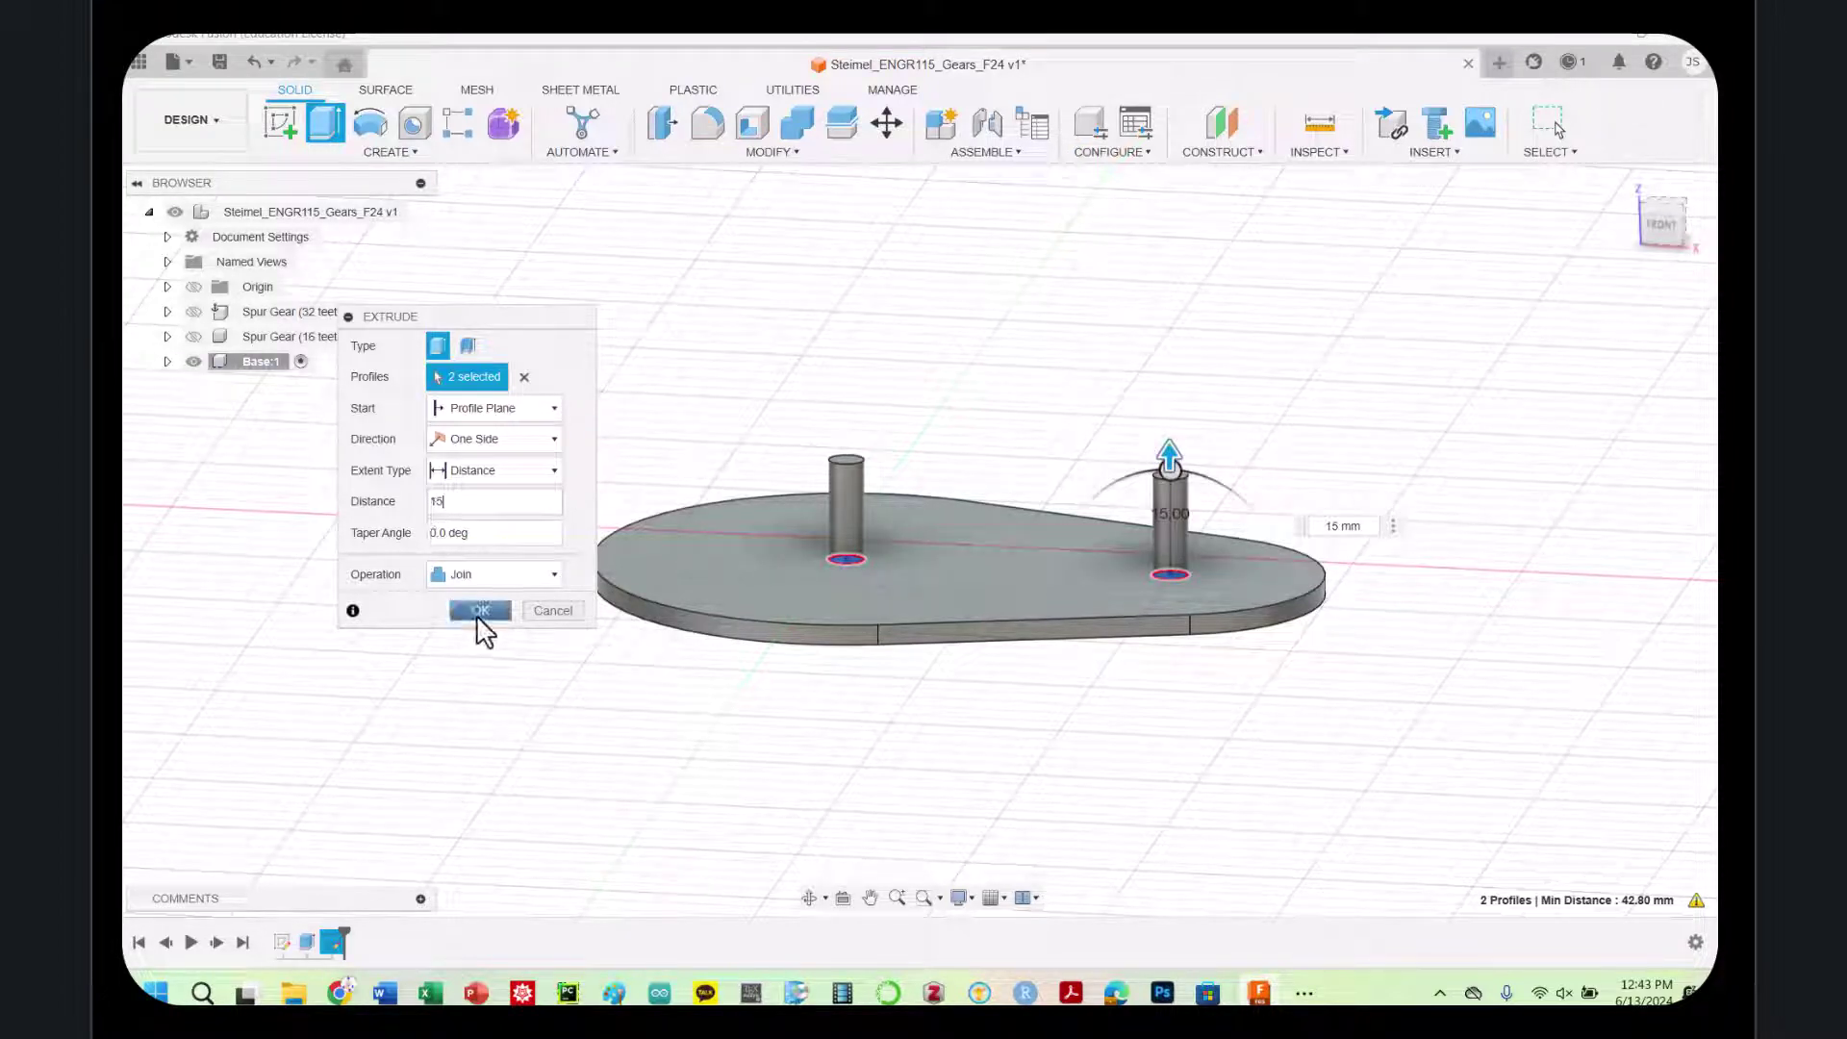
left_click(193, 335)
left_click(193, 312)
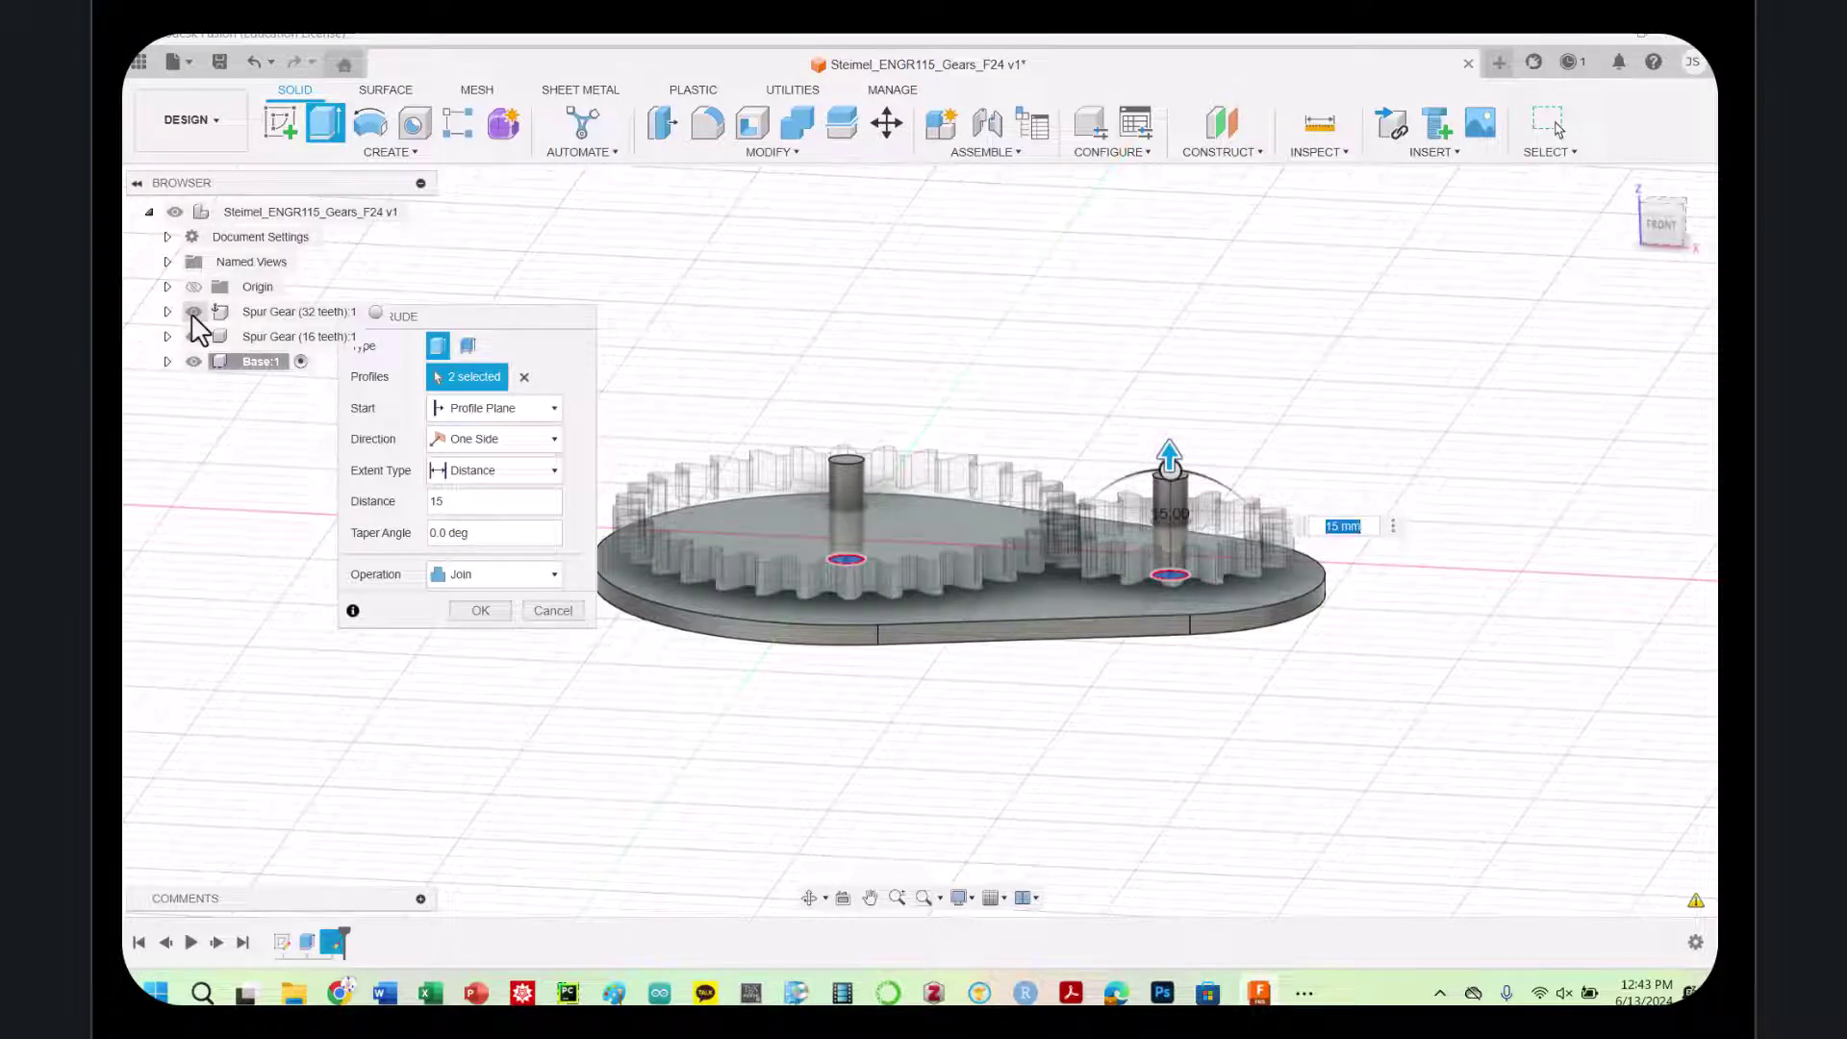
left_click(194, 312)
left_click(193, 336)
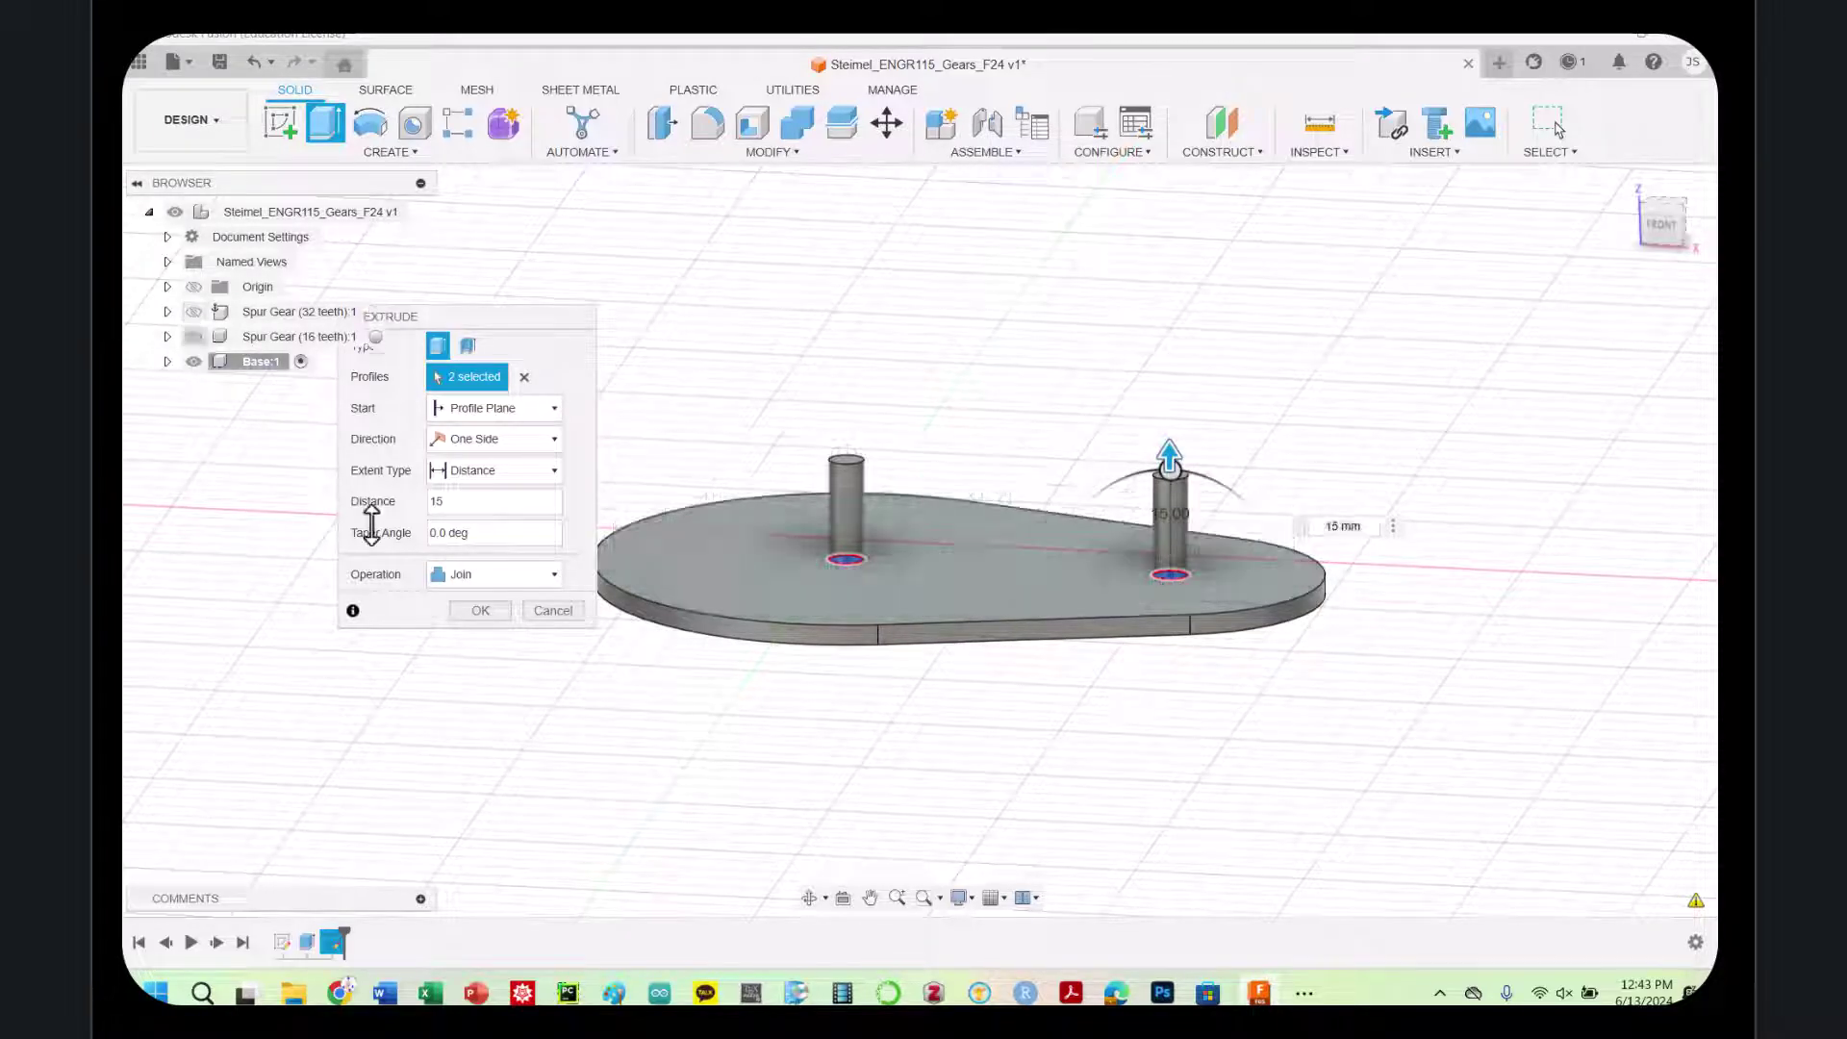
left_click(478, 611)
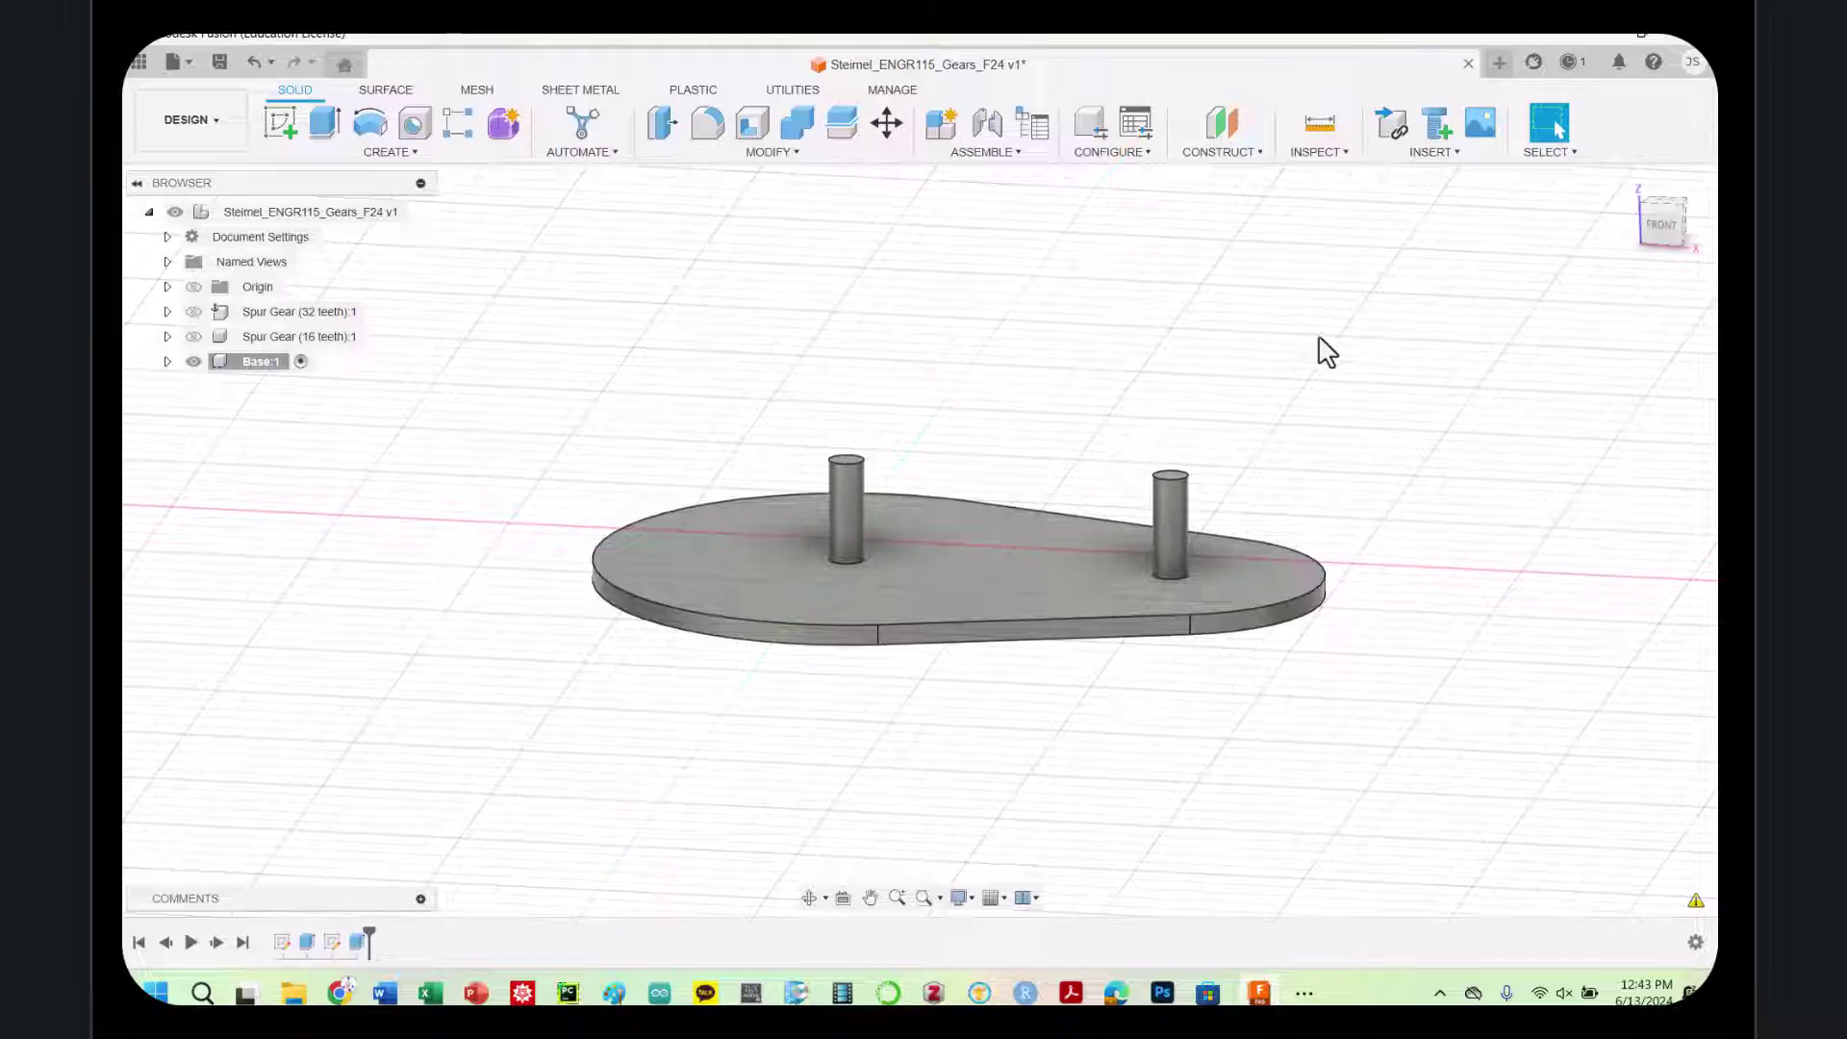
Show and then hide both spur gears, and view the plate from the Top
left_click(193, 336)
left_click(194, 312)
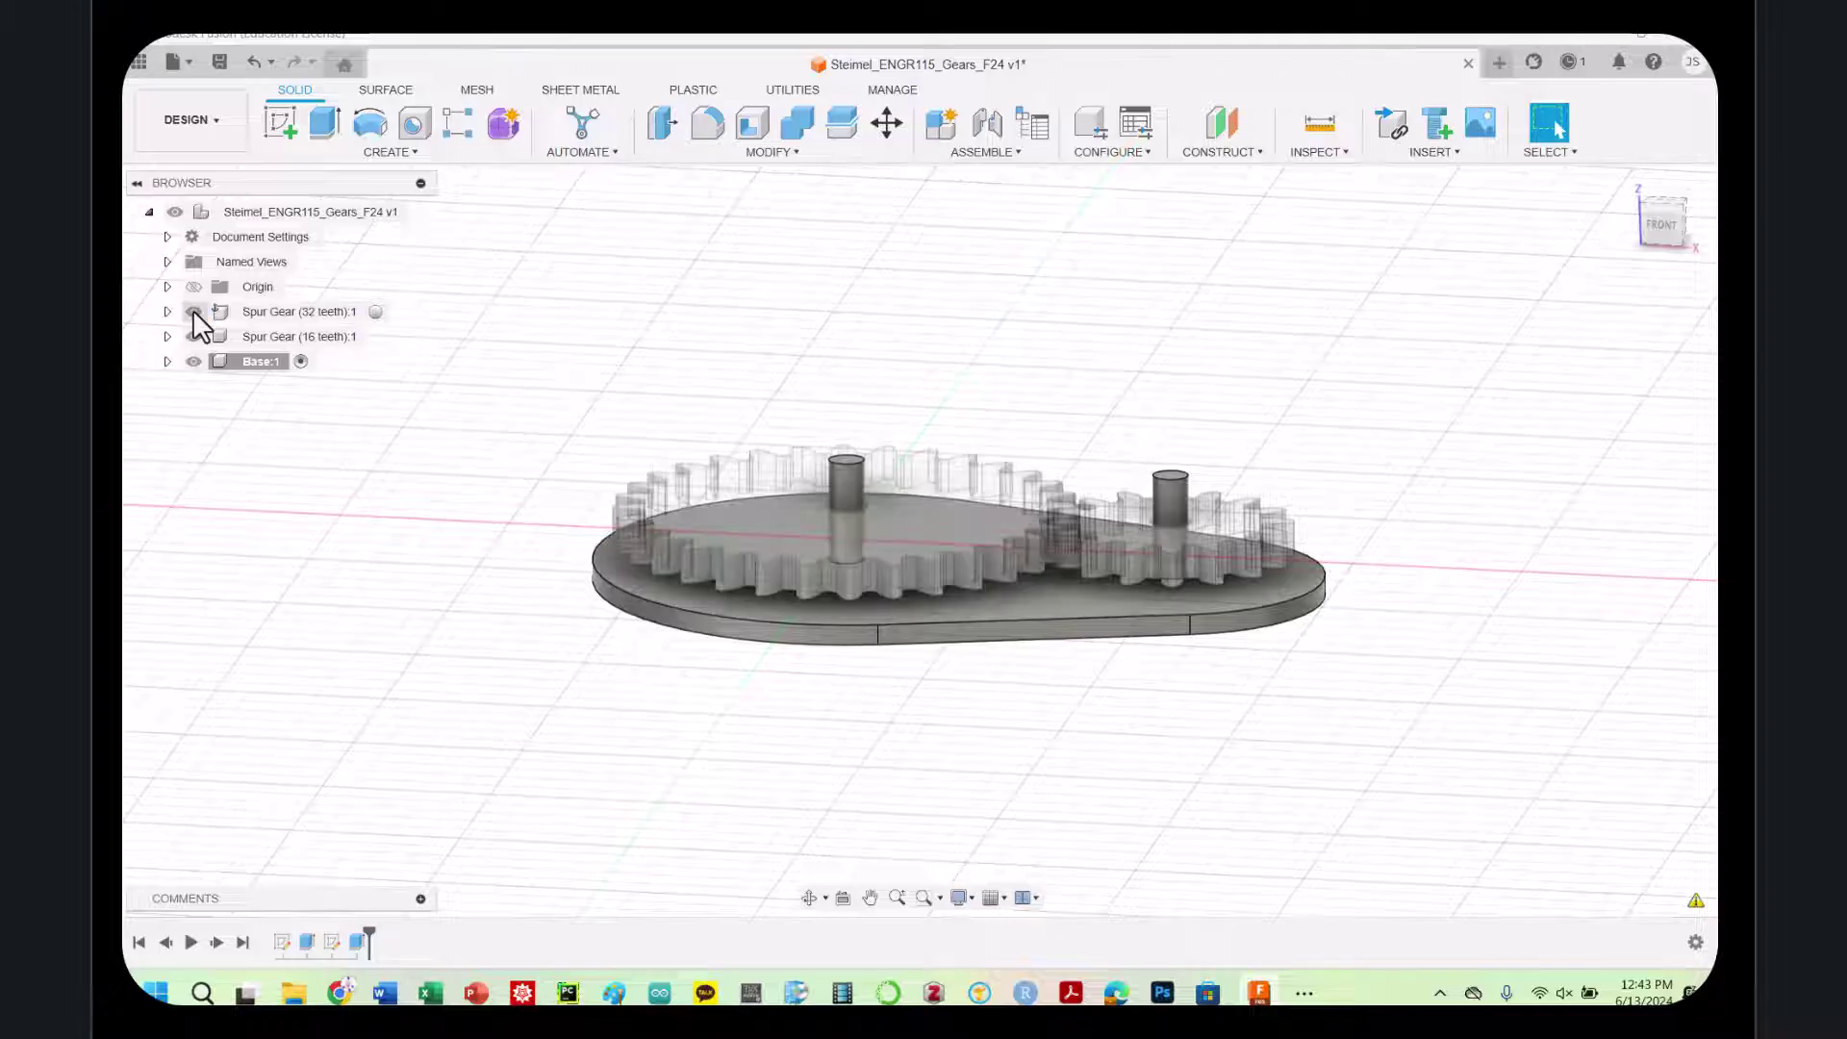
left_click(194, 336)
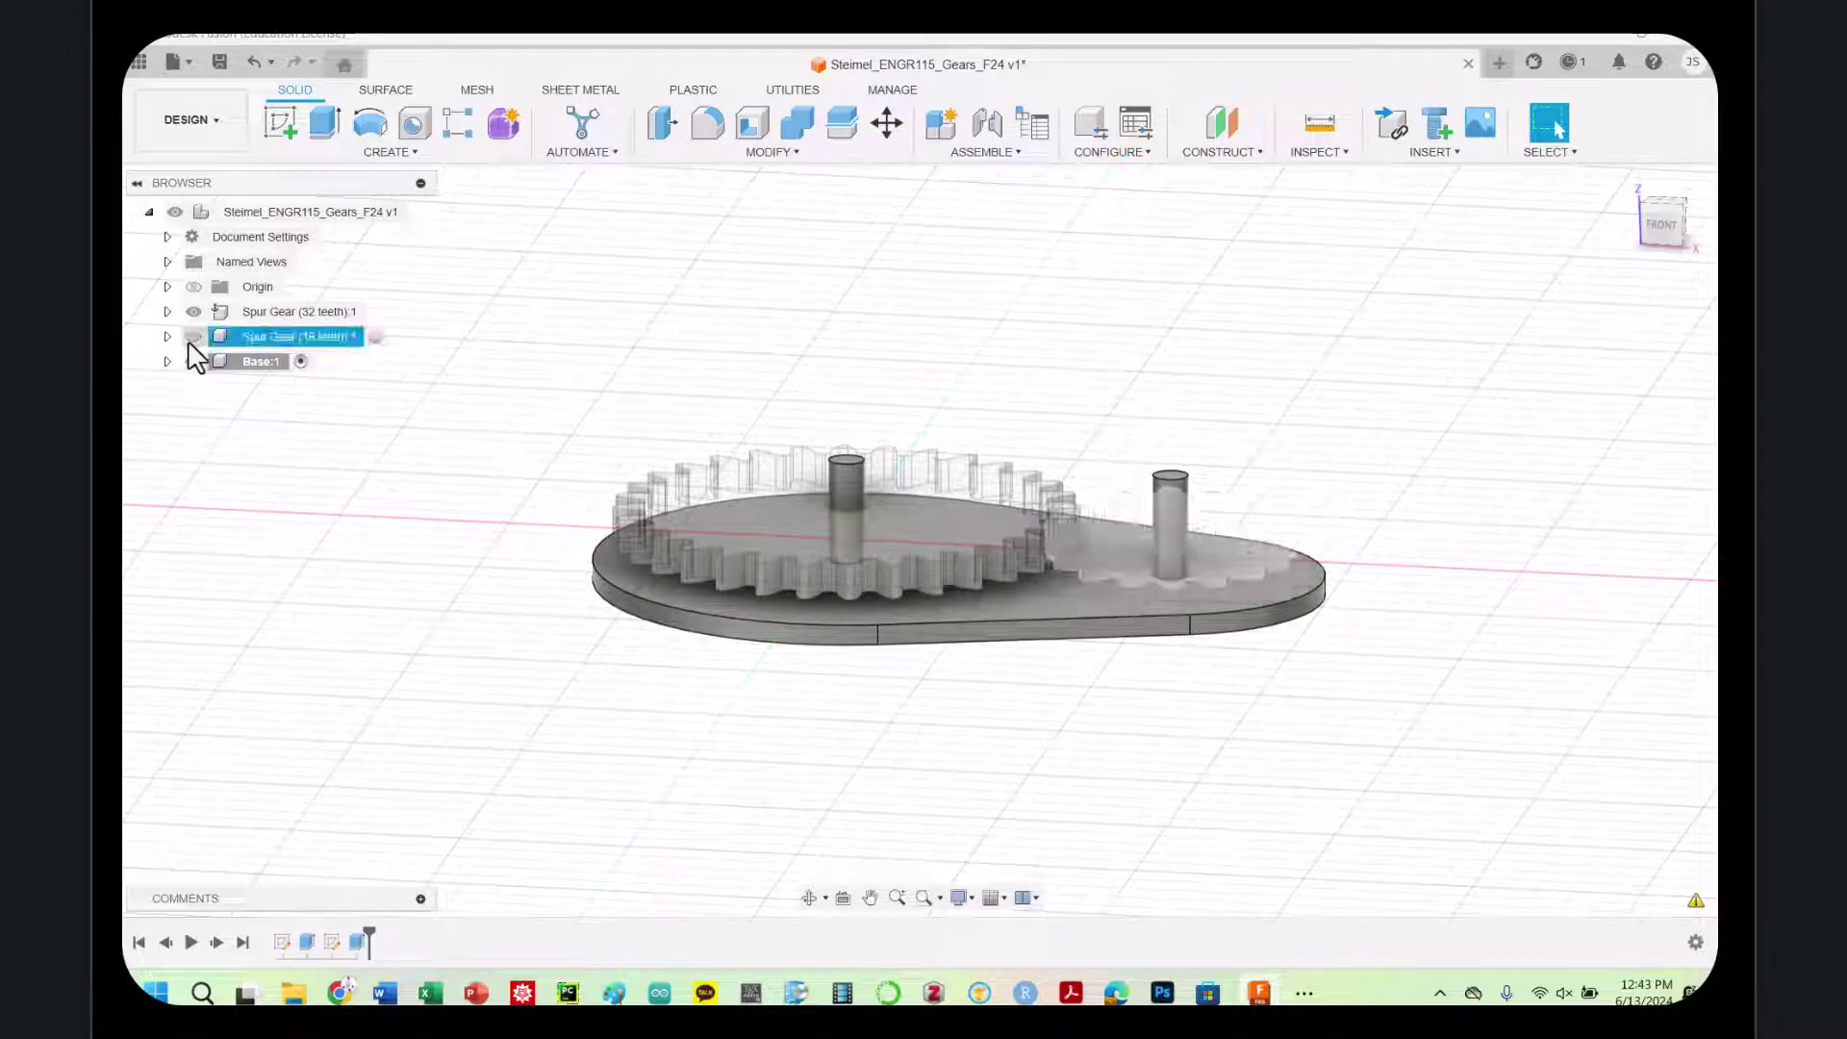
left_click(194, 312)
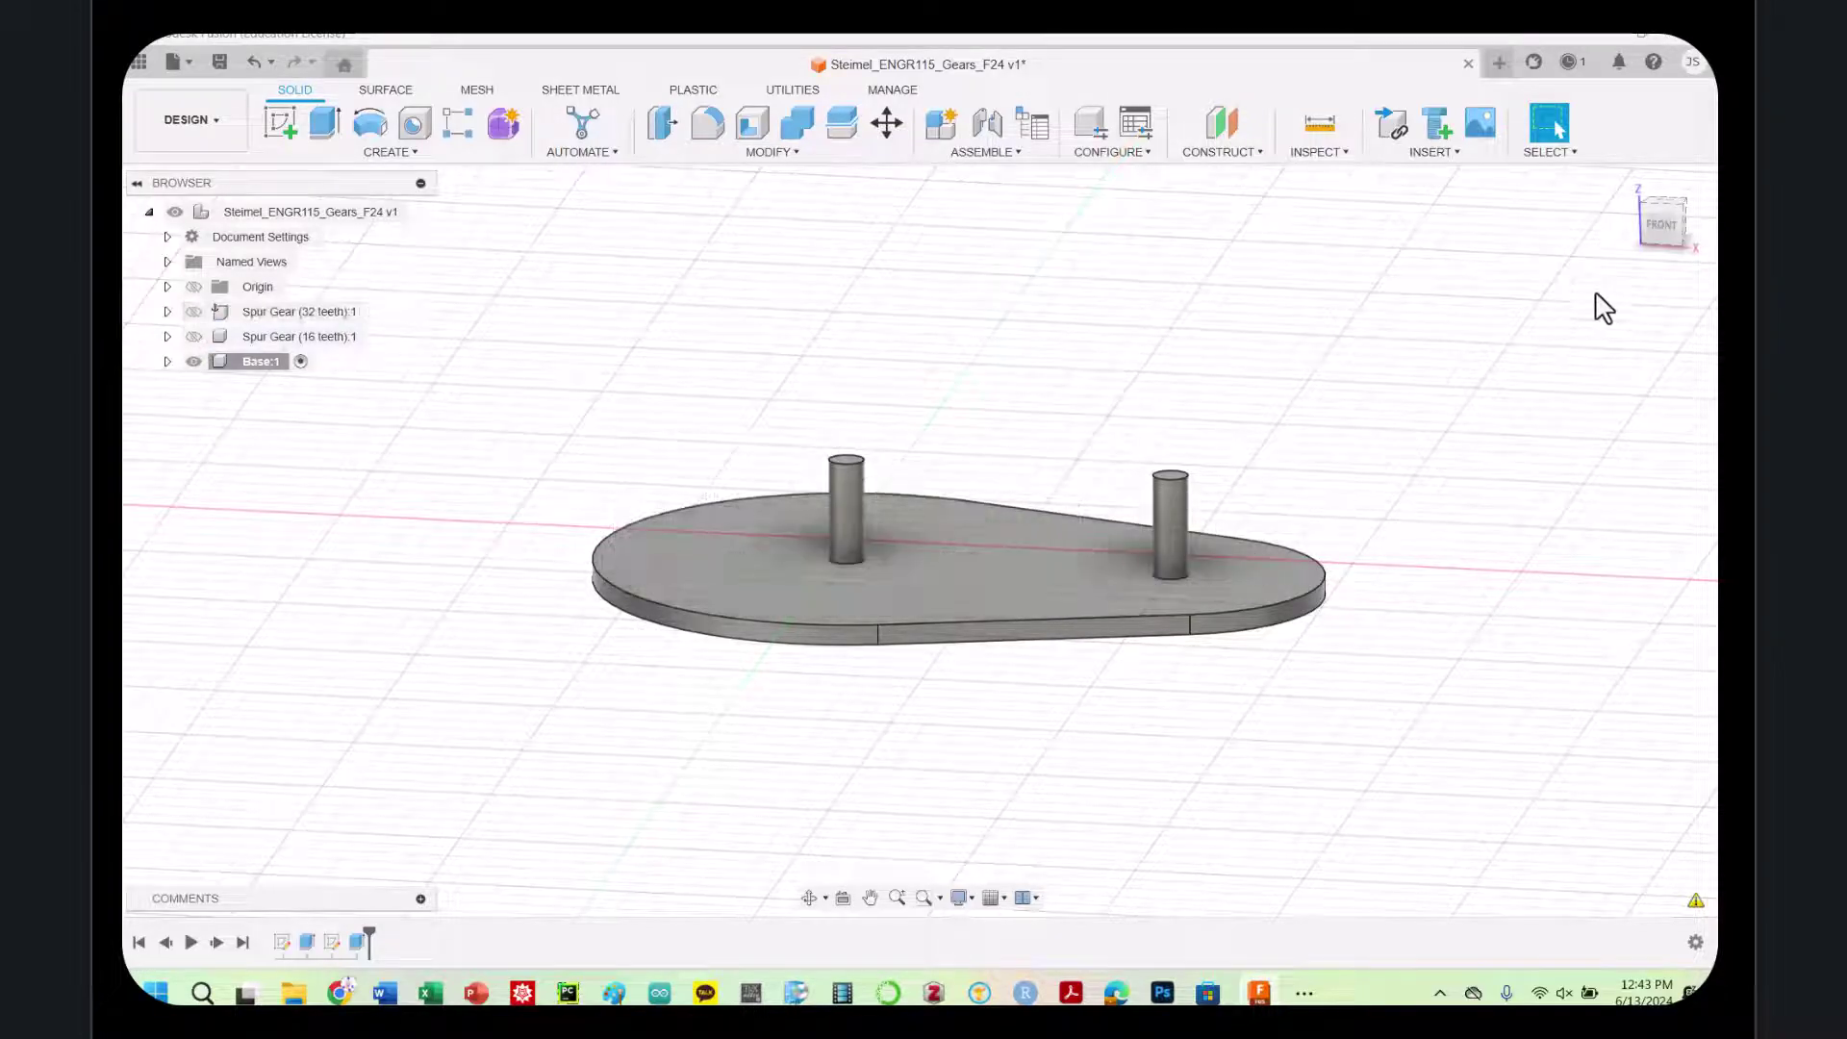
left_click(1662, 204)
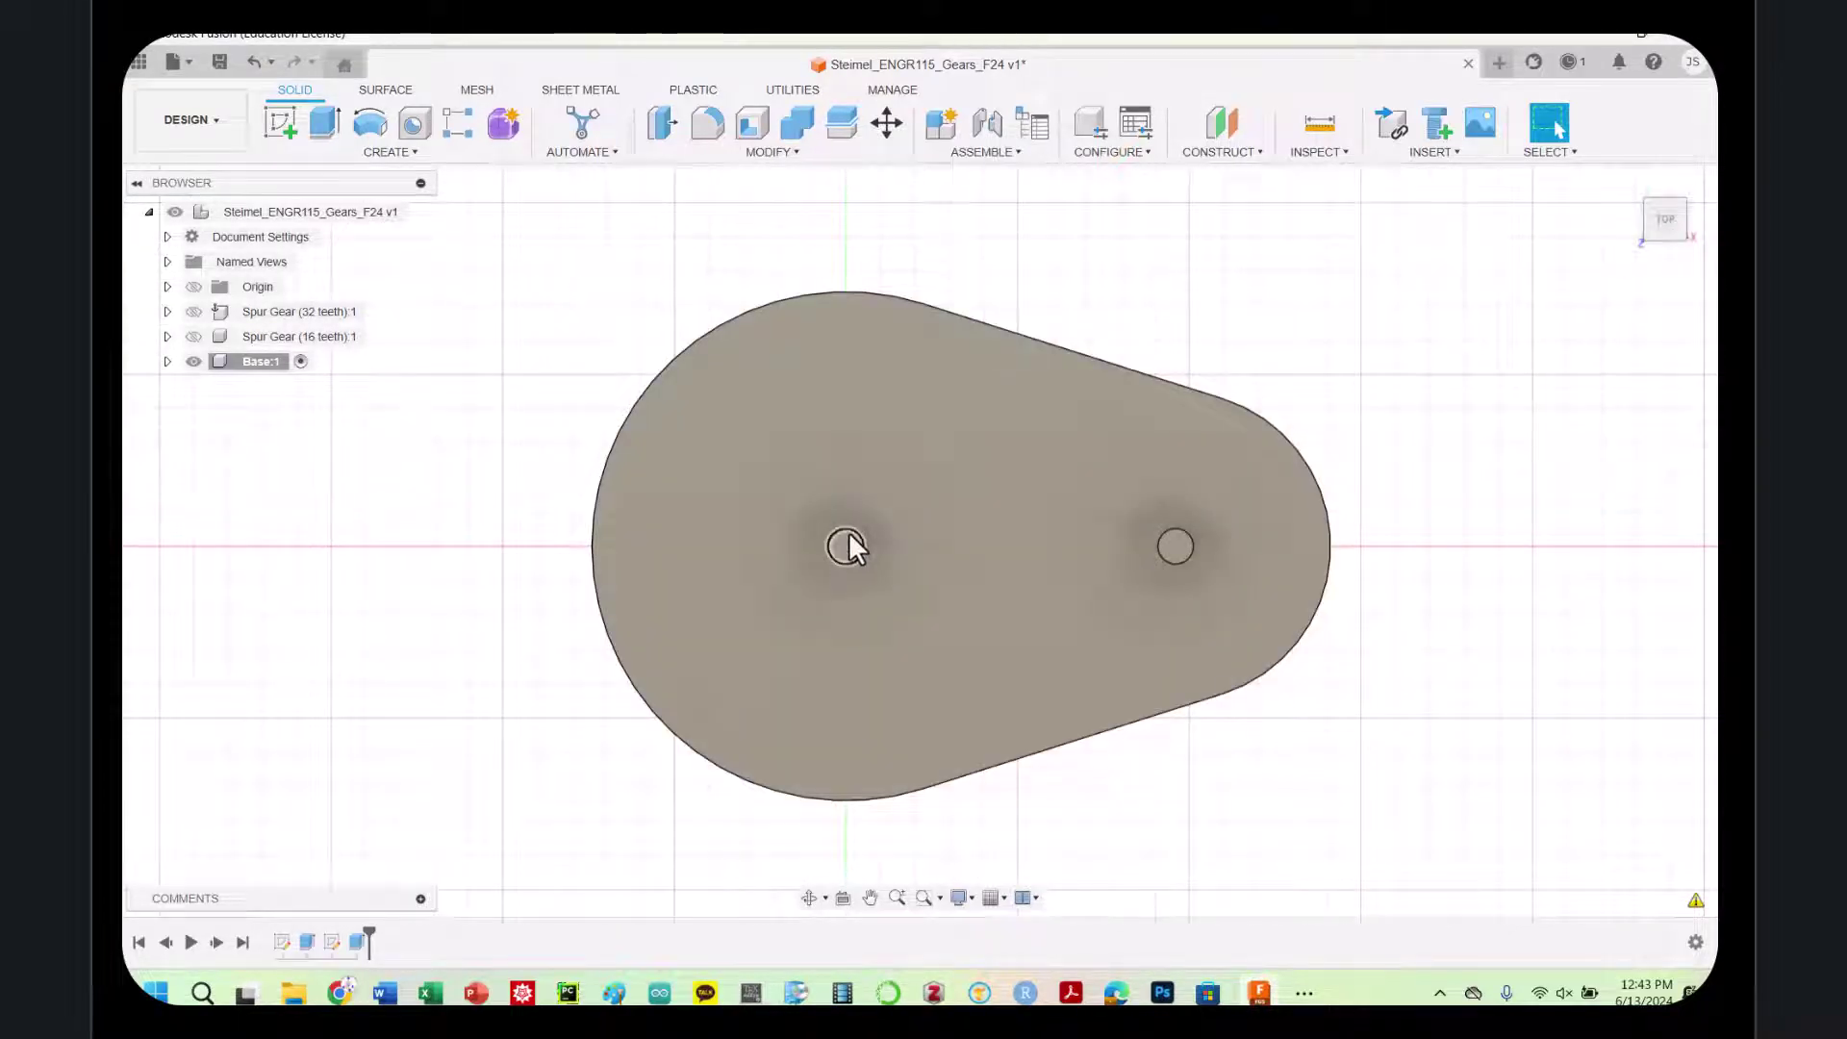
Sketch on the plate's top face a circle offset 10 mm around the left pin hole
key("o")
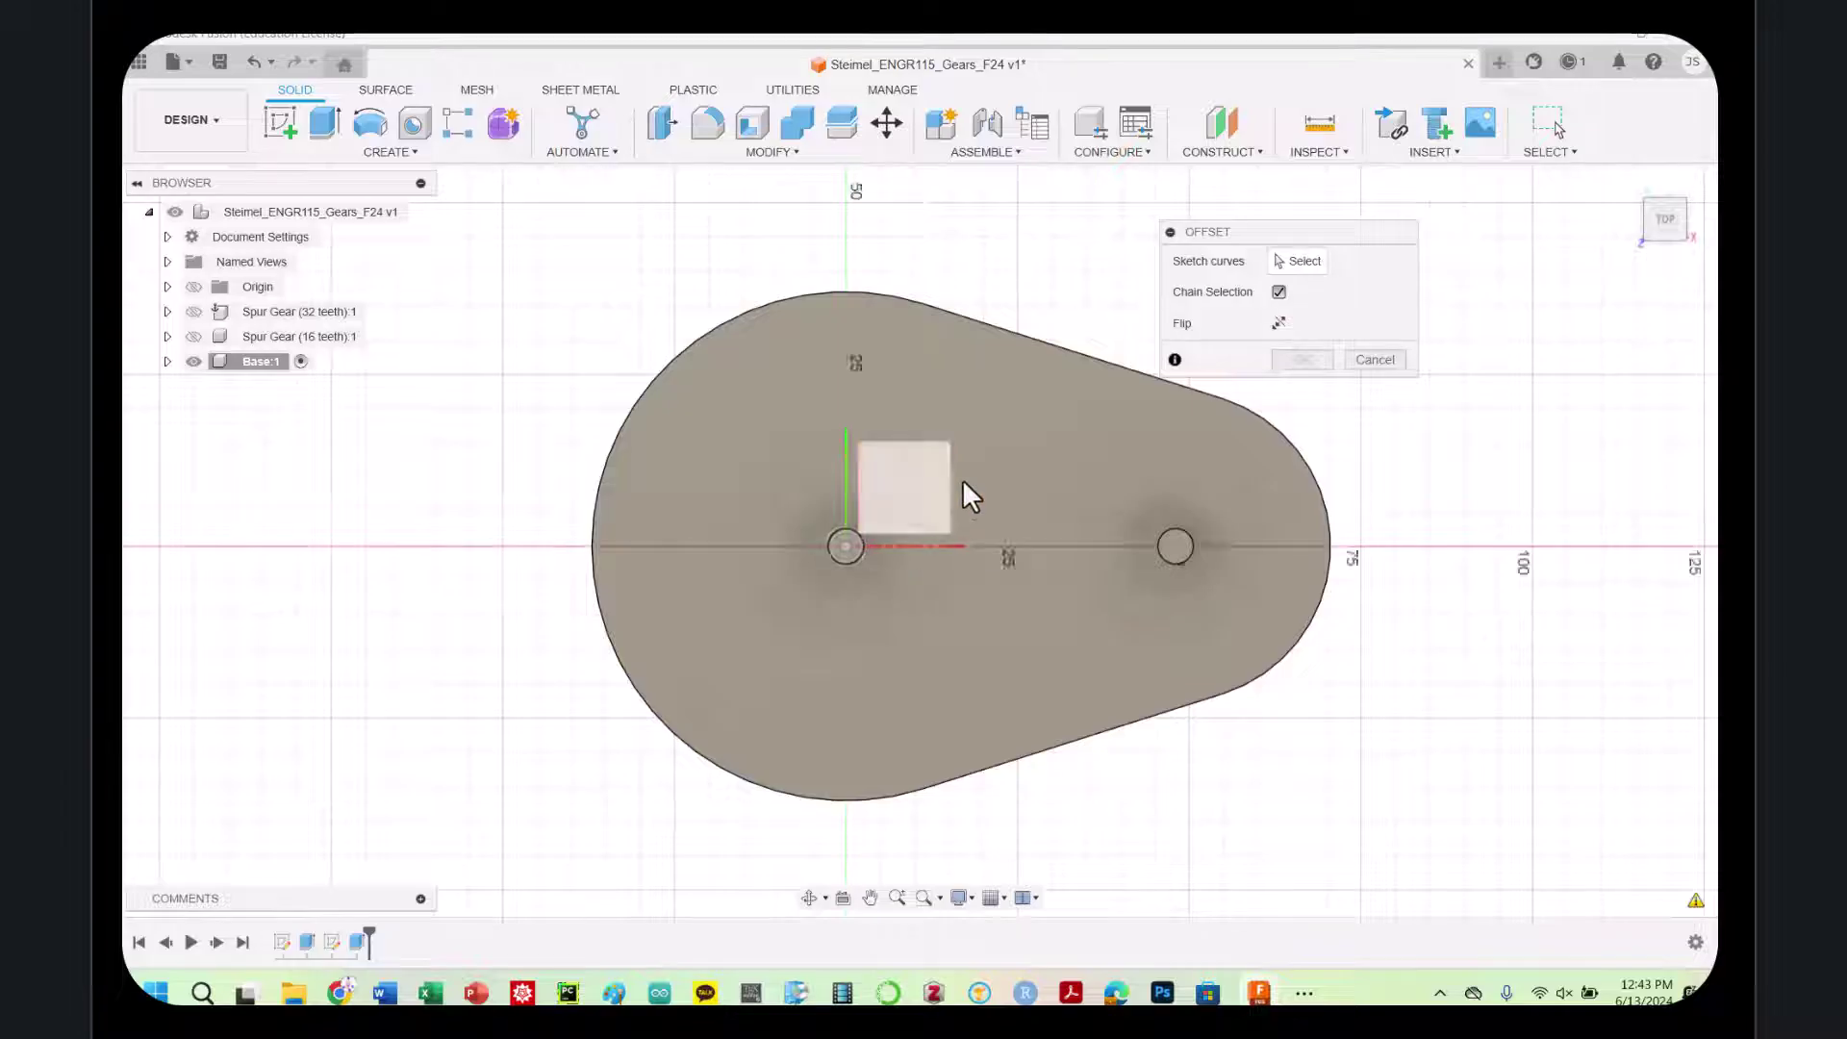
left_click(963, 479)
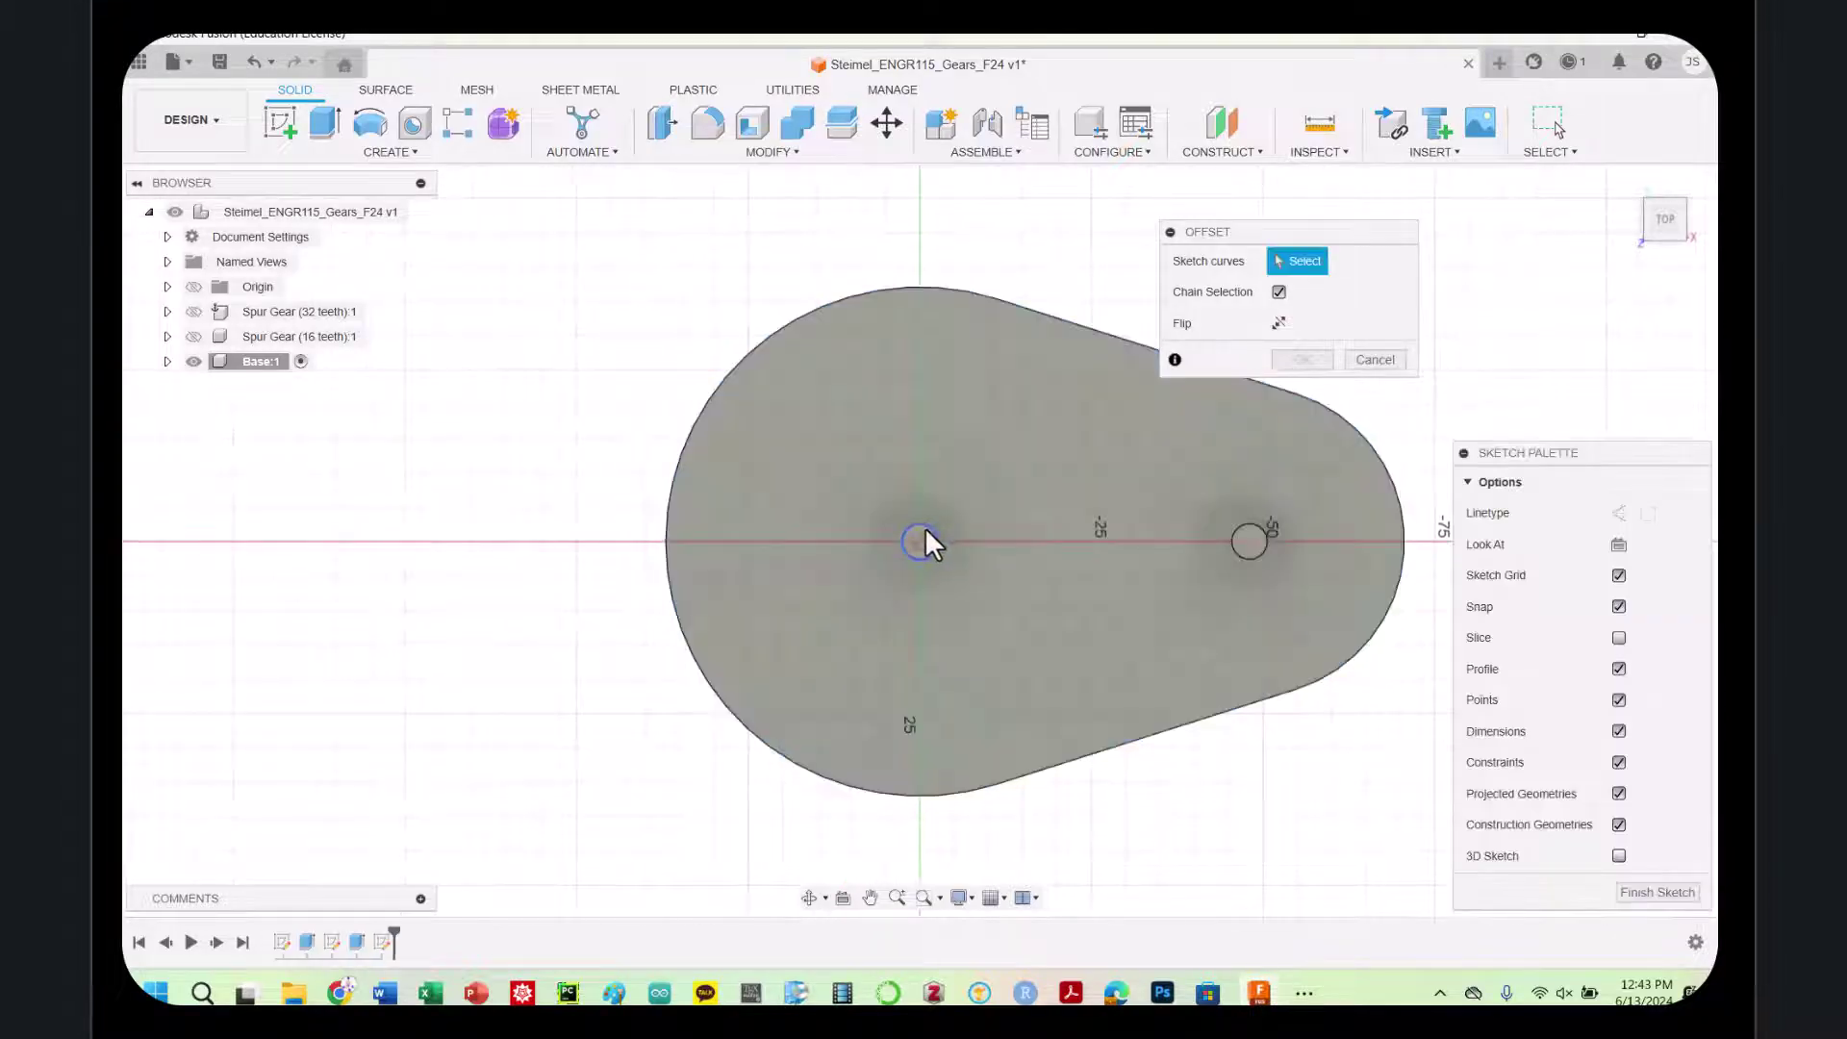
left_click(925, 529)
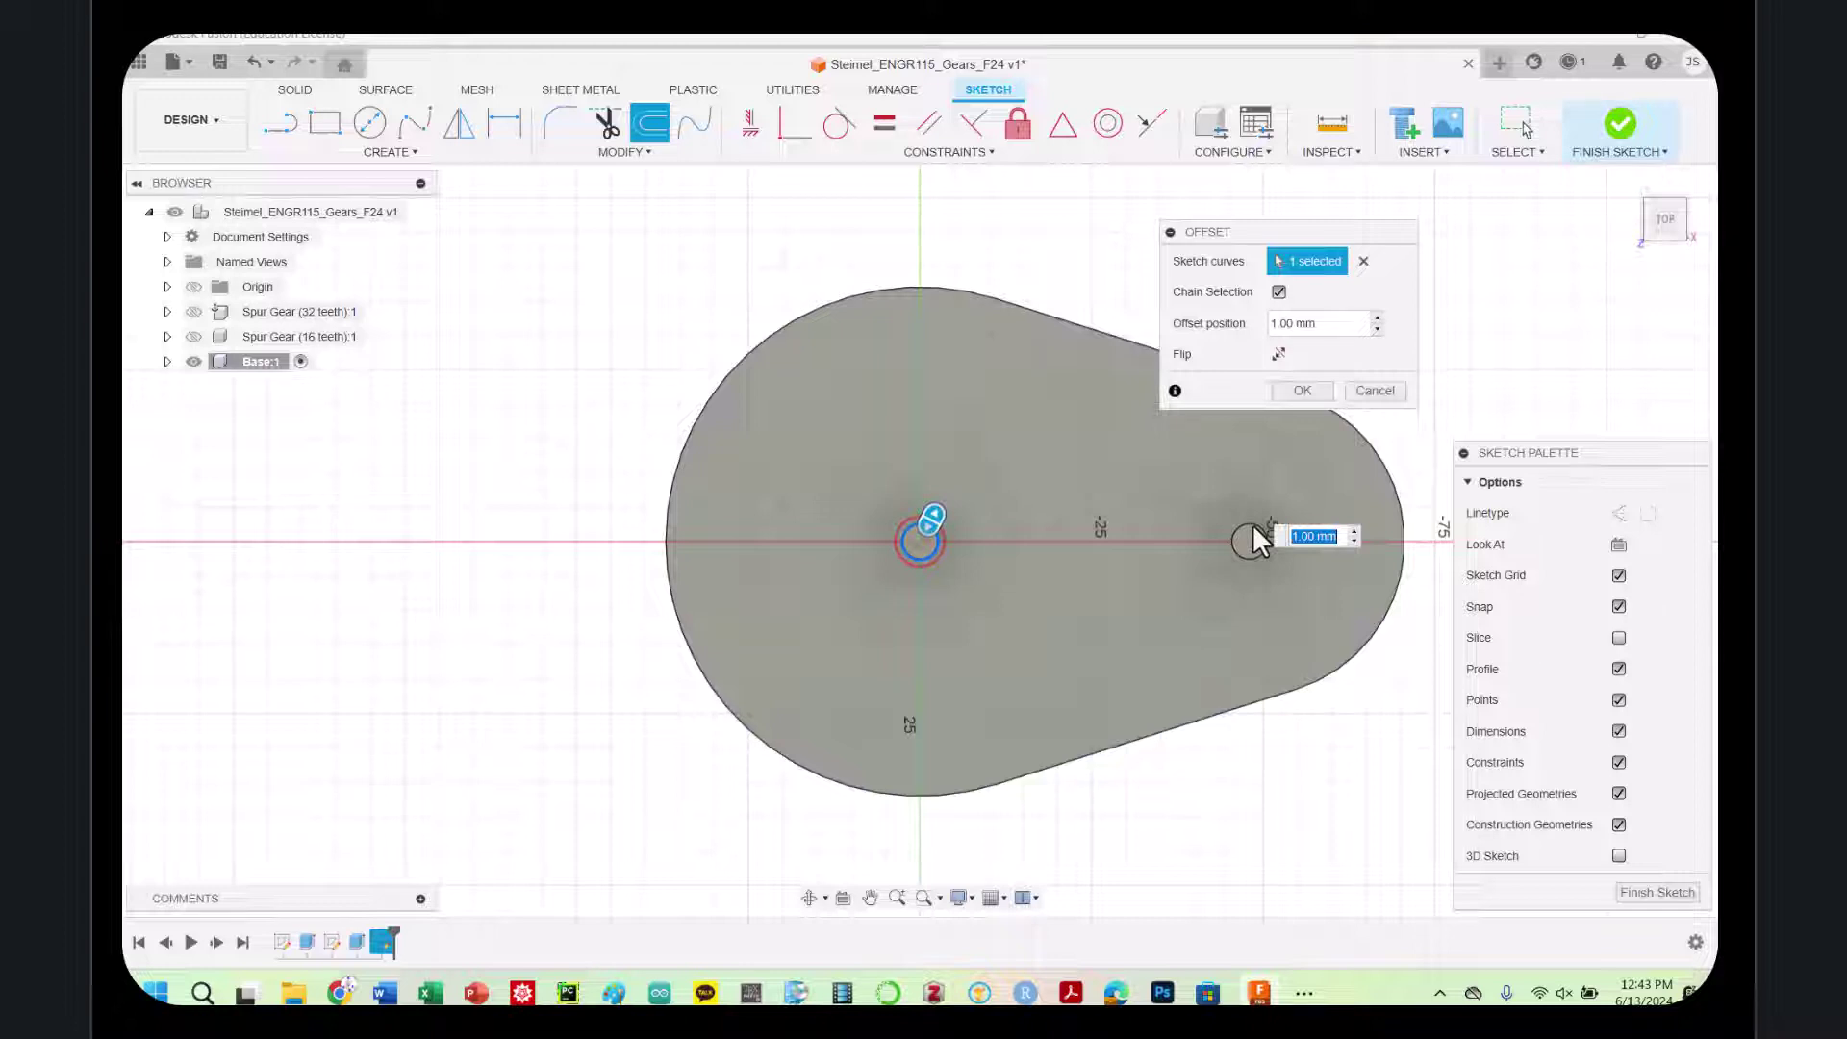
left_click(1283, 326)
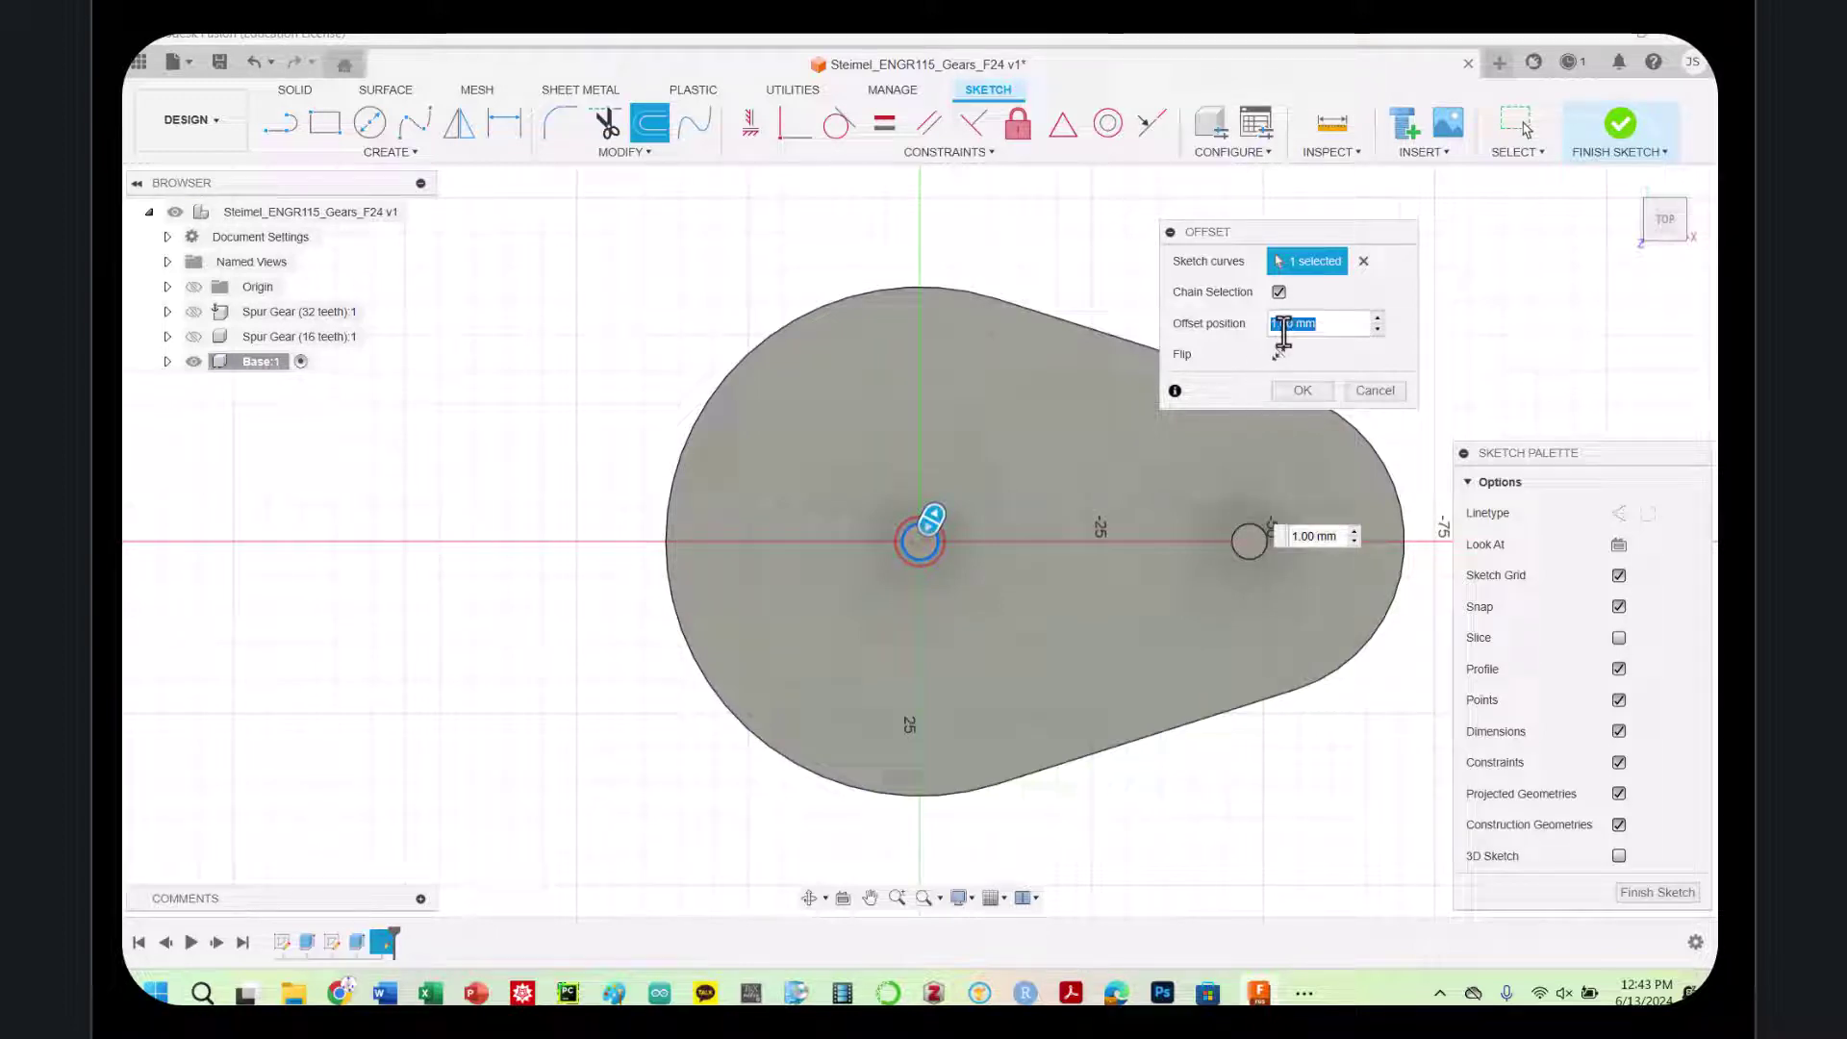
type("10")
key("Return")
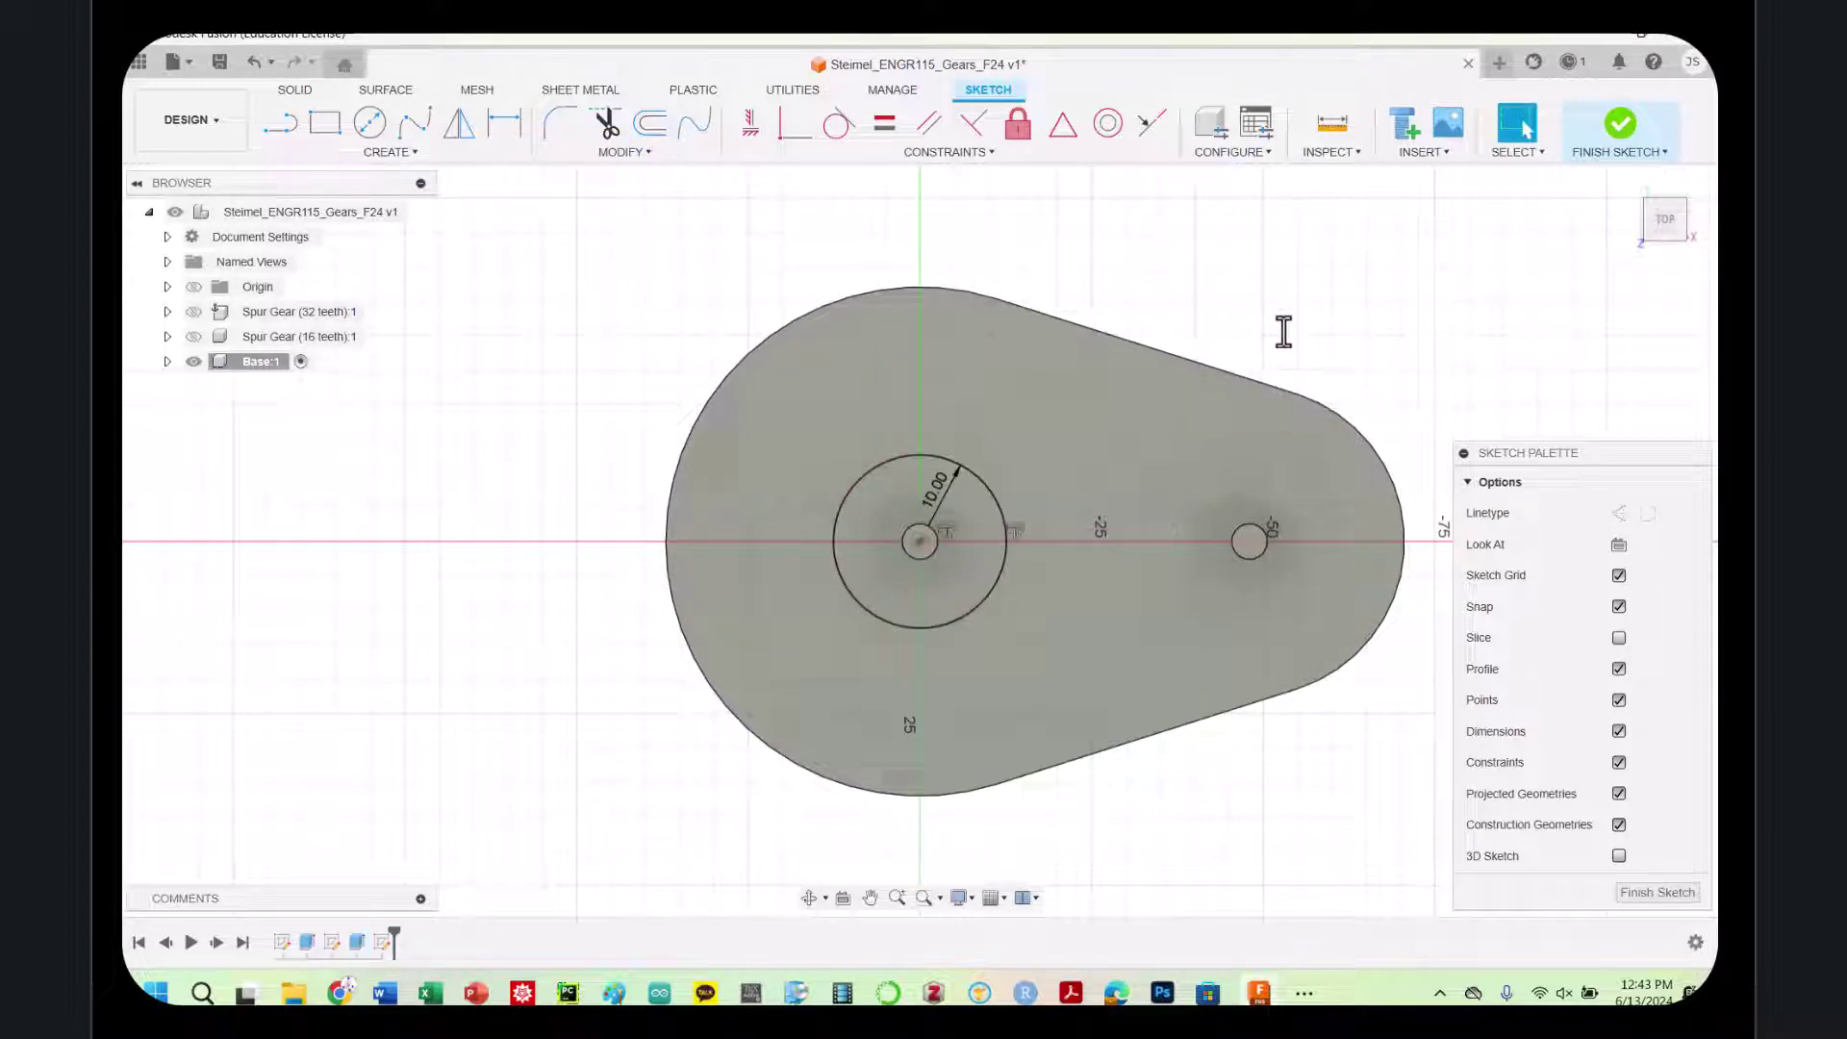
Add a circle offset 5 mm around the right pin hole
key("o")
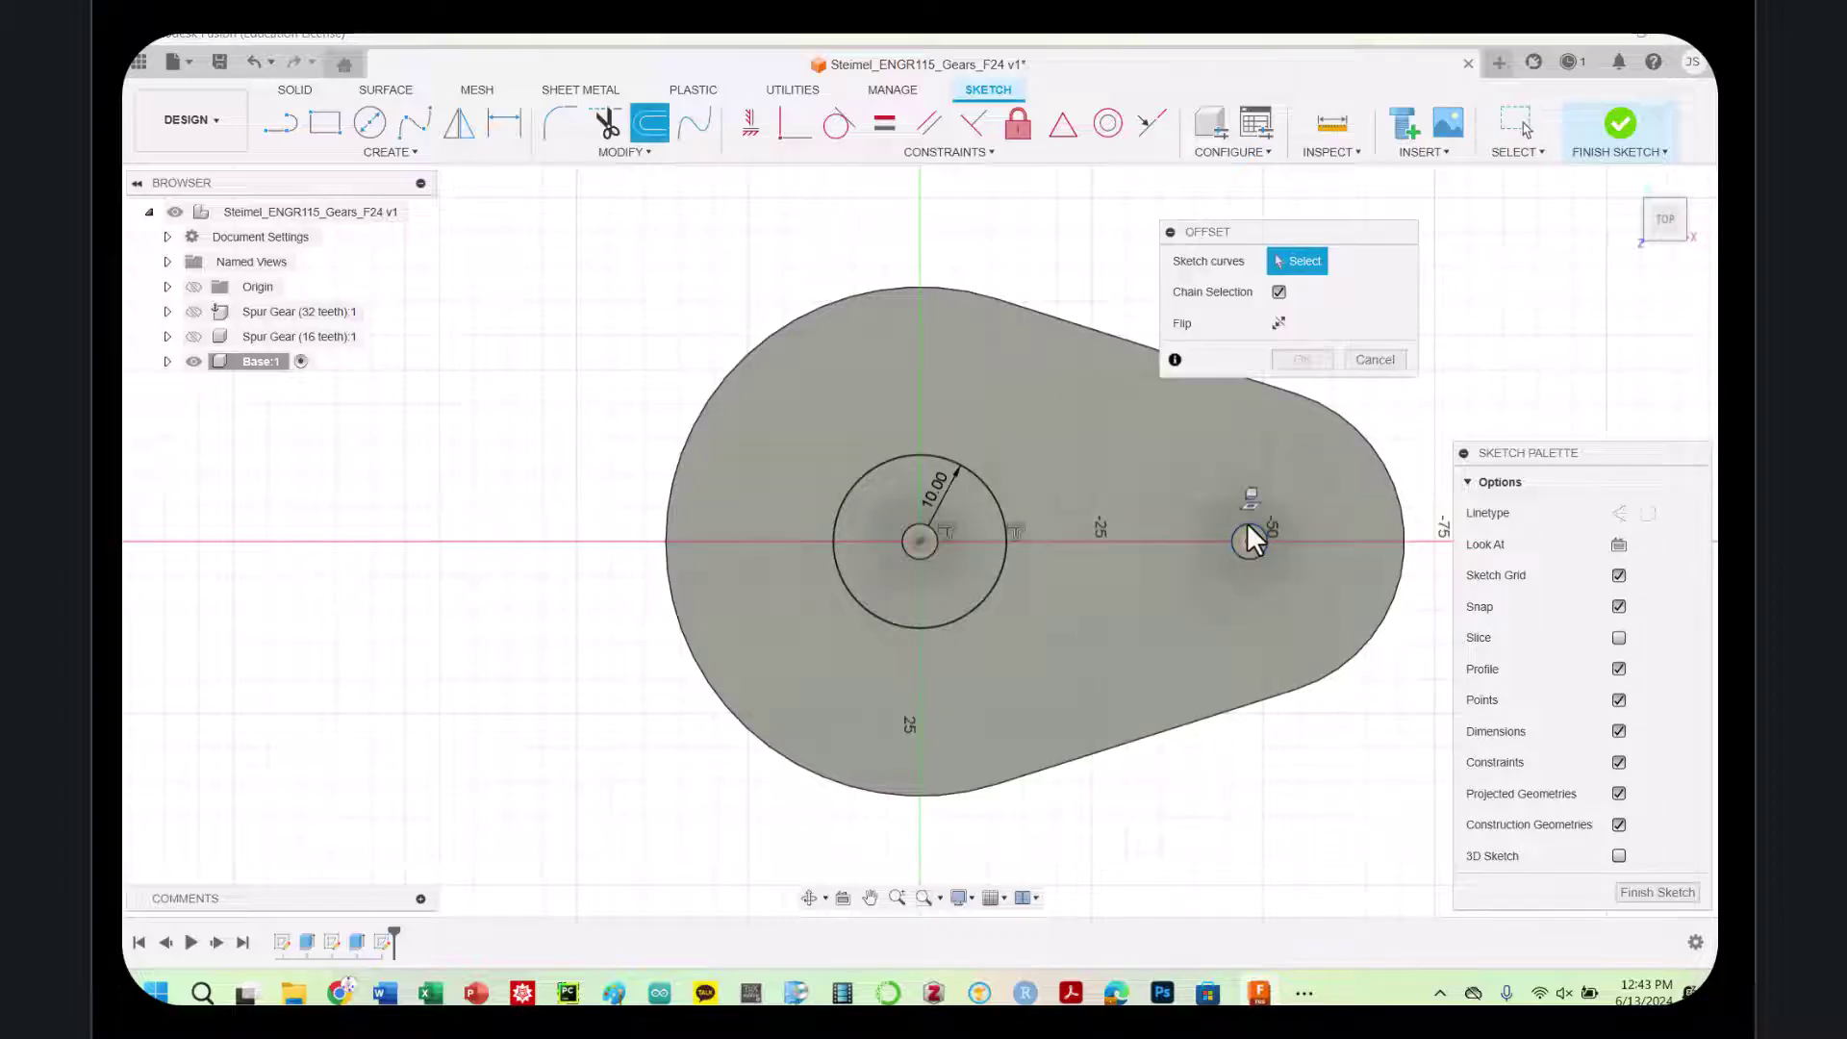
left_click(1248, 526)
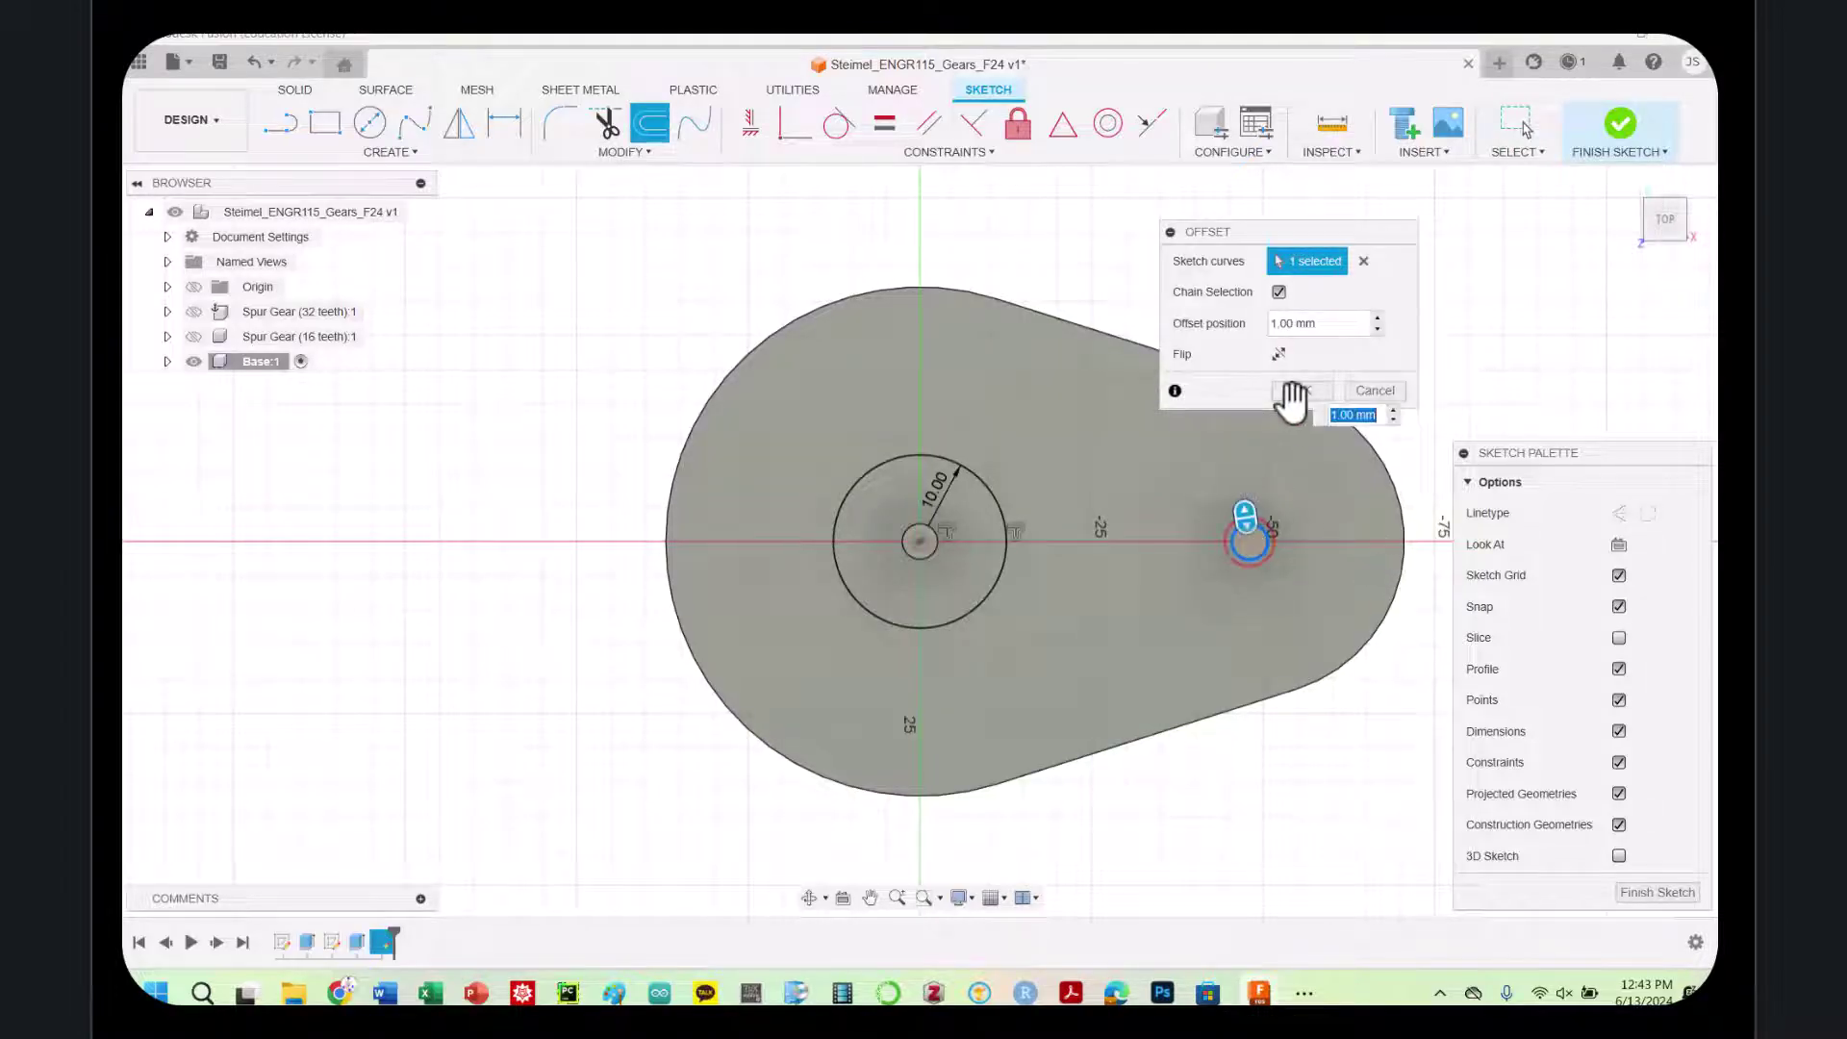
left_click(1318, 323)
type("5")
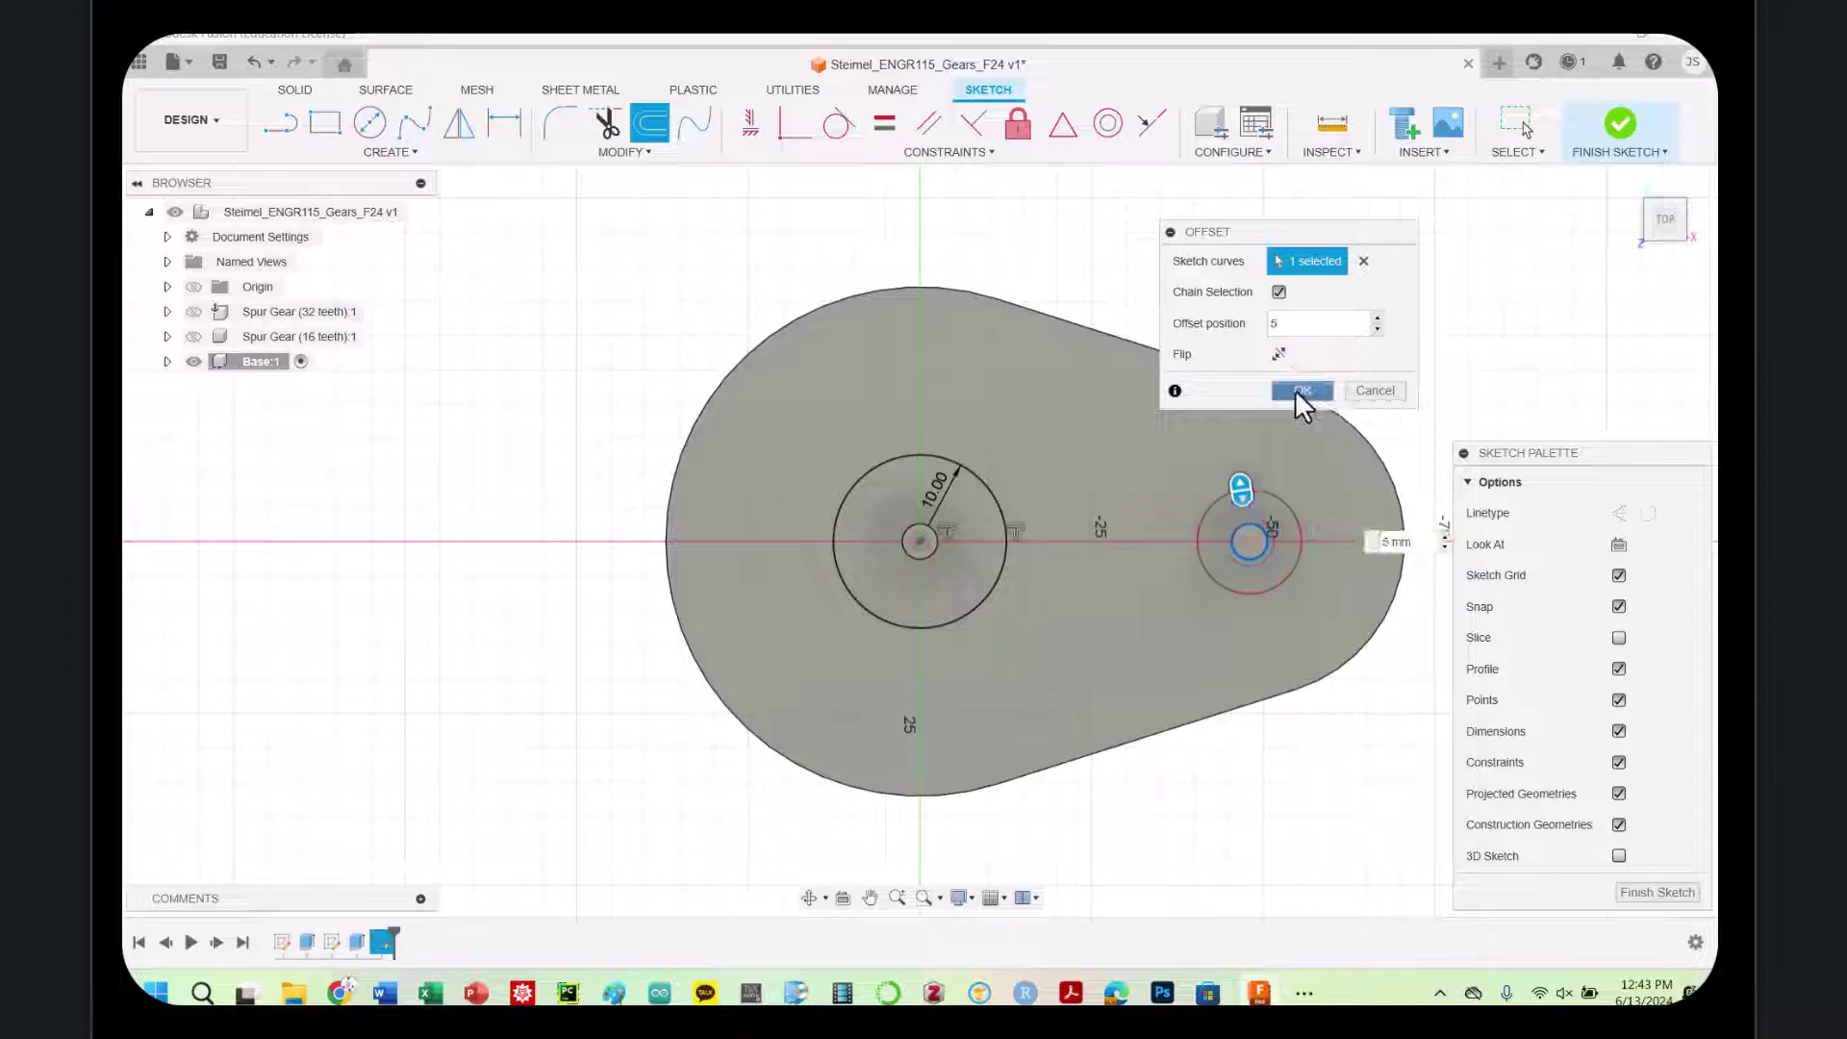
left_click(1297, 388)
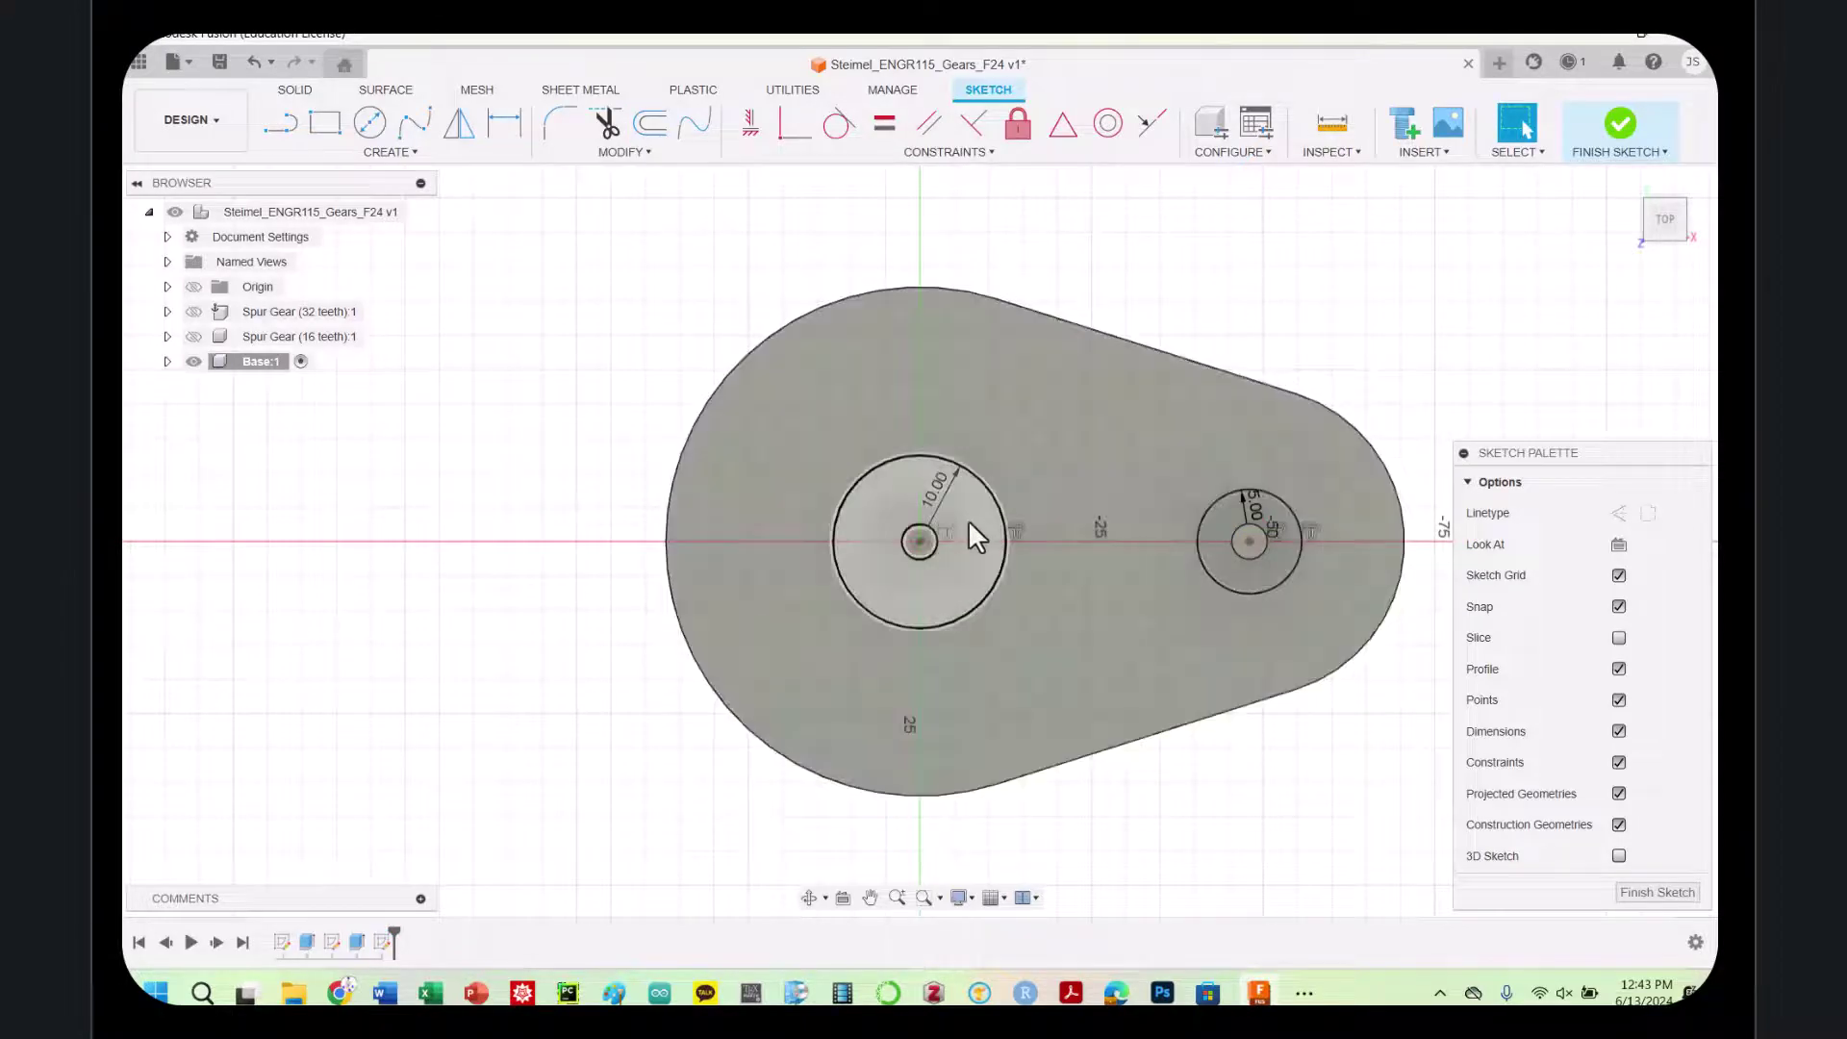
Extrude both pin rings 3 mm joined to the base, with both spur gears shown again
key("e")
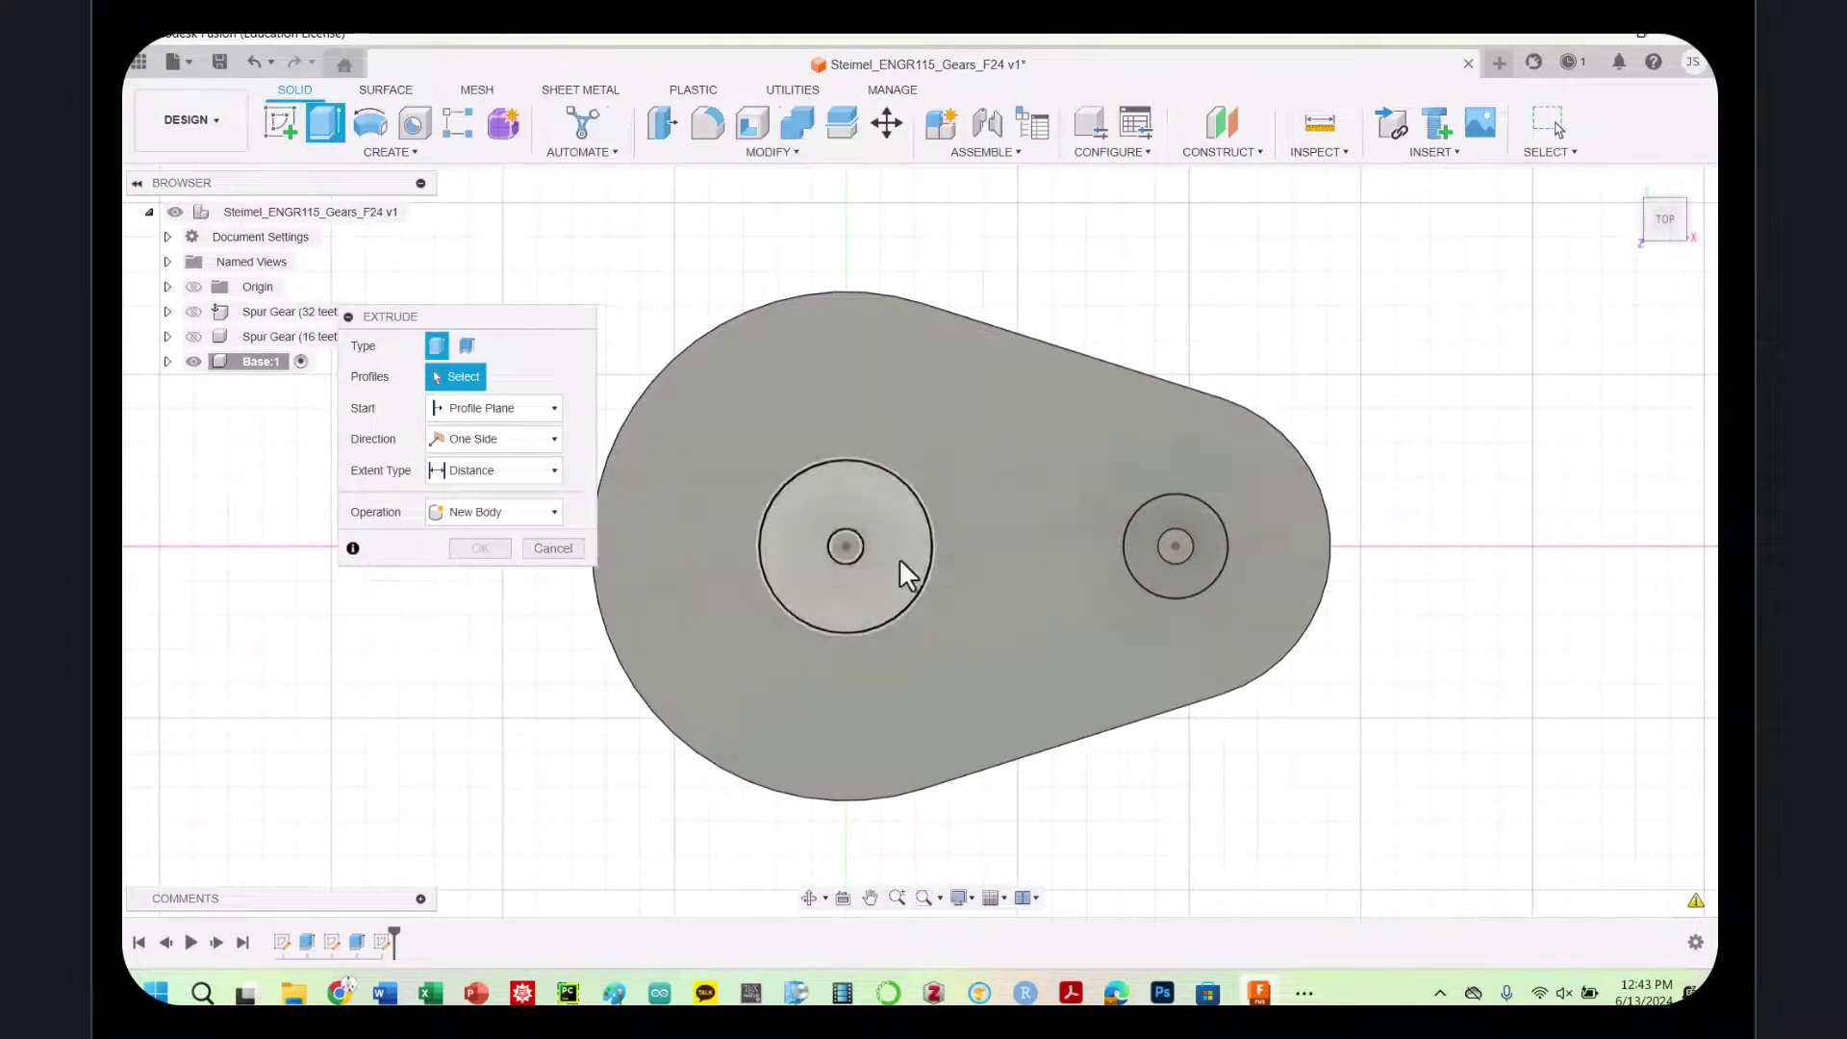
left_click(898, 558)
left_click(1151, 572)
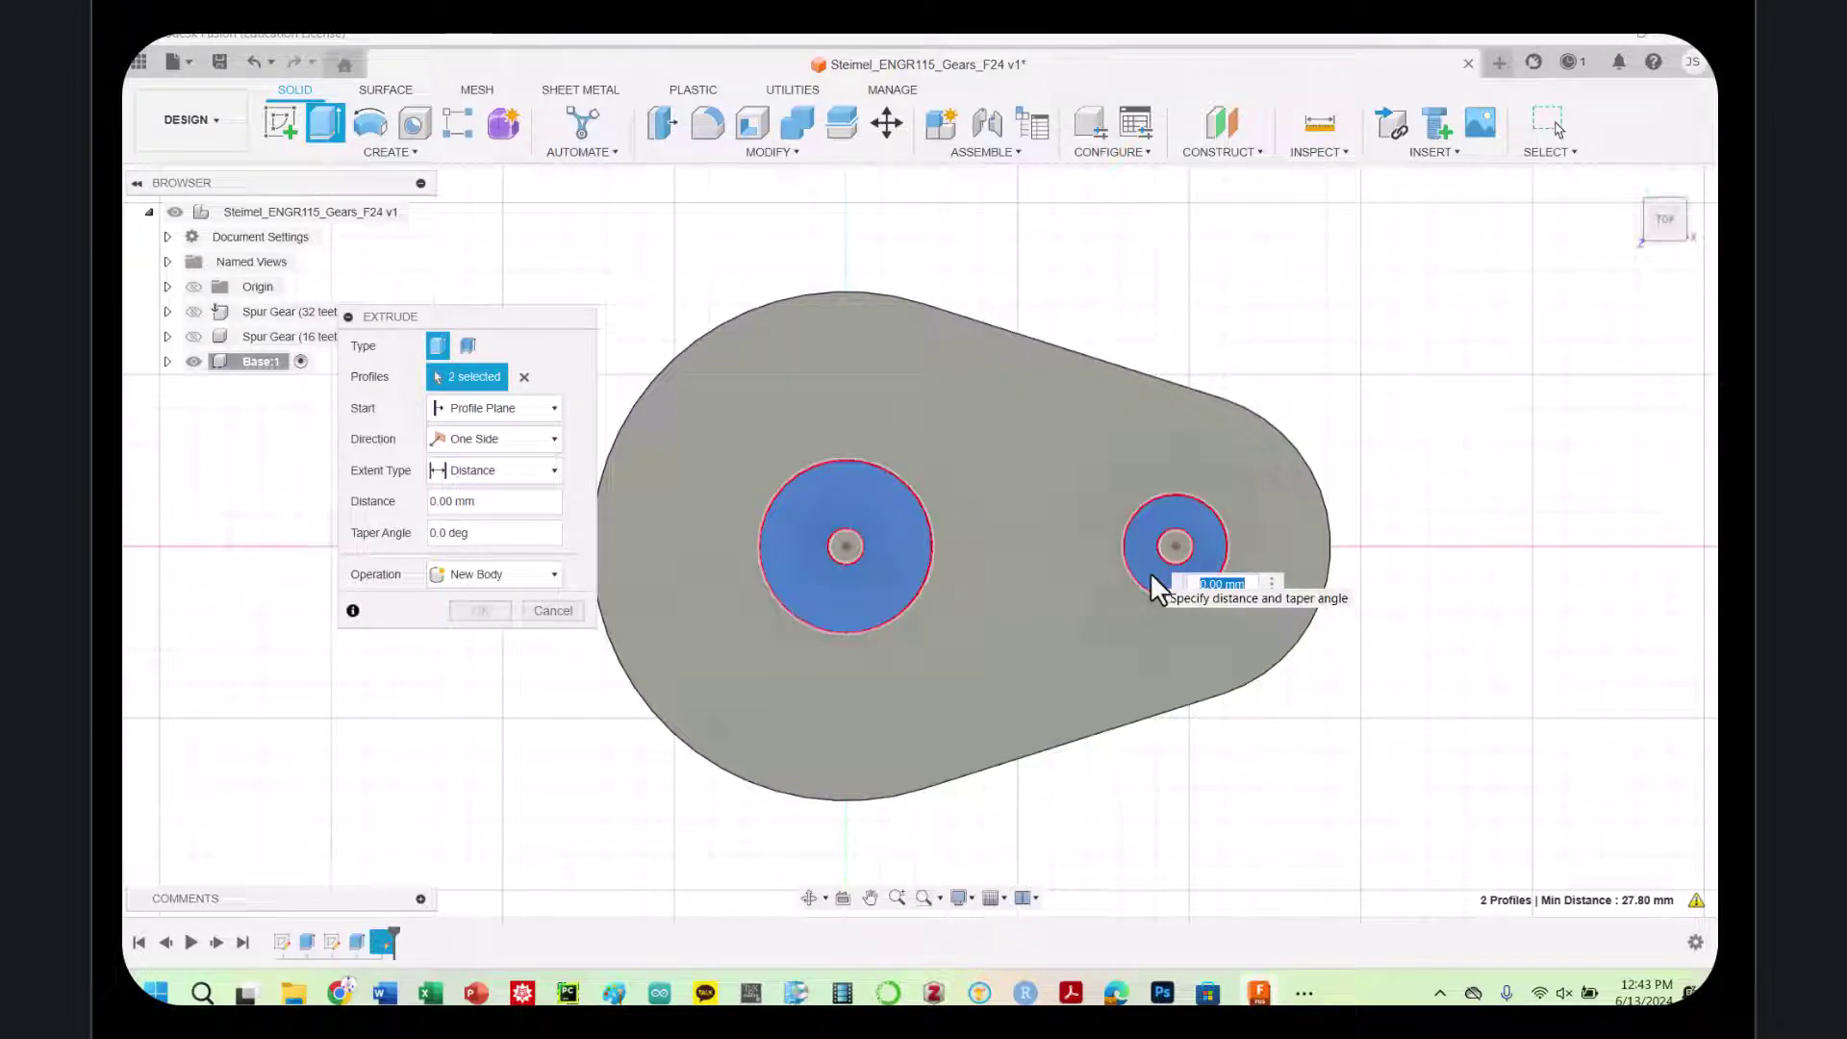
left_click(472, 501)
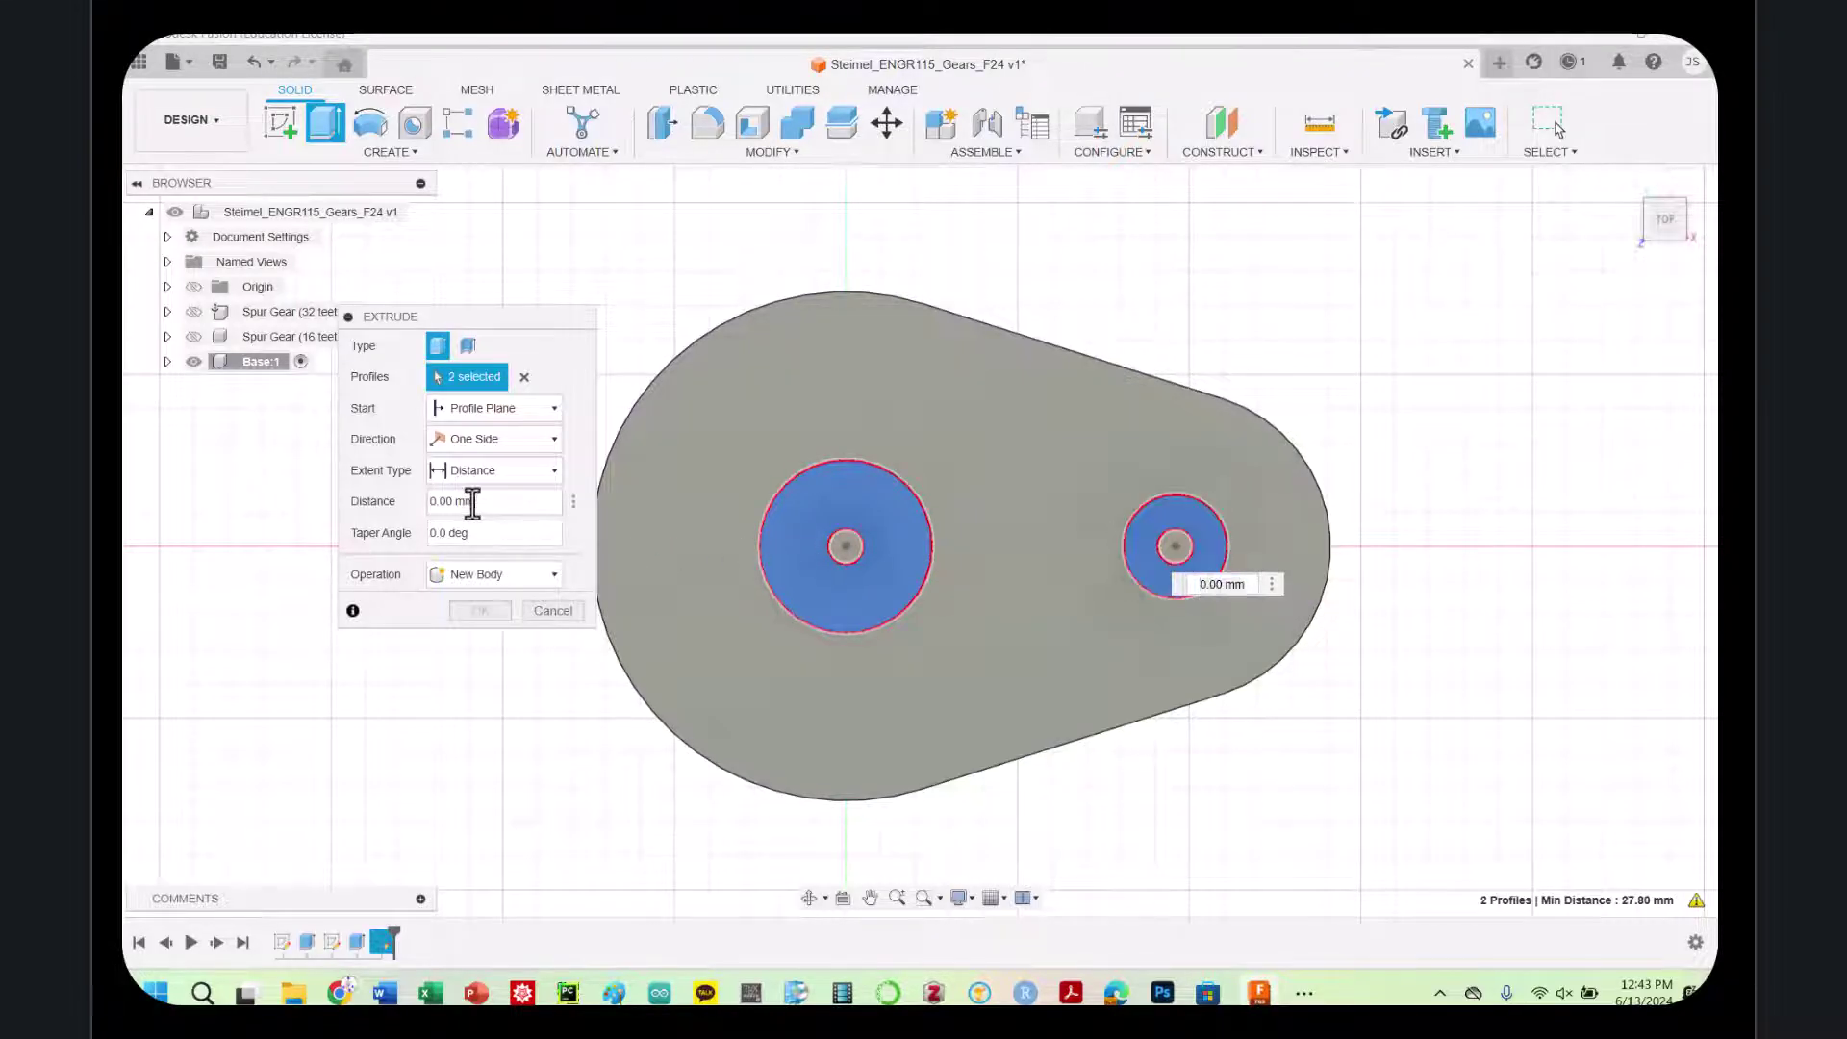
type("3")
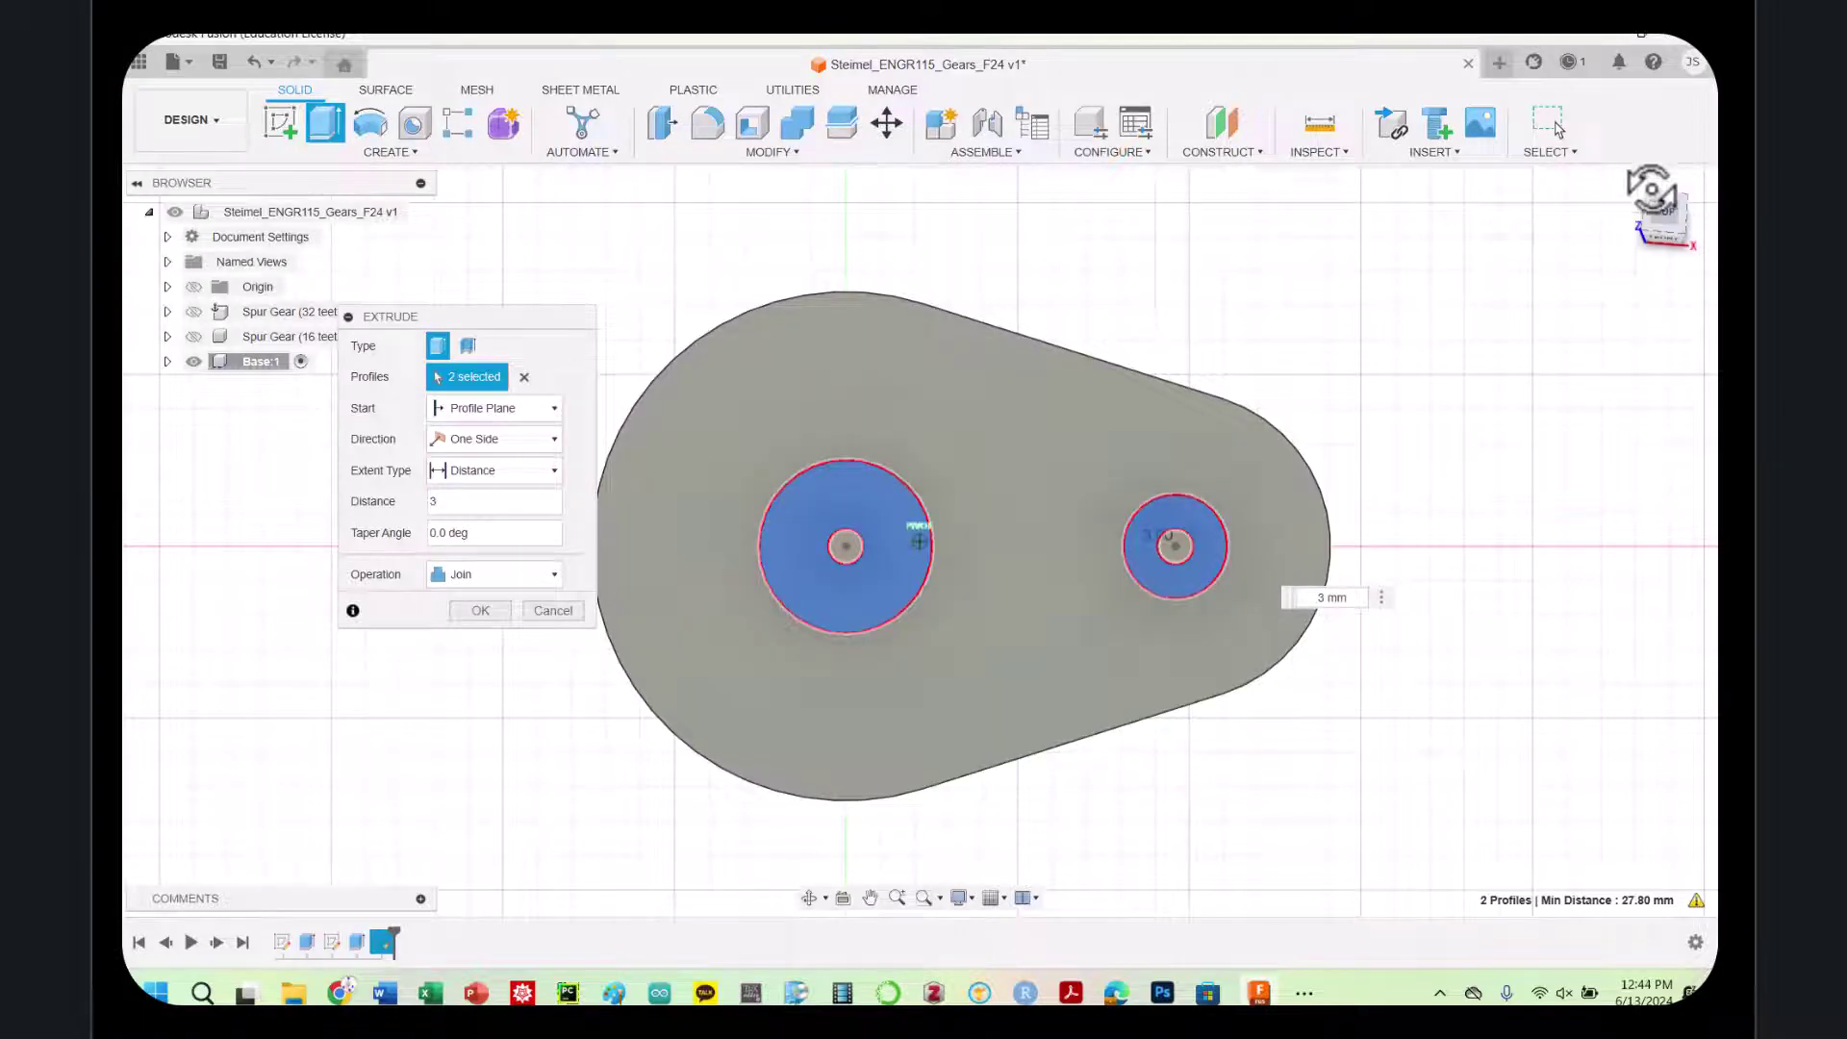
left_click(1650, 185)
middle_click_drag(1287, 414, 1288, 254, "shift")
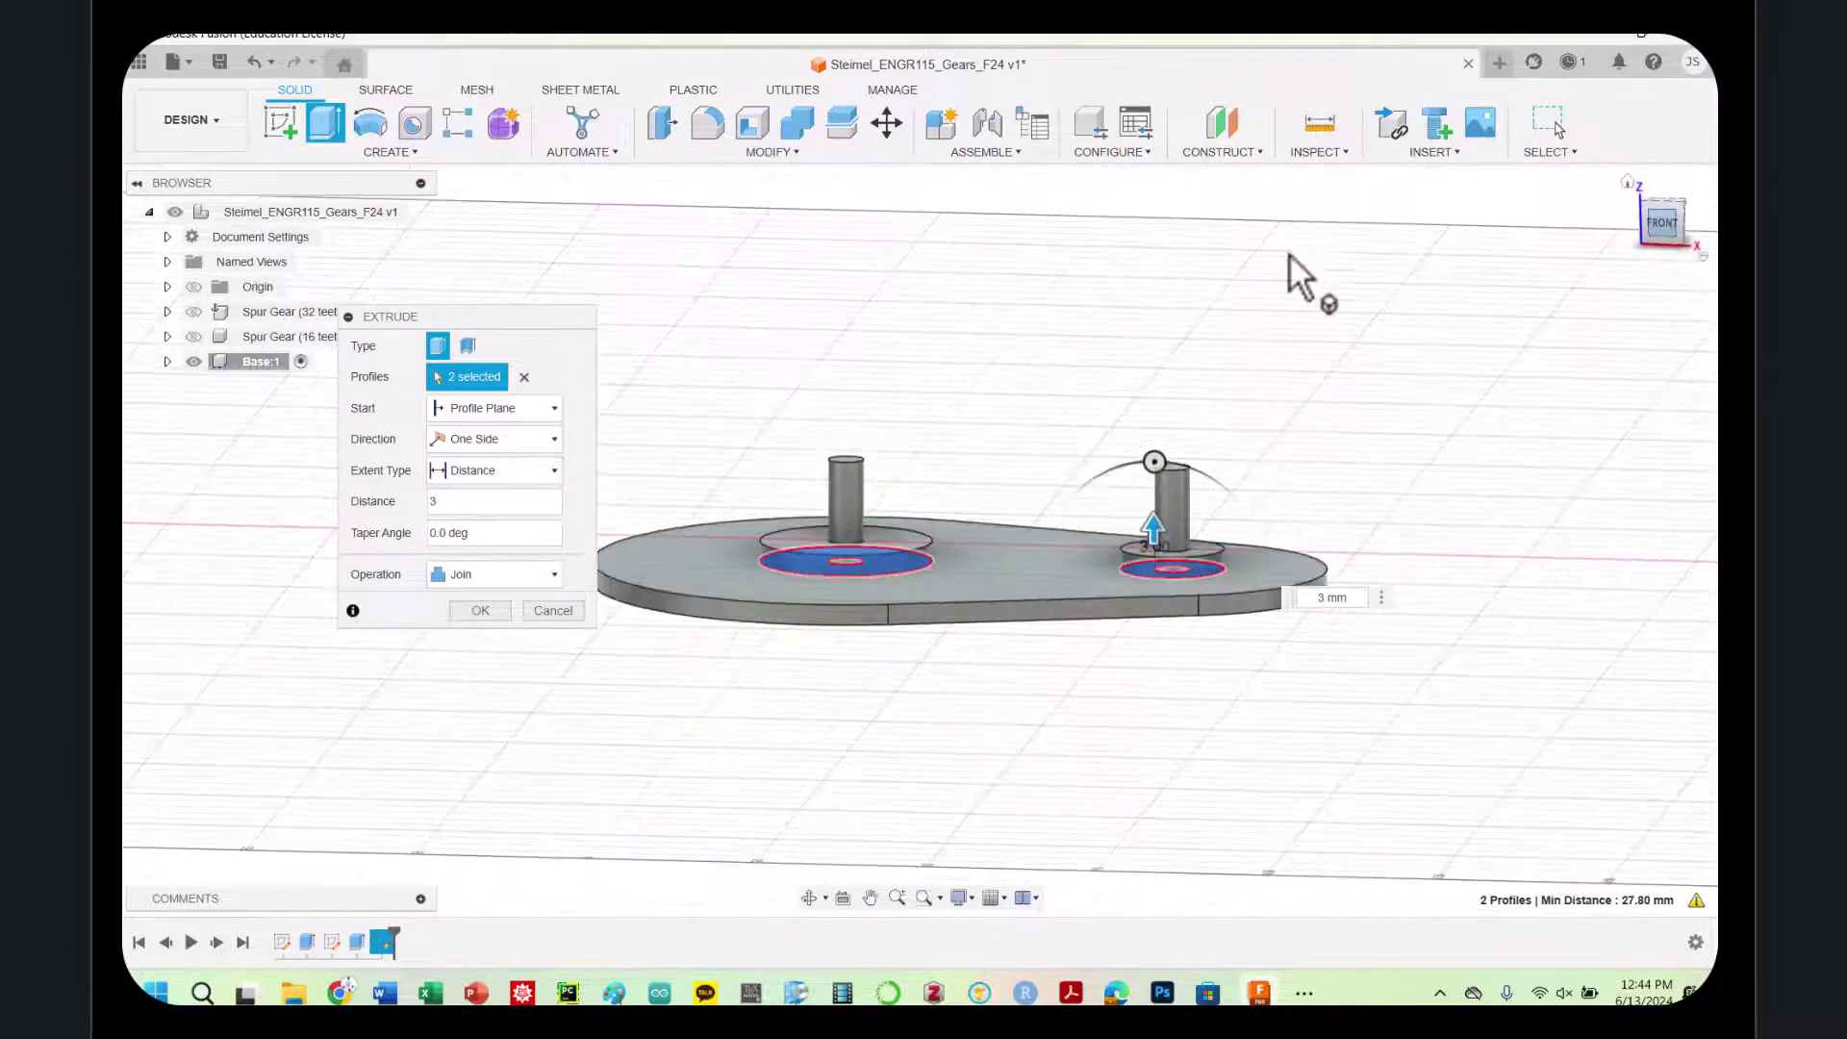
left_click(194, 336)
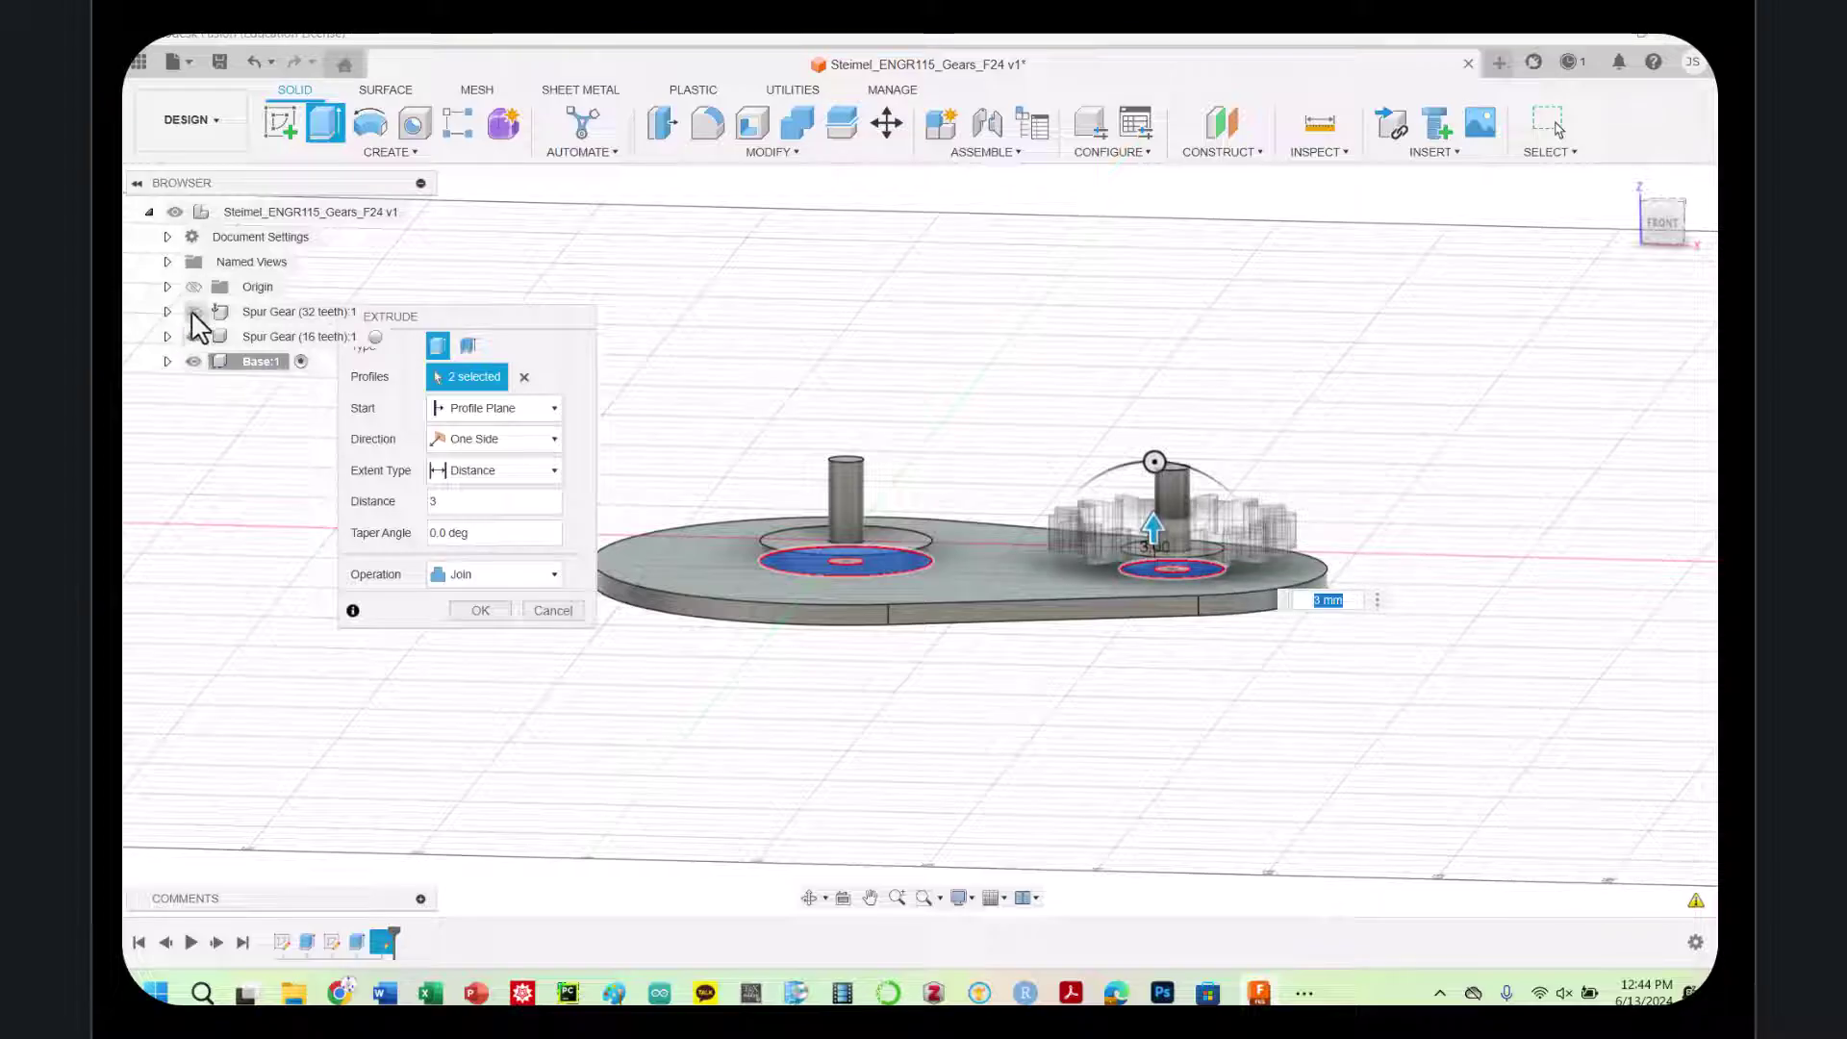
left_click(194, 312)
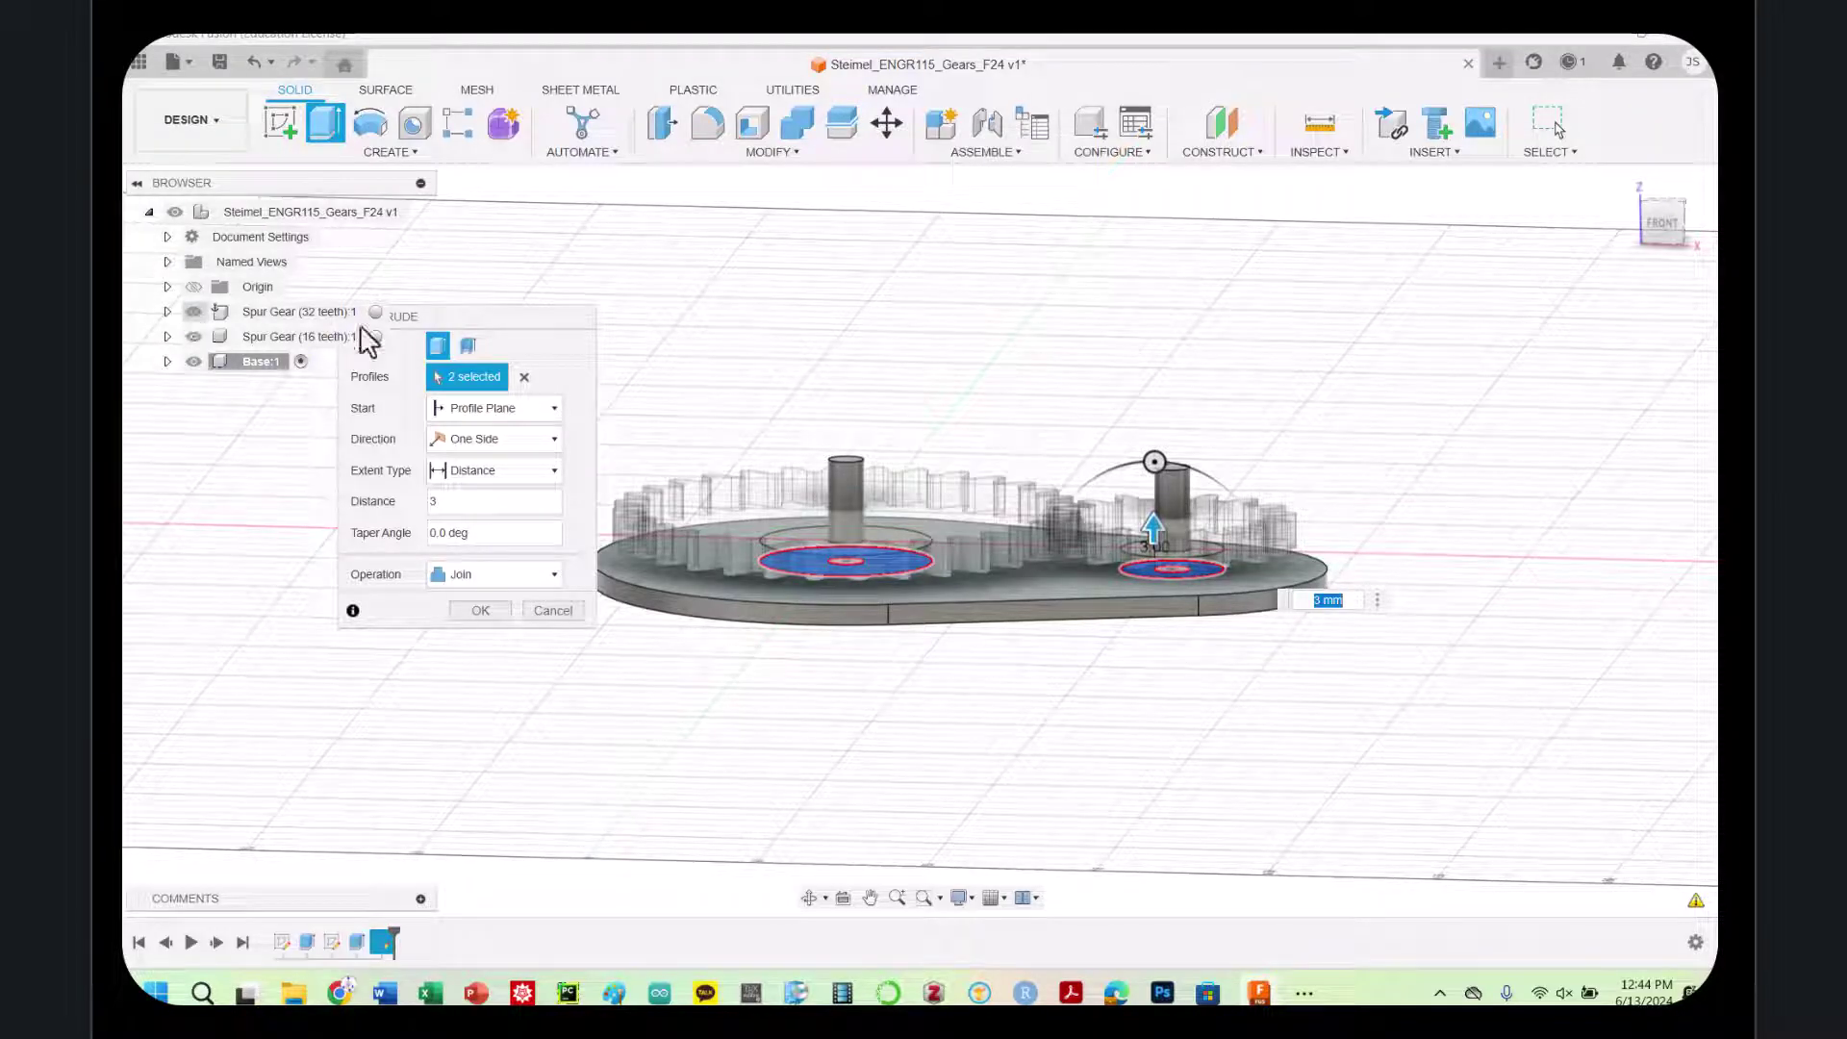
mouse_move(1658, 198)
left_mouse_down()
mouse_move(1653, 183)
mouse_move(1652, 216)
left_mouse_up()
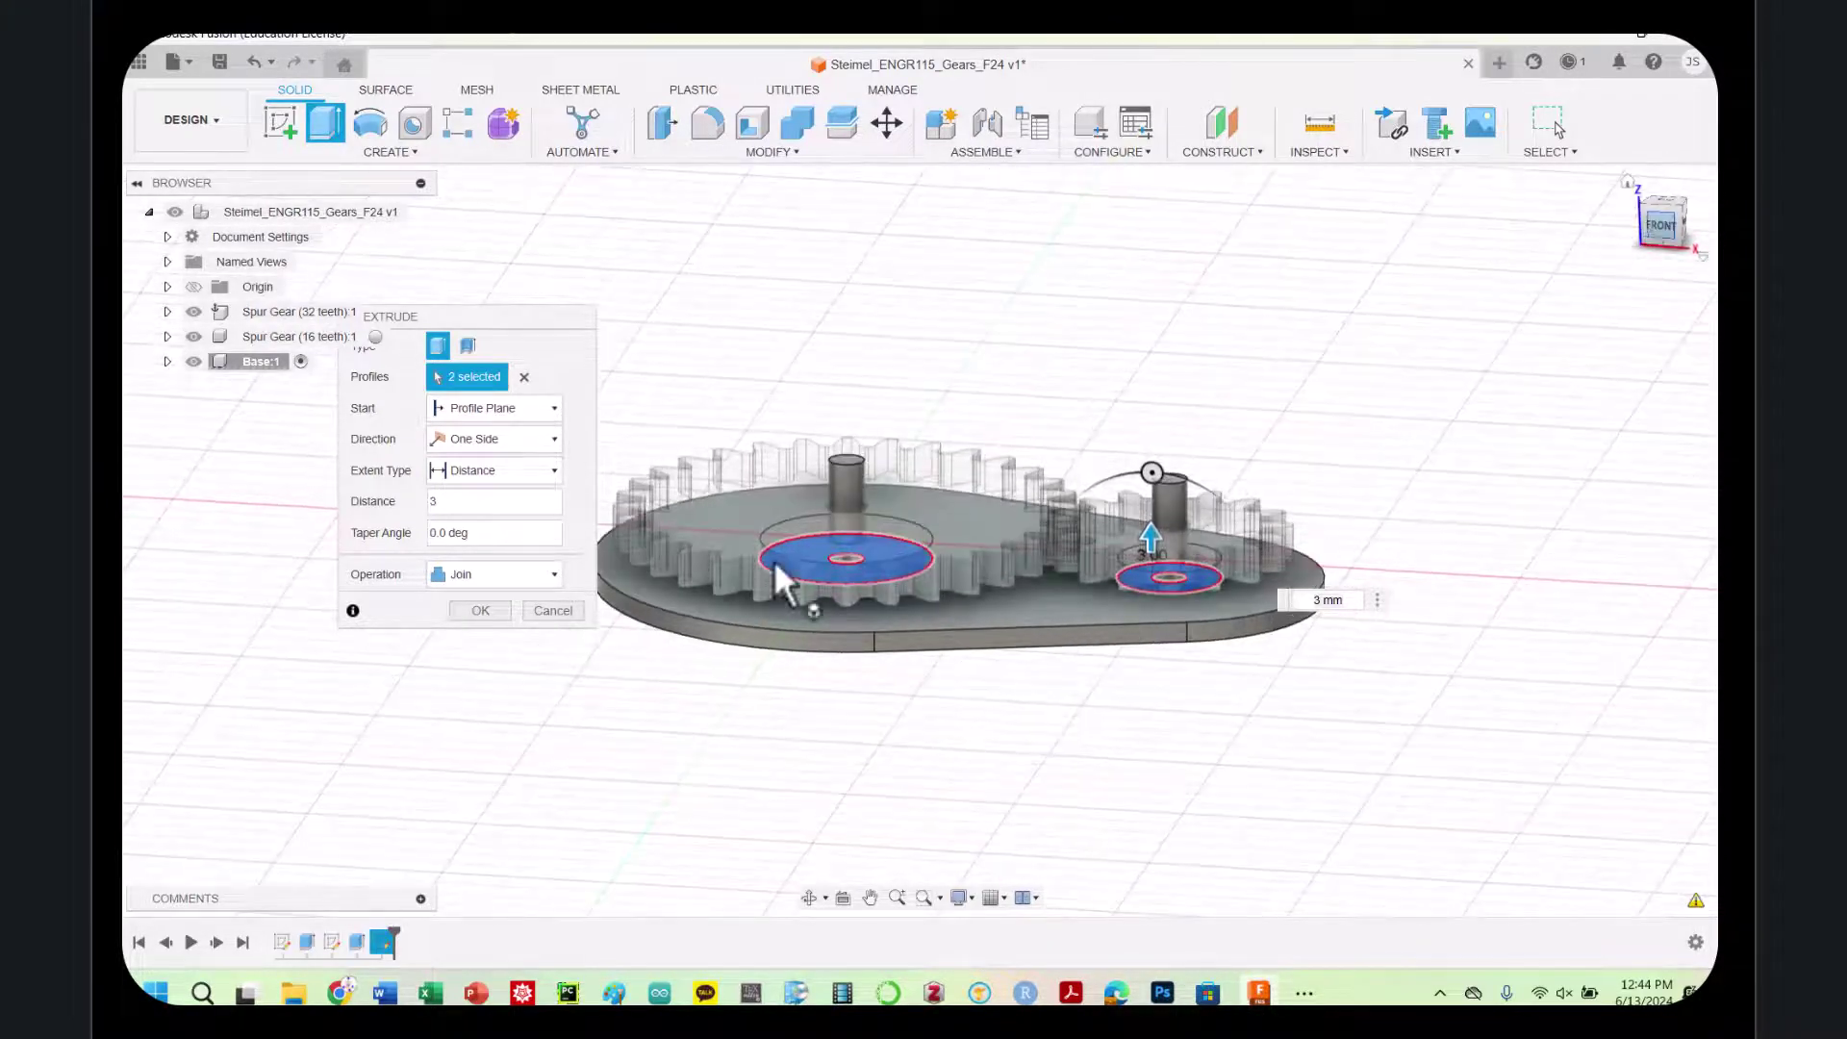
left_click(480, 616)
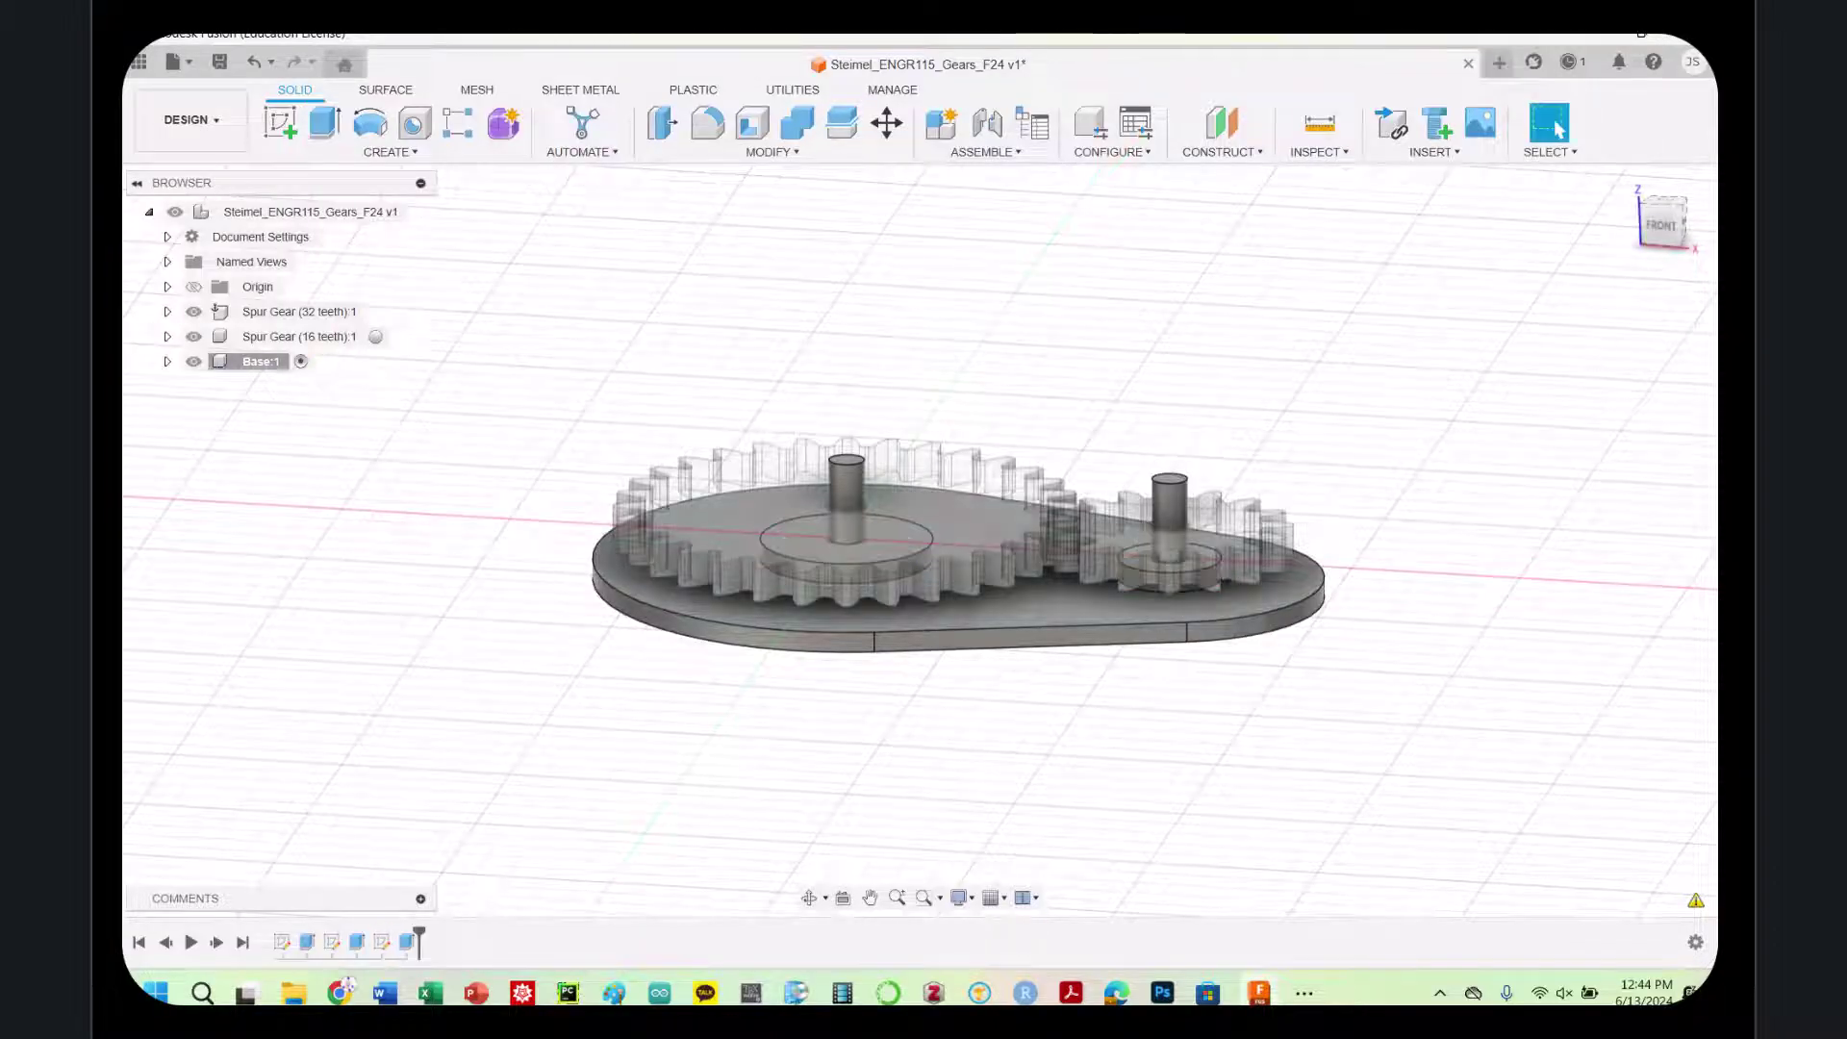
Select and deselect the base body, then view the gears and base from the Top
left_click_drag(1659, 229, 1656, 289)
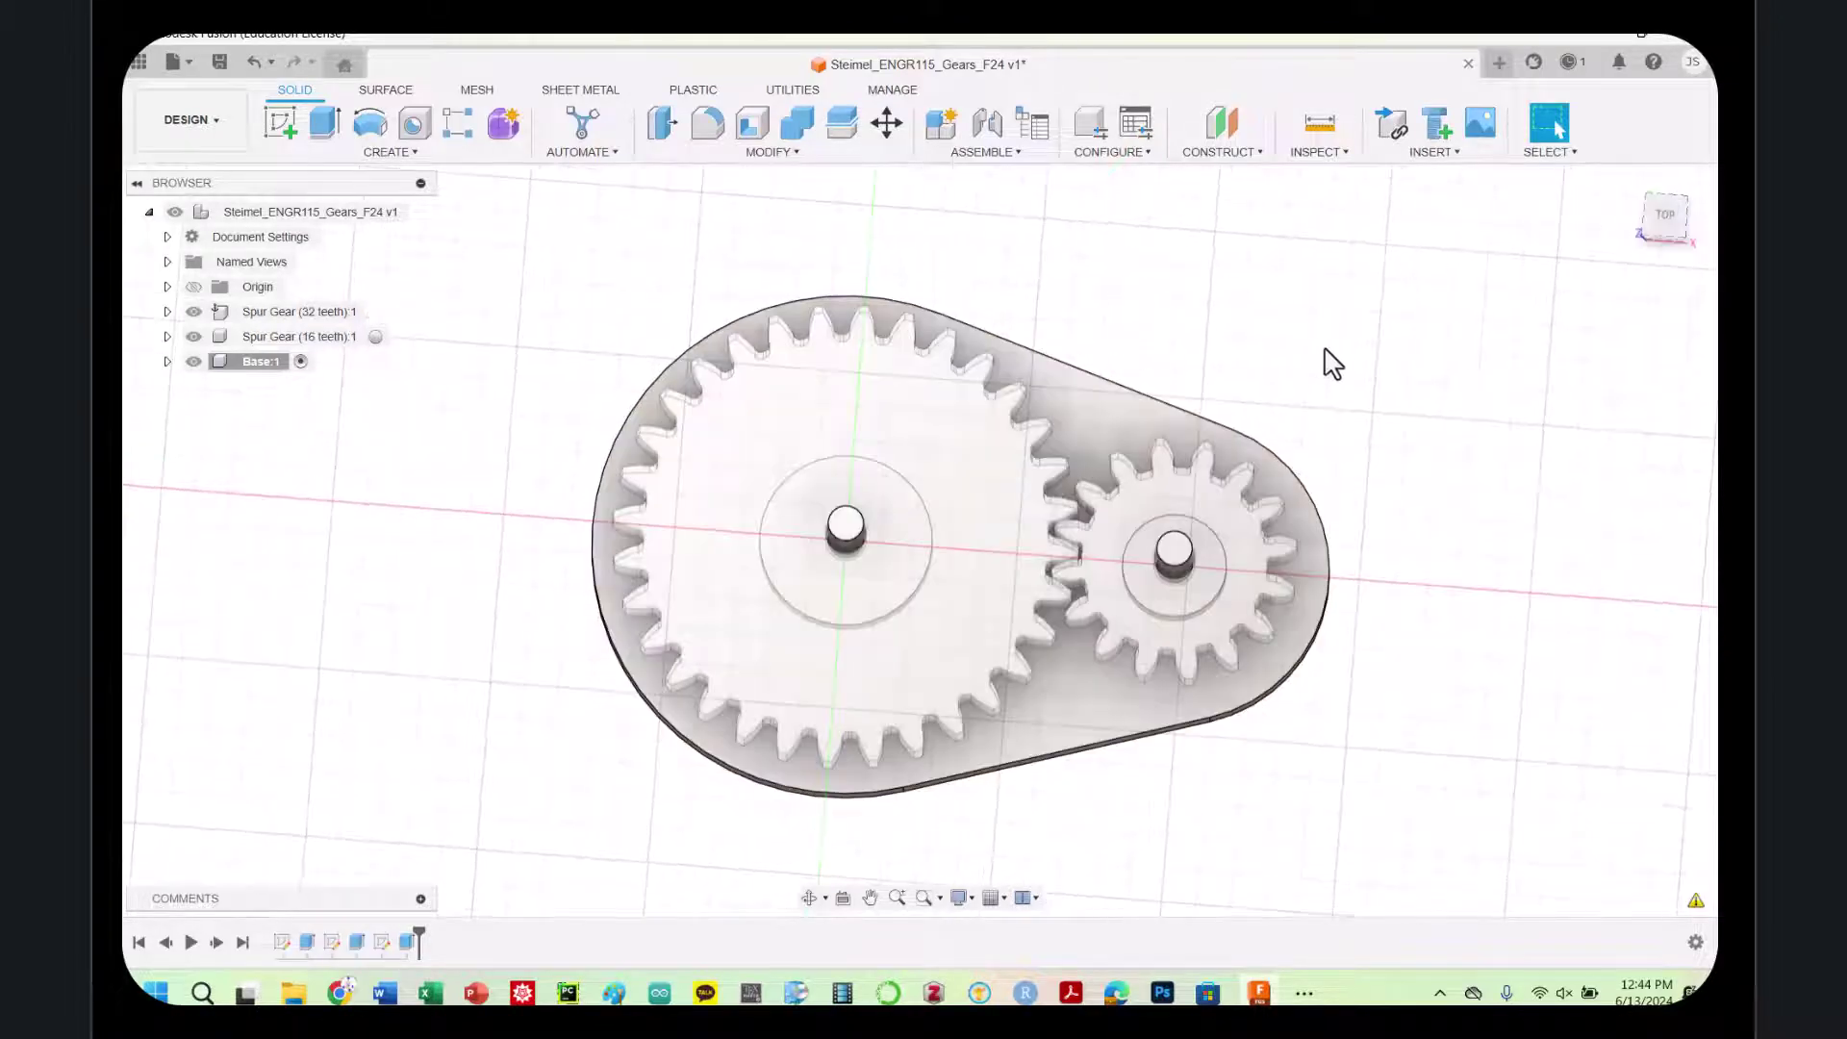
left_click(240, 366)
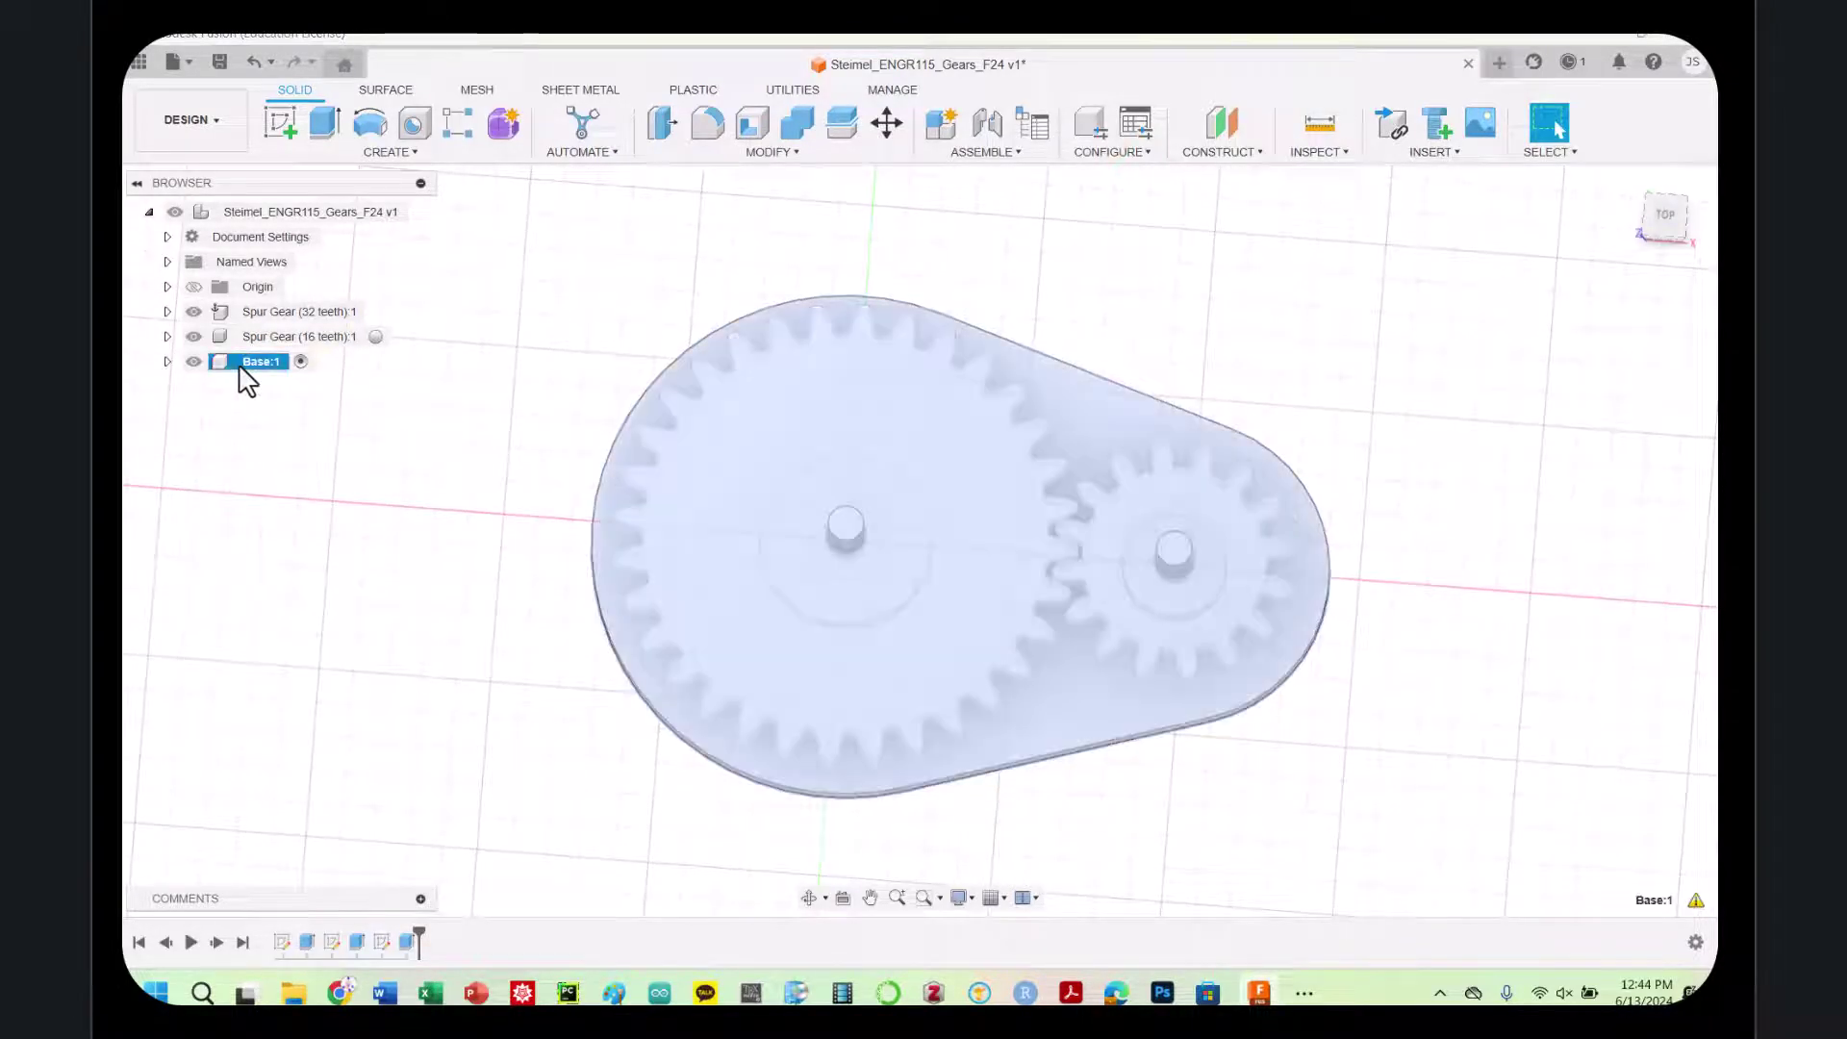
left_click(1131, 340)
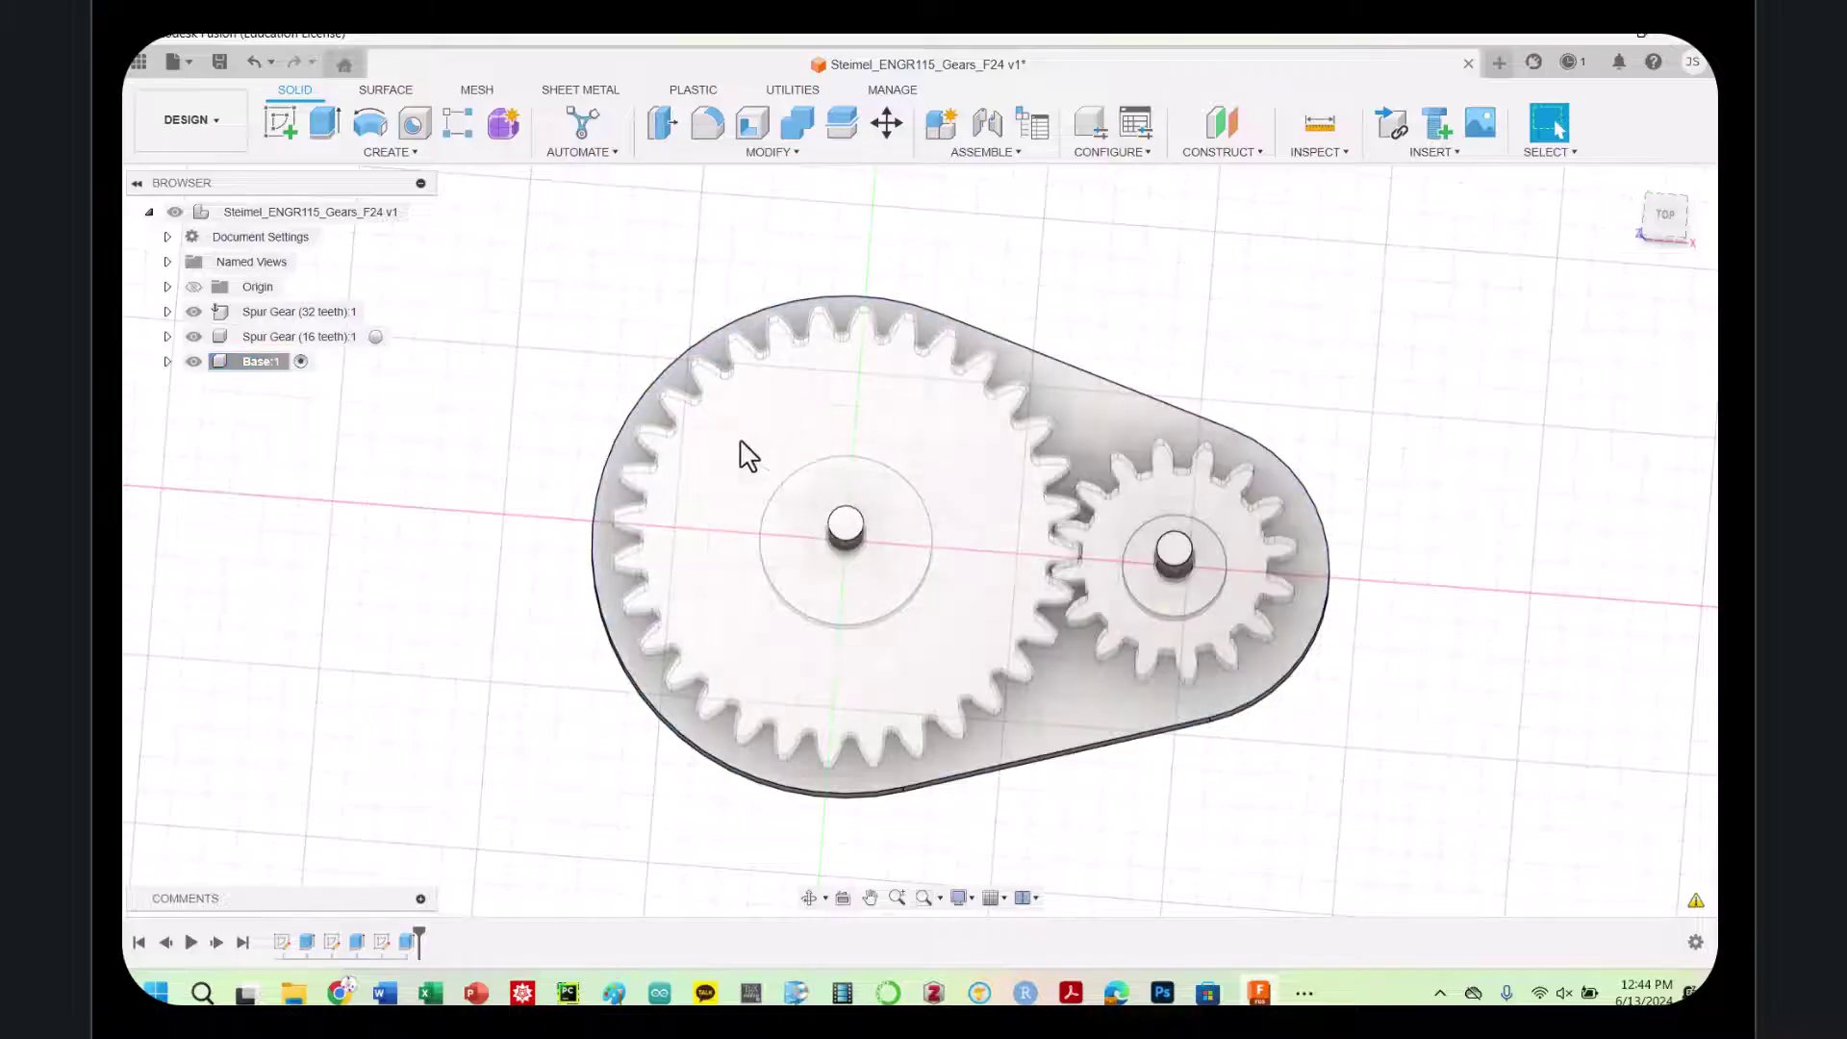
left_click(1660, 223)
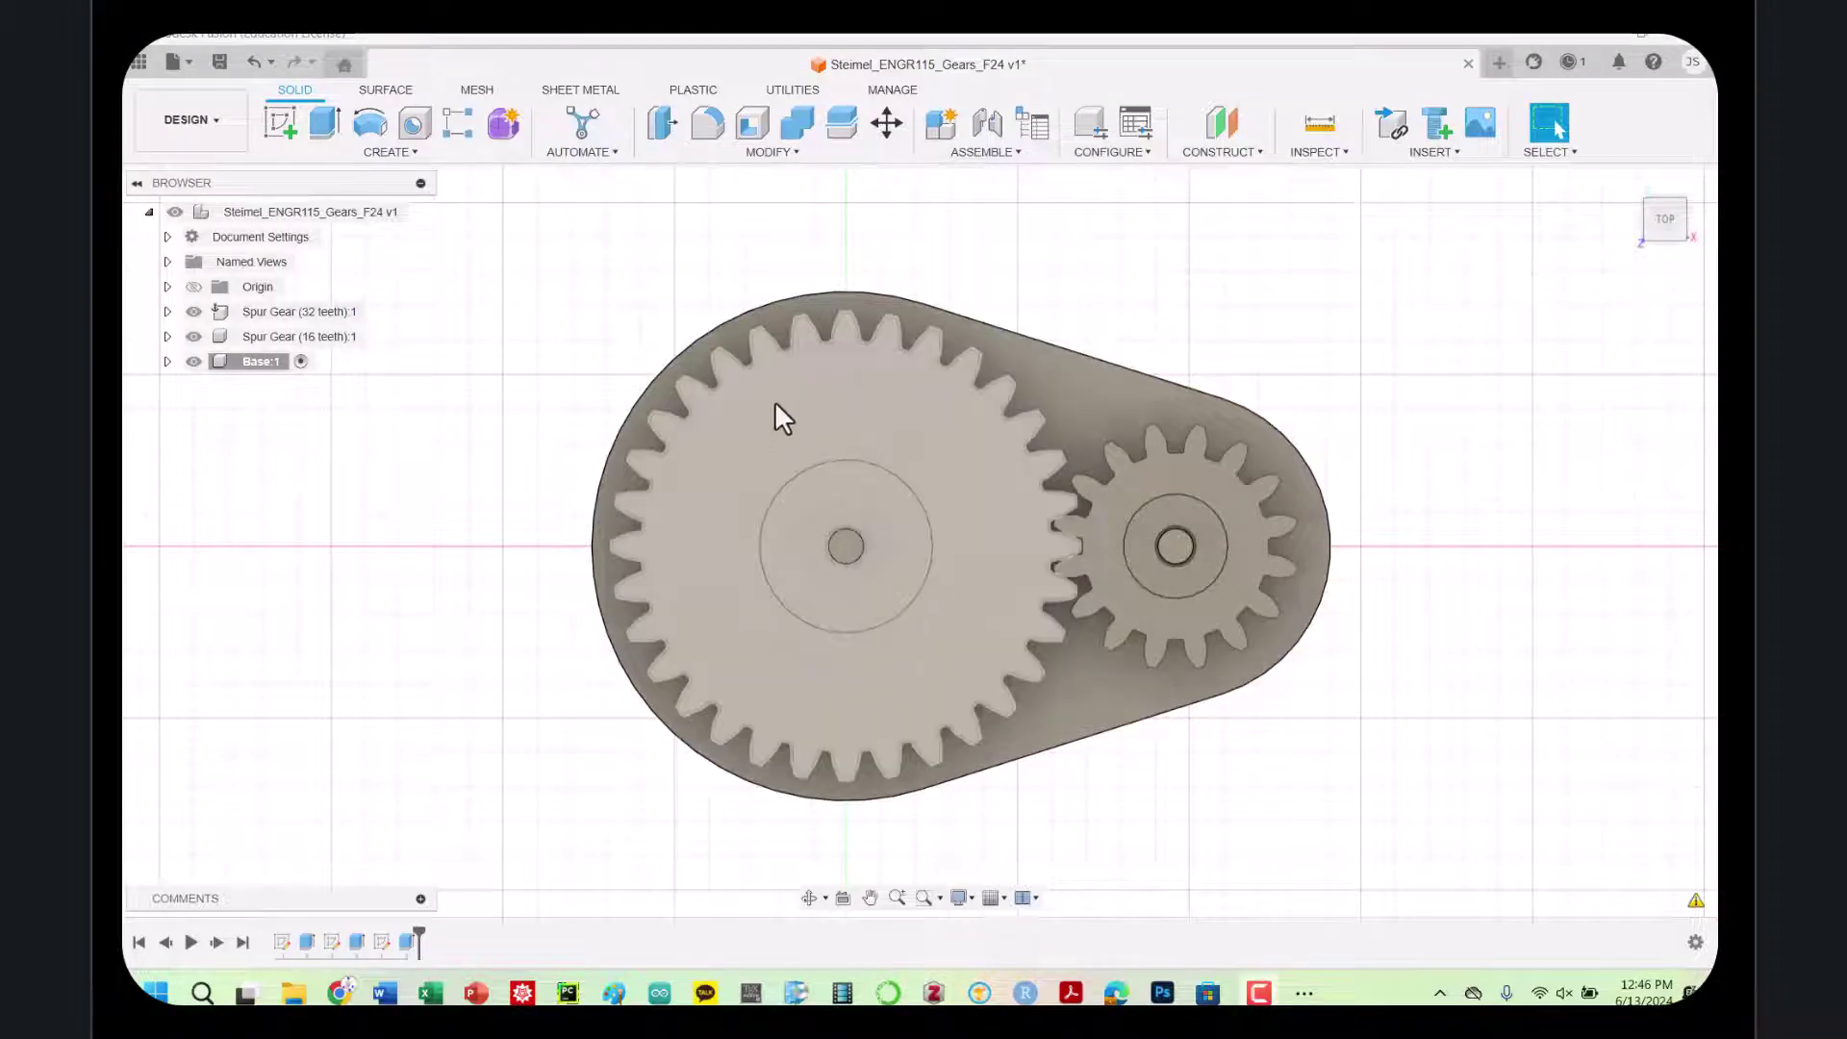
Start a new sketch on the 32-tooth gear's face
left_click(280, 123)
left_click(861, 449)
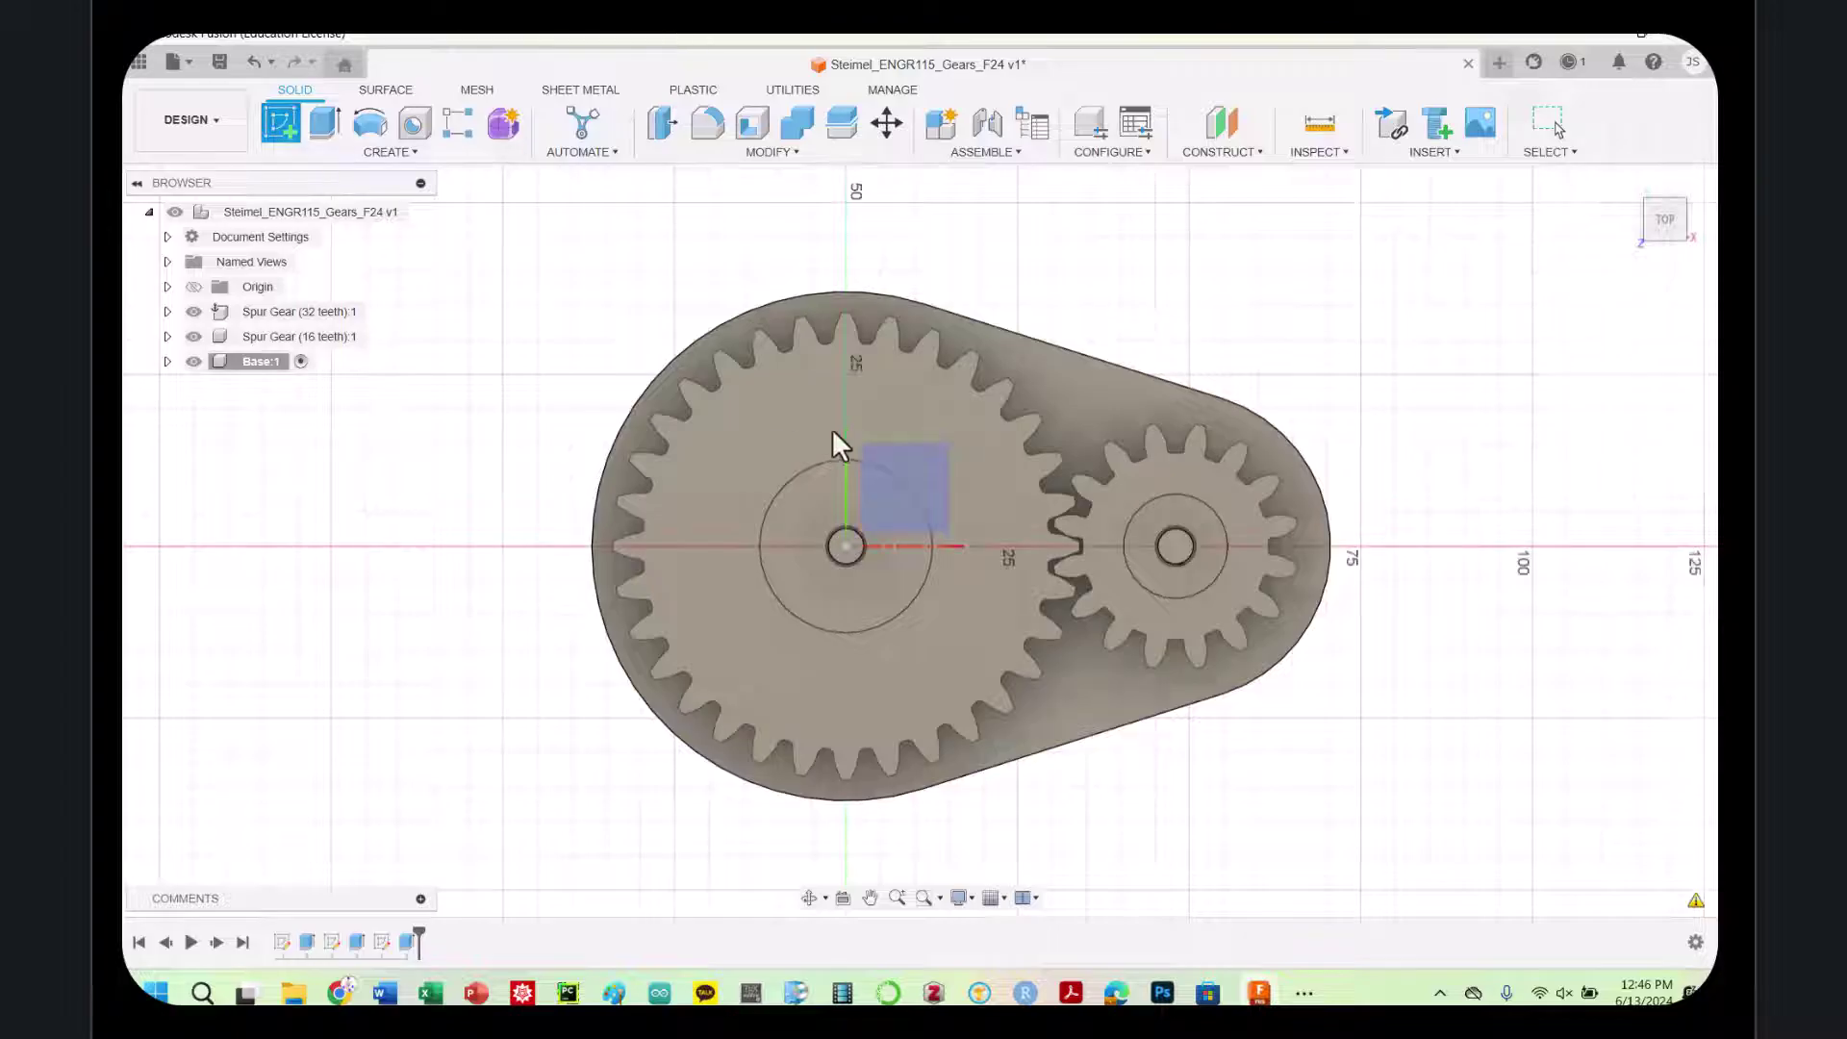
left_click(897, 510)
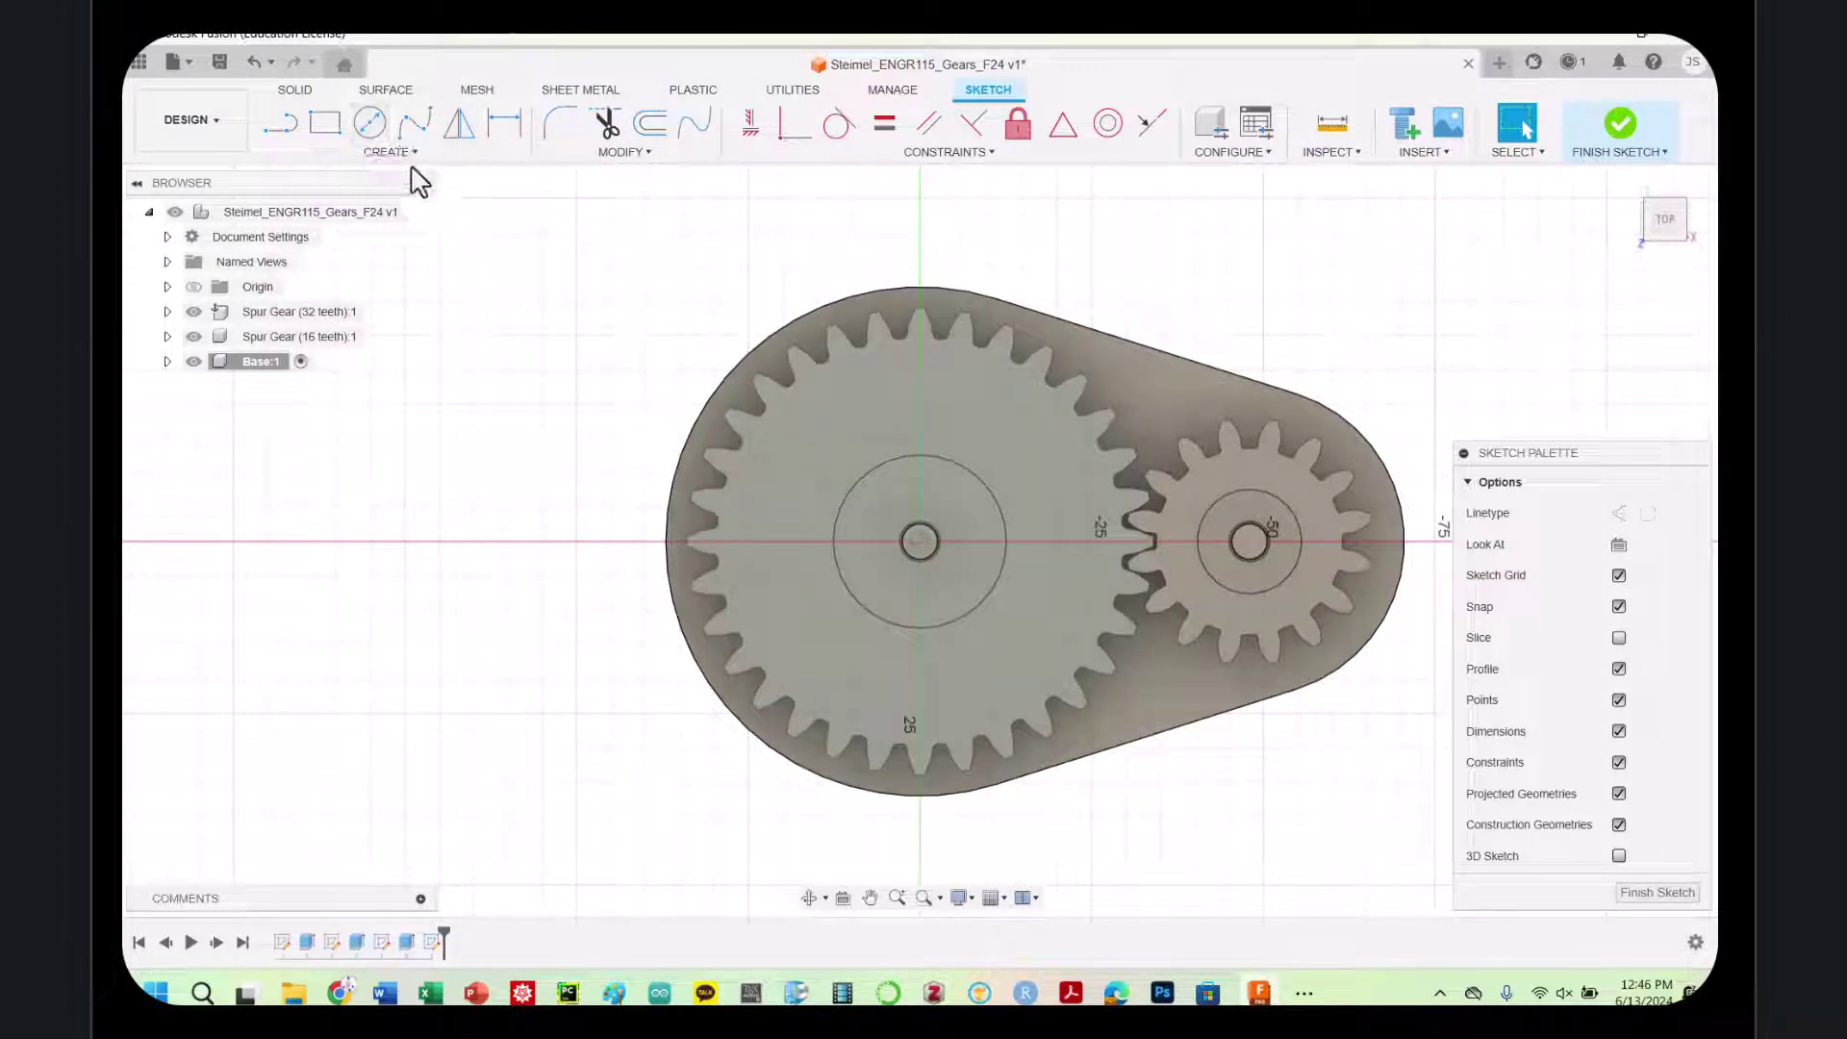
Draw two circles centred on the large gear: about 20.388 mm and about 51.8 mm diameter
left_click(370, 123)
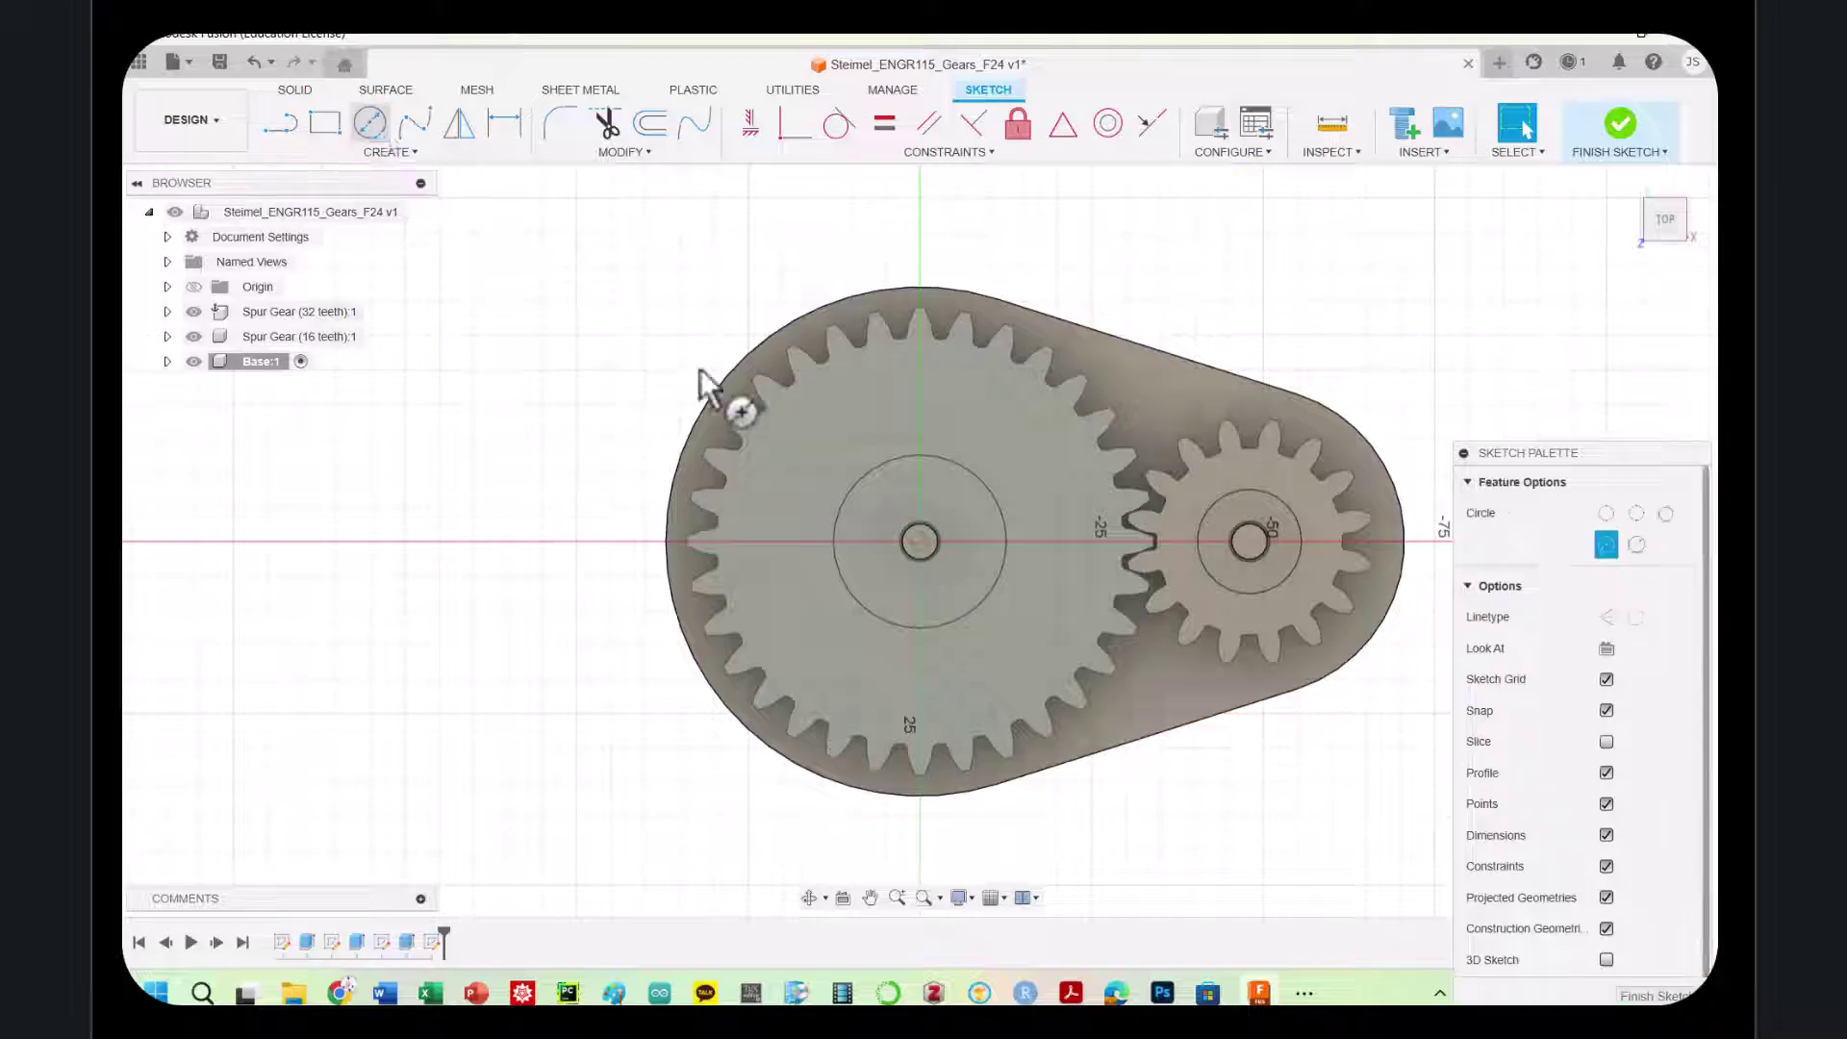
left_click(920, 540)
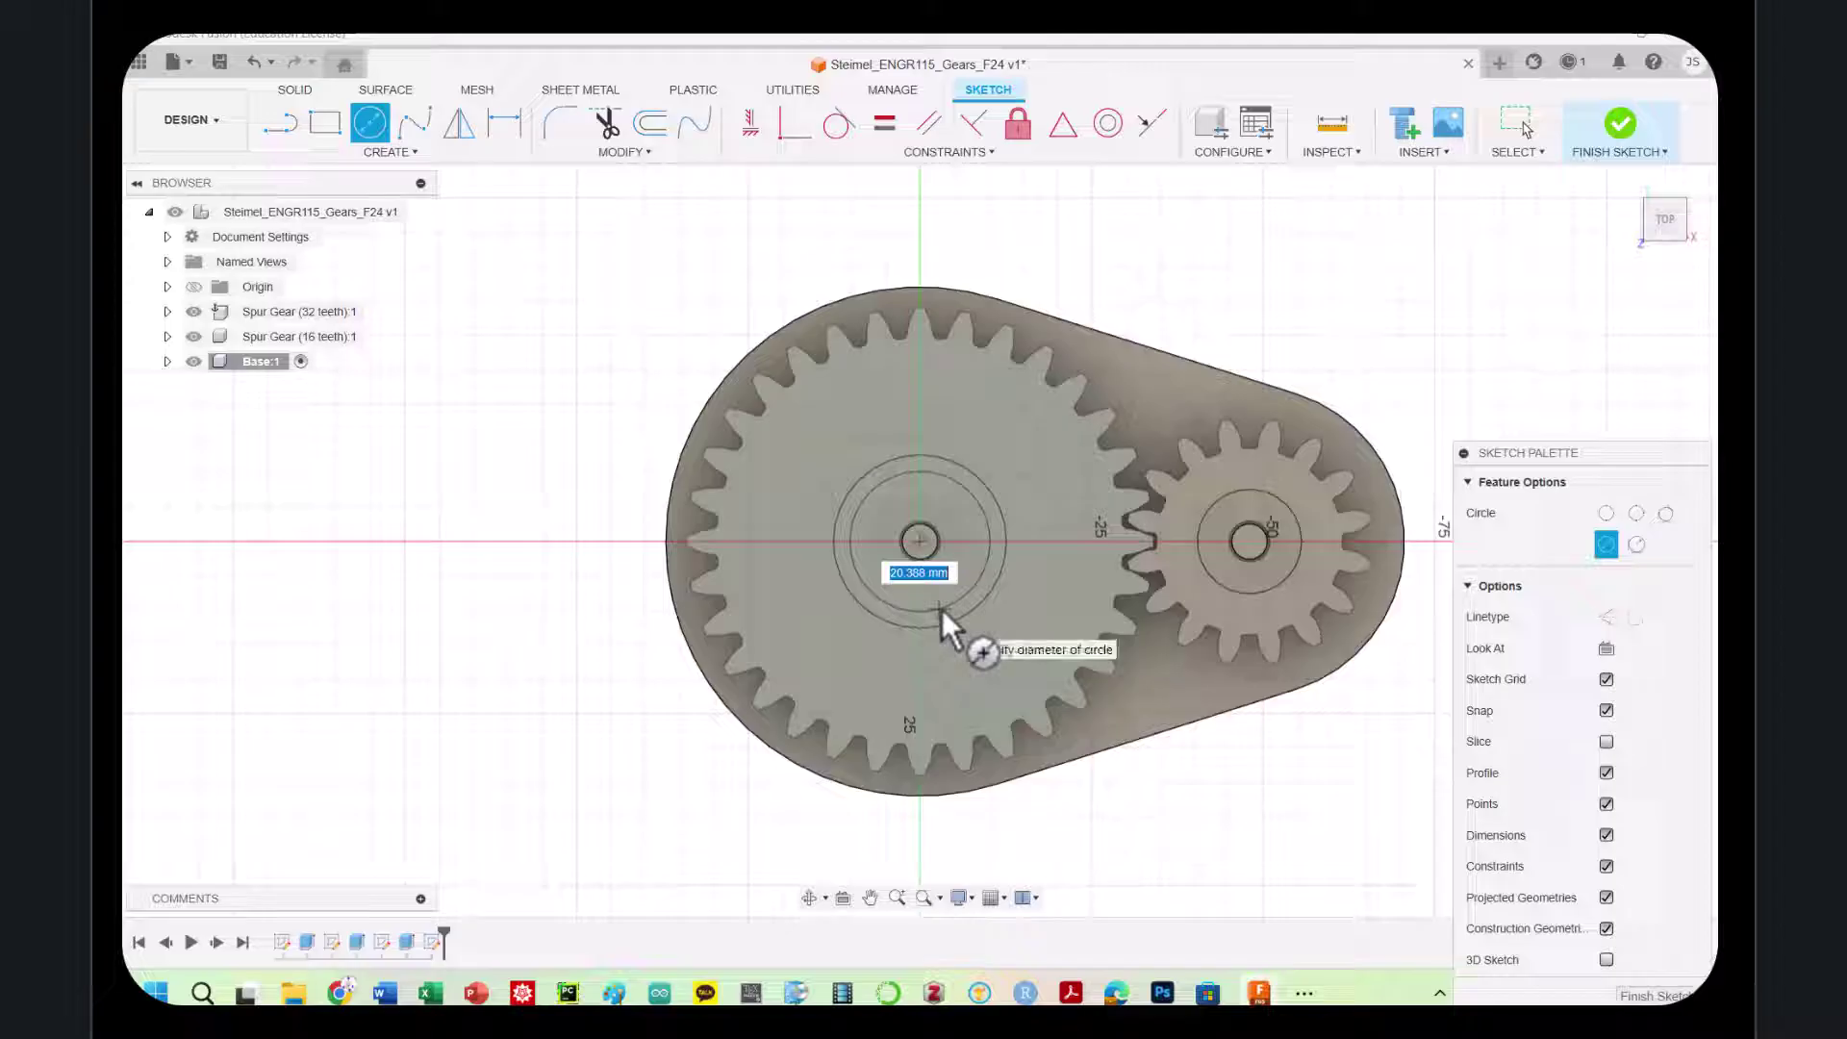
left_click(943, 609)
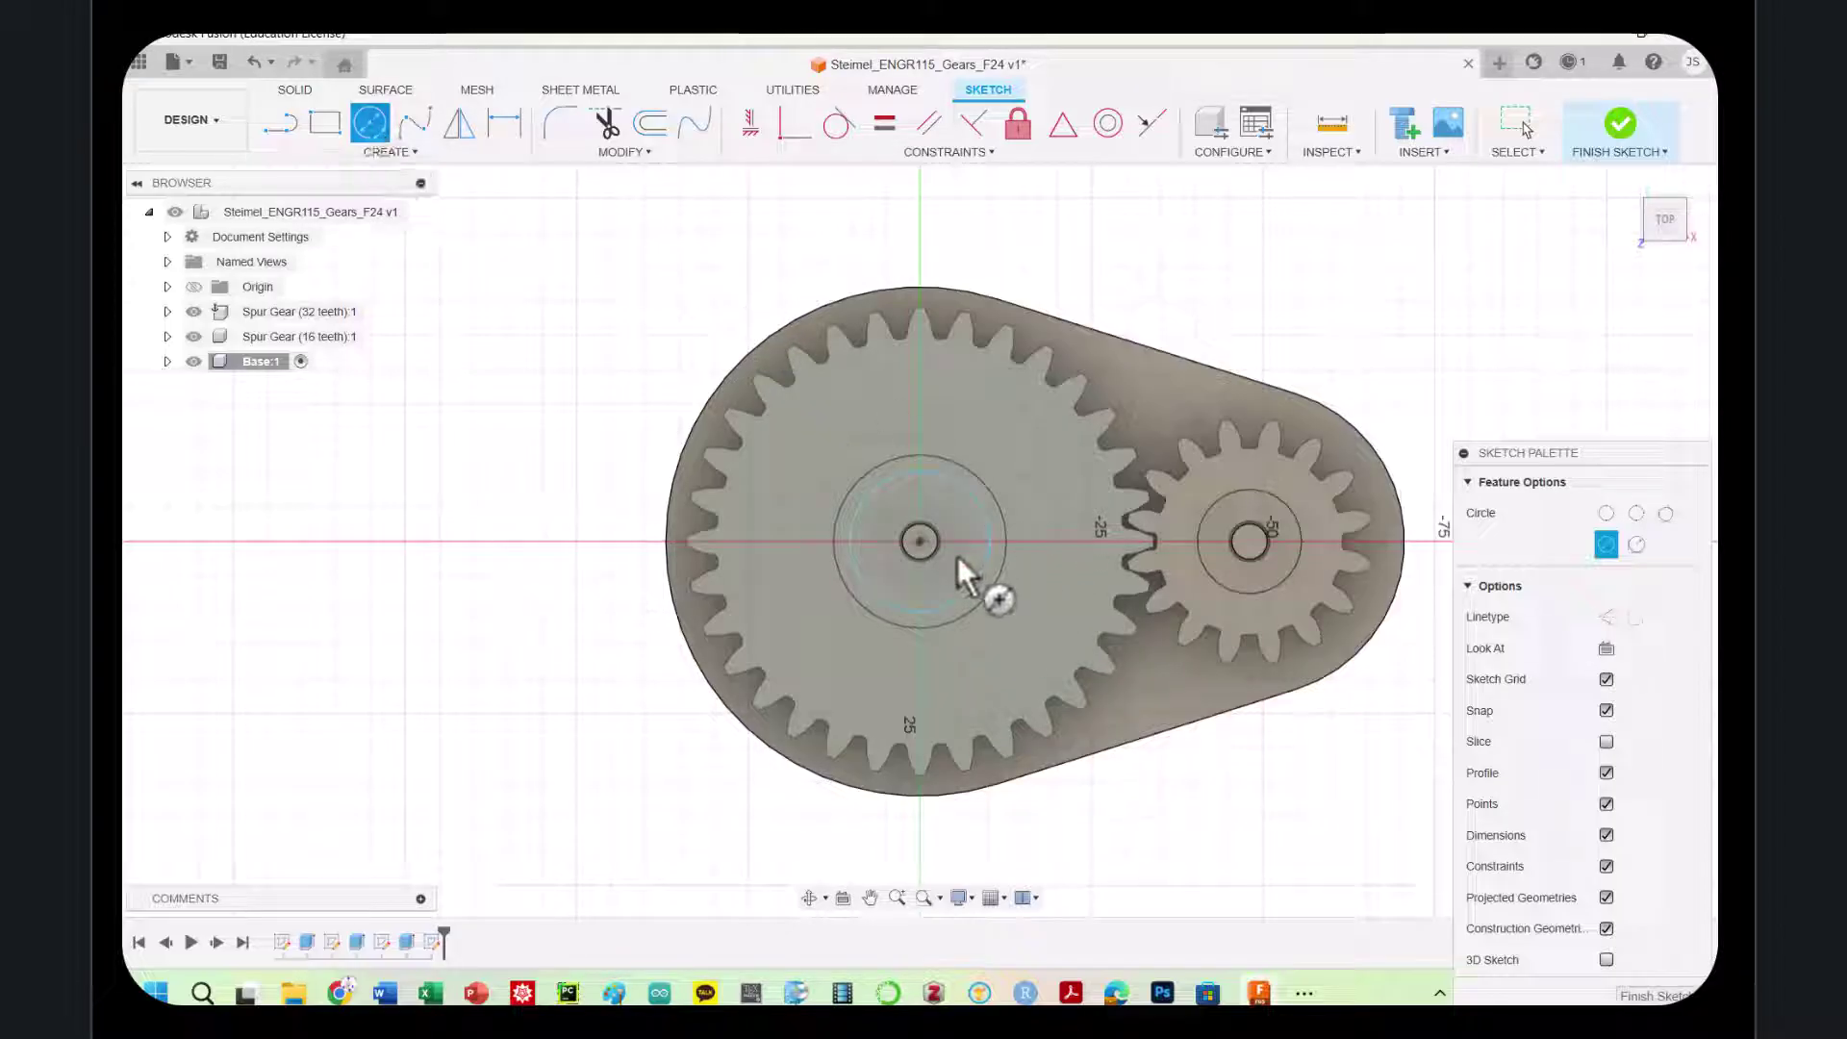
left_click(921, 542)
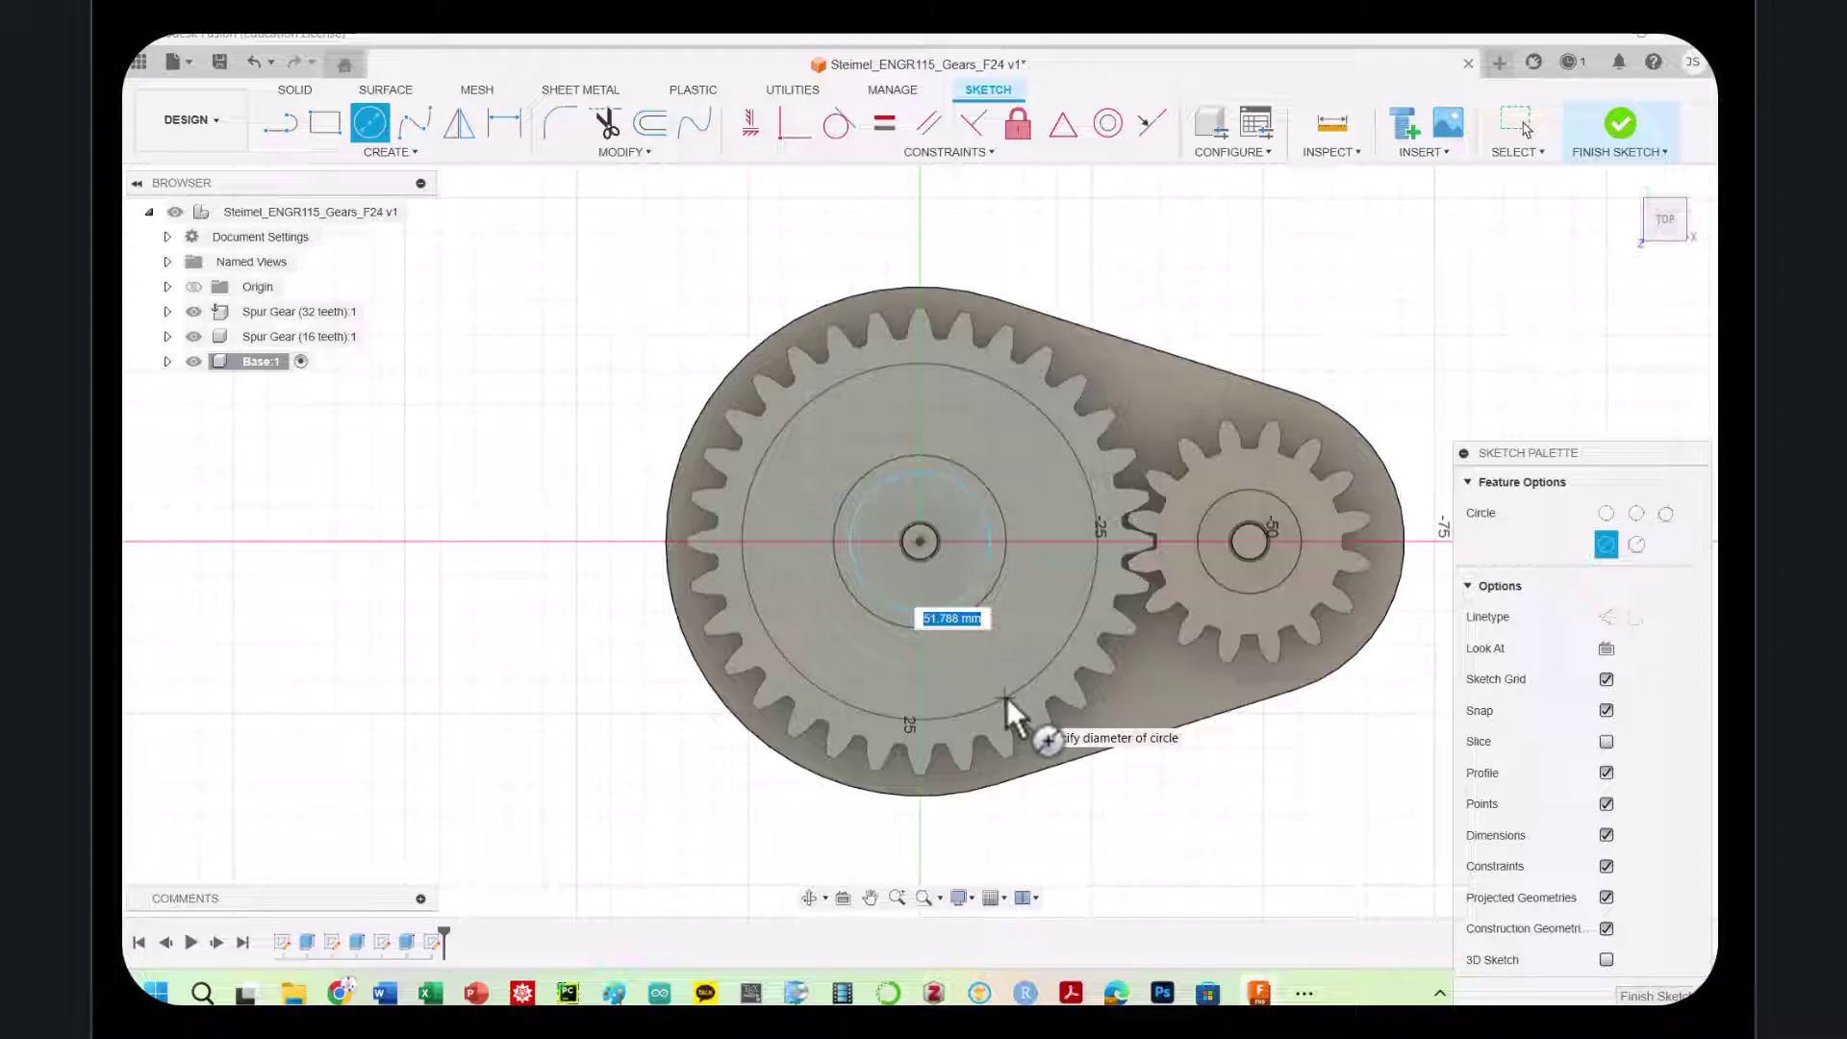
left_click(1006, 696)
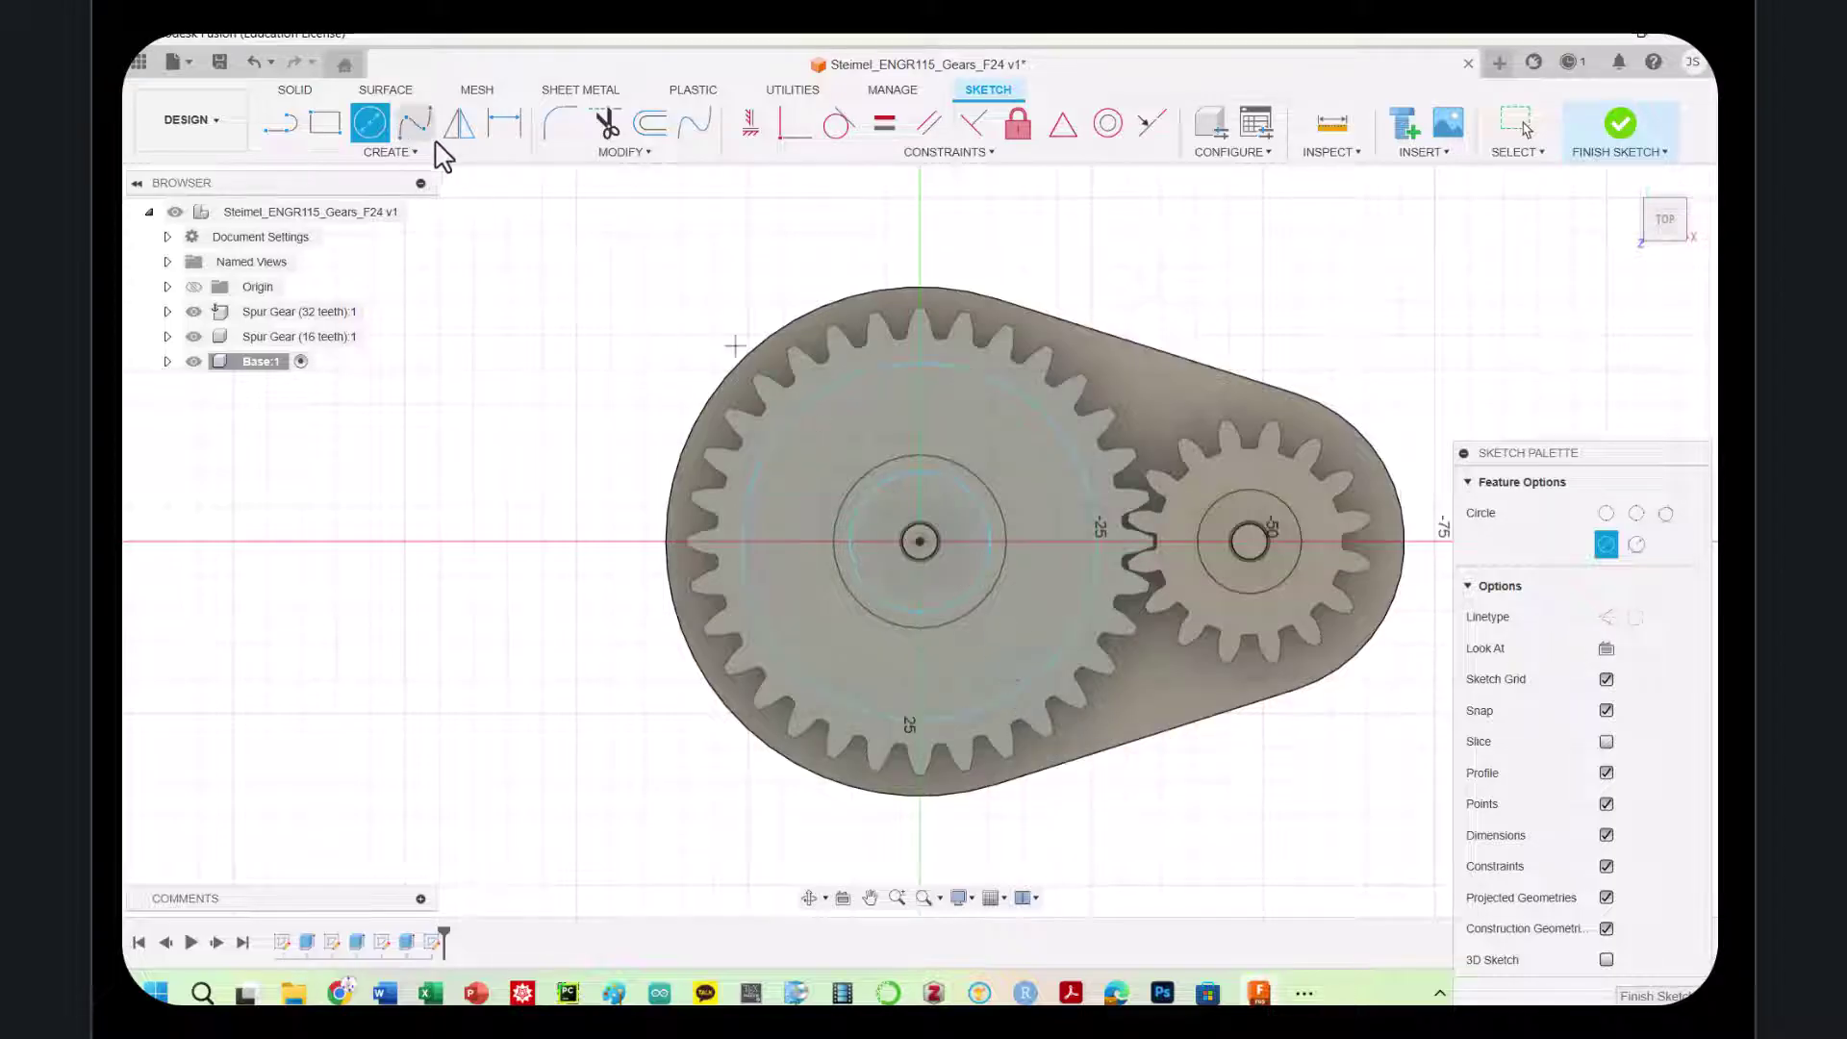
Draw a vertical line through the large gear's centre across the plate, undoing the stray angled segment
left_click(280, 123)
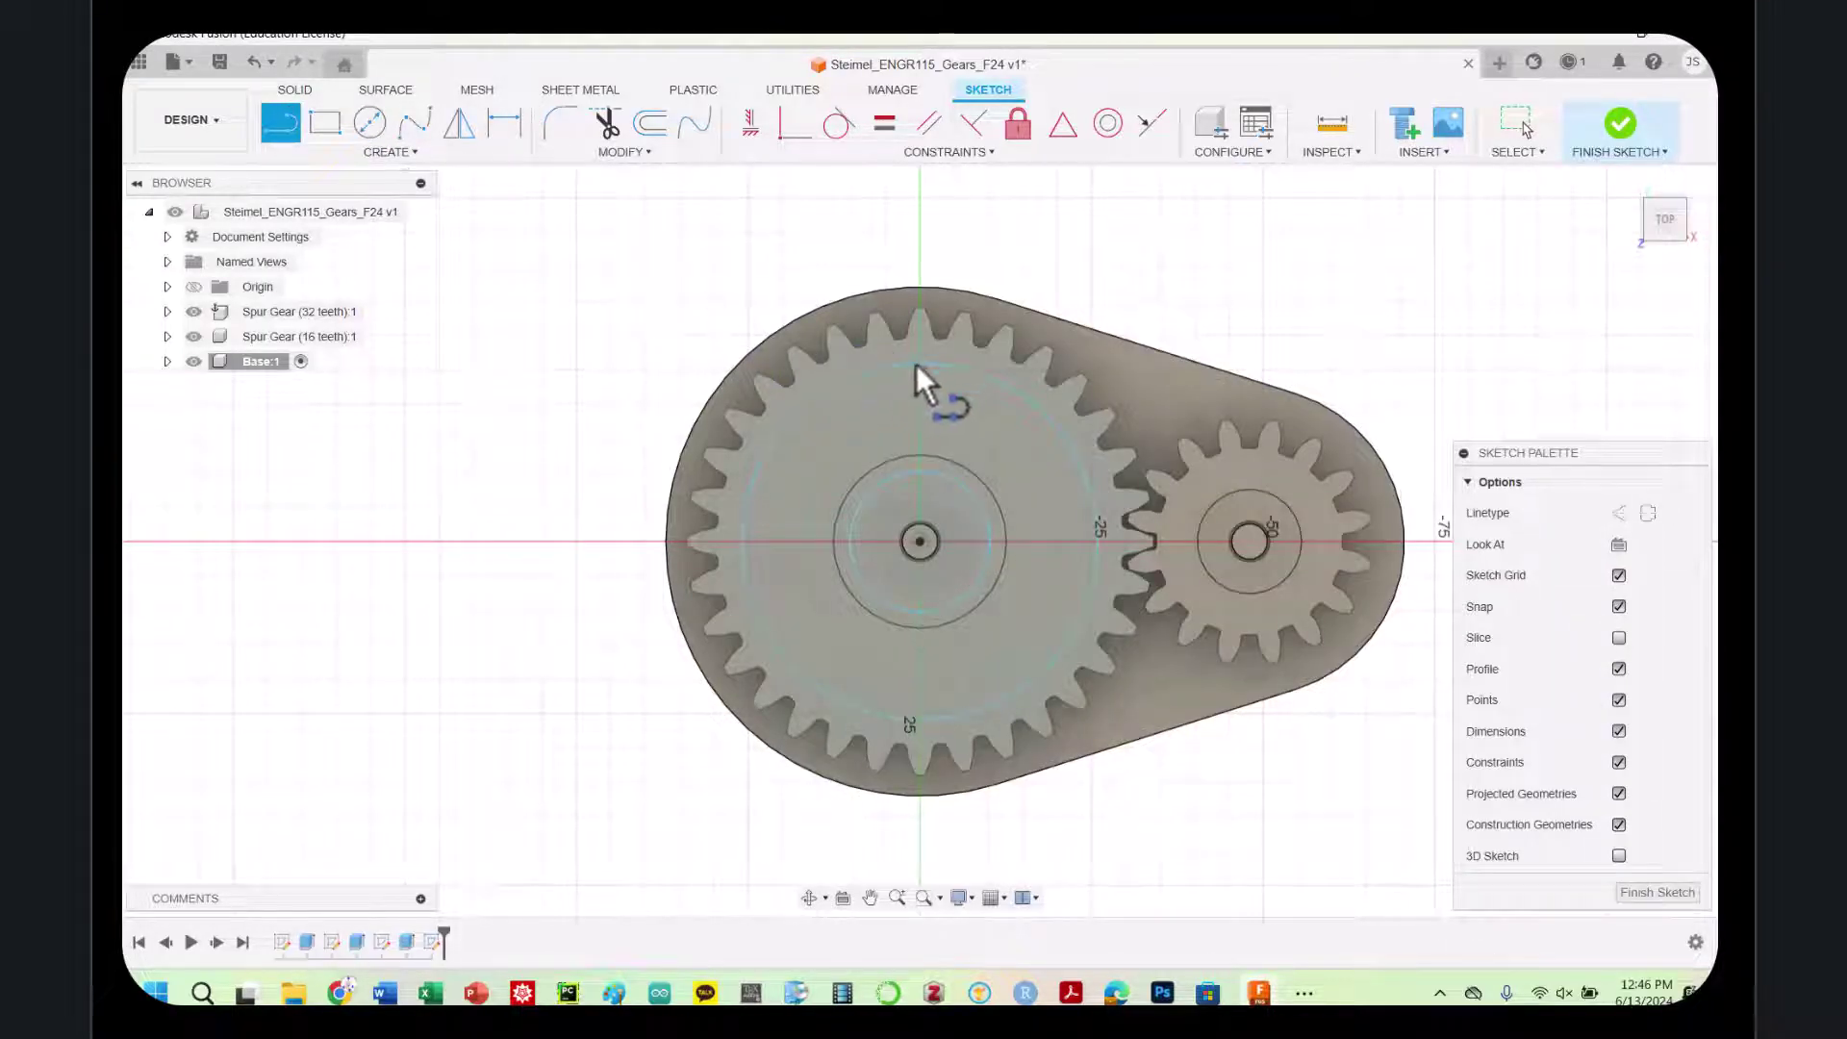
left_click(920, 260)
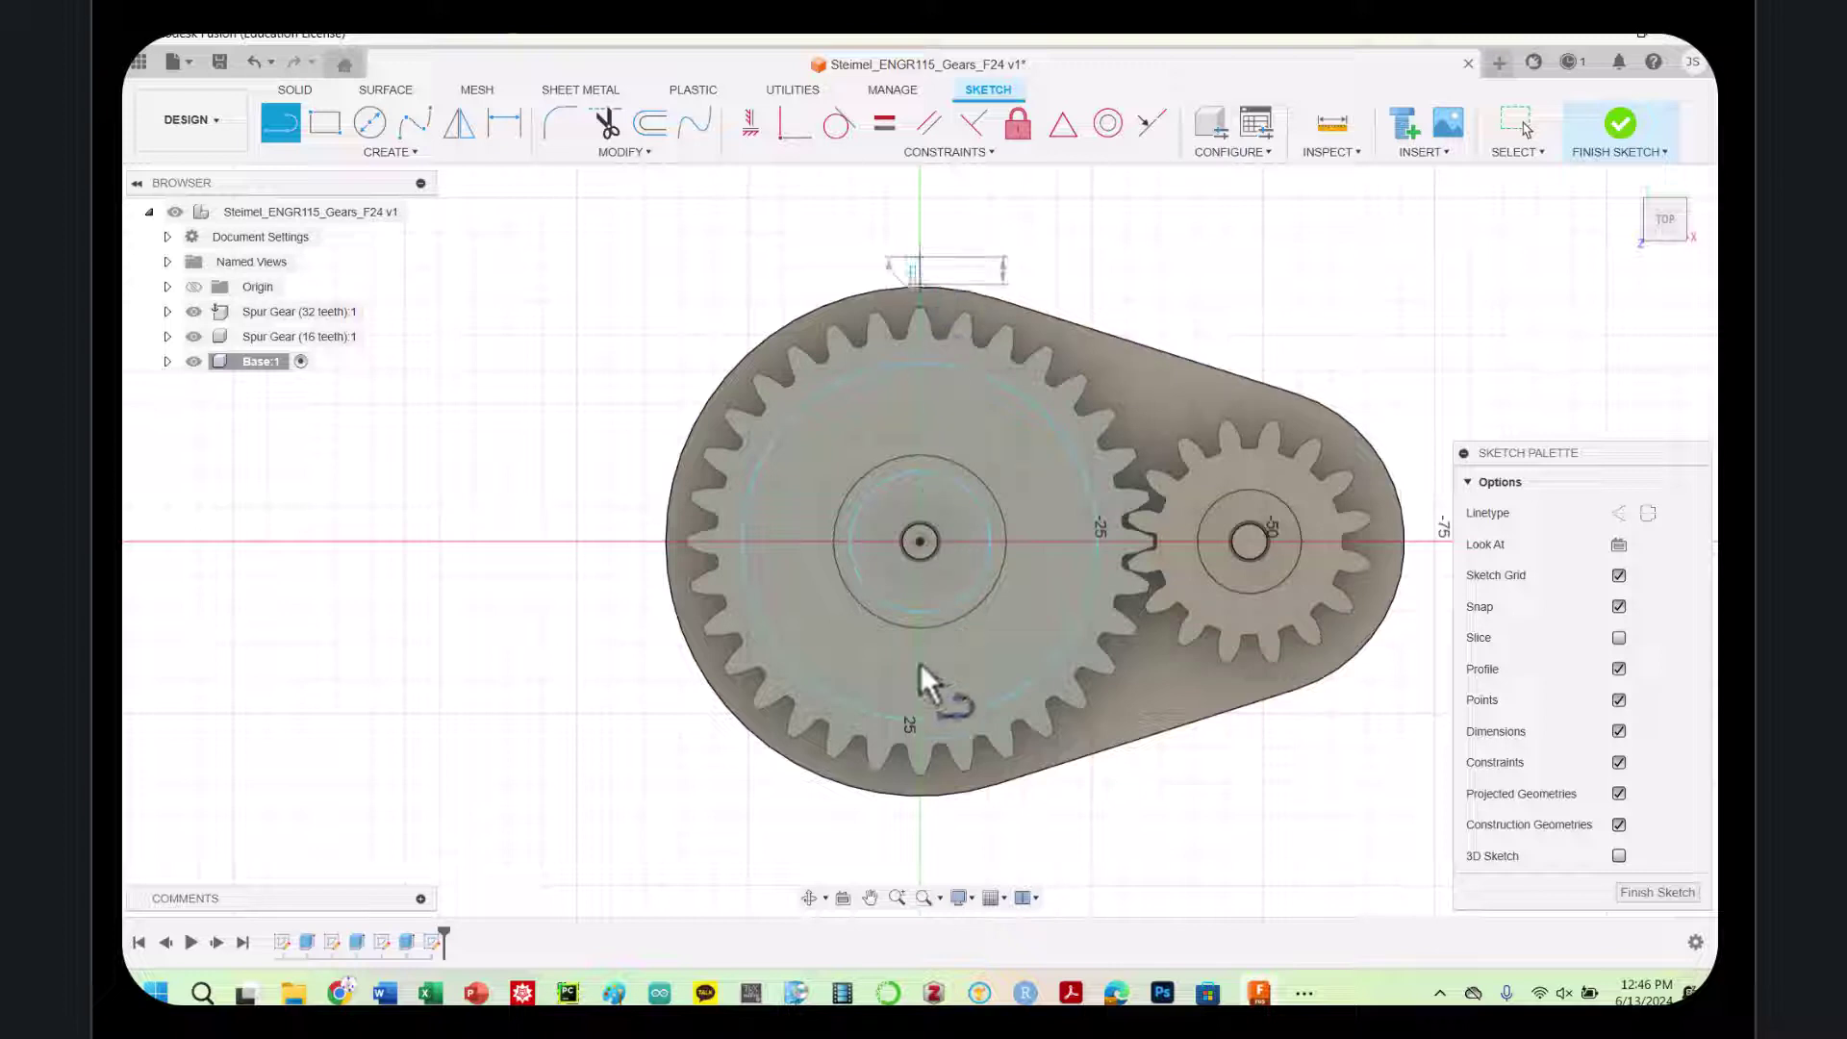
left_click(921, 831)
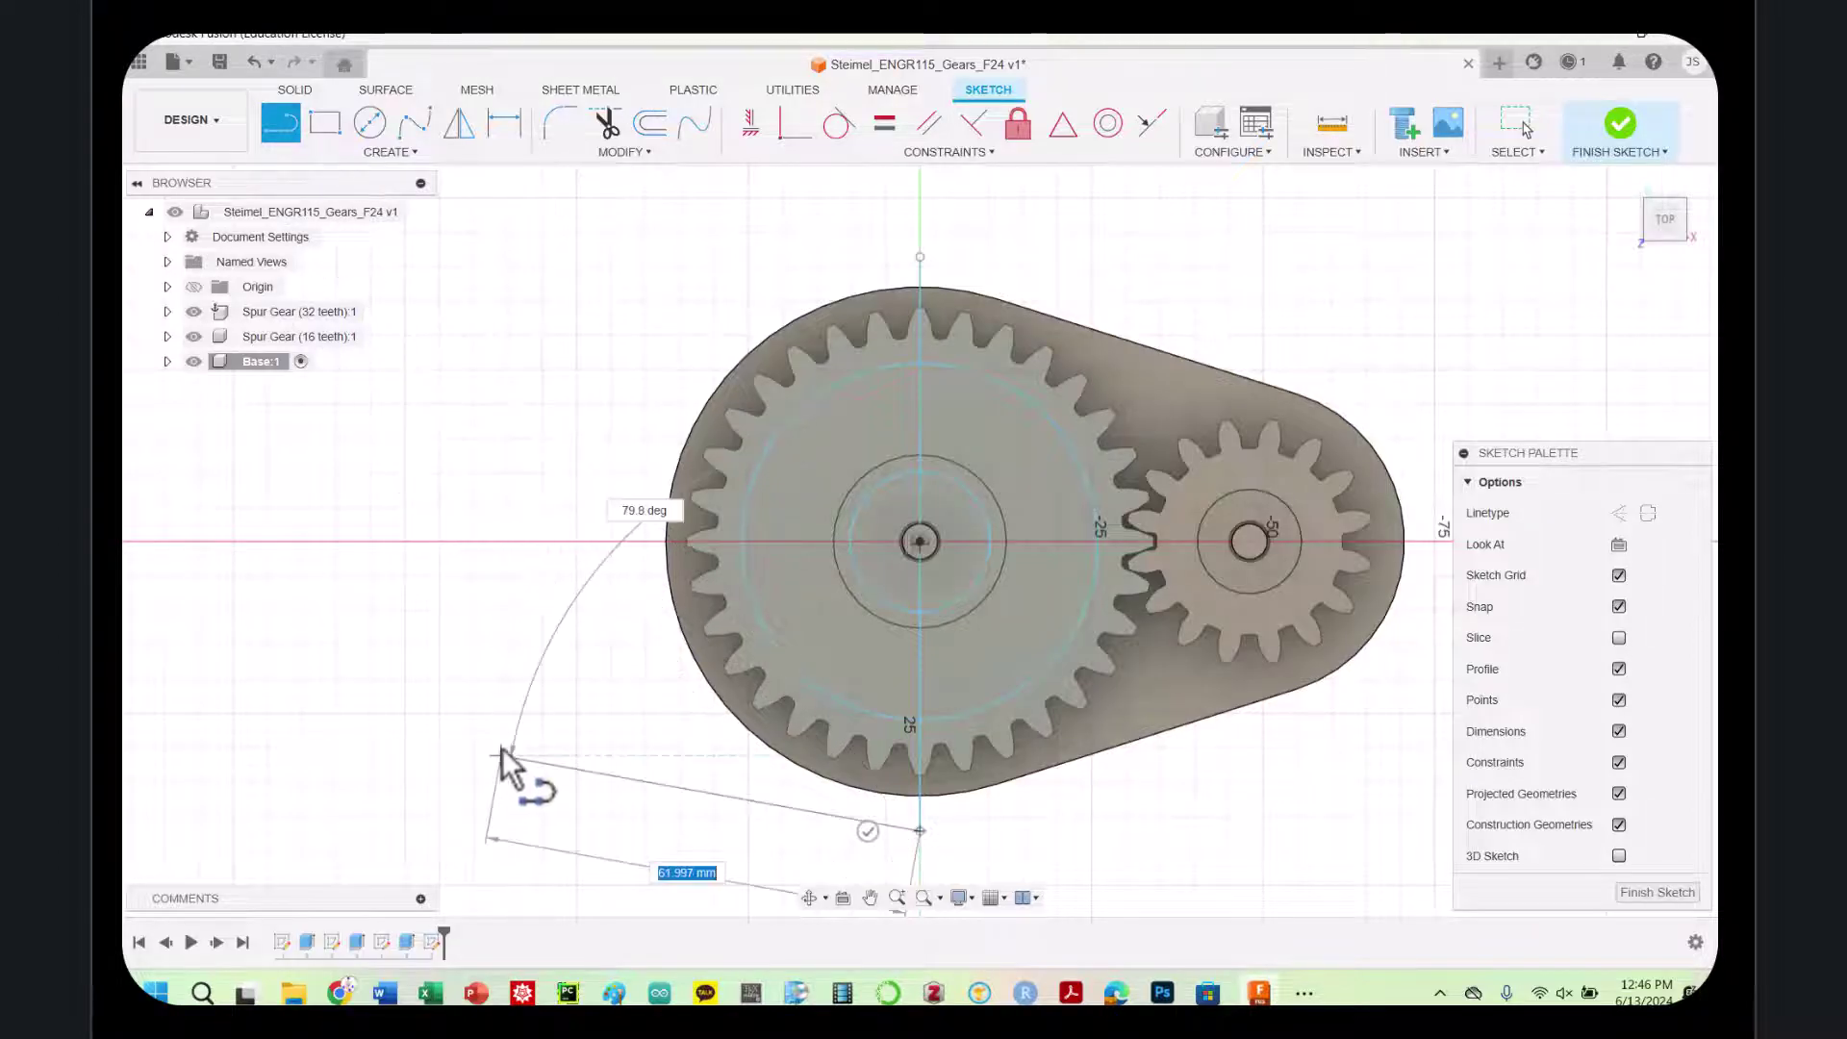
left_click(501, 754)
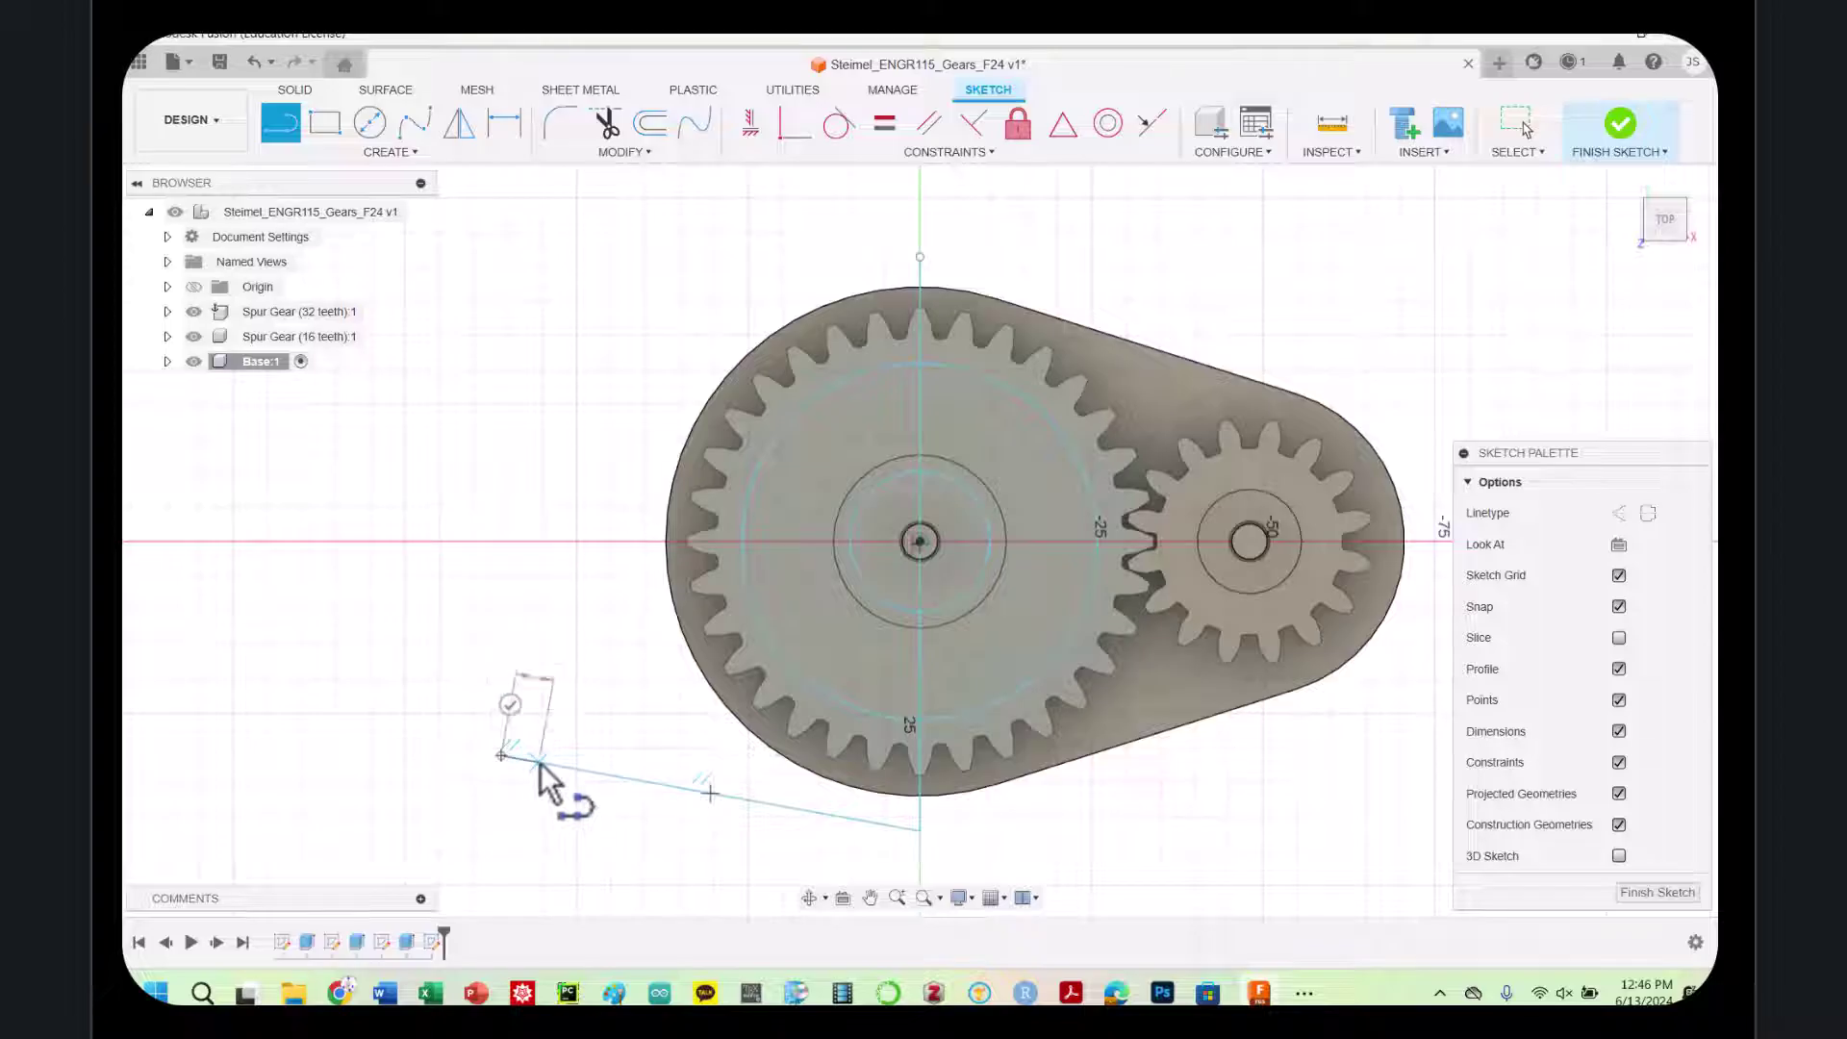
key("Escape")
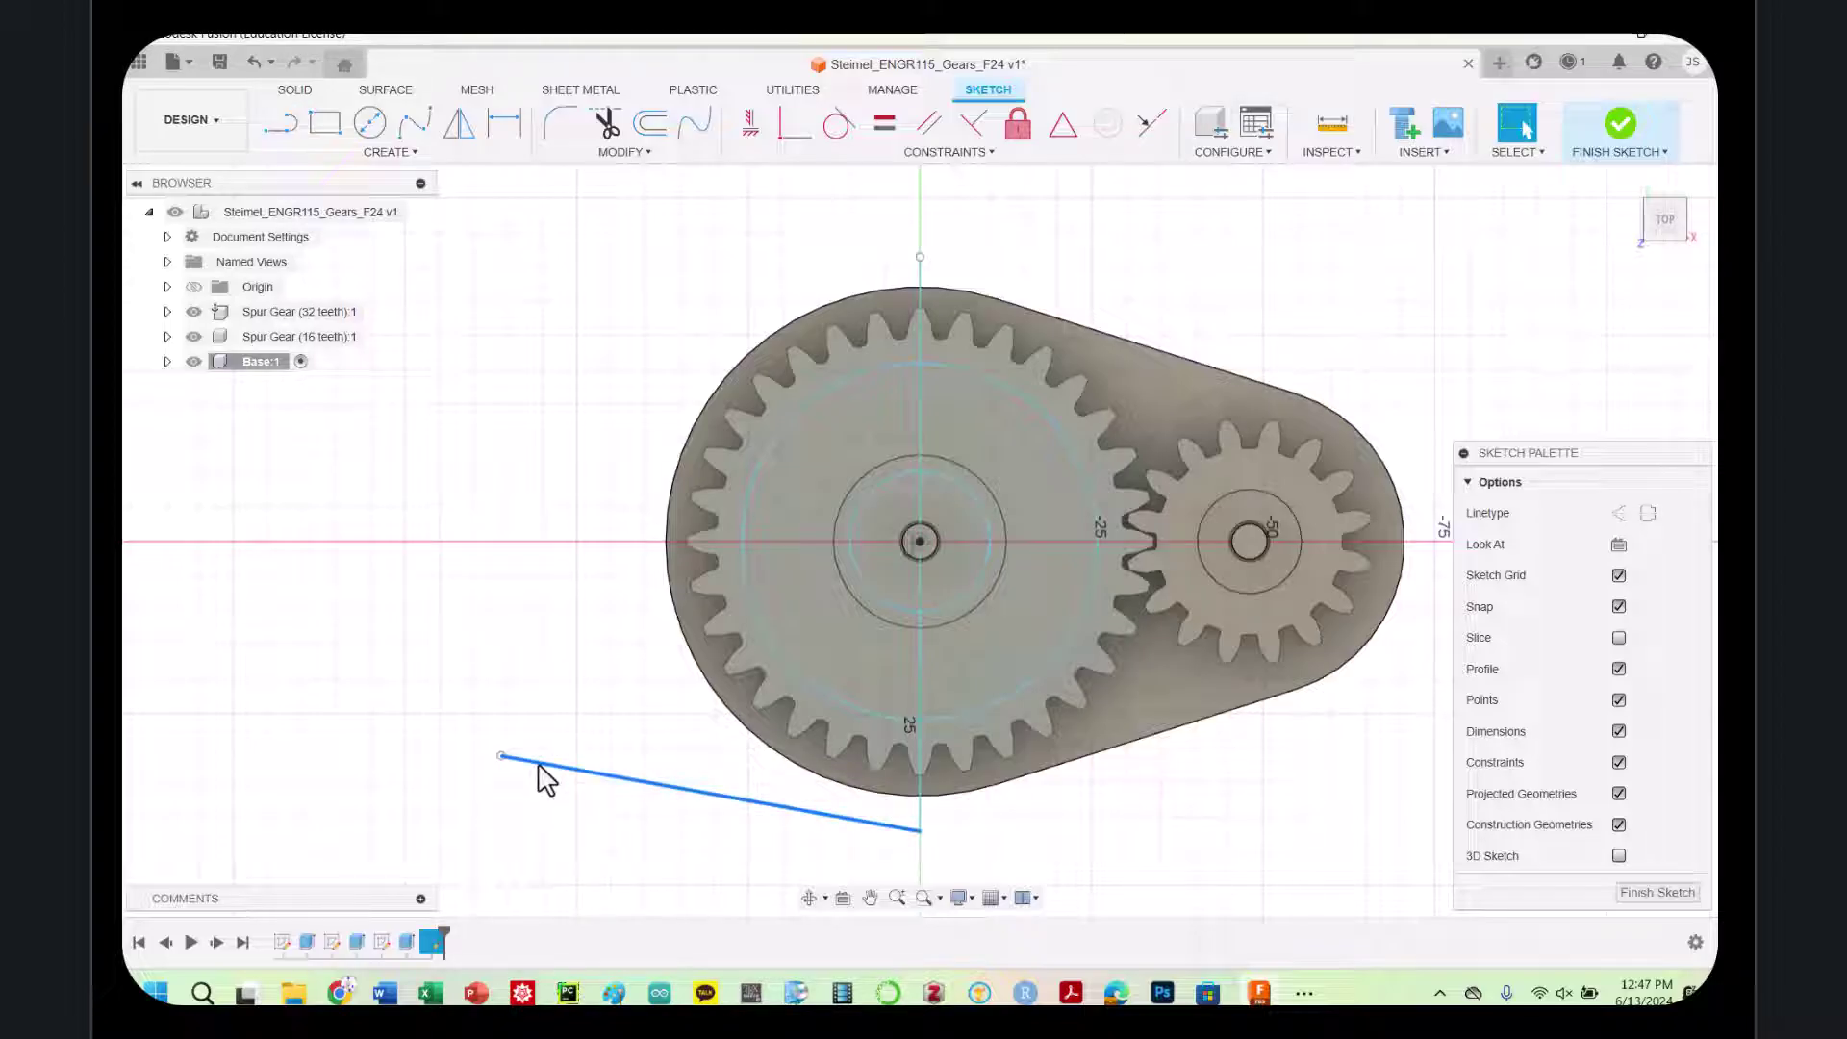
key("ctrl+z")
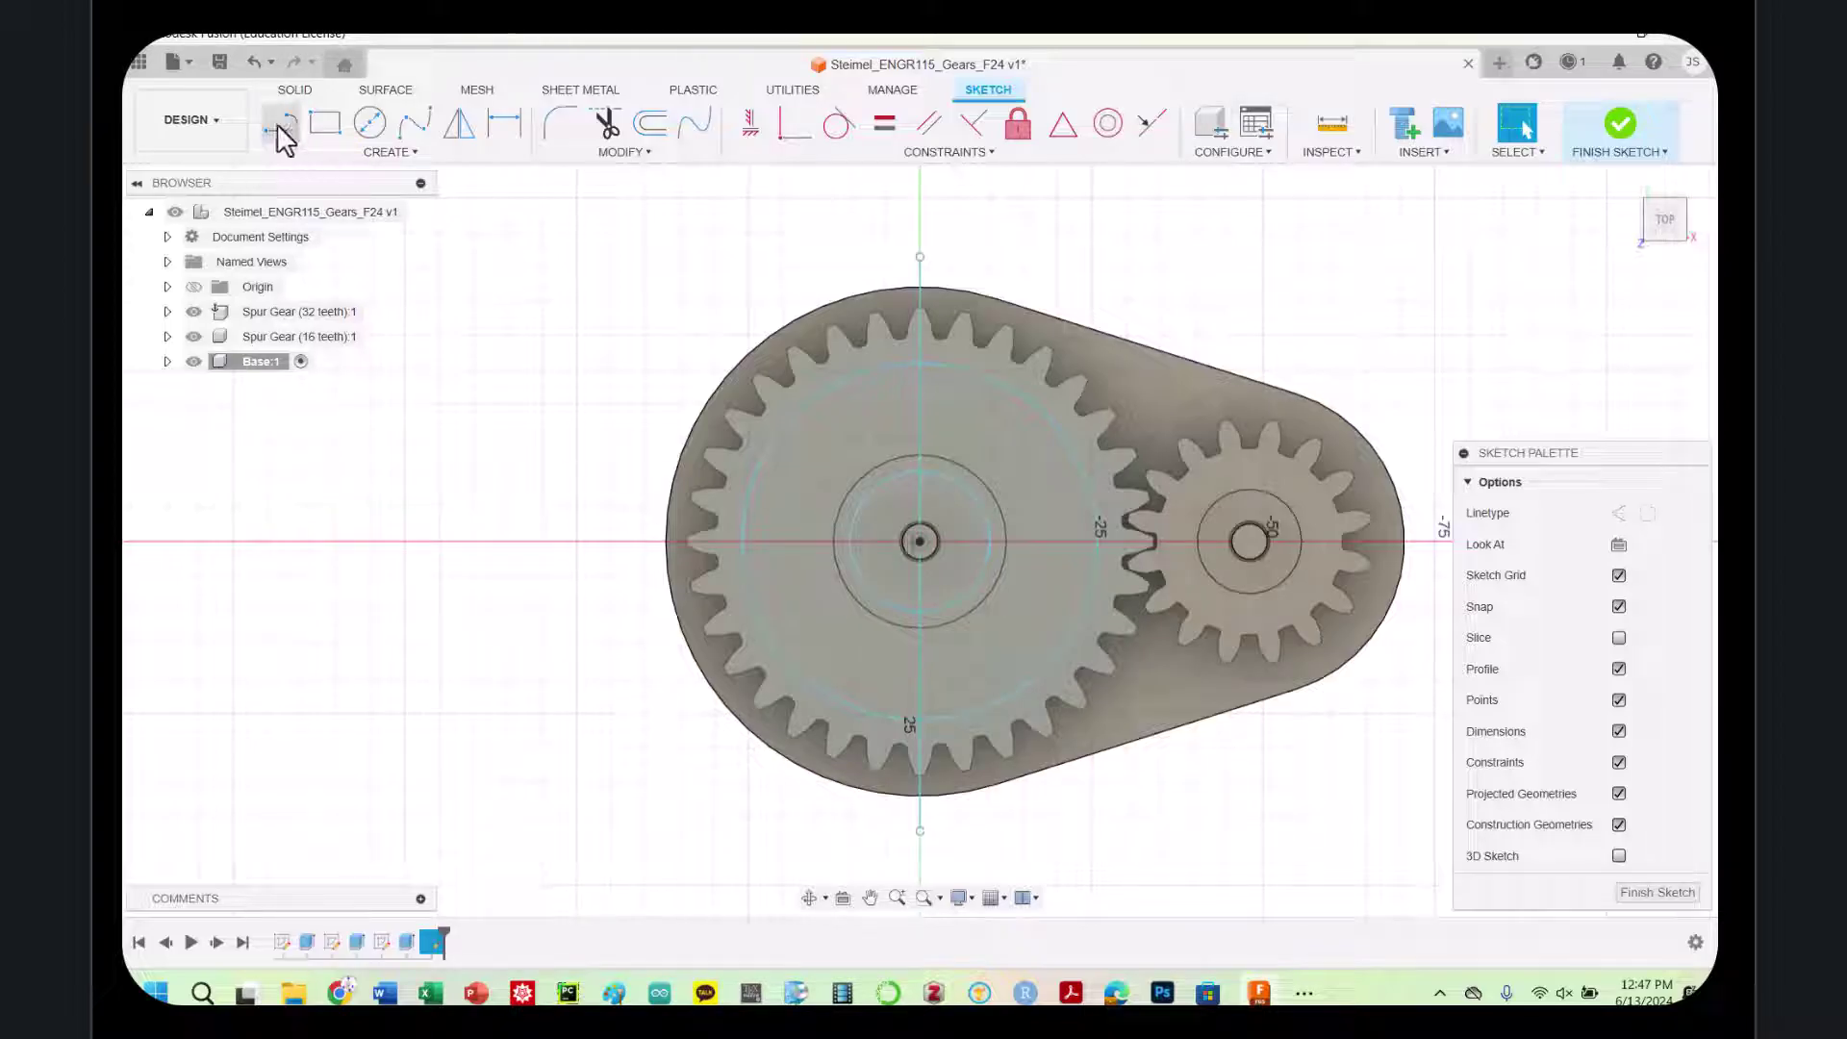
left_click(280, 124)
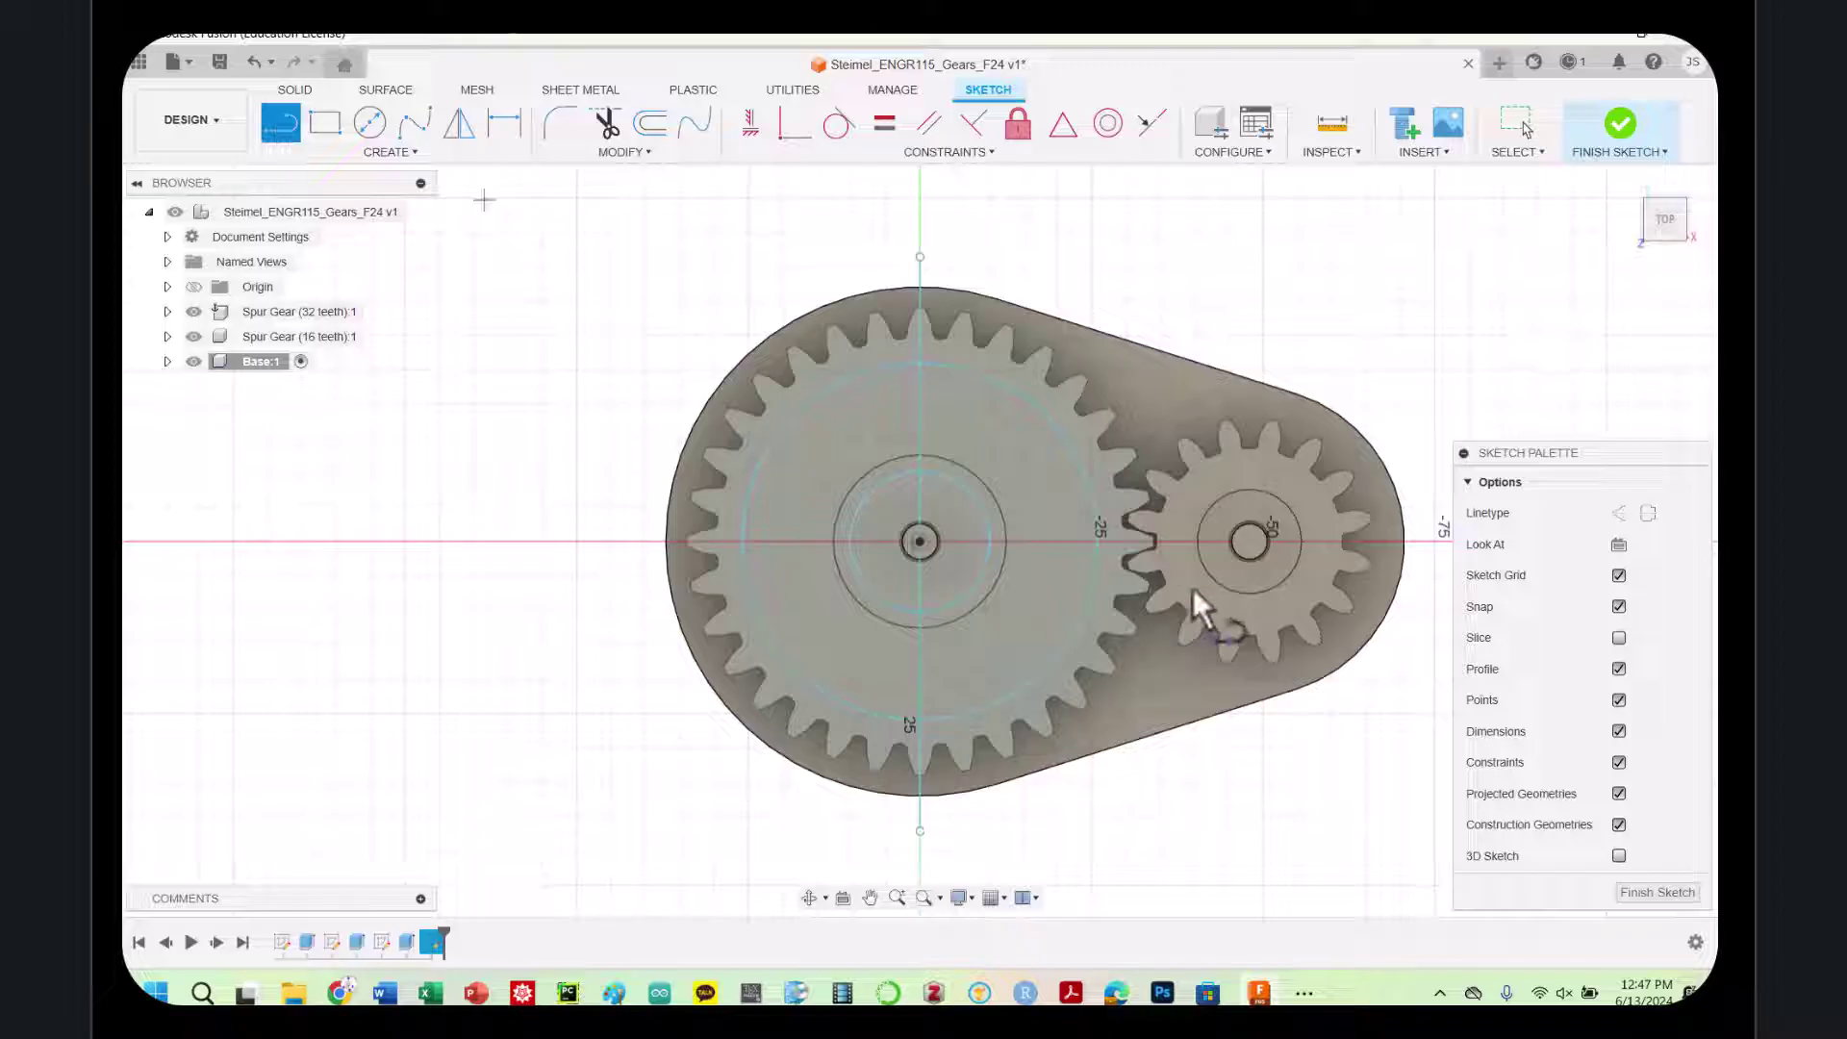
left_click(900, 610)
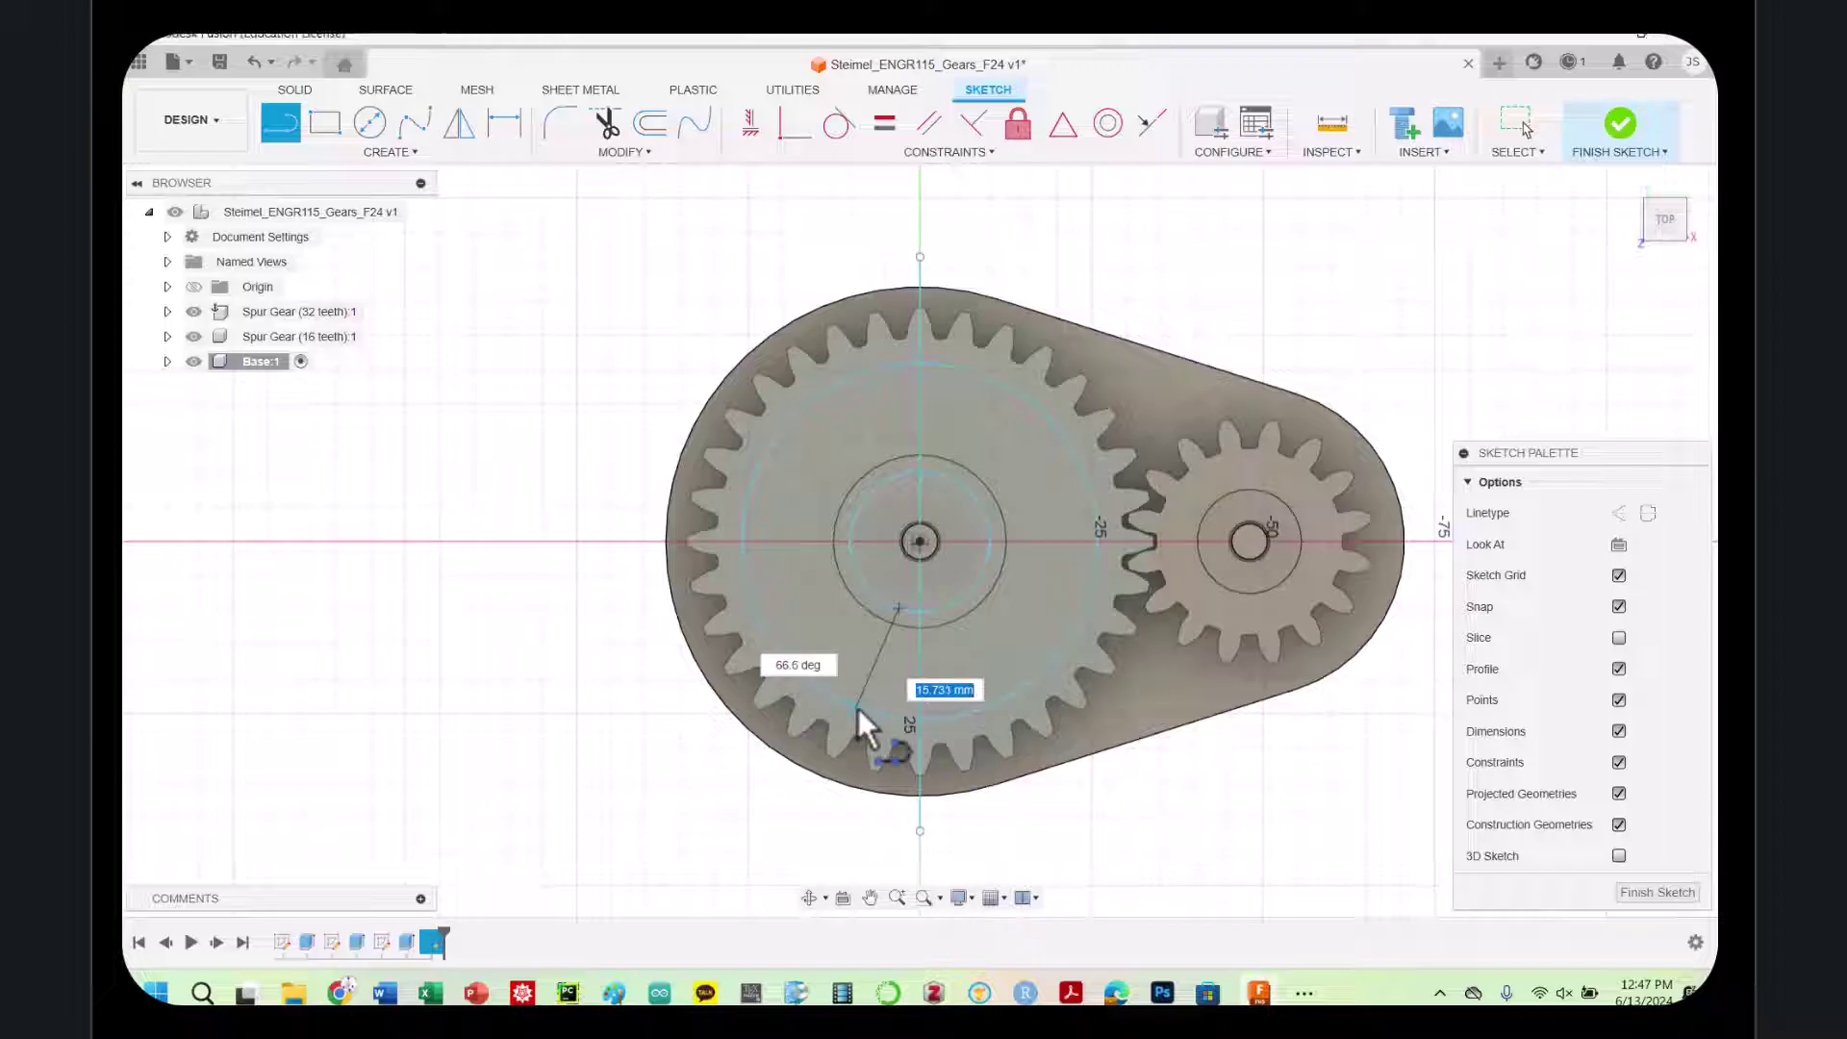
key("Escape")
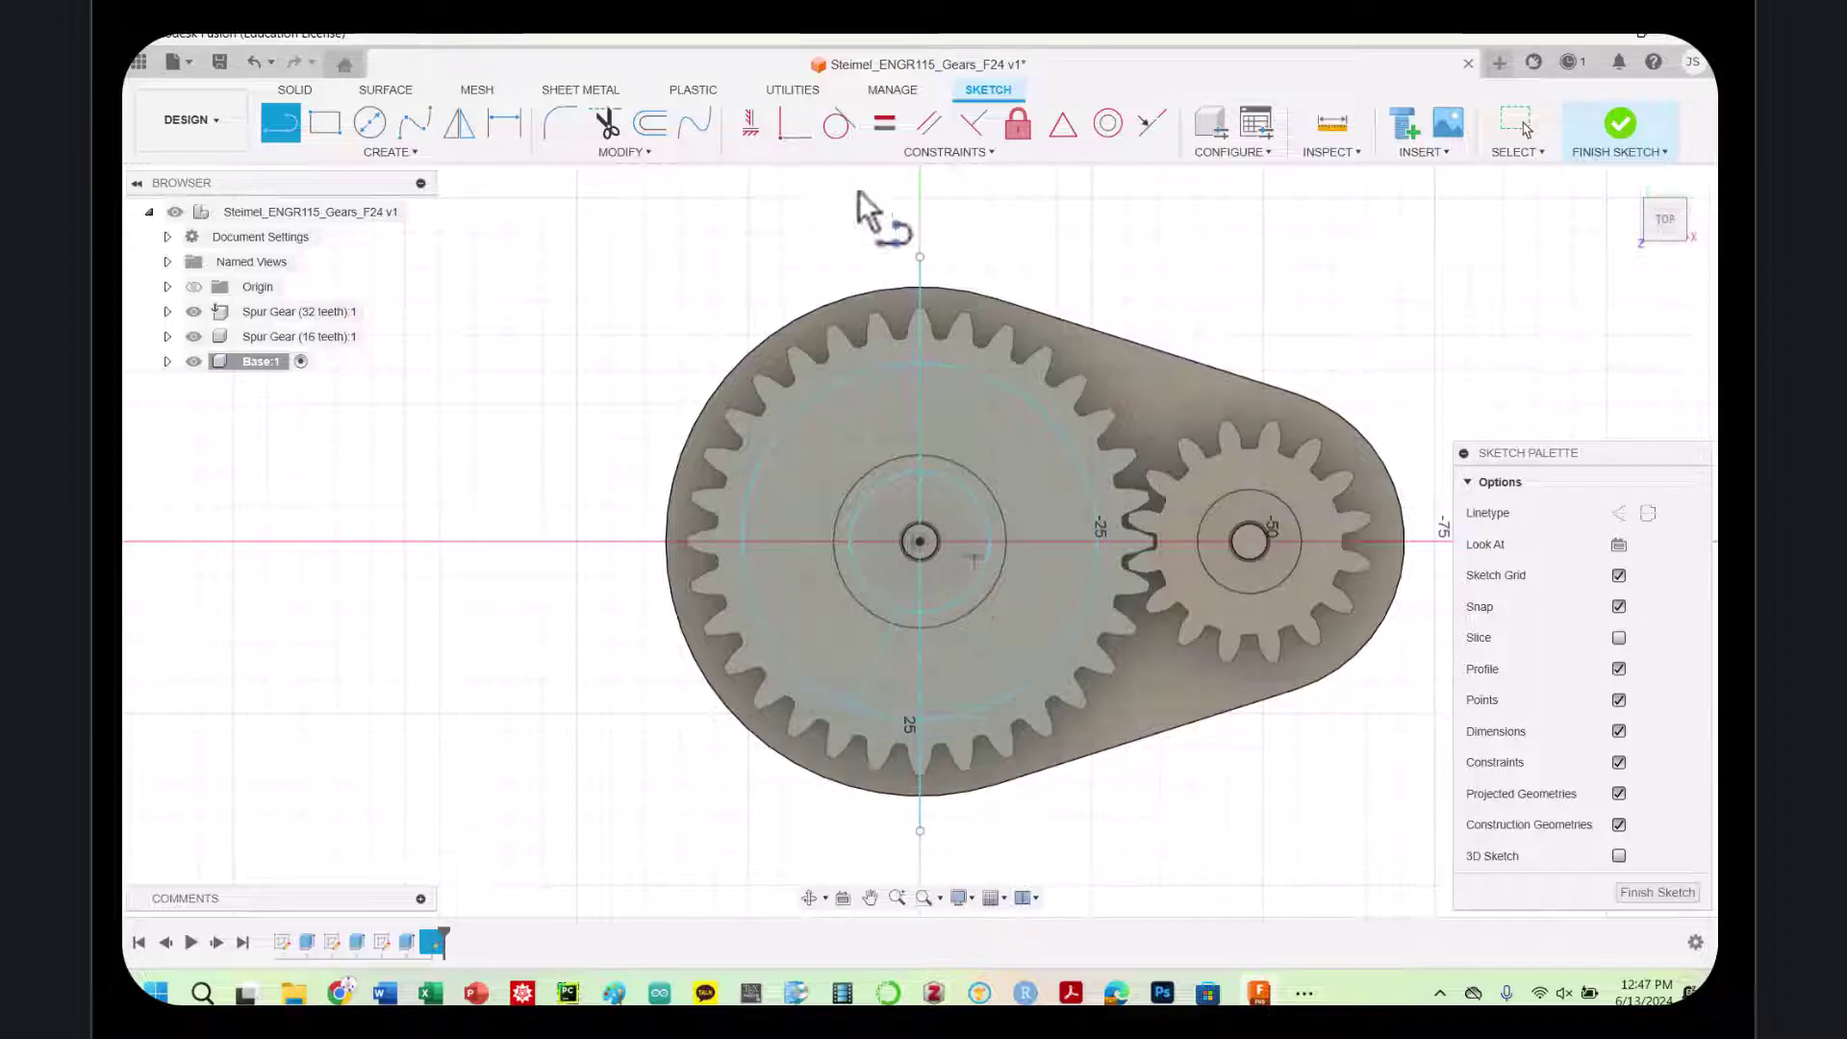
Mirror the spoke line across the vertical line
left_click(453, 140)
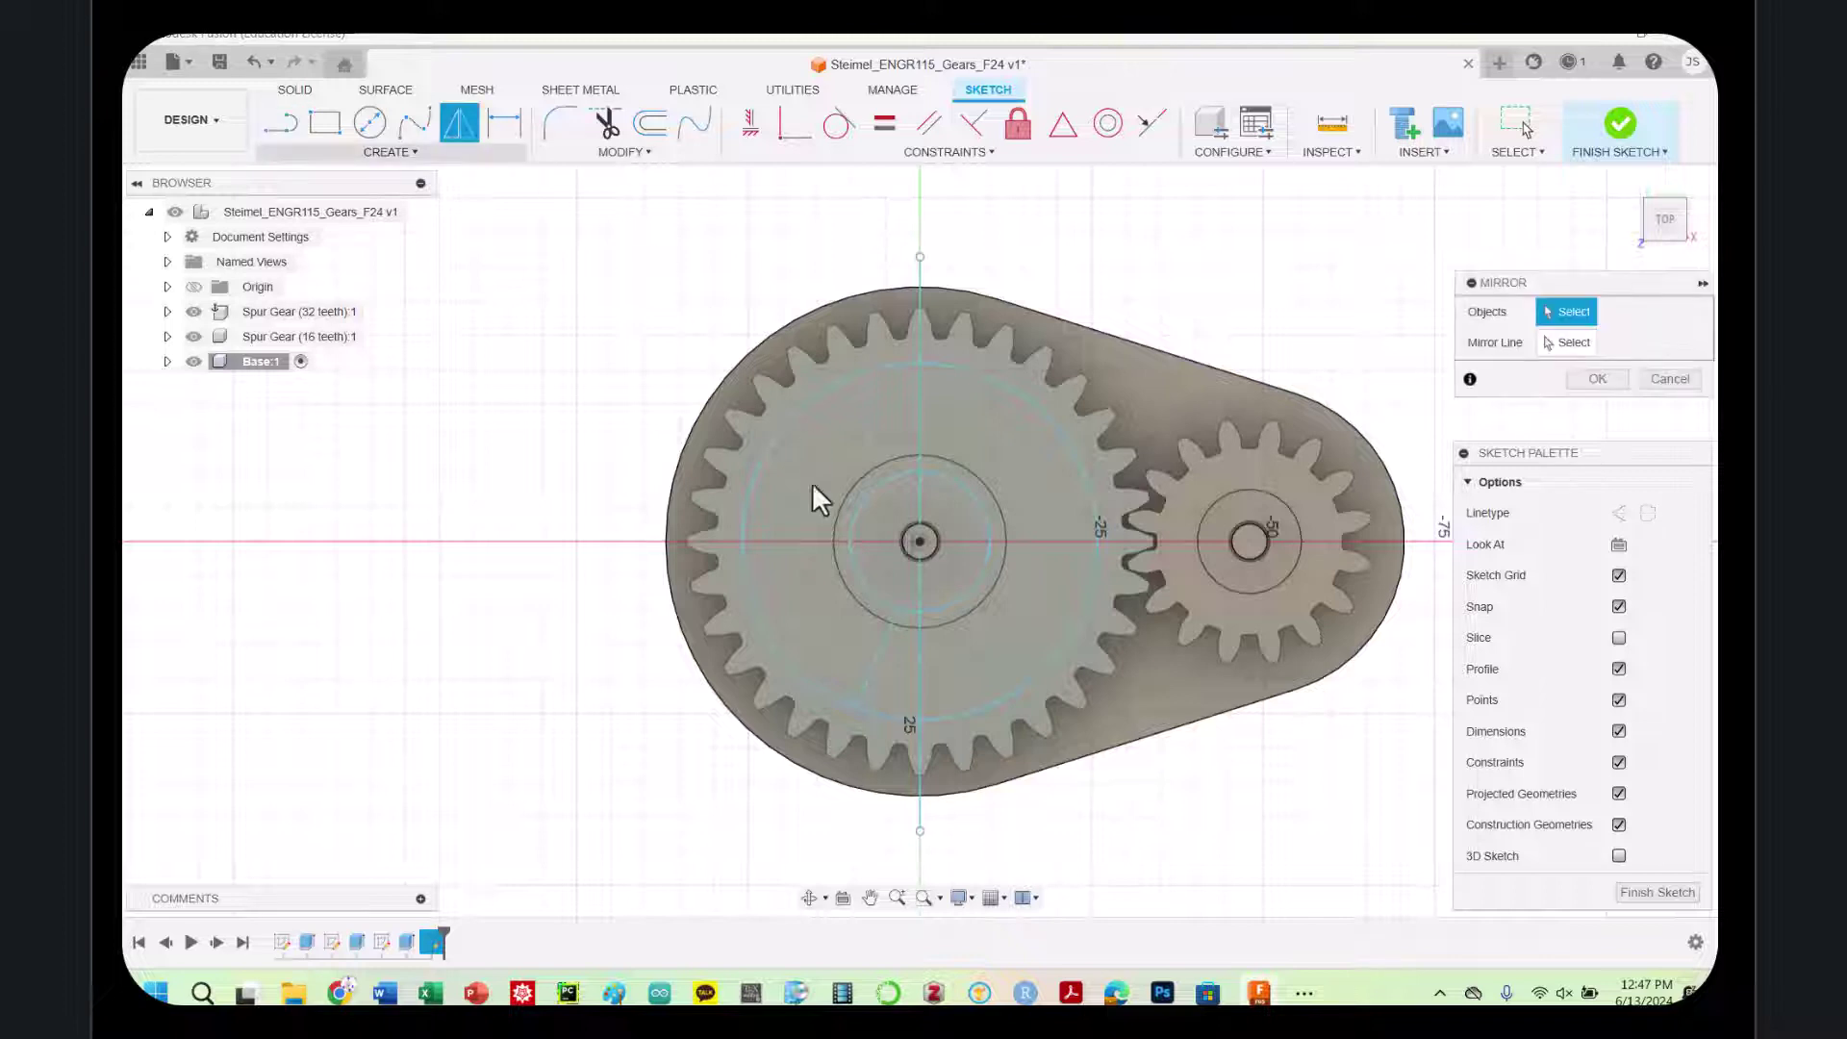
left_click(875, 661)
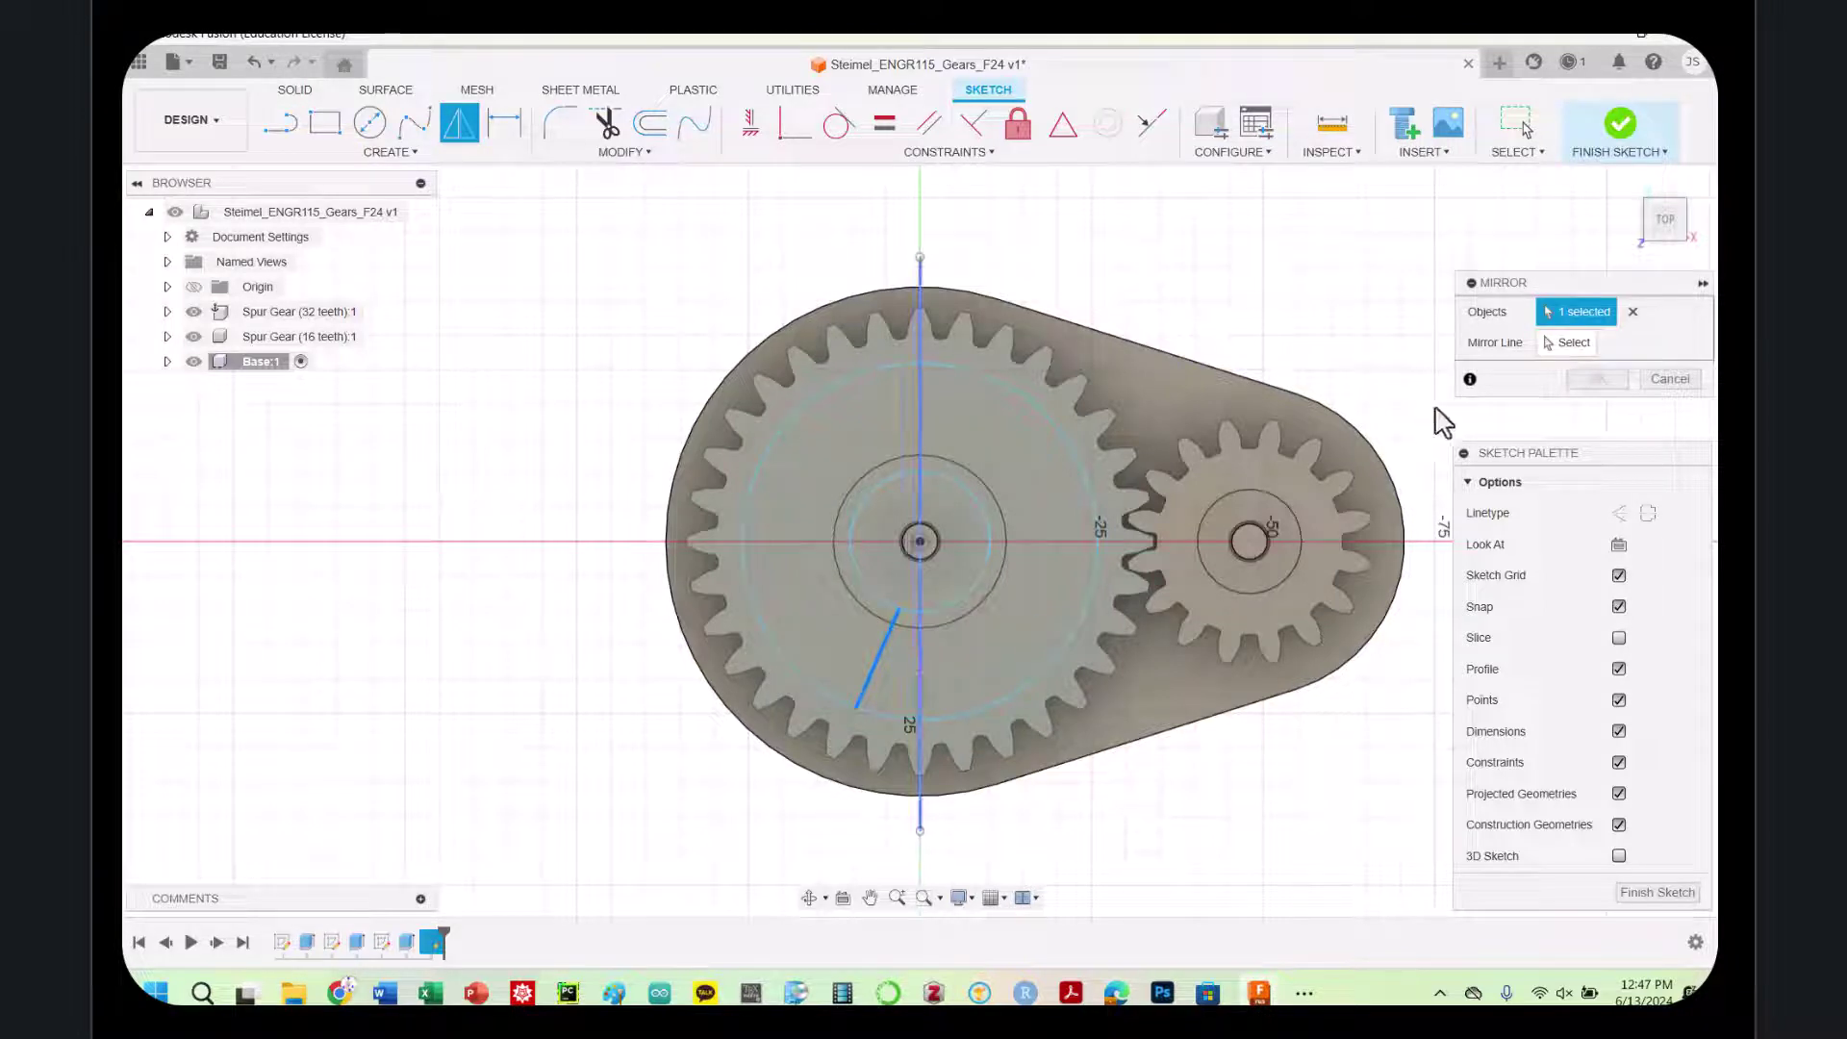
left_click(1564, 344)
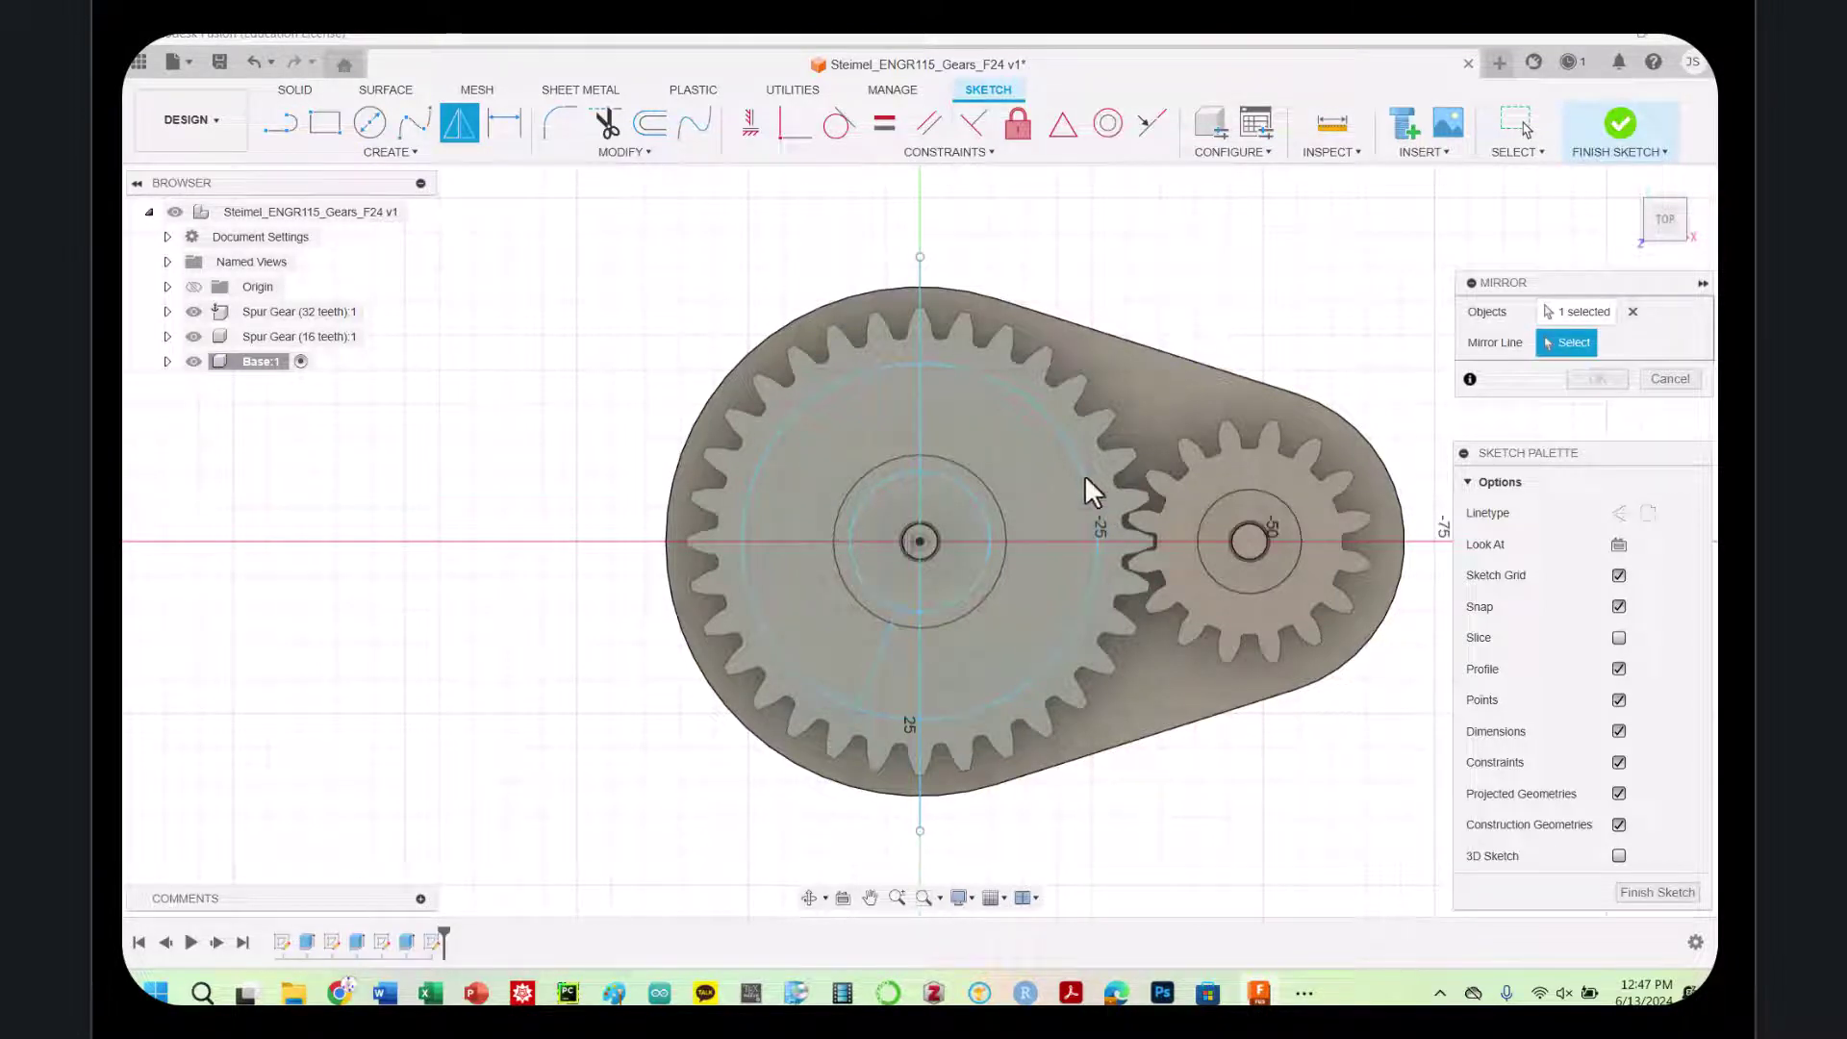
left_click(915, 443)
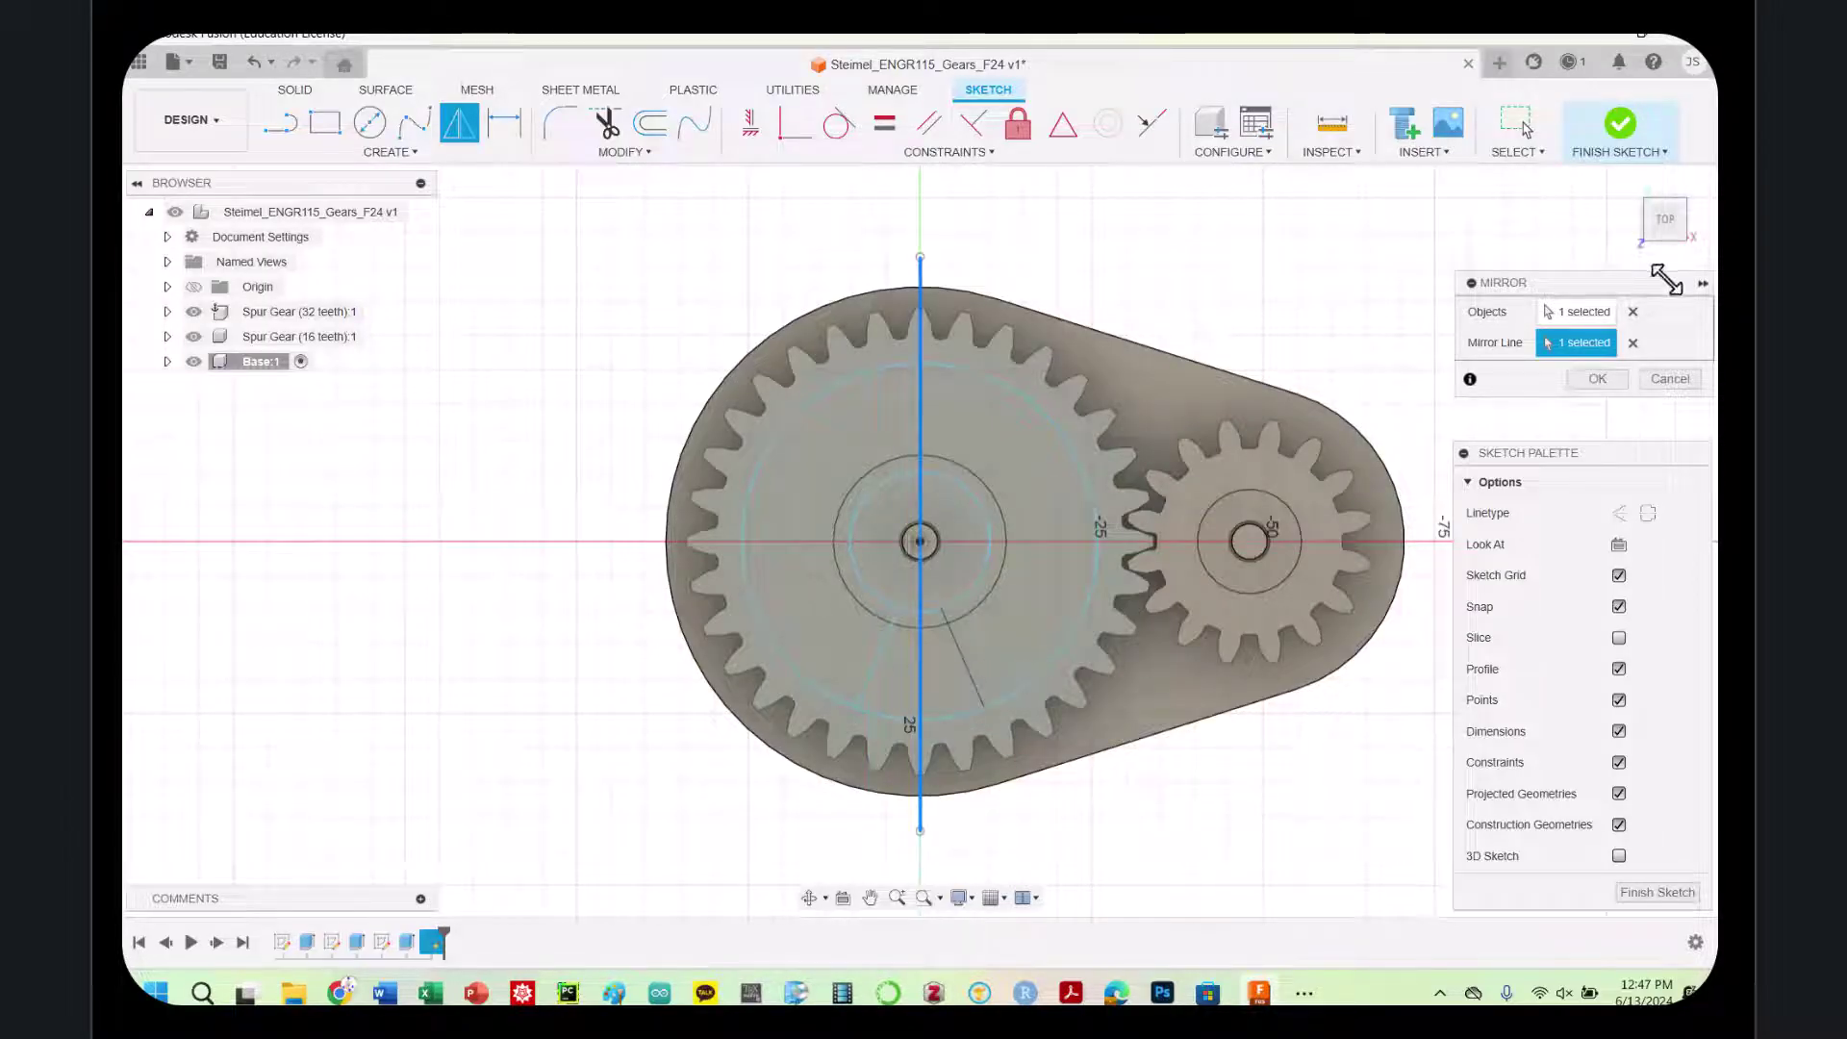
left_click(1598, 379)
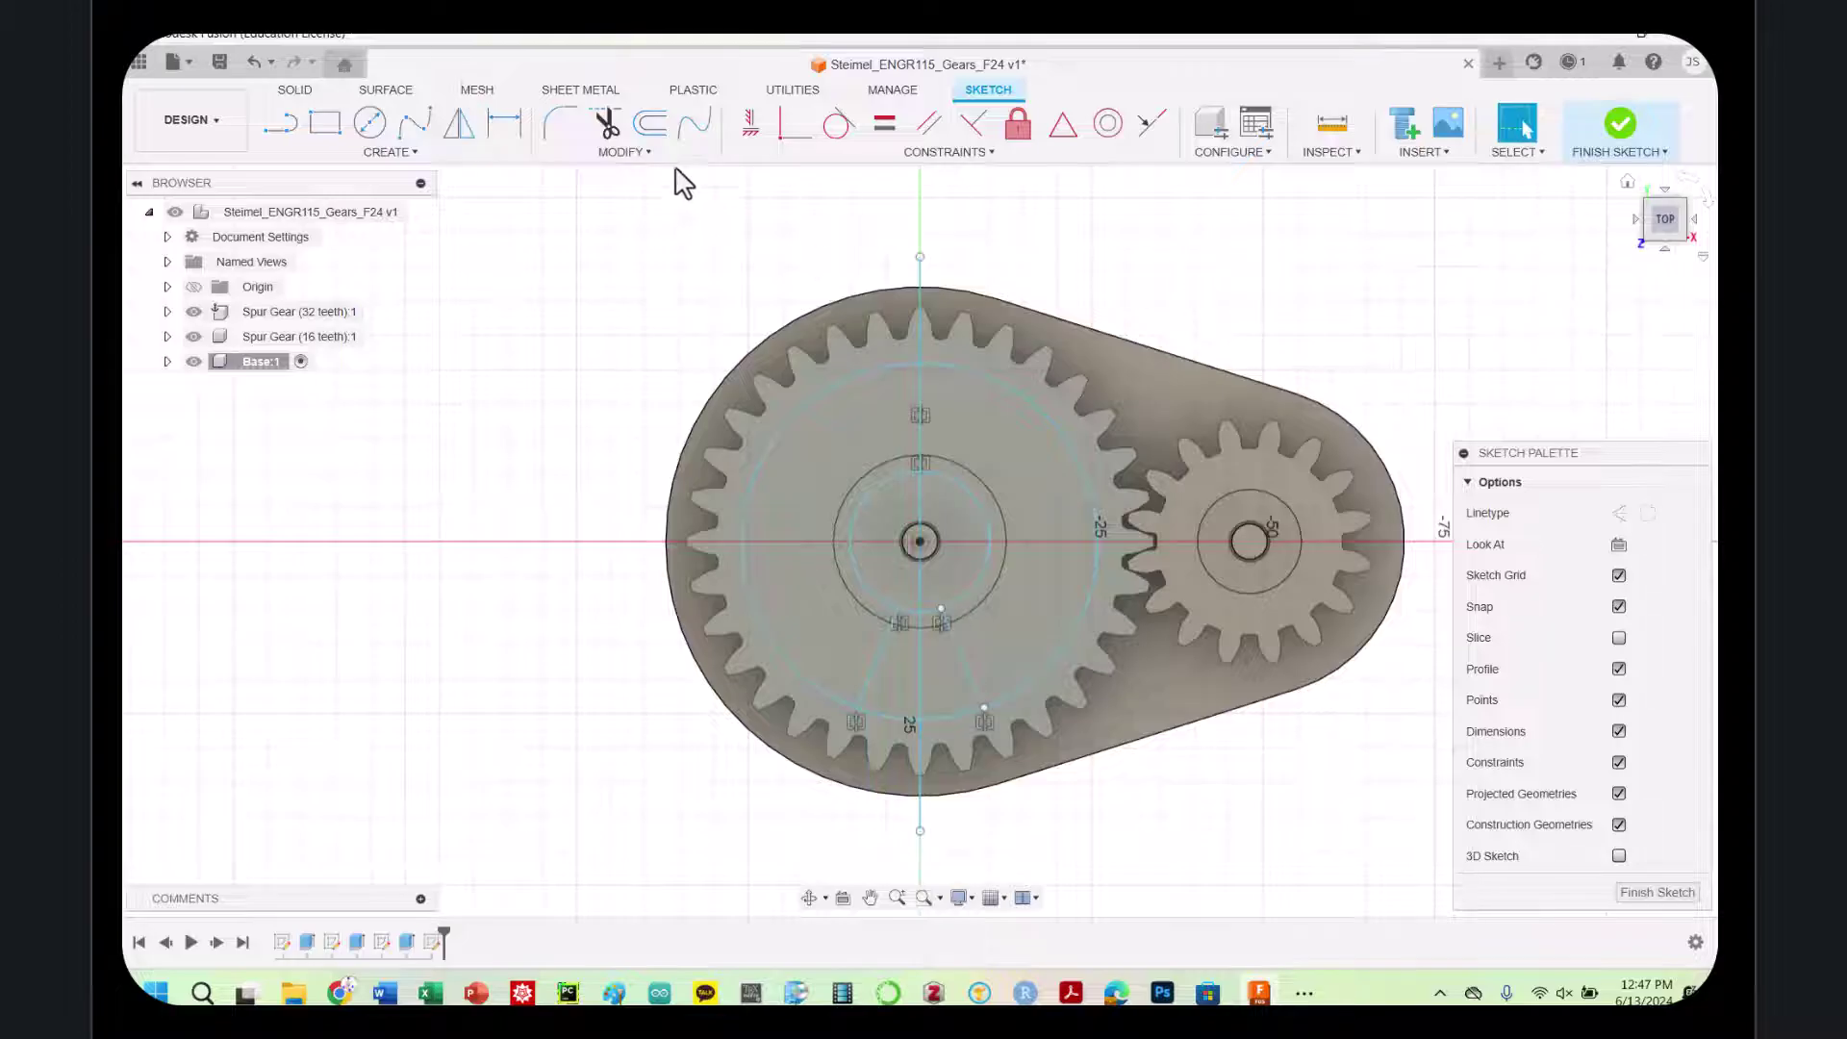
Circular-pattern both spoke lines 4 times around the large gear's centre
left_click(411, 152)
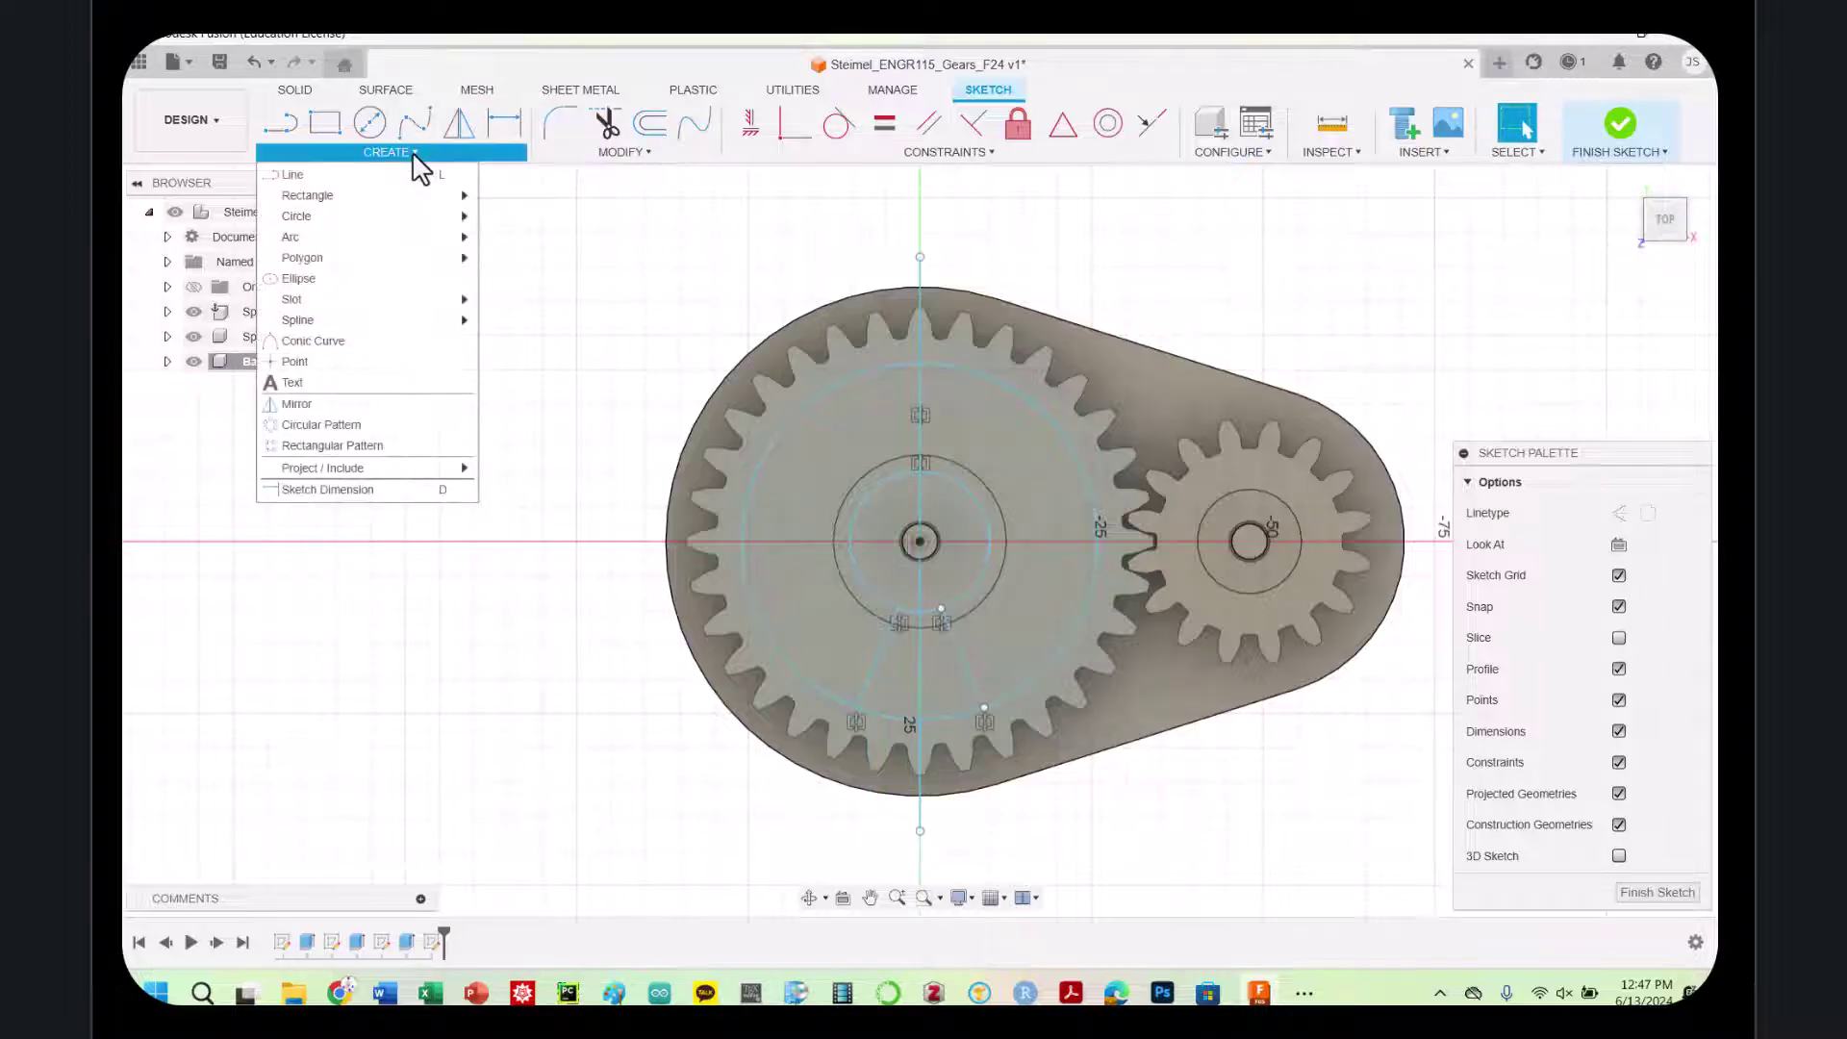
left_click(323, 424)
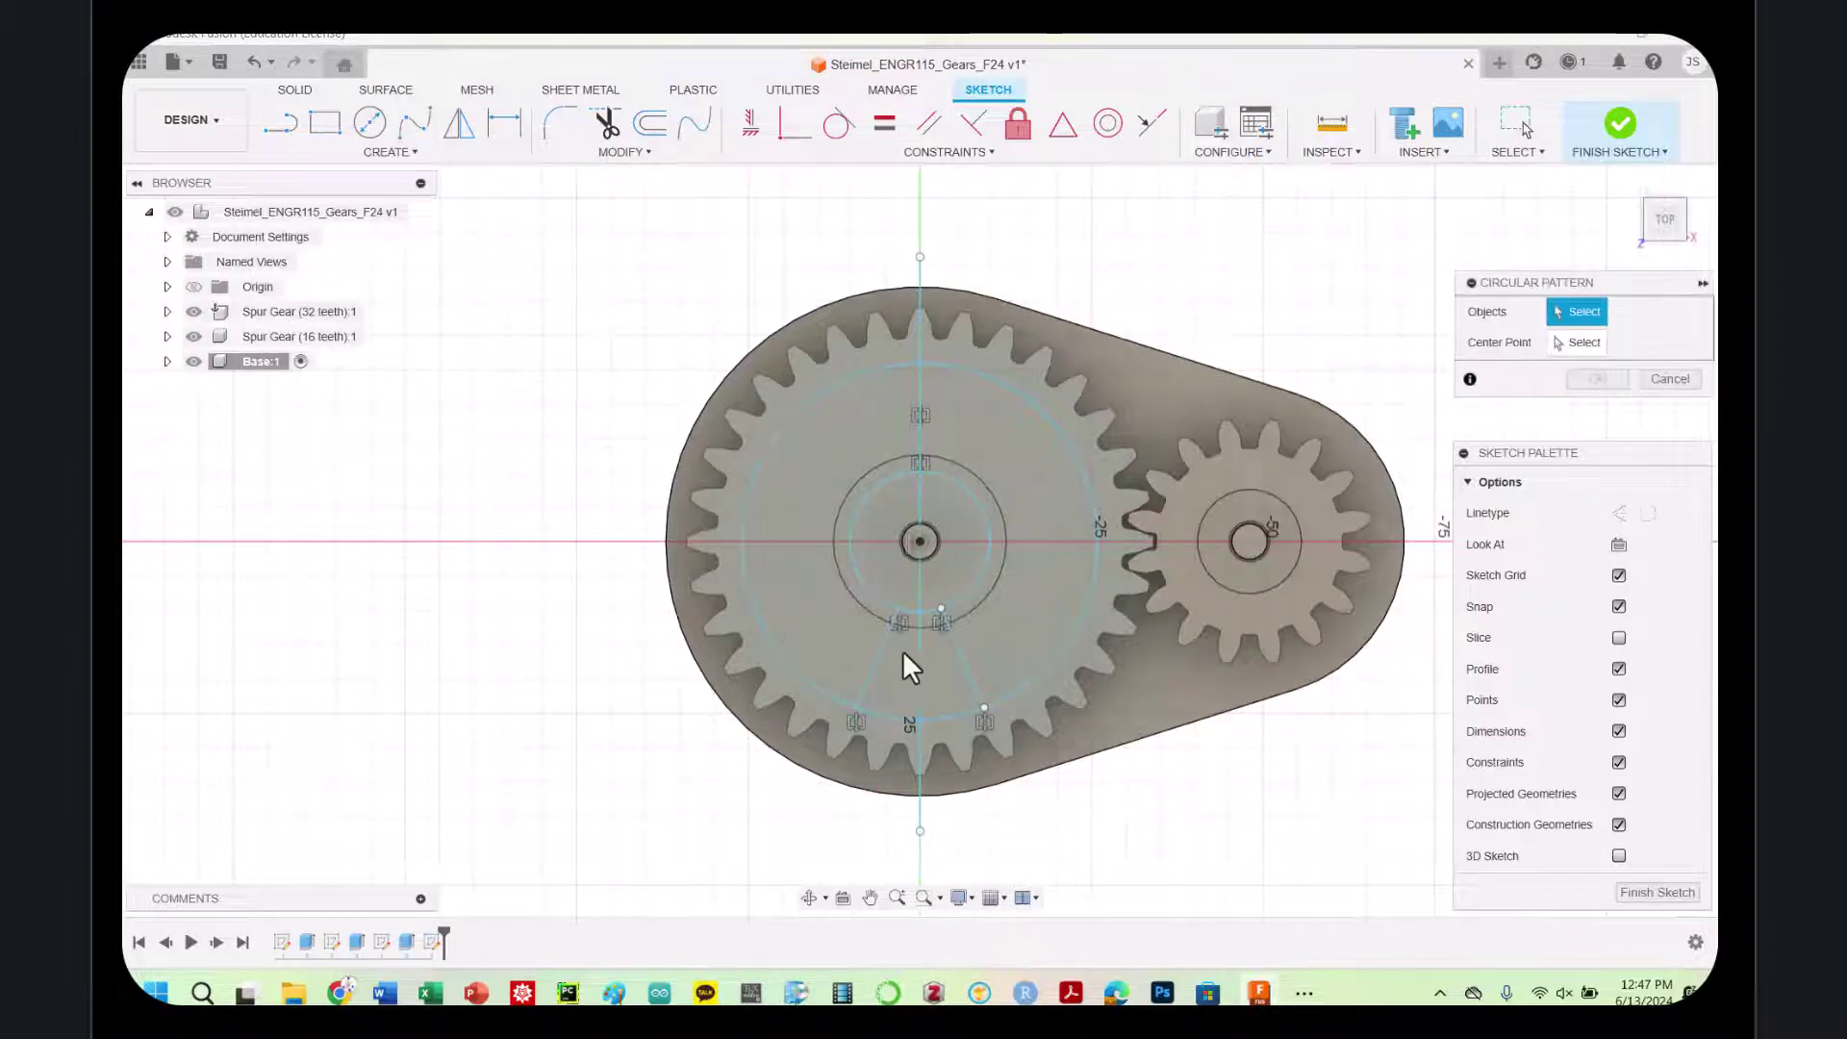
left_click(882, 667)
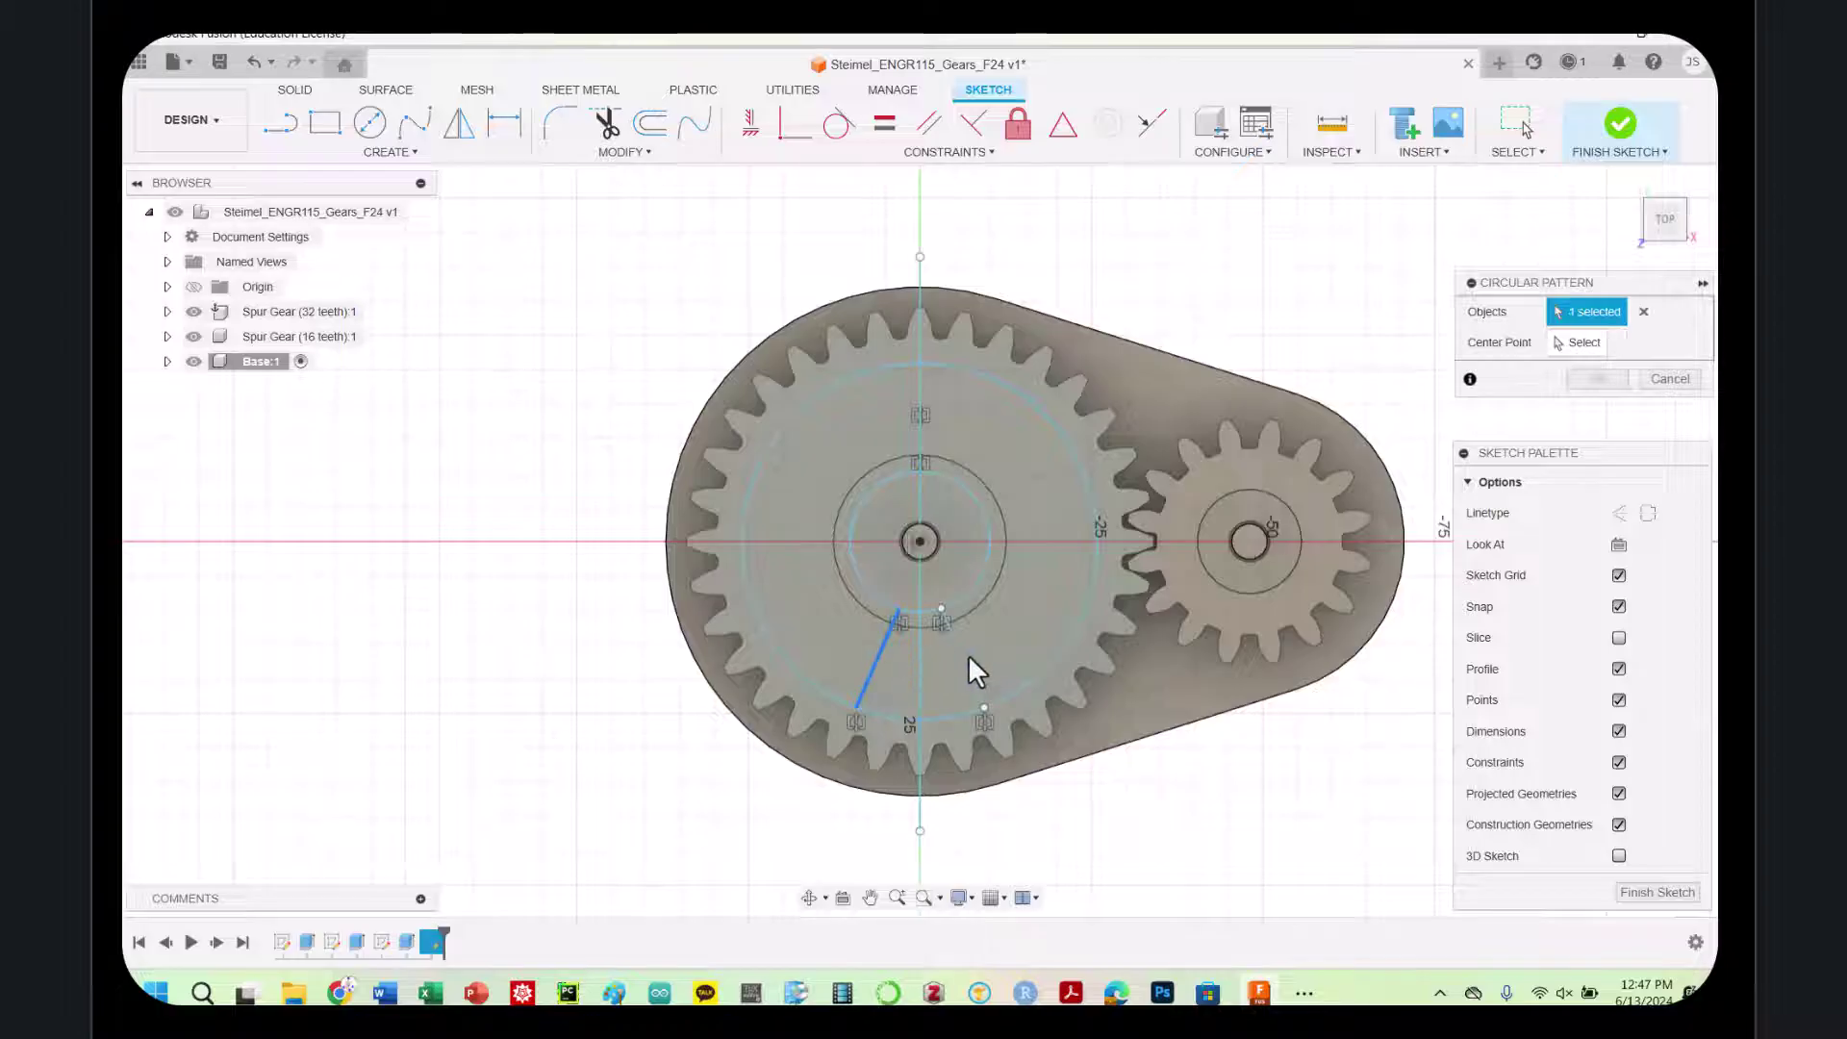
left_click(962, 660)
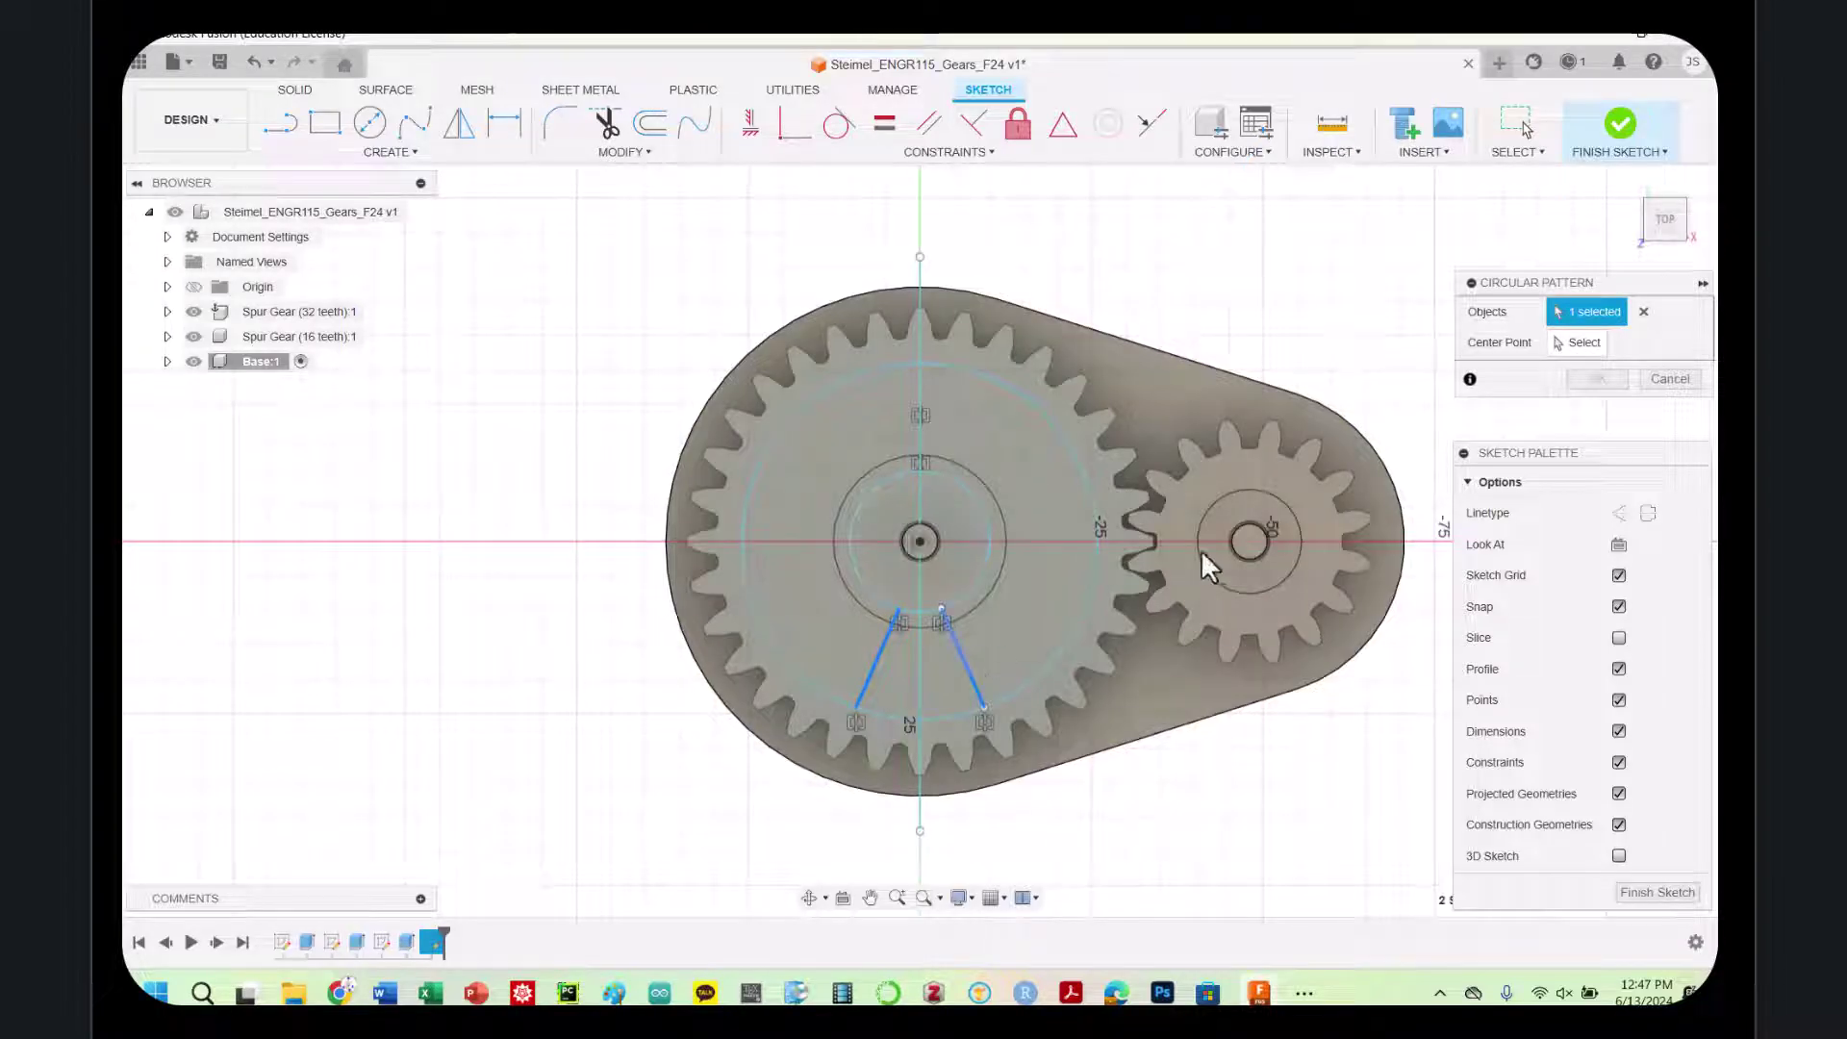
left_click(1591, 343)
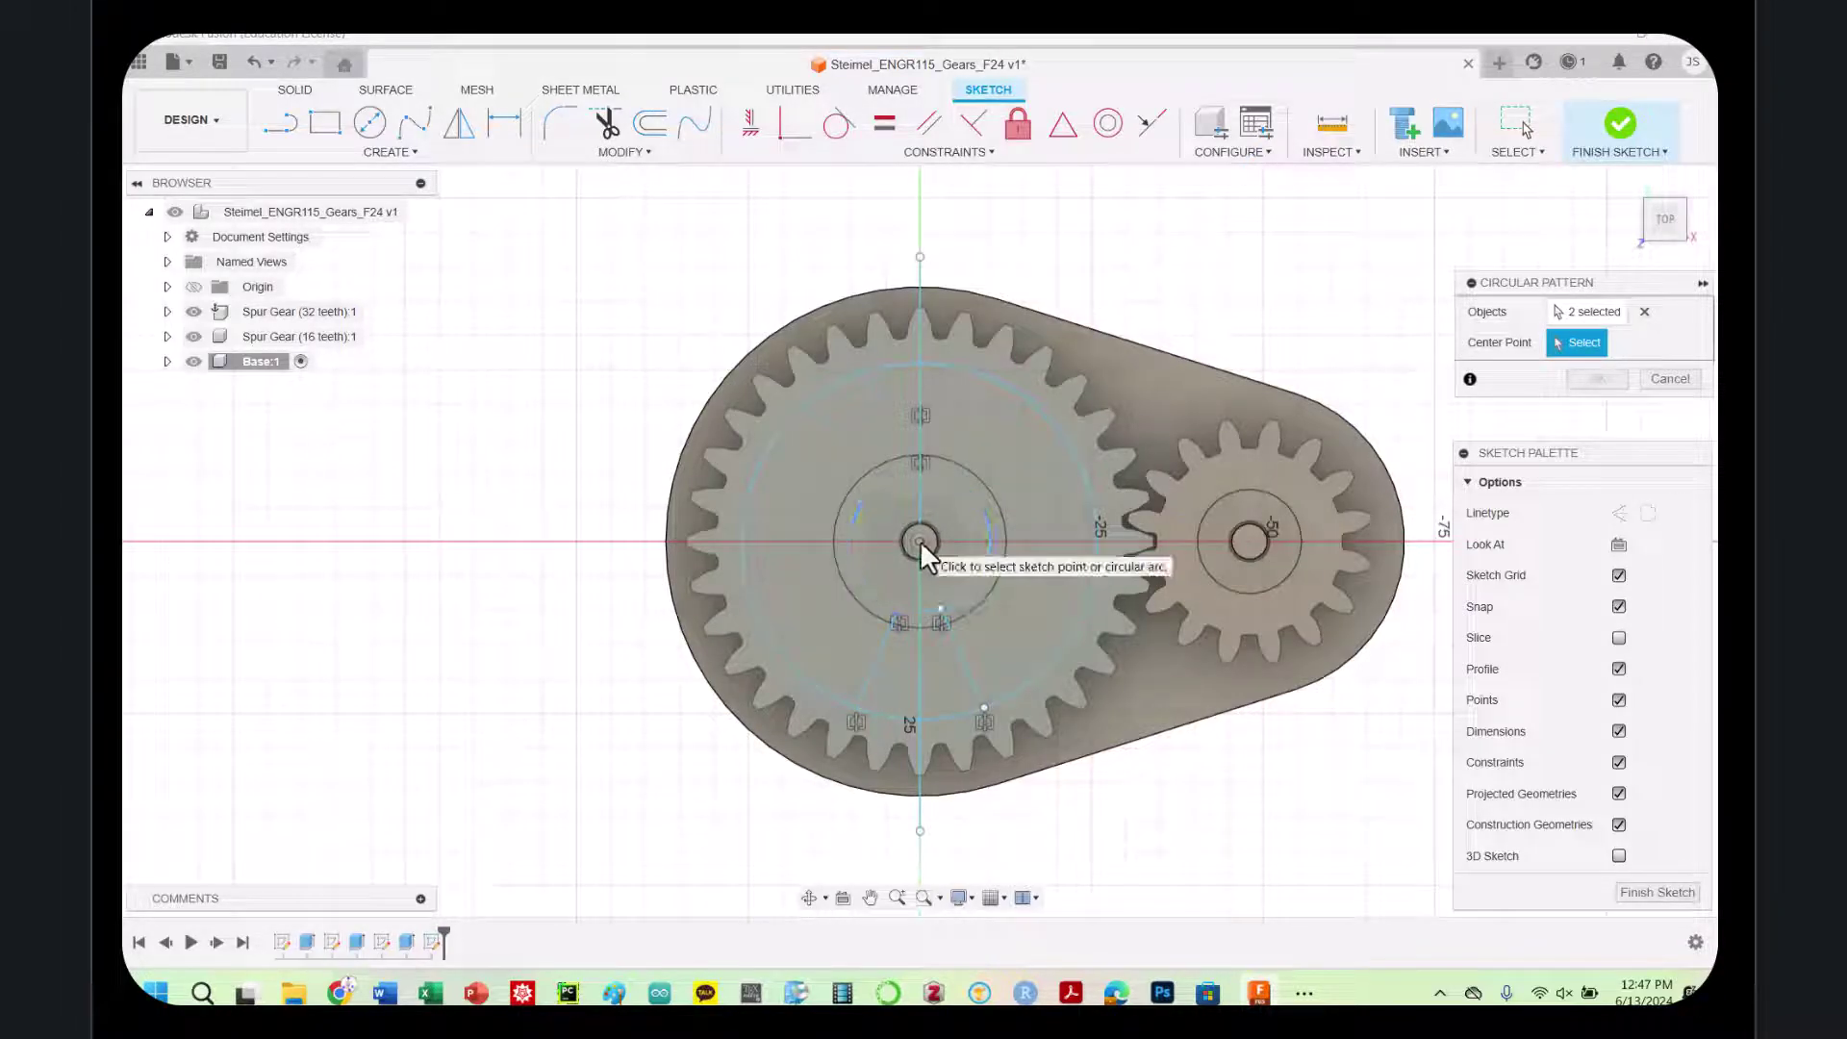
left_click(915, 610)
left_click(1561, 439)
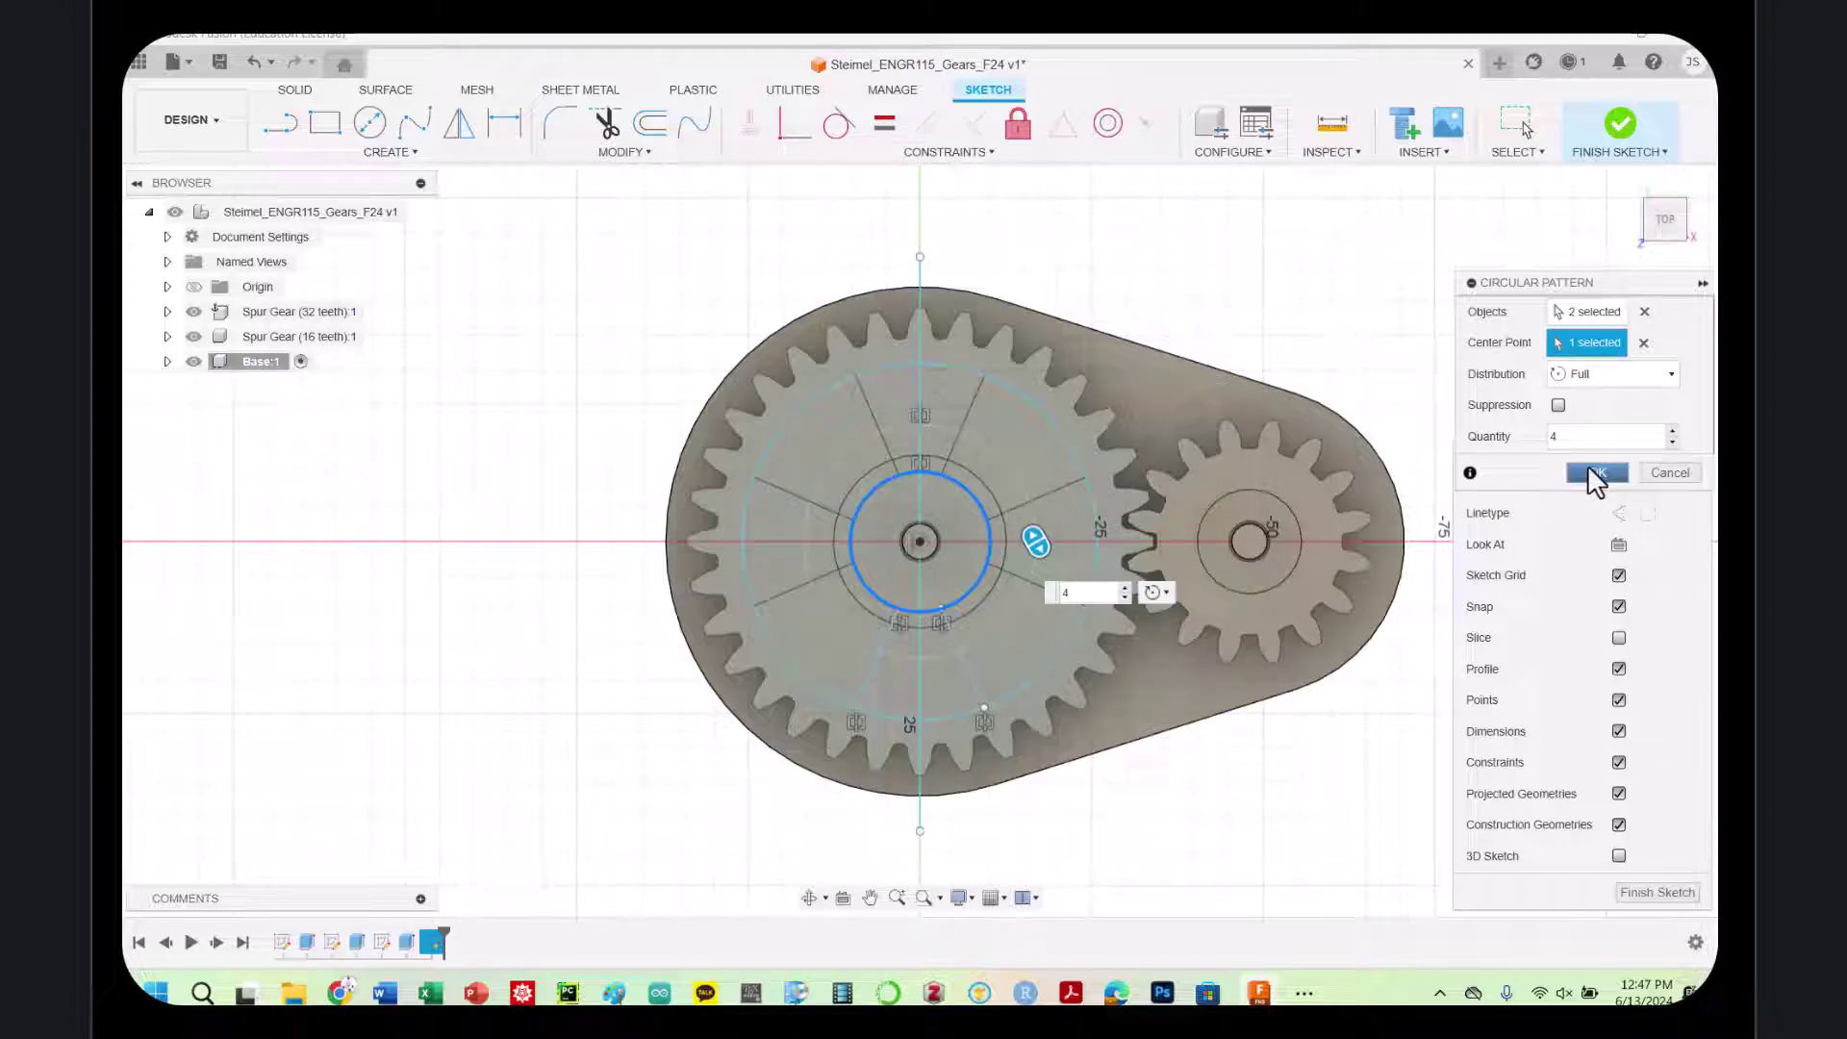
left_click(1590, 471)
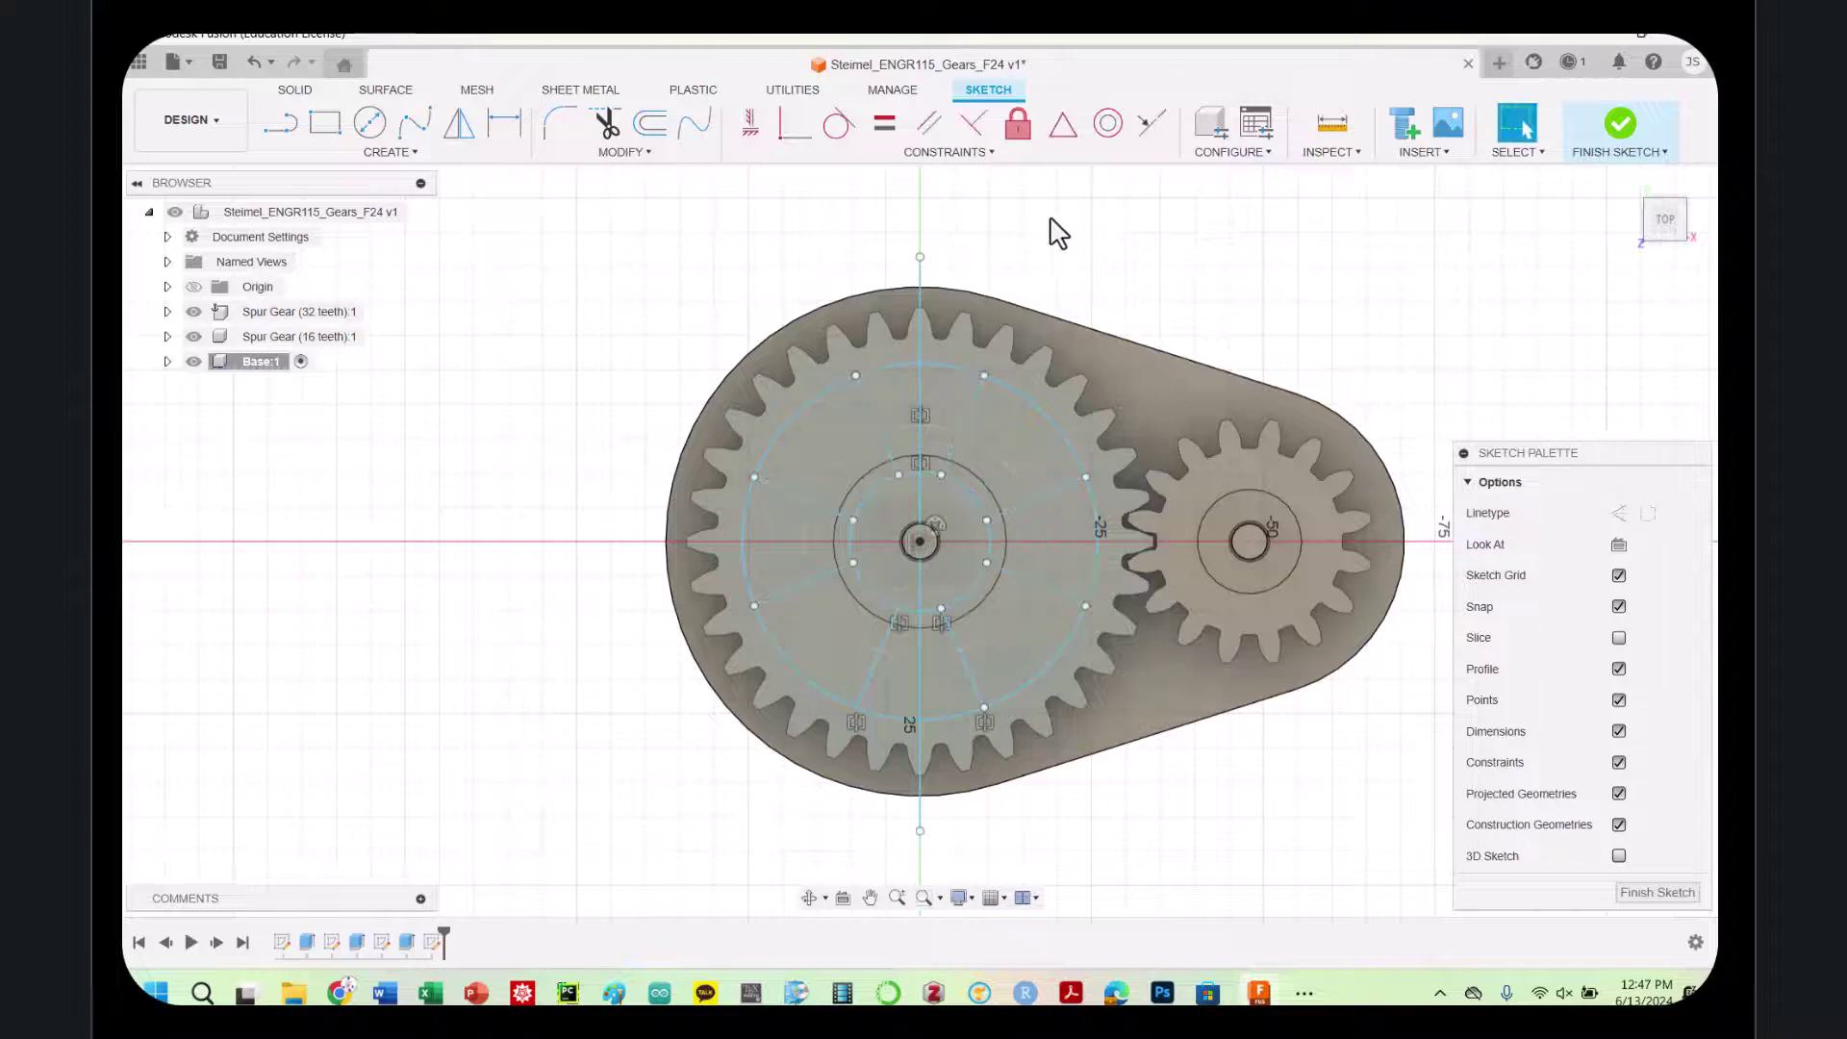
Delete the vertical construction line and select the four gear sectors between the spokes
left_click(919, 287)
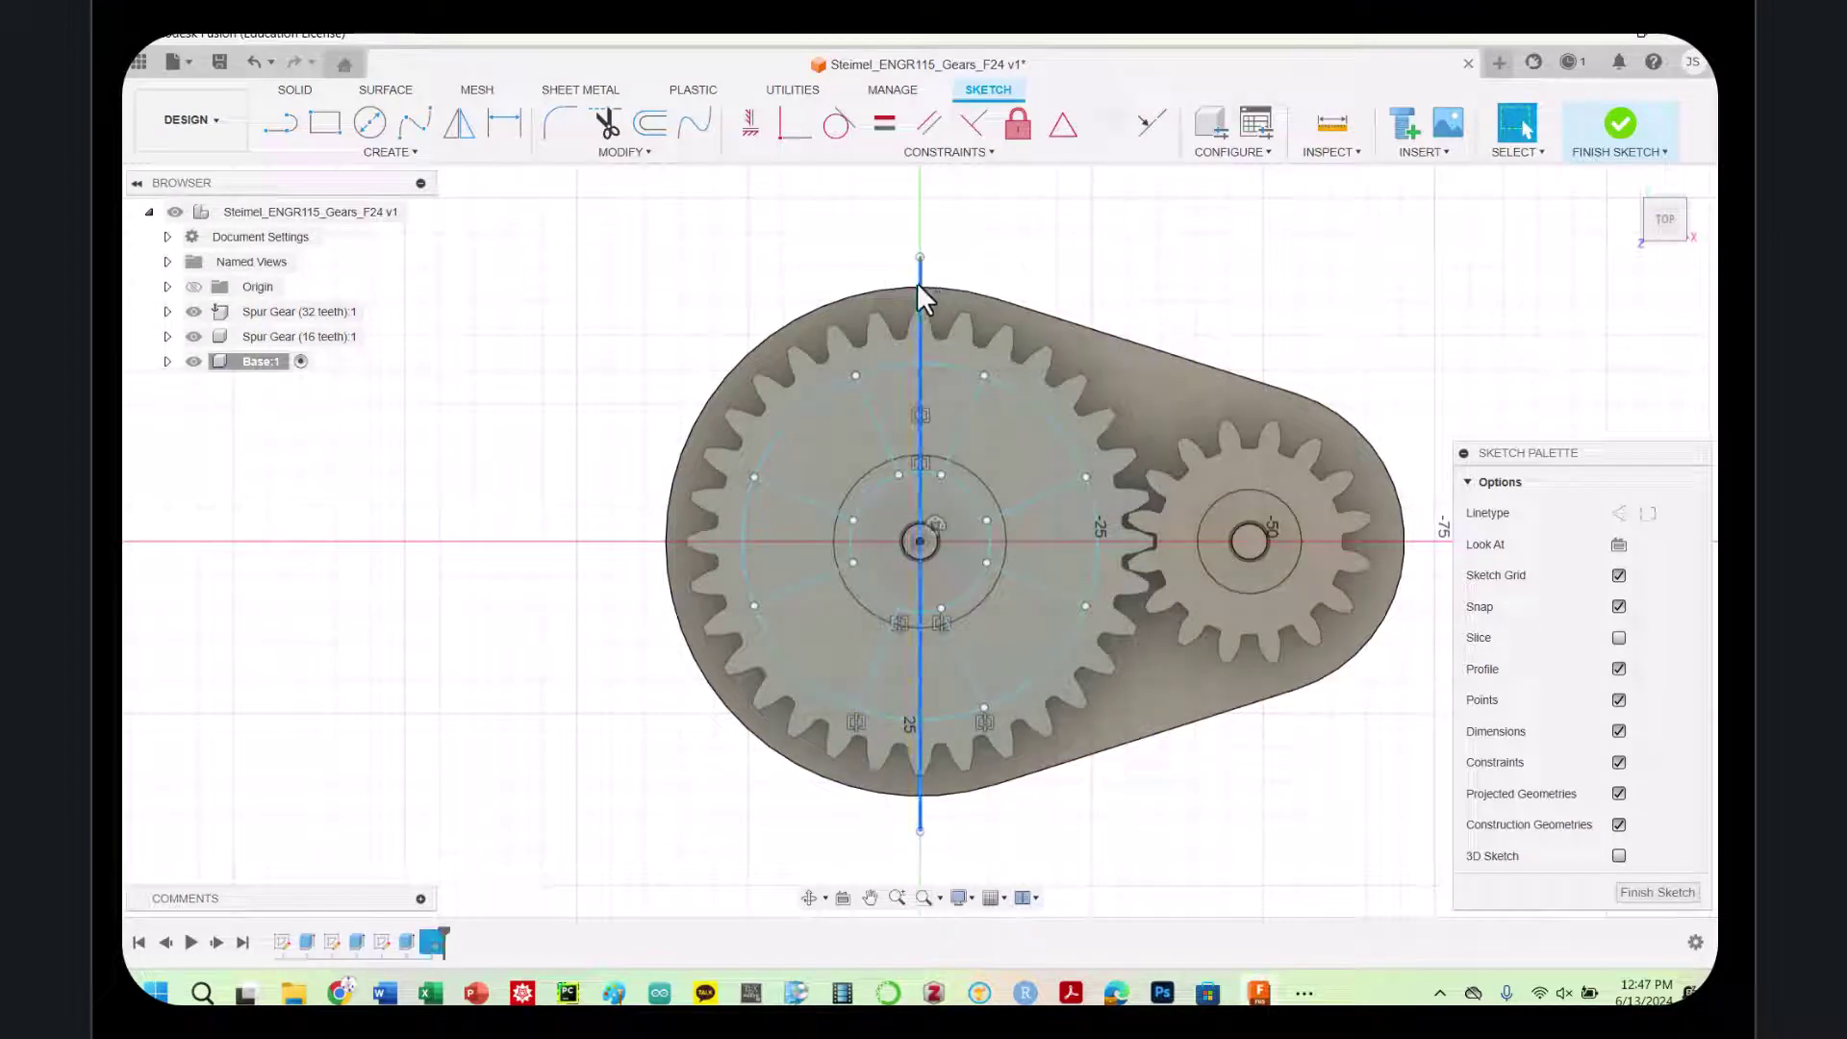
key("Delete")
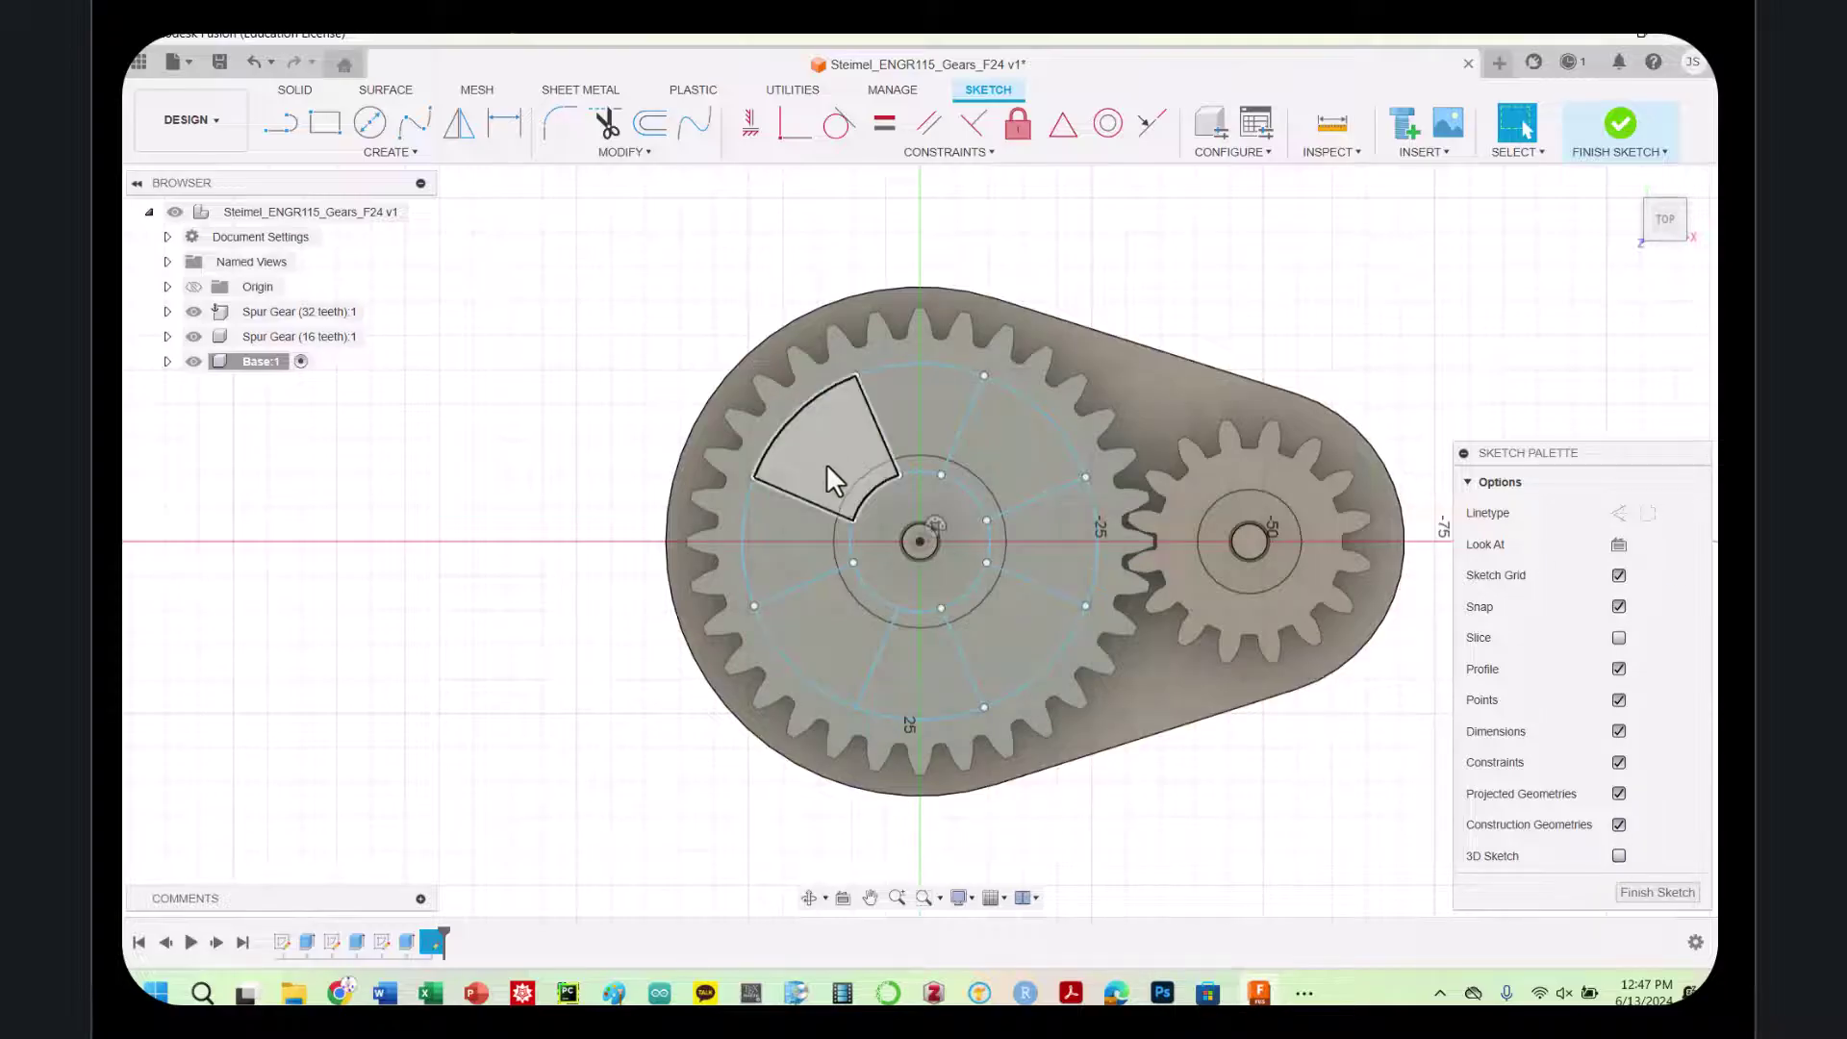
left_click(827, 464)
left_click(1012, 466)
left_click(1002, 650)
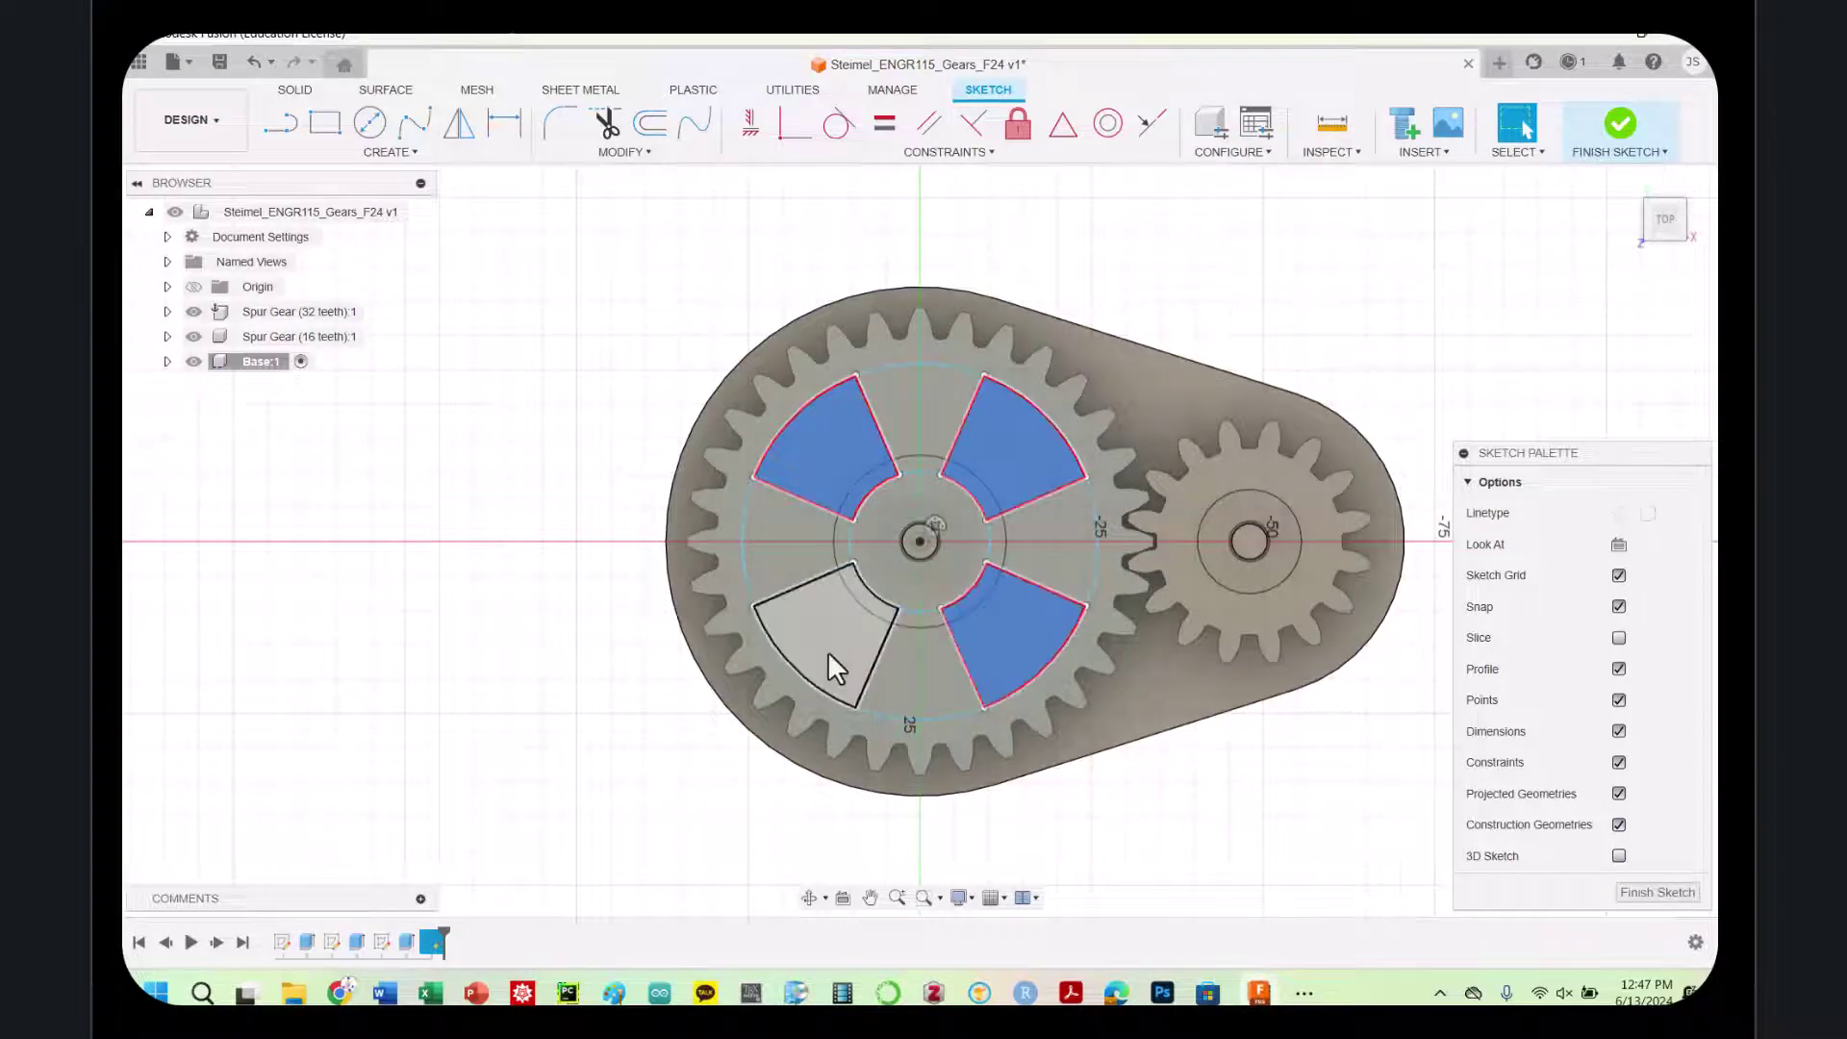
left_click(827, 651)
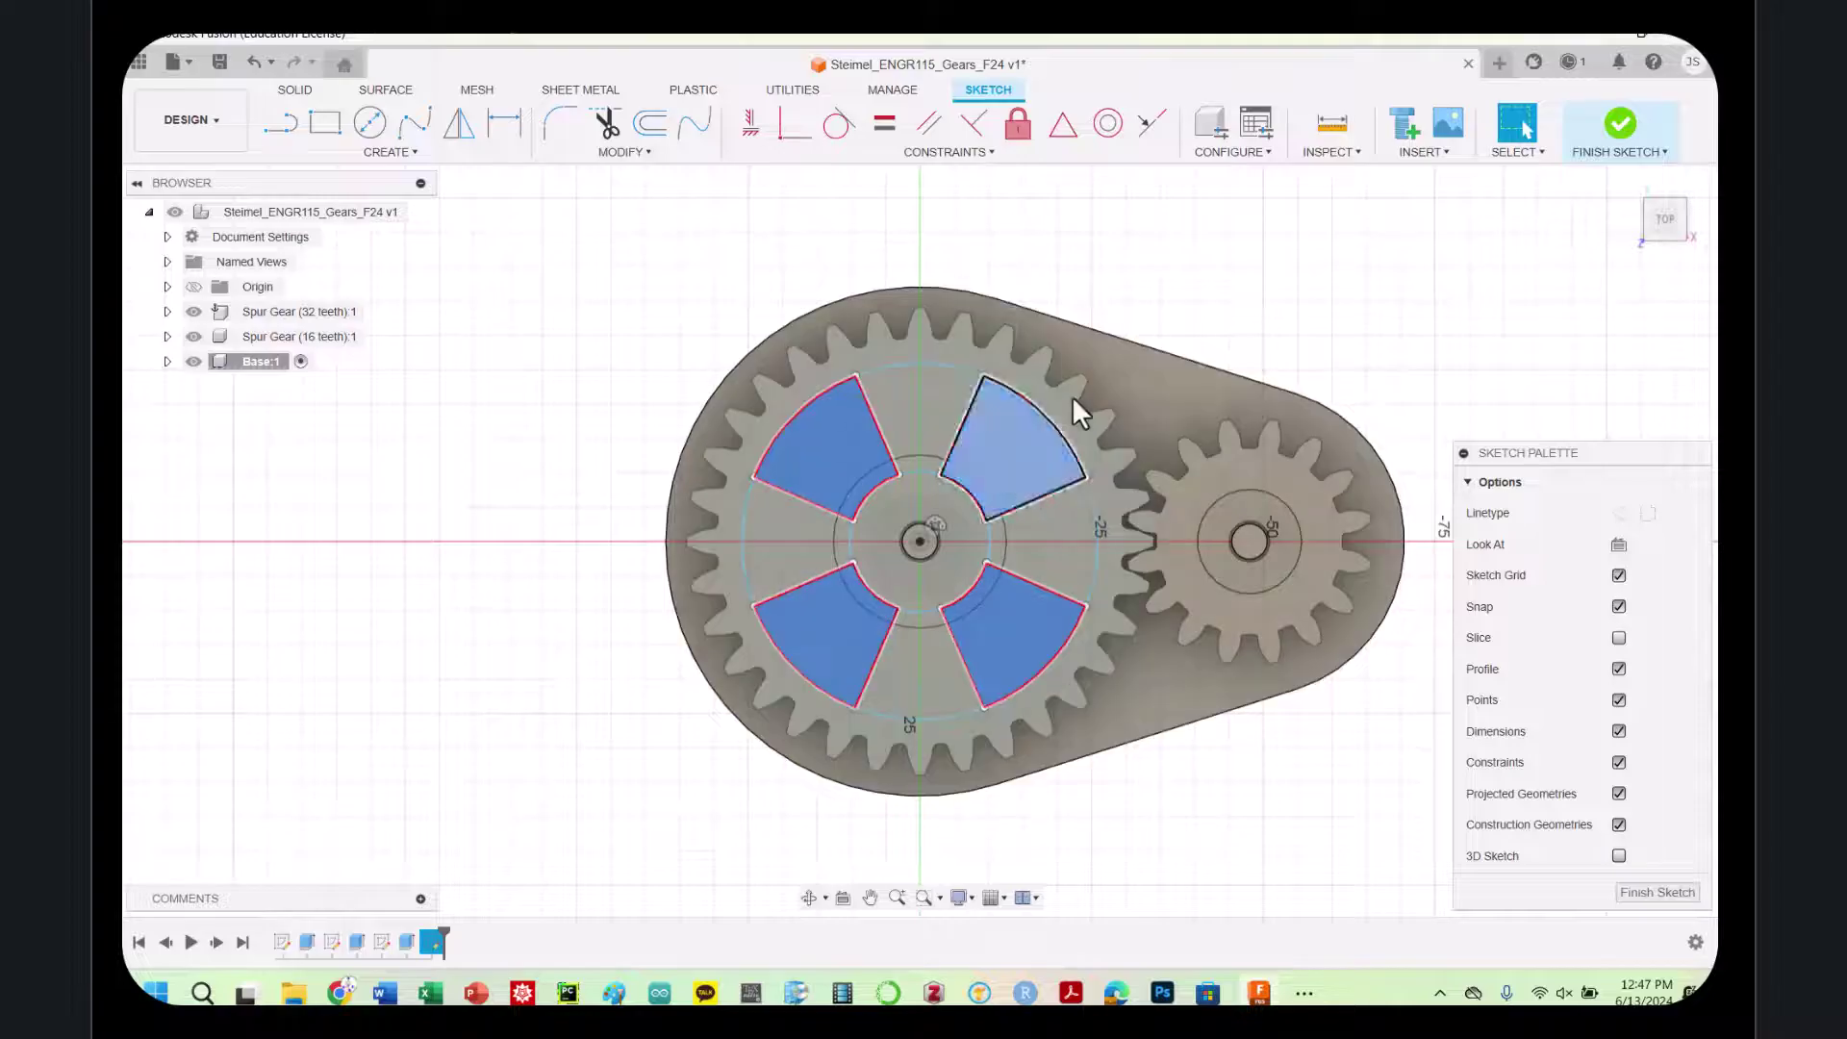
Extrude the four sectors downward as a cut 10 mm deep
key("e")
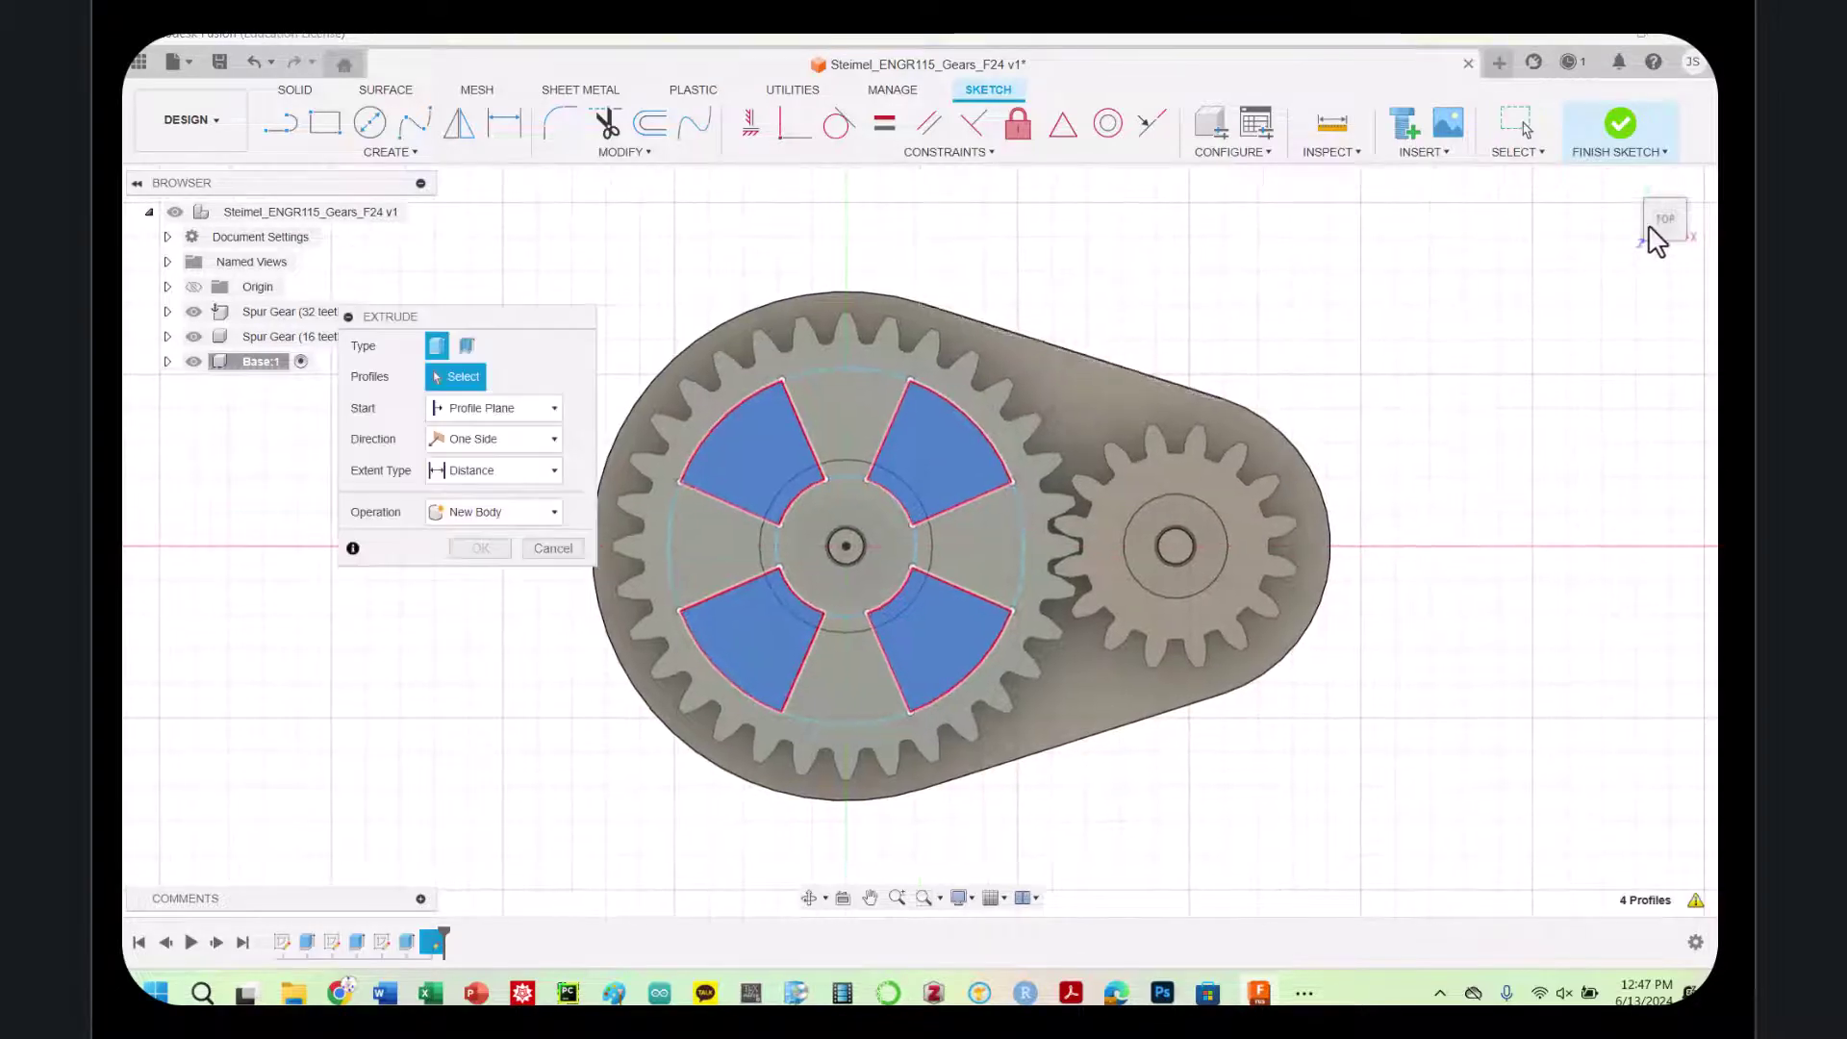
left_click_drag(1655, 206, 1639, 97)
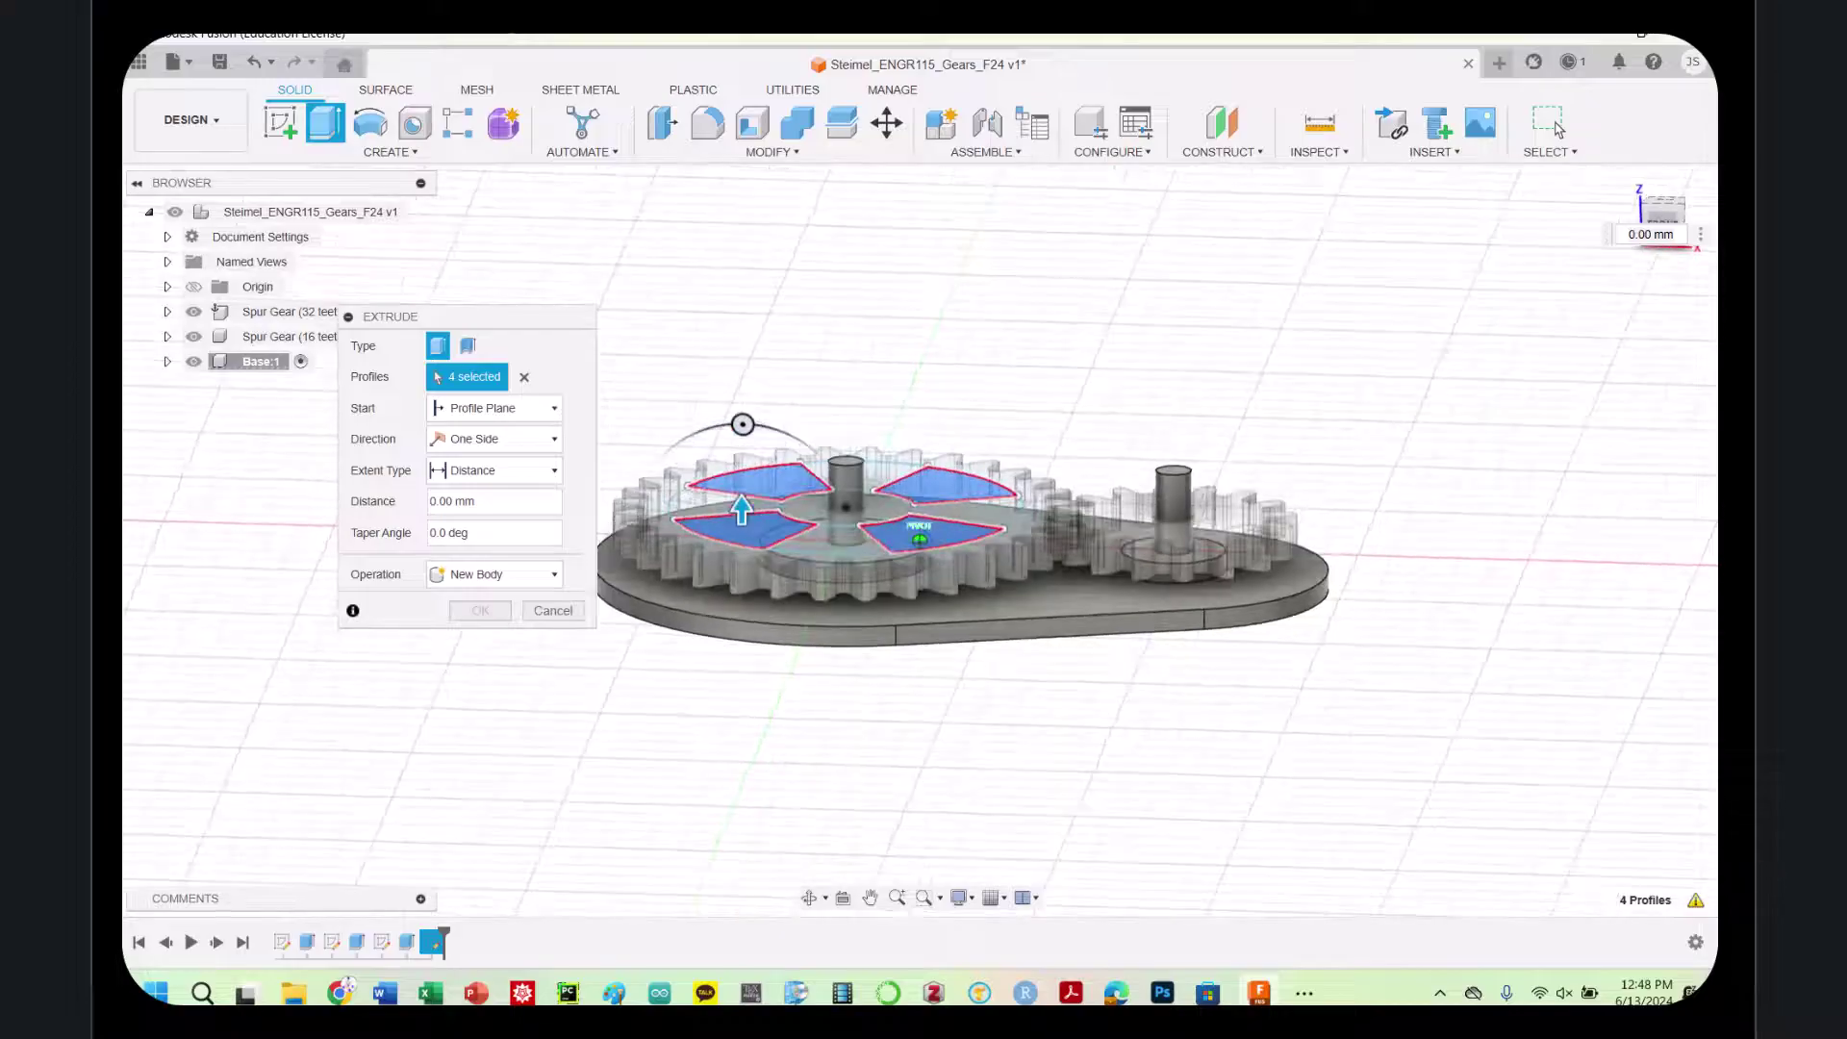
left_click(468, 470)
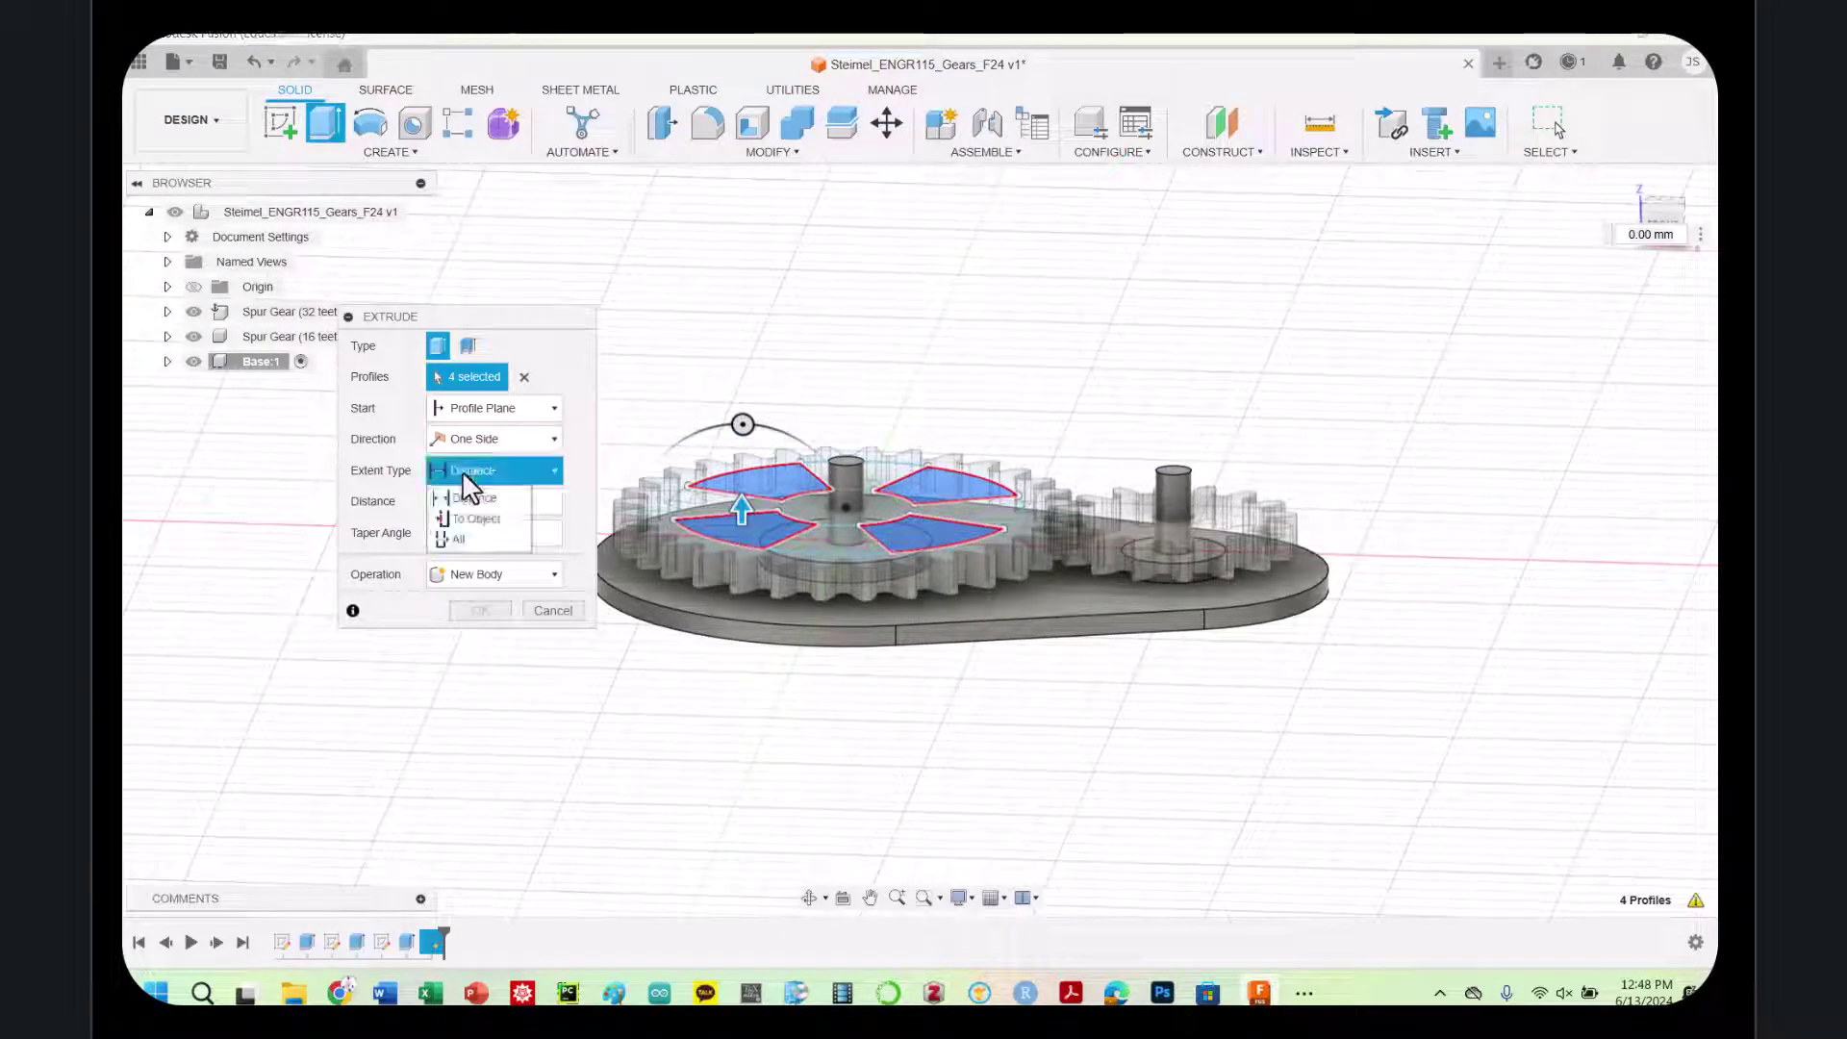
left_click(447, 538)
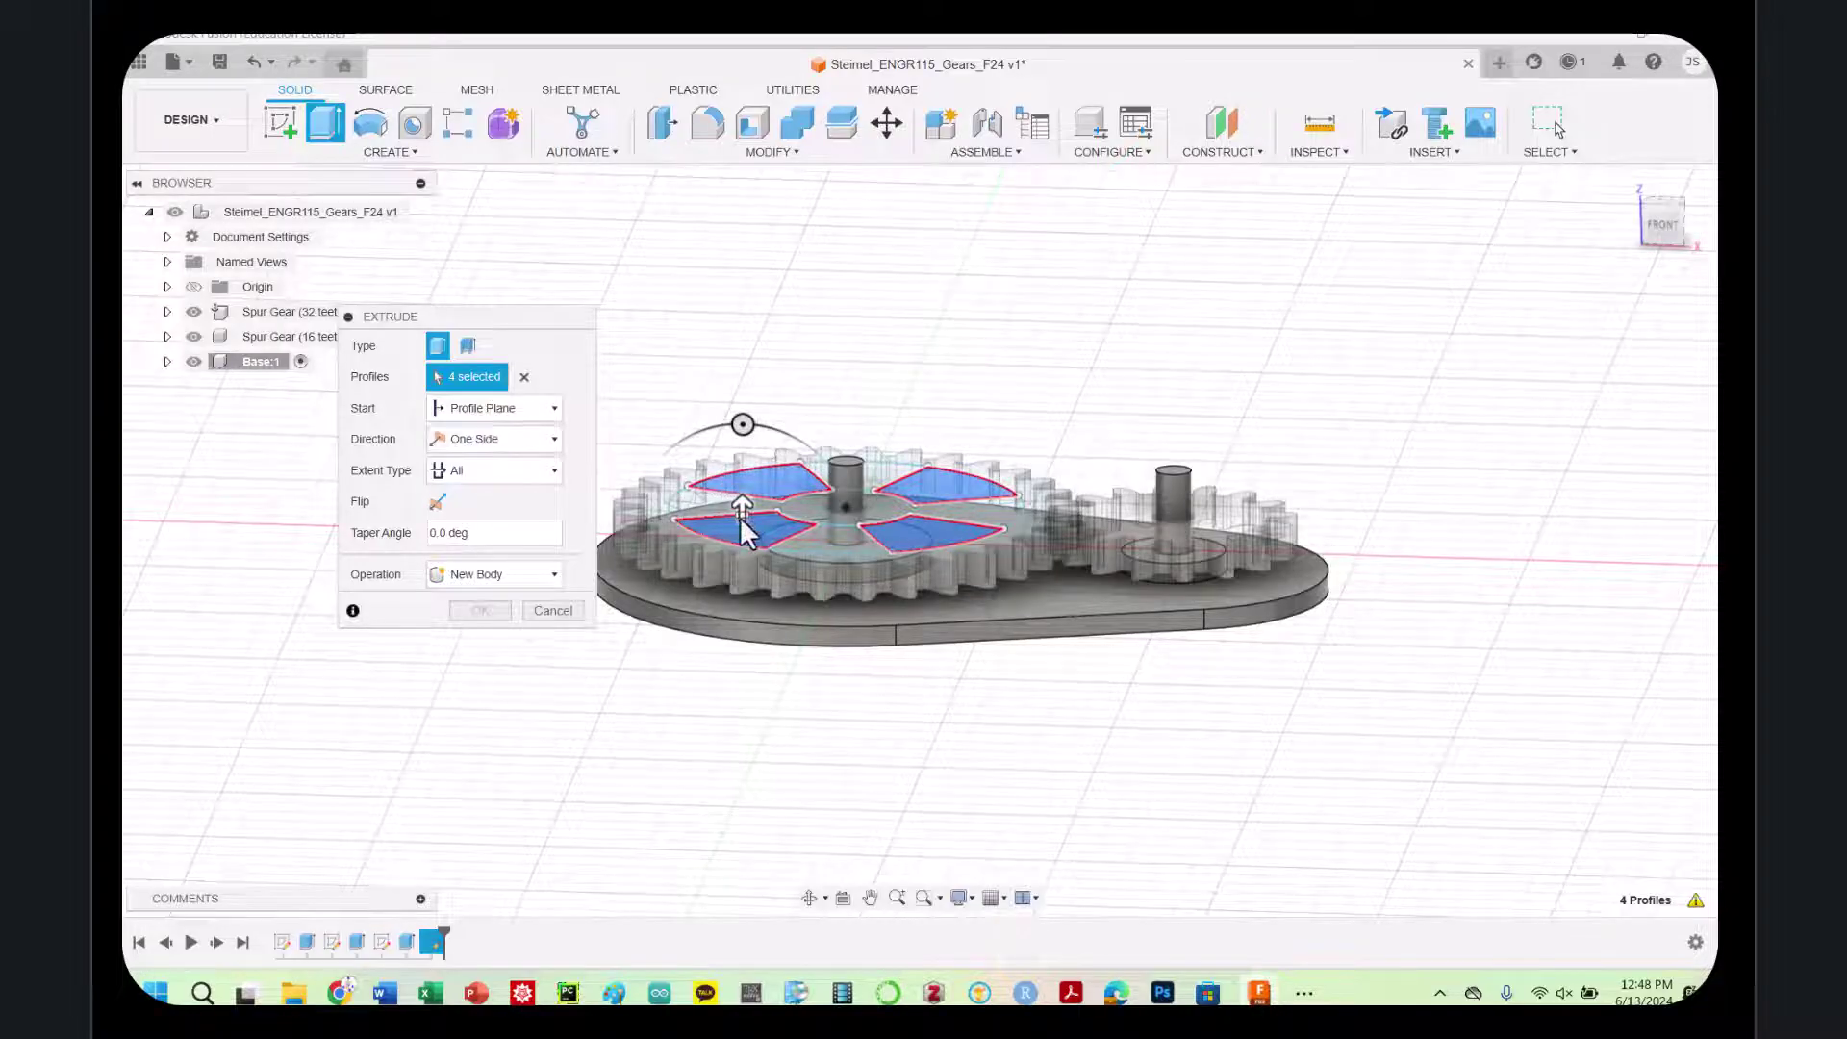
left_click_drag(742, 510, 745, 548)
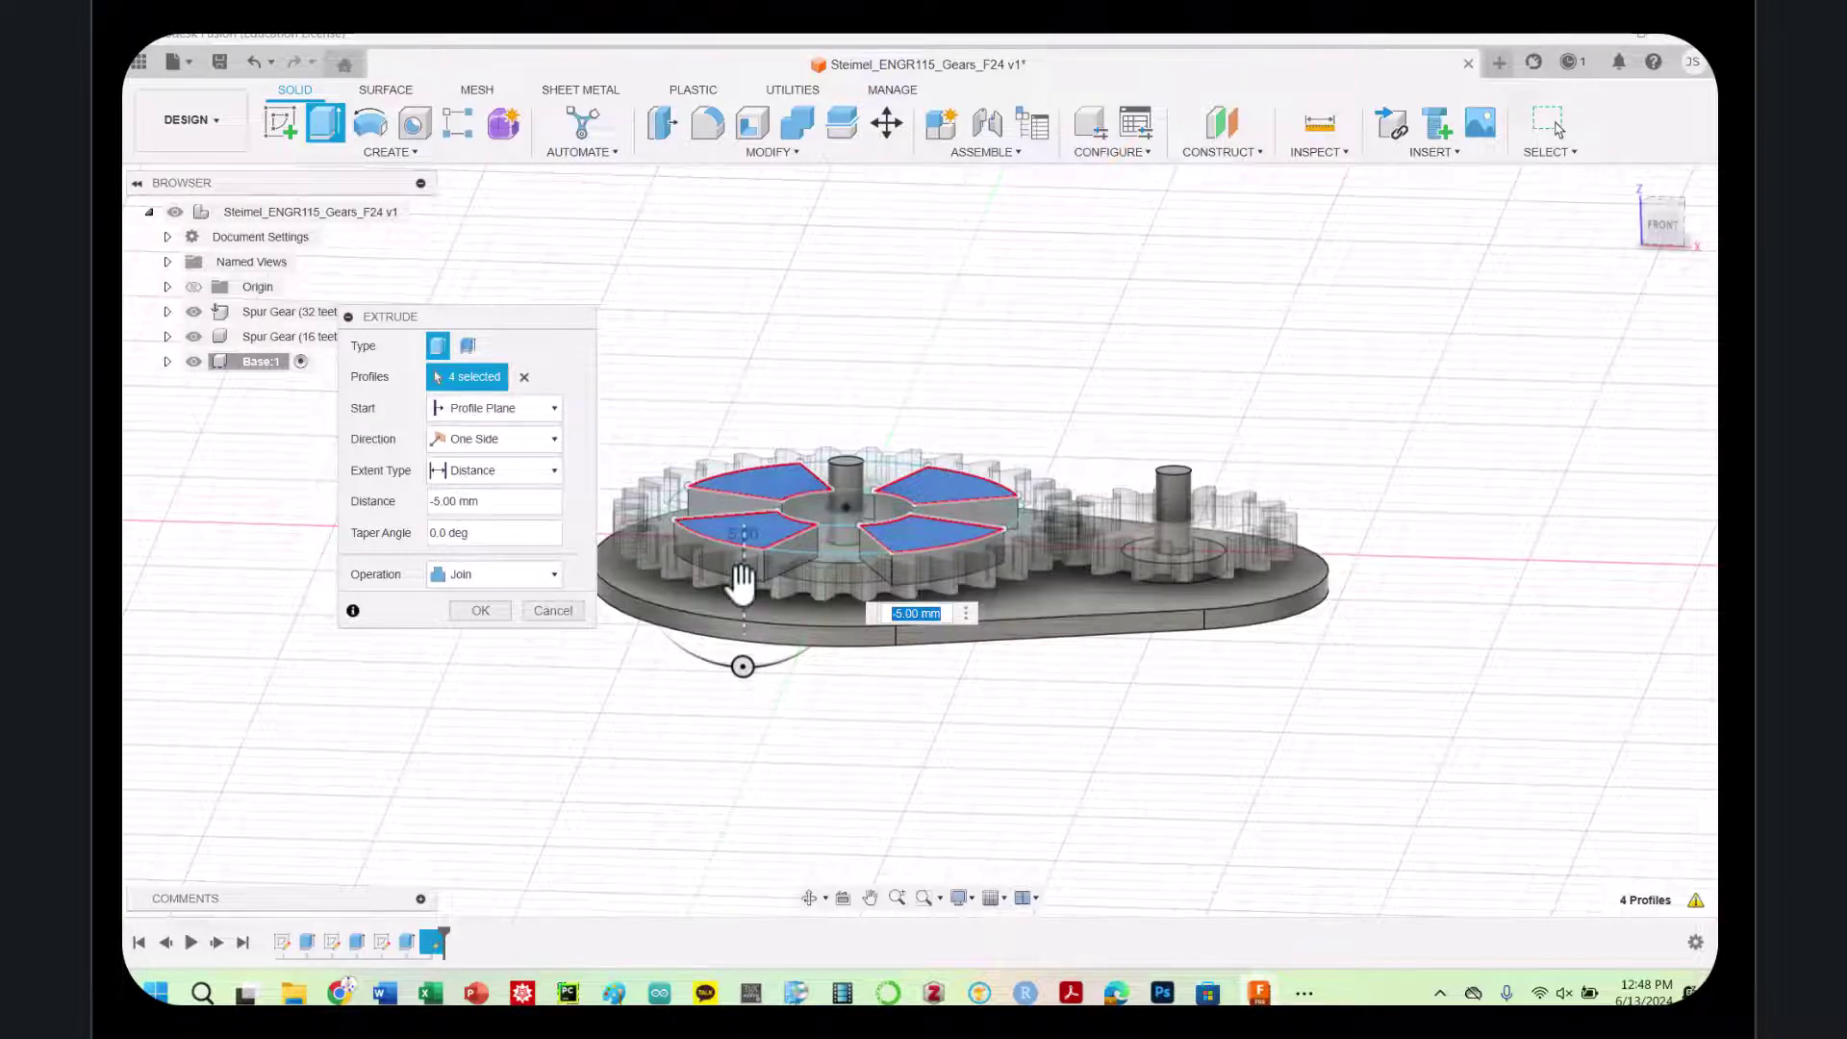
left_click_drag(740, 605, 742, 616)
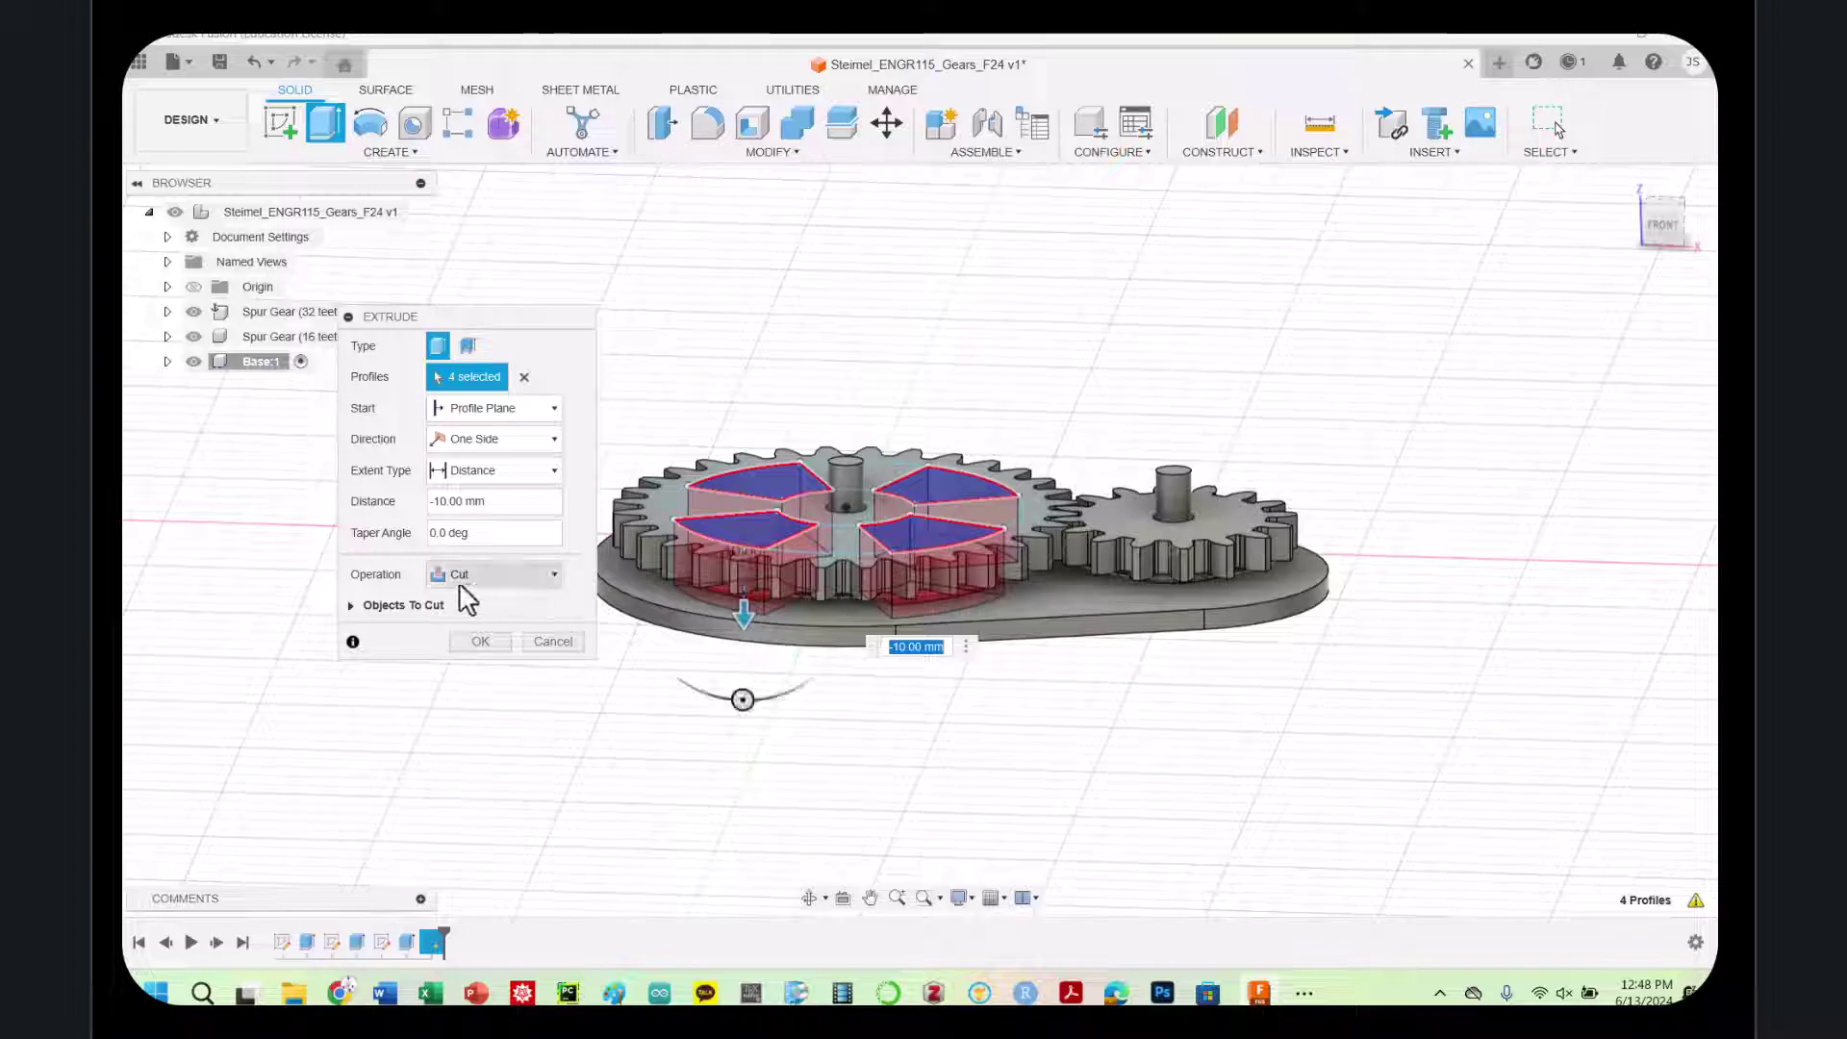
Exclude the base plate from the cut and apply it to the large gear only
left_click(356, 606)
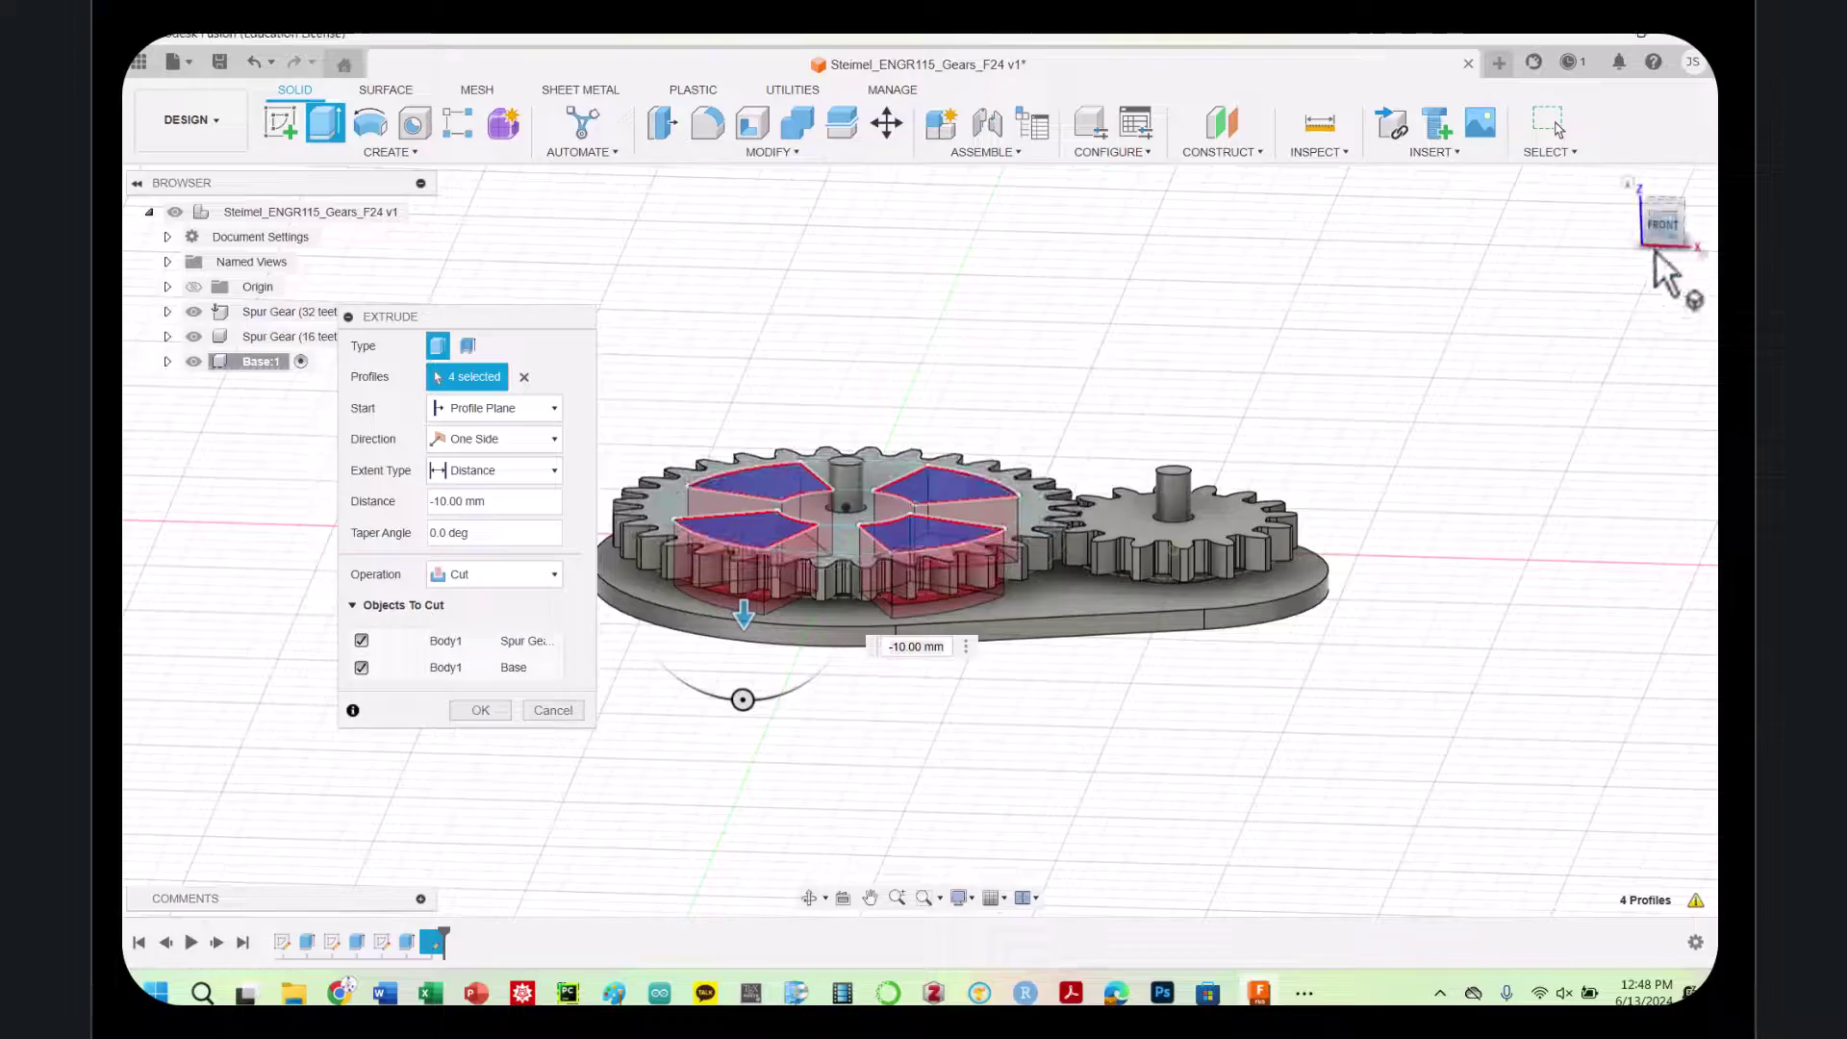
left_click(1659, 199)
middle_click_drag(920, 542, 915, 341, "shift")
mouse_move(983, 425)
middle_mouse_down("shift")
mouse_move(984, 454)
mouse_move(982, 408)
mouse_move(982, 425)
middle_mouse_up("shift")
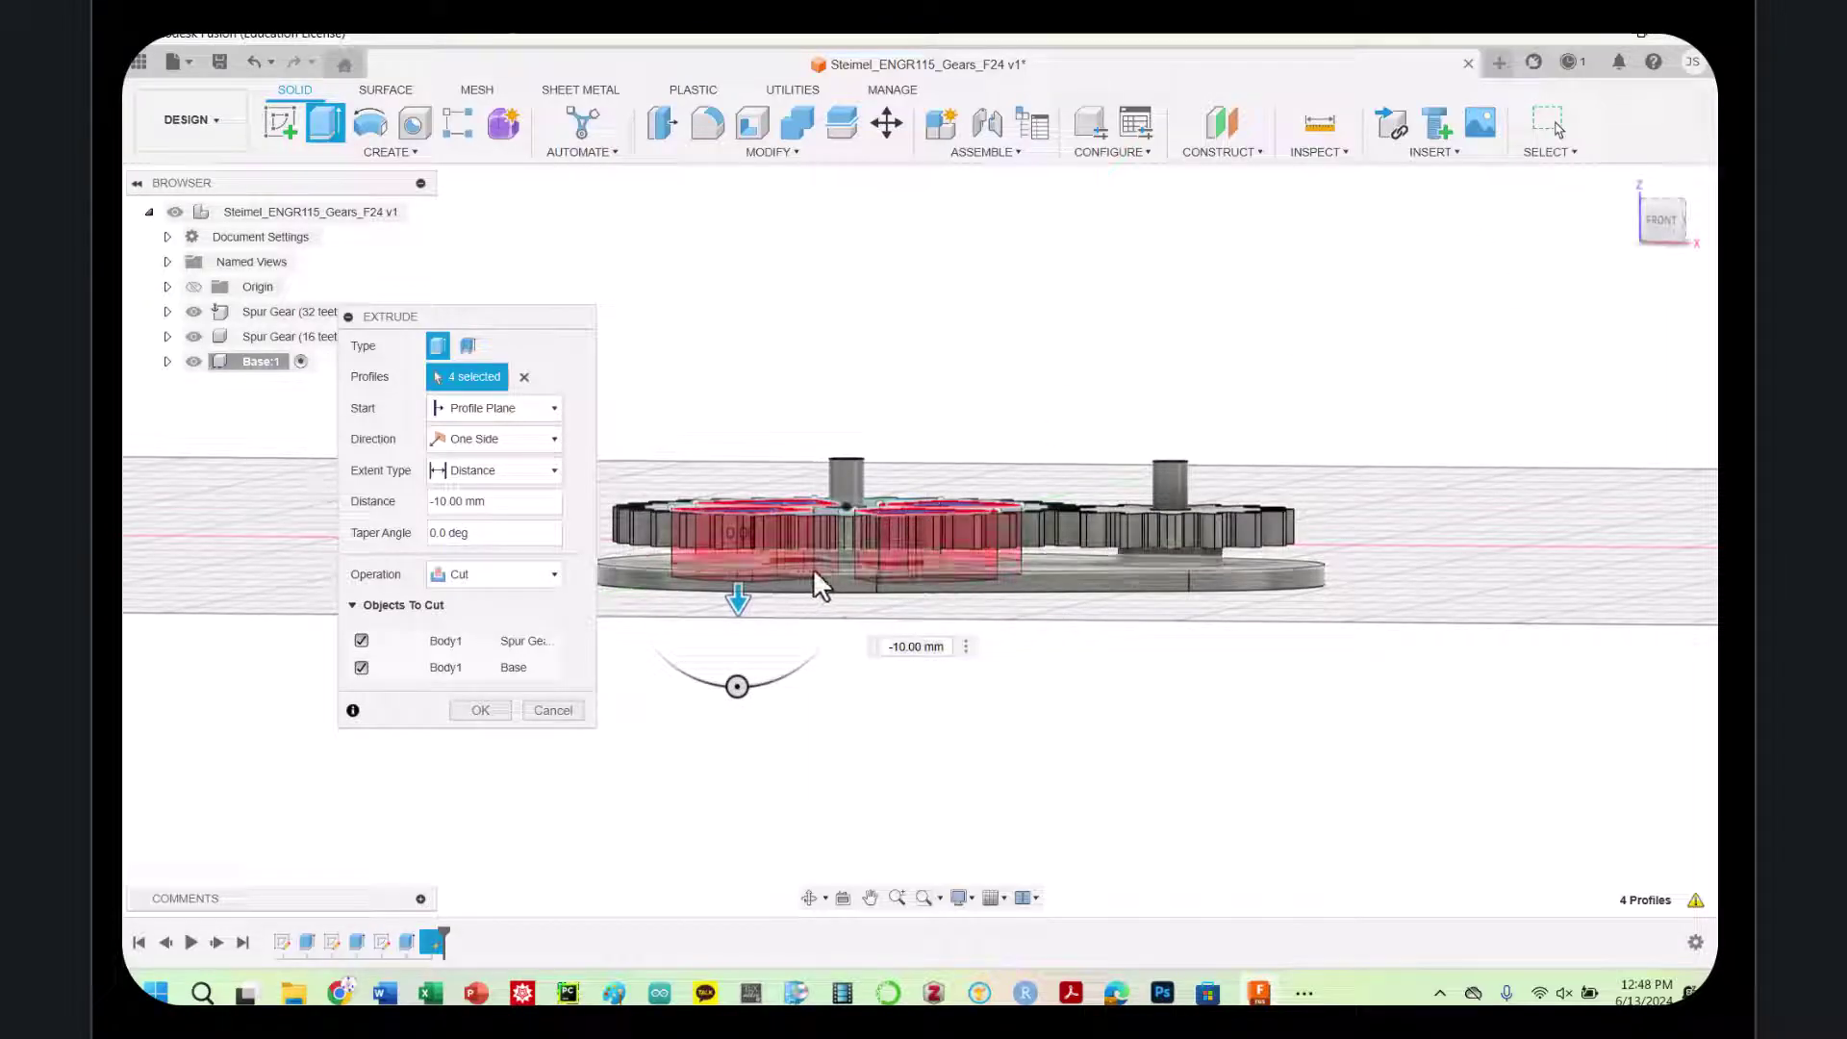
left_click(362, 668)
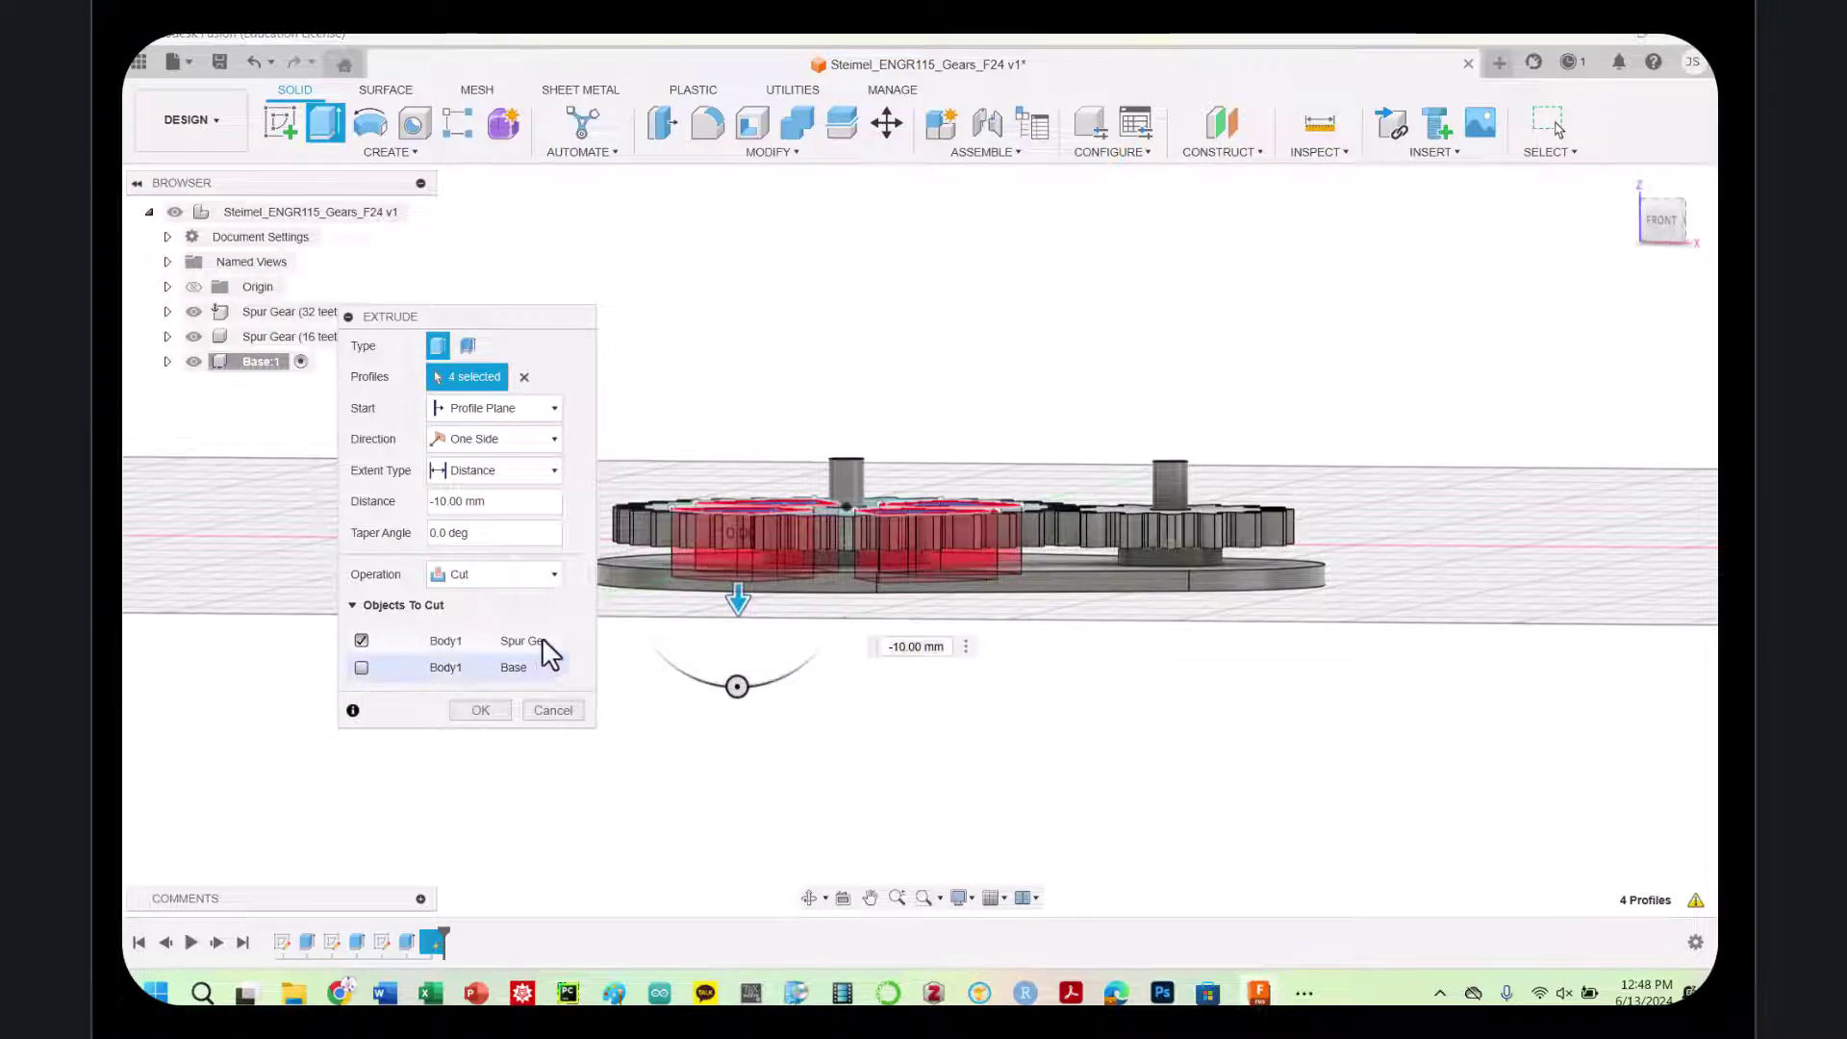
left_click(478, 710)
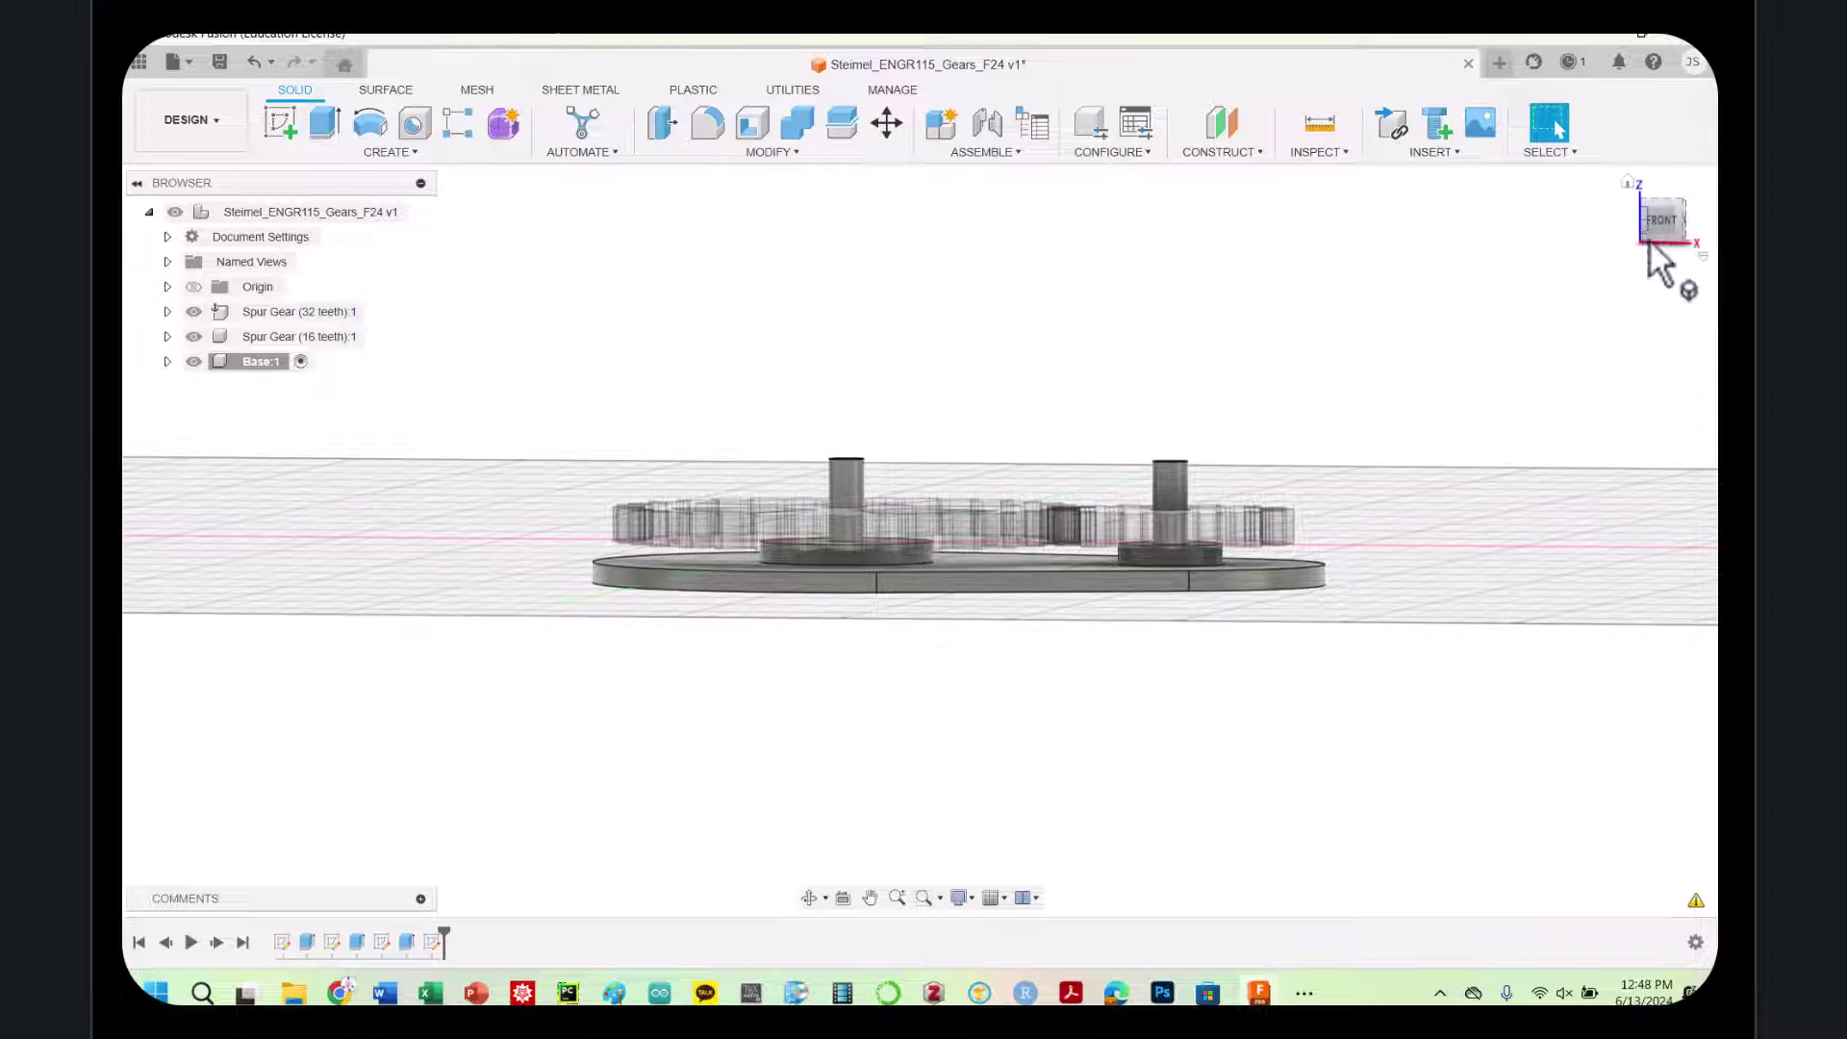
mouse_move(1650, 239)
left_mouse_down()
mouse_move(1669, 376)
mouse_move(1652, 239)
mouse_move(1652, 294)
left_mouse_up()
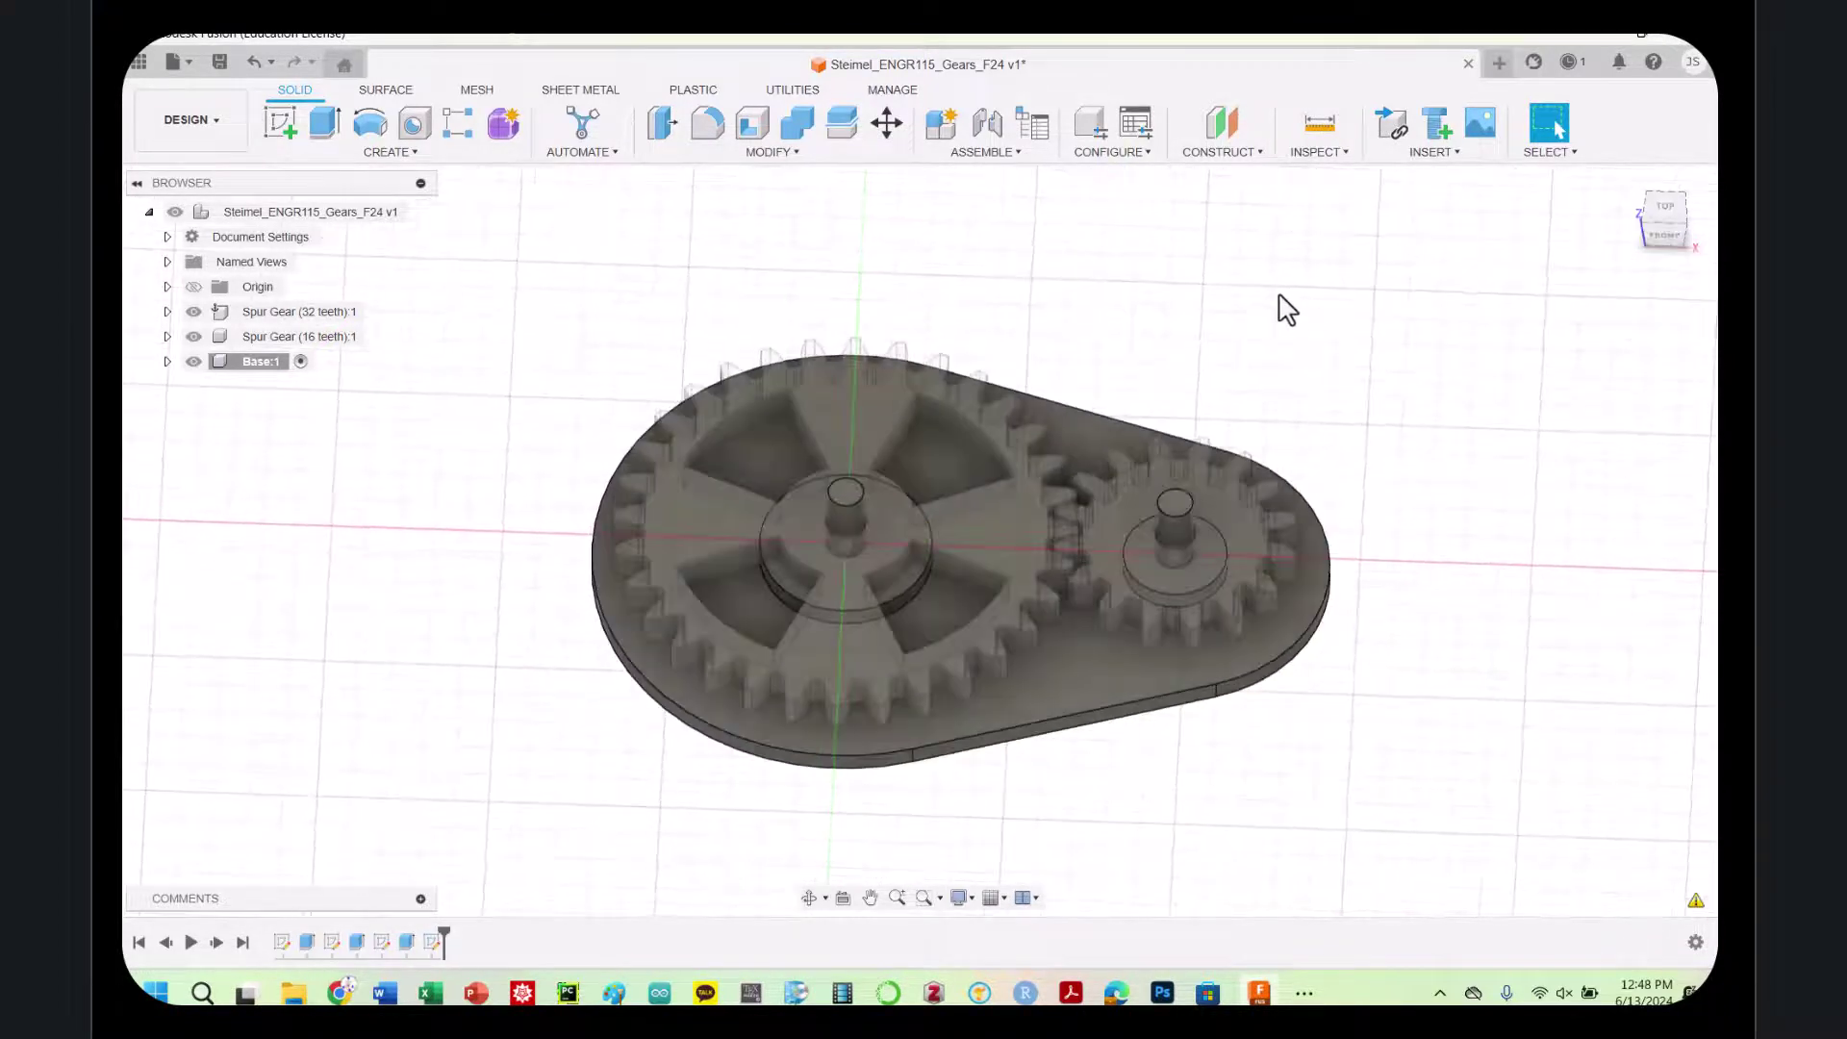
Check the spoked 32-tooth gear from top and tilted views, then start a new sketch
left_click(1664, 207)
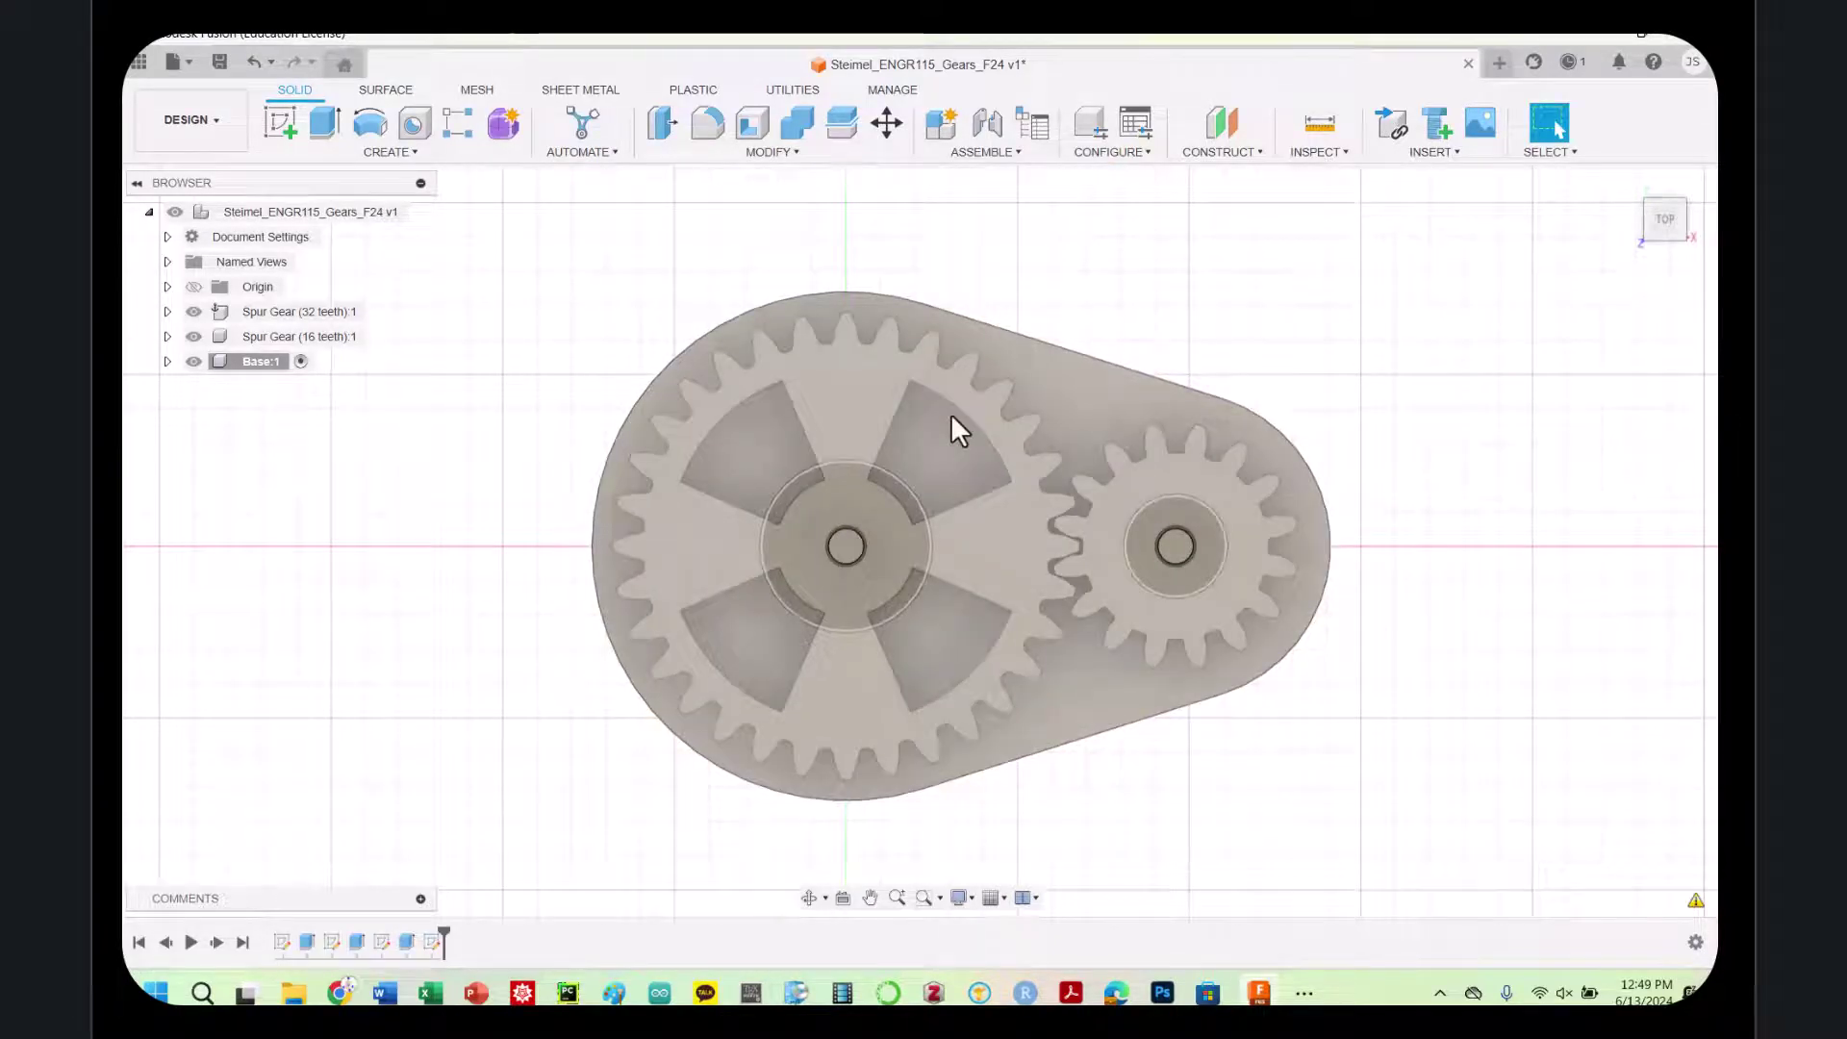
mouse_move(1665, 217)
left_mouse_down()
mouse_move(1671, 131)
mouse_move(1671, 156)
left_mouse_up()
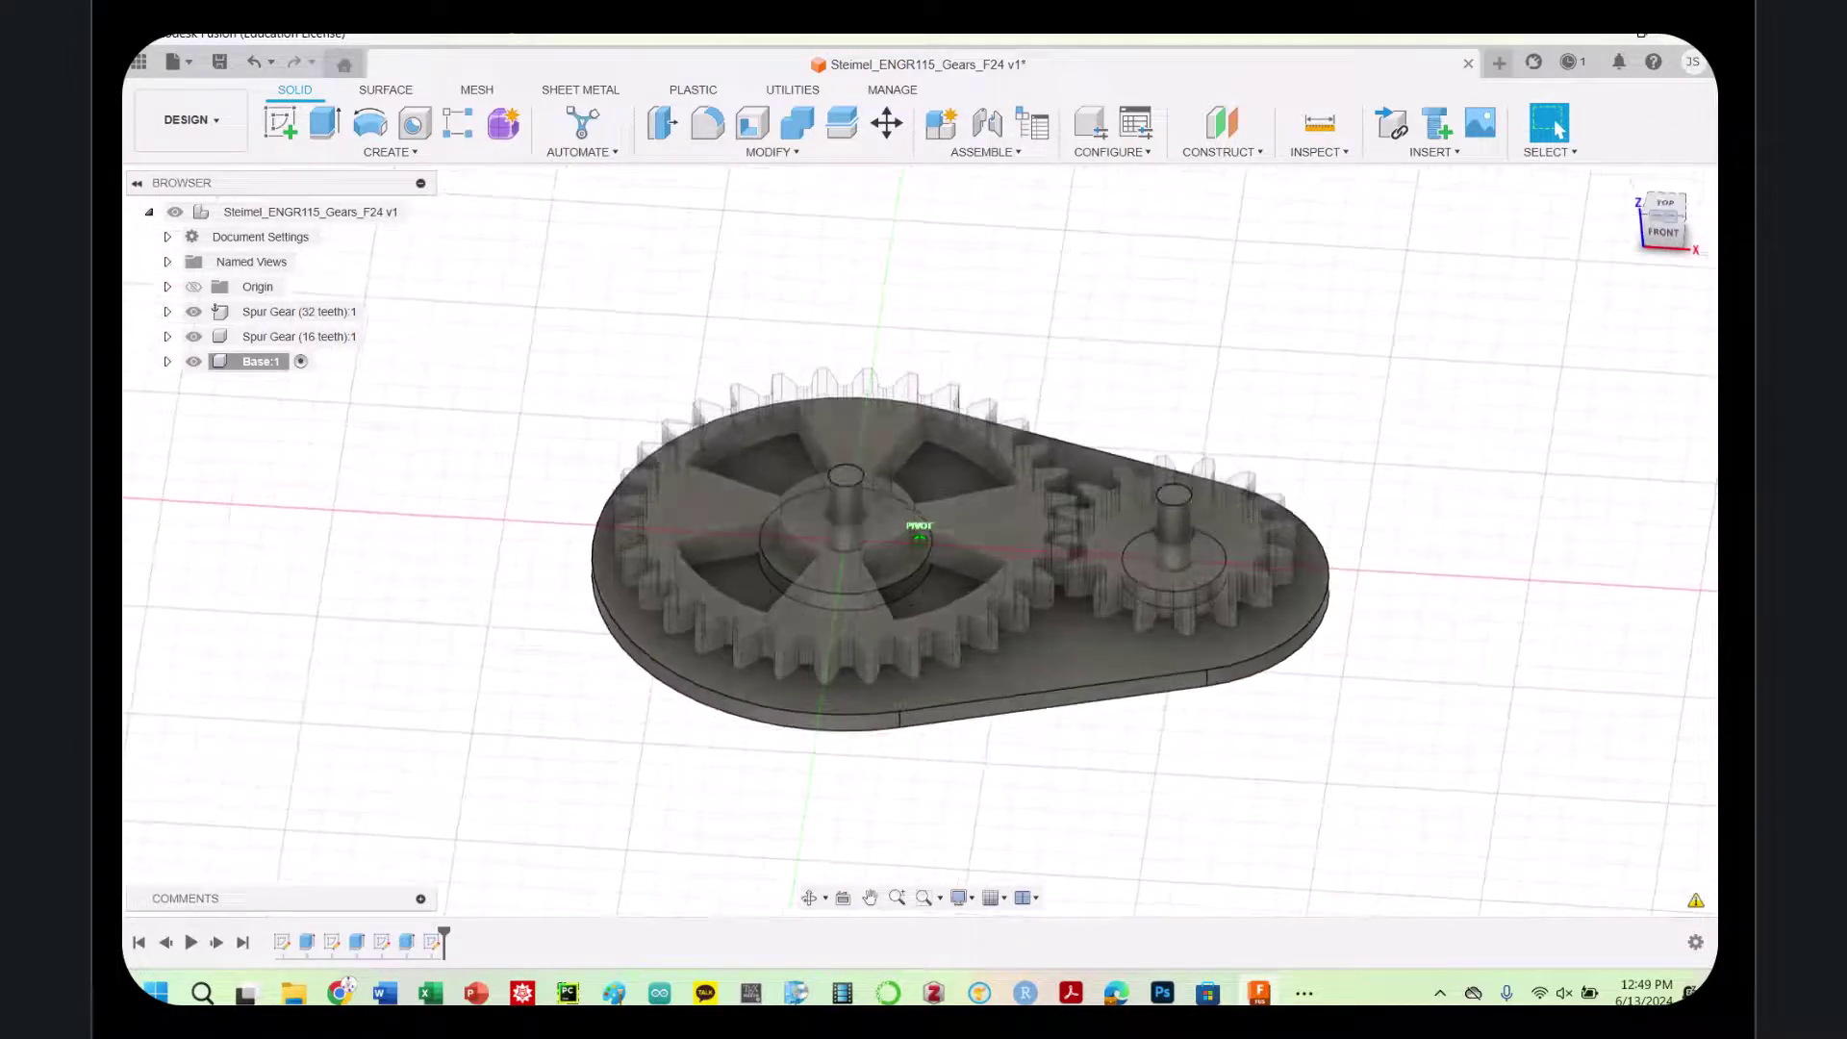
scroll(906, 439, "down", 2)
scroll(906, 439, "up", 1)
scroll(906, 439, "up", 4)
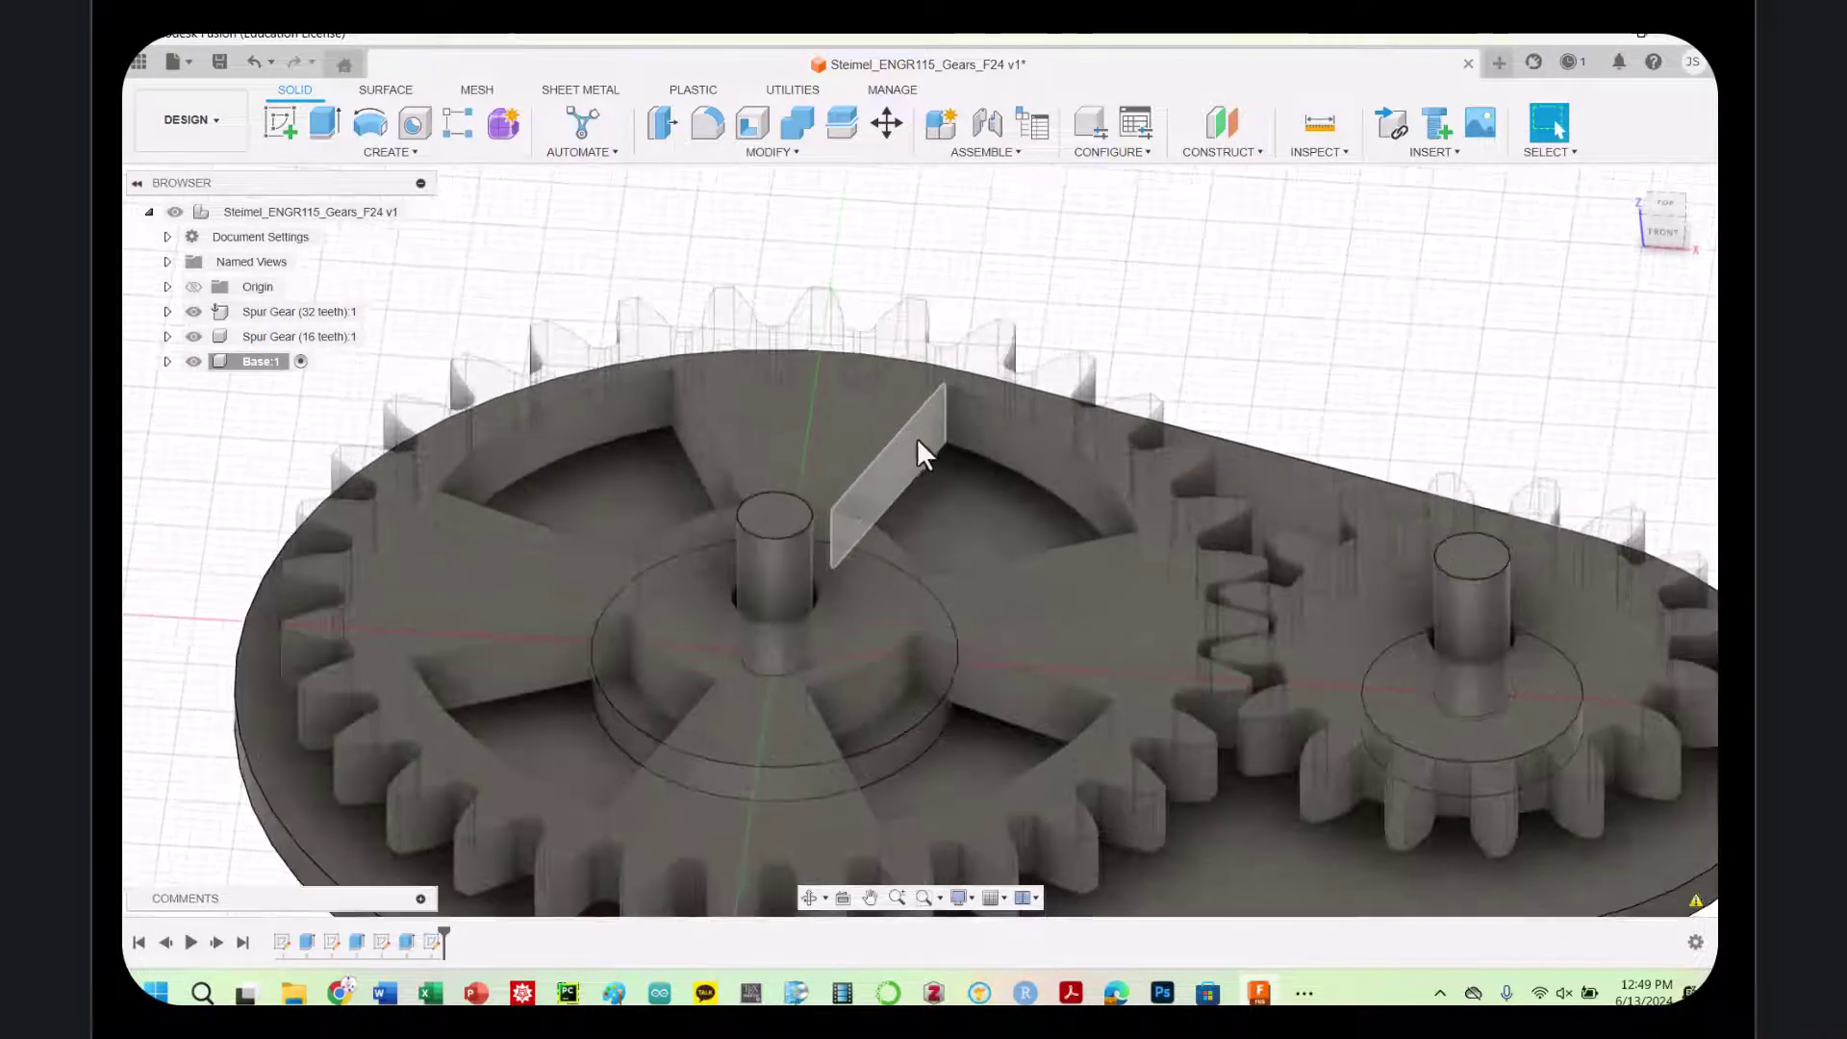
left_click(1665, 202)
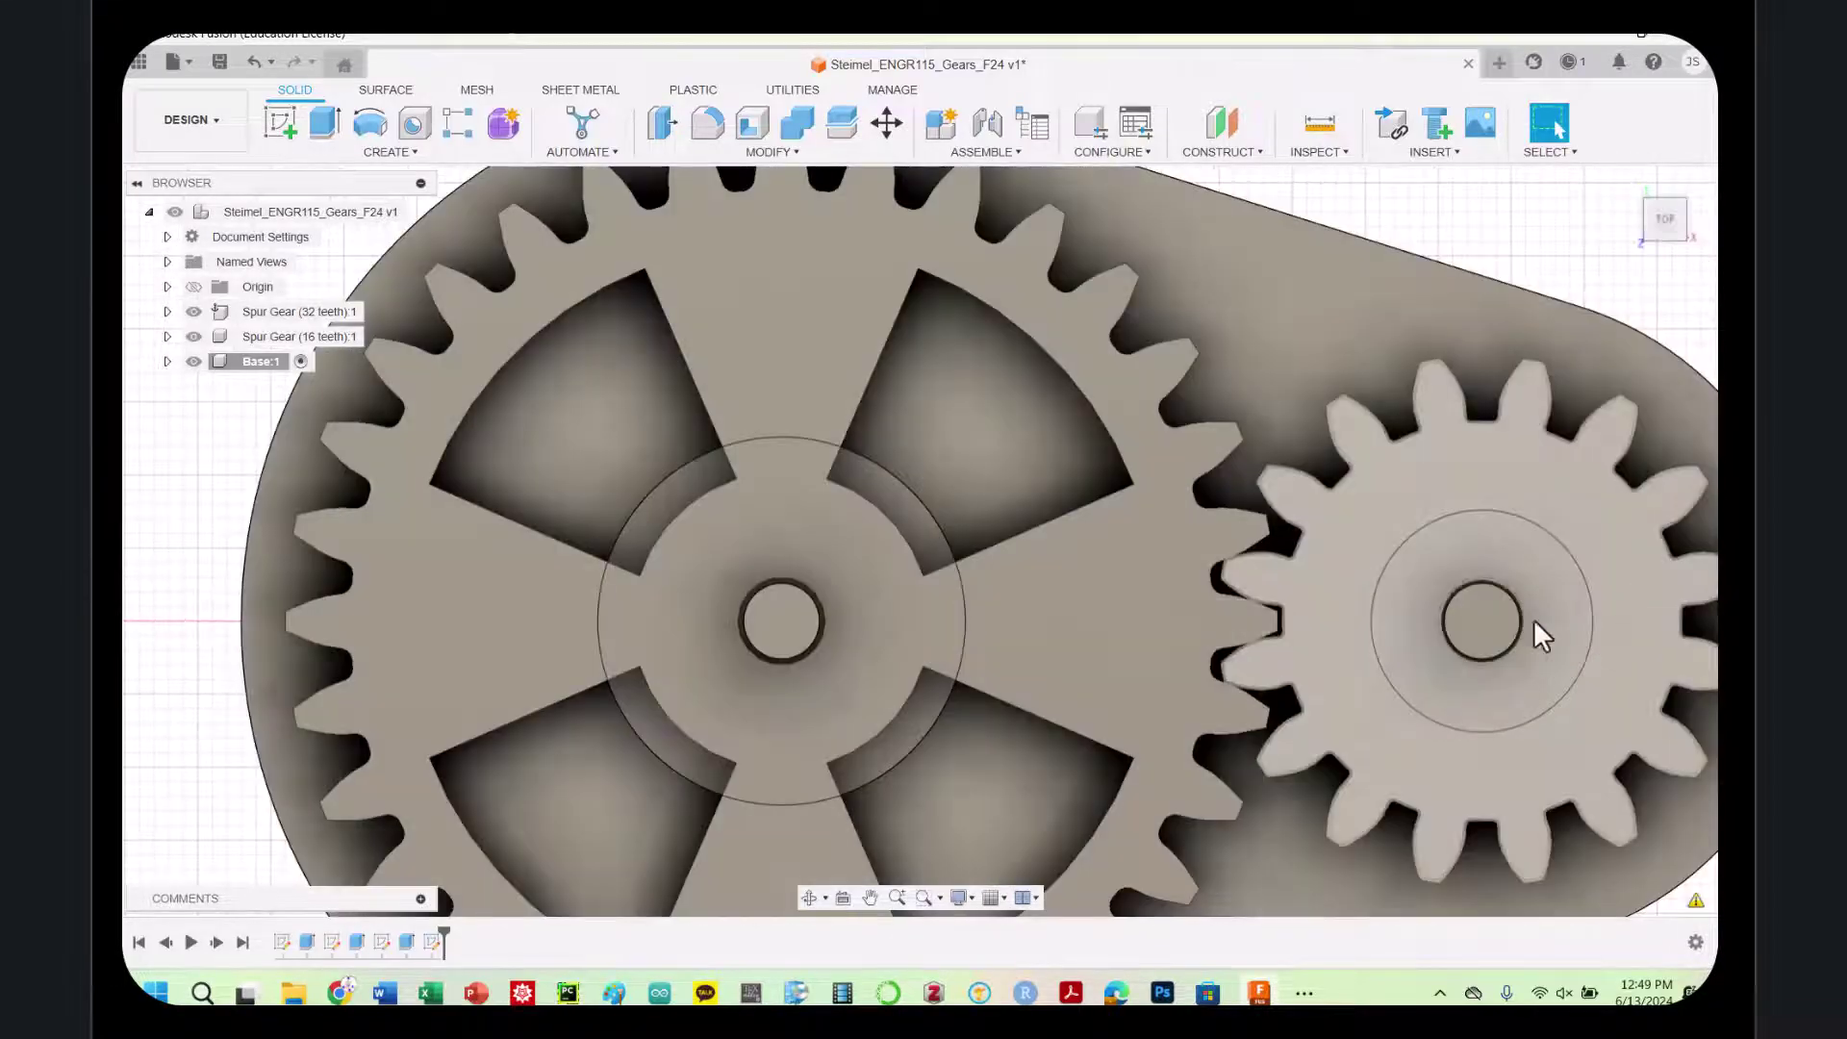
scroll(1510, 478, "up", 1)
scroll(1511, 484, "down", 4)
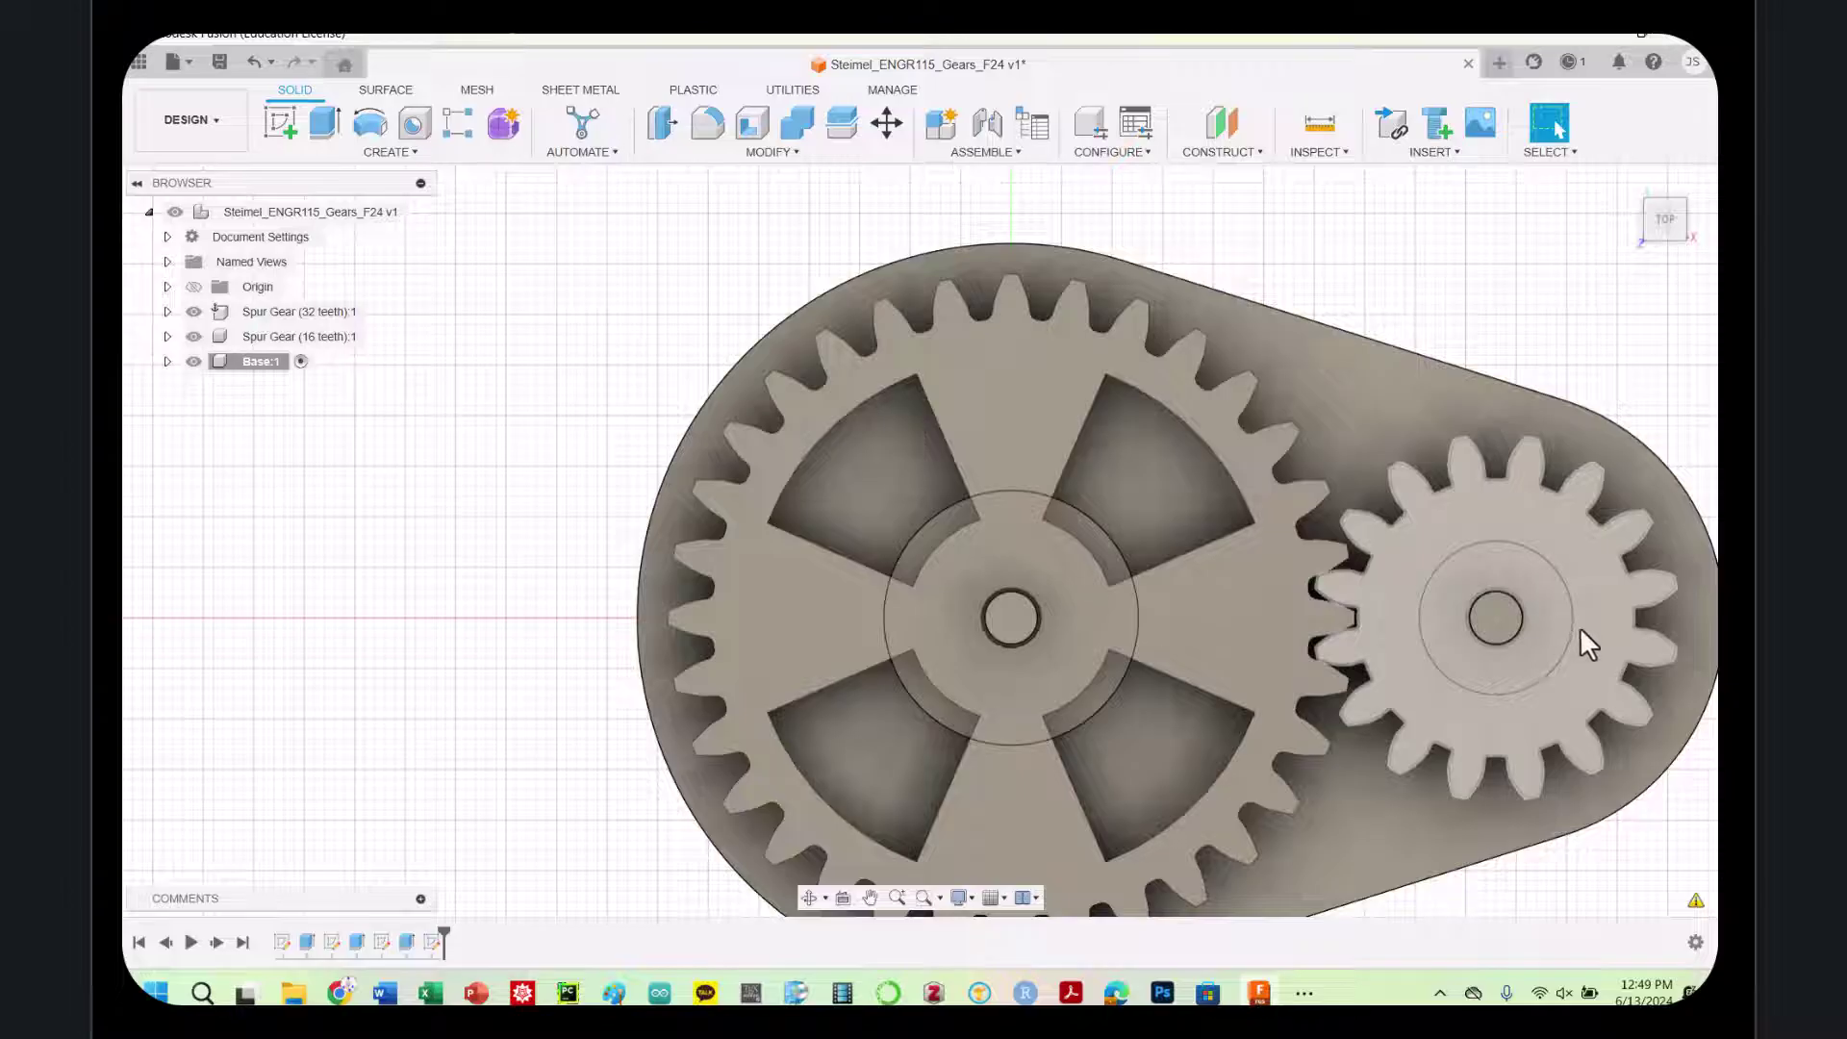
left_click(282, 134)
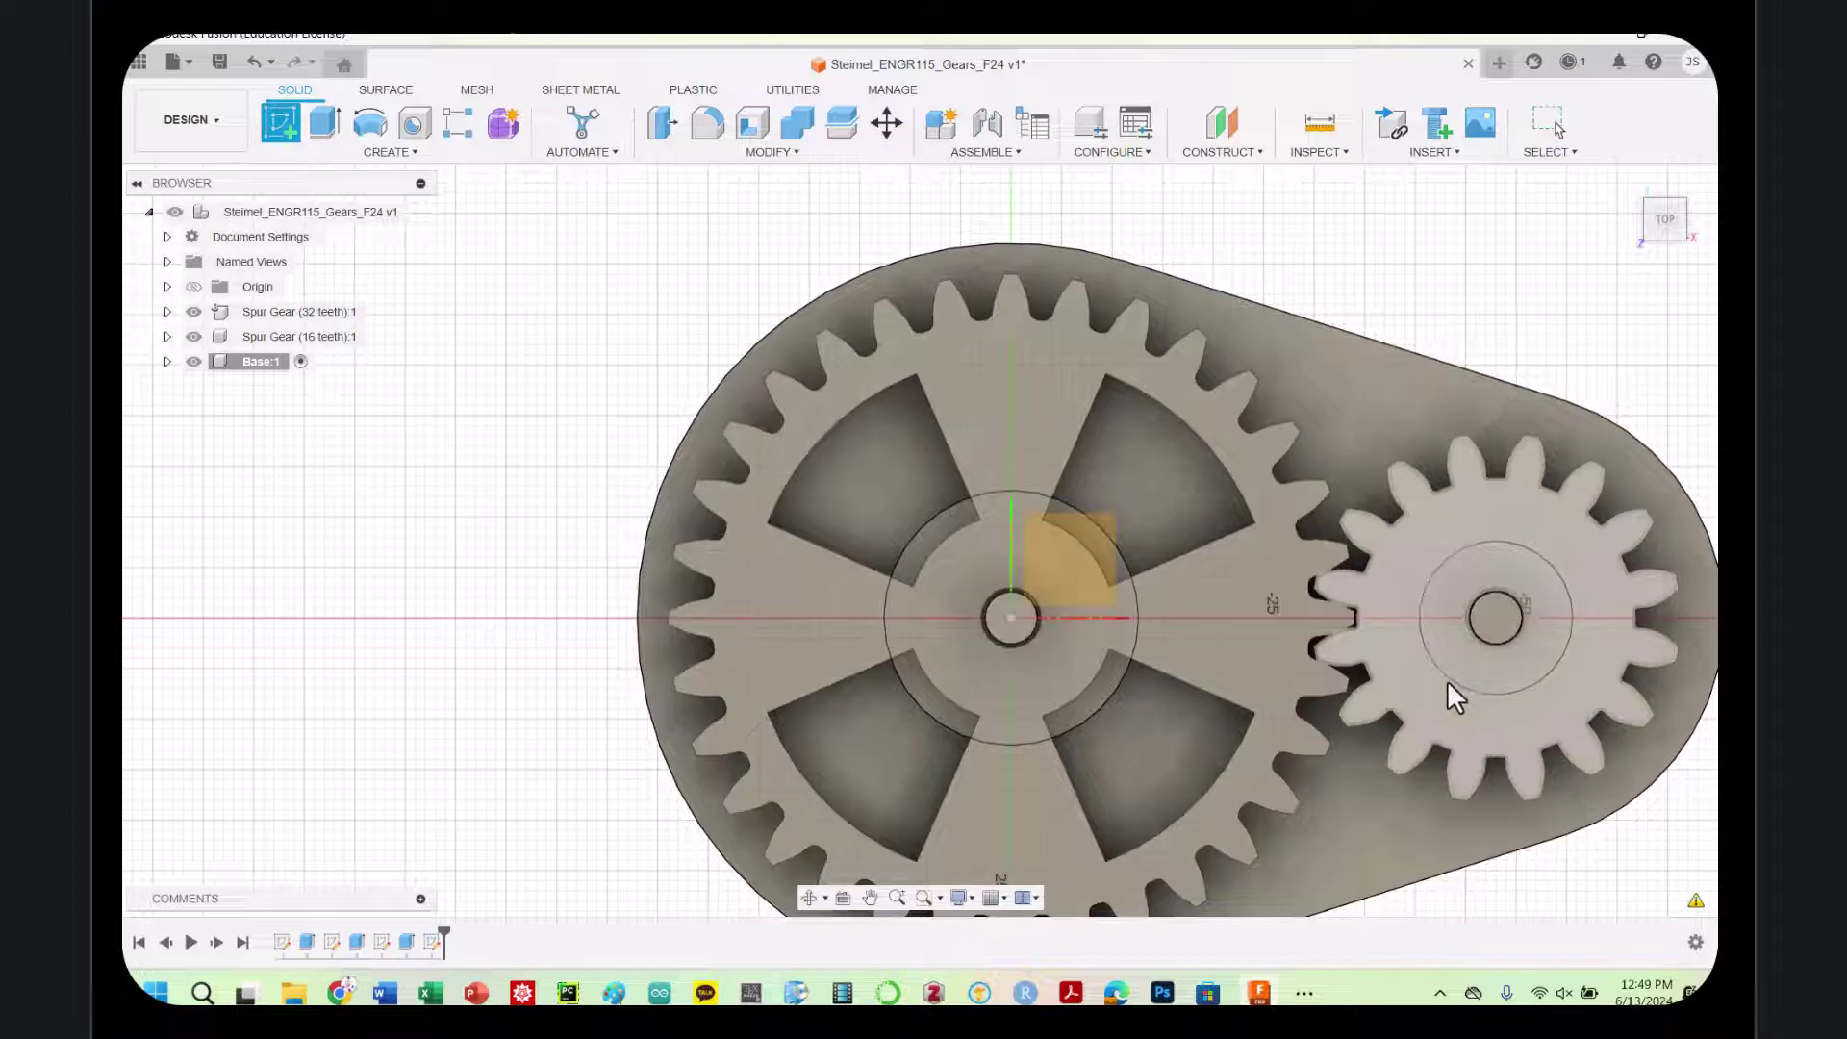
On the small gear's face, draw a text frame and enter the text CPH
left_click(1448, 679)
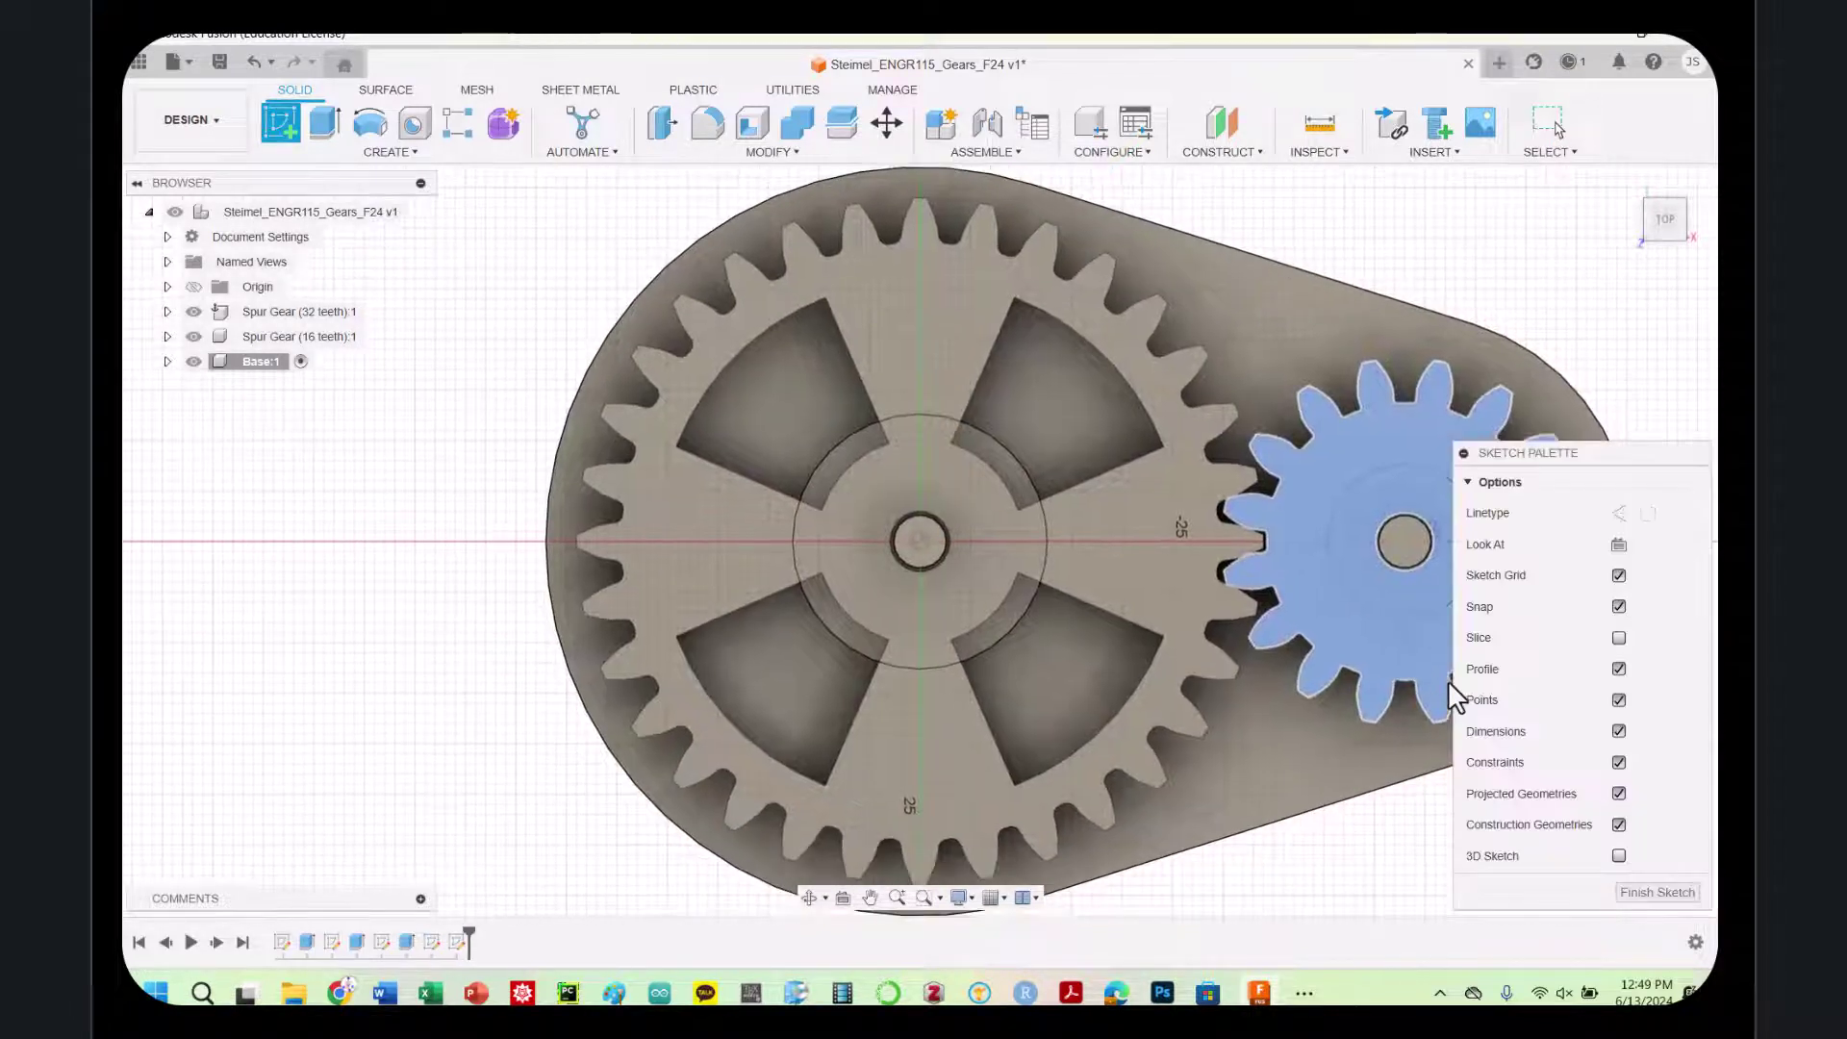
left_click(385, 153)
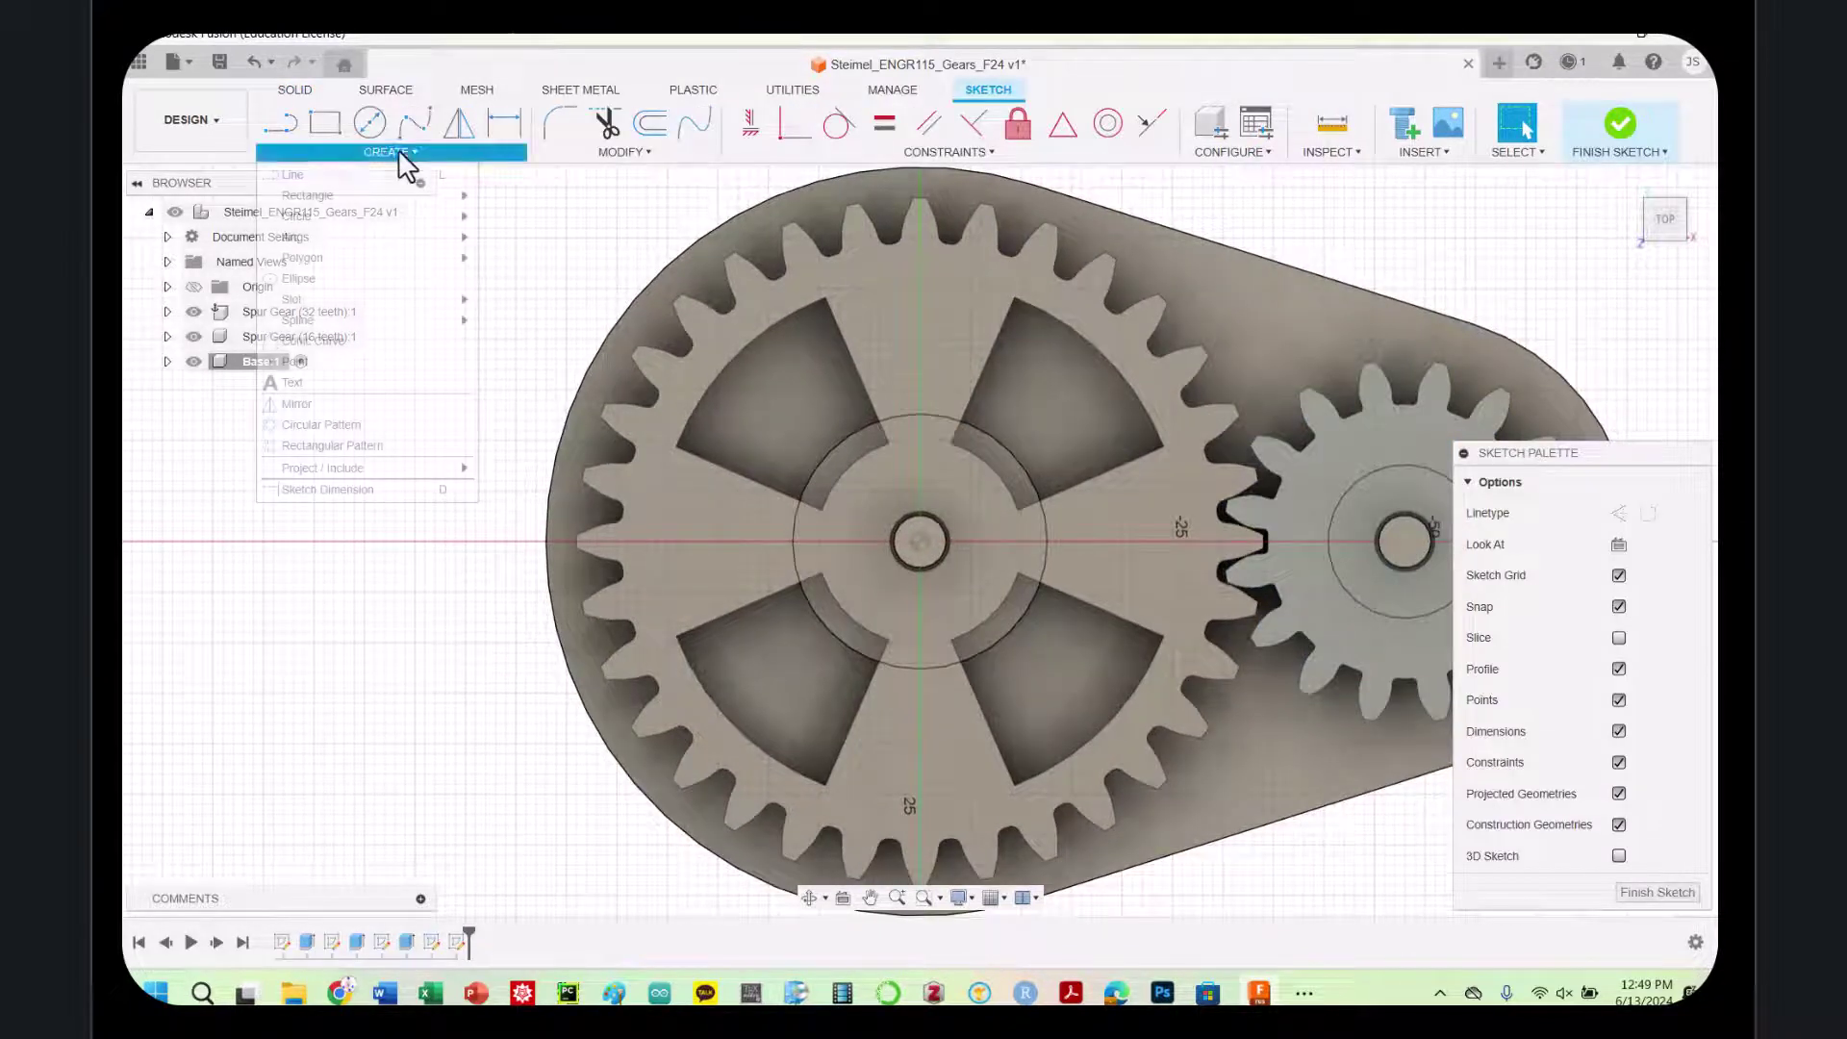
left_click(290, 383)
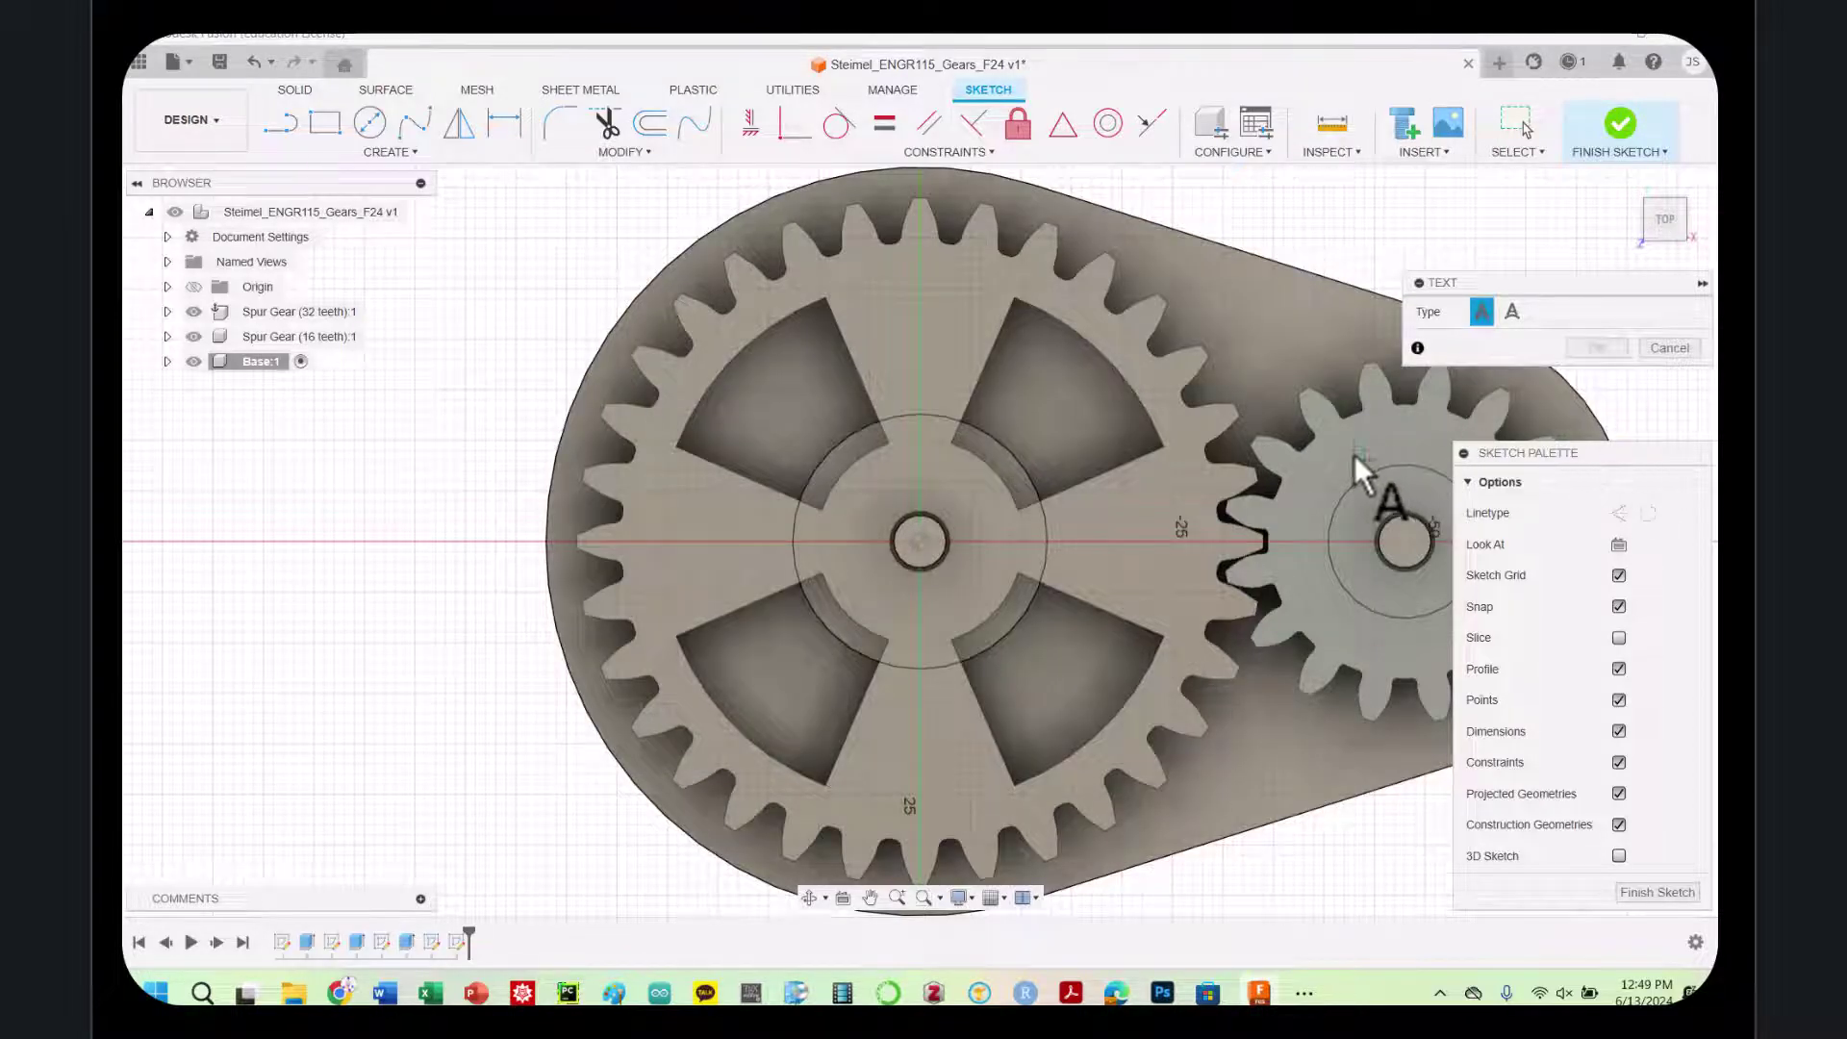
mouse_move(1571, 464)
left_mouse_down()
mouse_move(346, 404)
mouse_move(326, 373)
left_mouse_up()
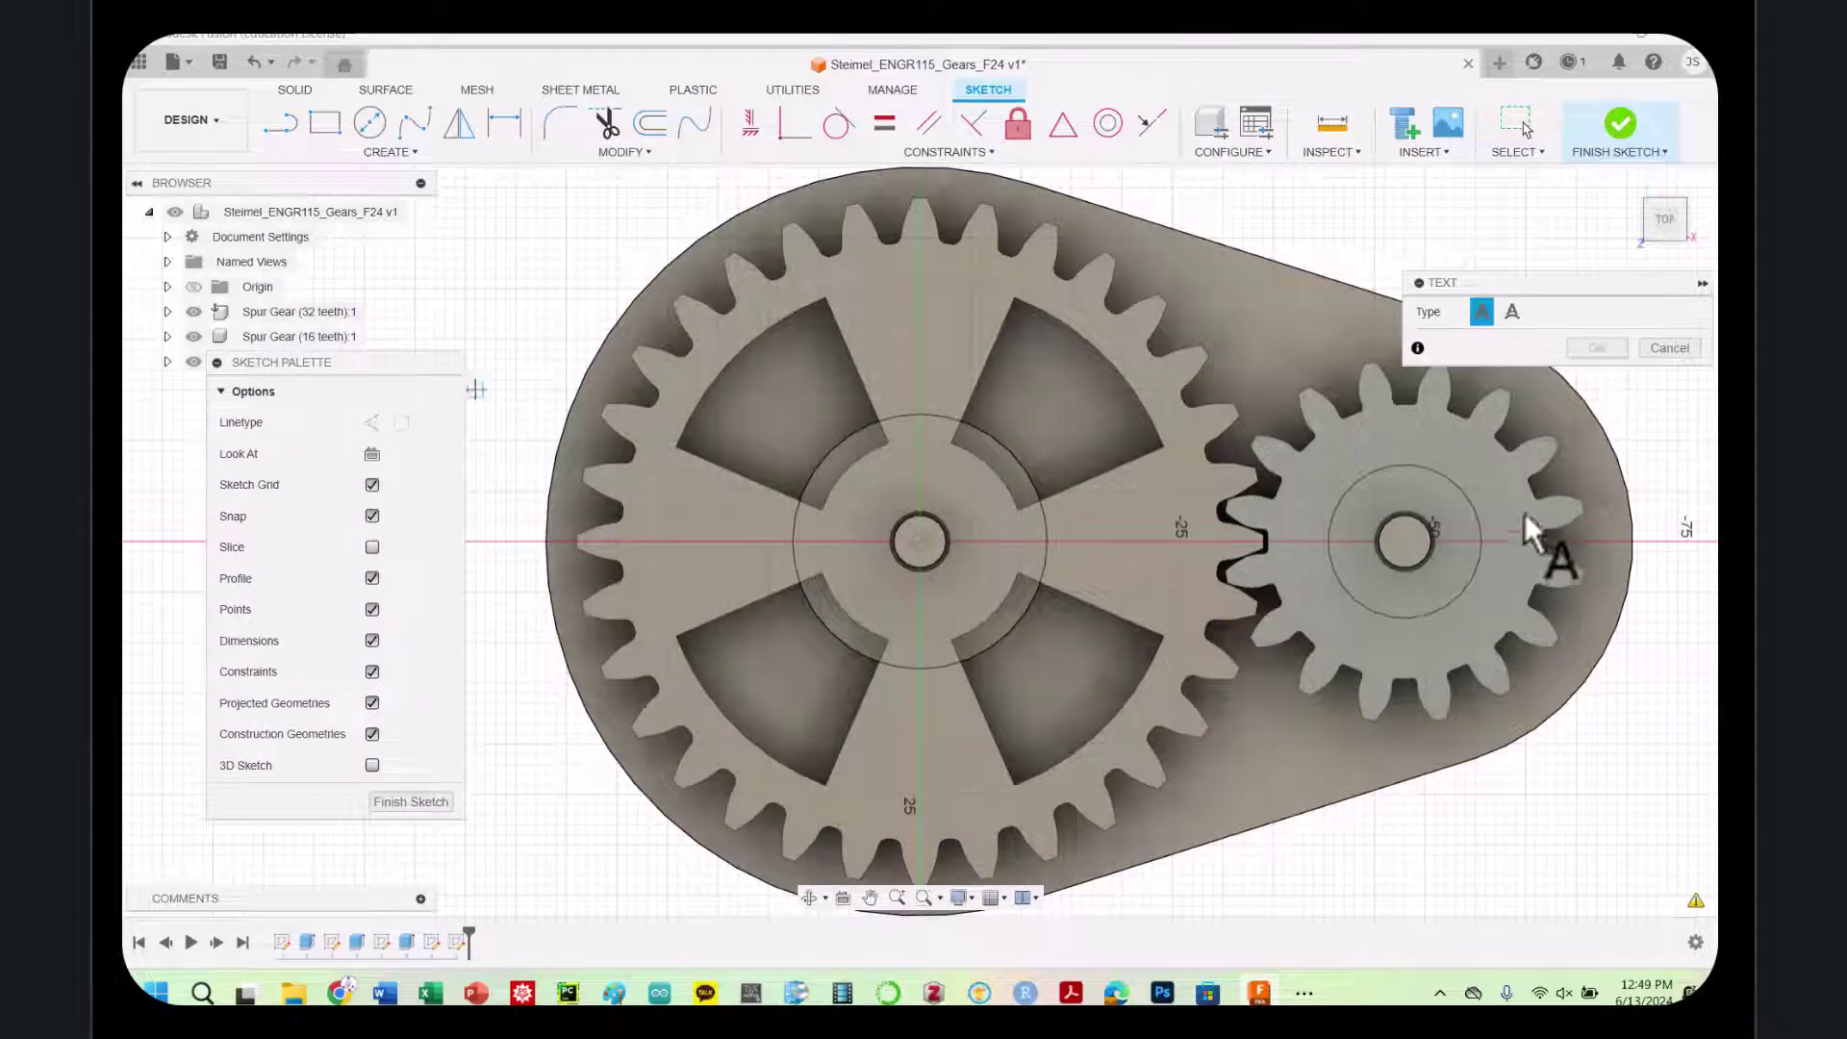
left_click(1322, 445)
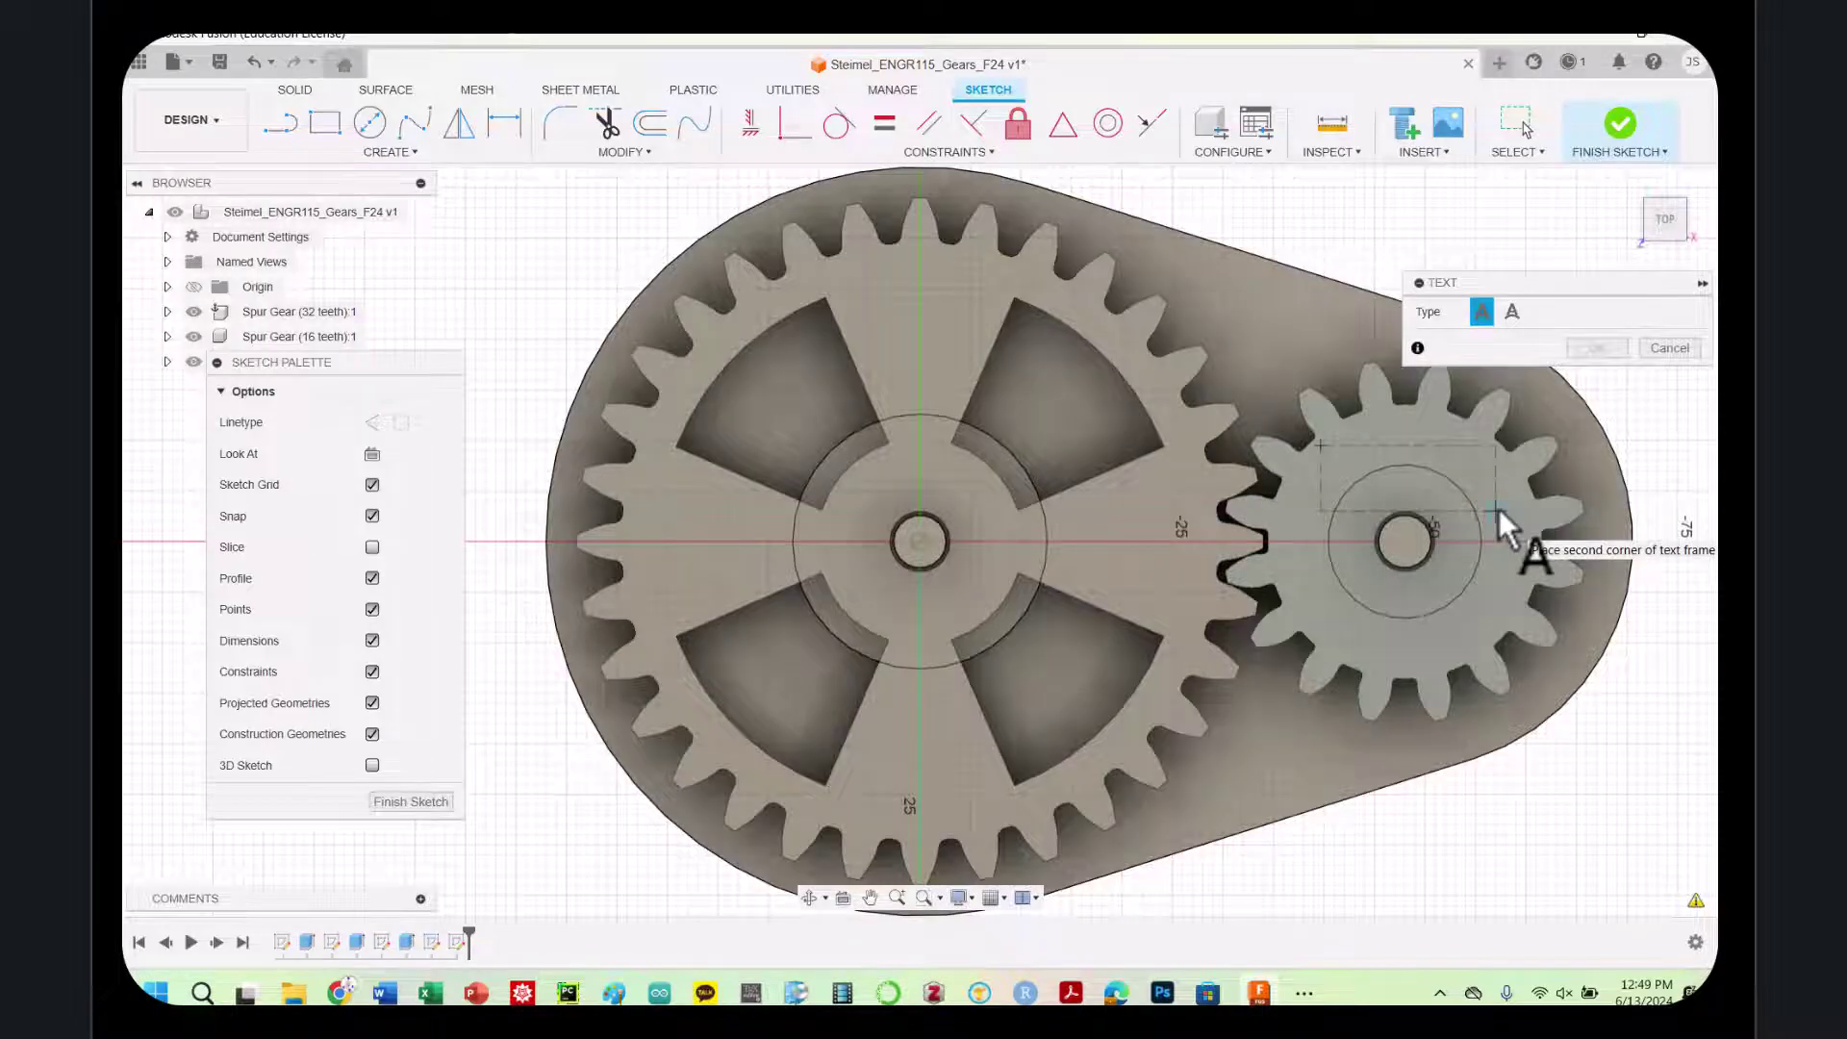
left_click(1499, 510)
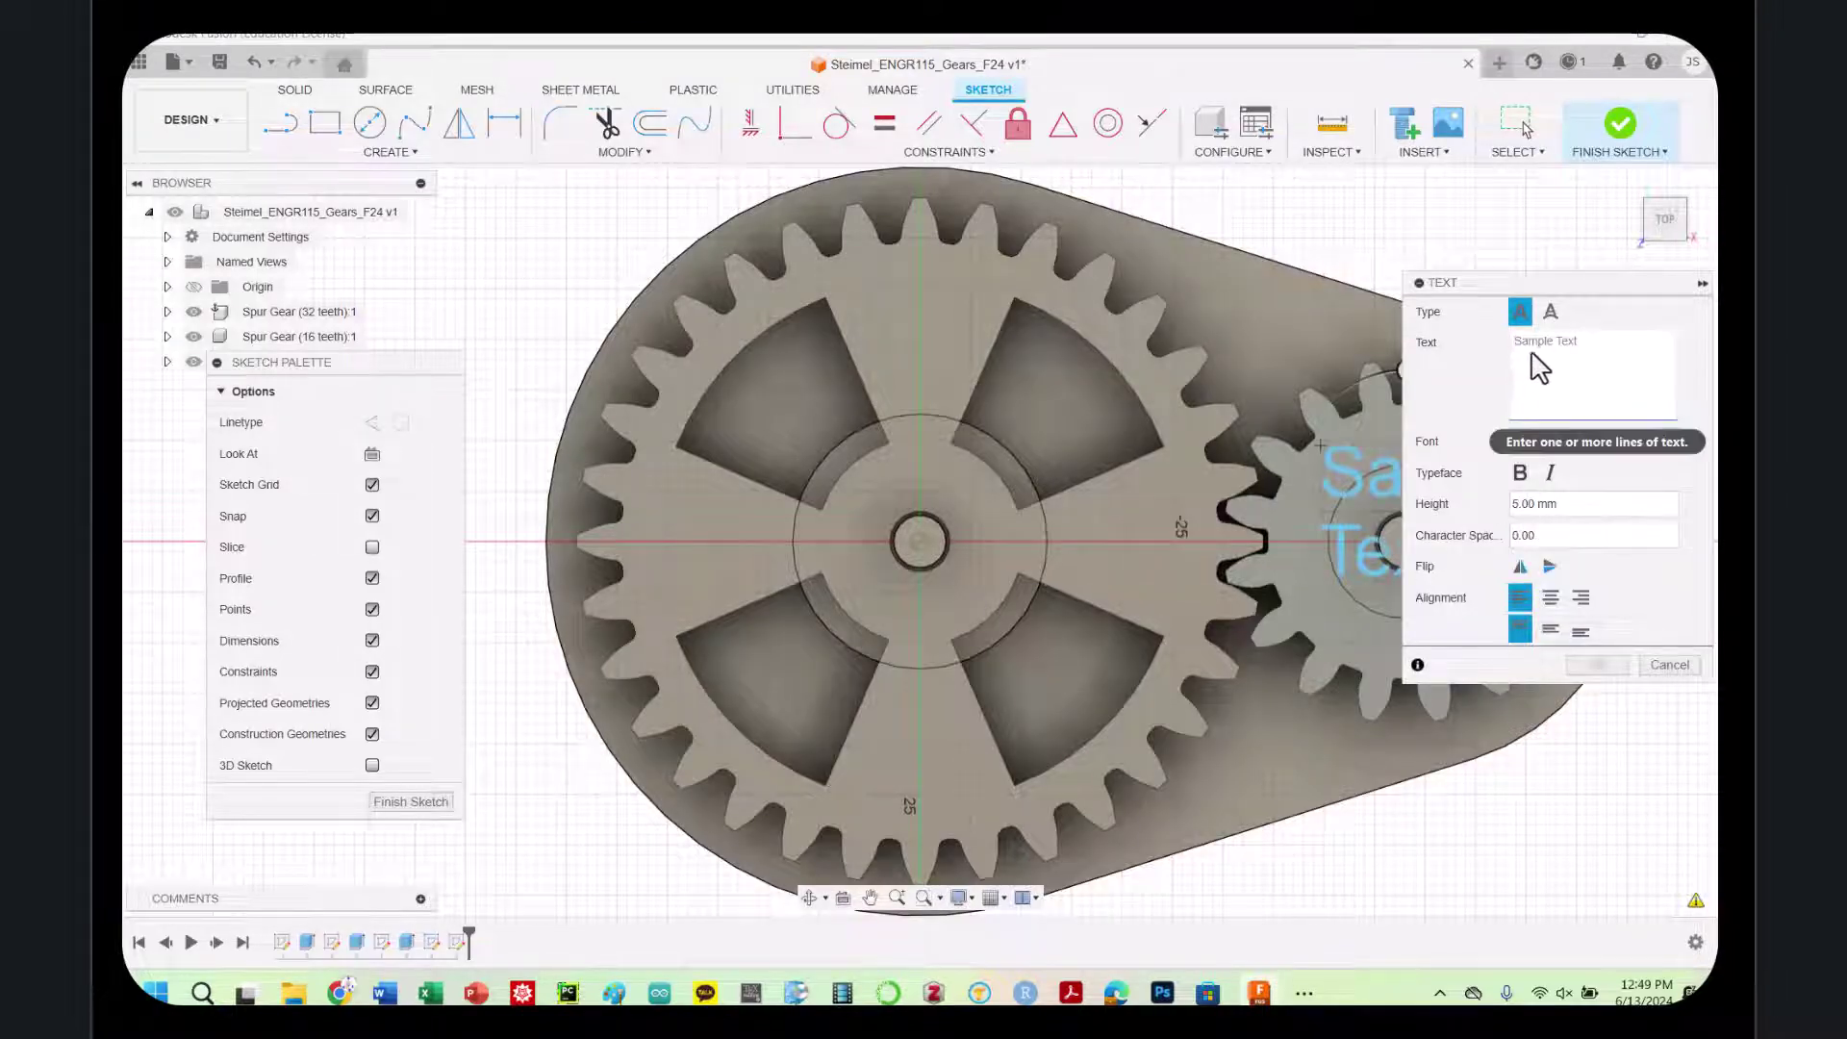
type("CPH")
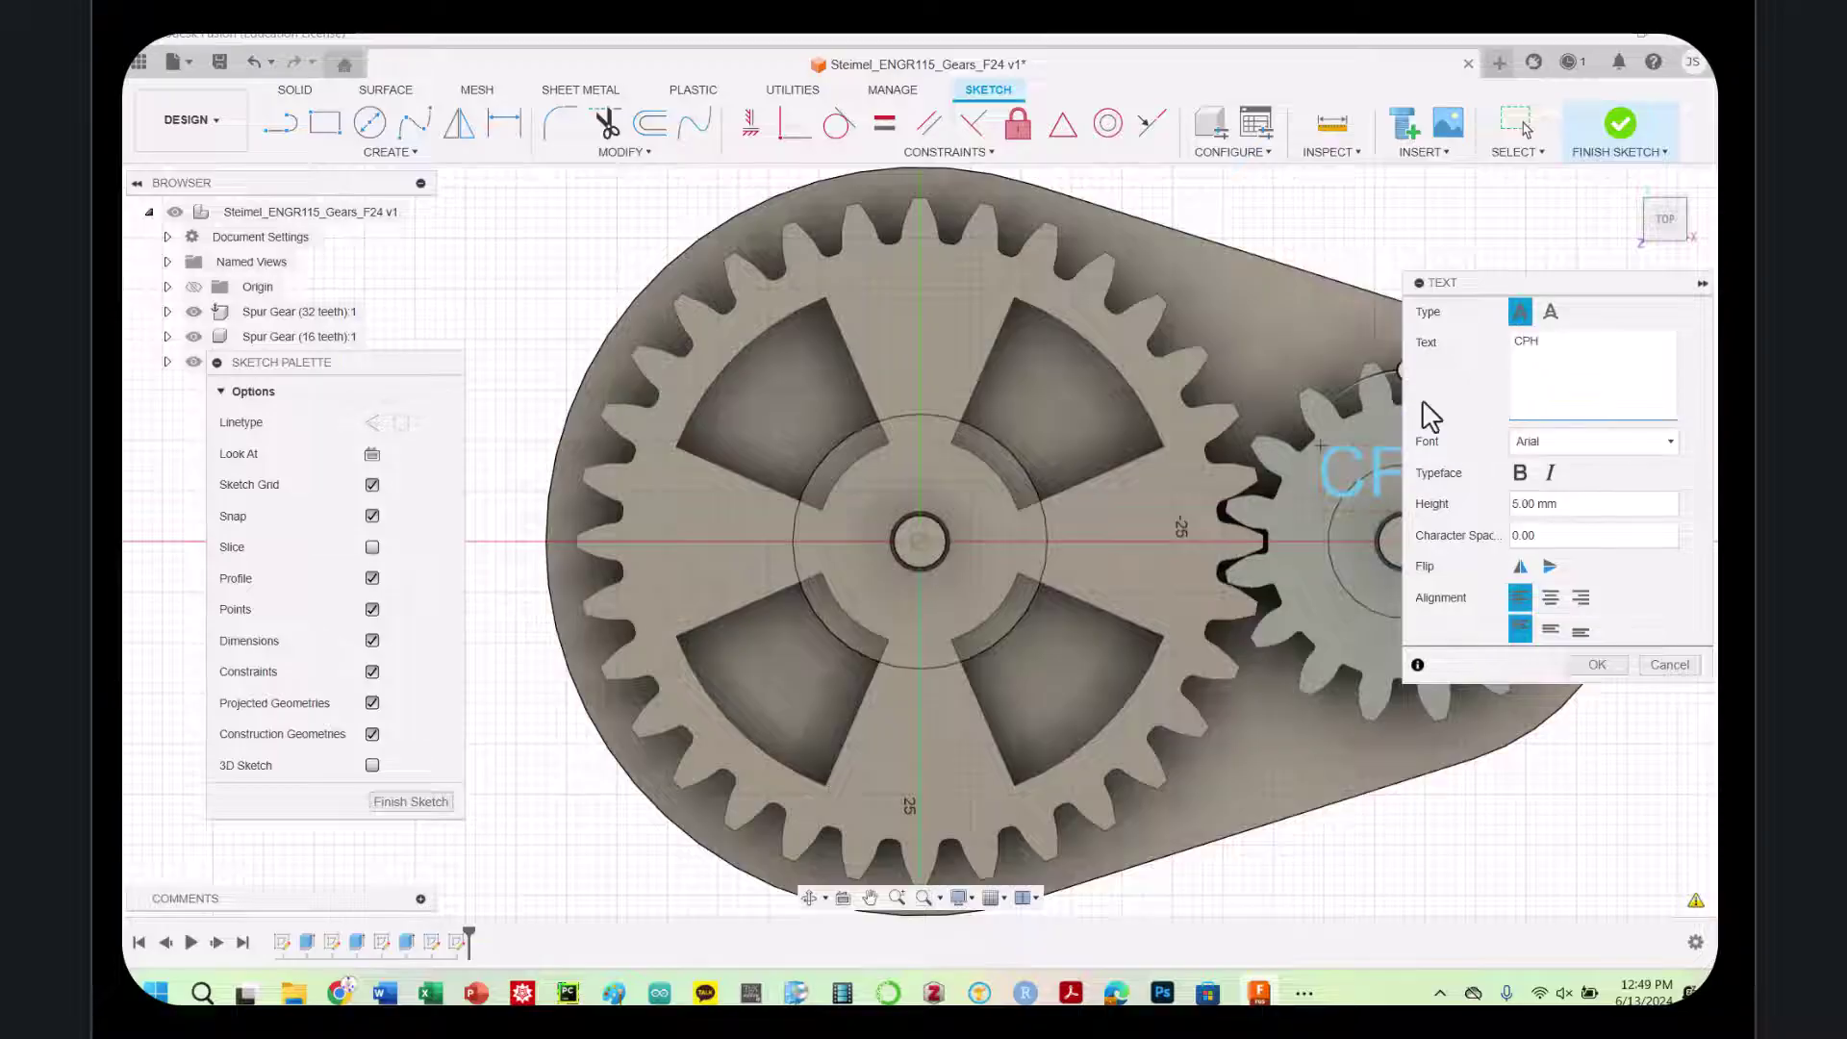
Format the CPH text as bold Arial, centre-aligned, and confirm it
left_click_drag(1528, 279, 804, 276)
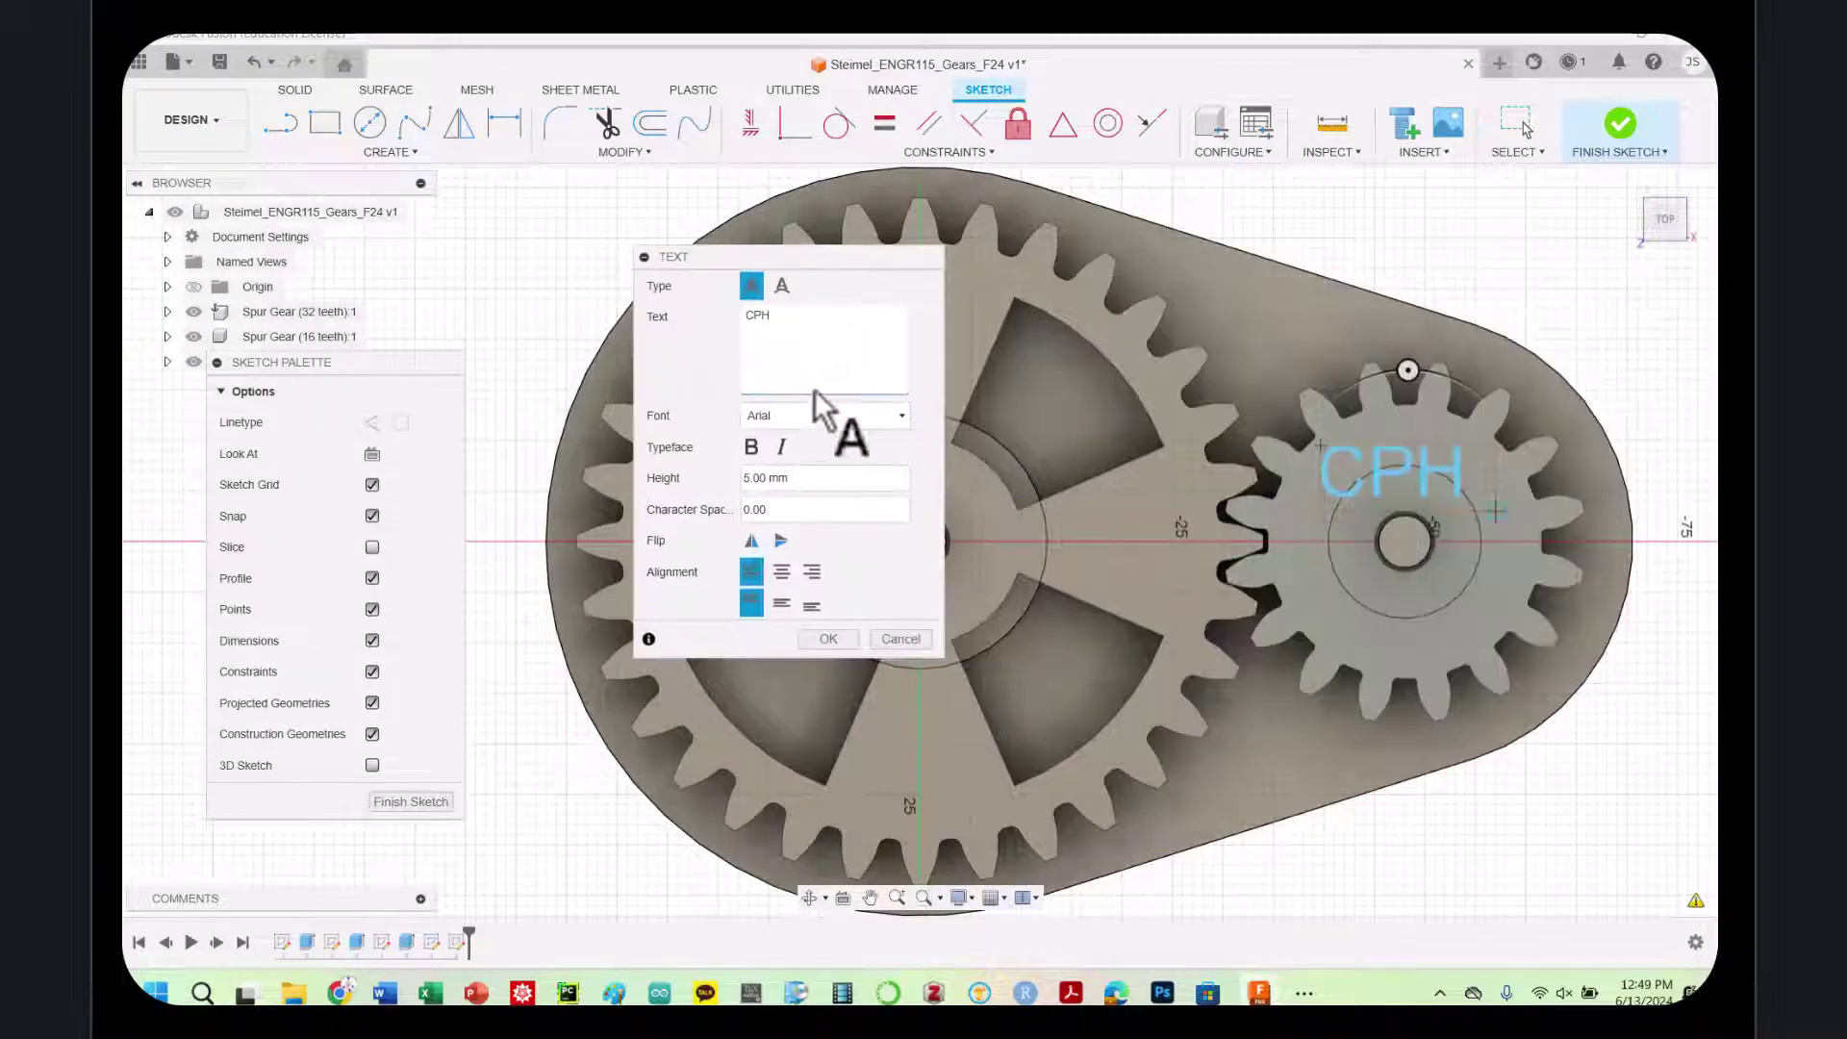
left_click(751, 449)
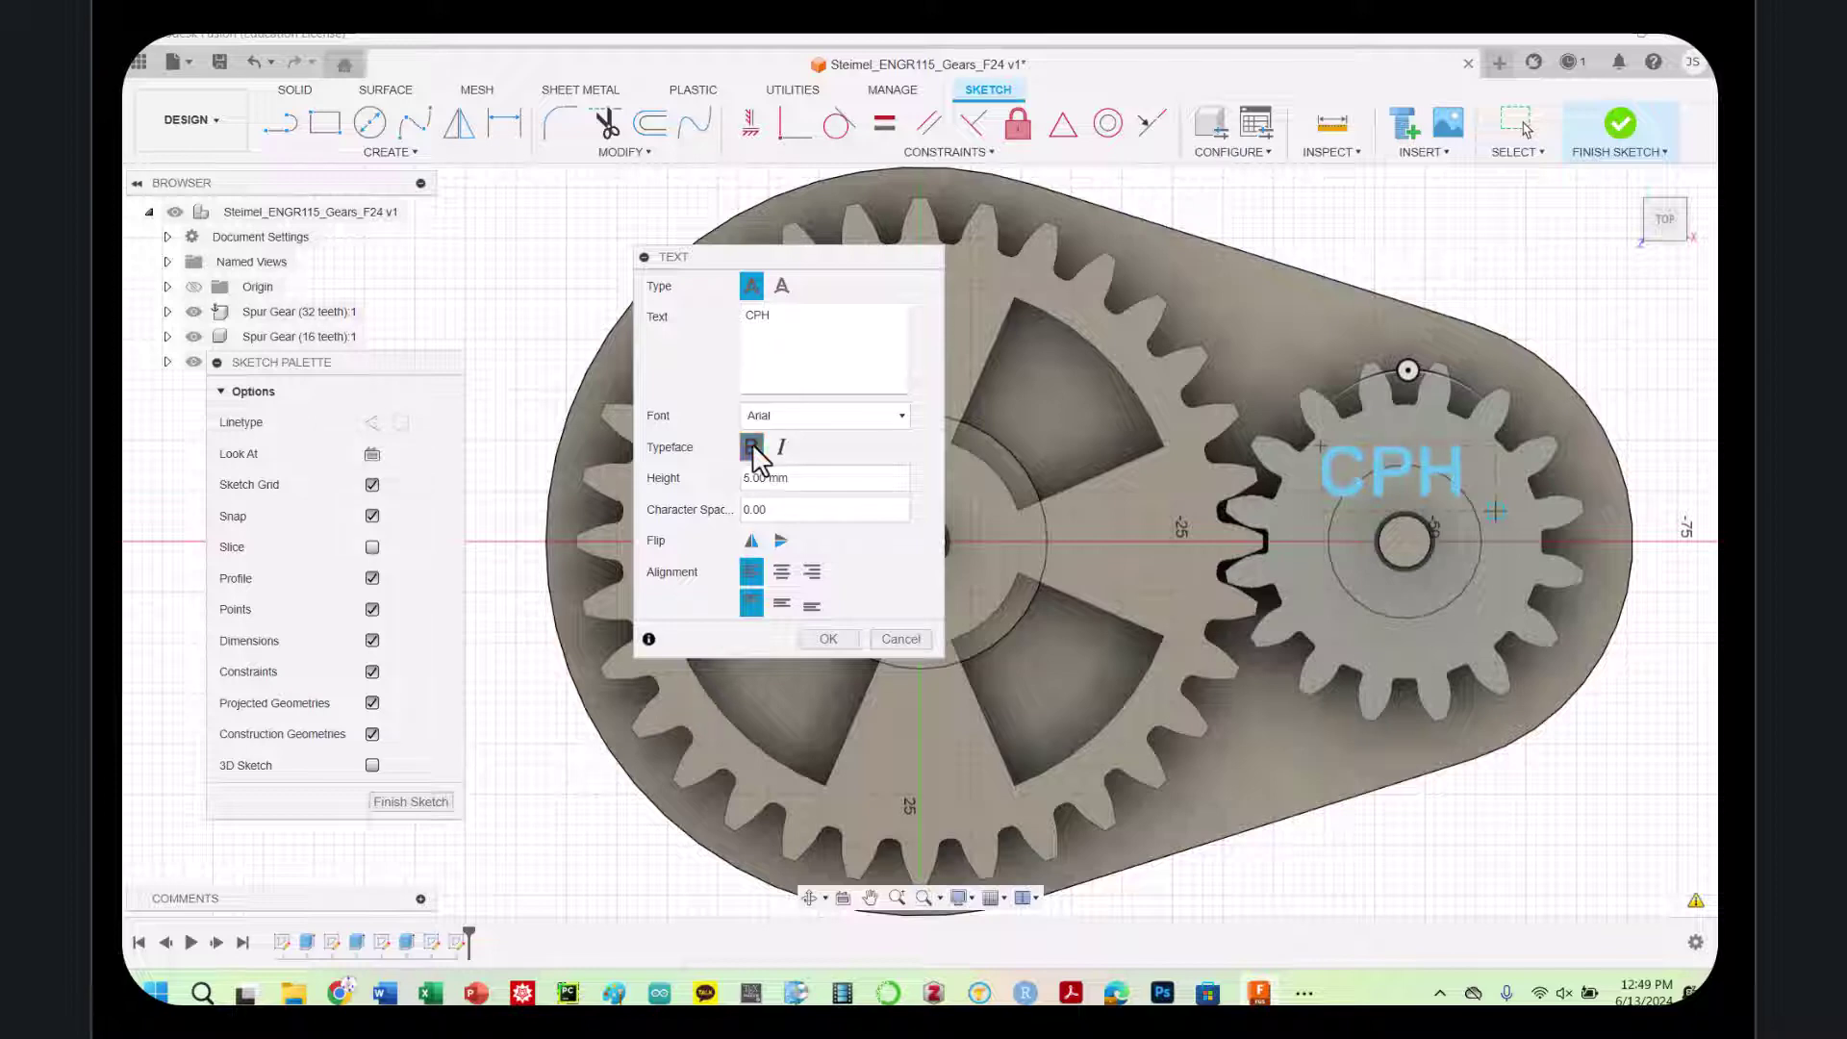
left_click(754, 448)
left_click(803, 419)
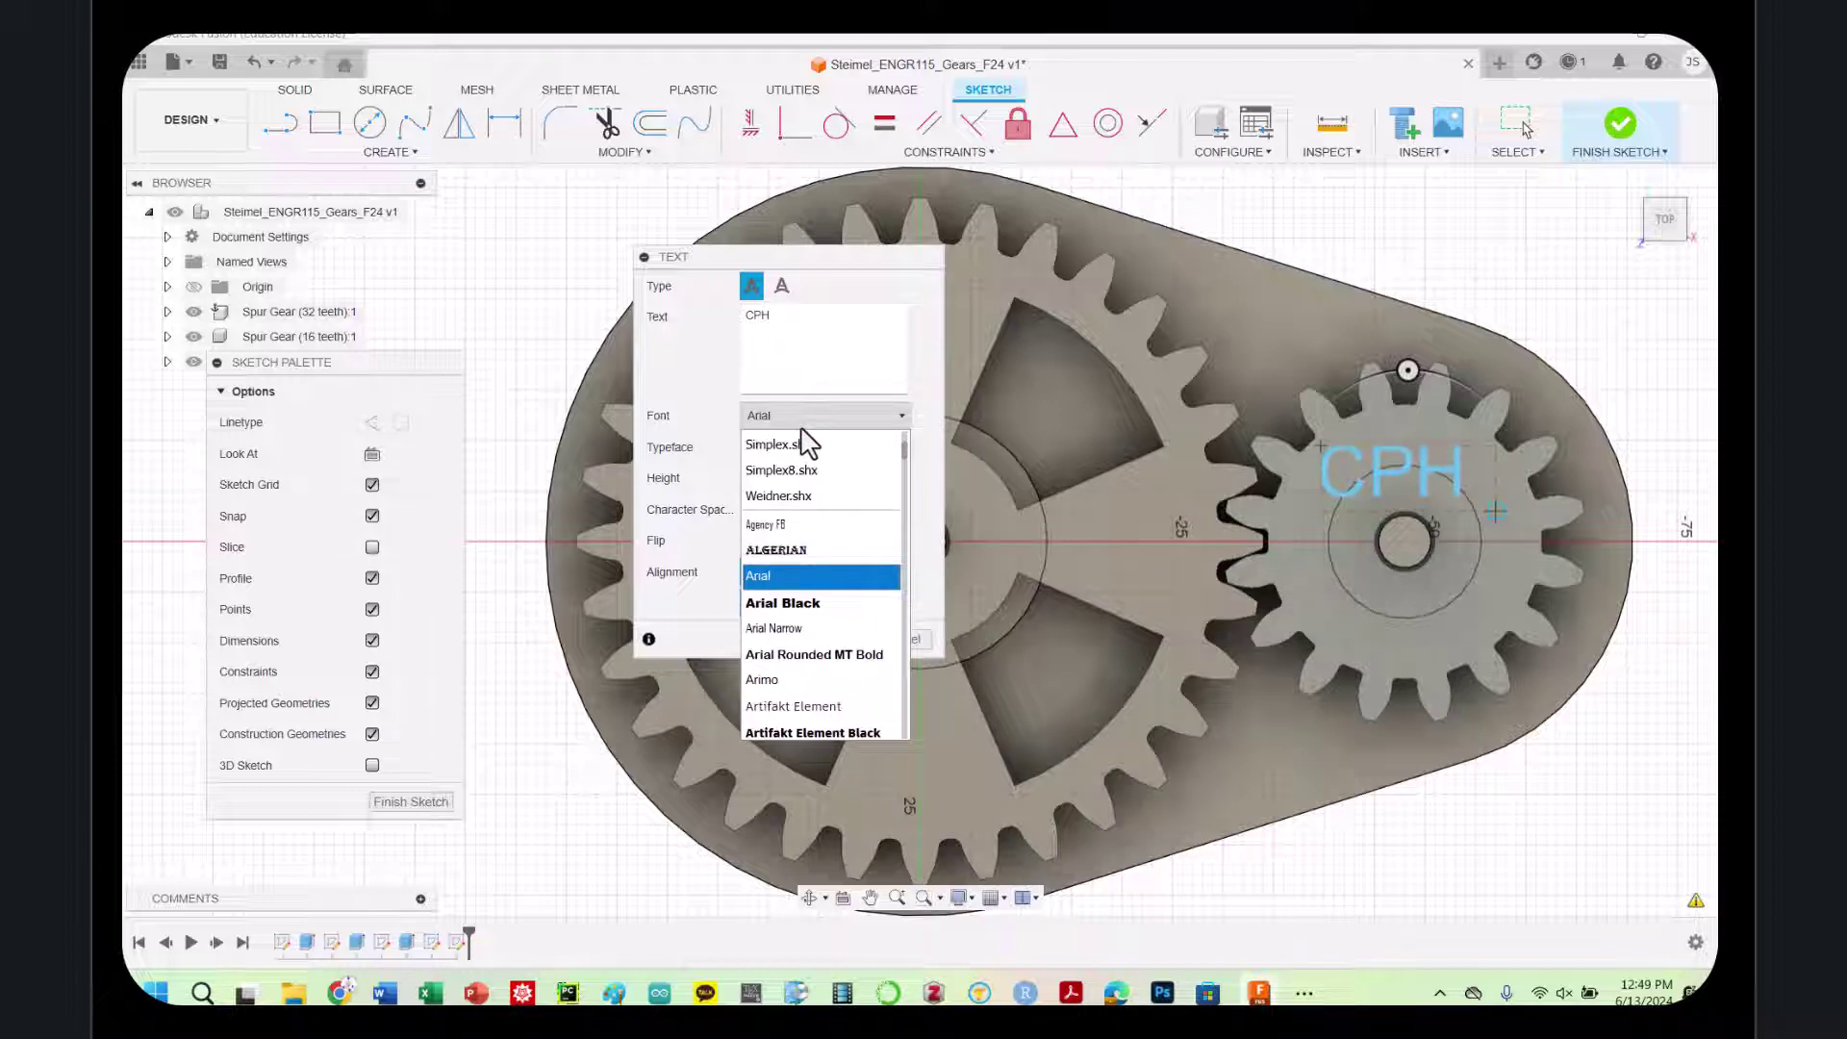
left_click(802, 428)
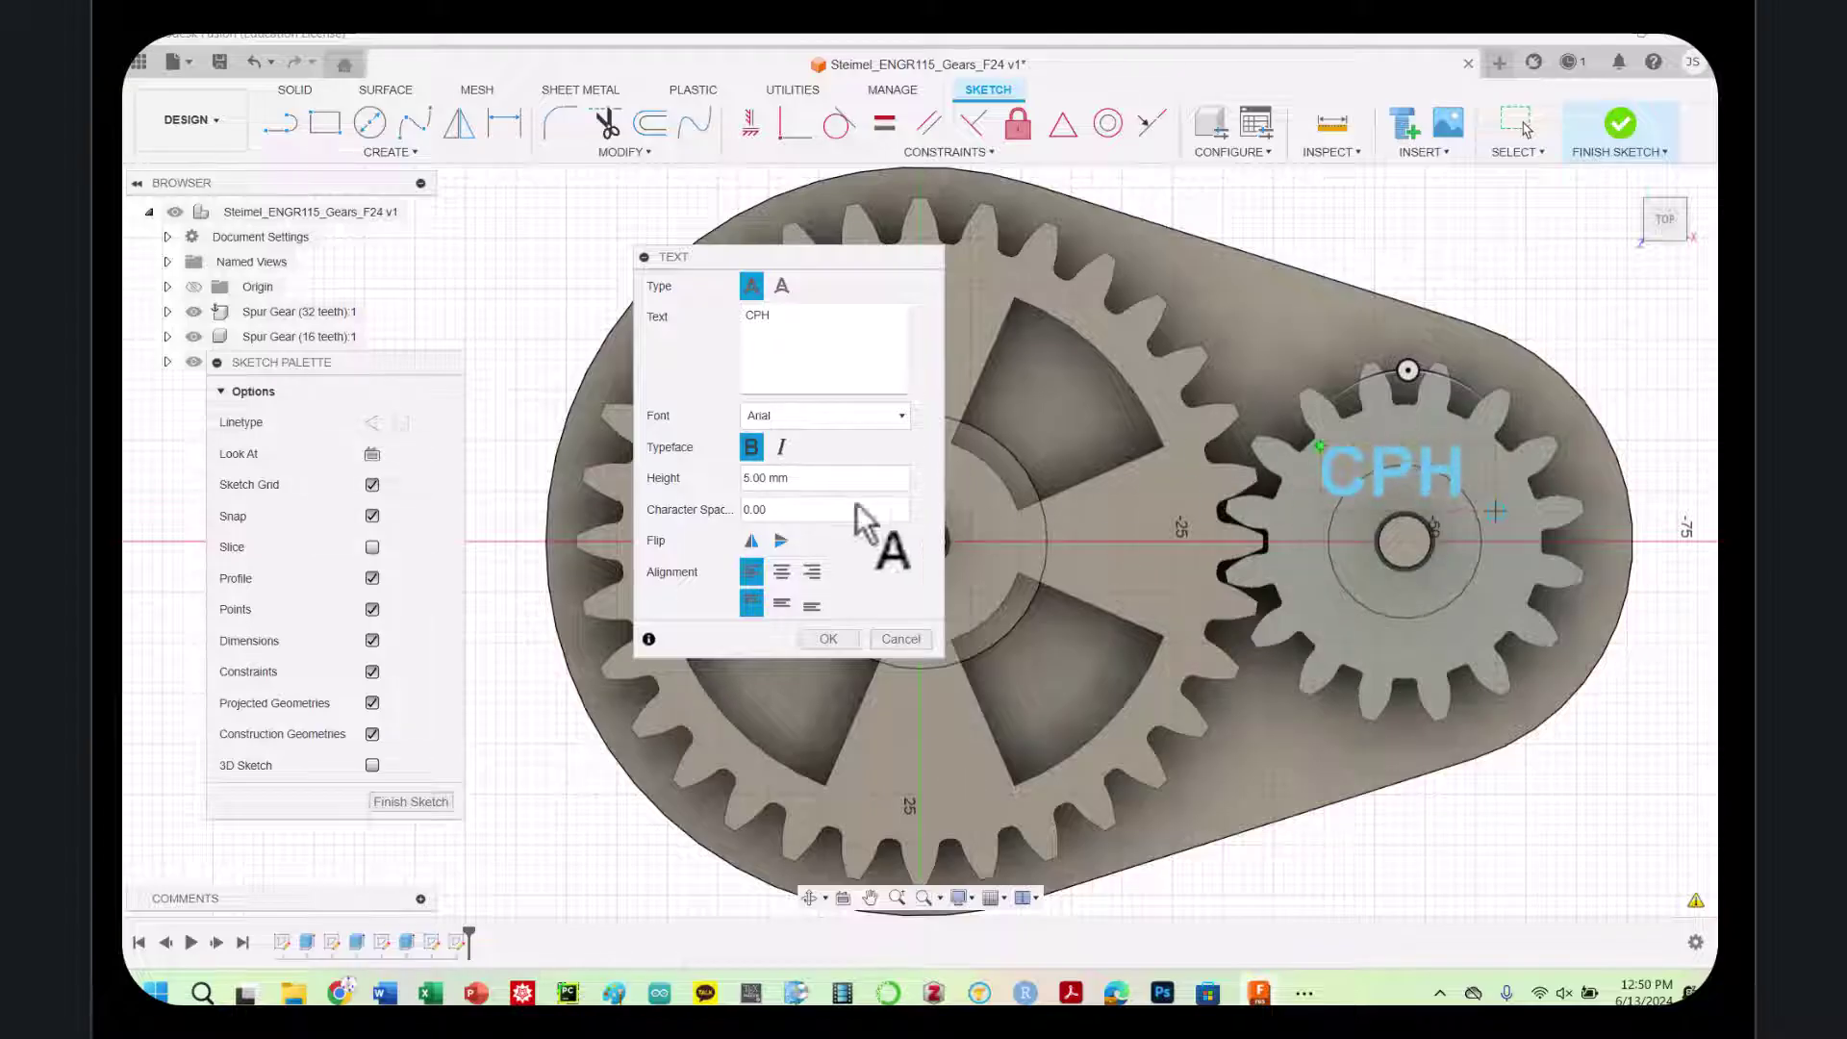
left_click(782, 575)
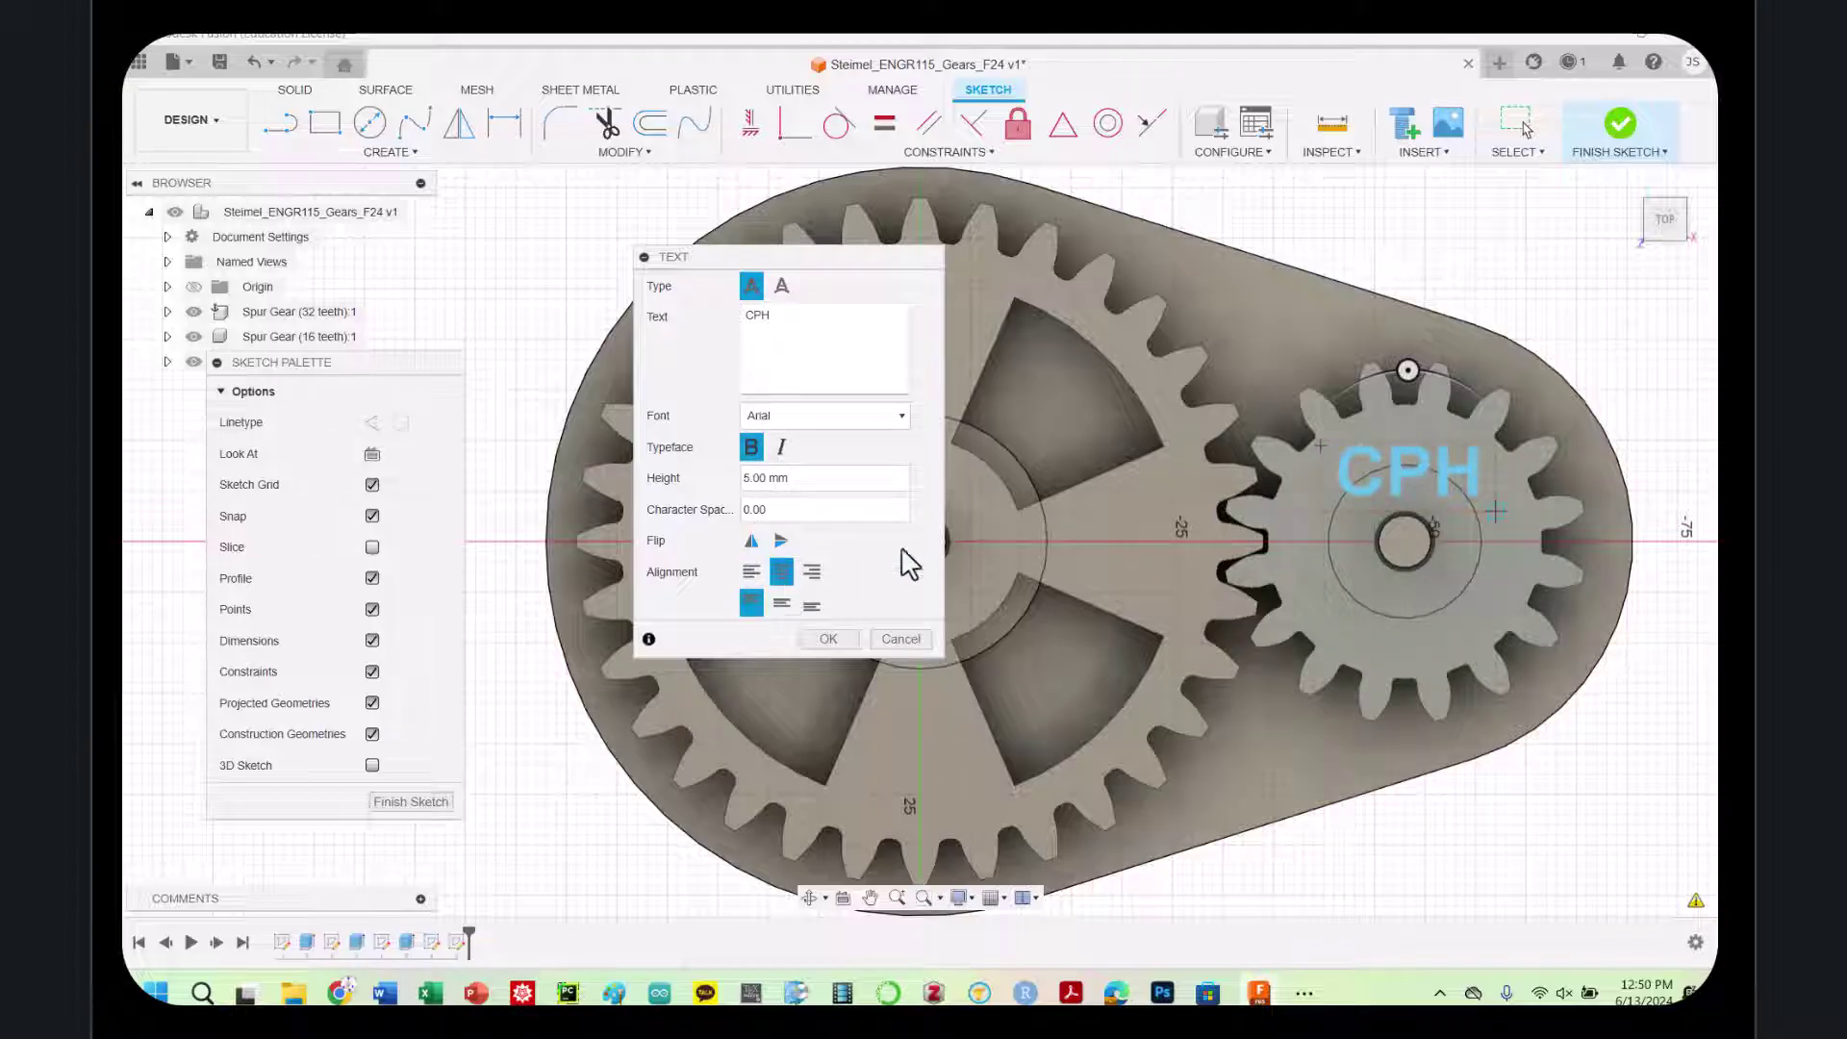
left_click(811, 634)
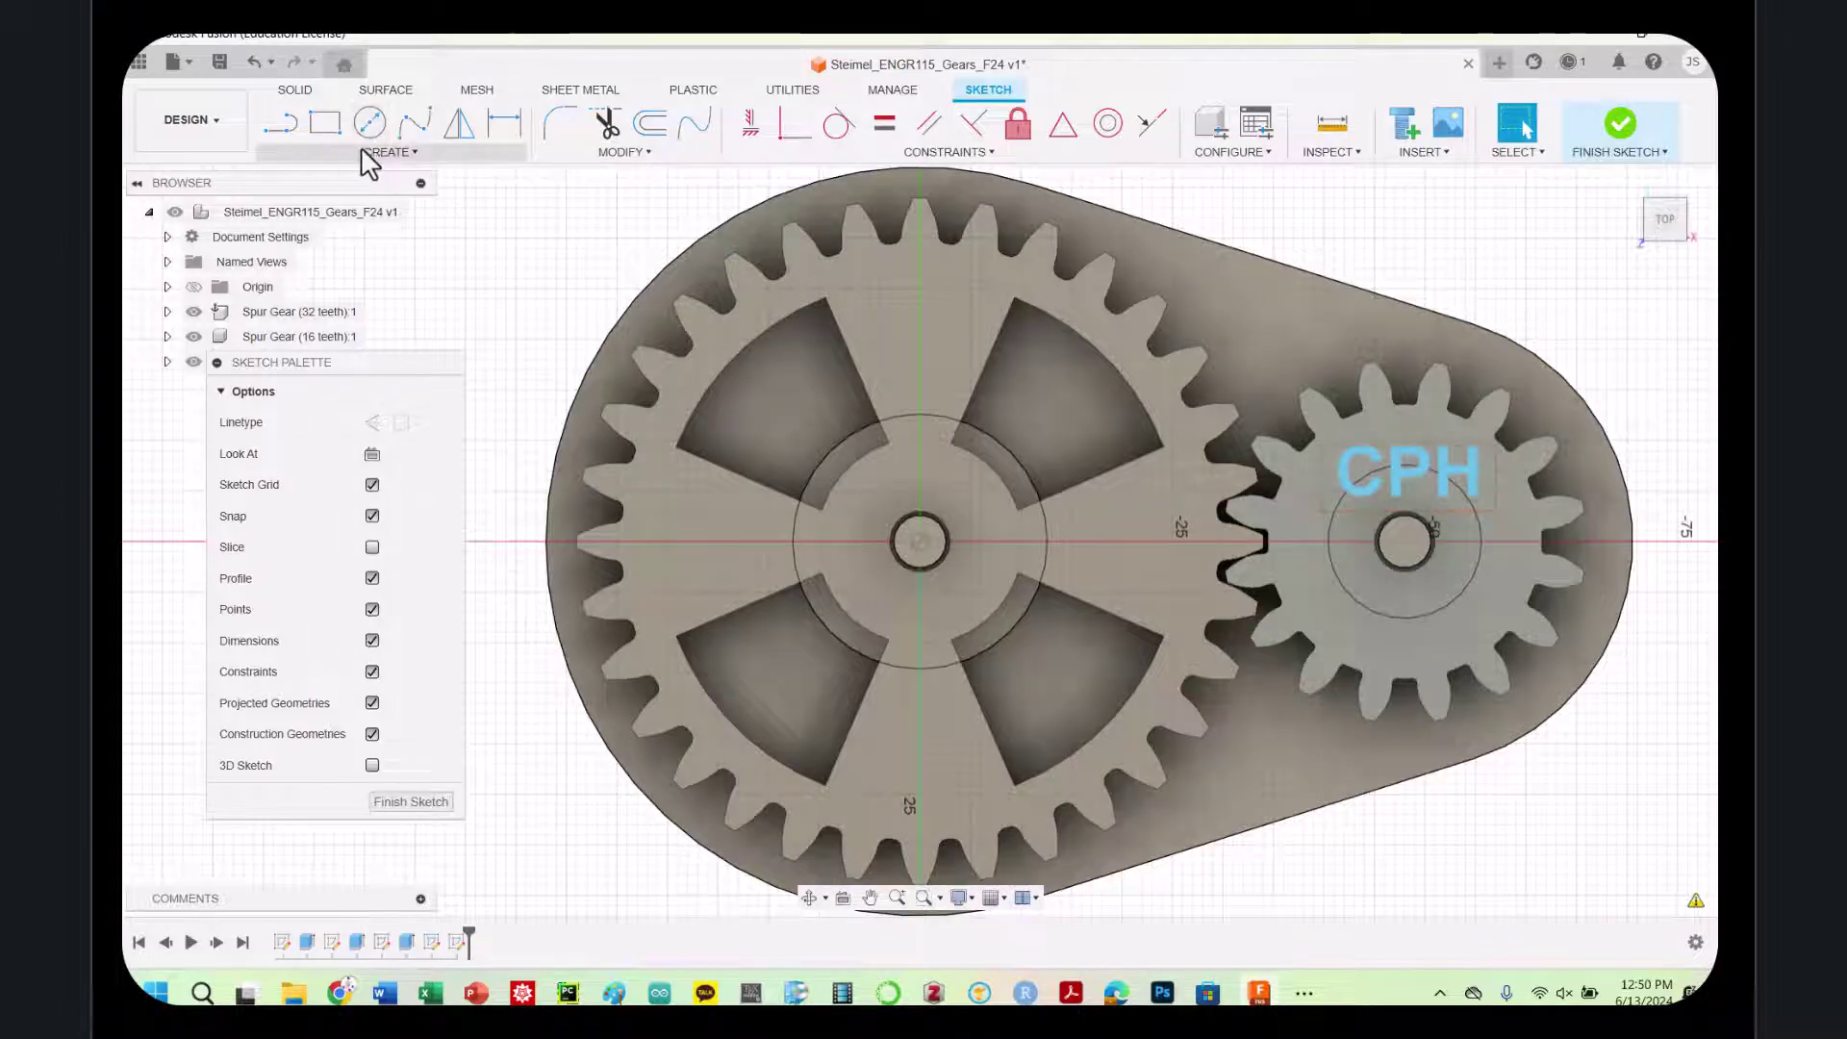
Add a second text, JPS, below CPH on the small gear
left_click(366, 152)
left_click(298, 385)
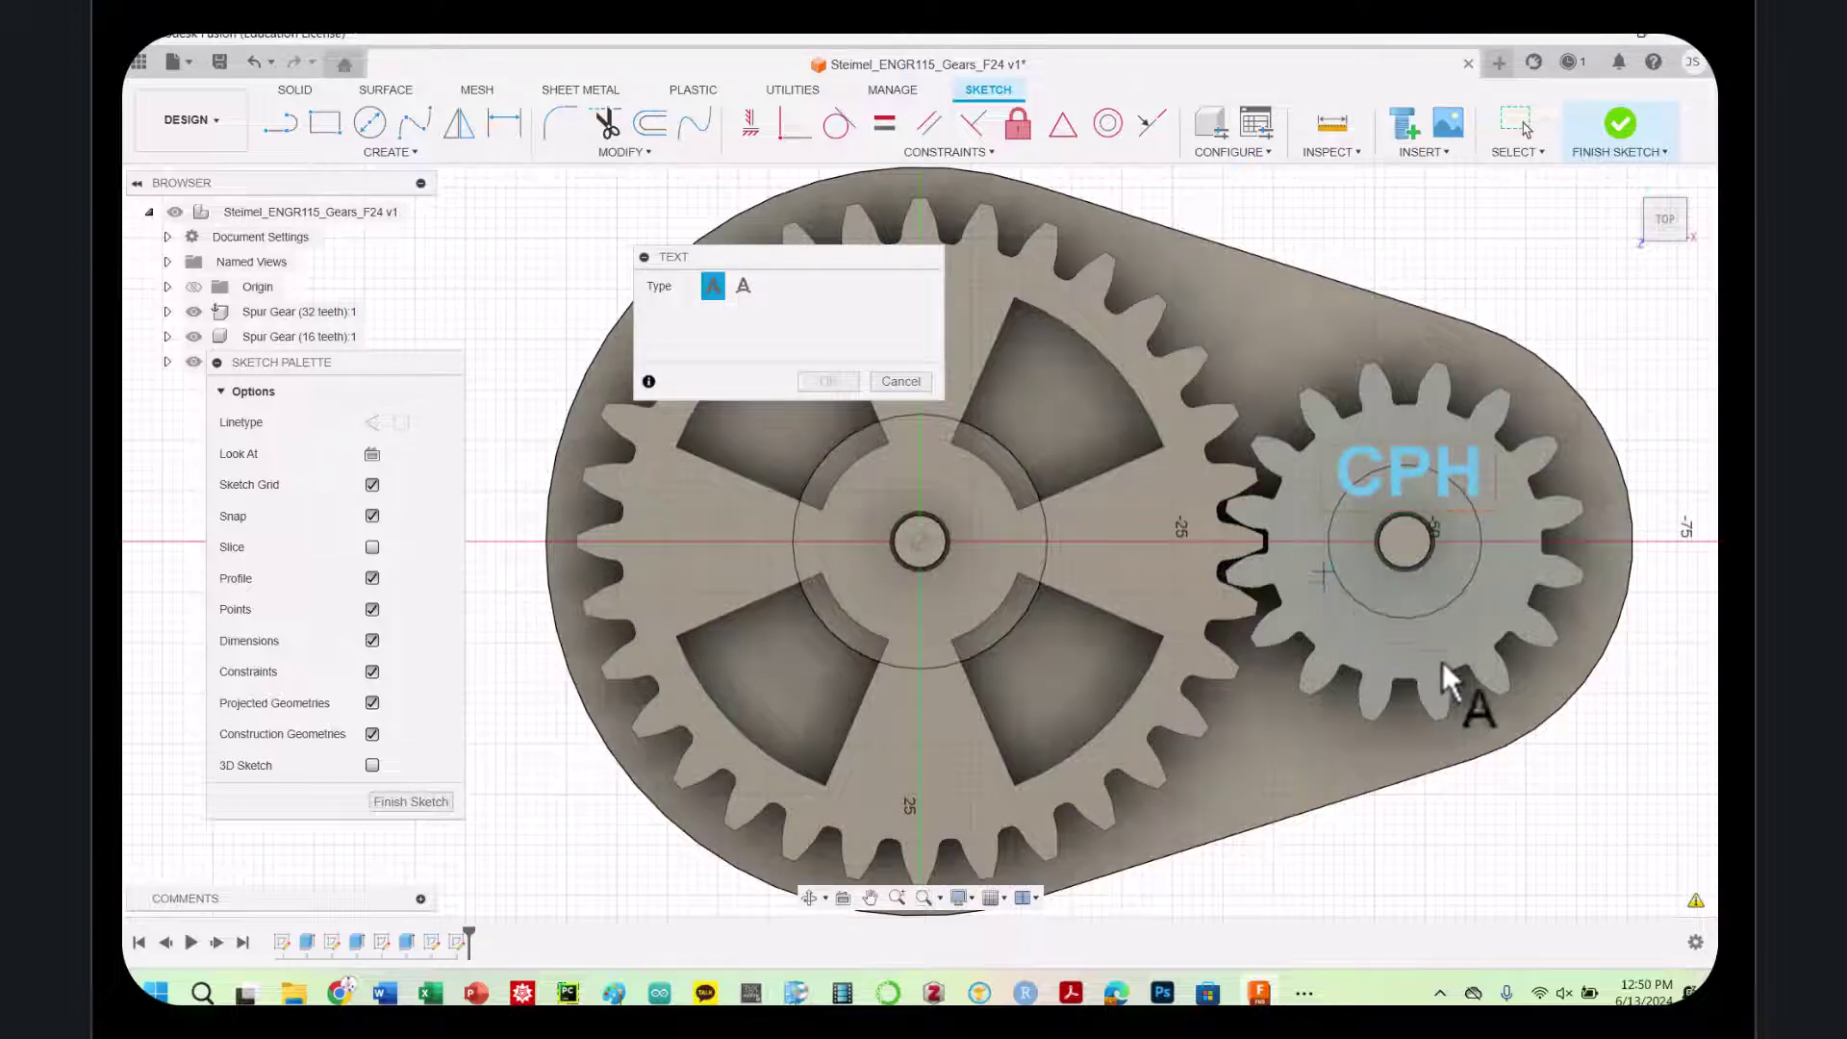
left_click(1495, 636)
left_click(777, 417)
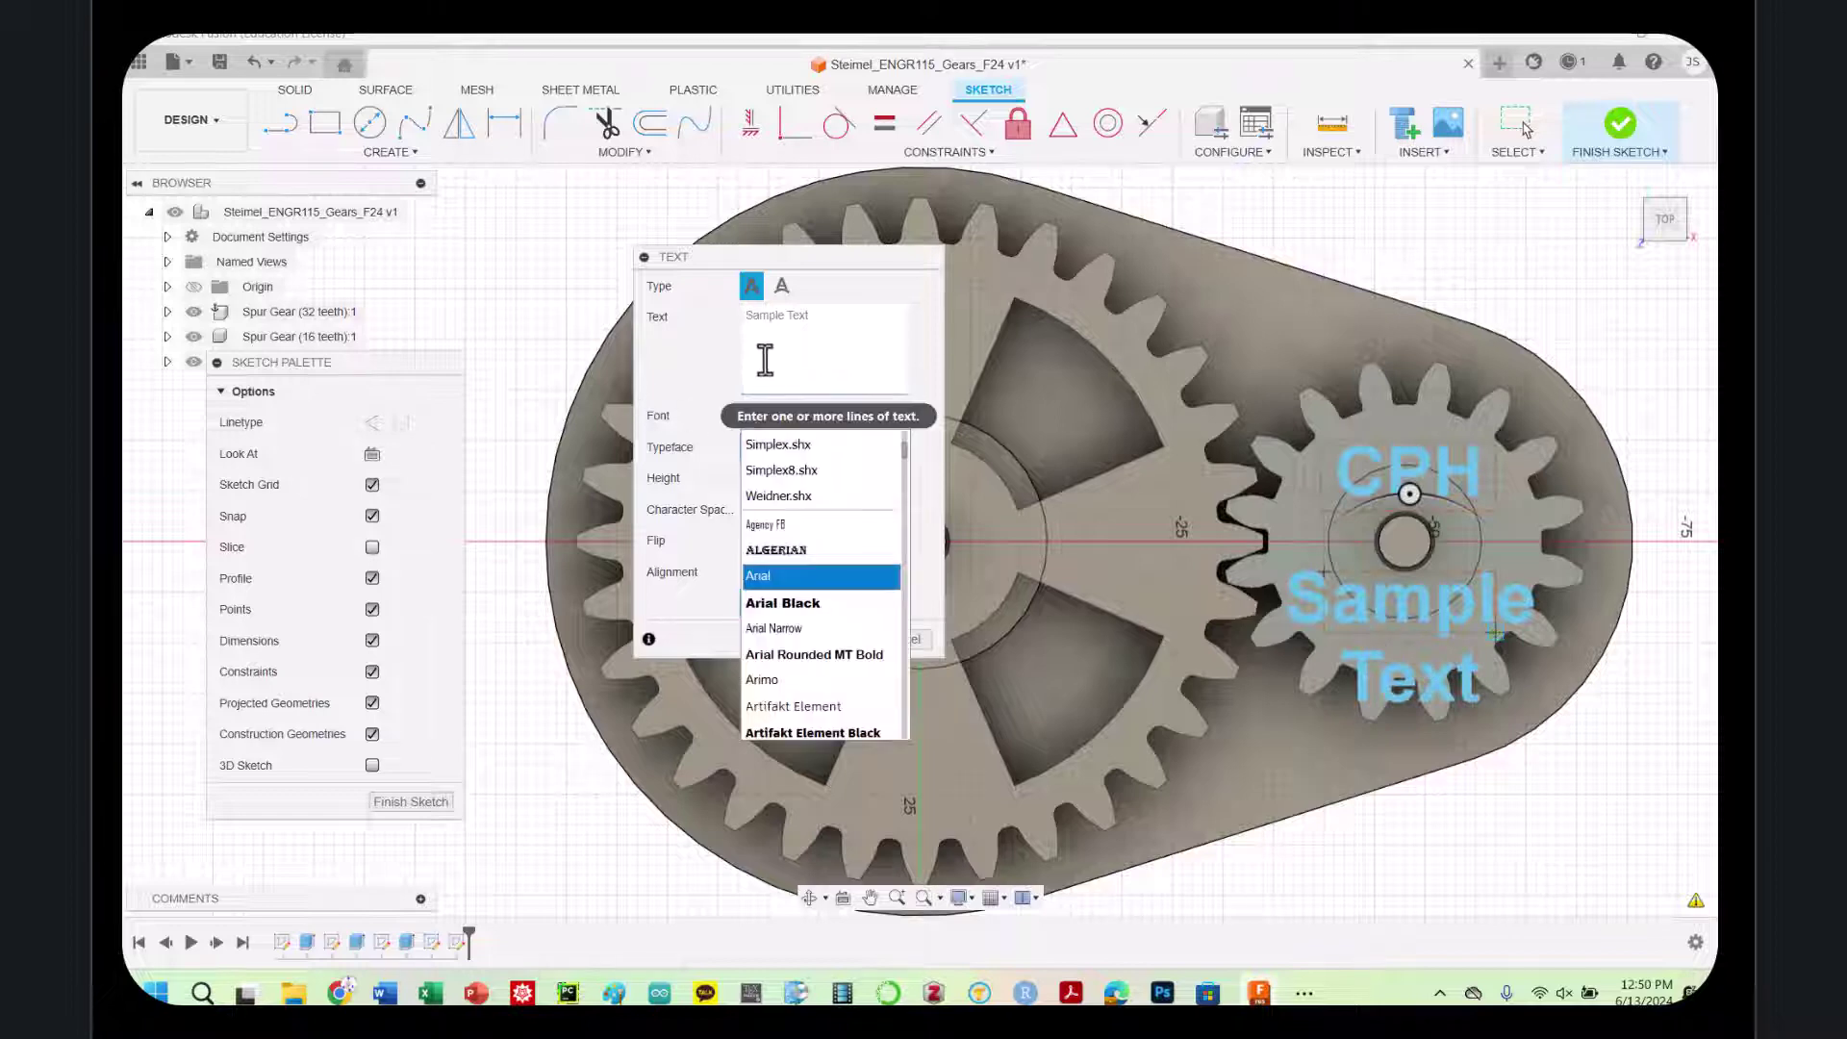
left_click(765, 360)
type("JPS")
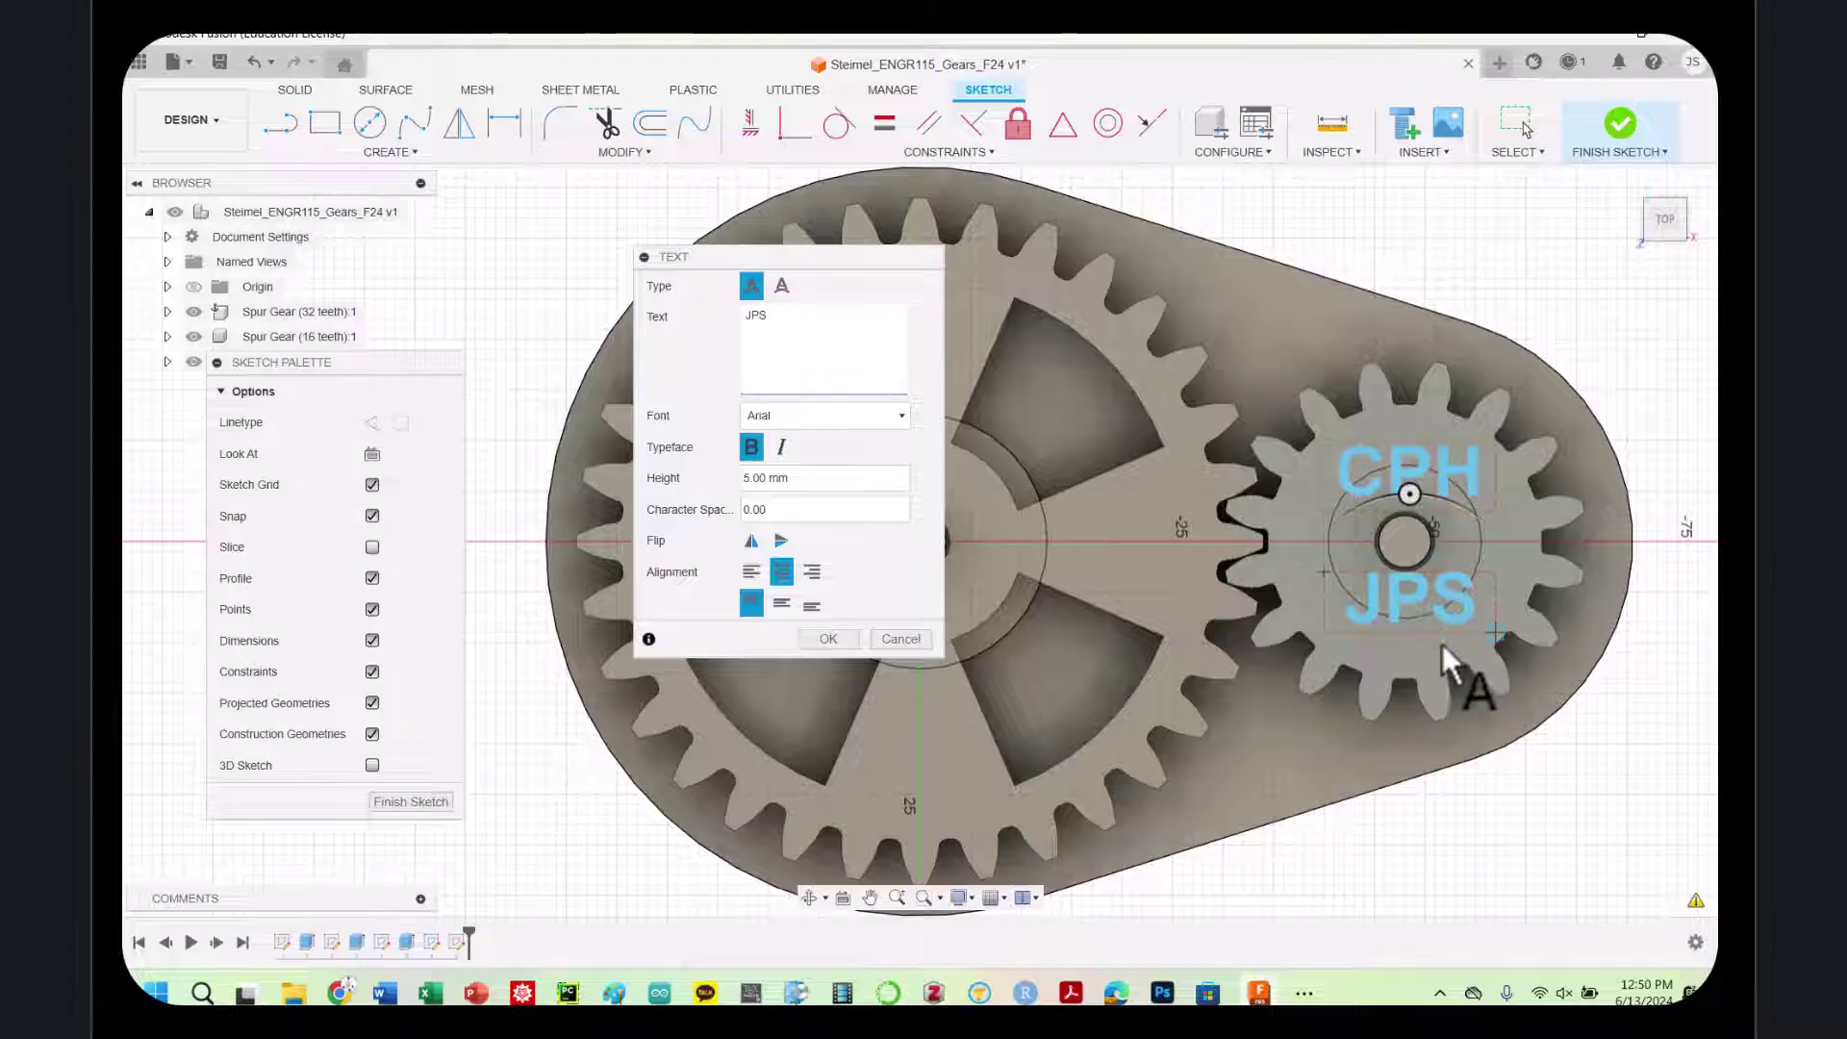
left_click(827, 639)
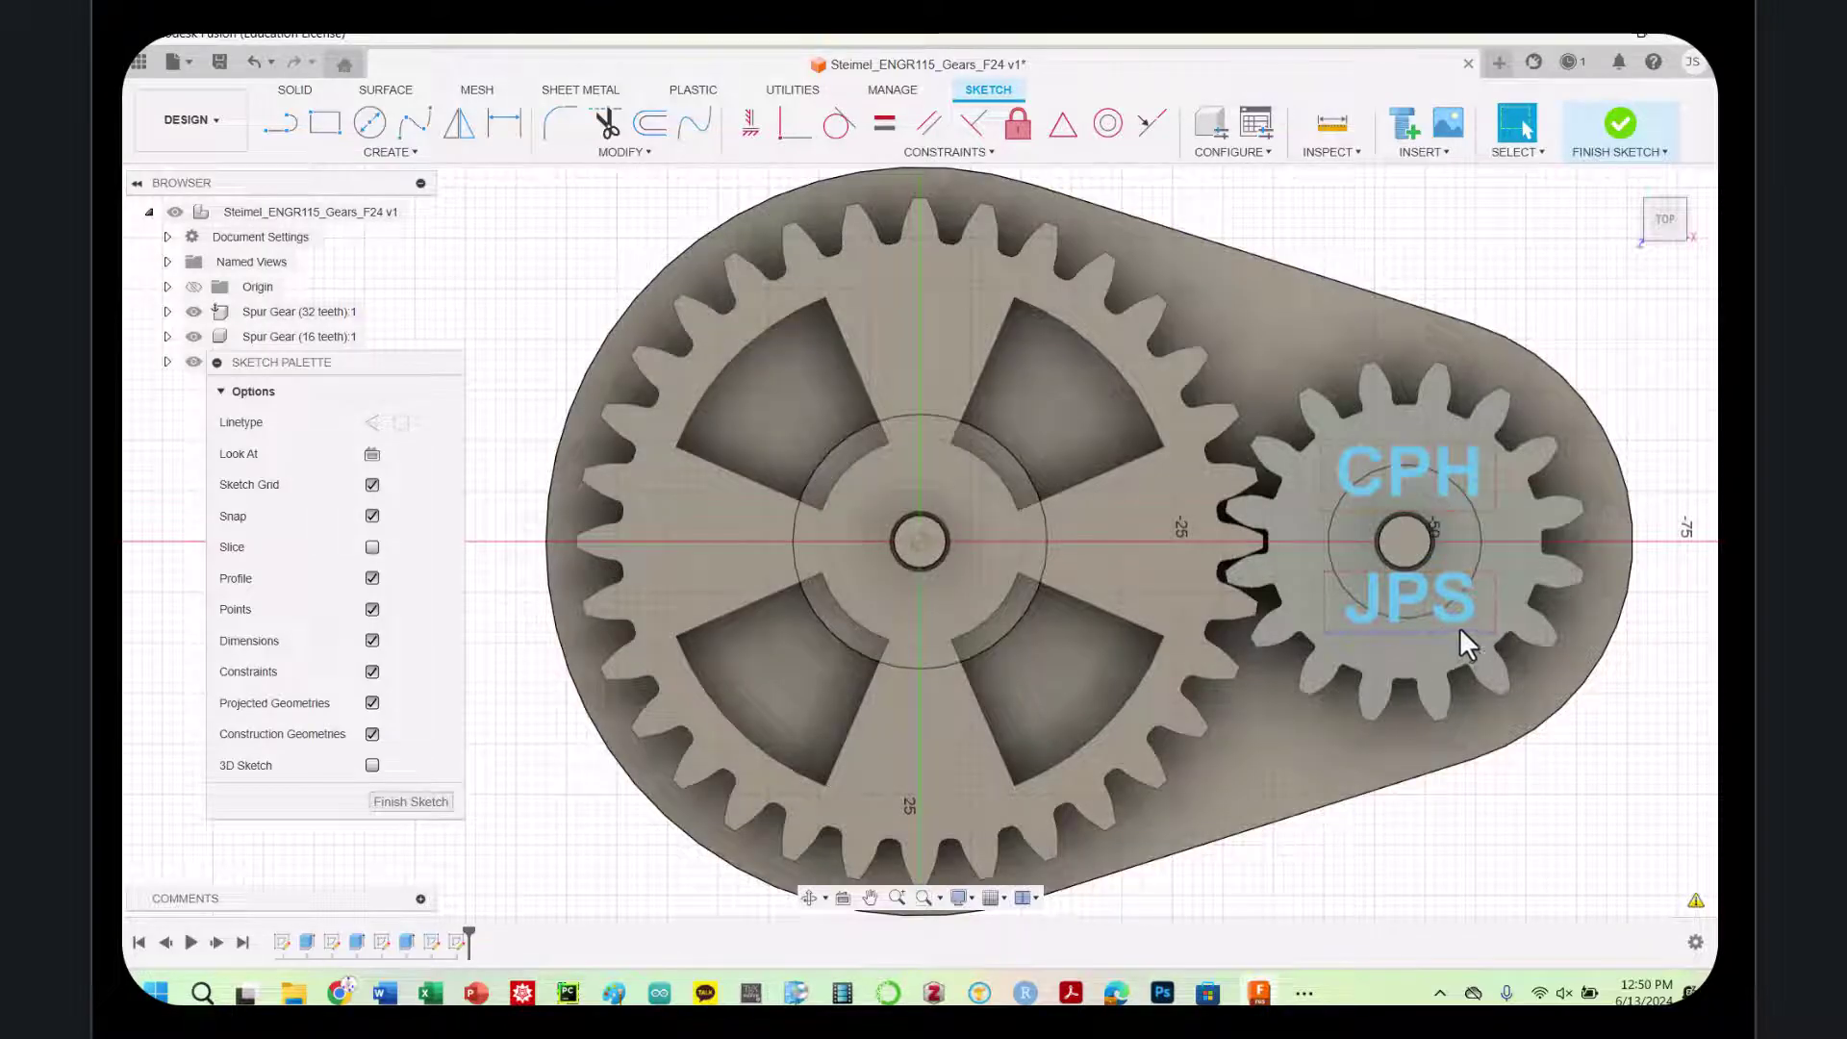
Move JPS lower on the gear and select both CPH and JPS texts
left_click(1461, 630)
left_click_drag(1480, 573, 1482, 605)
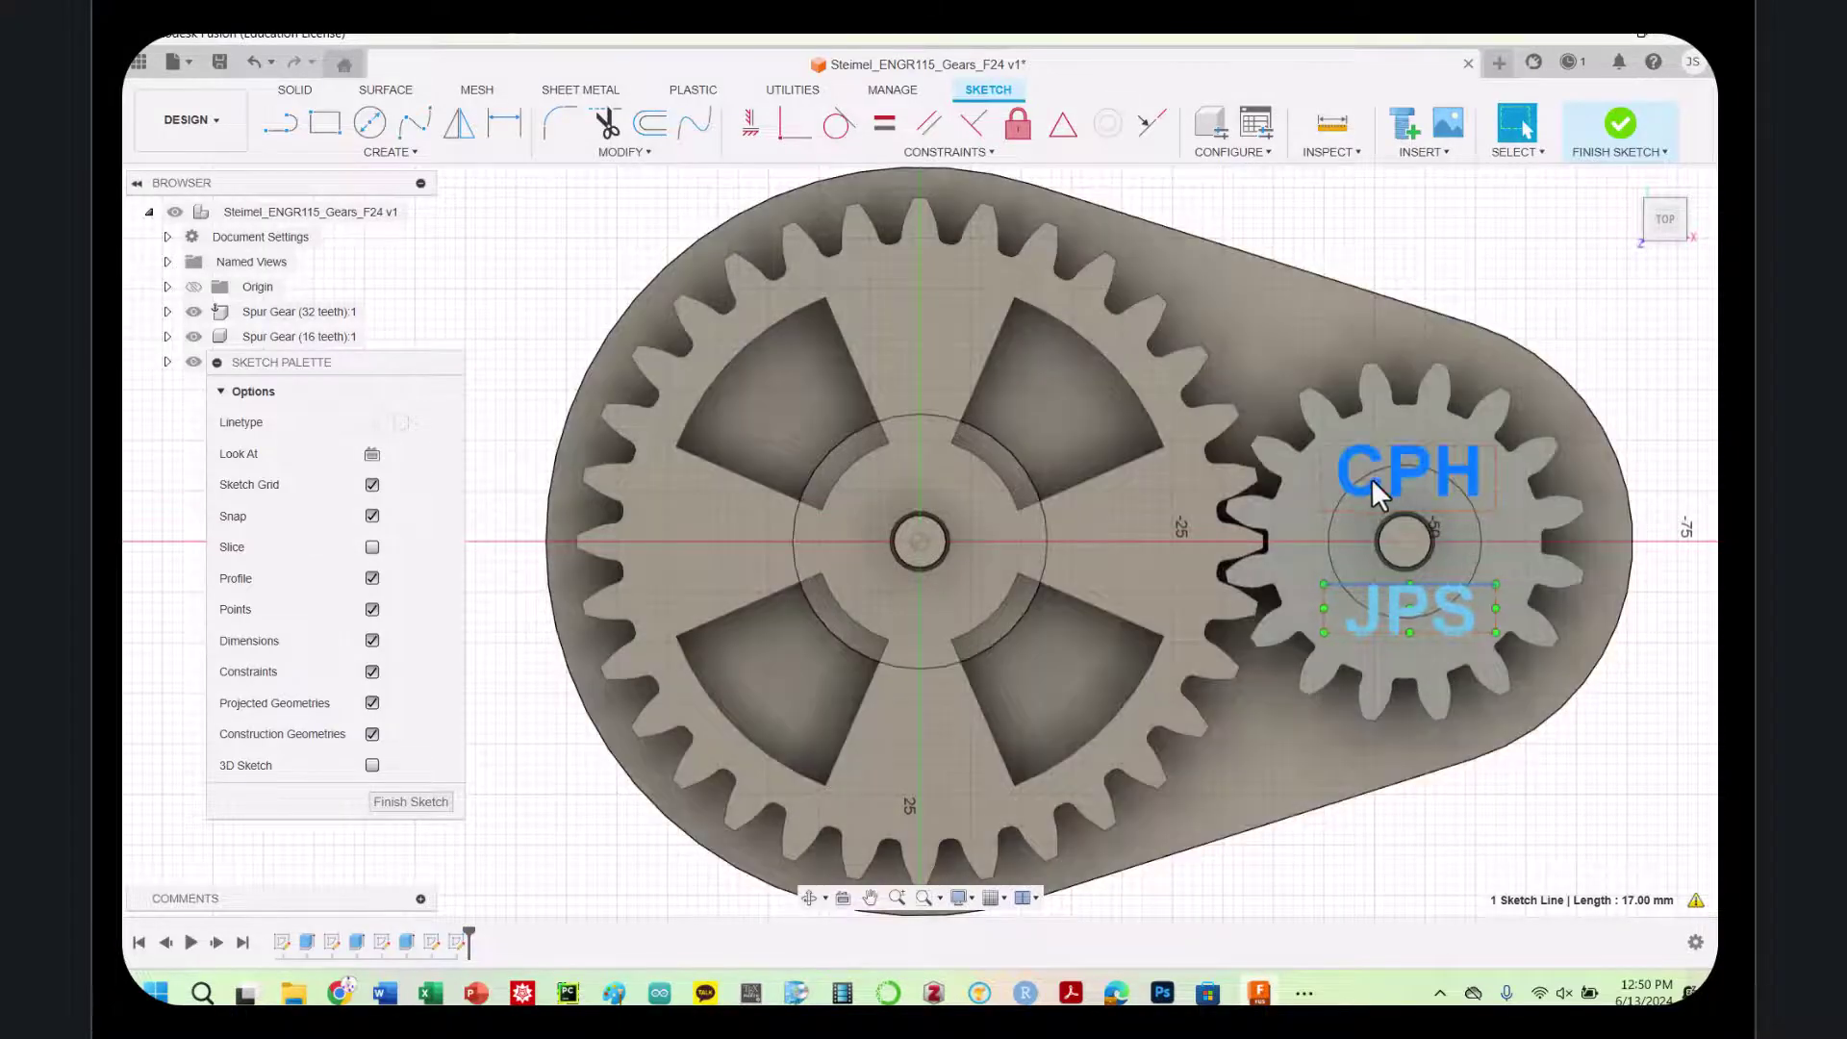
left_click(1371, 477)
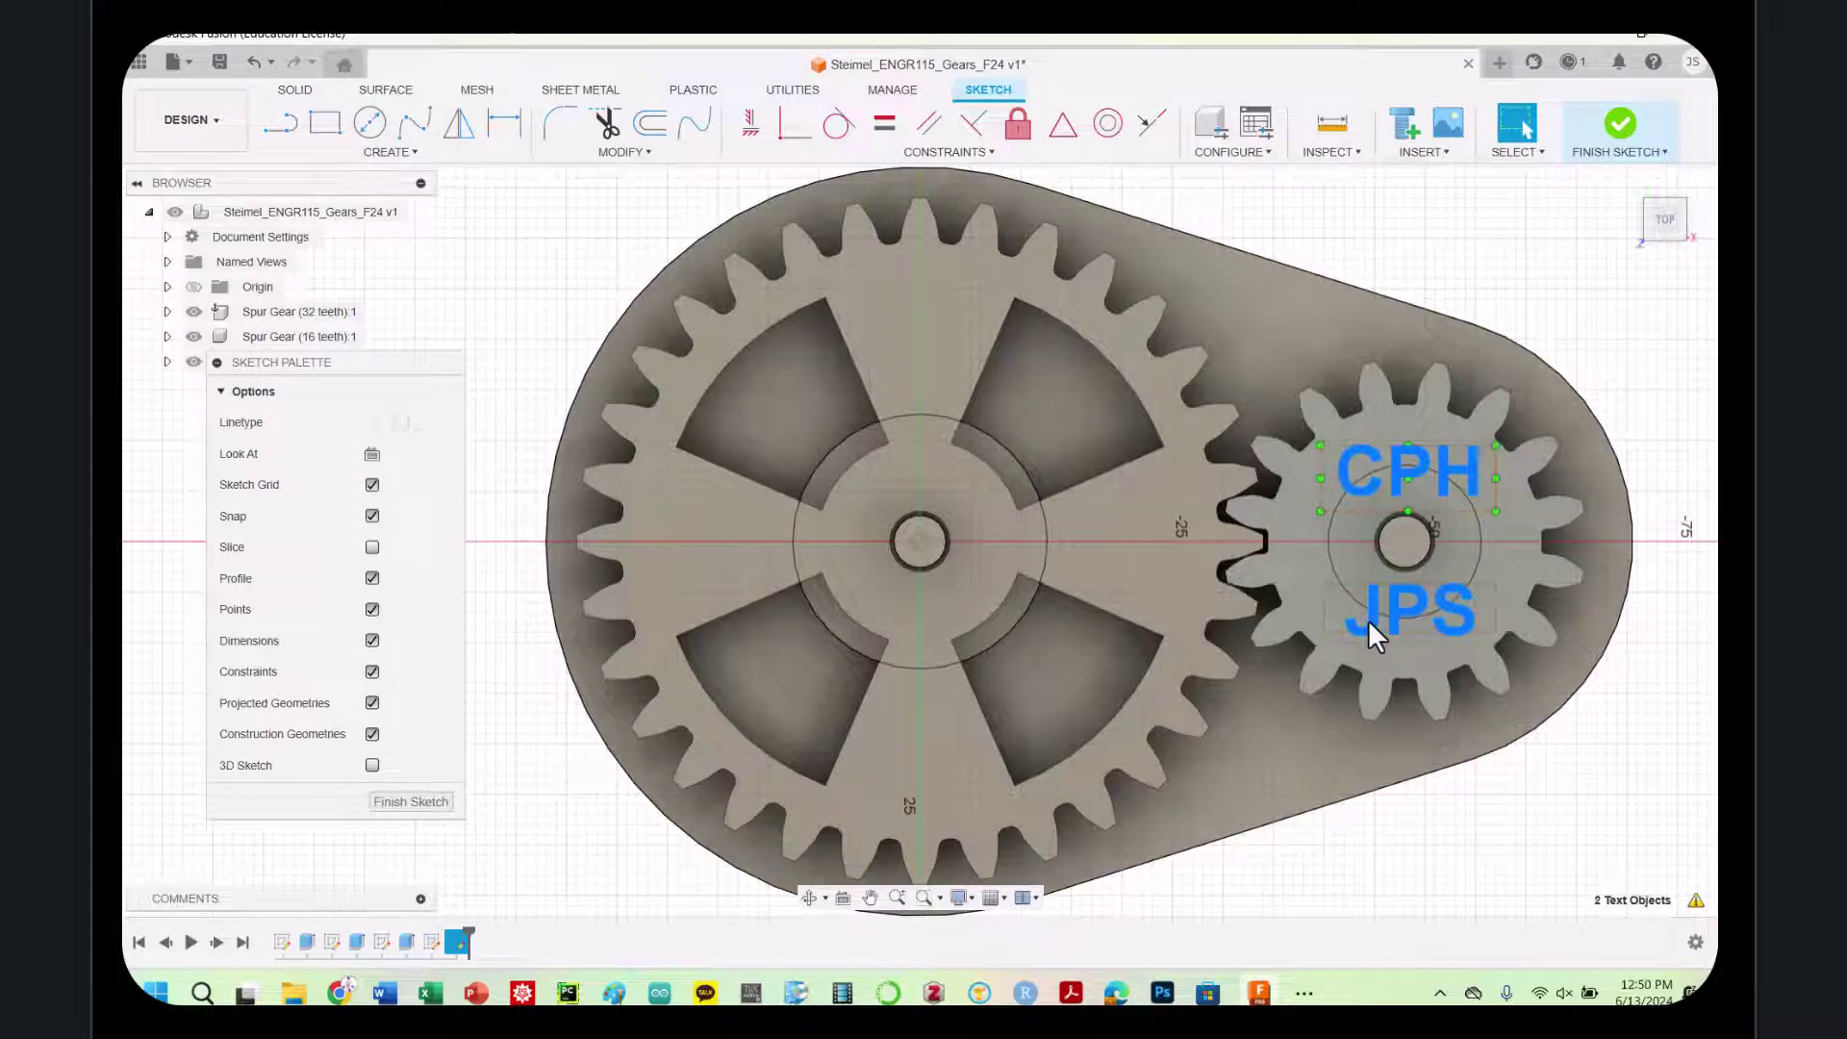
Extrude the CPH and JPS text profiles -2 mm as a cut, then view from the top
key("e")
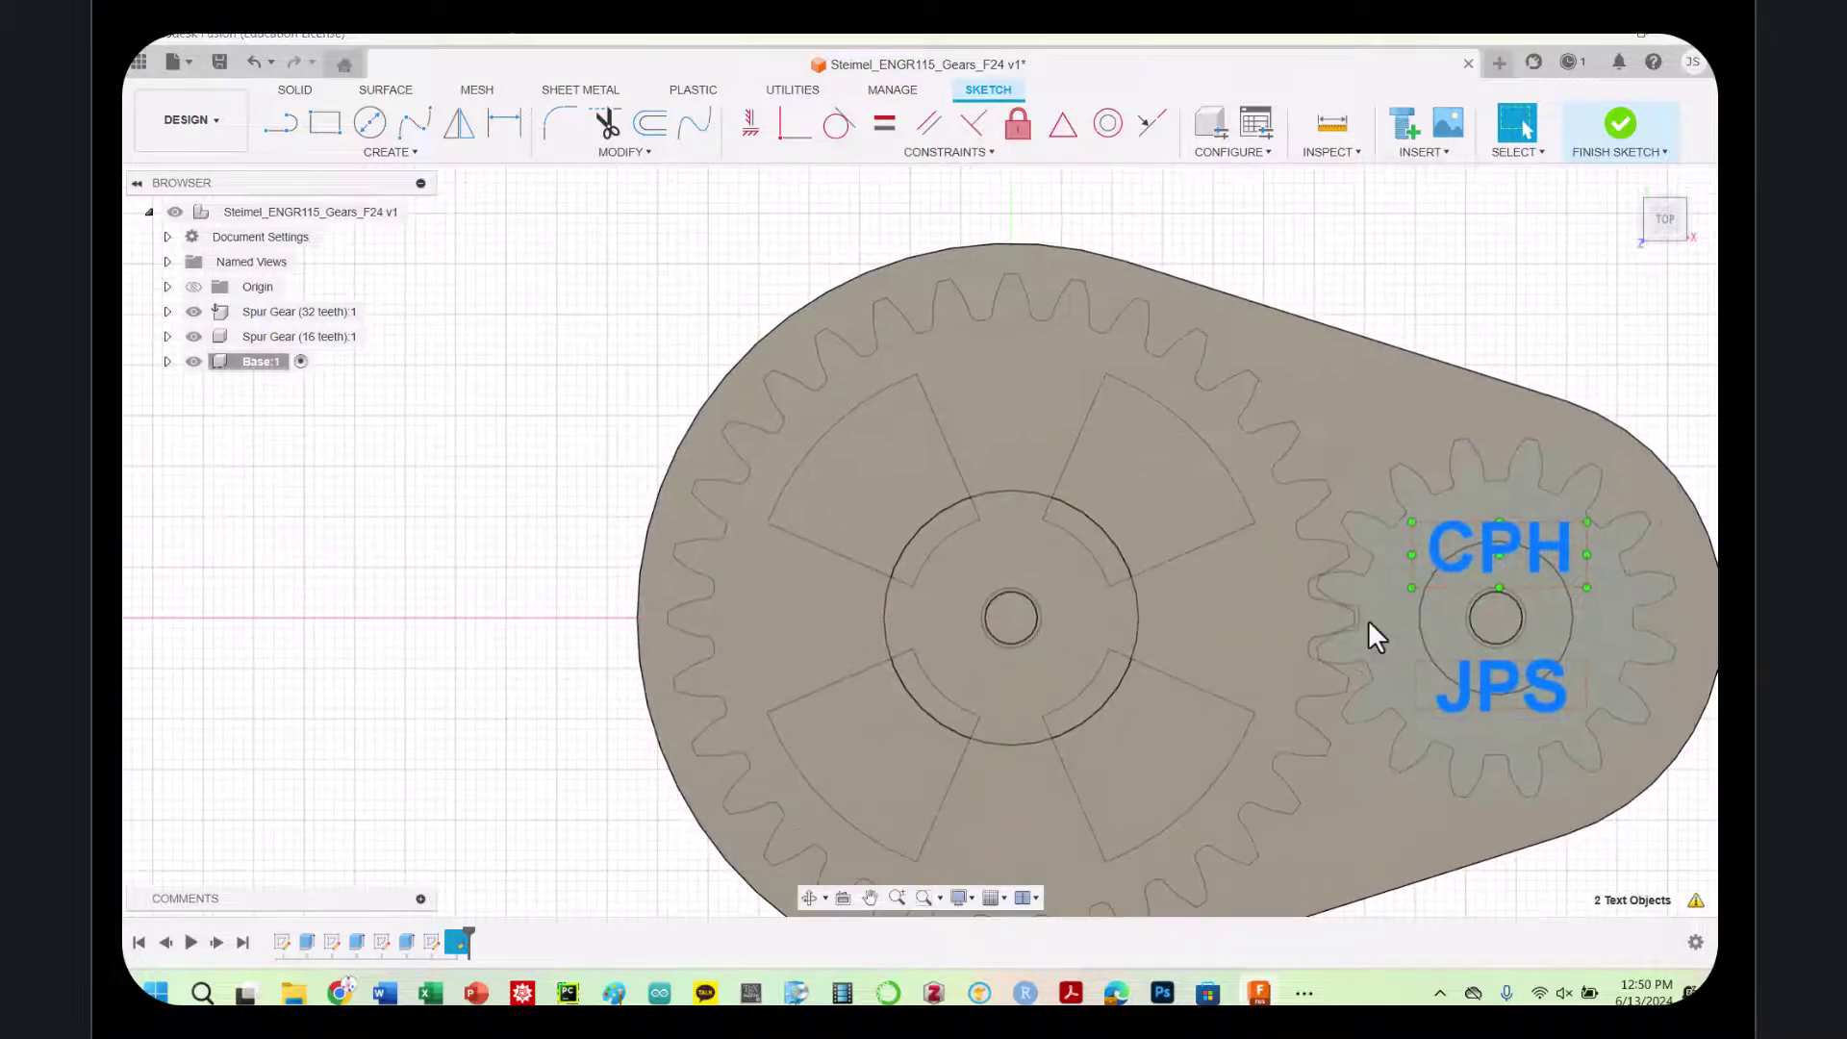
left_click(1662, 238)
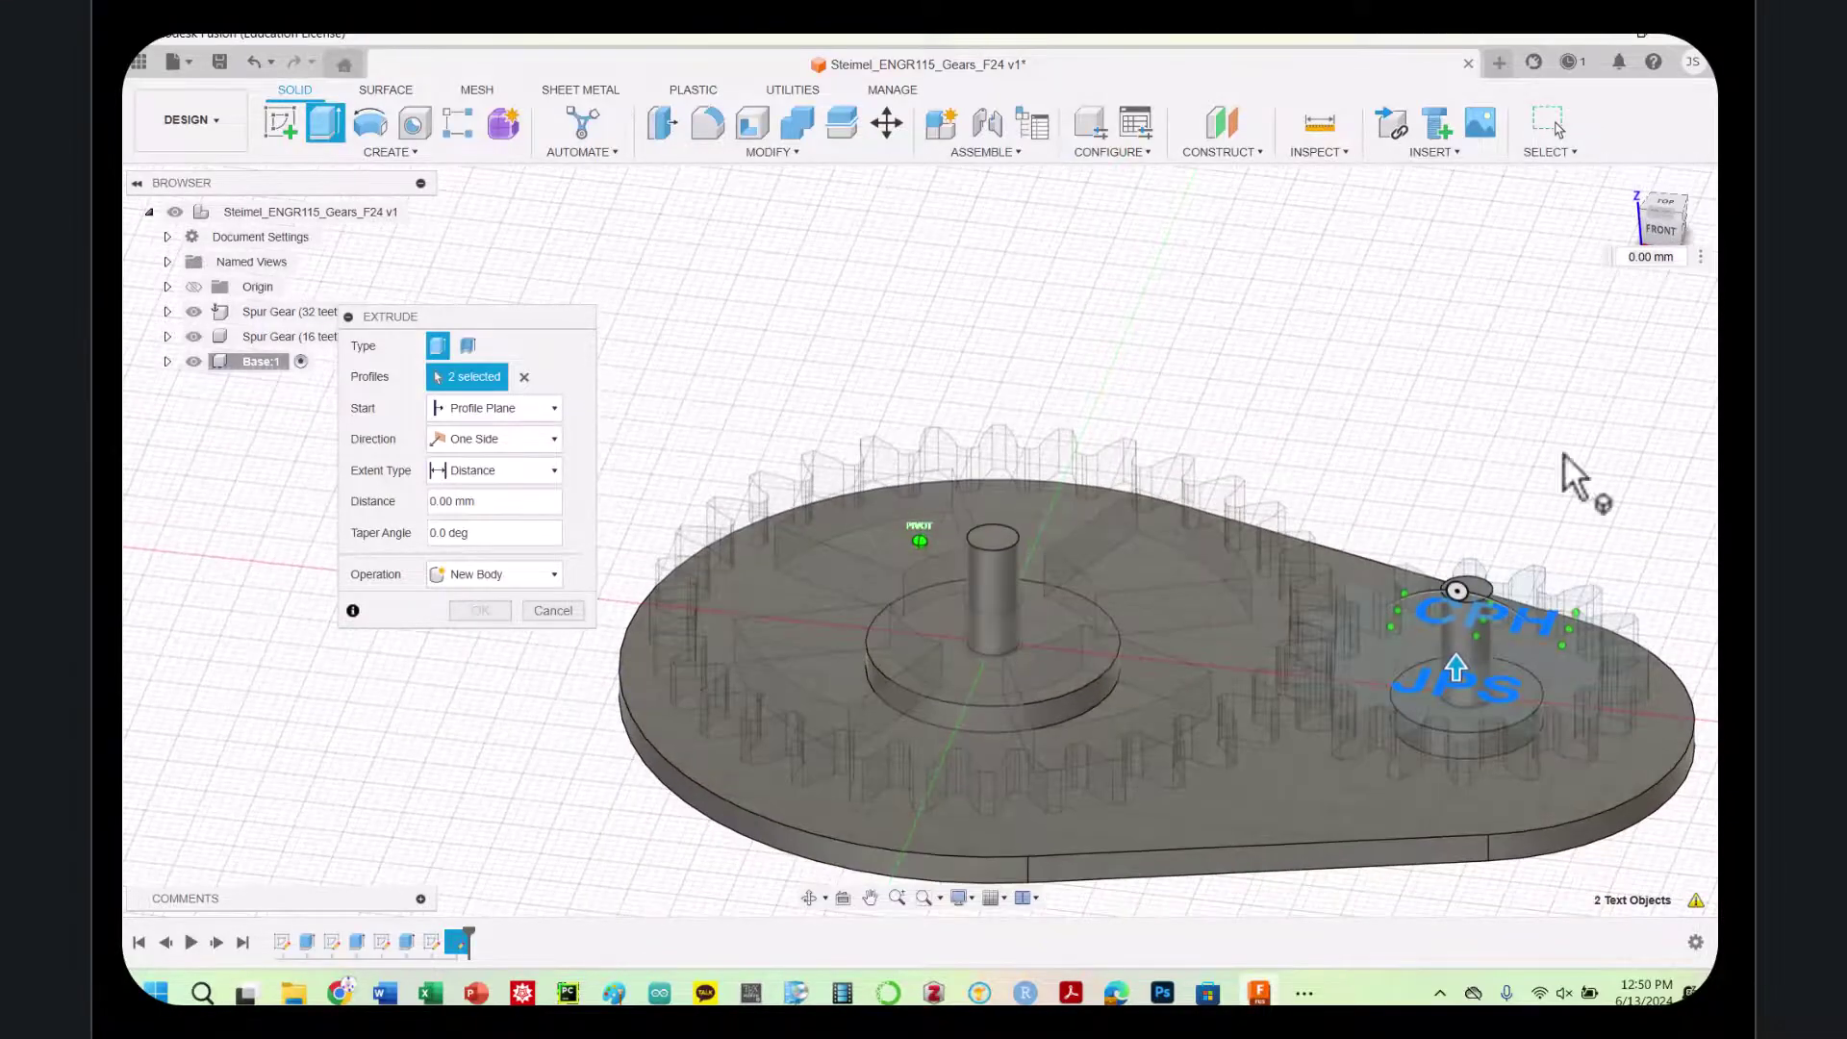
left_click(447, 504)
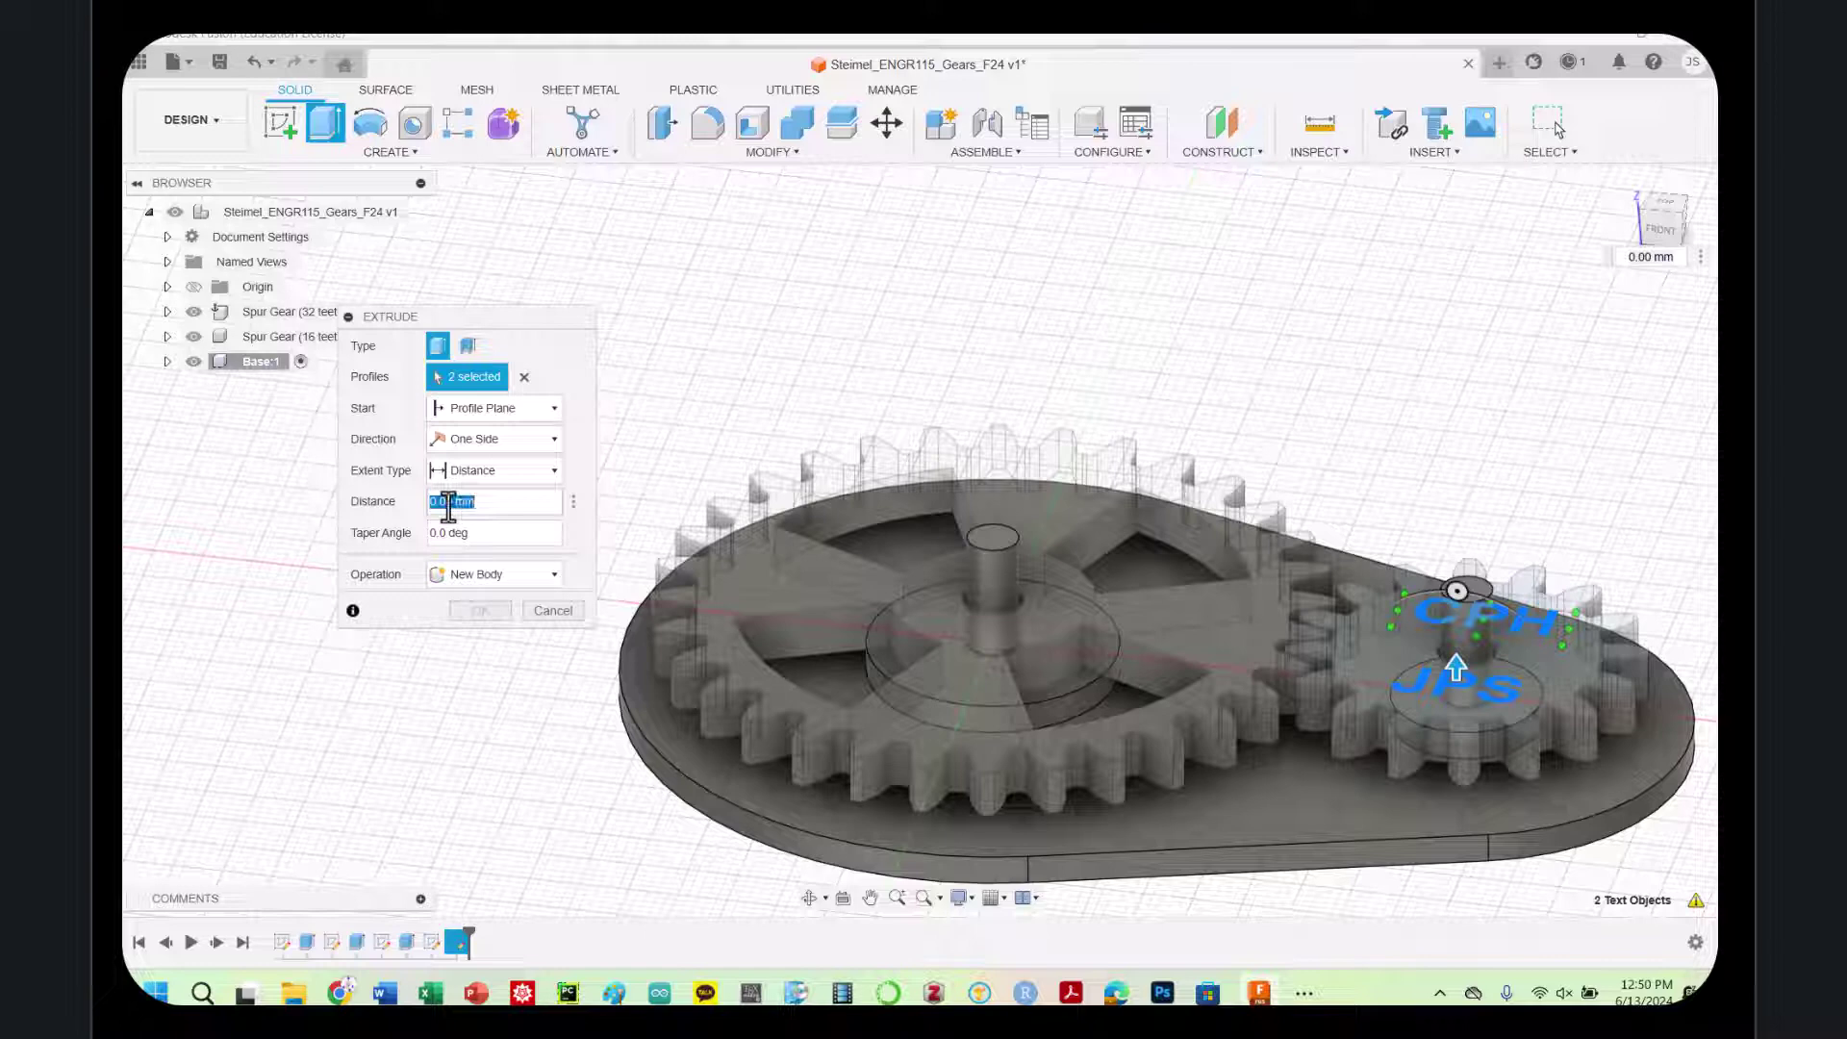
type("-")
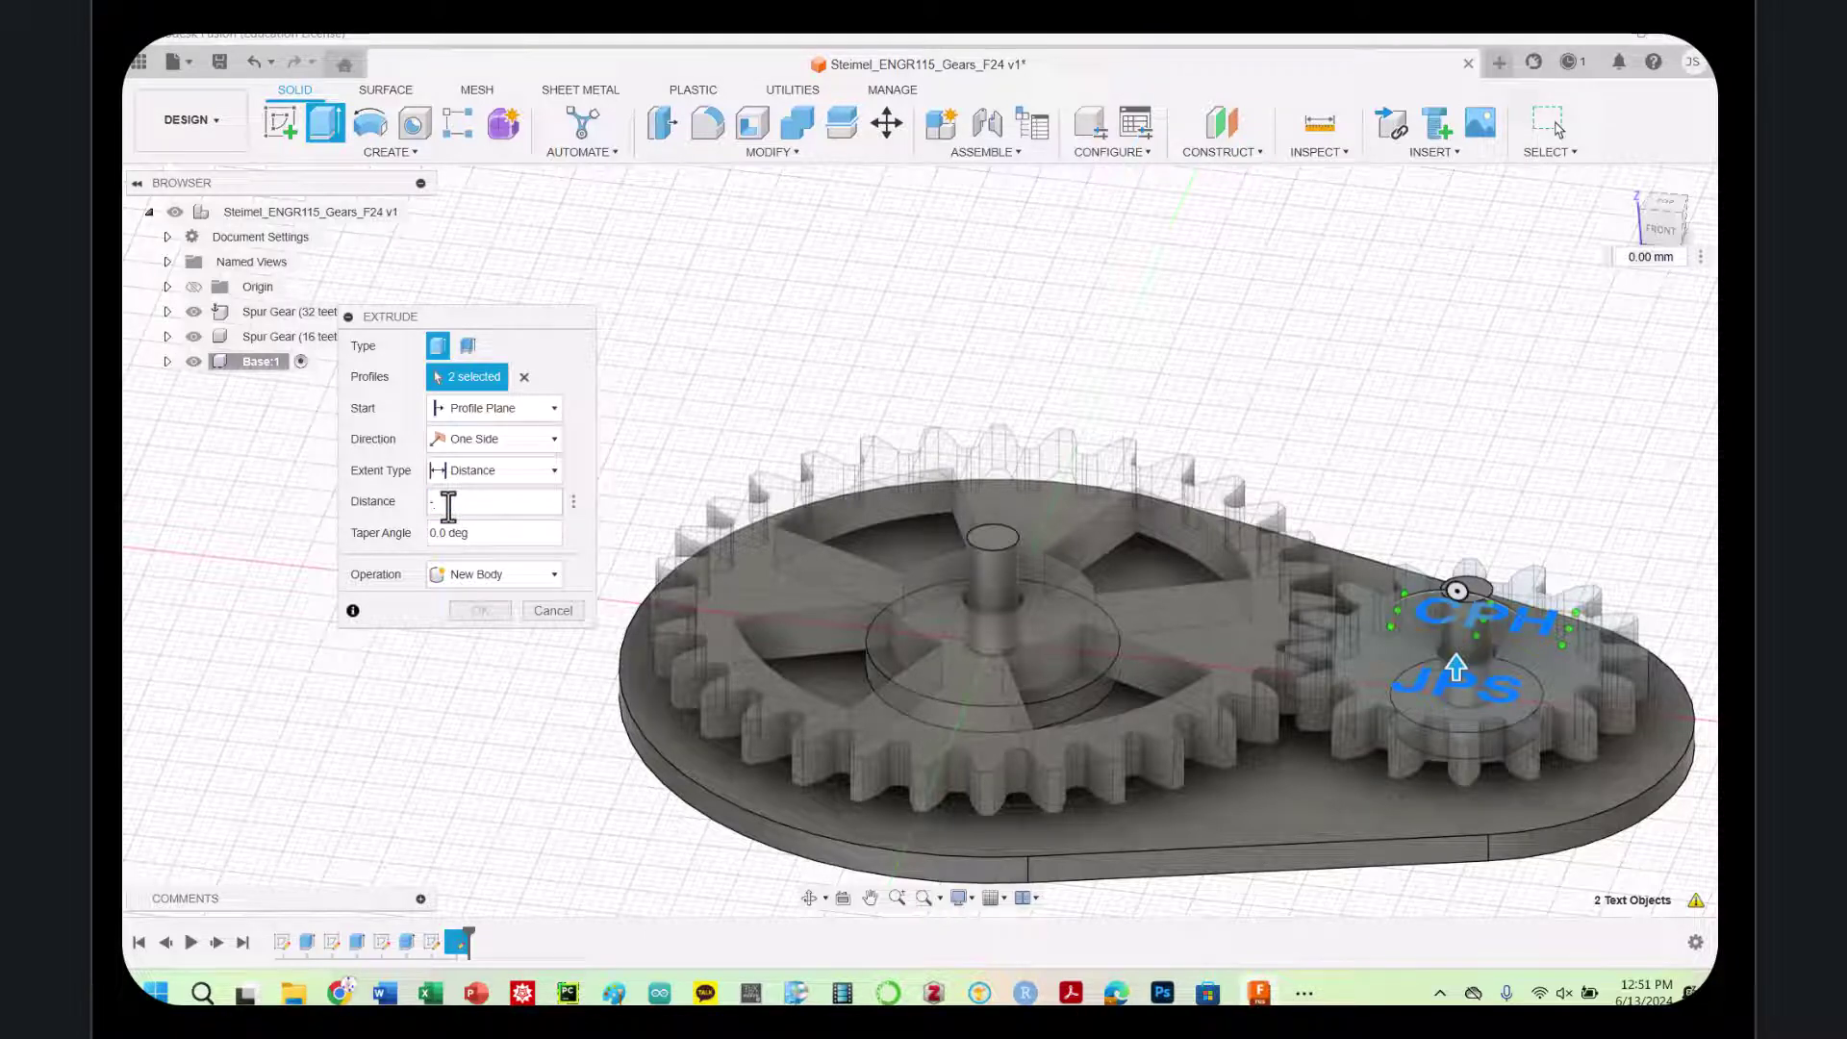
type("2")
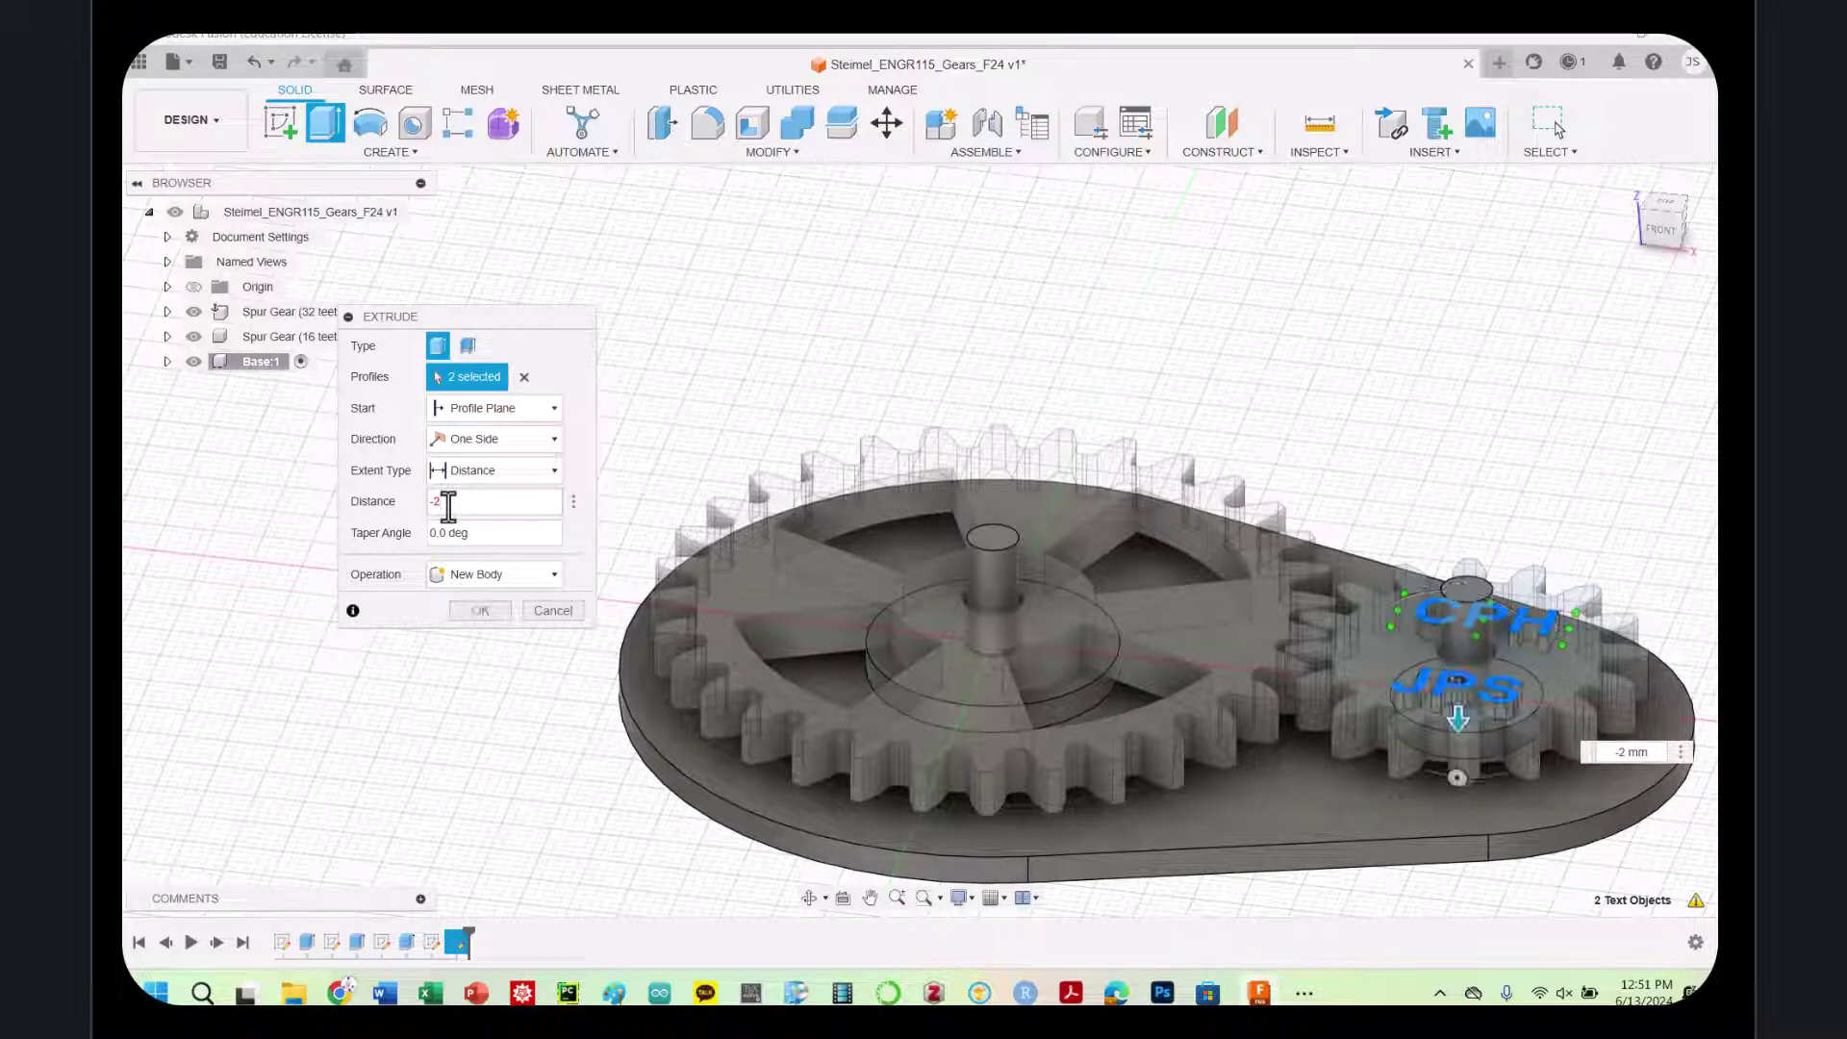
key("Return")
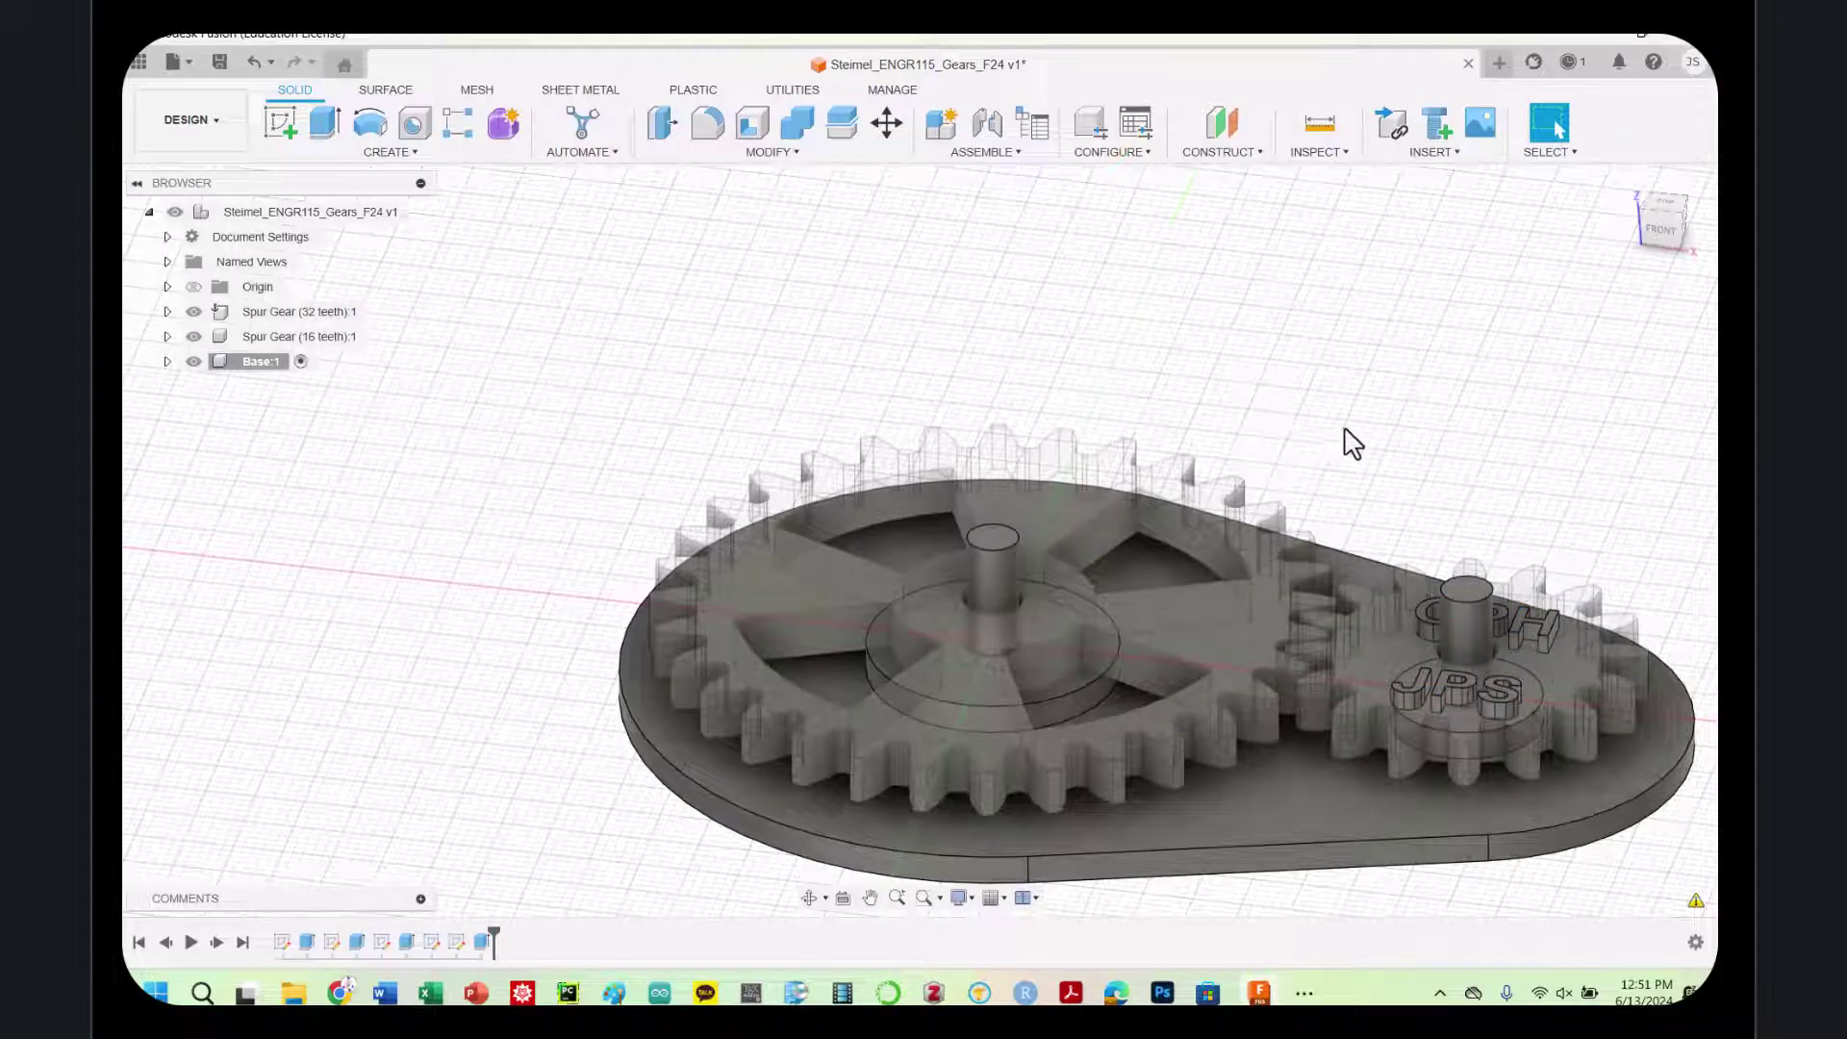
left_click(1649, 200)
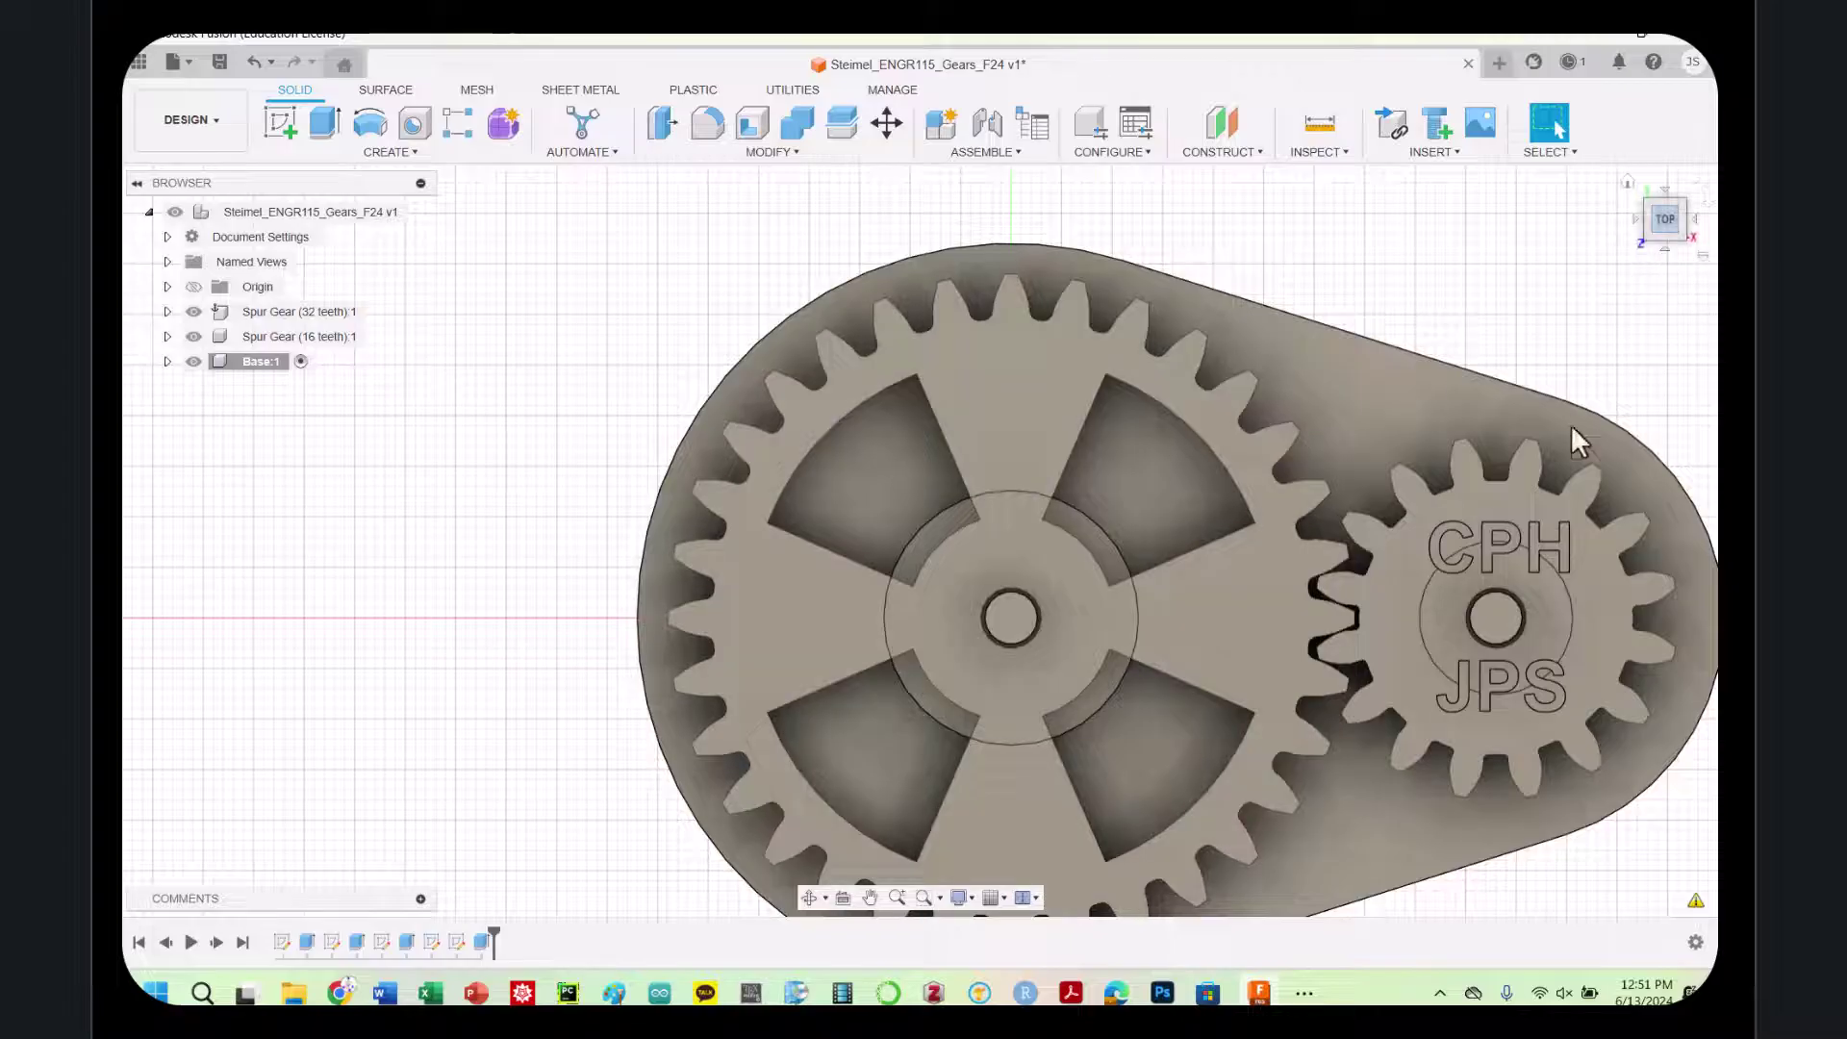
scroll(1523, 582, "up", 3)
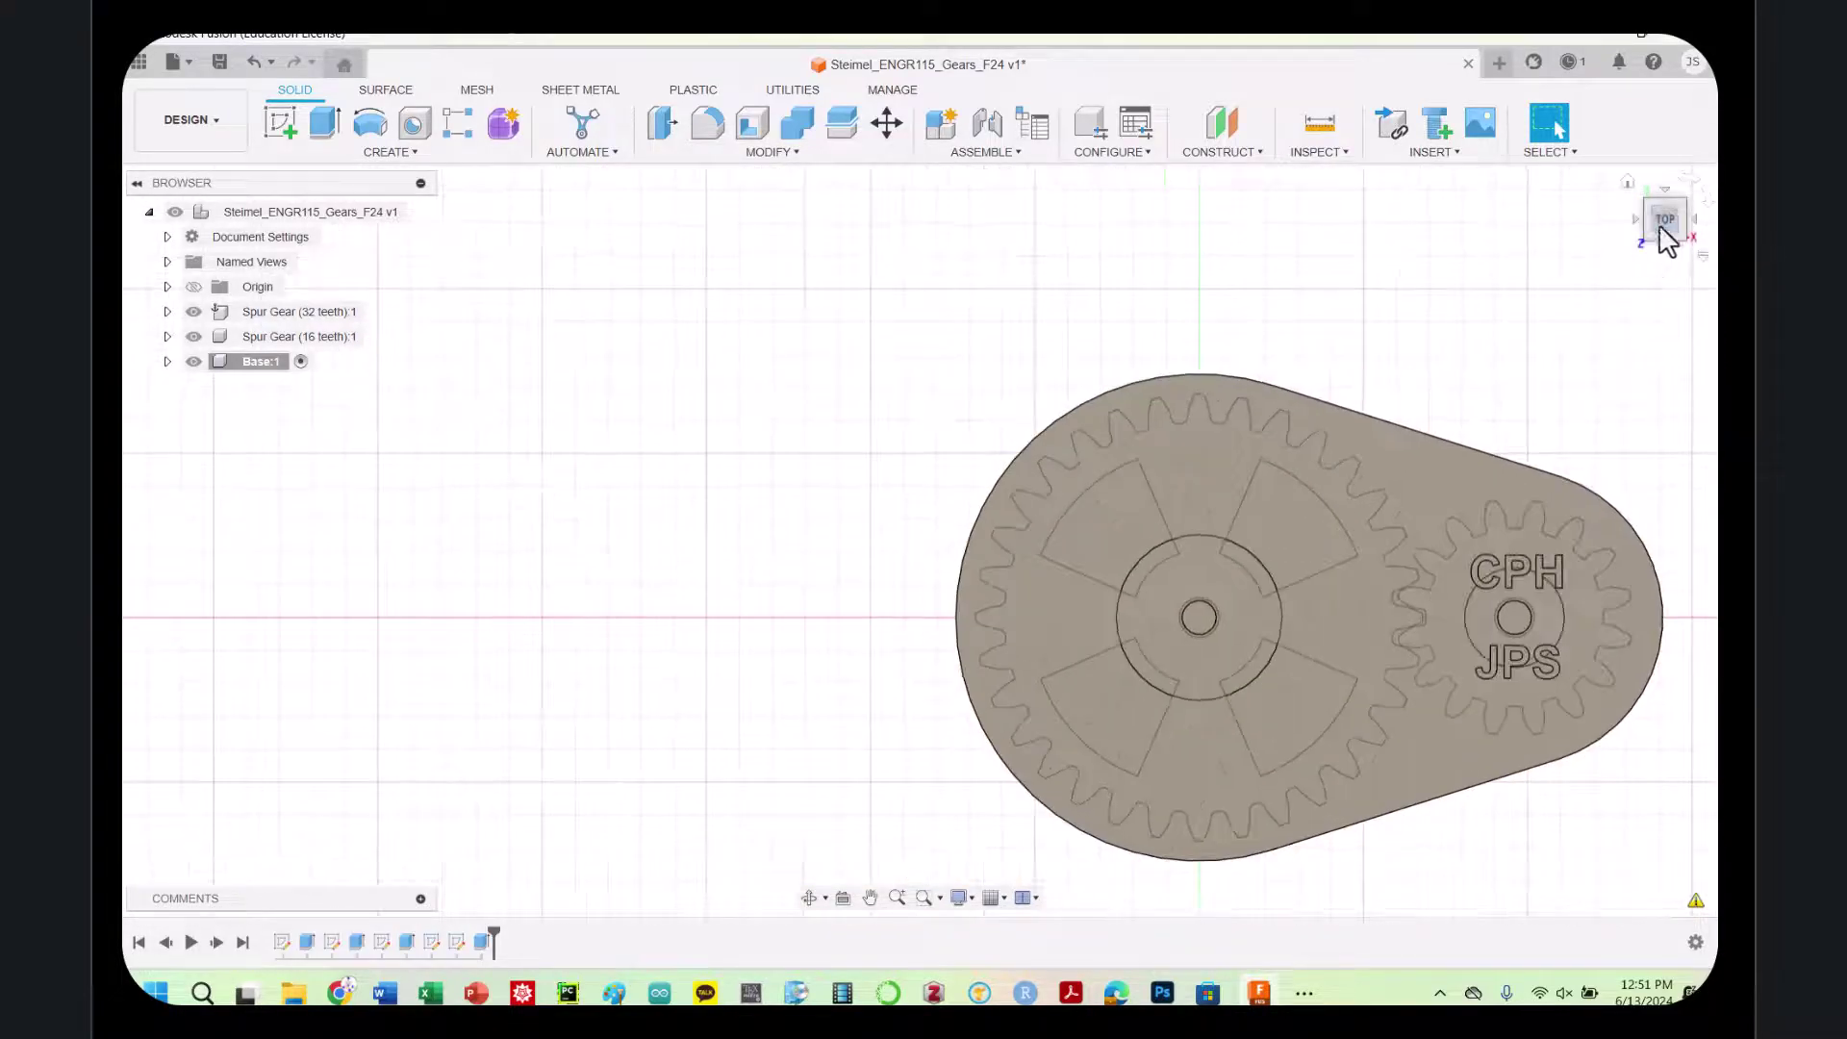
left_click(1643, 198)
mouse_move(1657, 226)
left_mouse_down()
mouse_move(1672, 182)
mouse_move(1670, 216)
left_mouse_up()
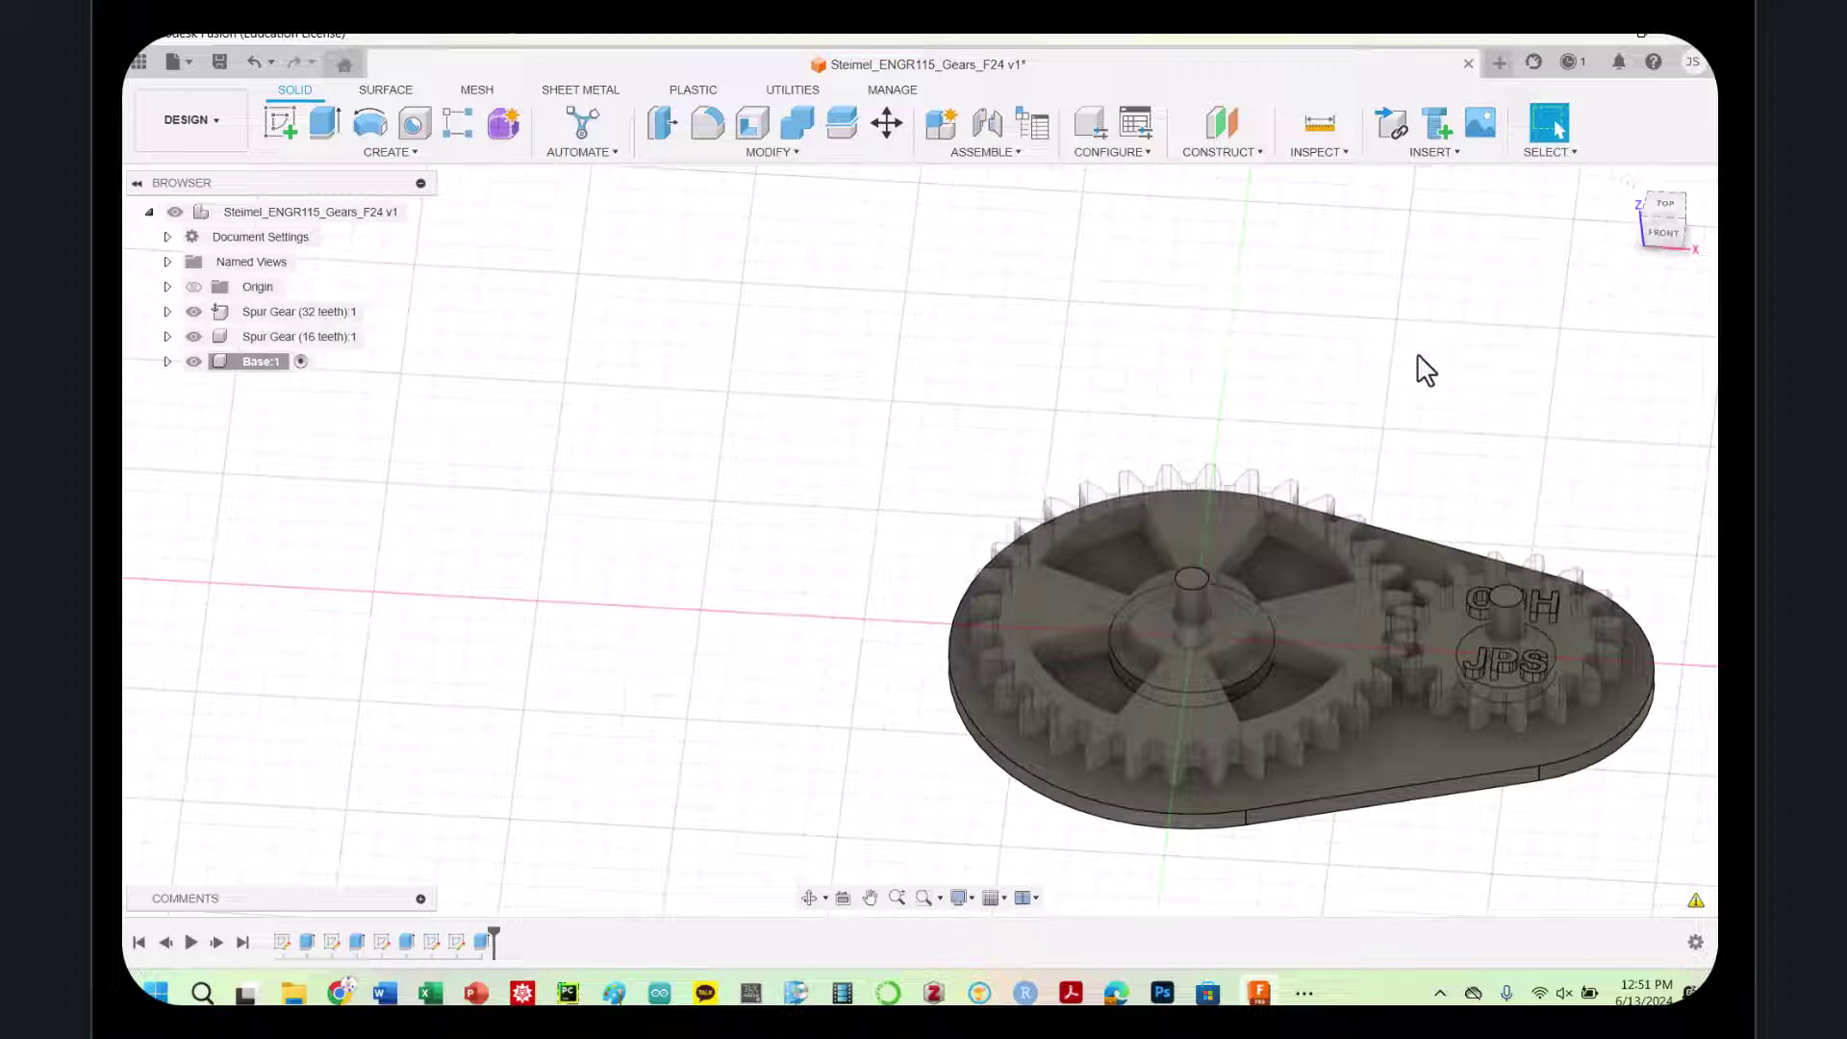
left_click_drag(1671, 202, 1657, 166)
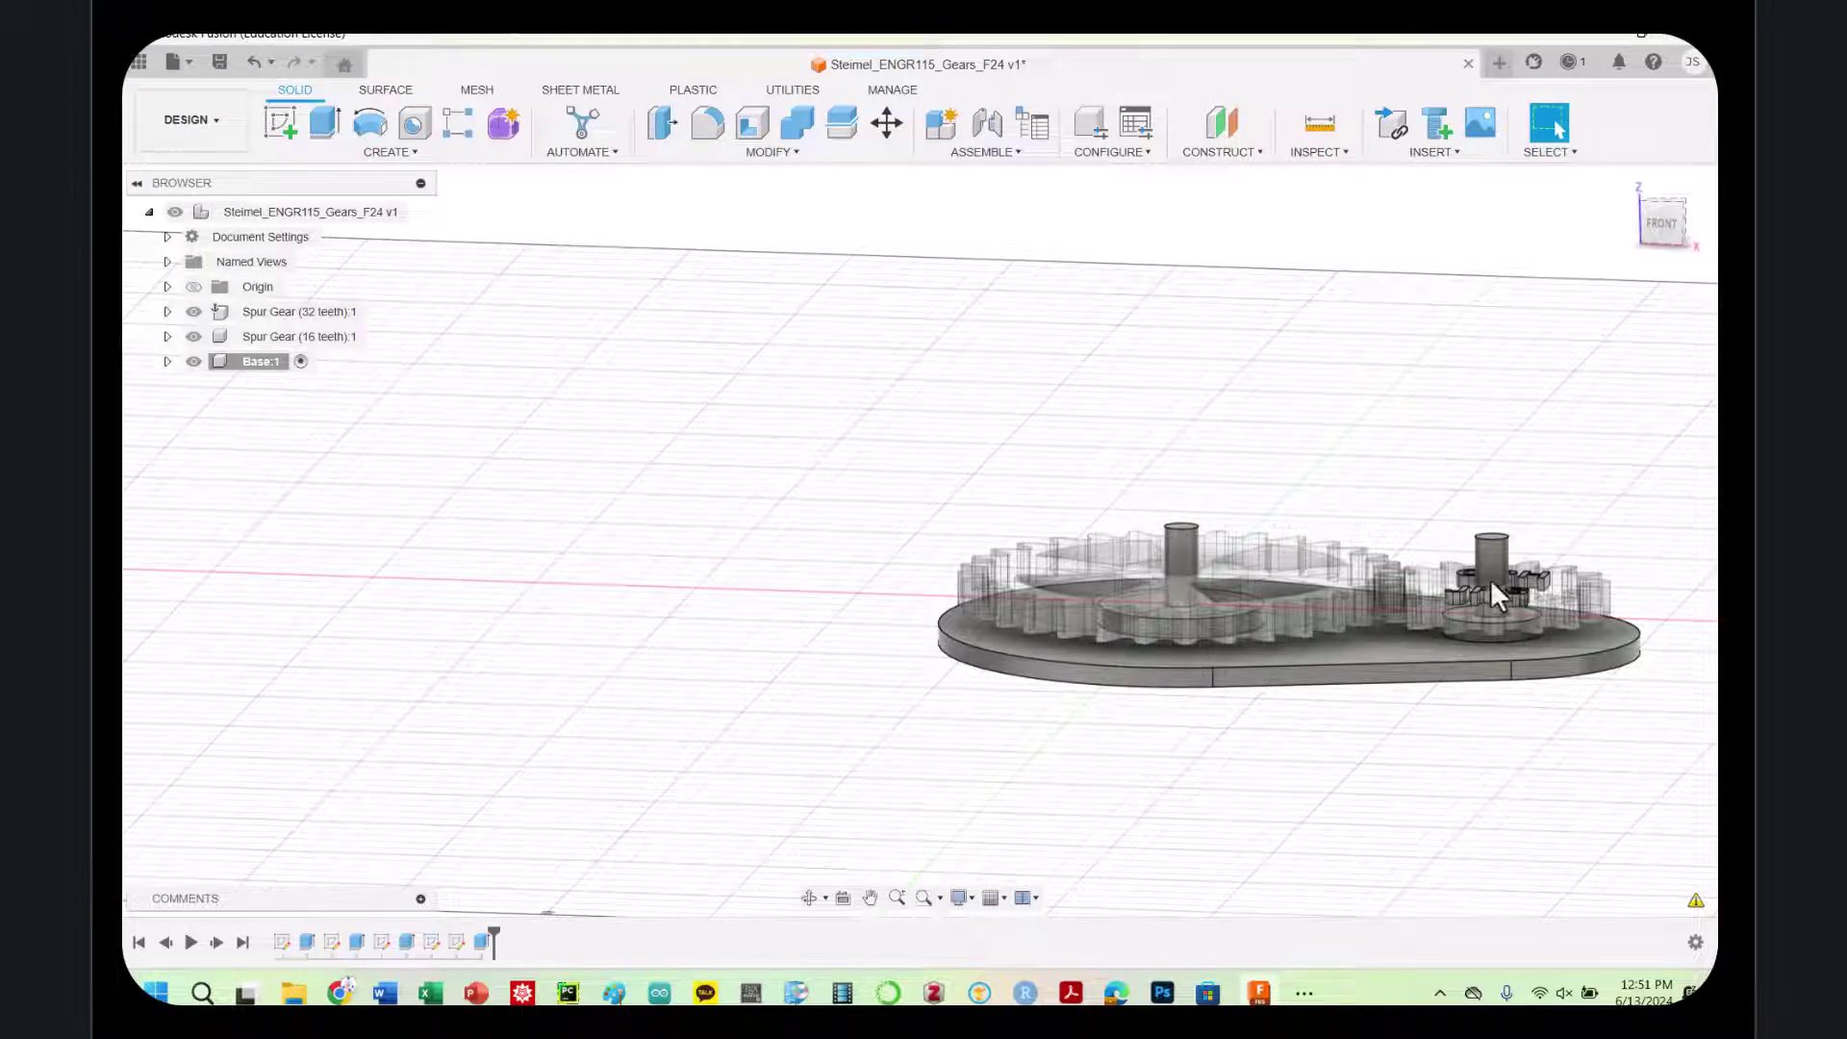
left_click(1667, 219)
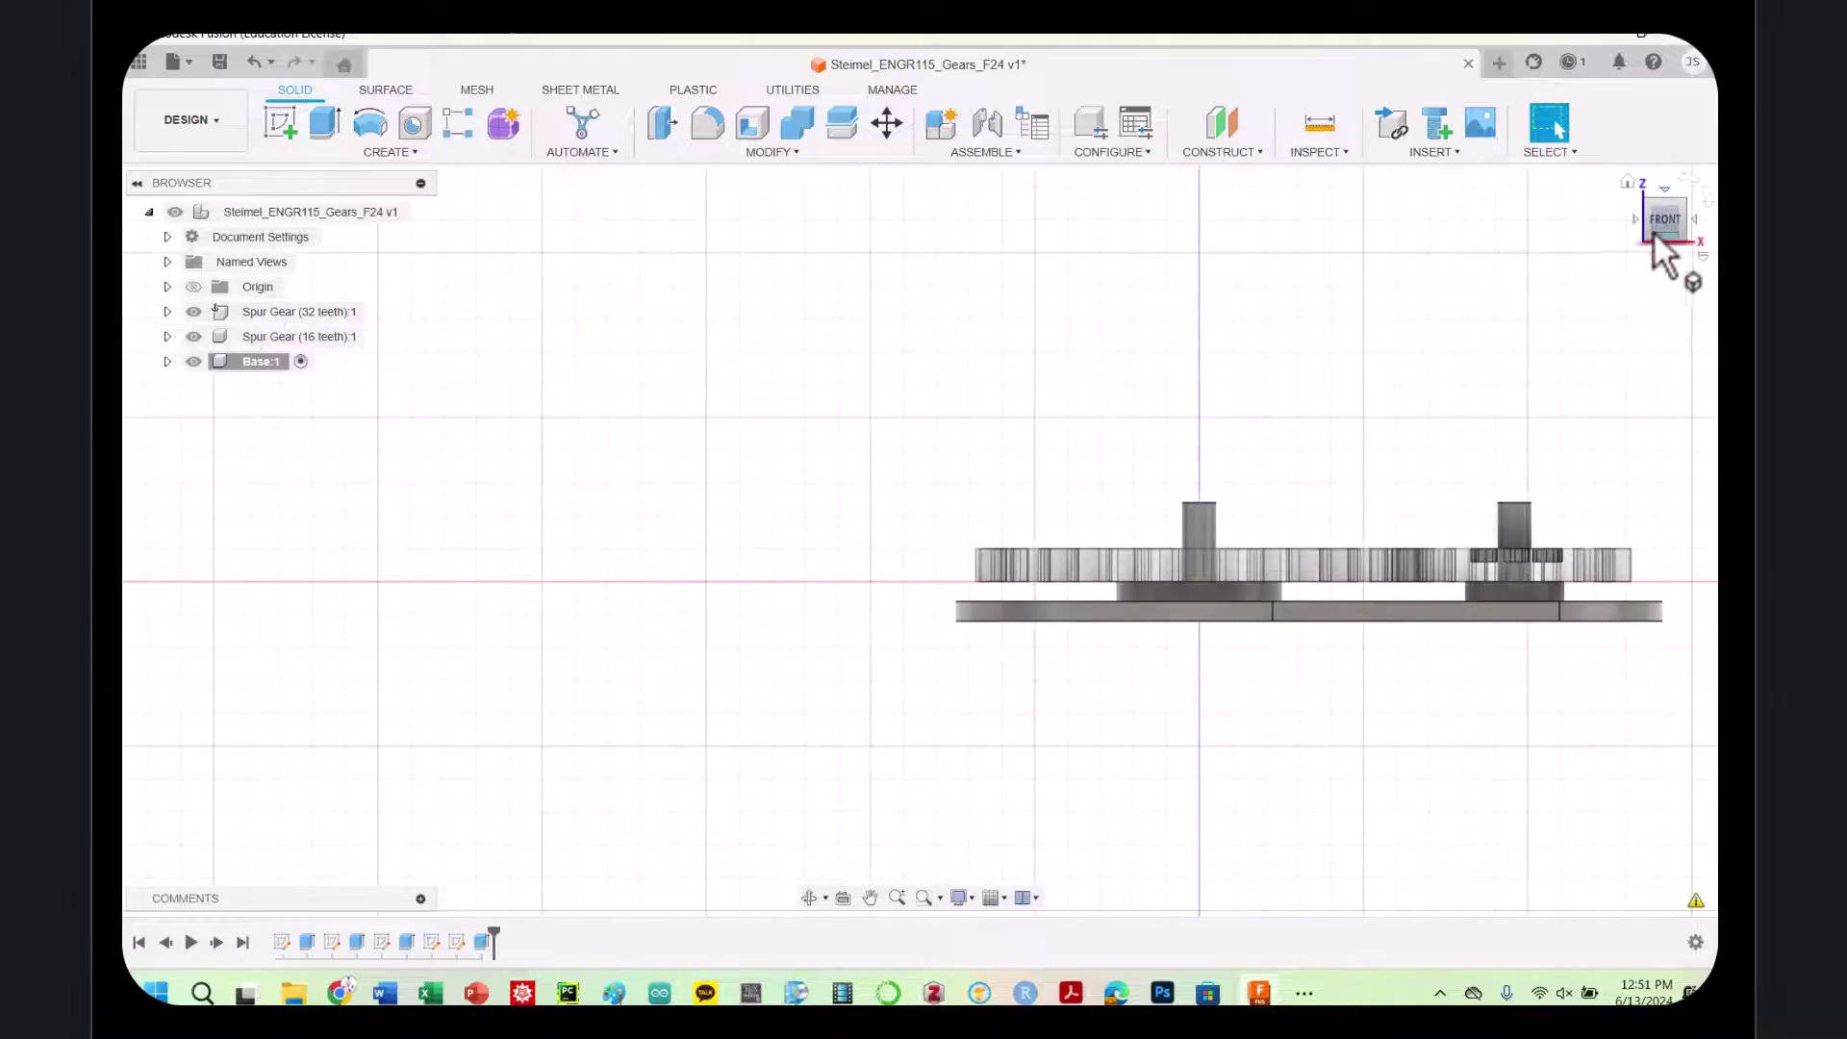
left_click_drag(1646, 250, 1672, 185)
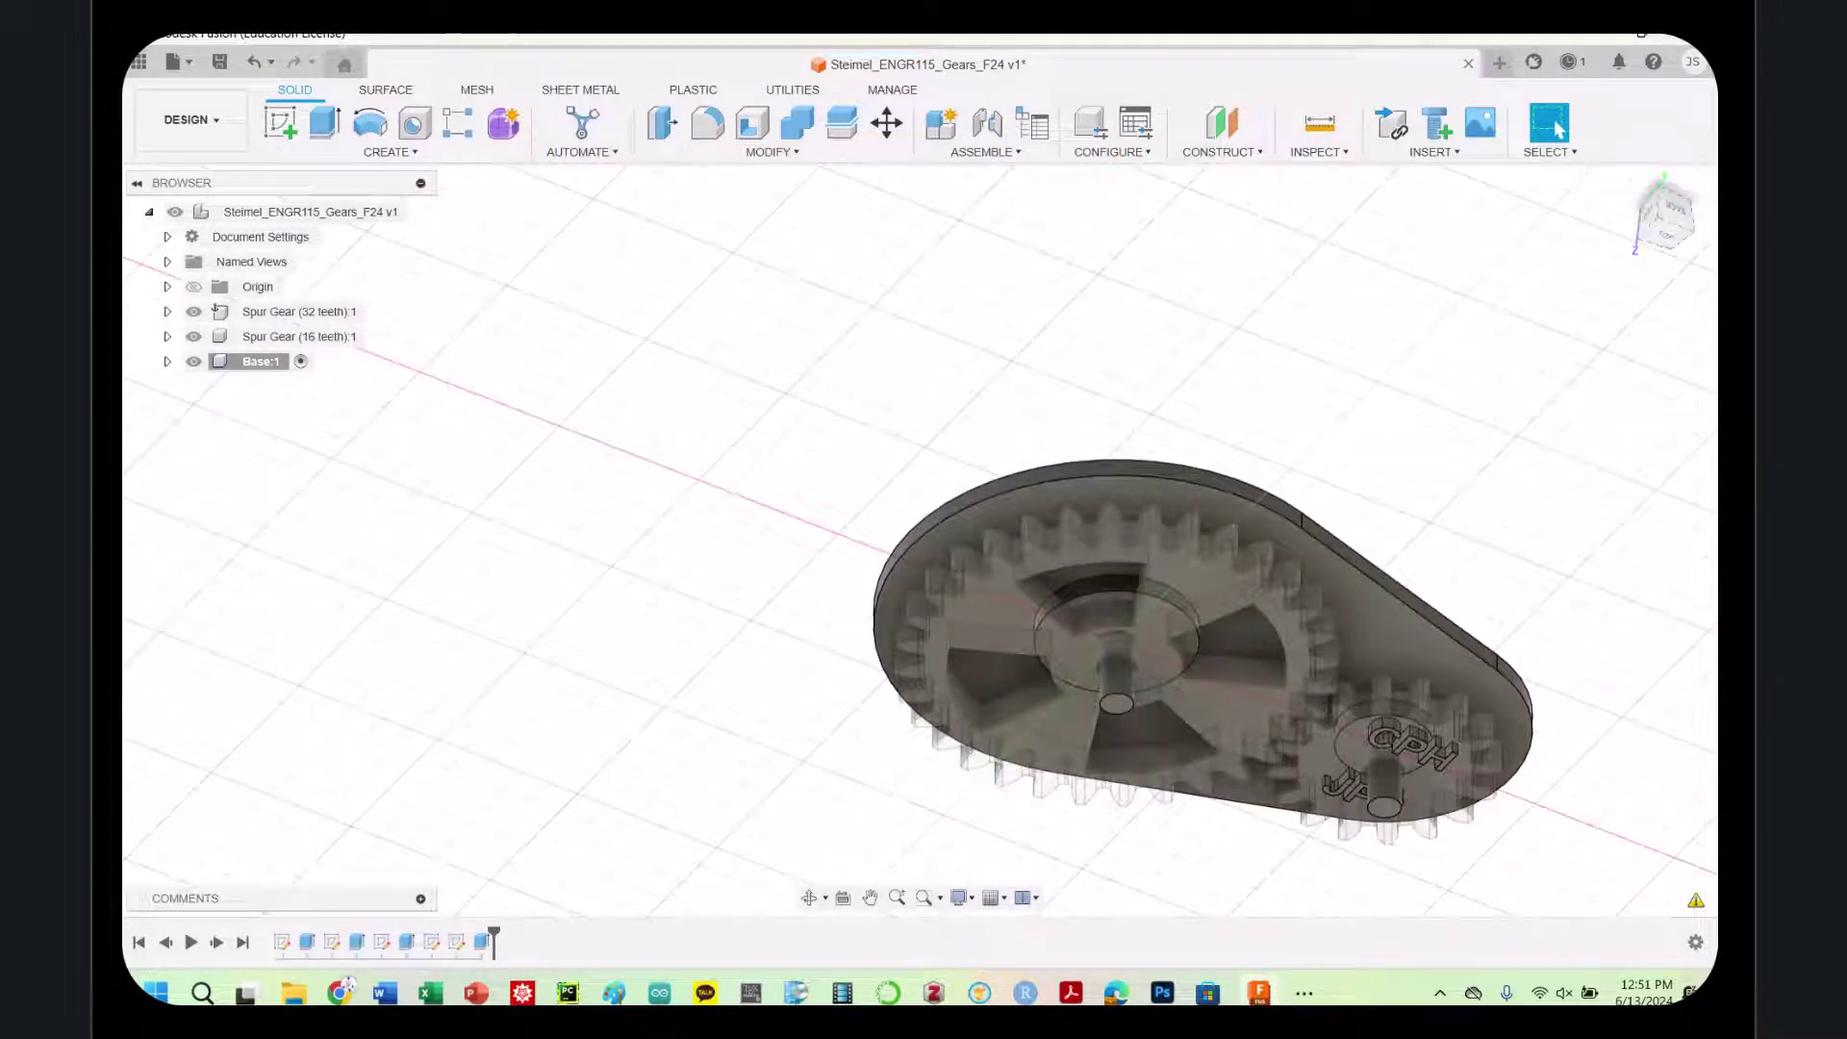
left_click(1662, 229)
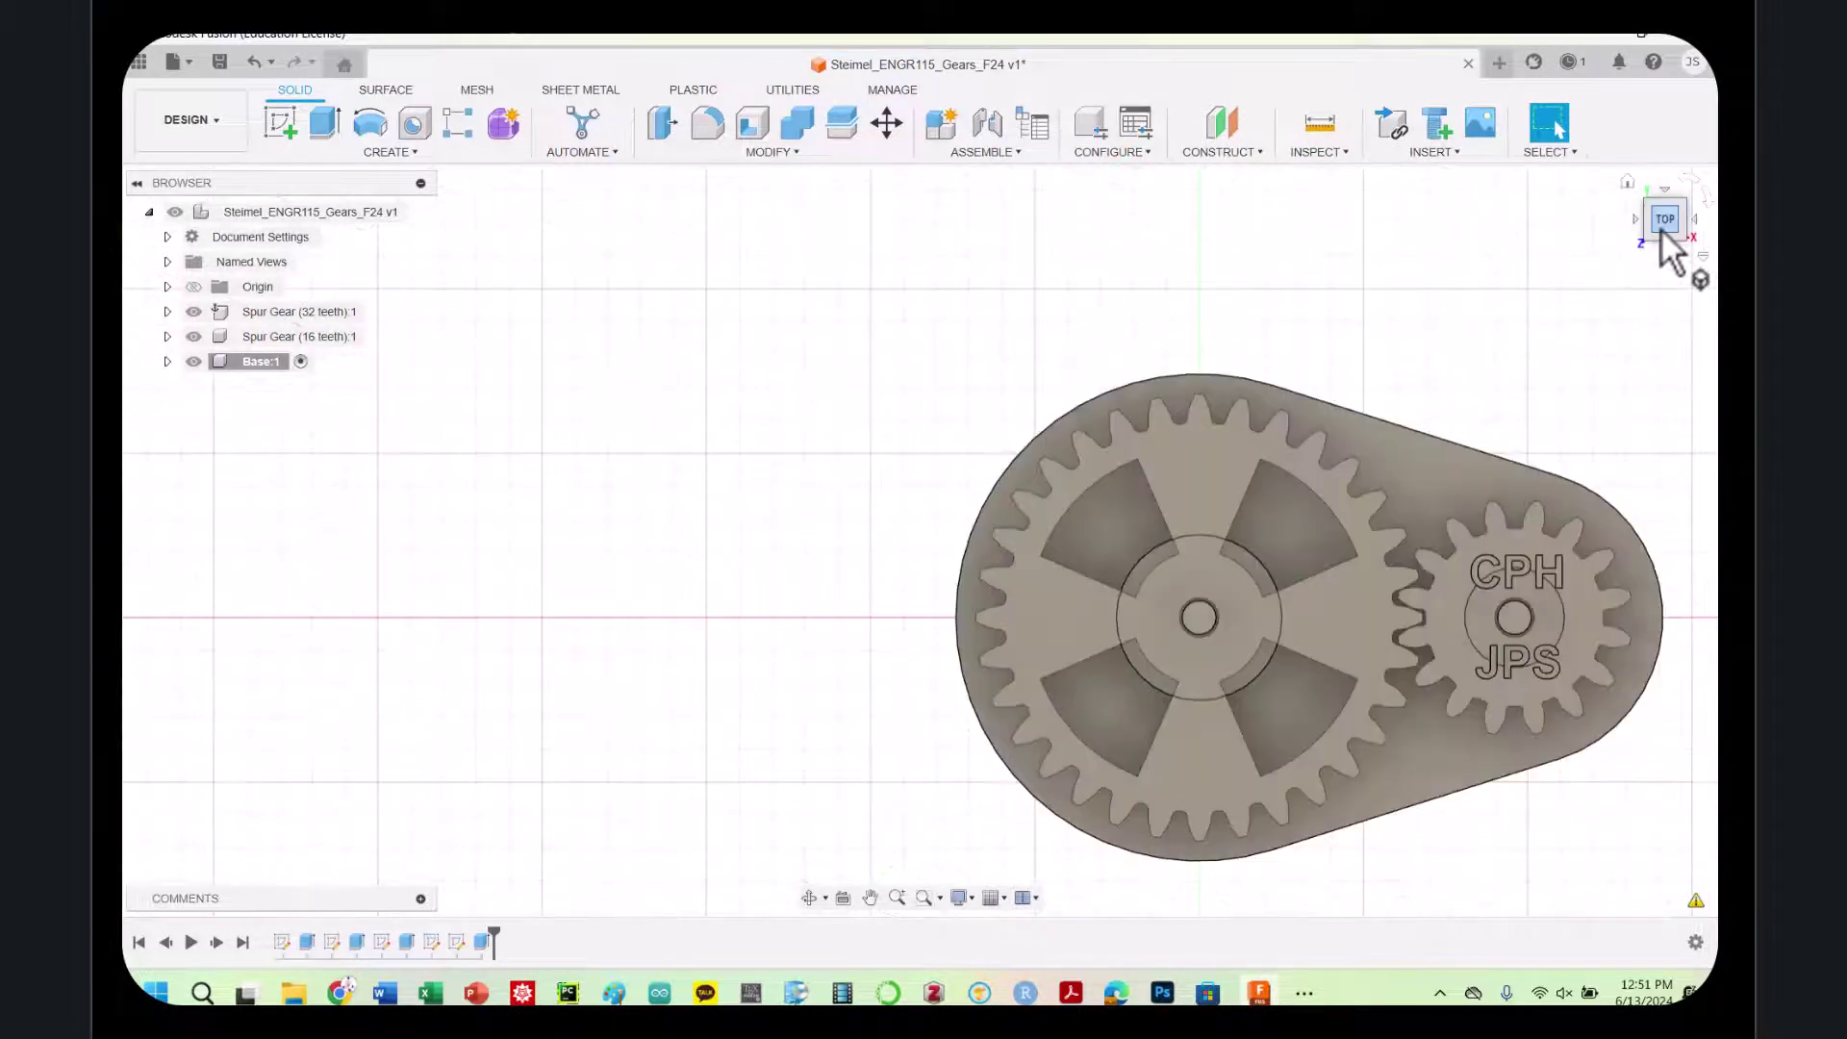
left_click_drag(1665, 227, 1653, 146)
scroll(1692, 778, "down", 1)
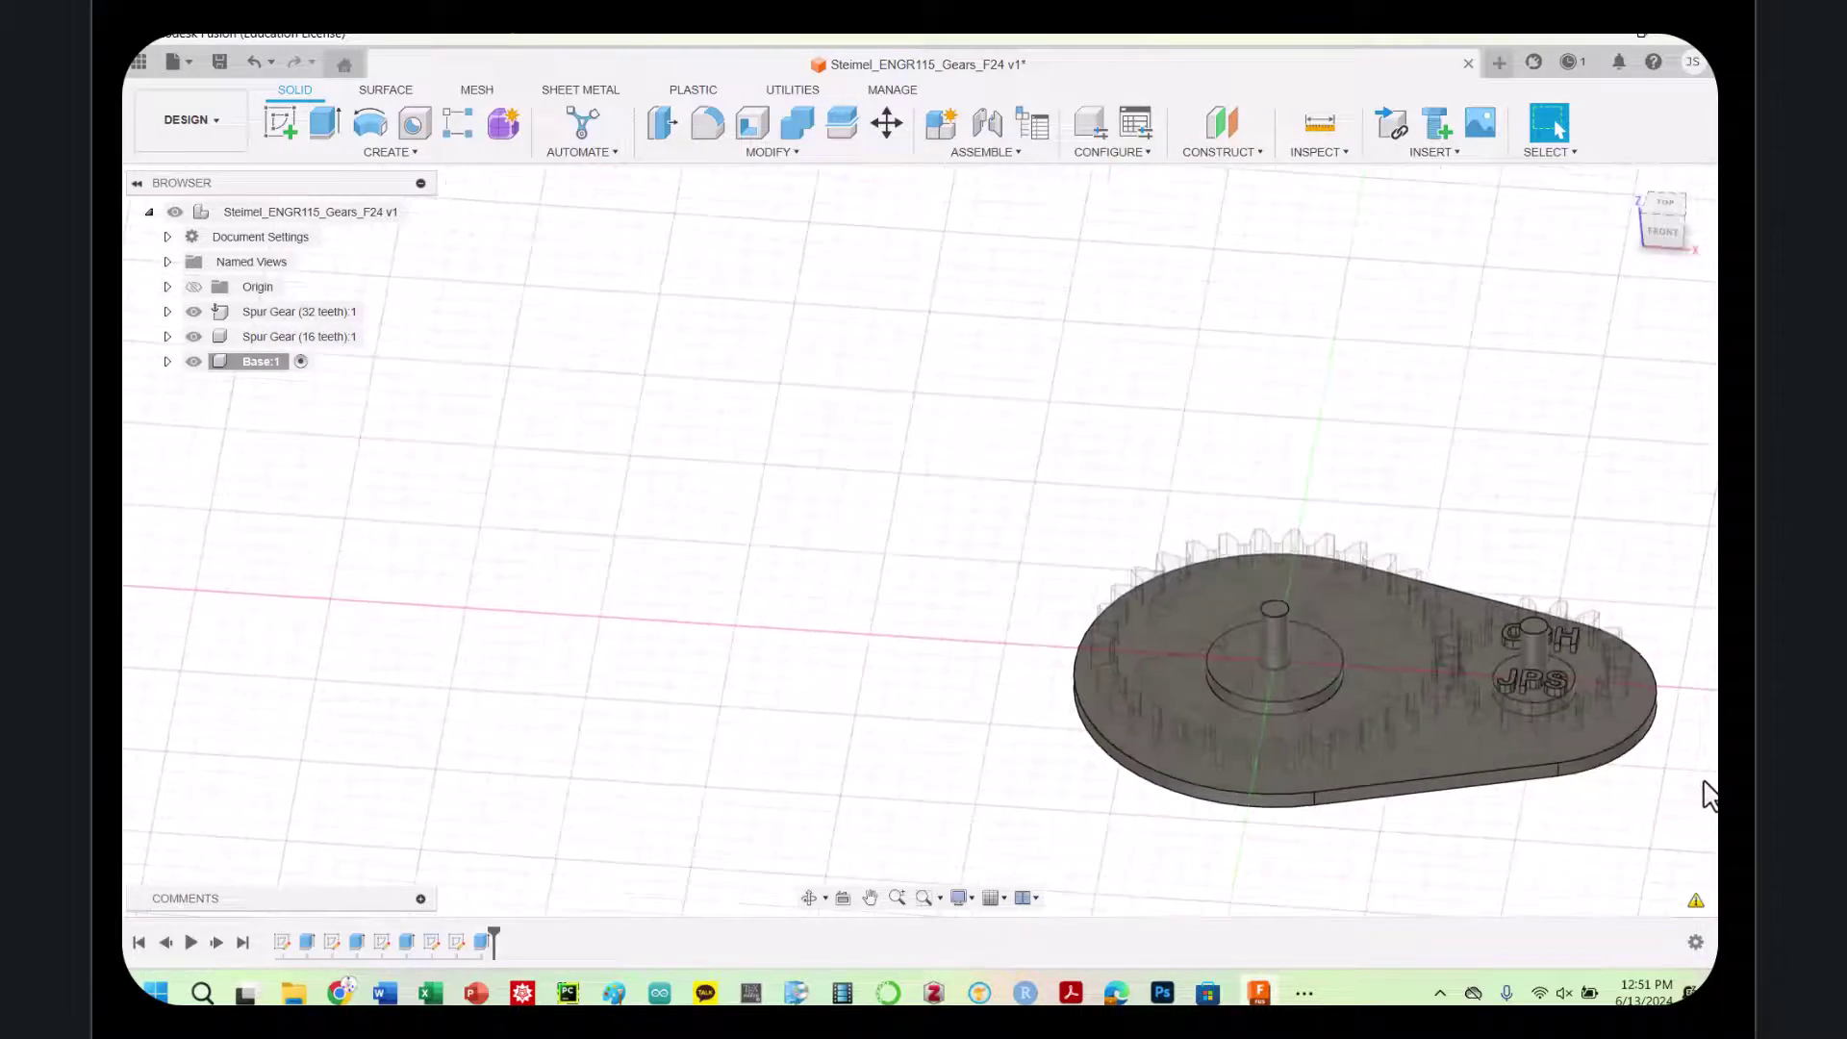
scroll(1703, 763, "up", 2)
scroll(1654, 738, "up", 3)
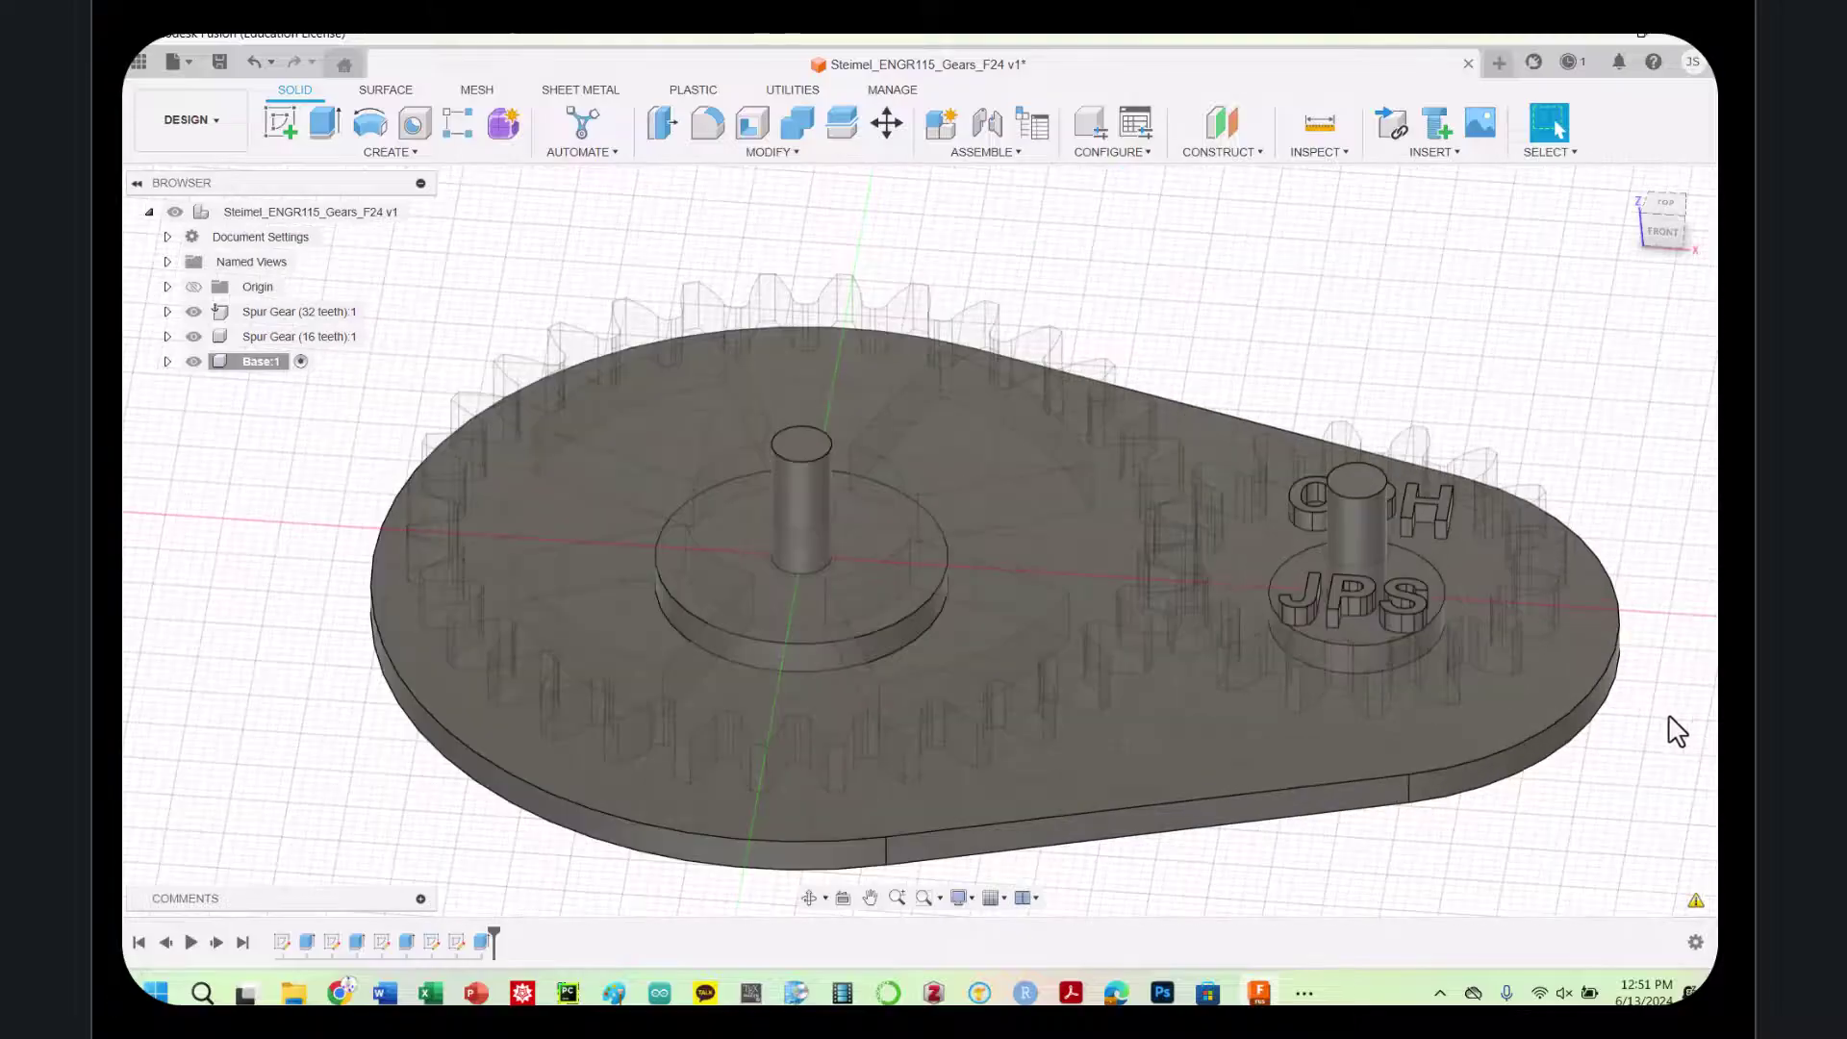
Add full-length ISO Metric M5.5x0.5 threads to both gear shafts
left_click(795, 493)
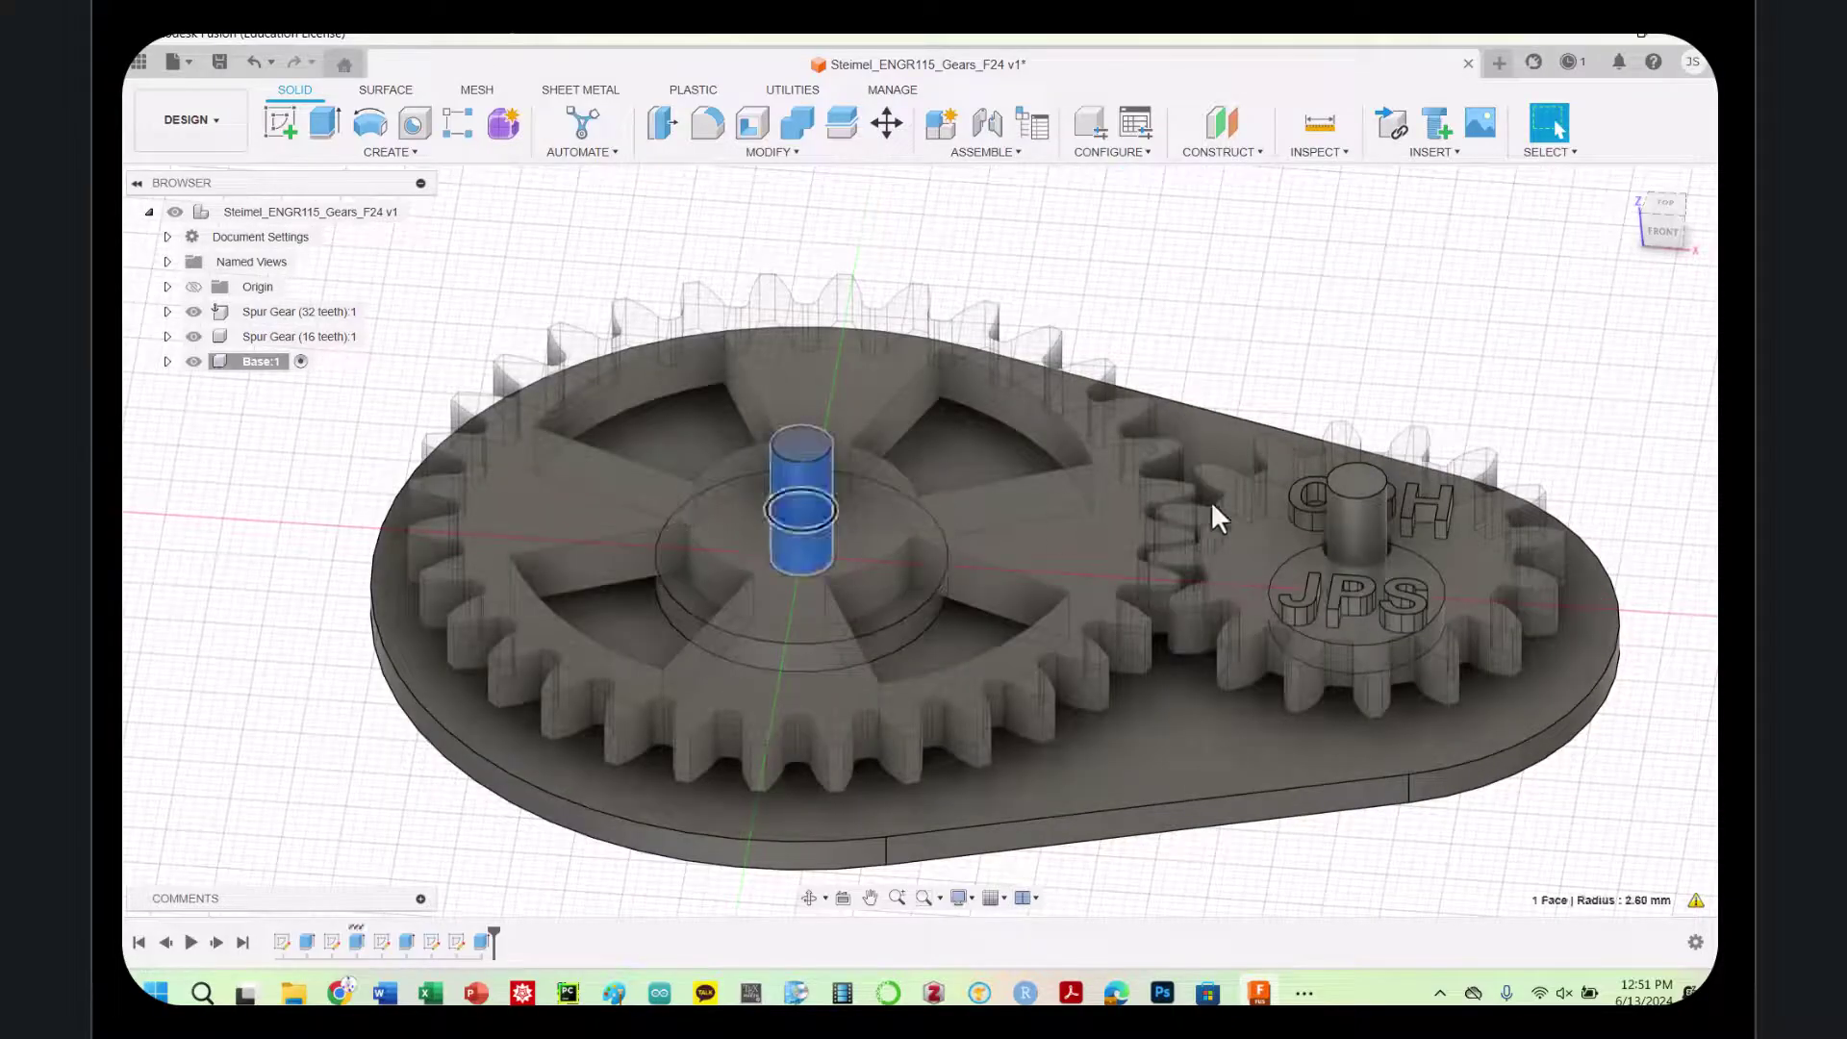
left_click(1348, 520)
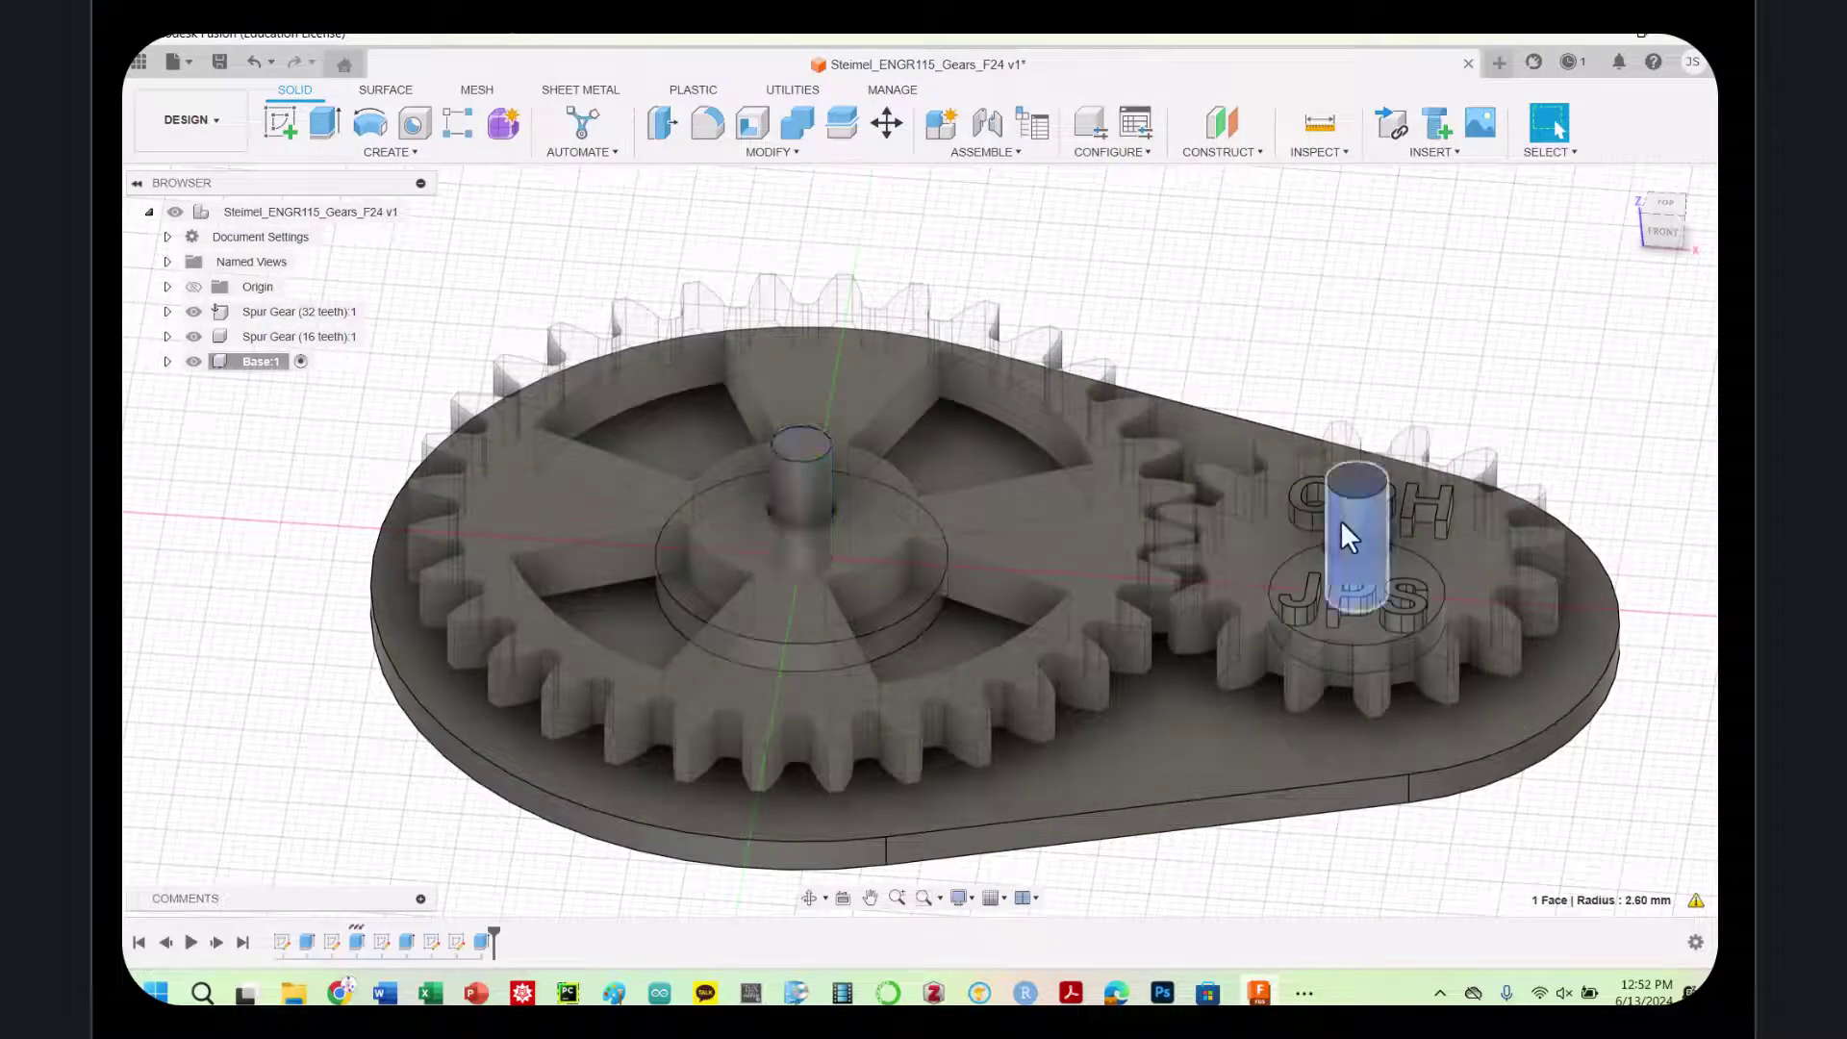
left_click(804, 498, "ctrl")
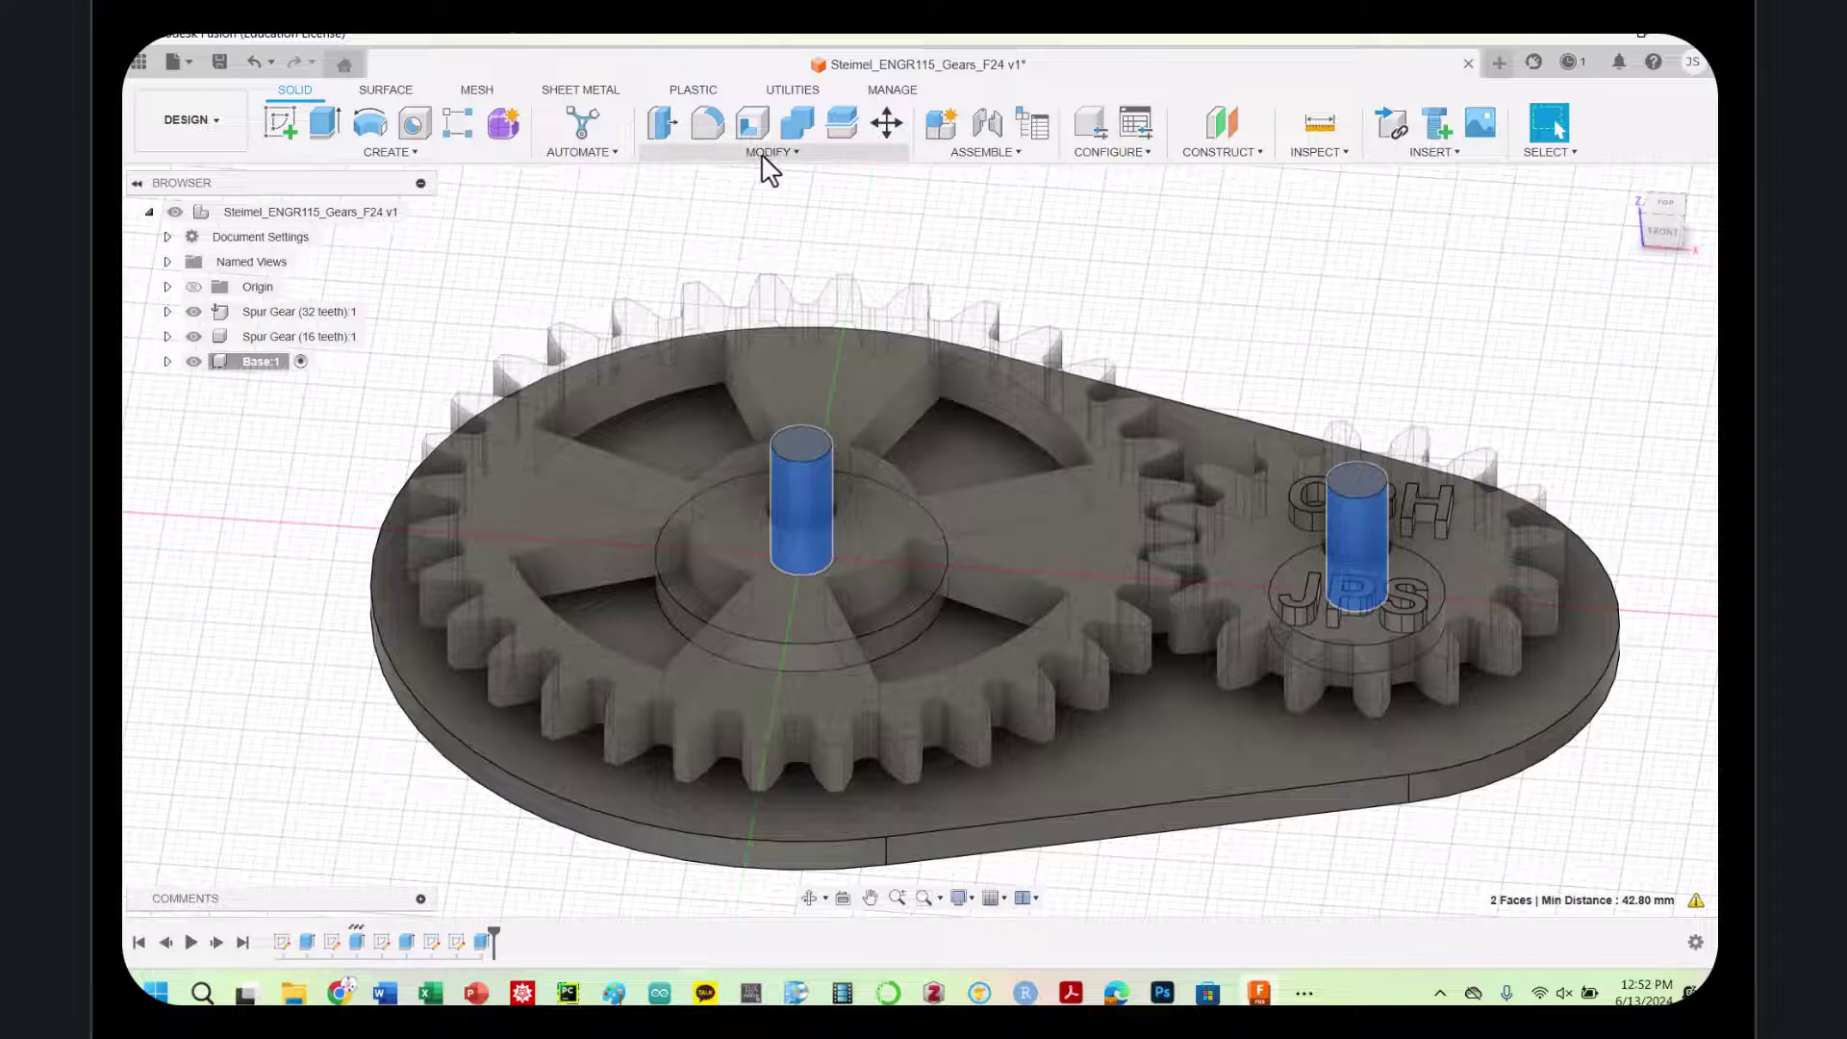
left_click(413, 154)
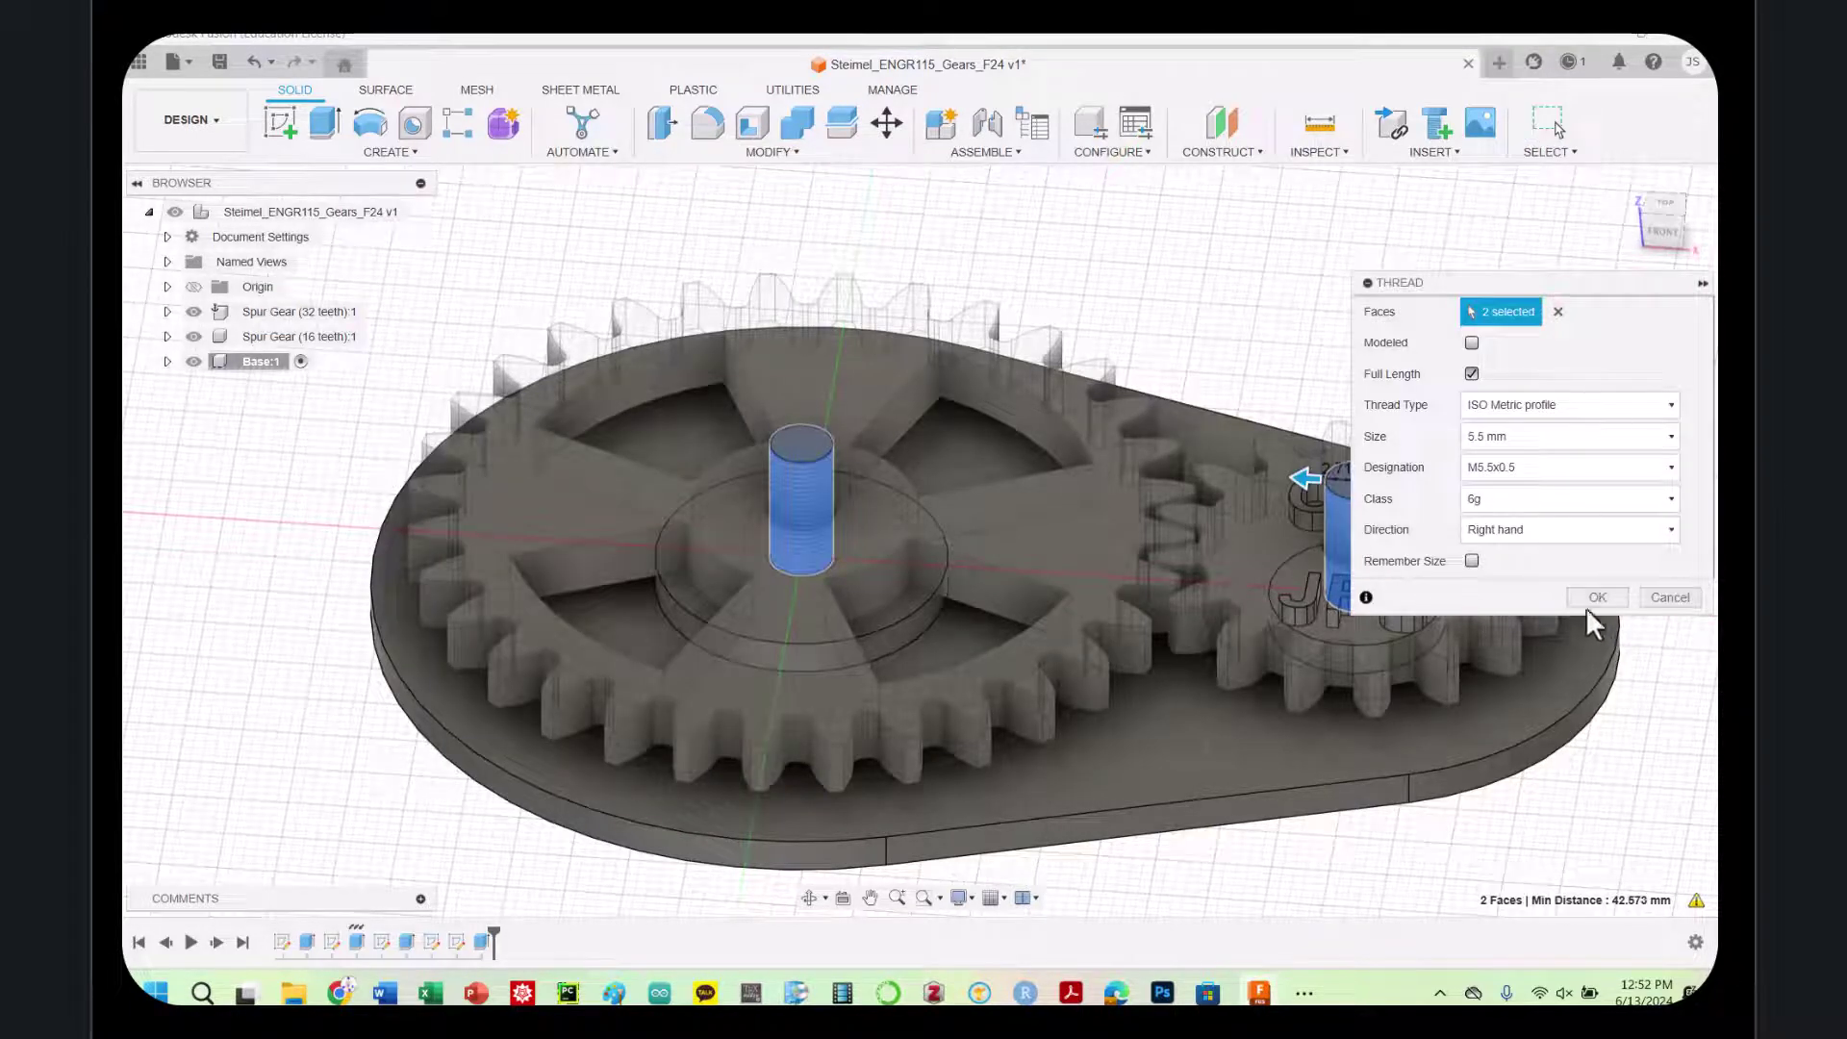
left_click(1594, 598)
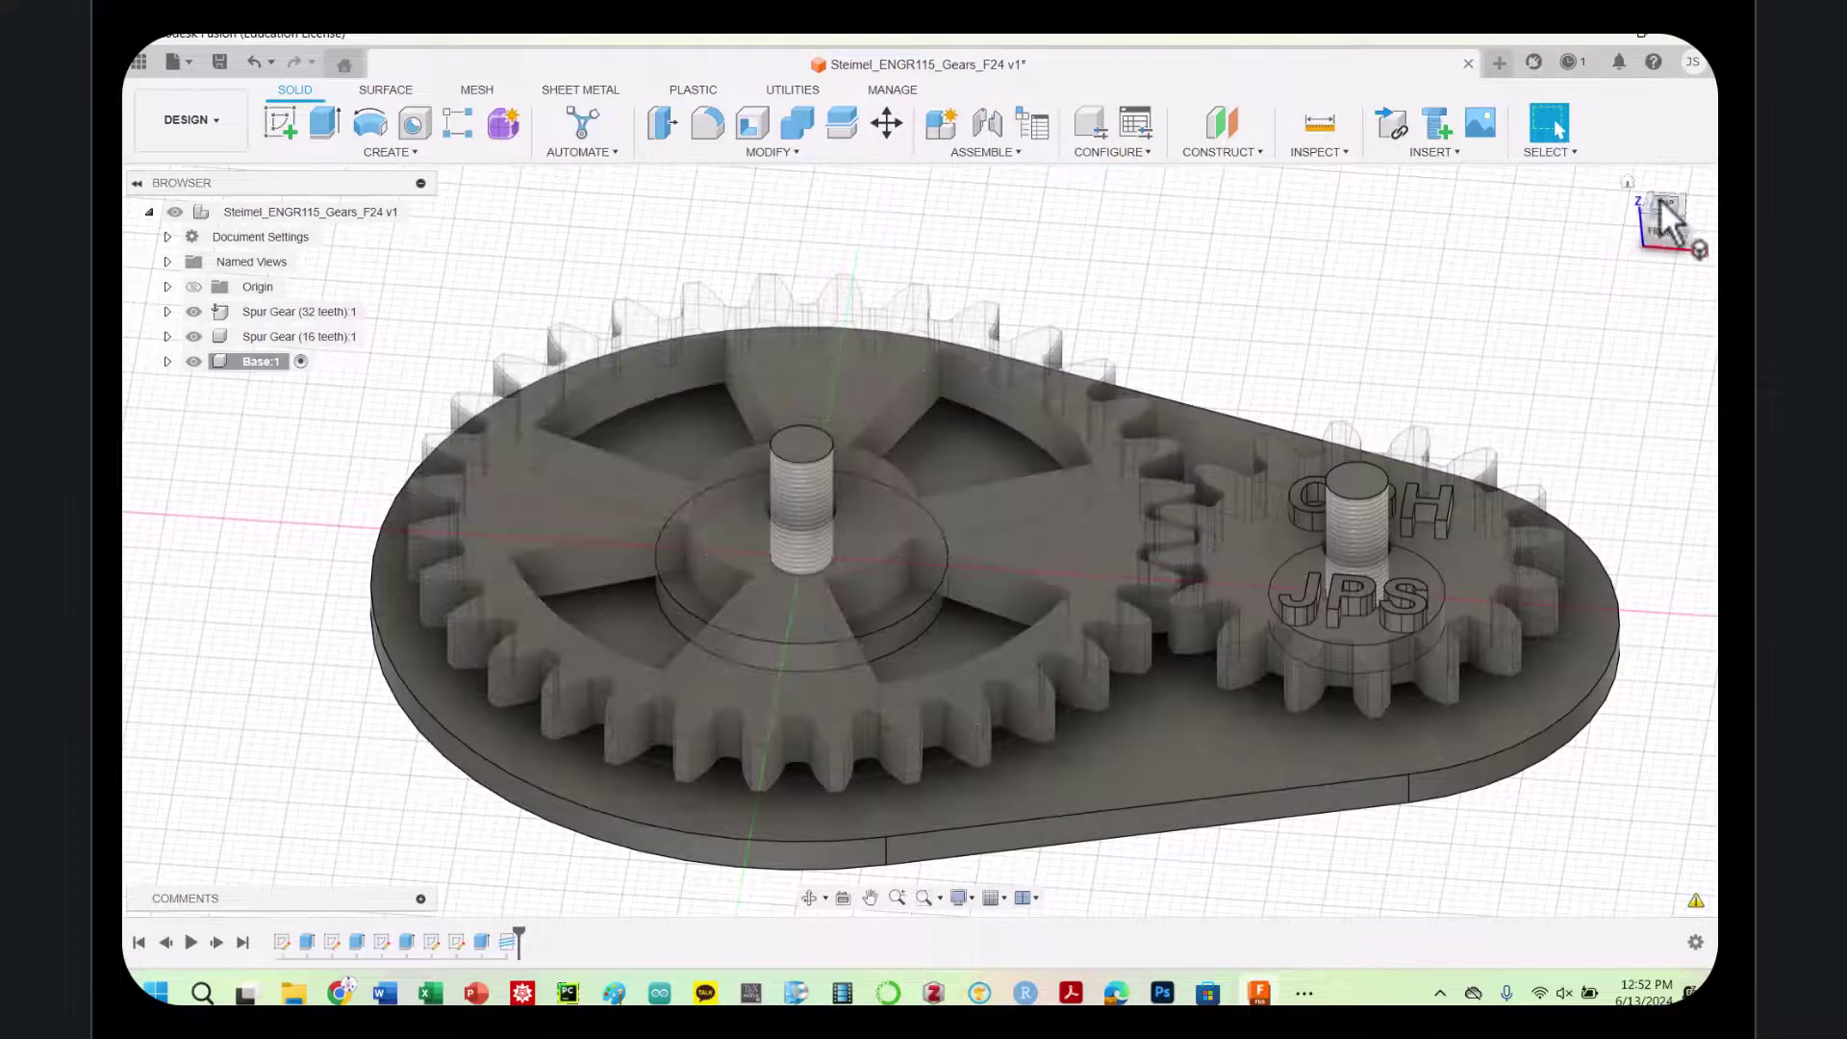
left_click(1660, 198)
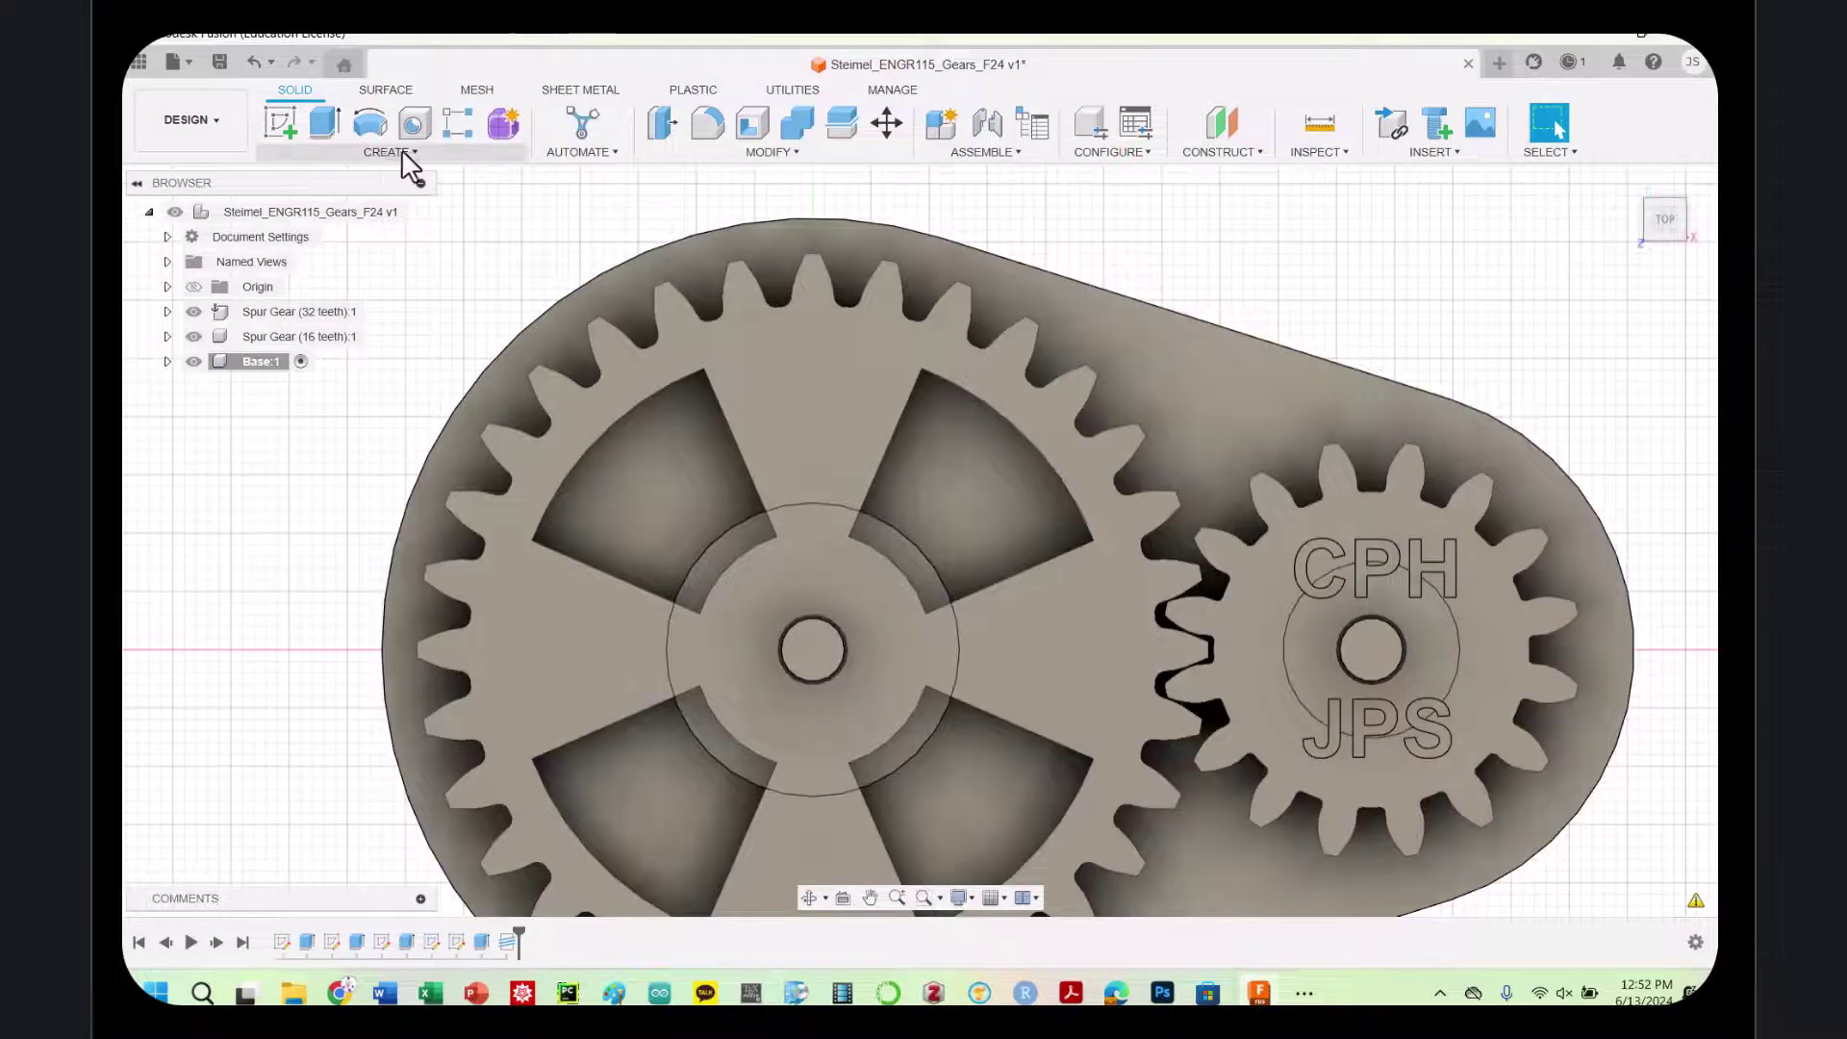
Start a new sketch on the large gear's hub face
left_click(392, 152)
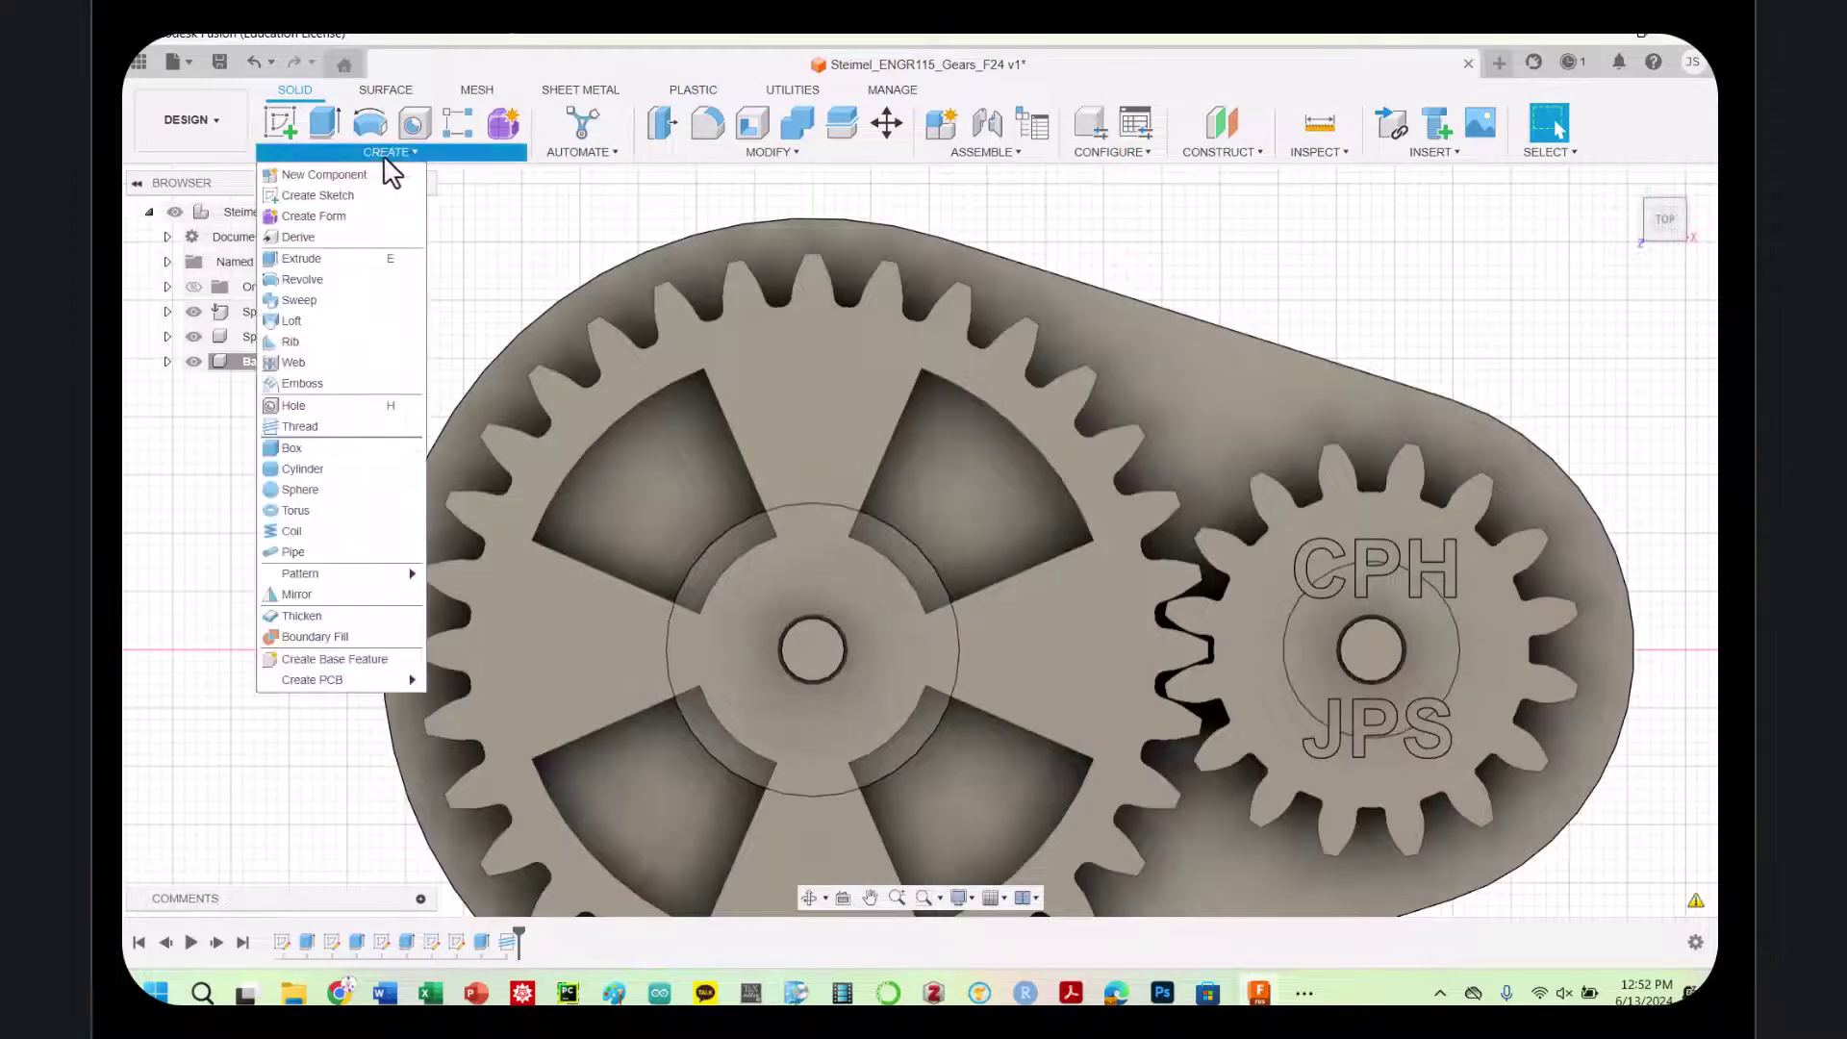
left_click(281, 122)
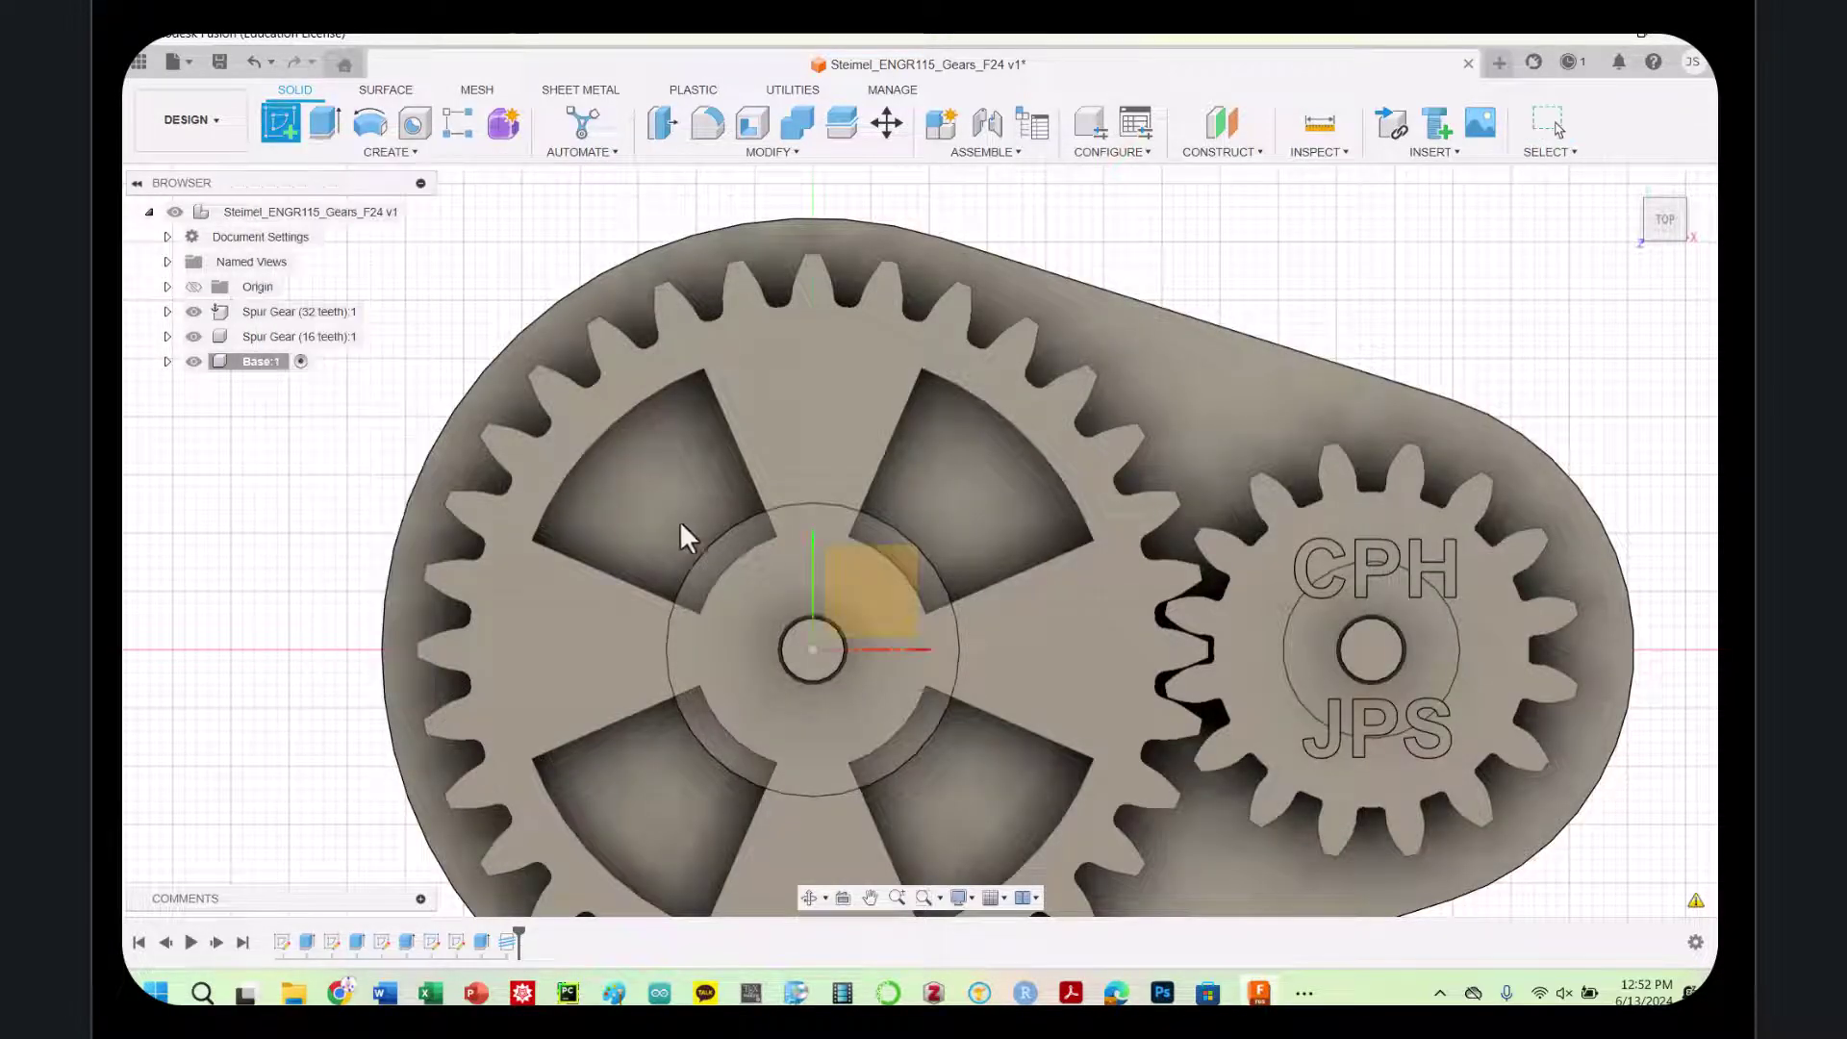
left_click(808, 666)
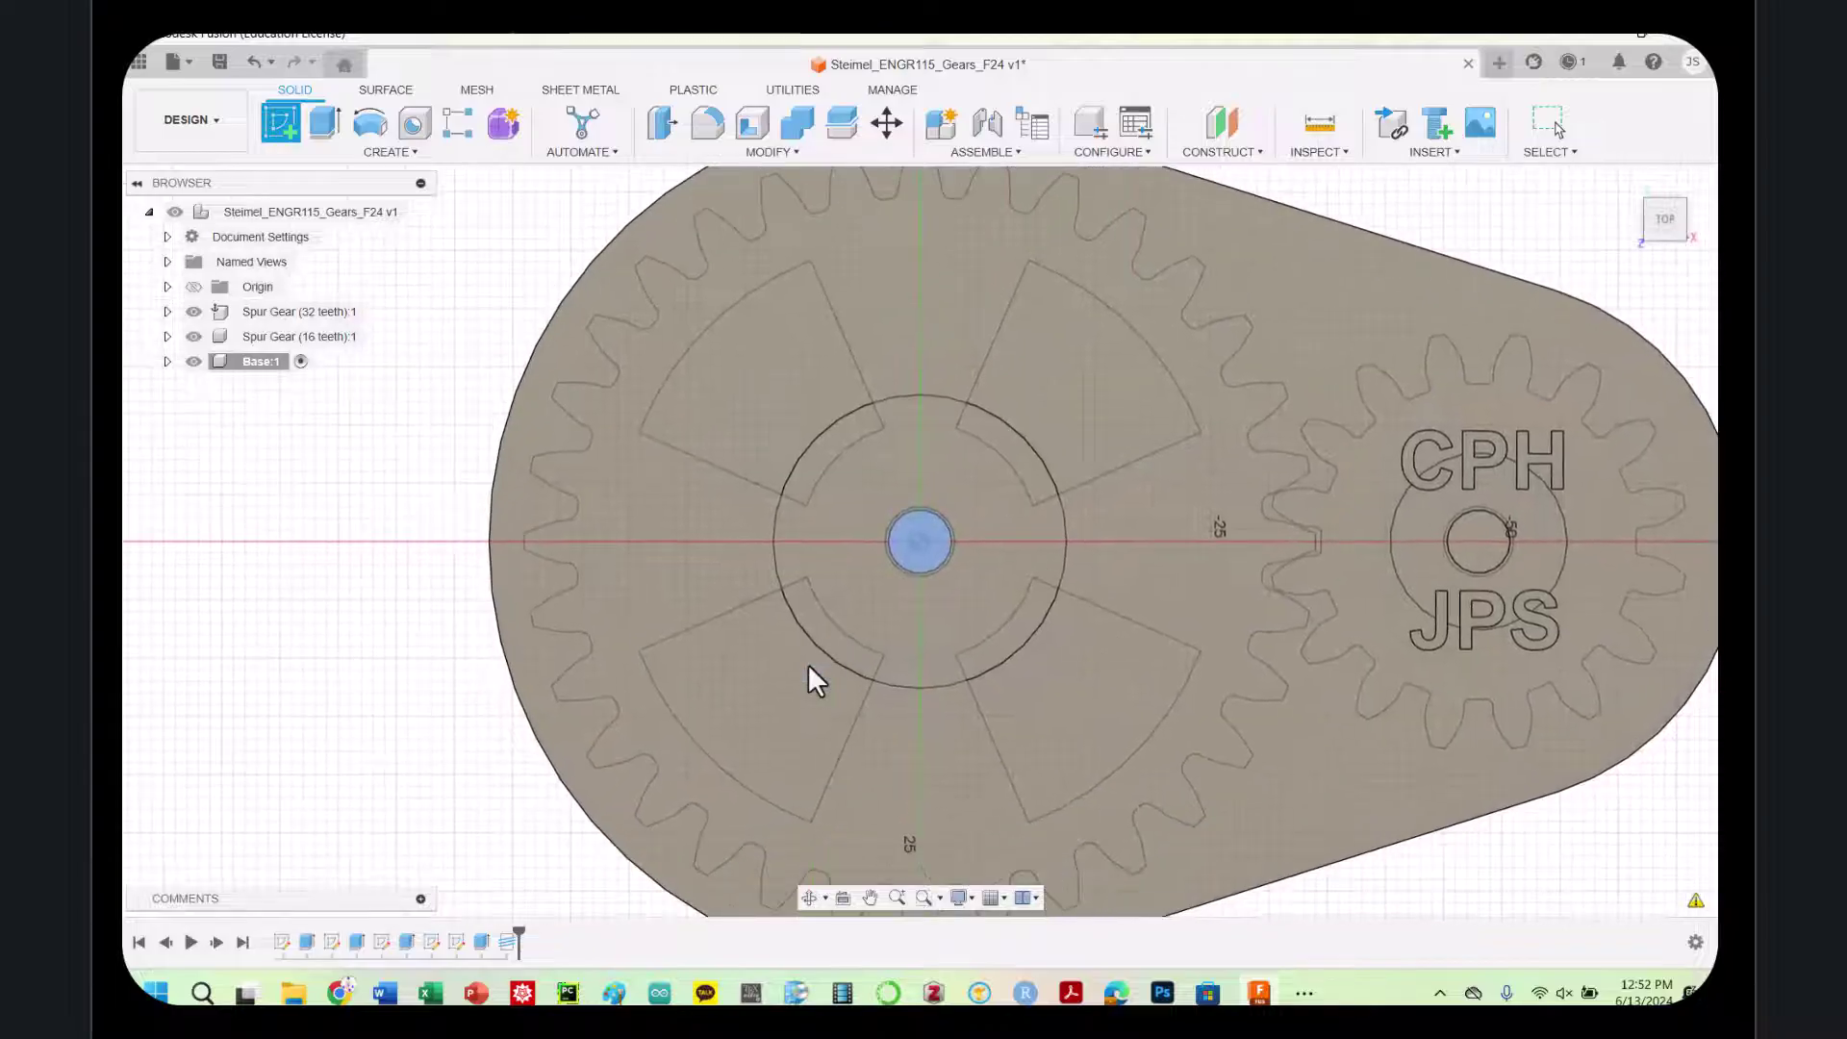
Begin a 6-sided polygon centred on the large gear's hub
left_click(344, 153)
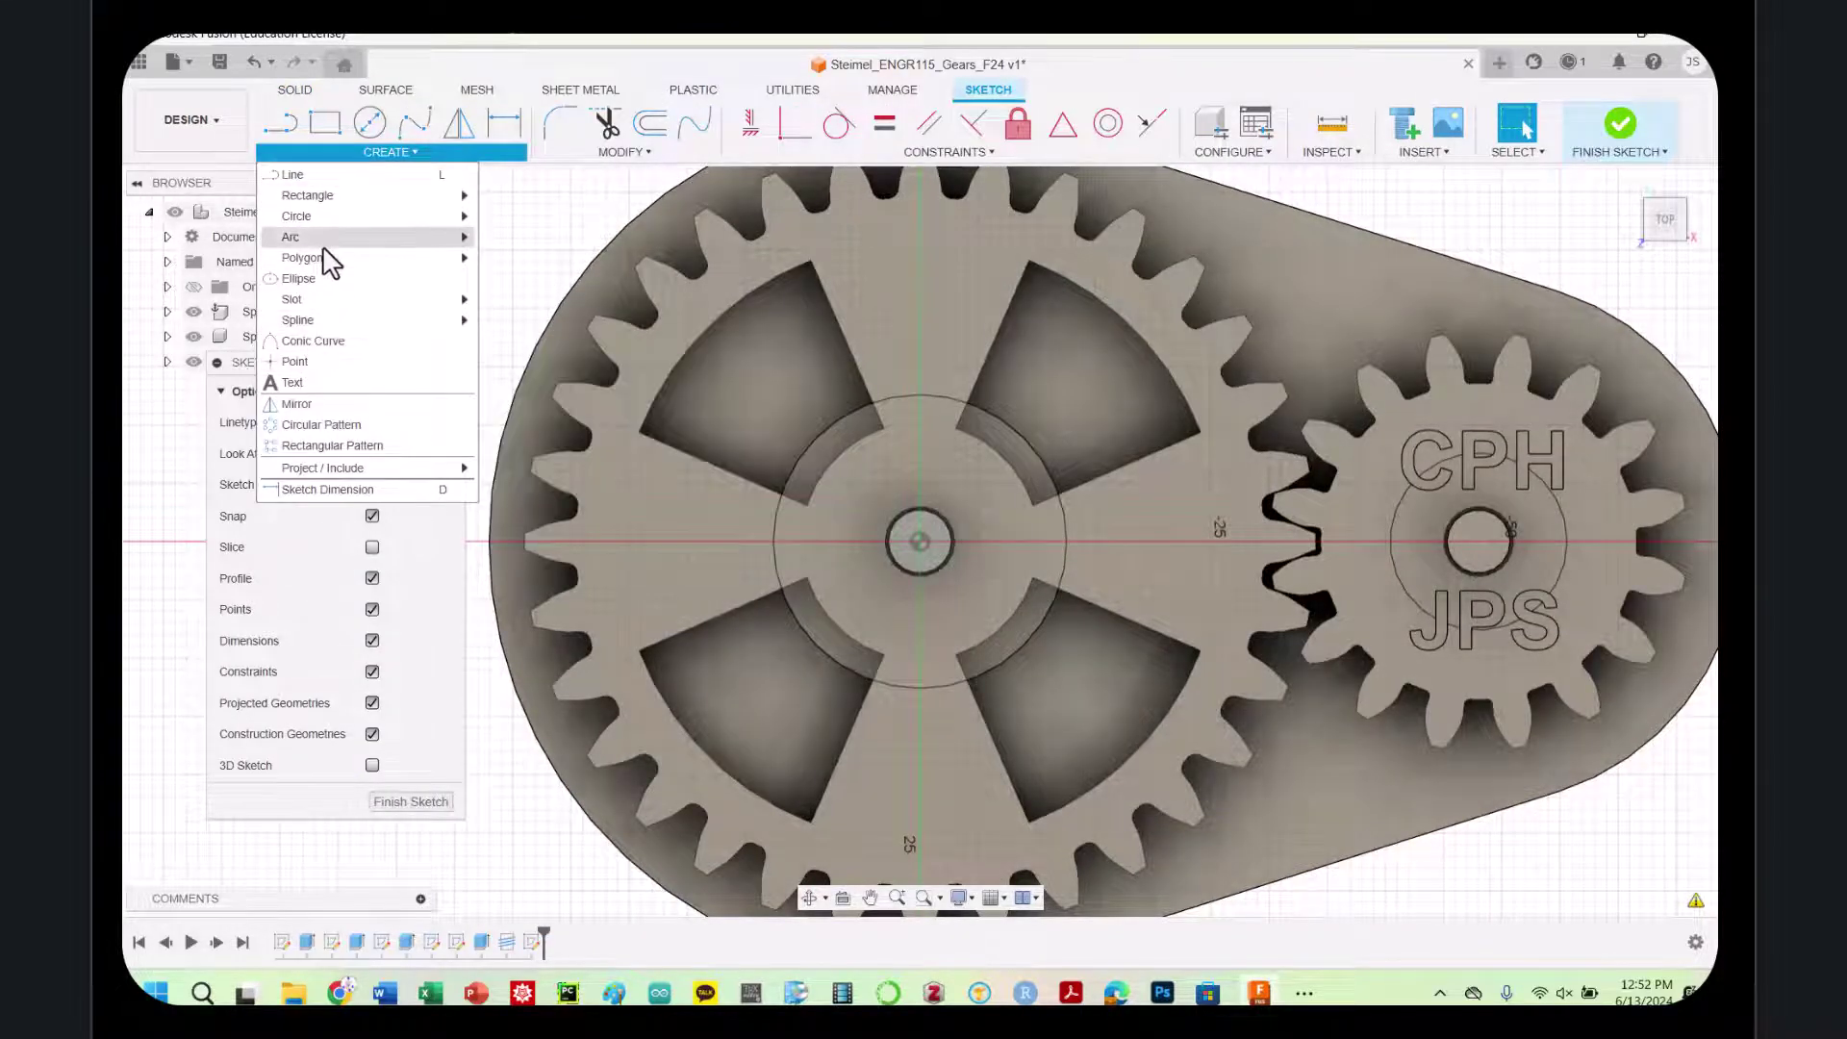
mouse_move(322, 259)
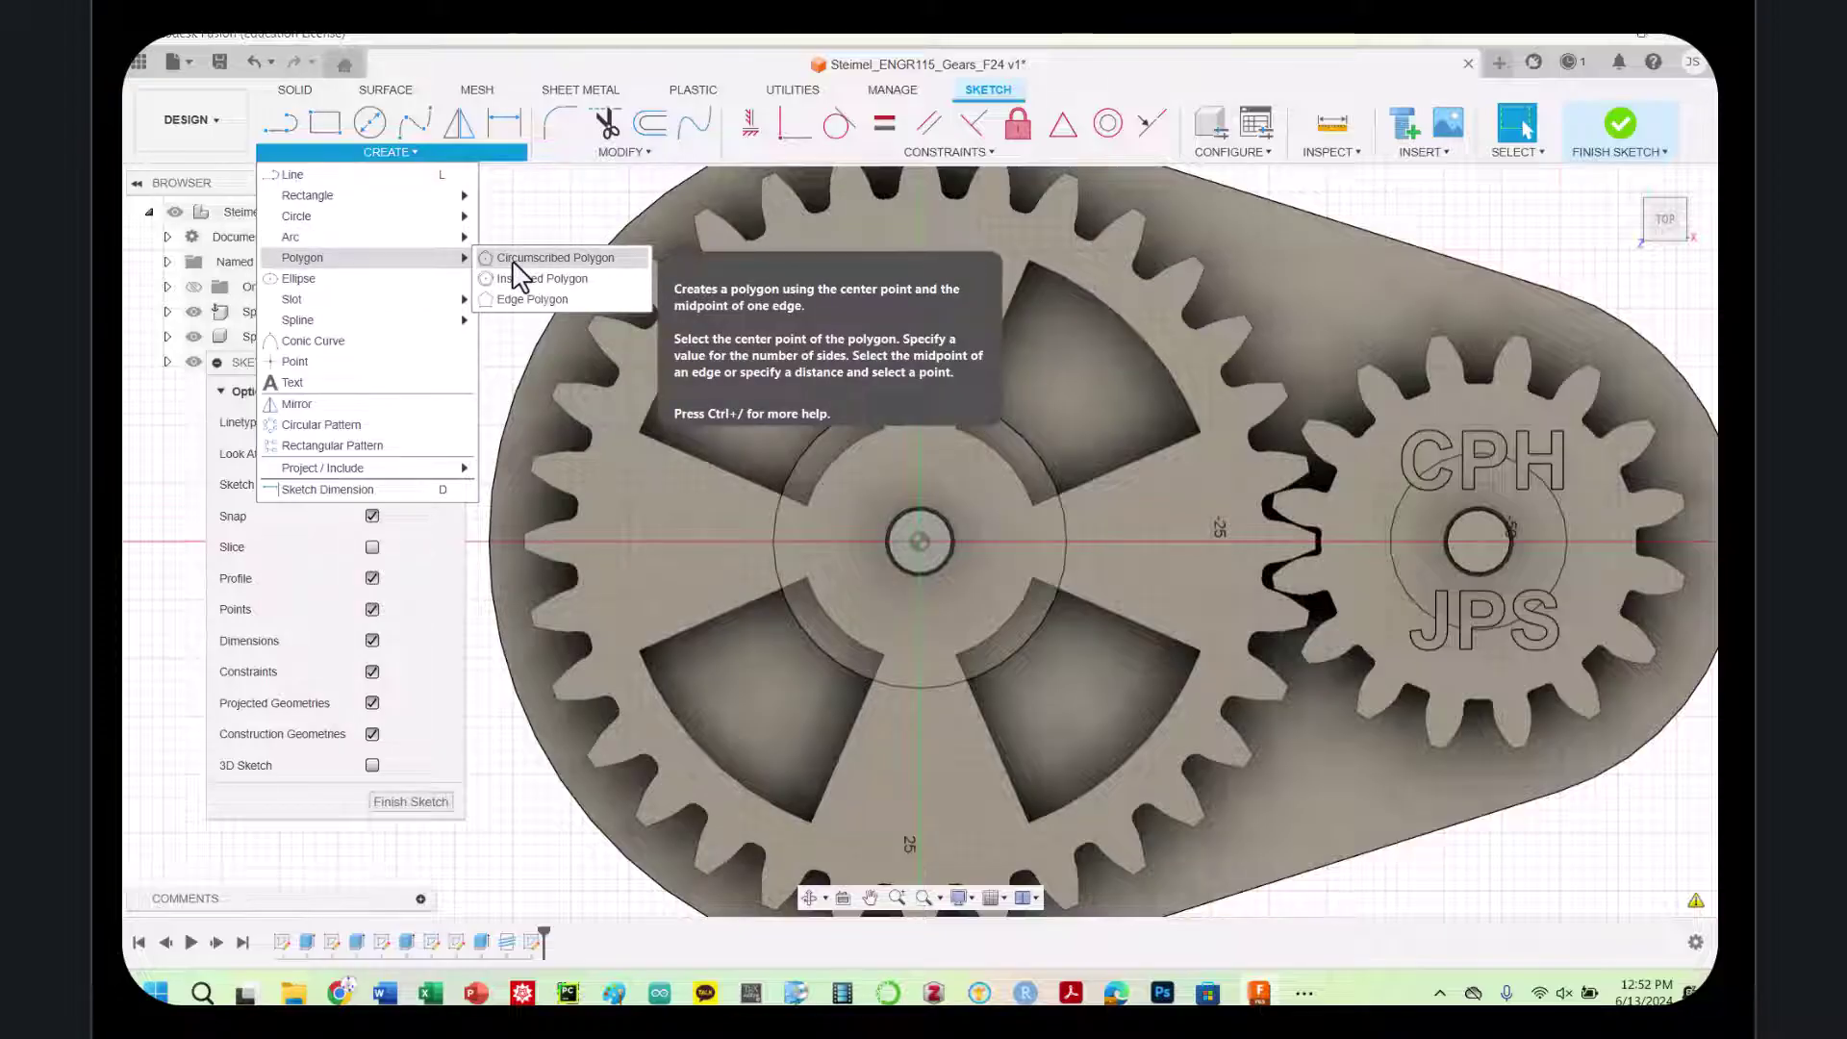
left_click(520, 278)
left_click(920, 541)
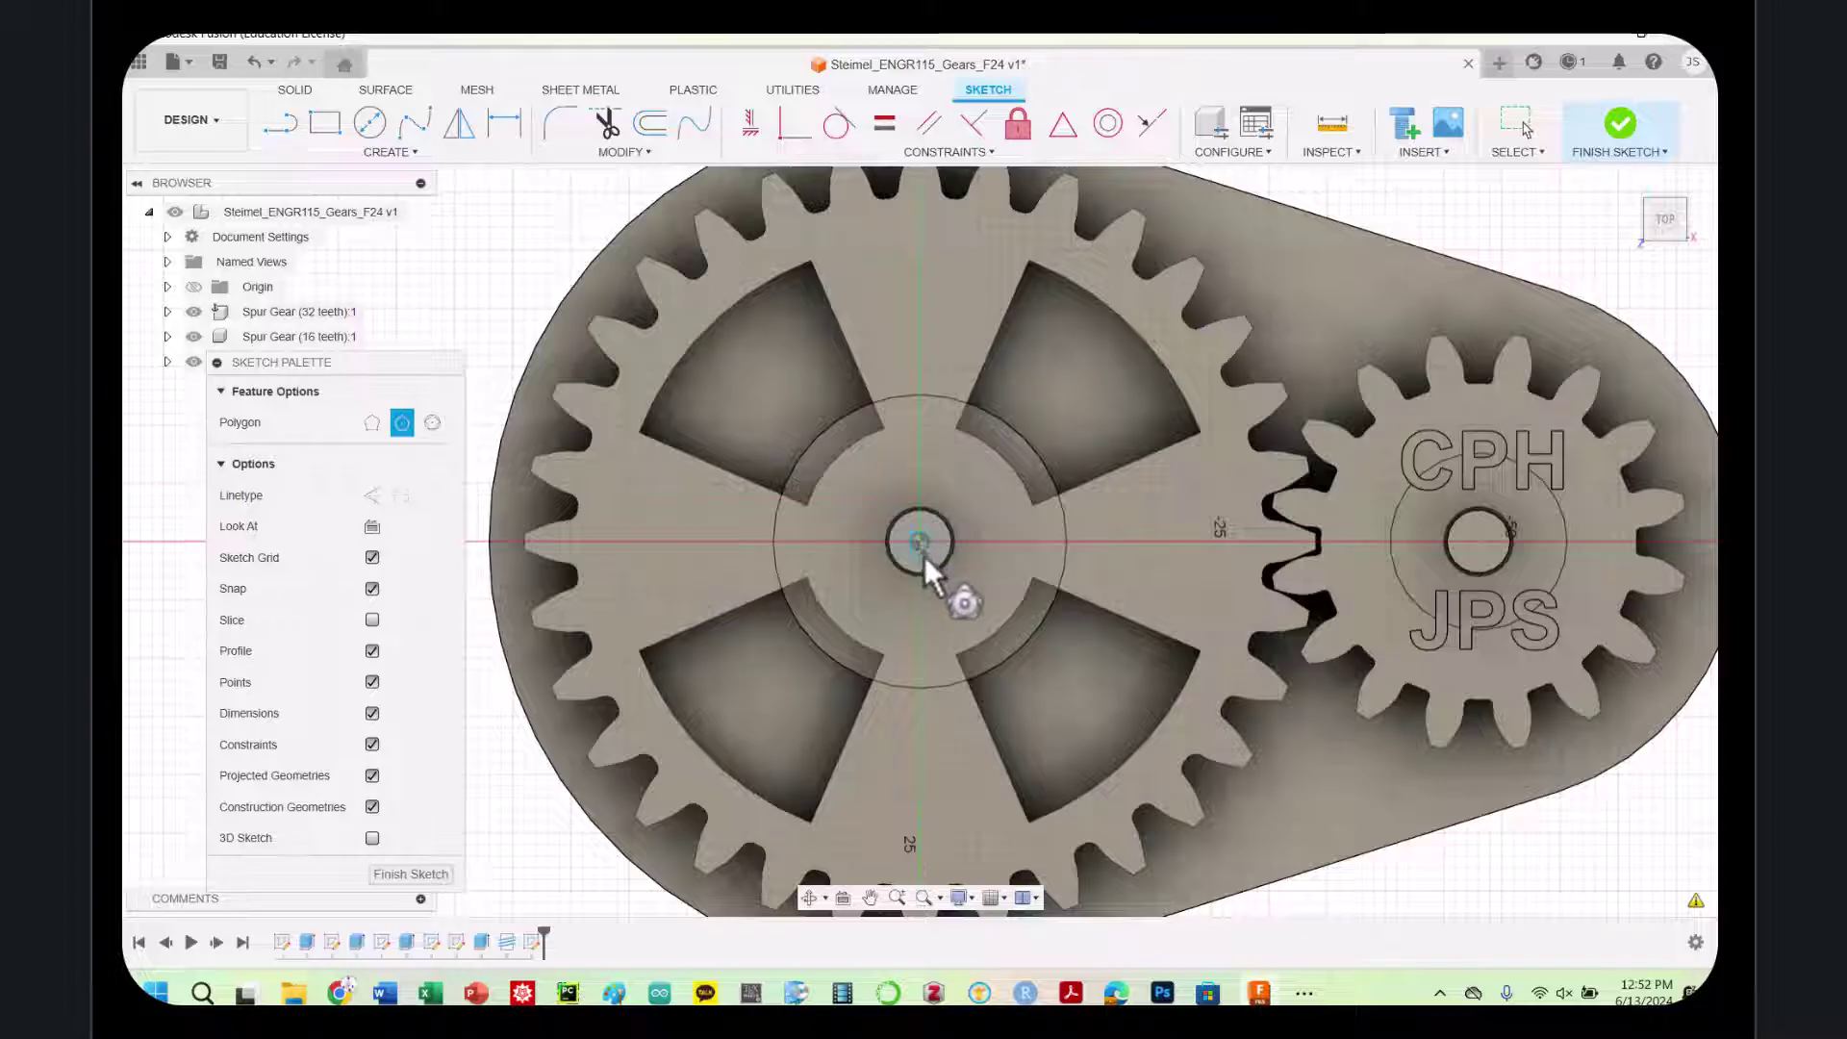
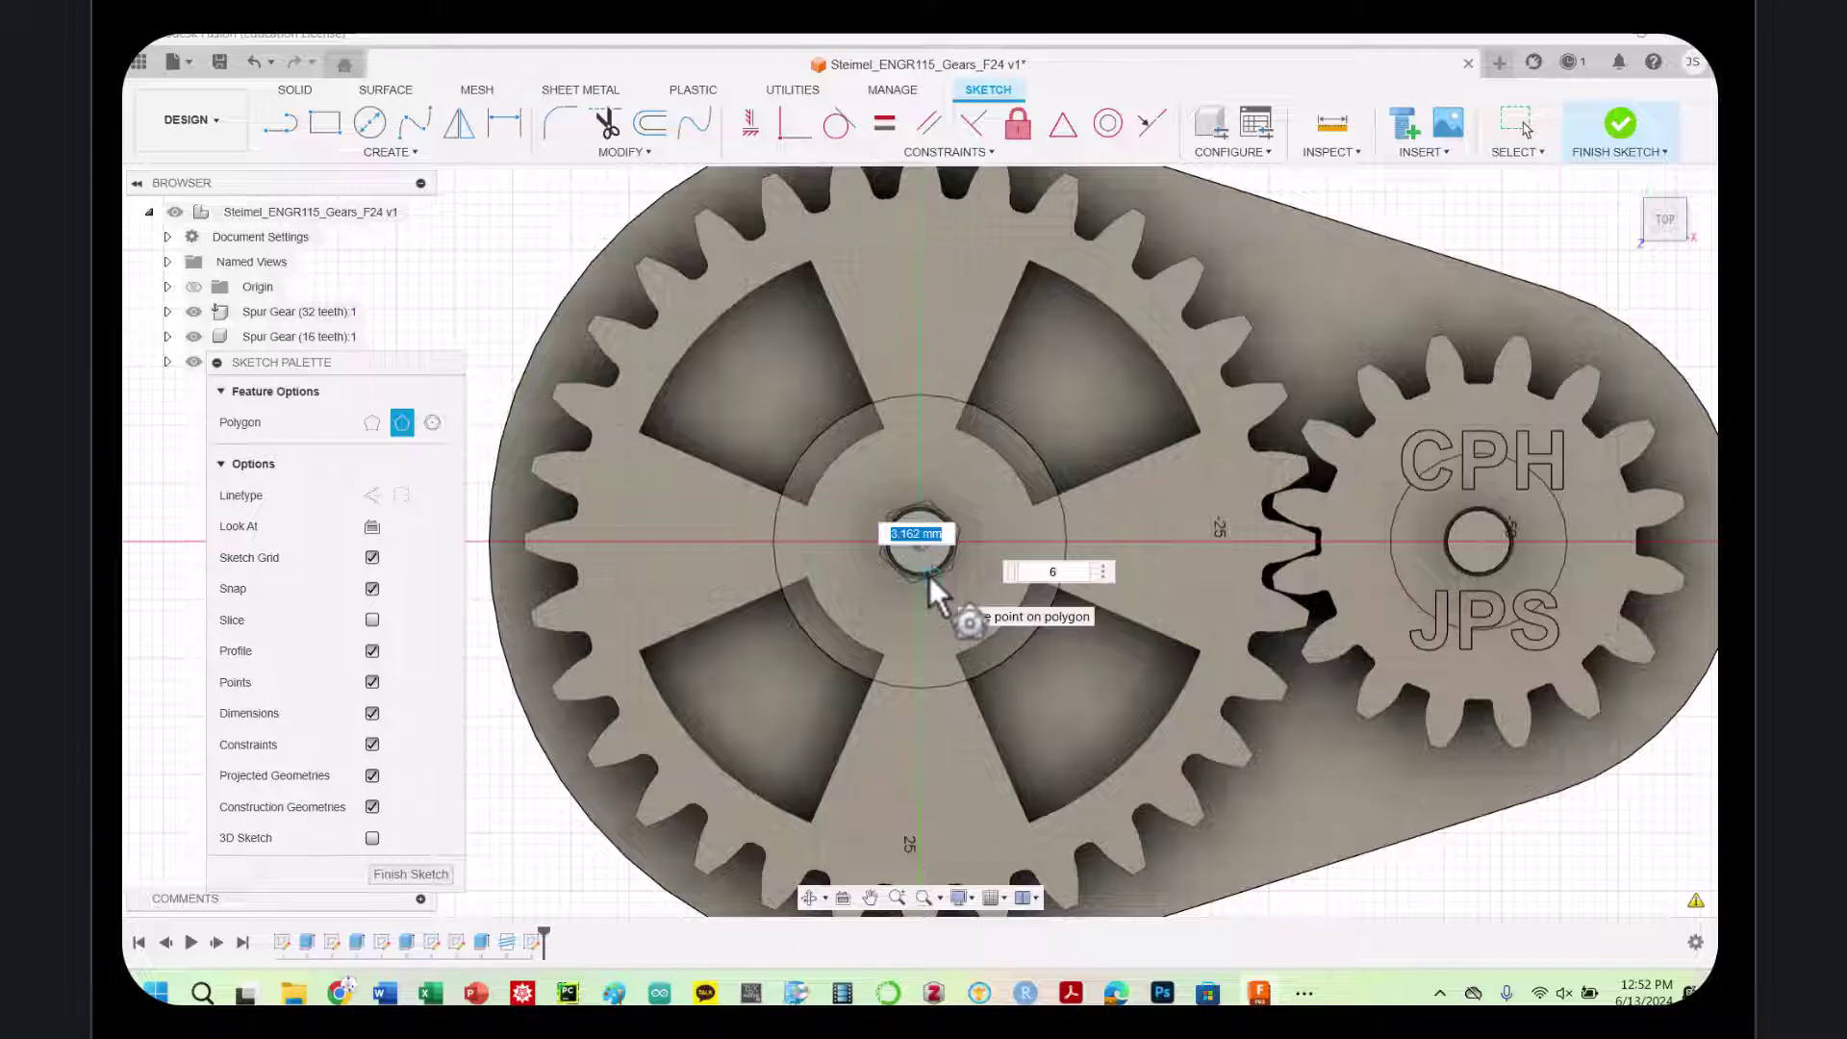
Finish the hexagon around the large gear's centre hole and constrain its top edge horizontal
left_click(929, 576)
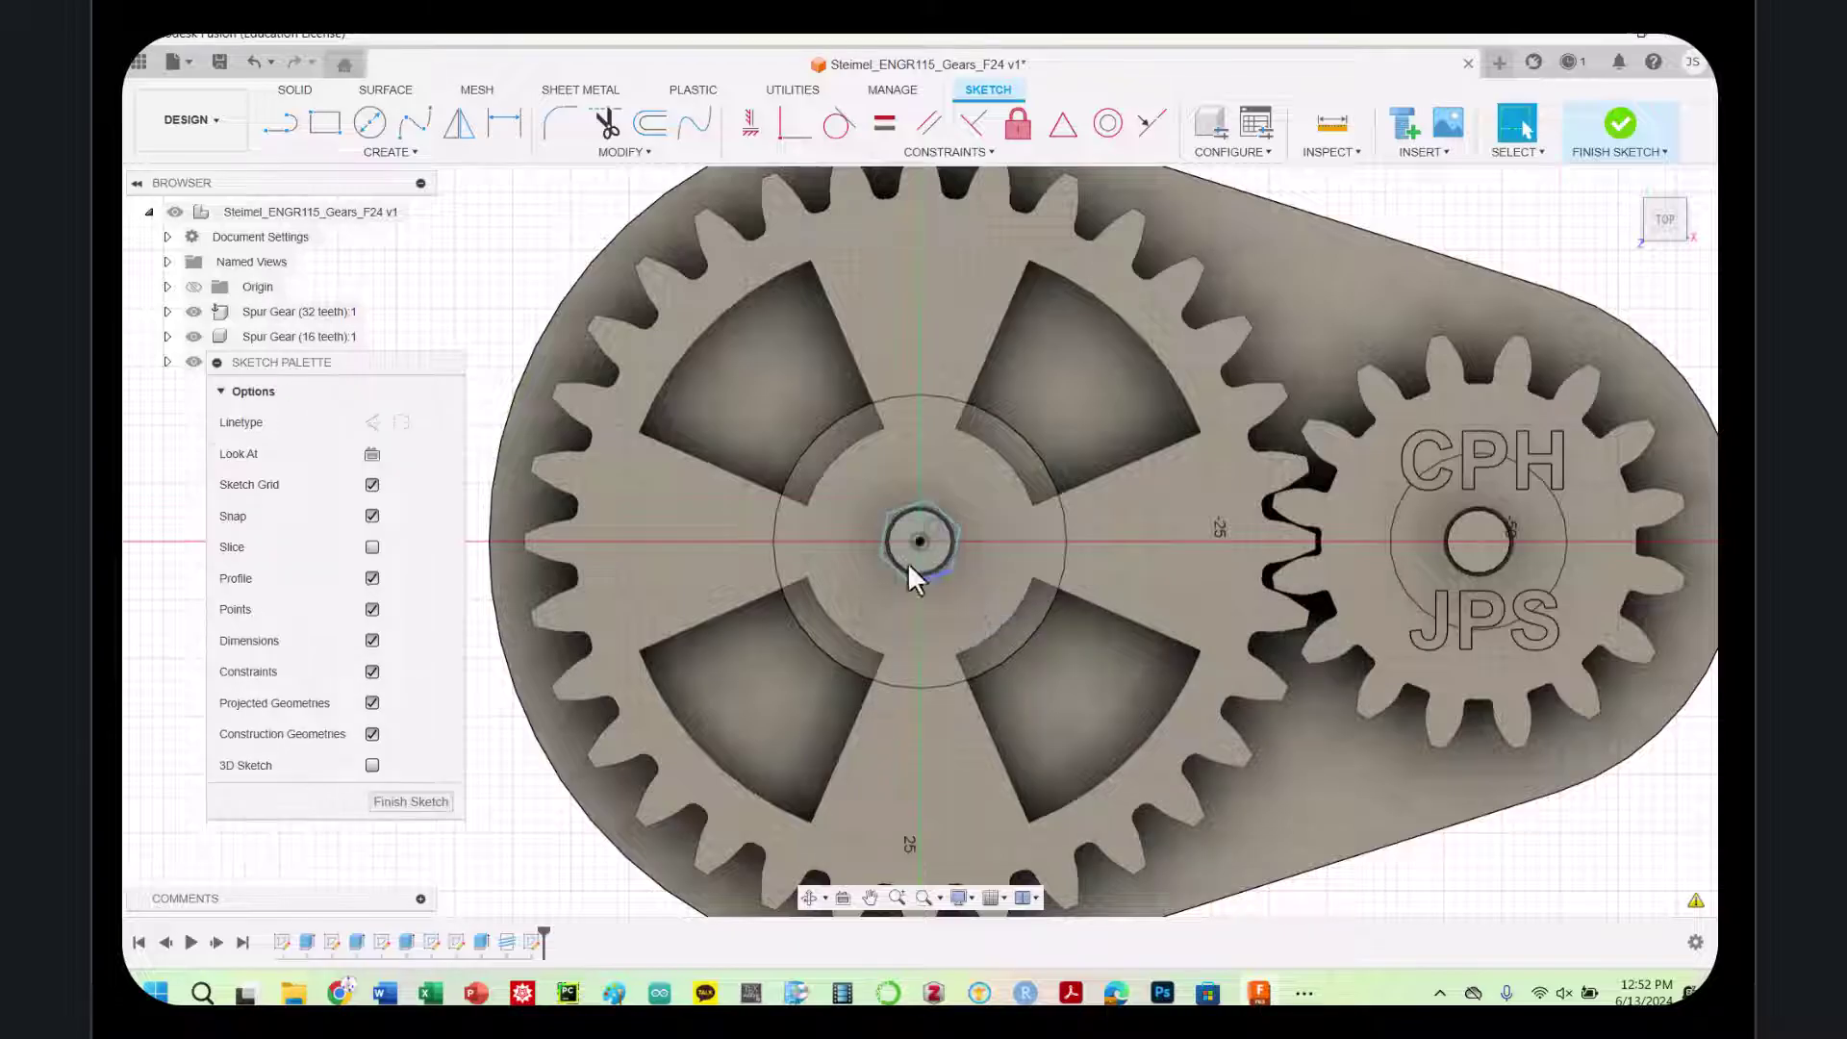
left_click(905, 510)
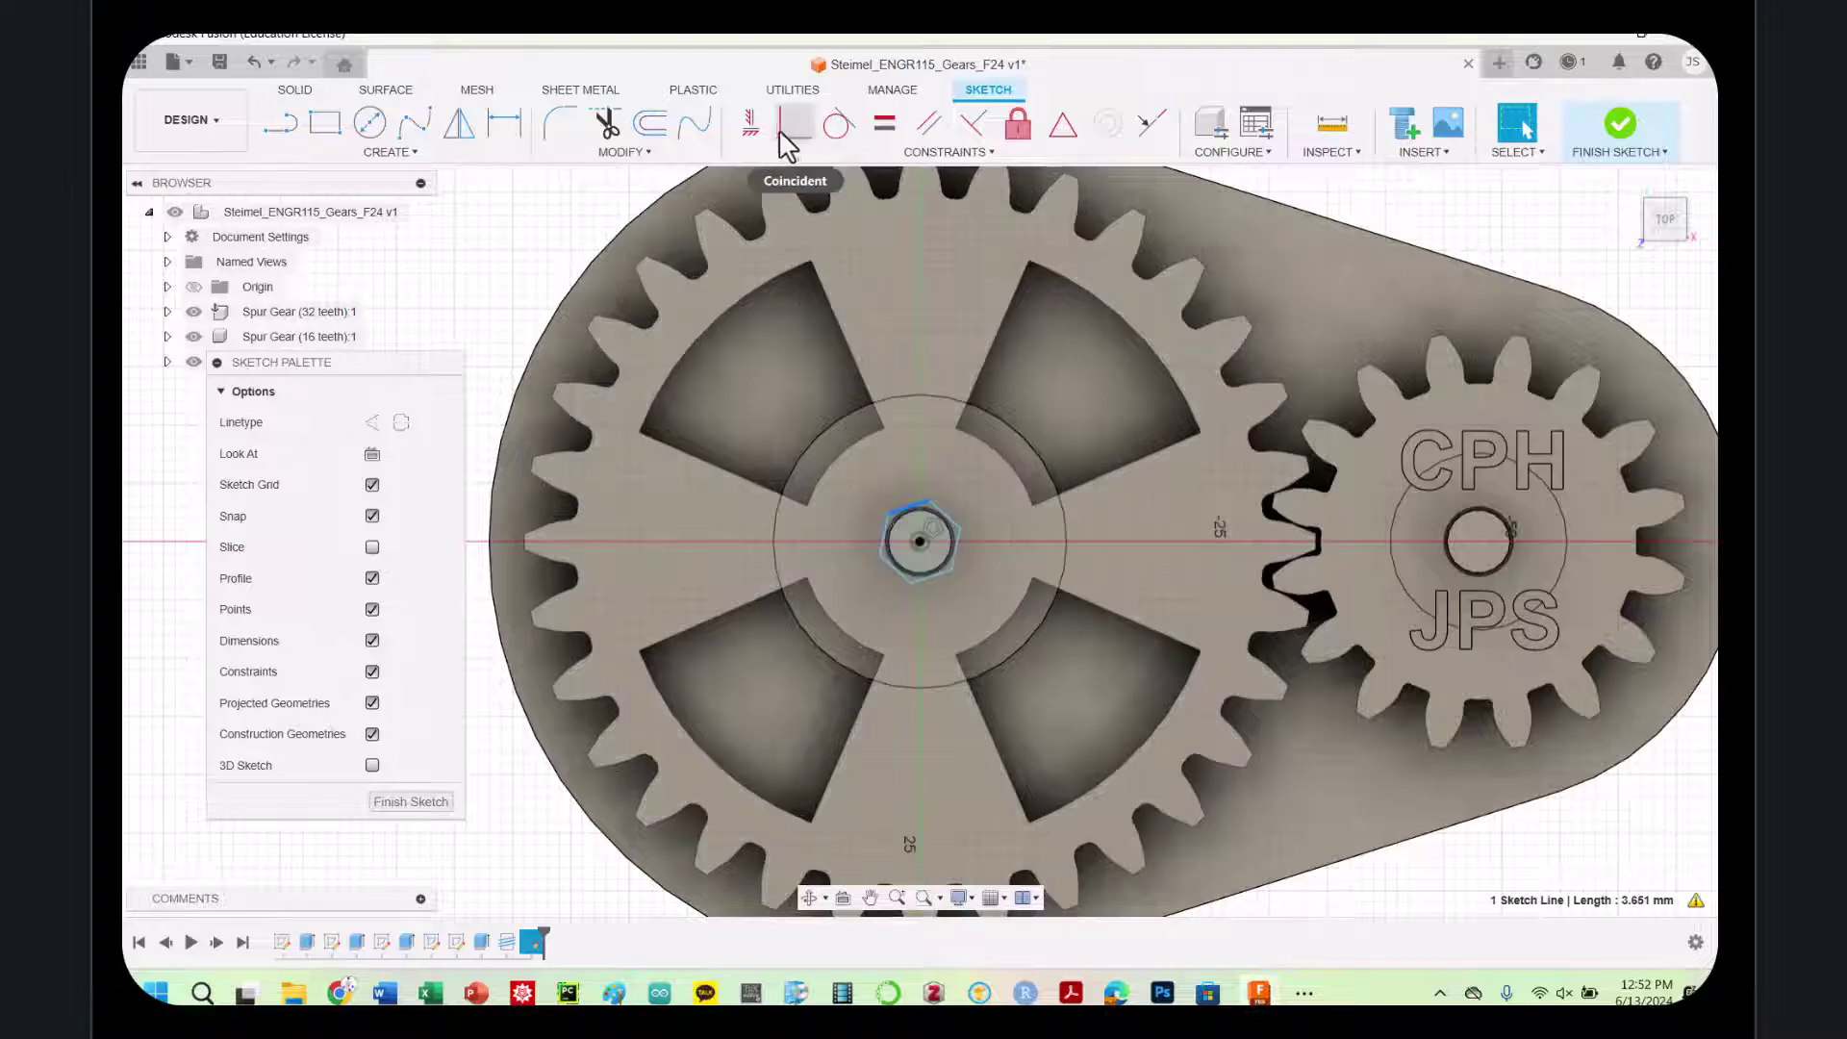
left_click(967, 135)
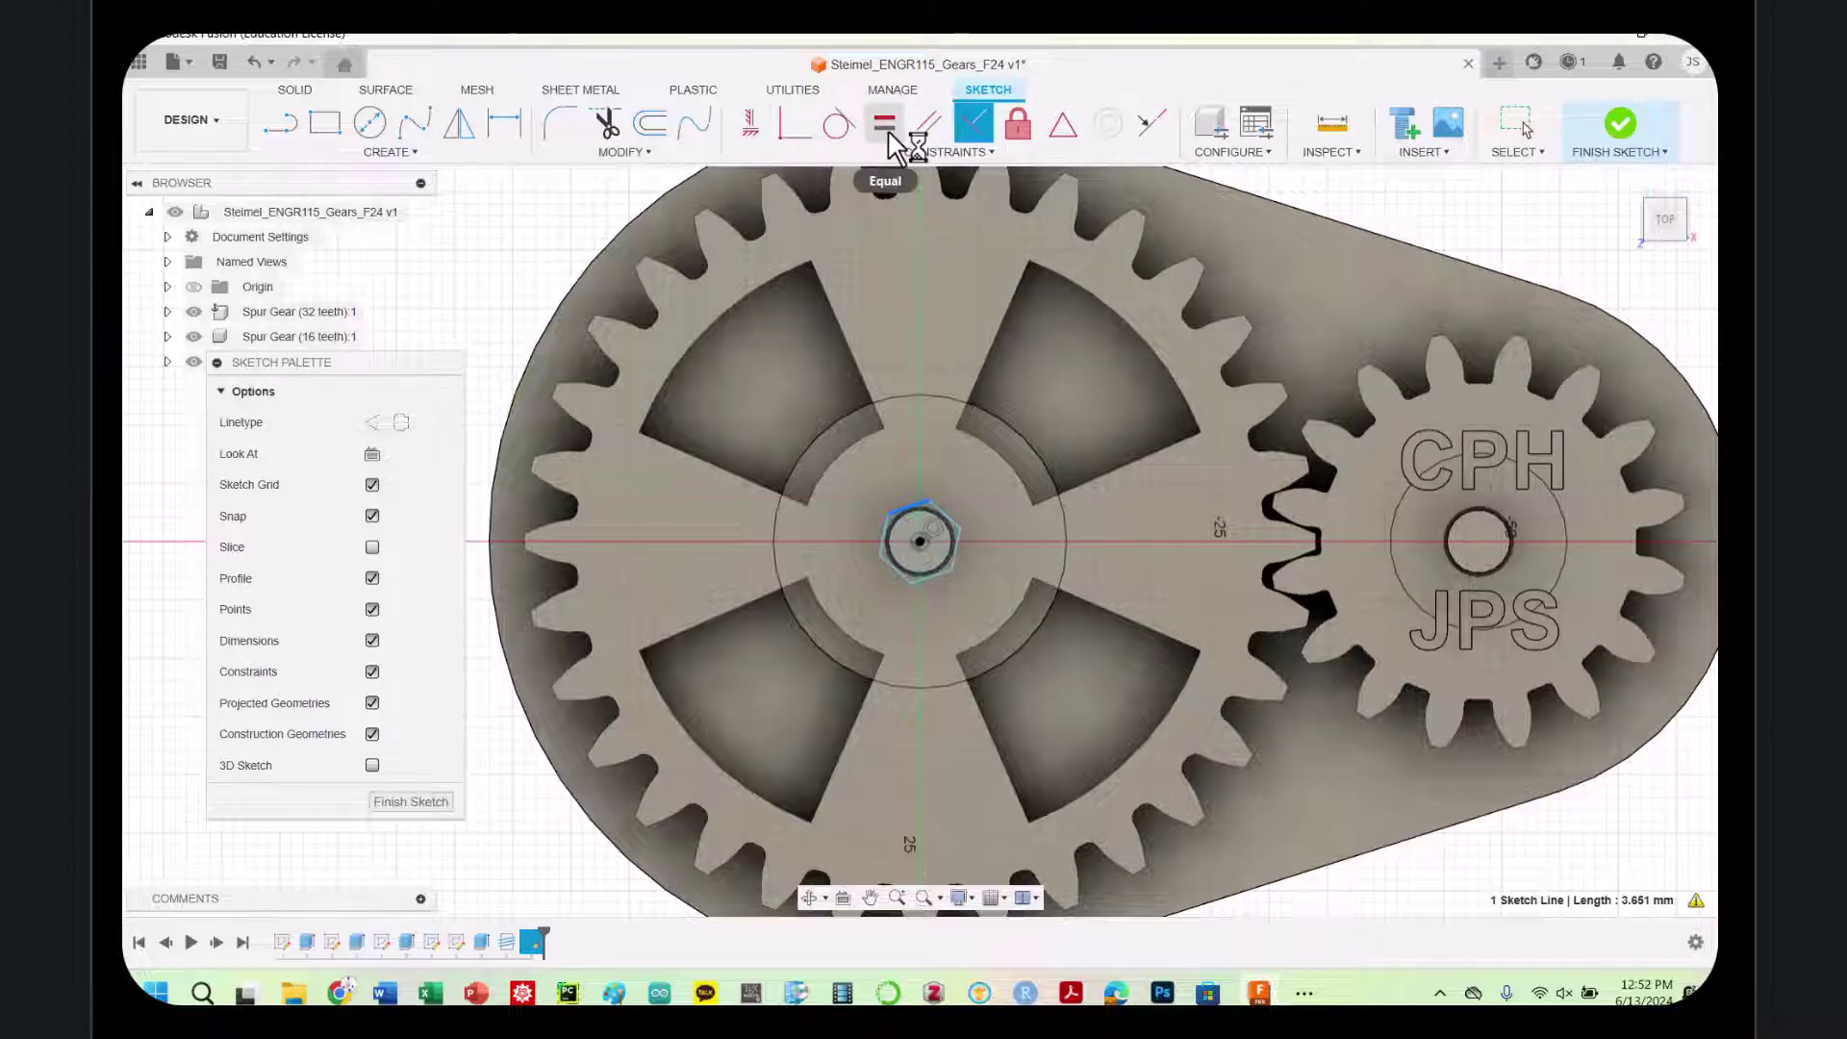
left_click(768, 133)
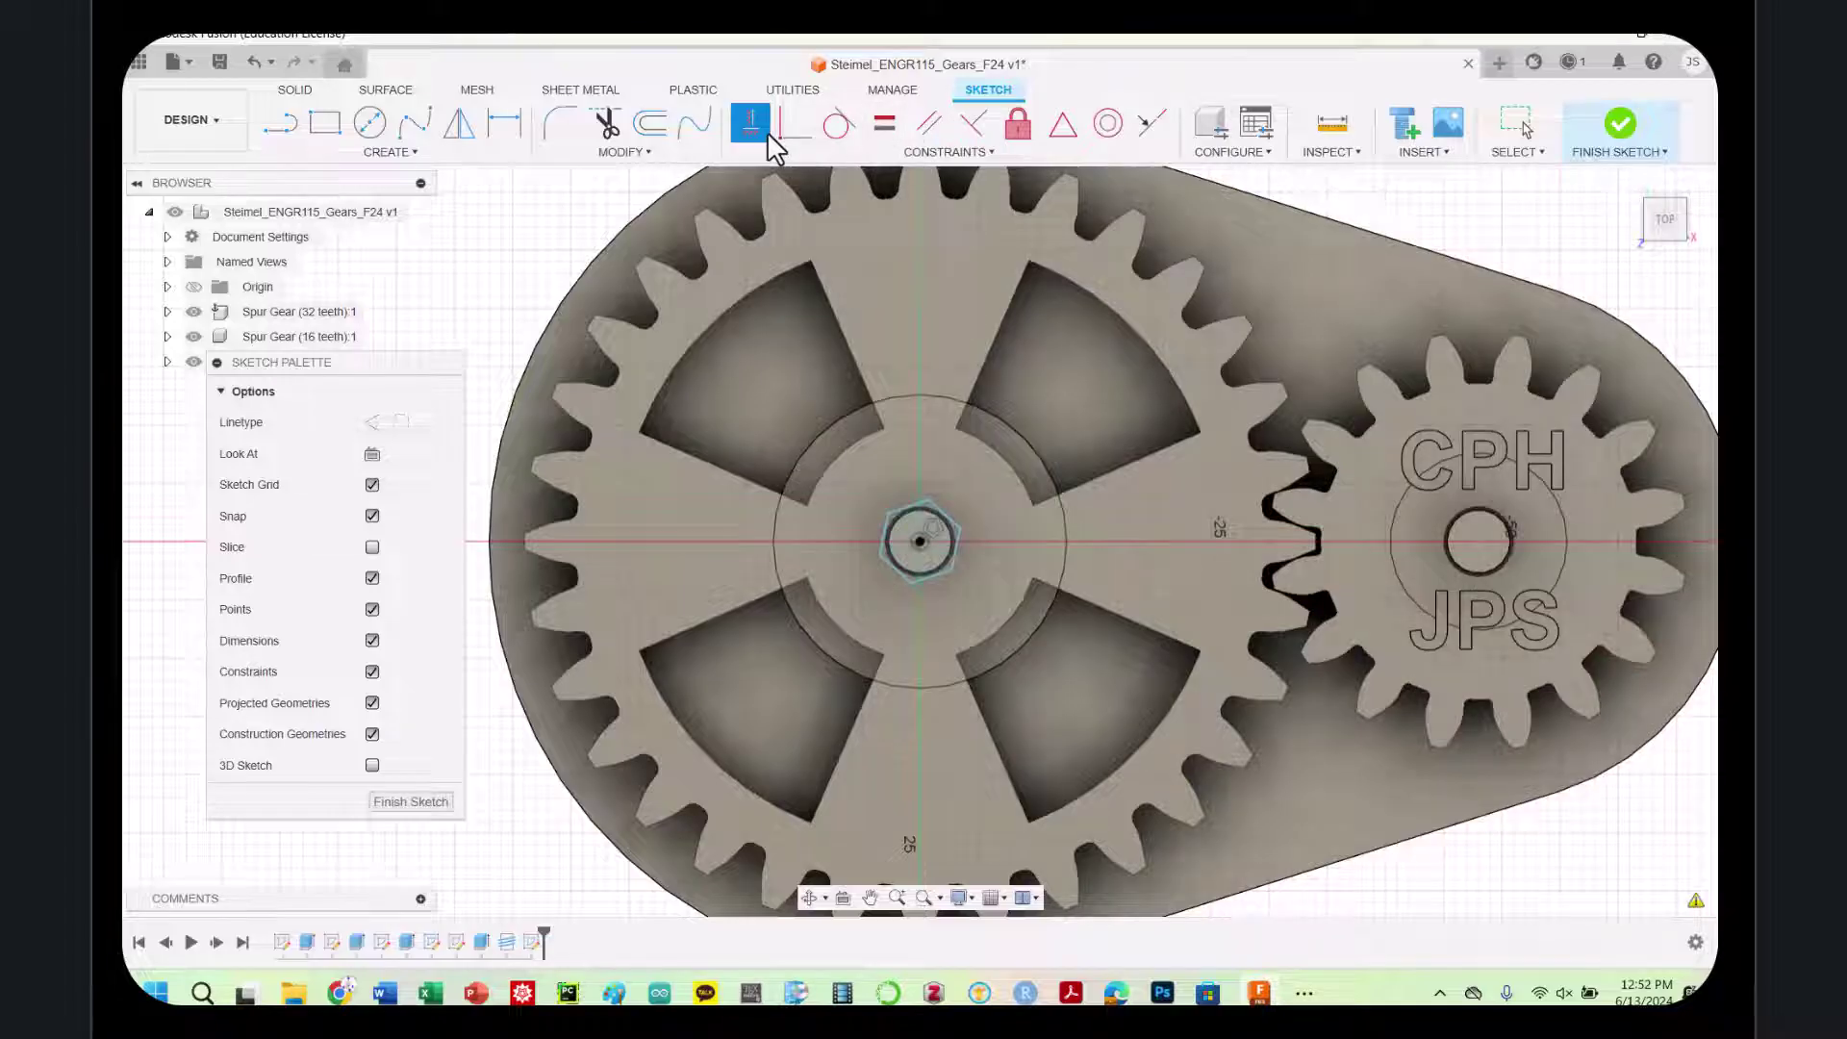
left_click(911, 510)
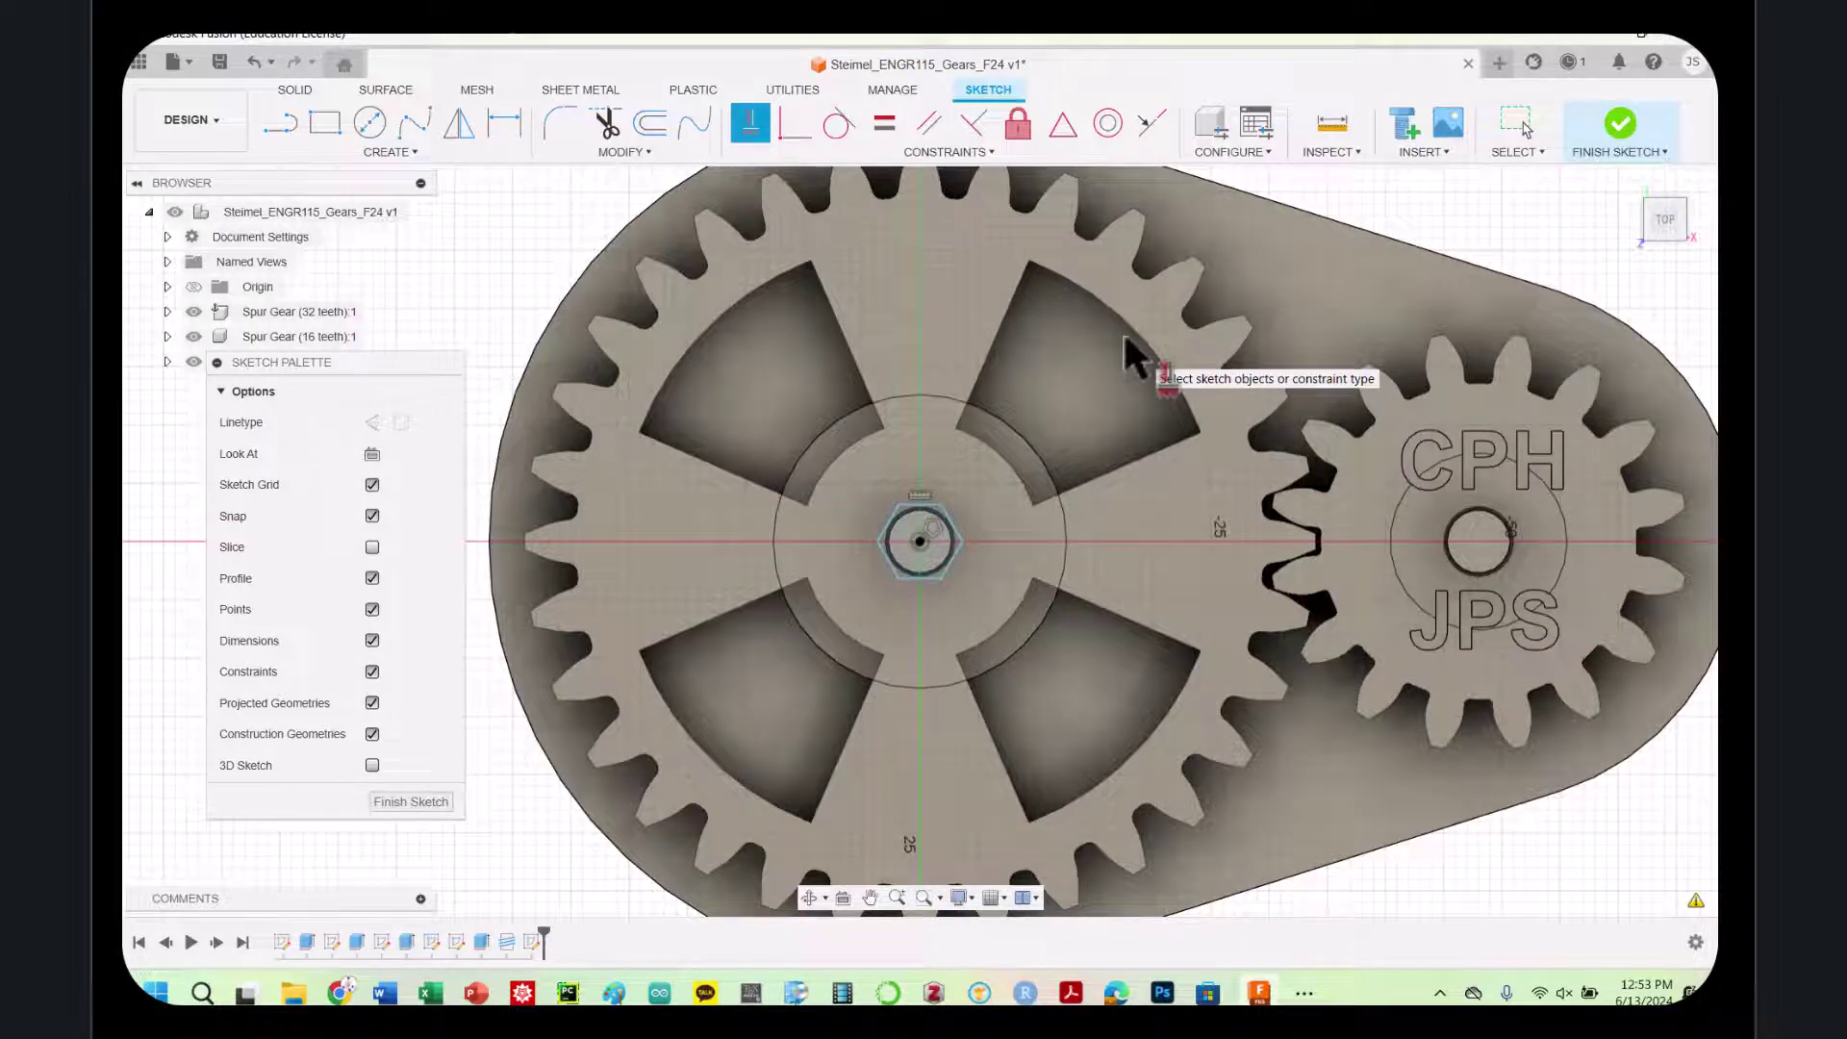
Extrude the hexagon 4 mm as a new body, forming a nut head on the large gear's pin
key("e")
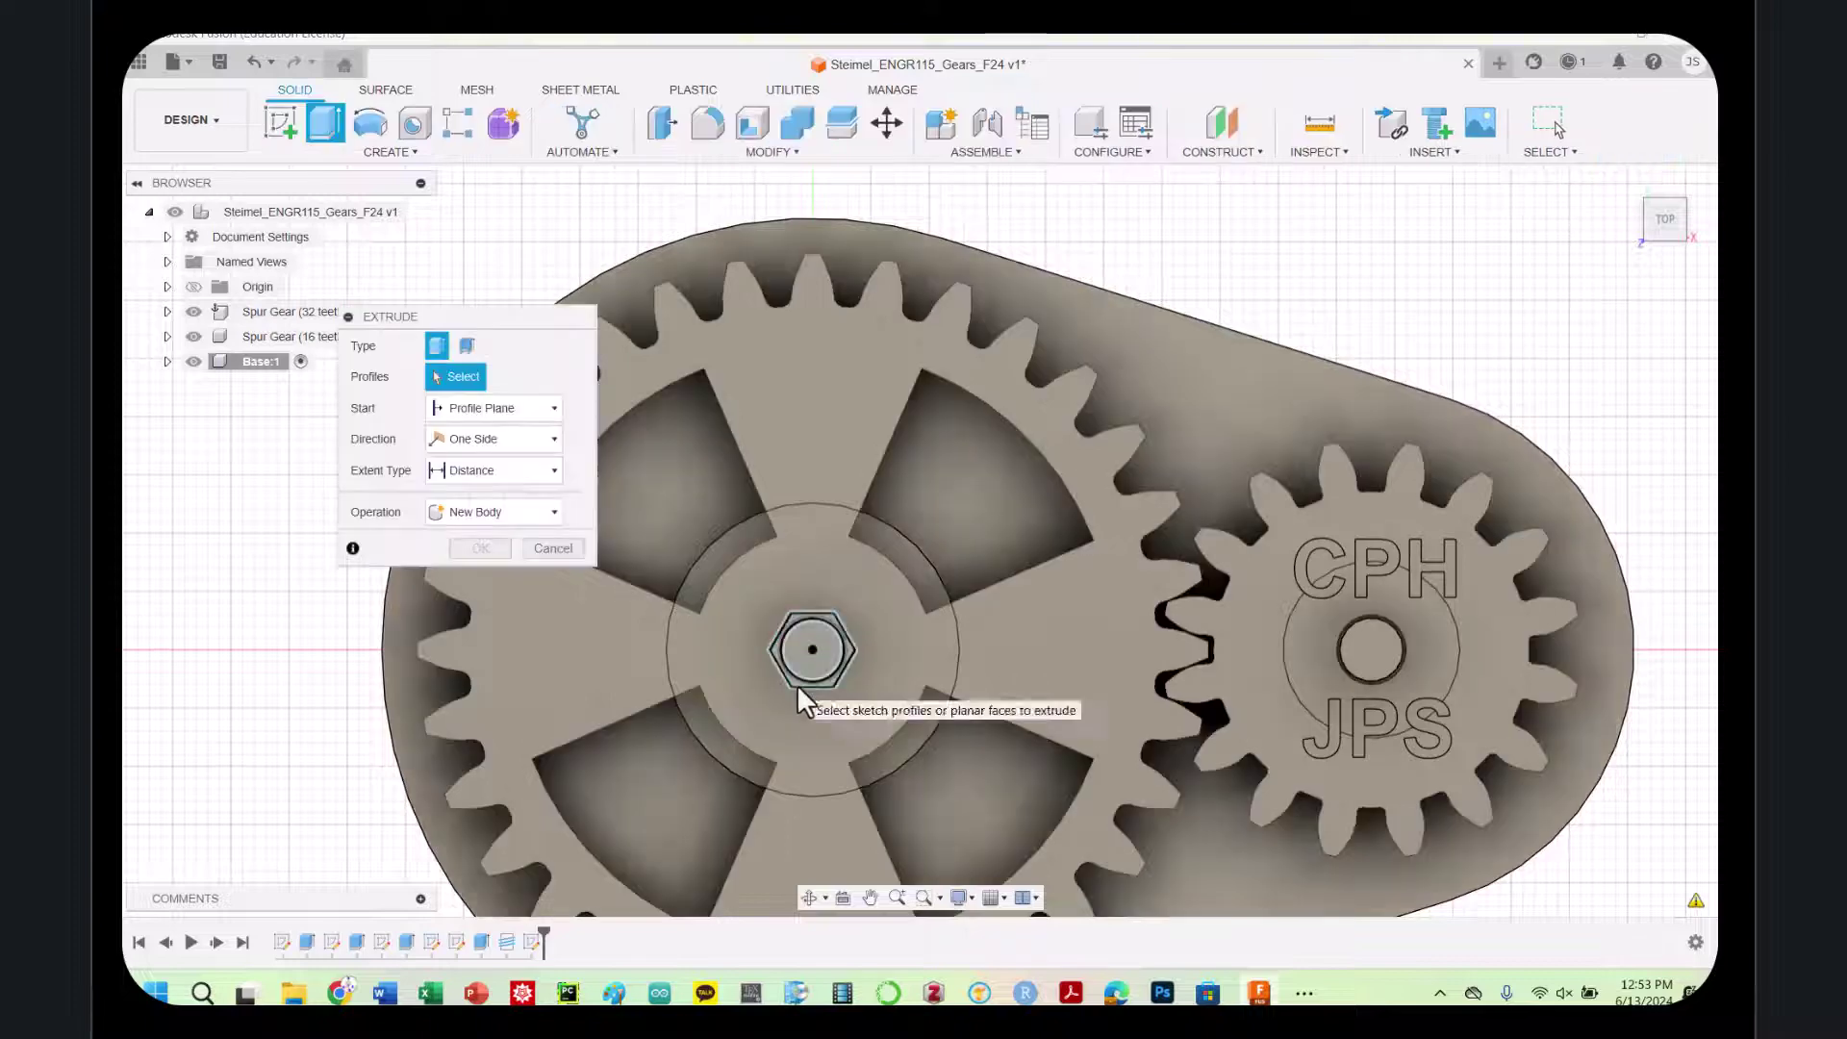
left_click(803, 681)
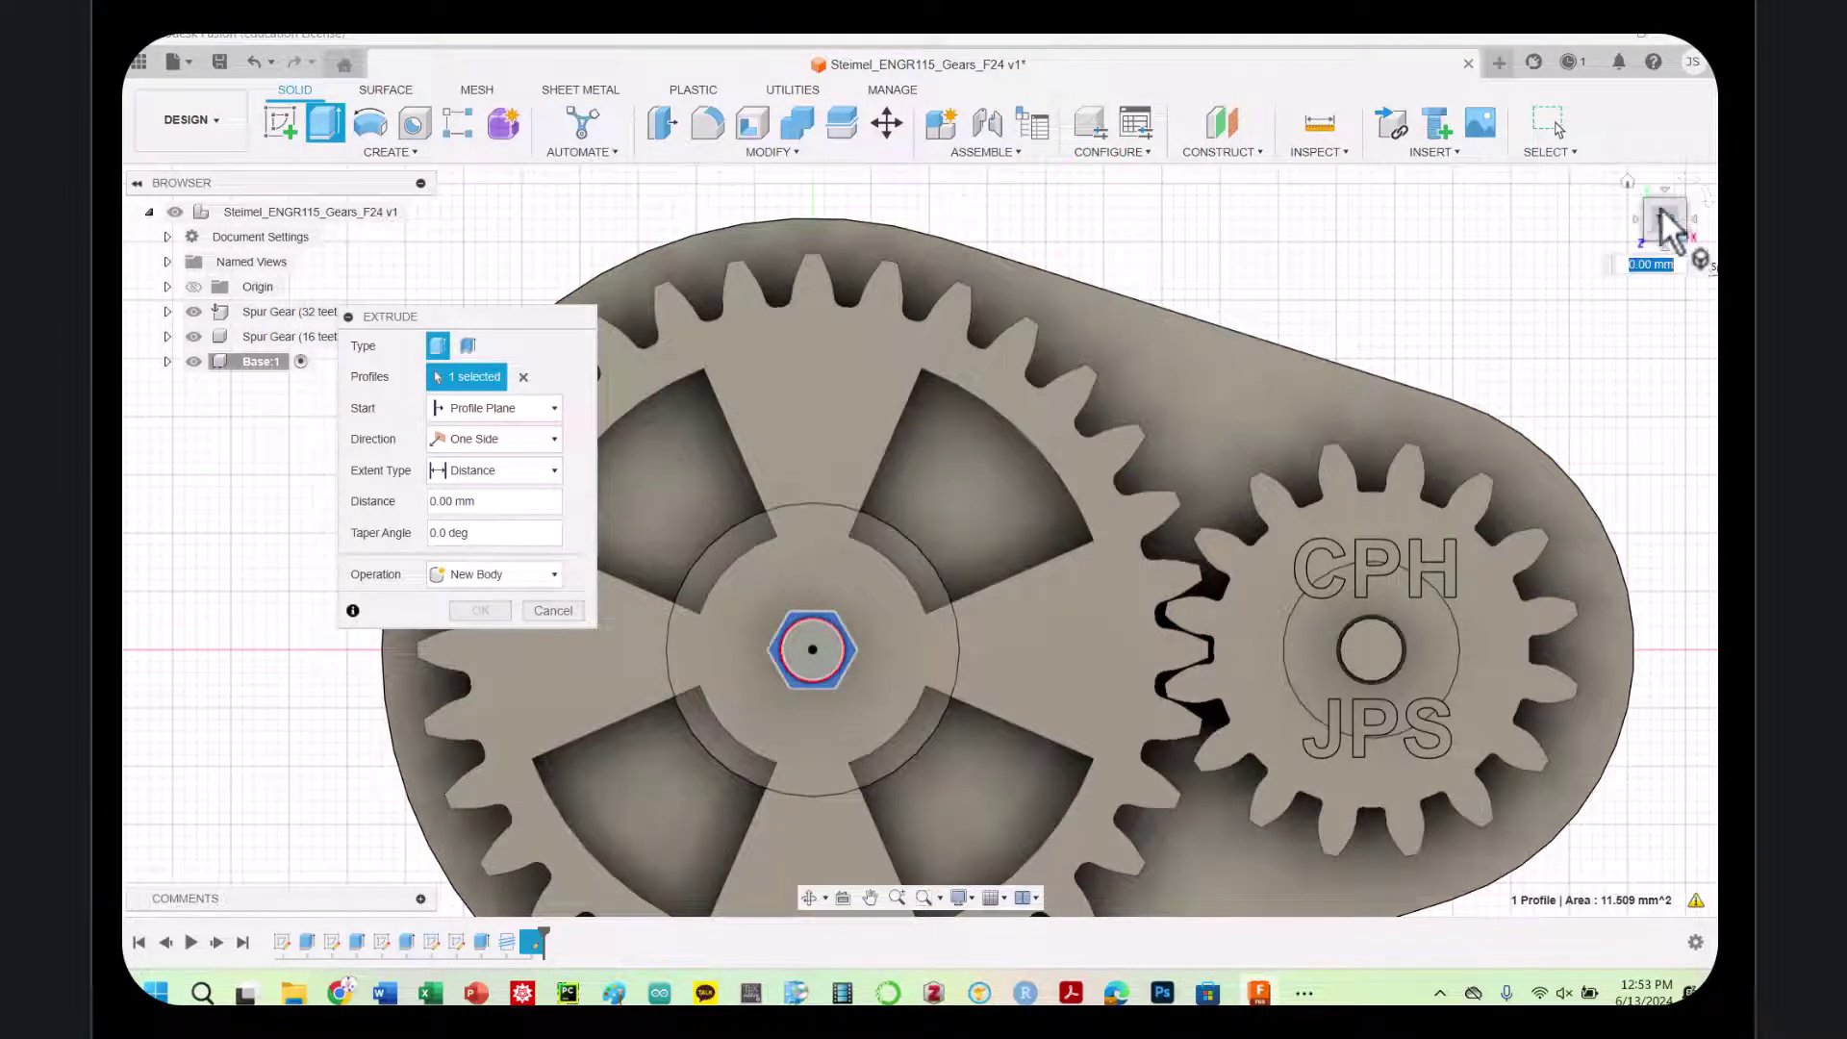
left_click(1666, 233)
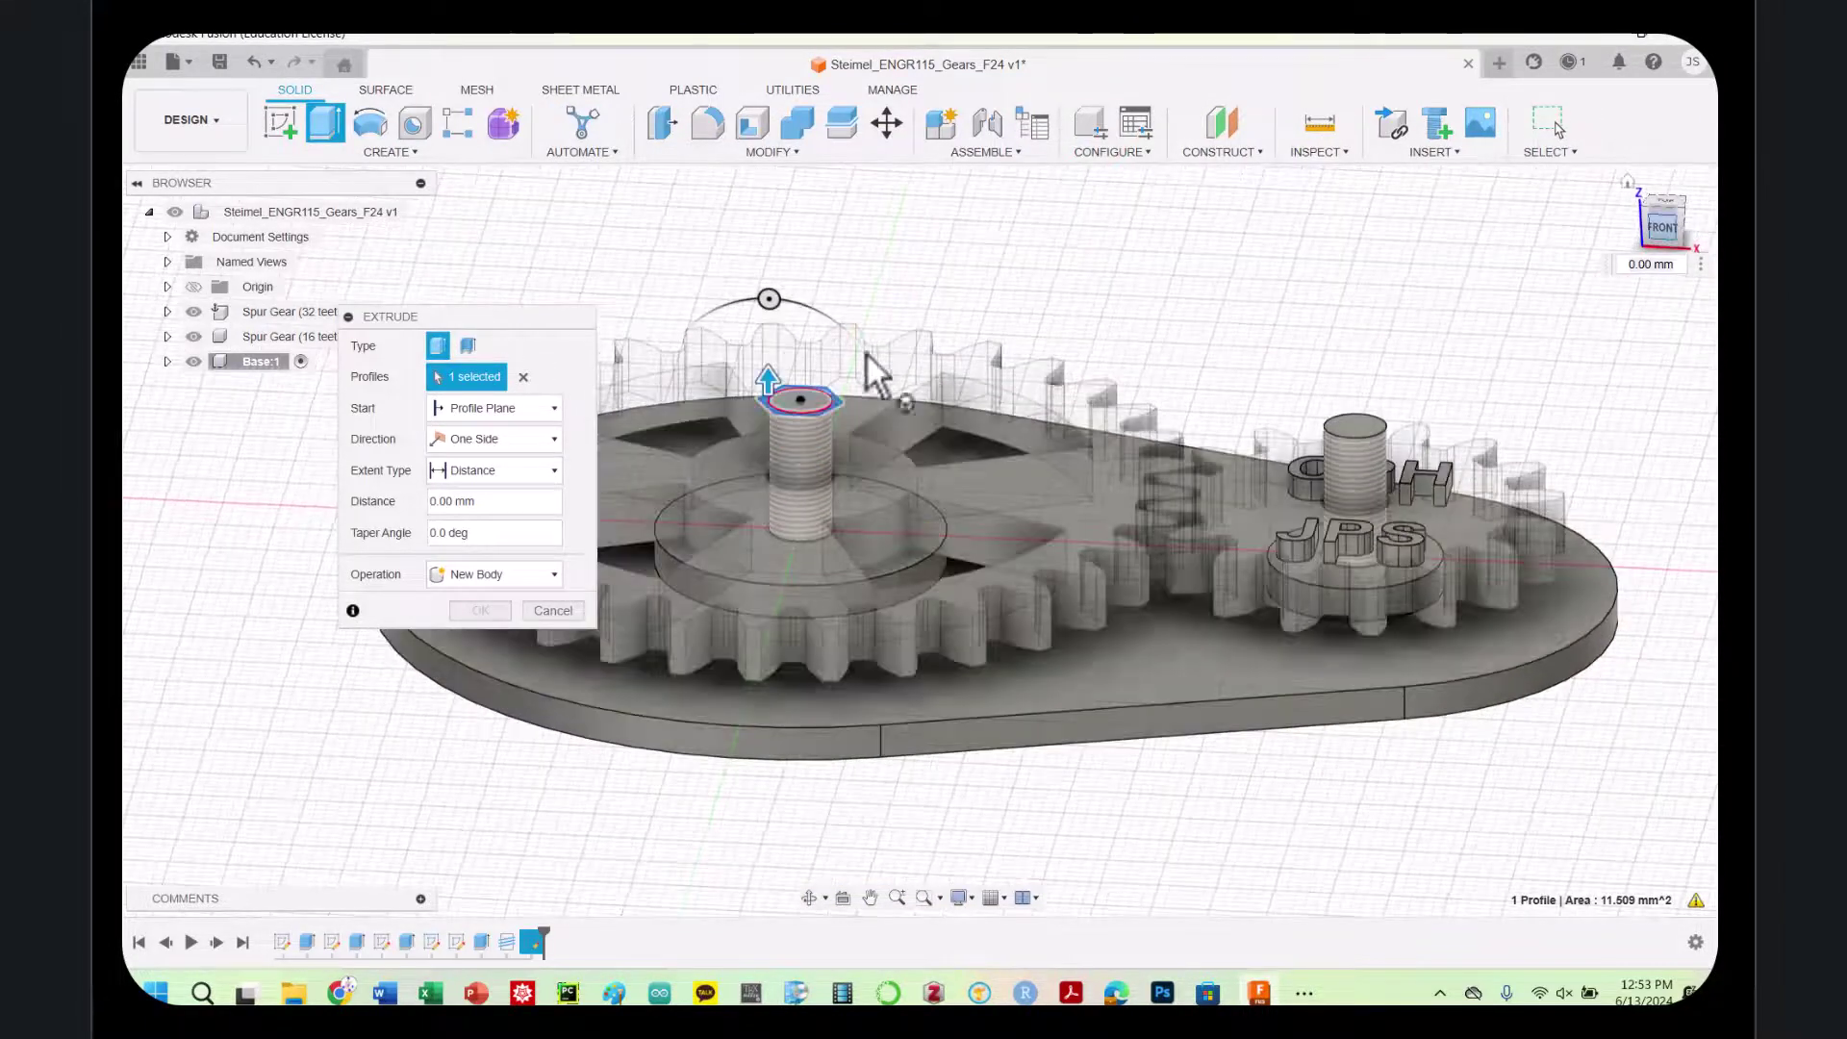
left_click(445, 501)
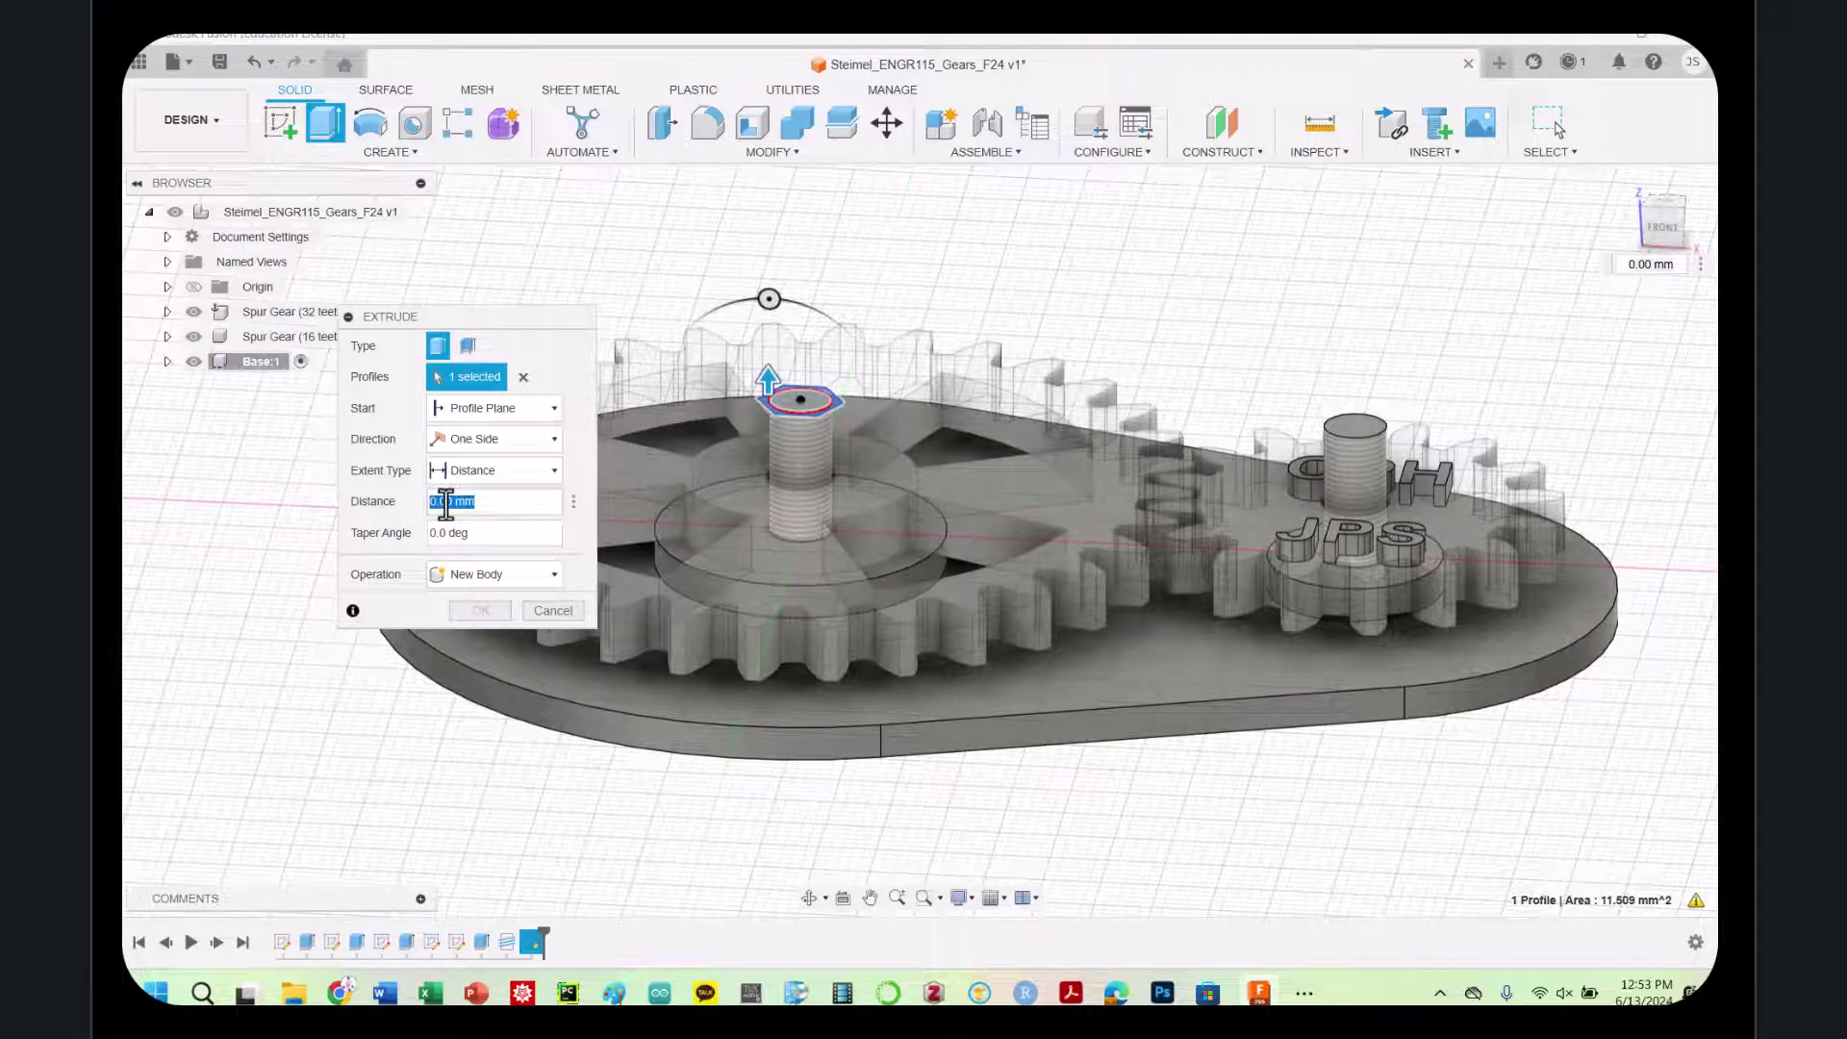
type("4")
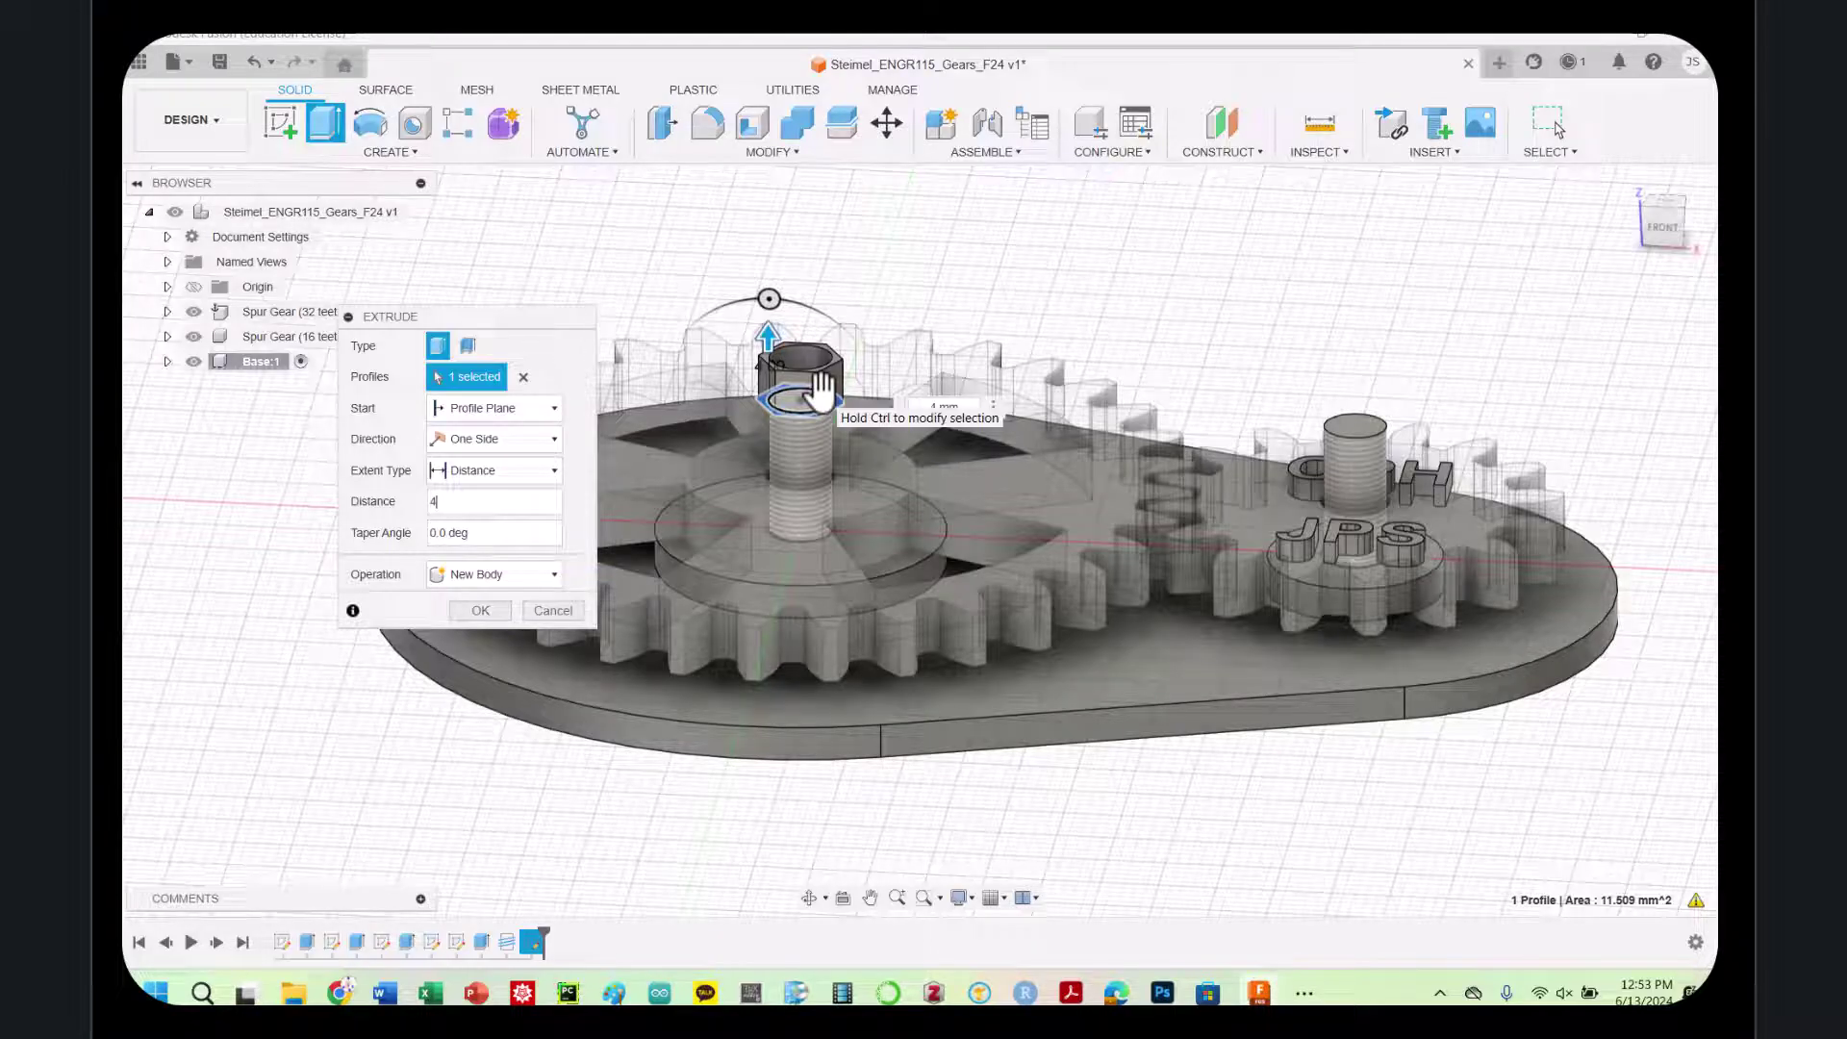
left_click(479, 610)
scroll(803, 361, "up", 5)
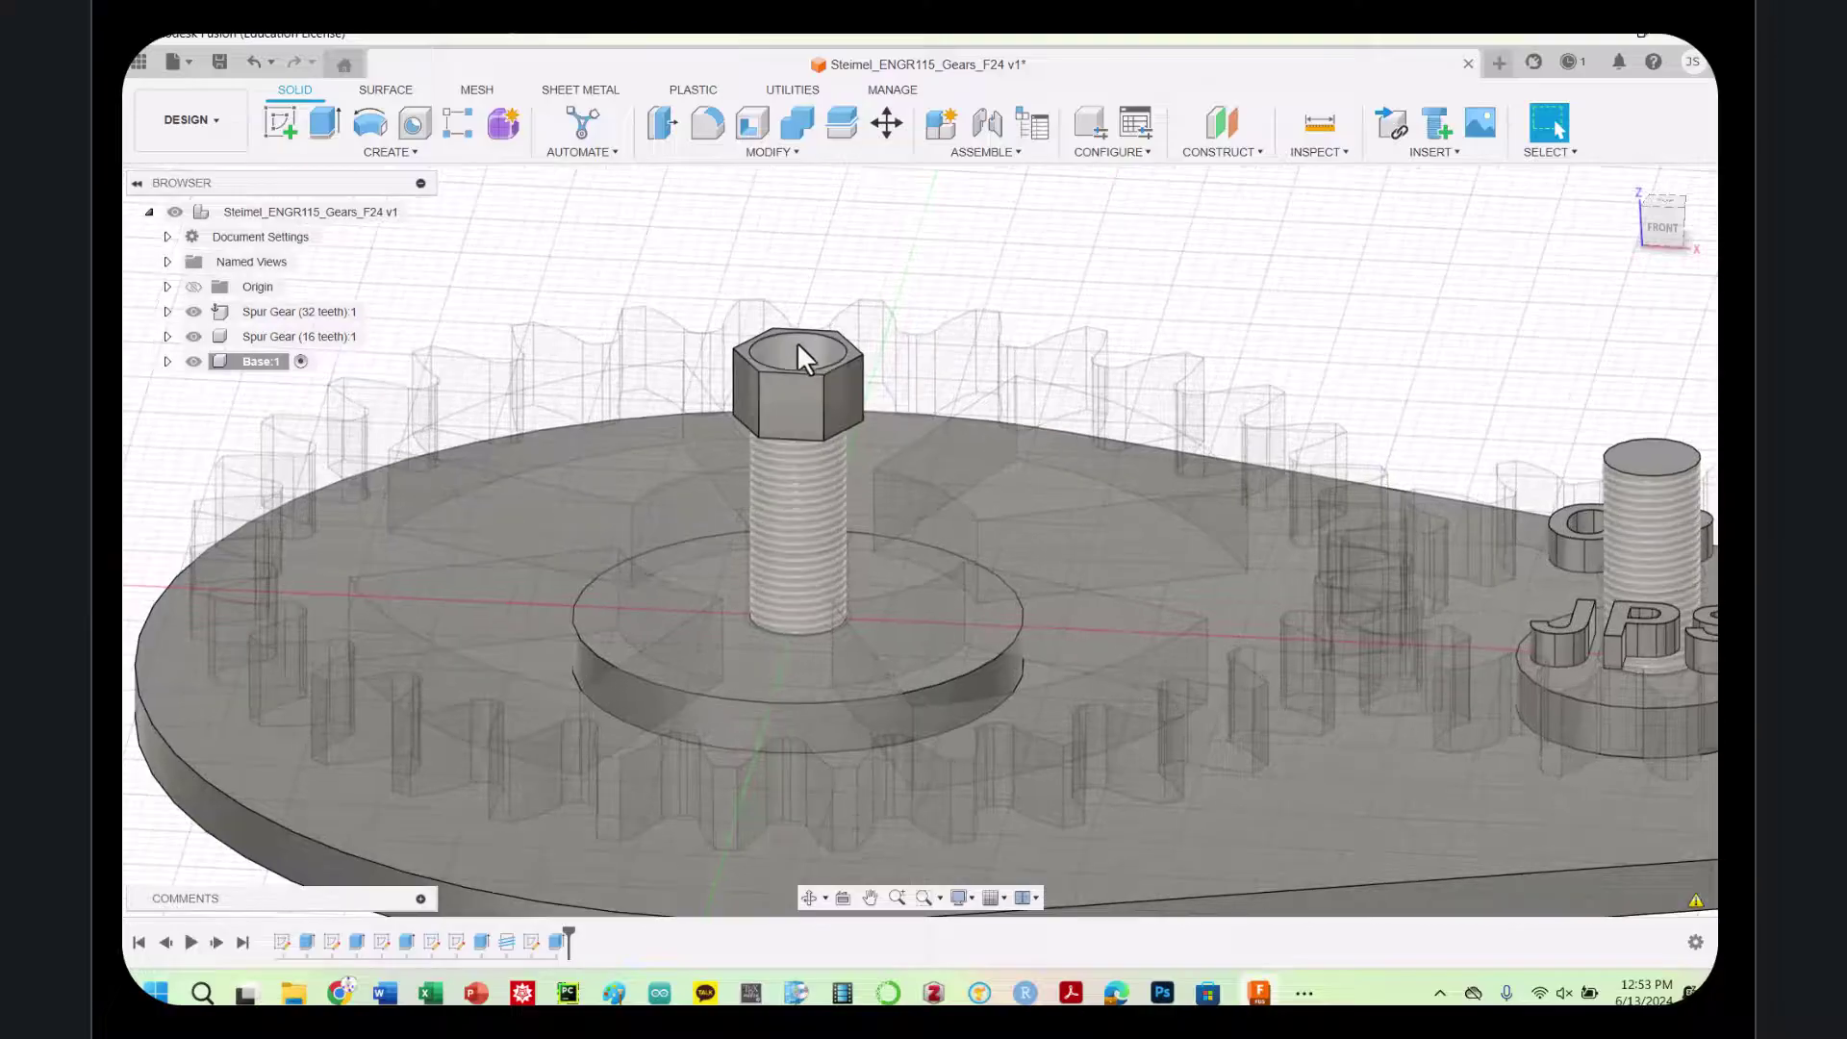
Add a full-length ISO Metric M5.5x0.5 thread inside the large gear nut's bore
left_click(793, 348)
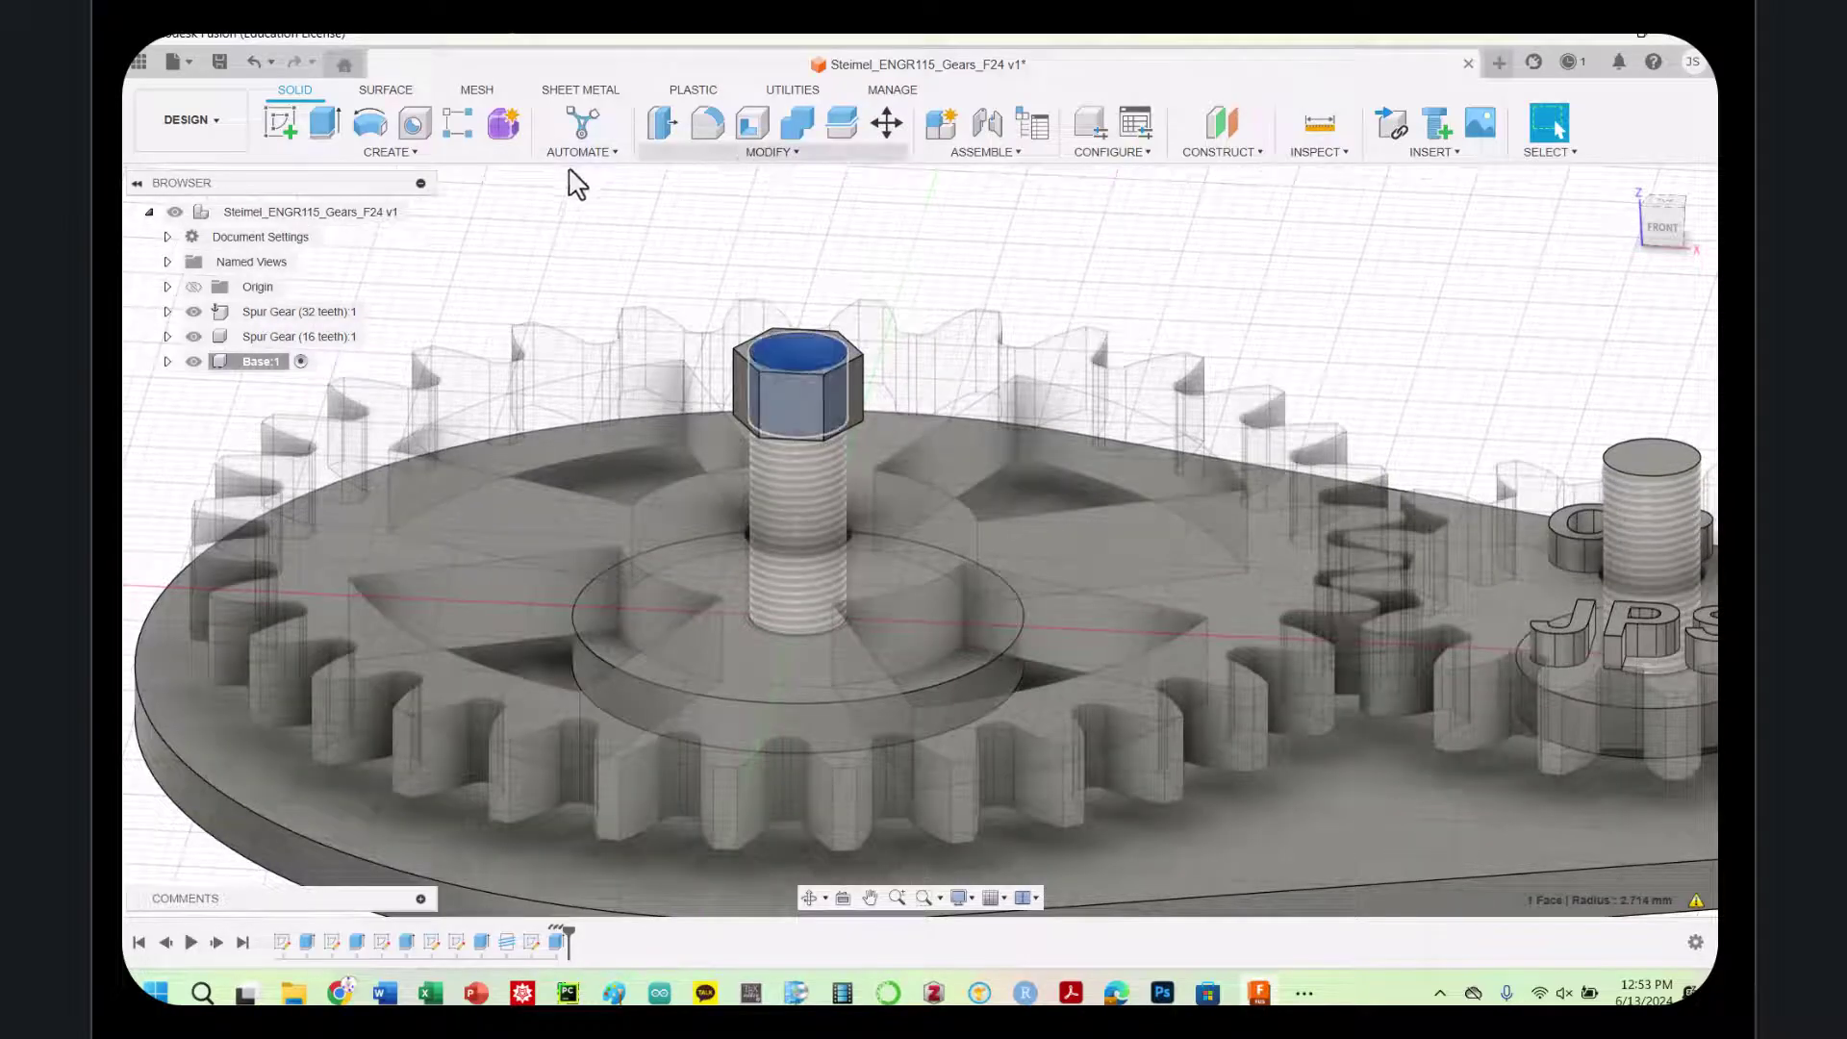
left_click(402, 154)
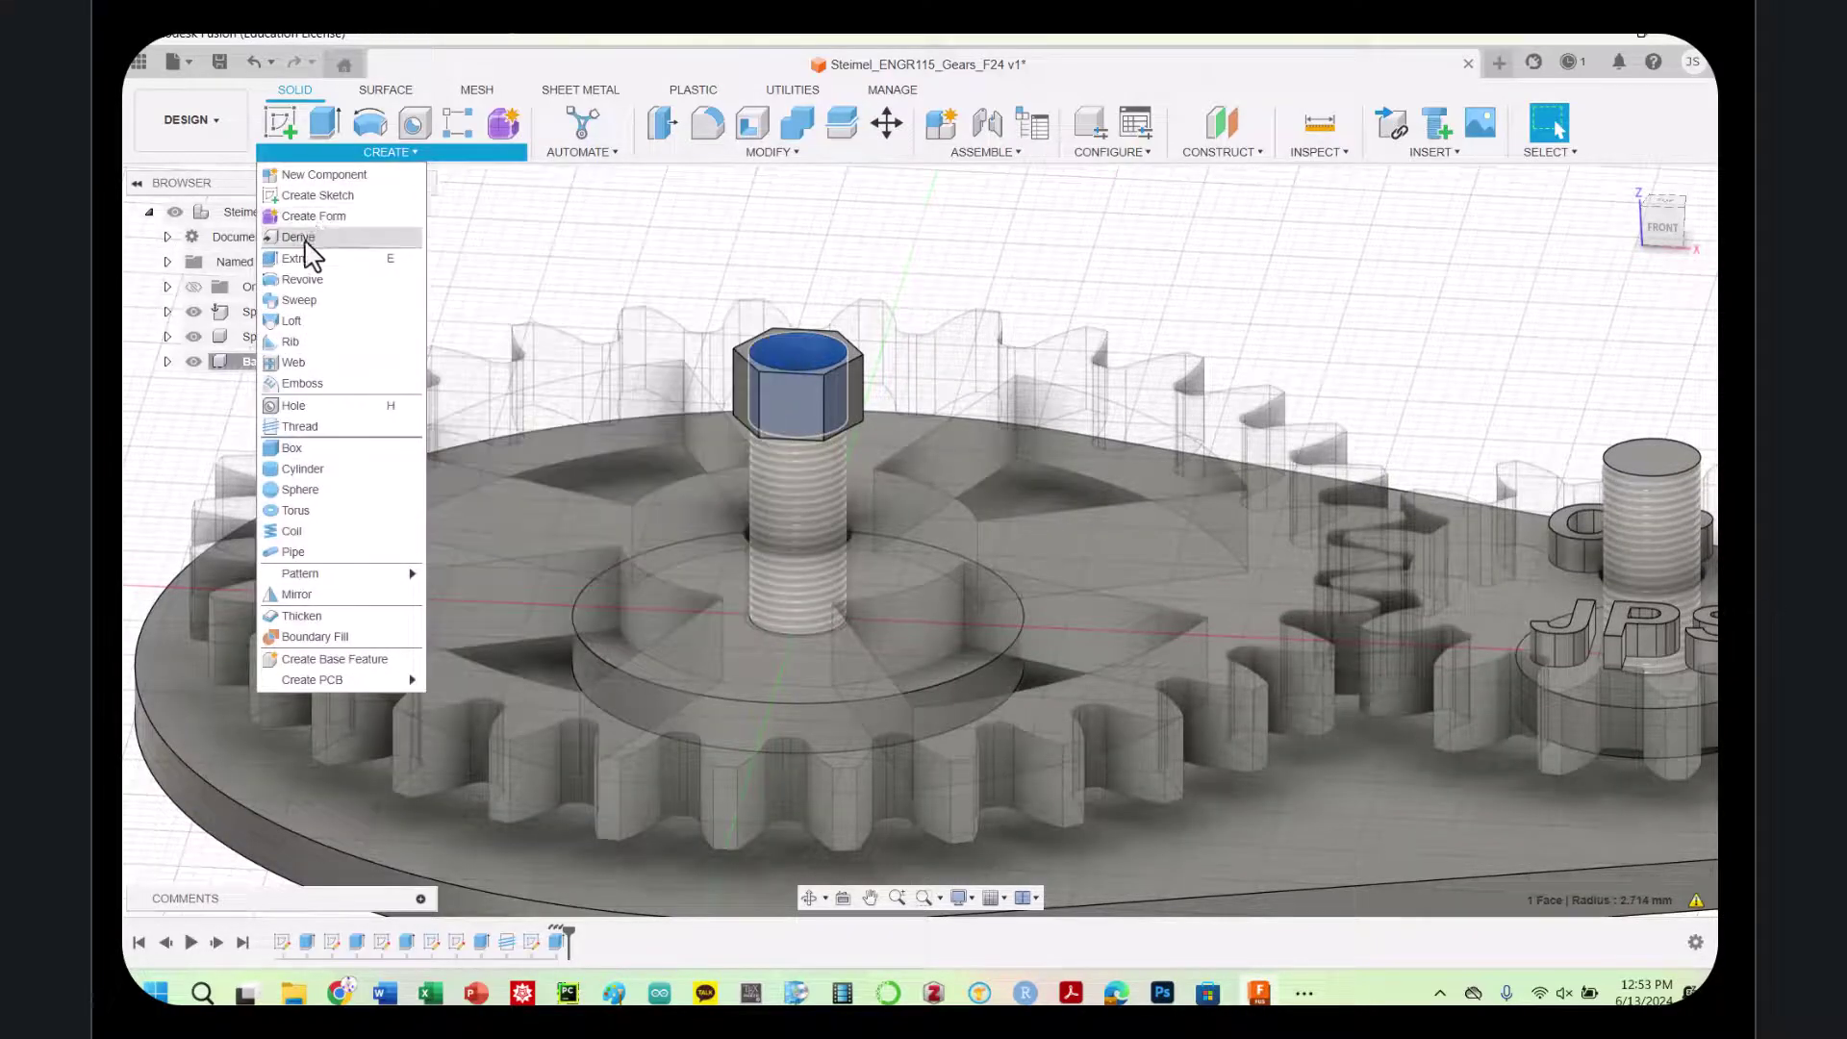
left_click(300, 426)
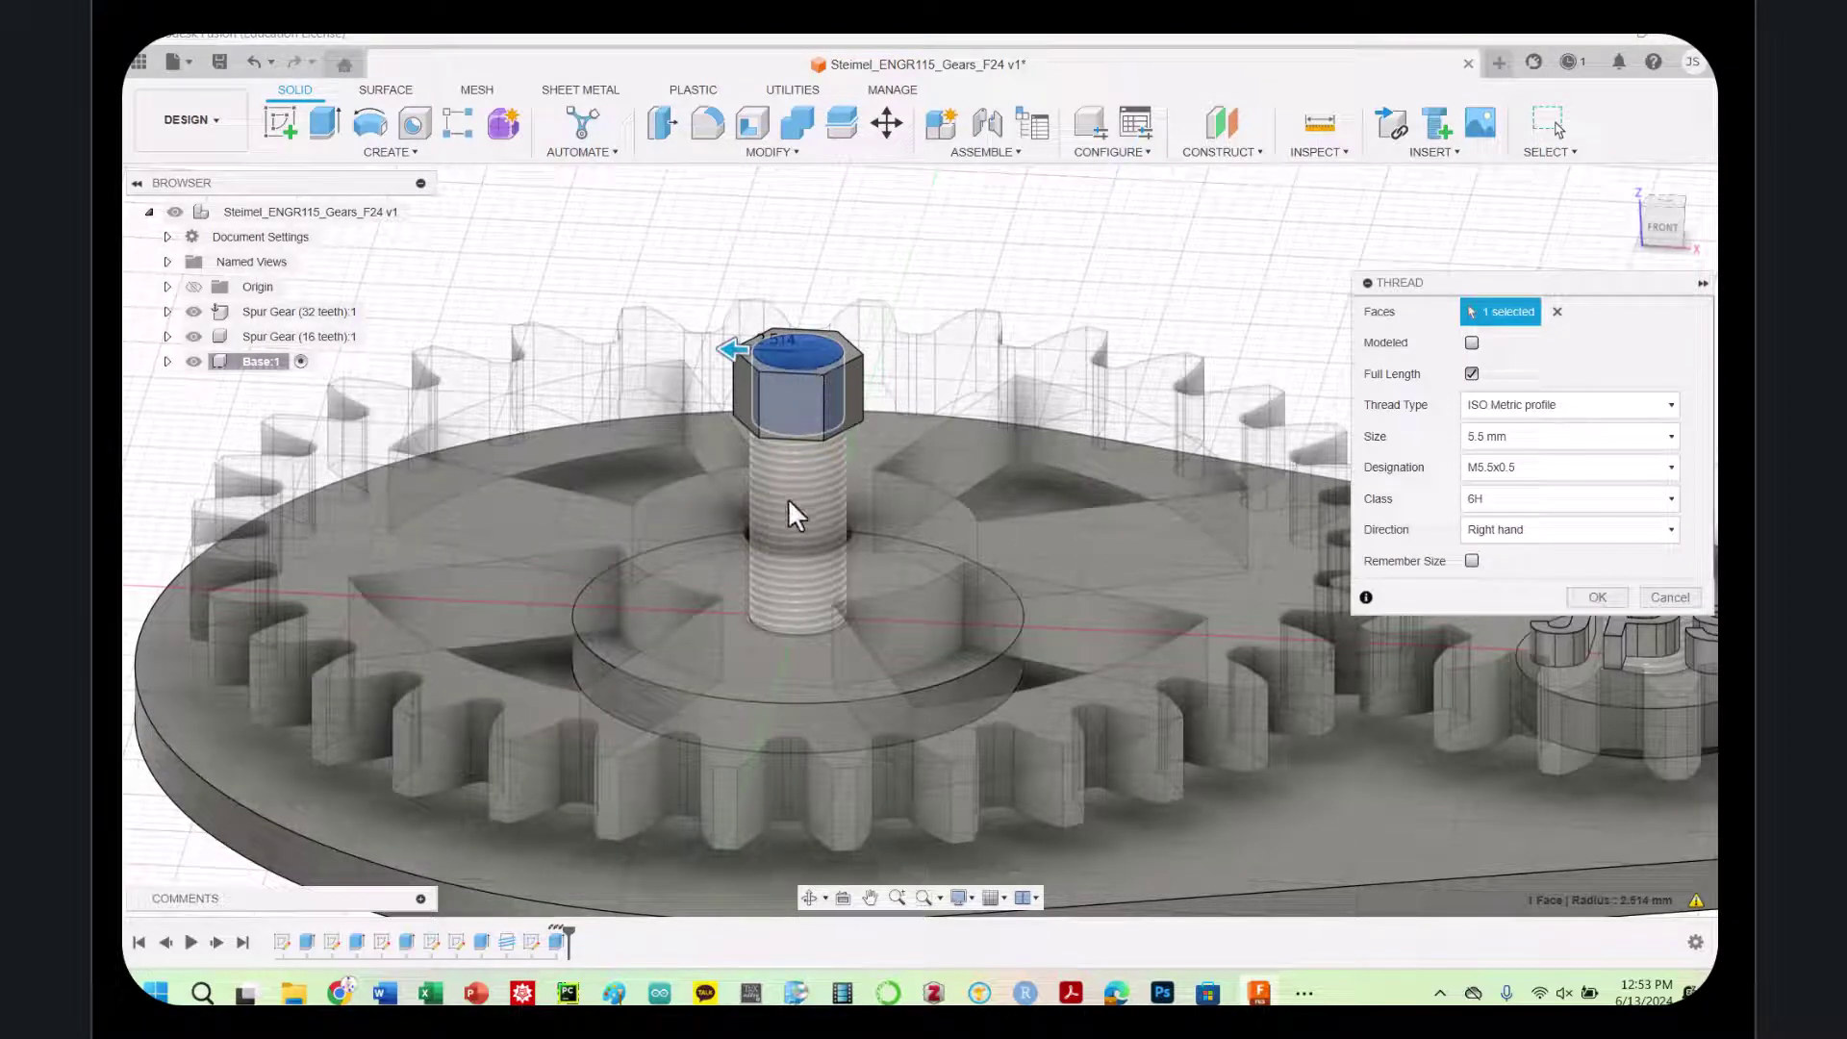
left_click(1592, 598)
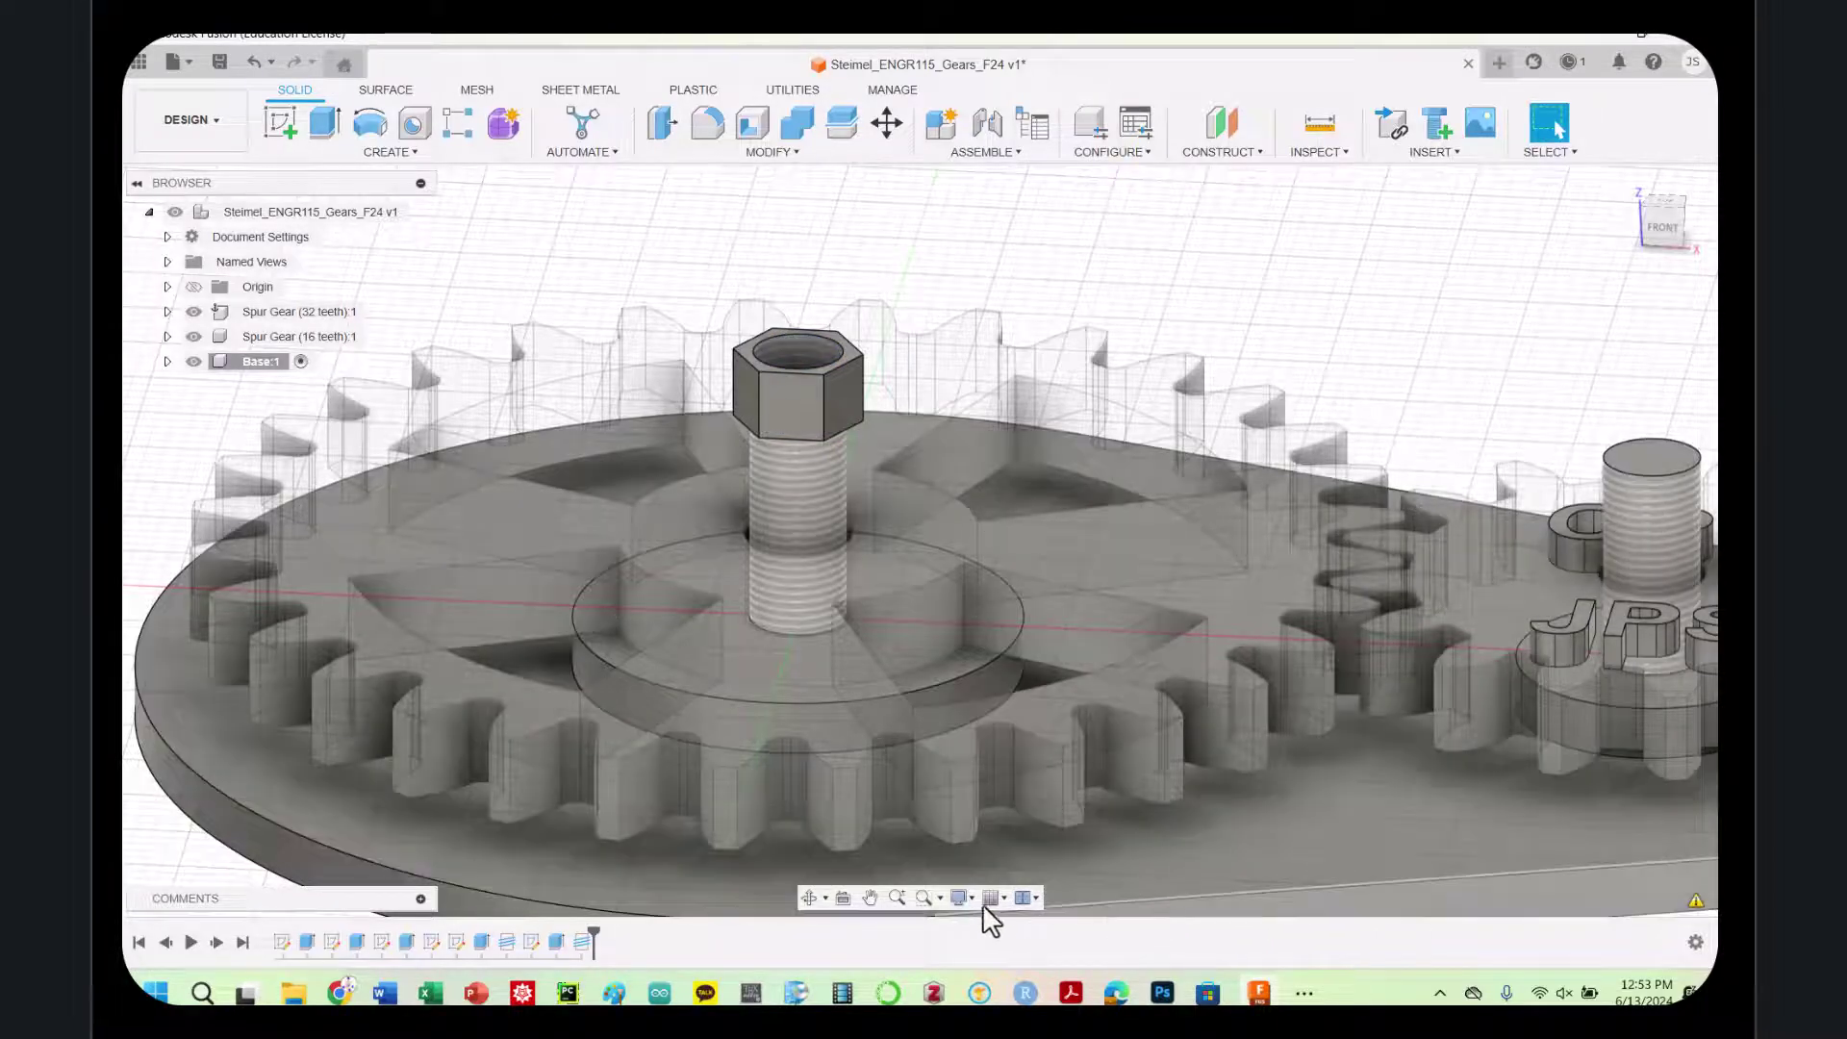
scroll(1607, 445, "down", 4)
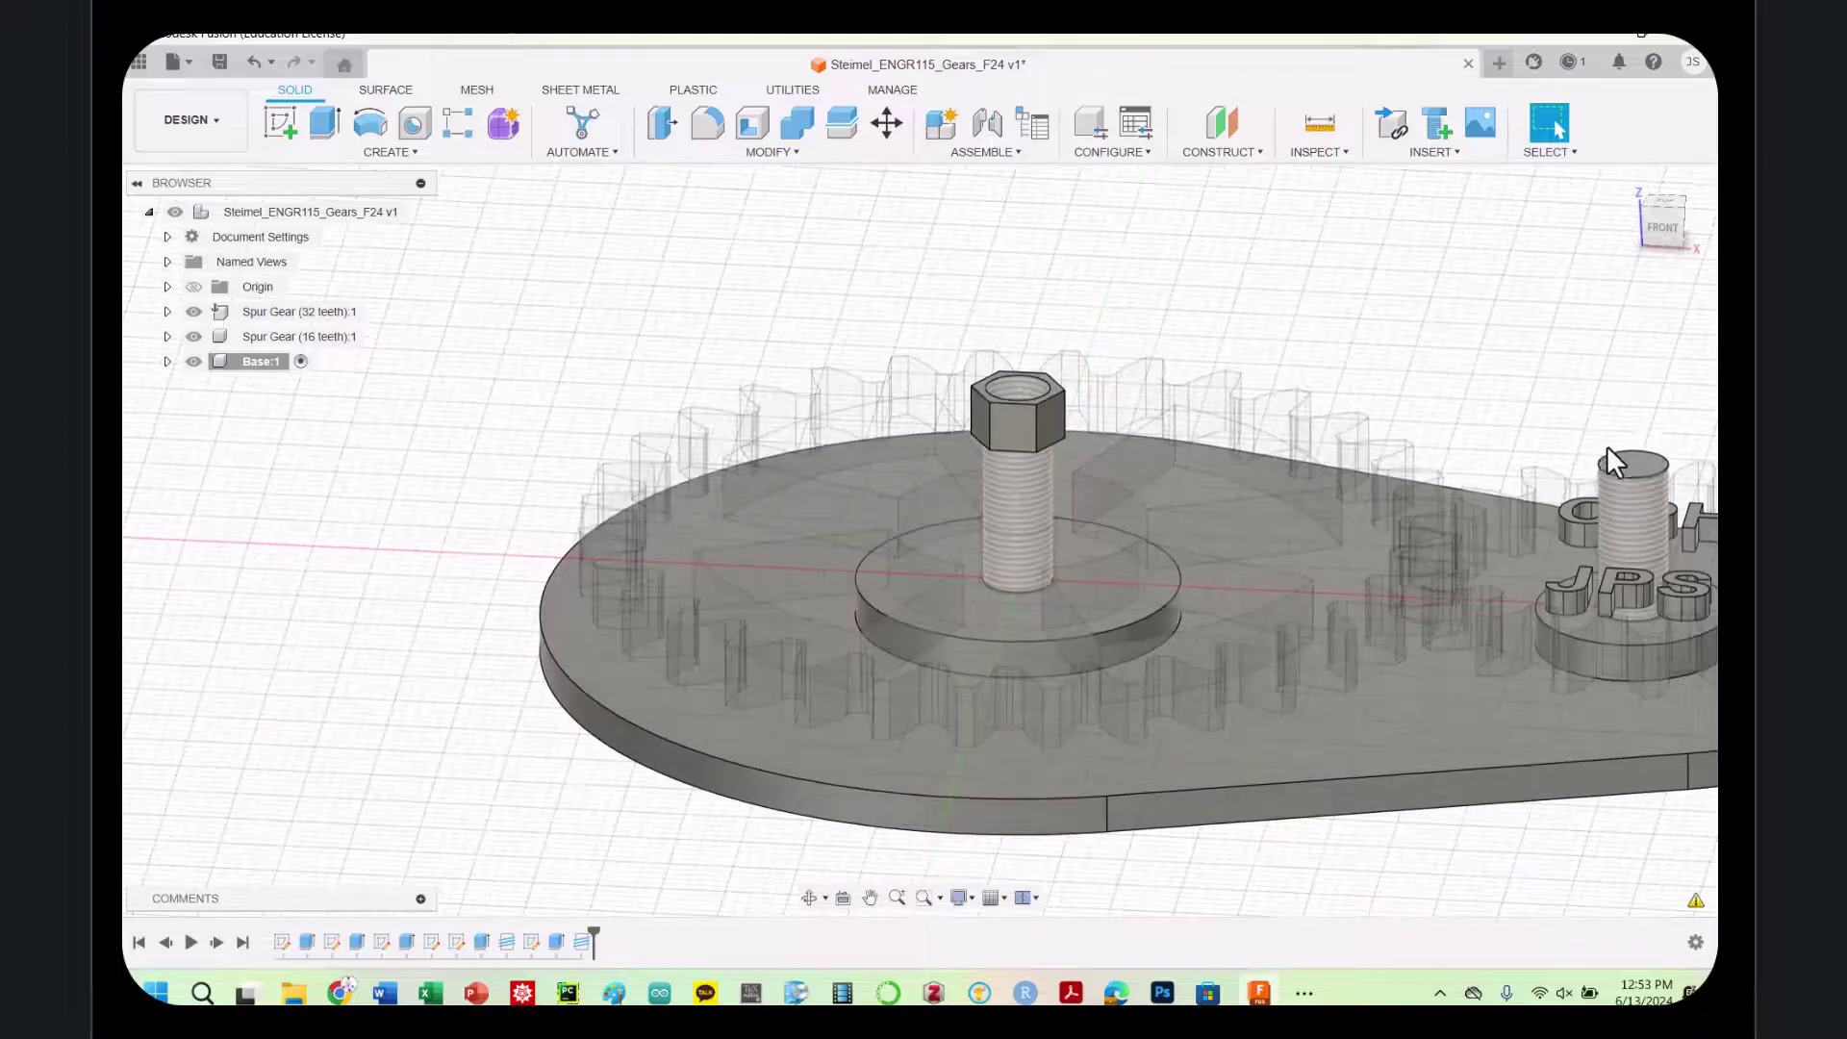
left_click(1634, 466)
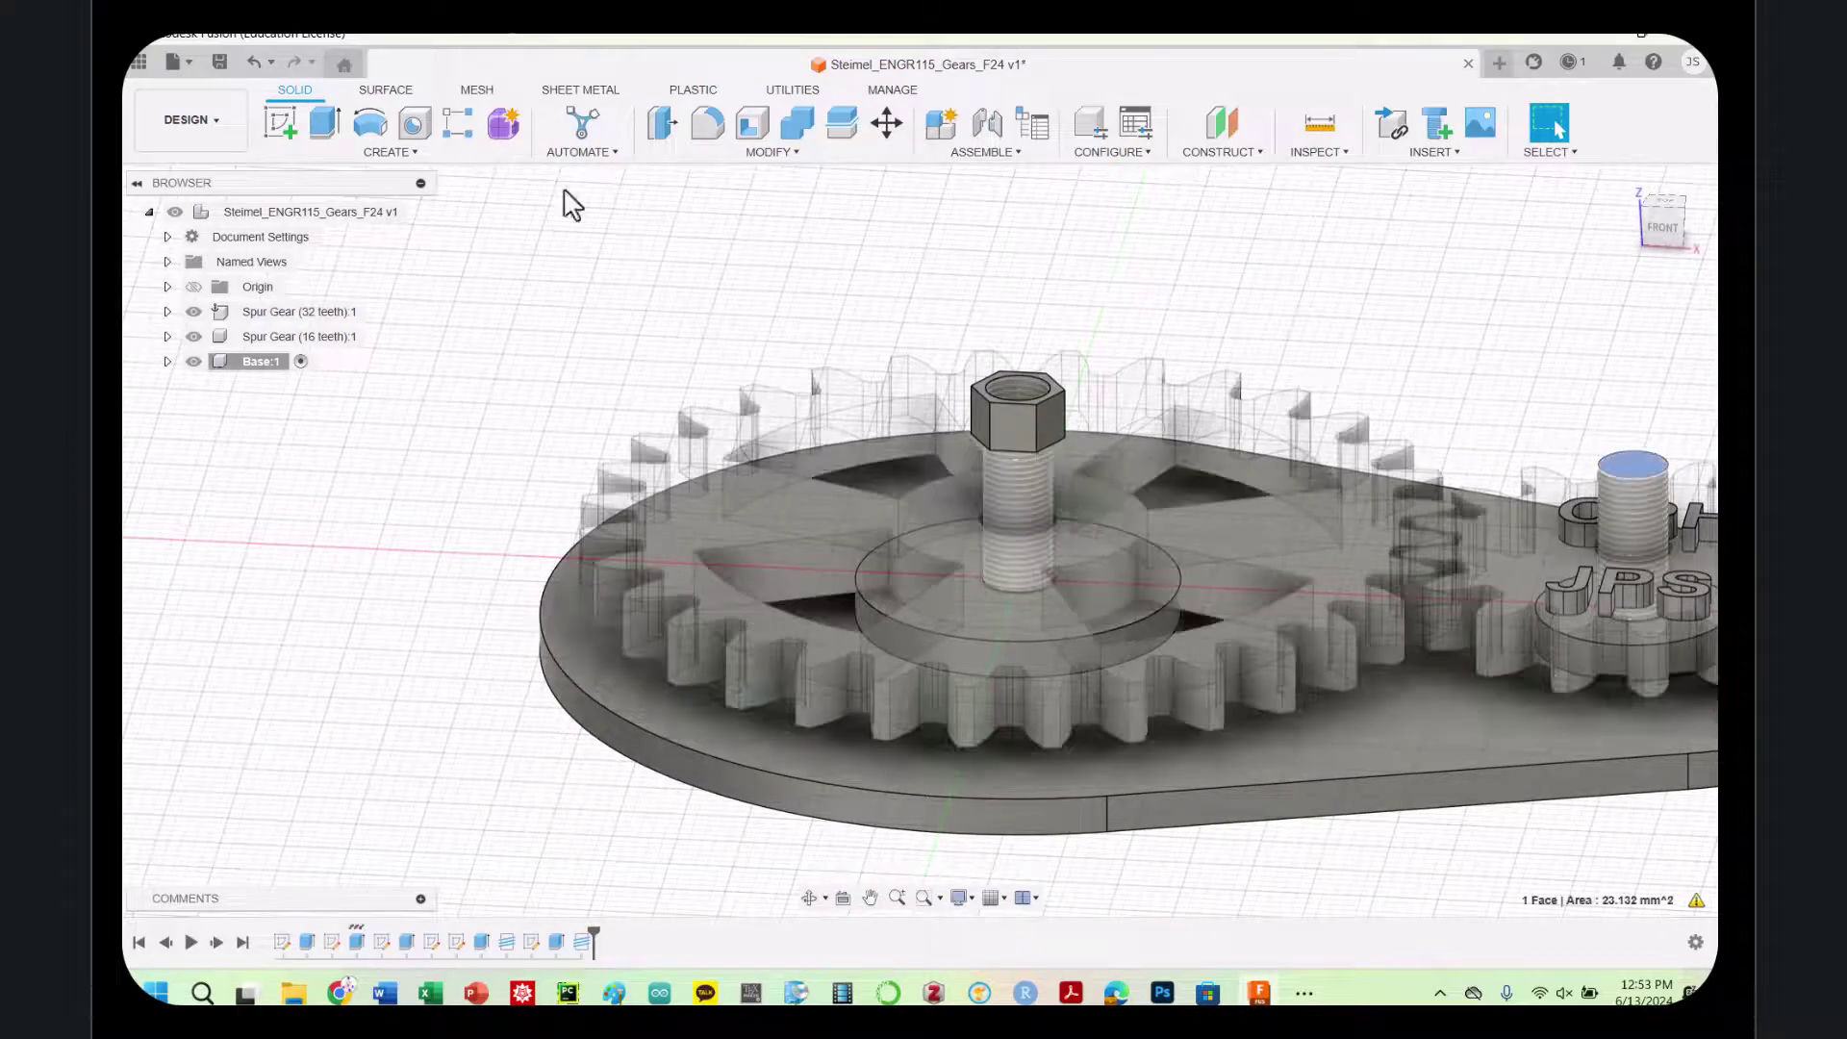
Sketch an inscribed hexagon centred on the top face of the small gear's pin
left_click(280, 122)
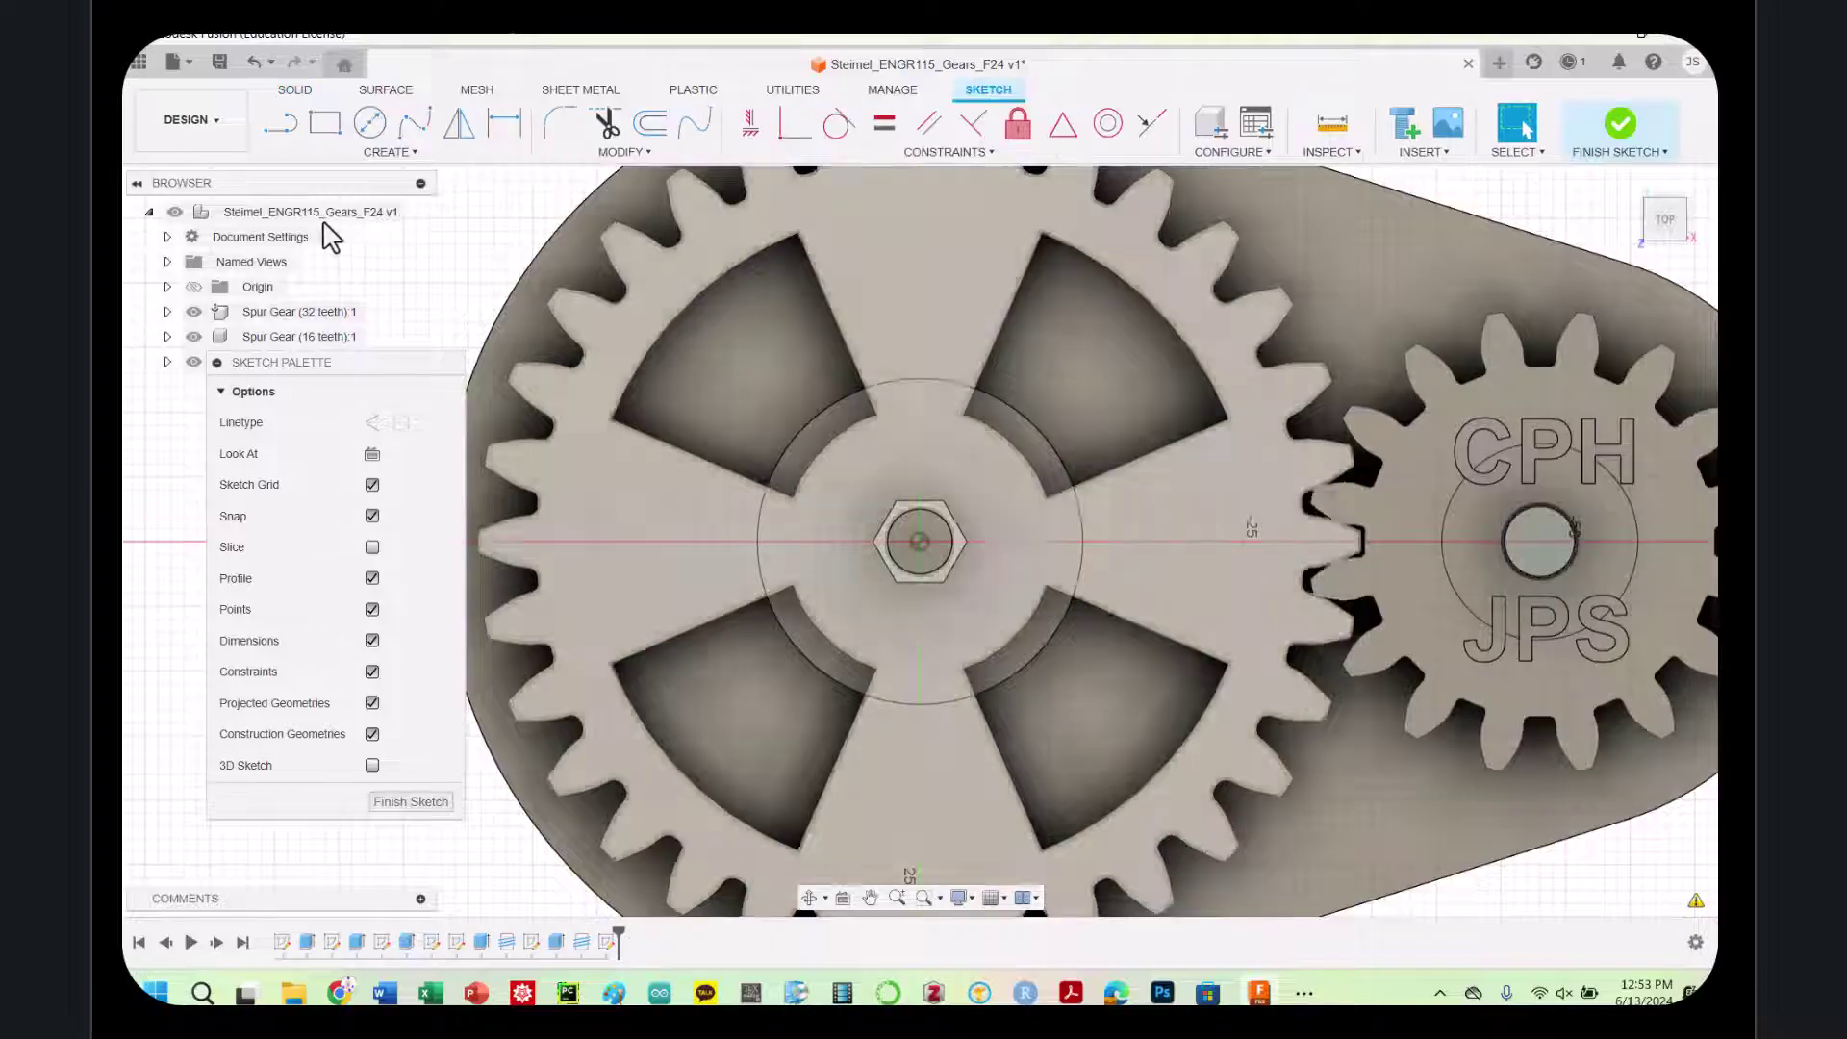
left_click(358, 154)
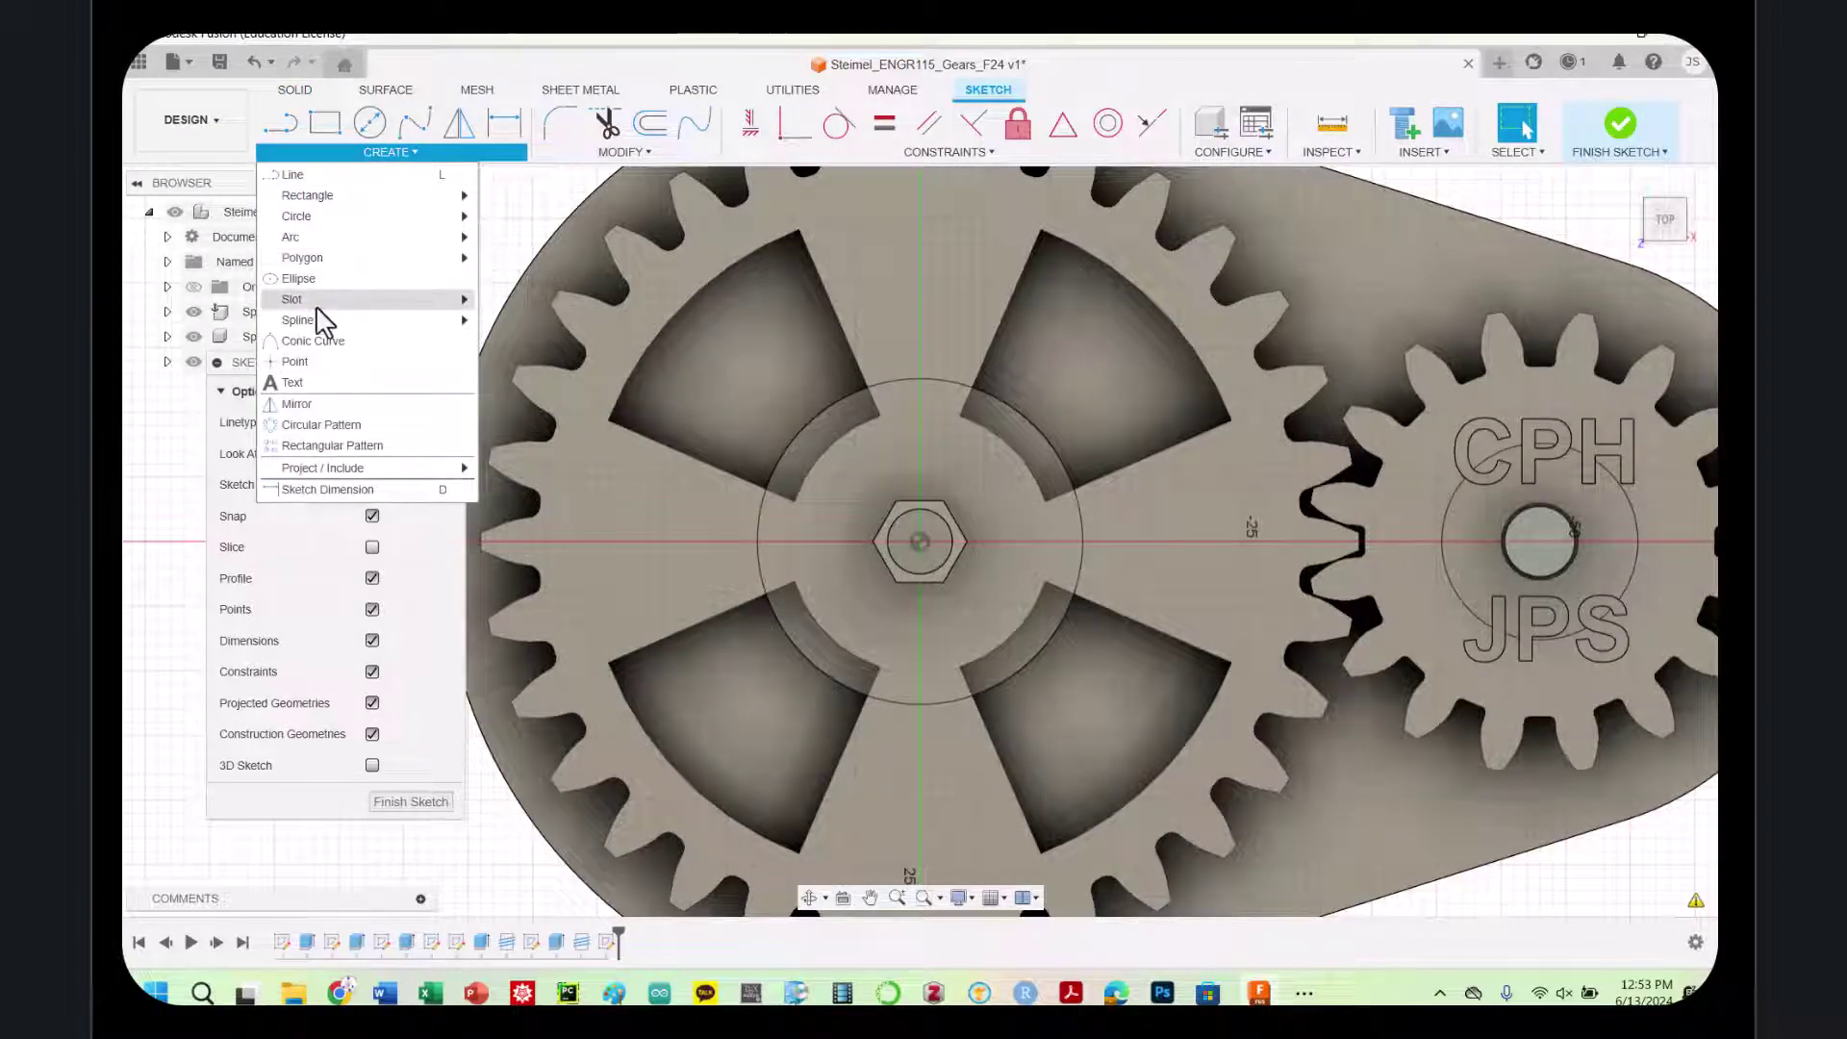
mouse_move(338, 265)
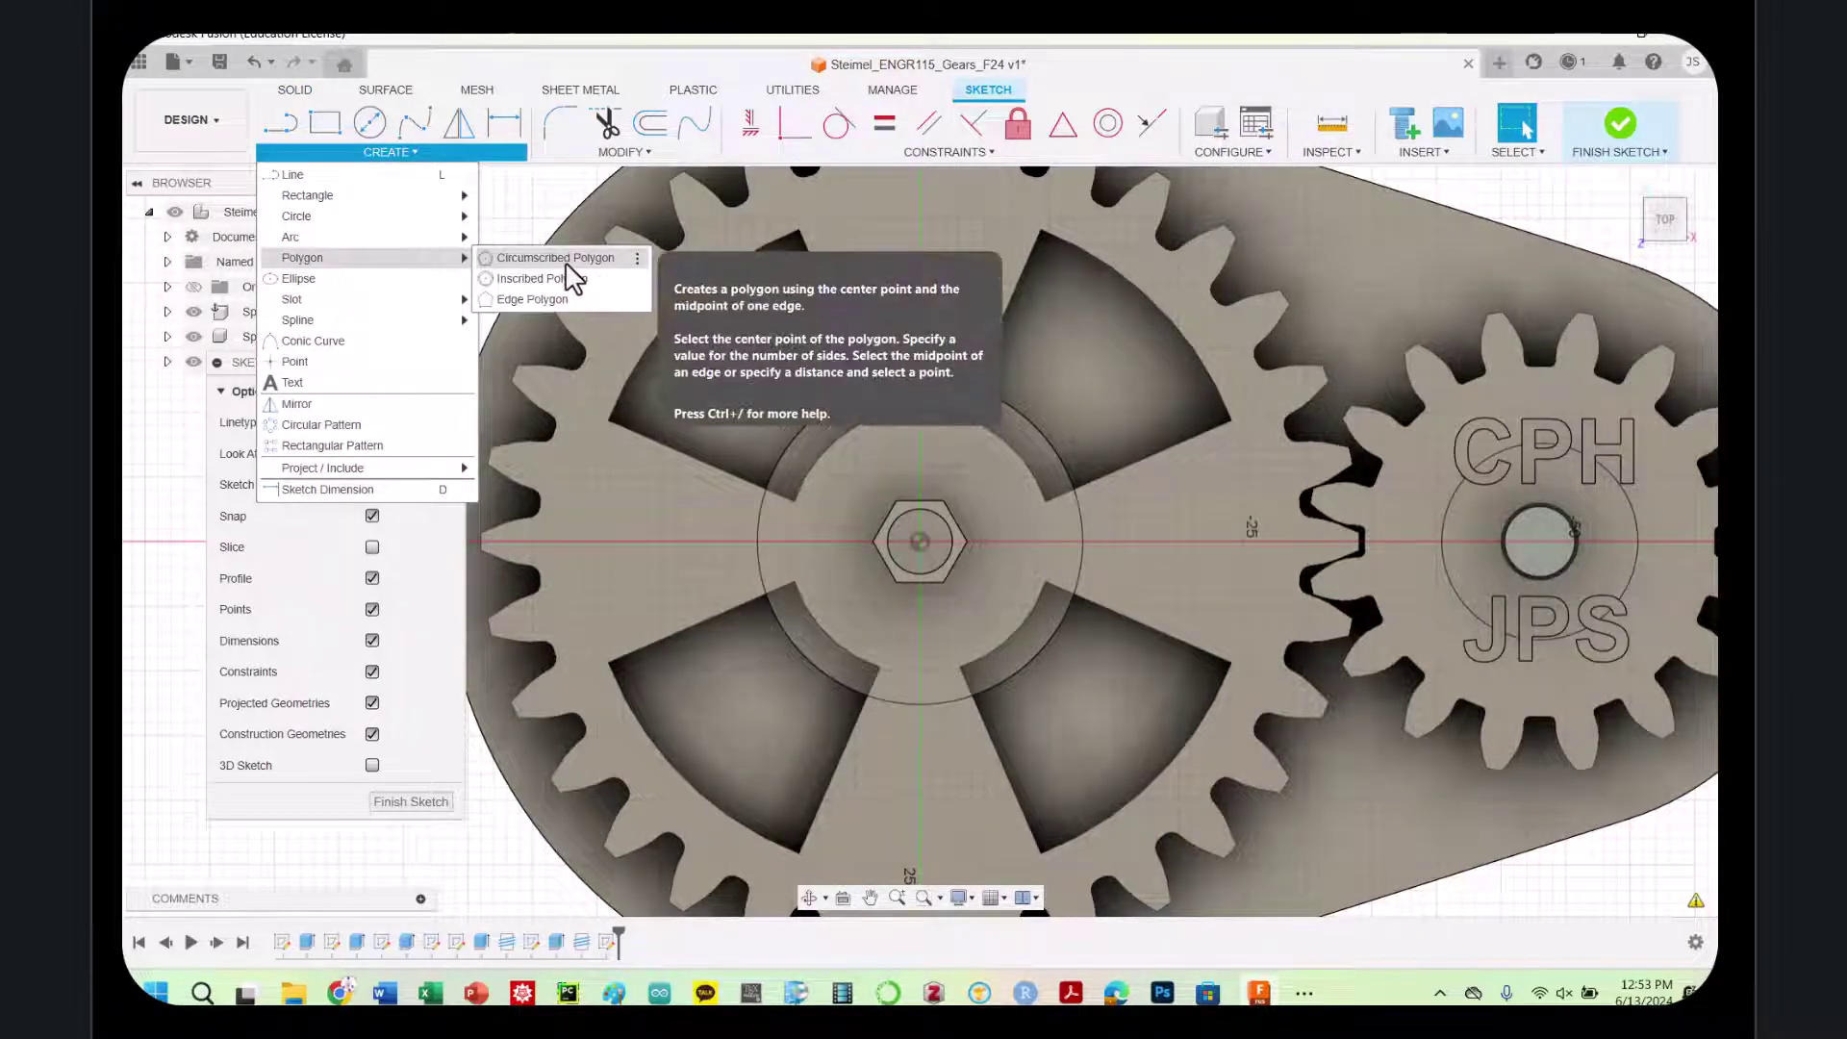
left_click(539, 279)
left_click(1537, 541)
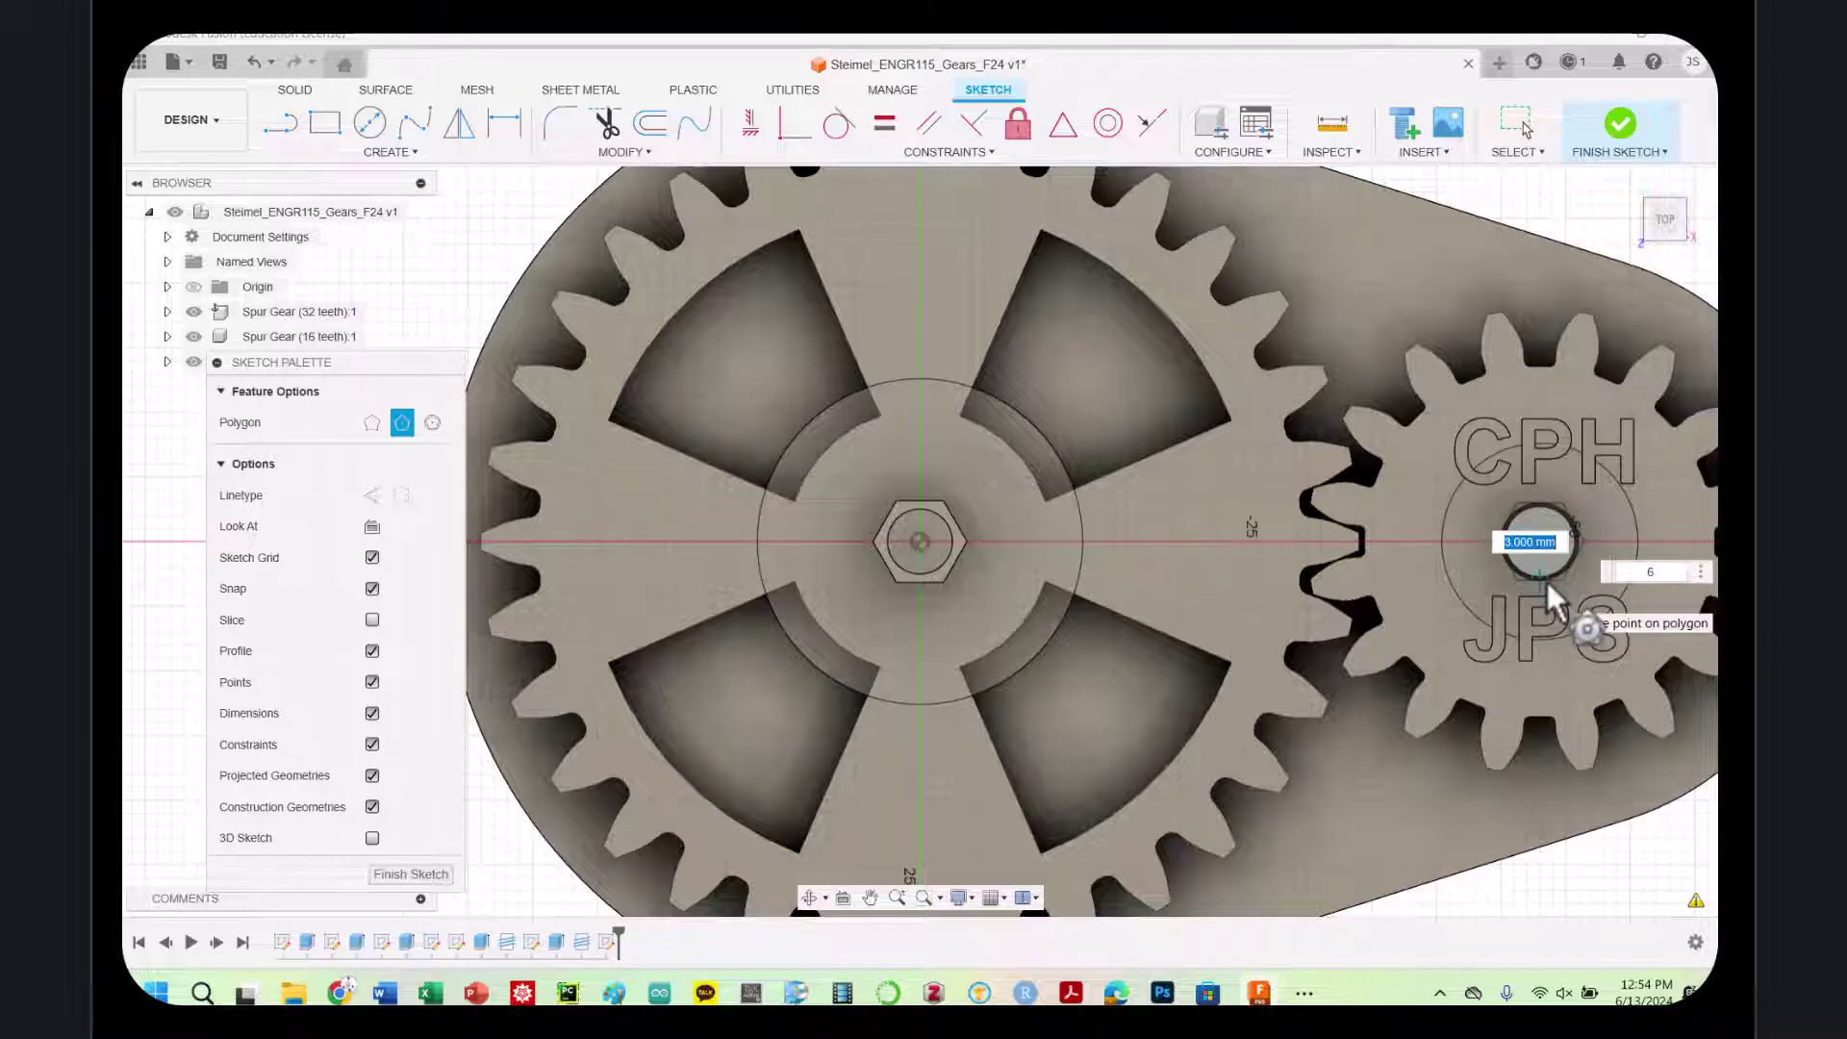
left_click(1547, 581)
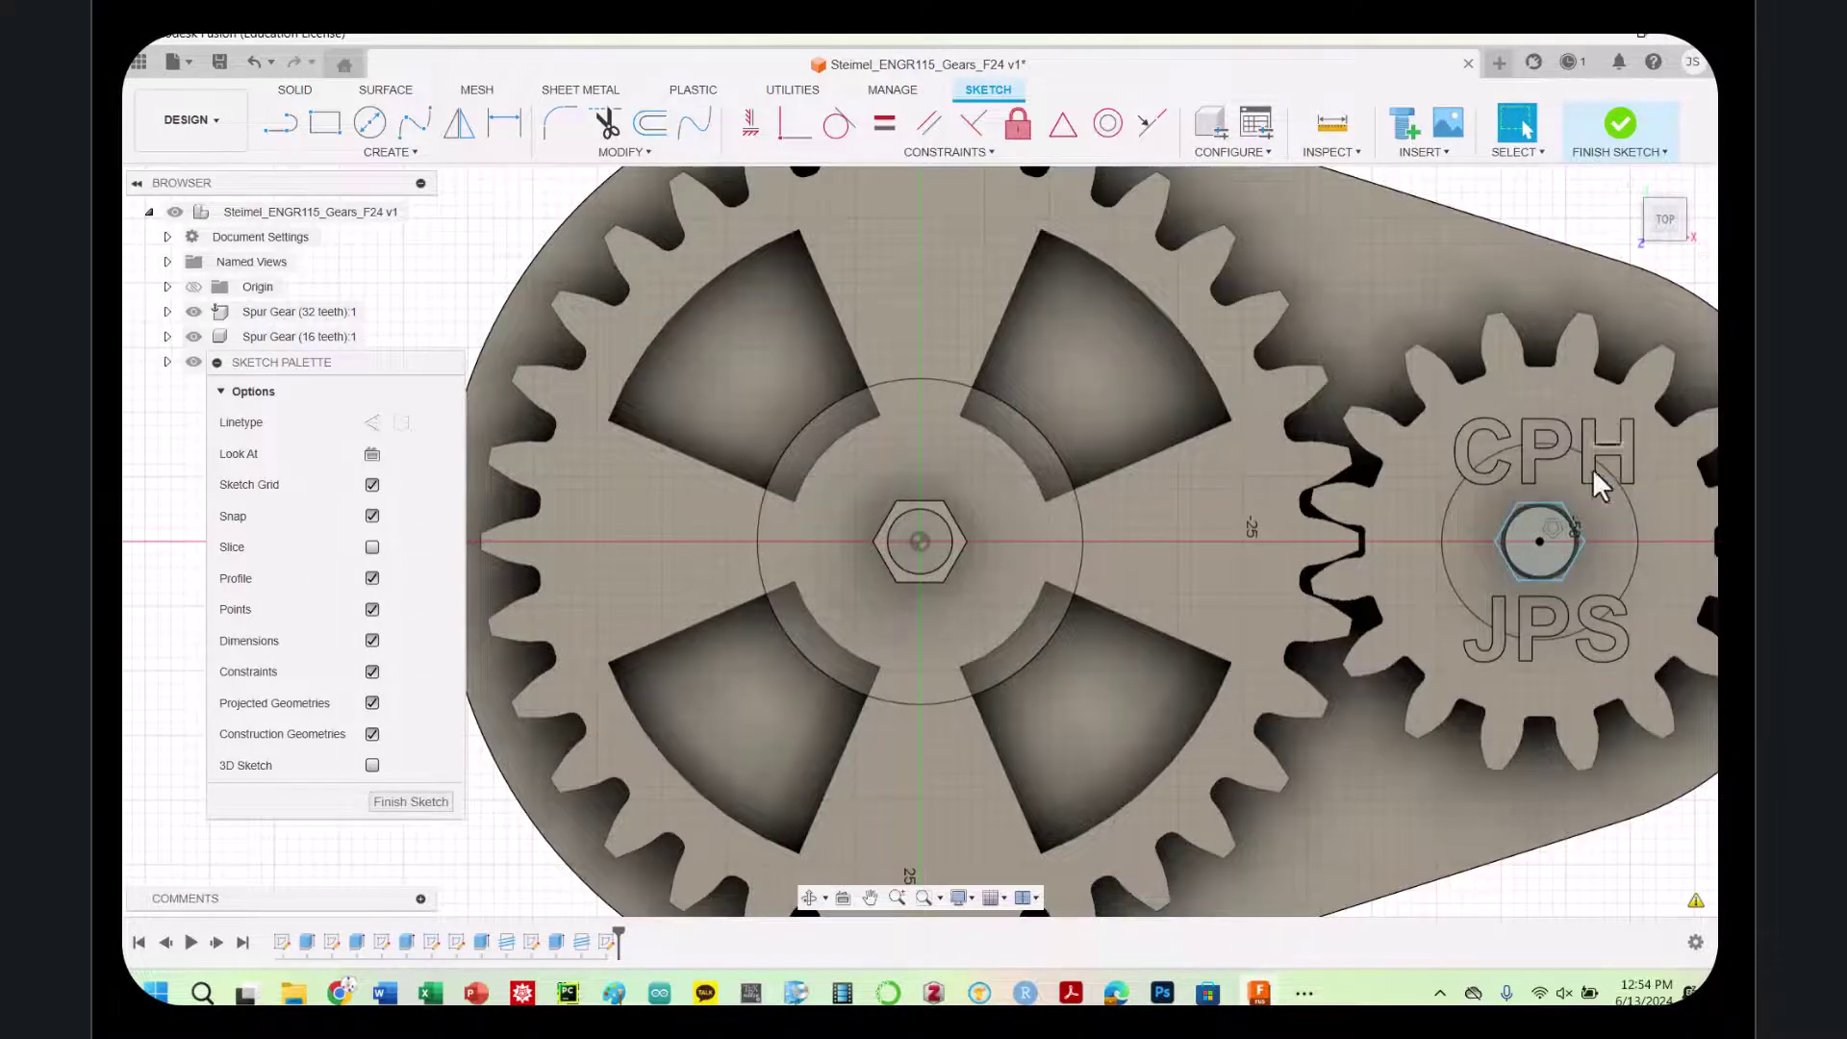
left_click(1661, 235)
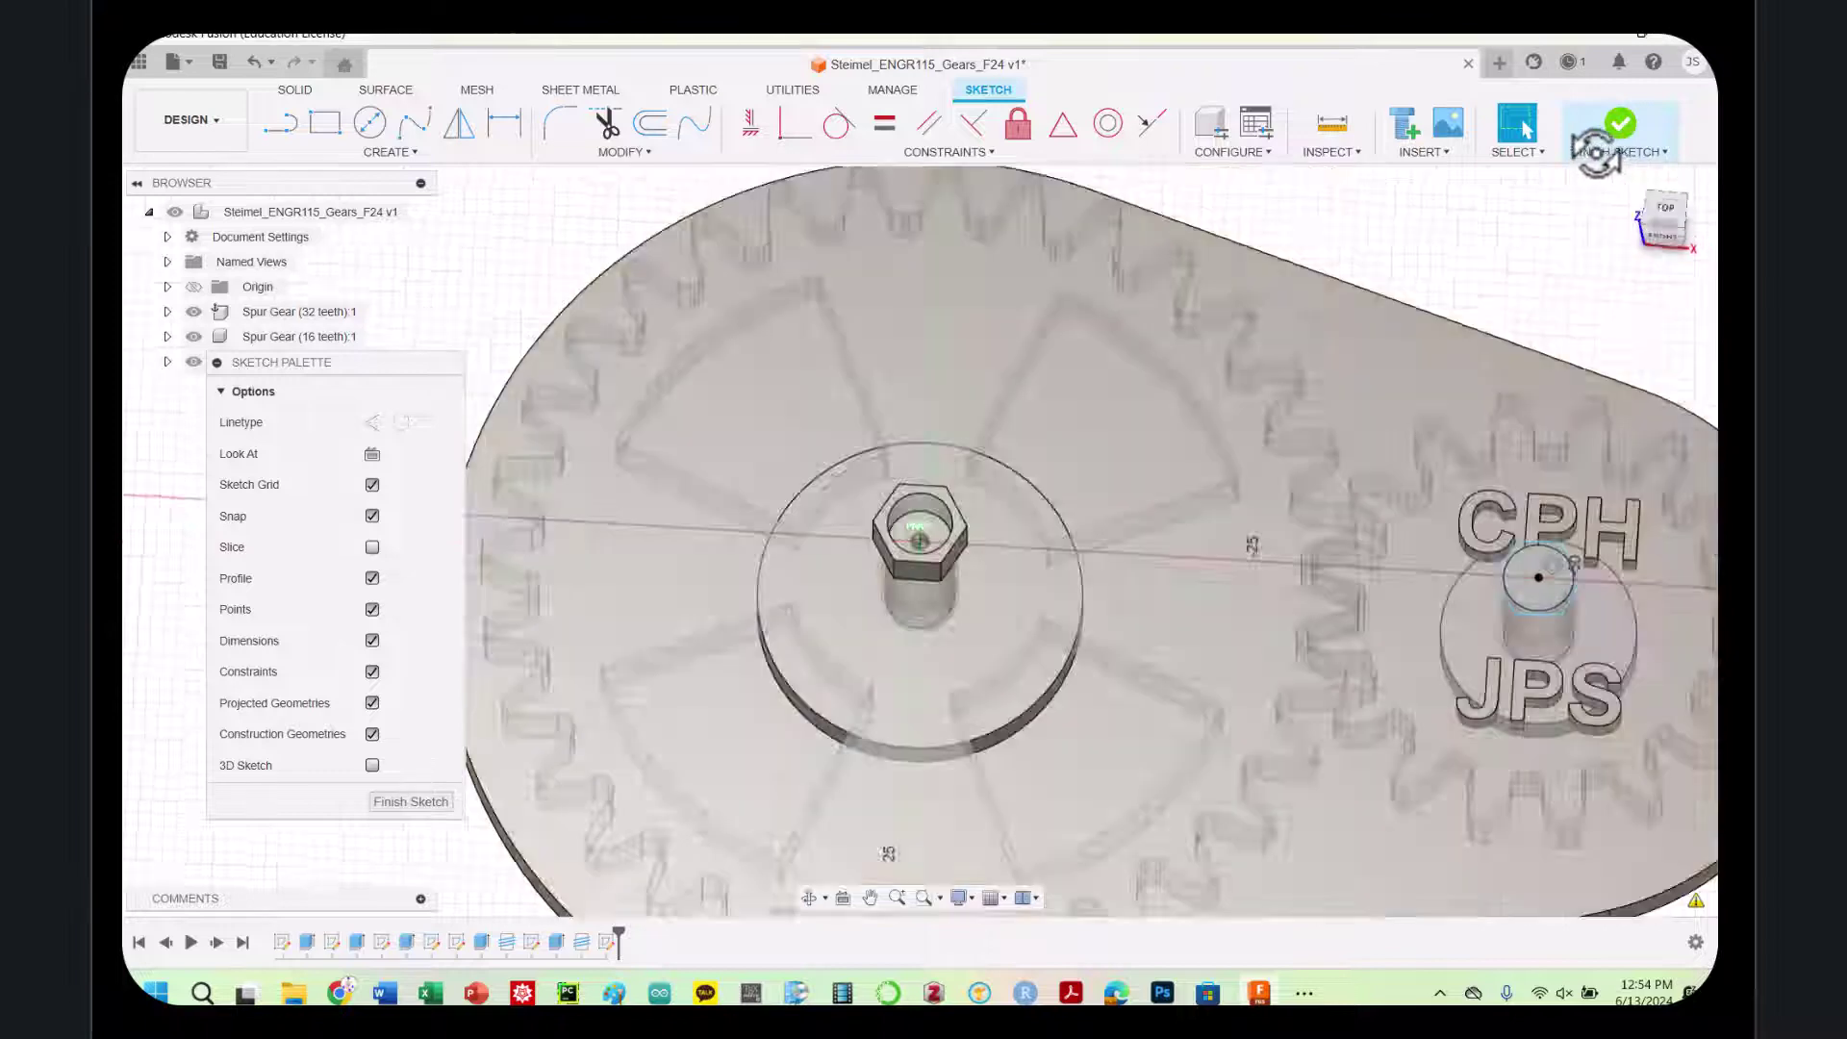
Try a 4 mm extrusion of the pin circle, then undo the overly tall post
key("e")
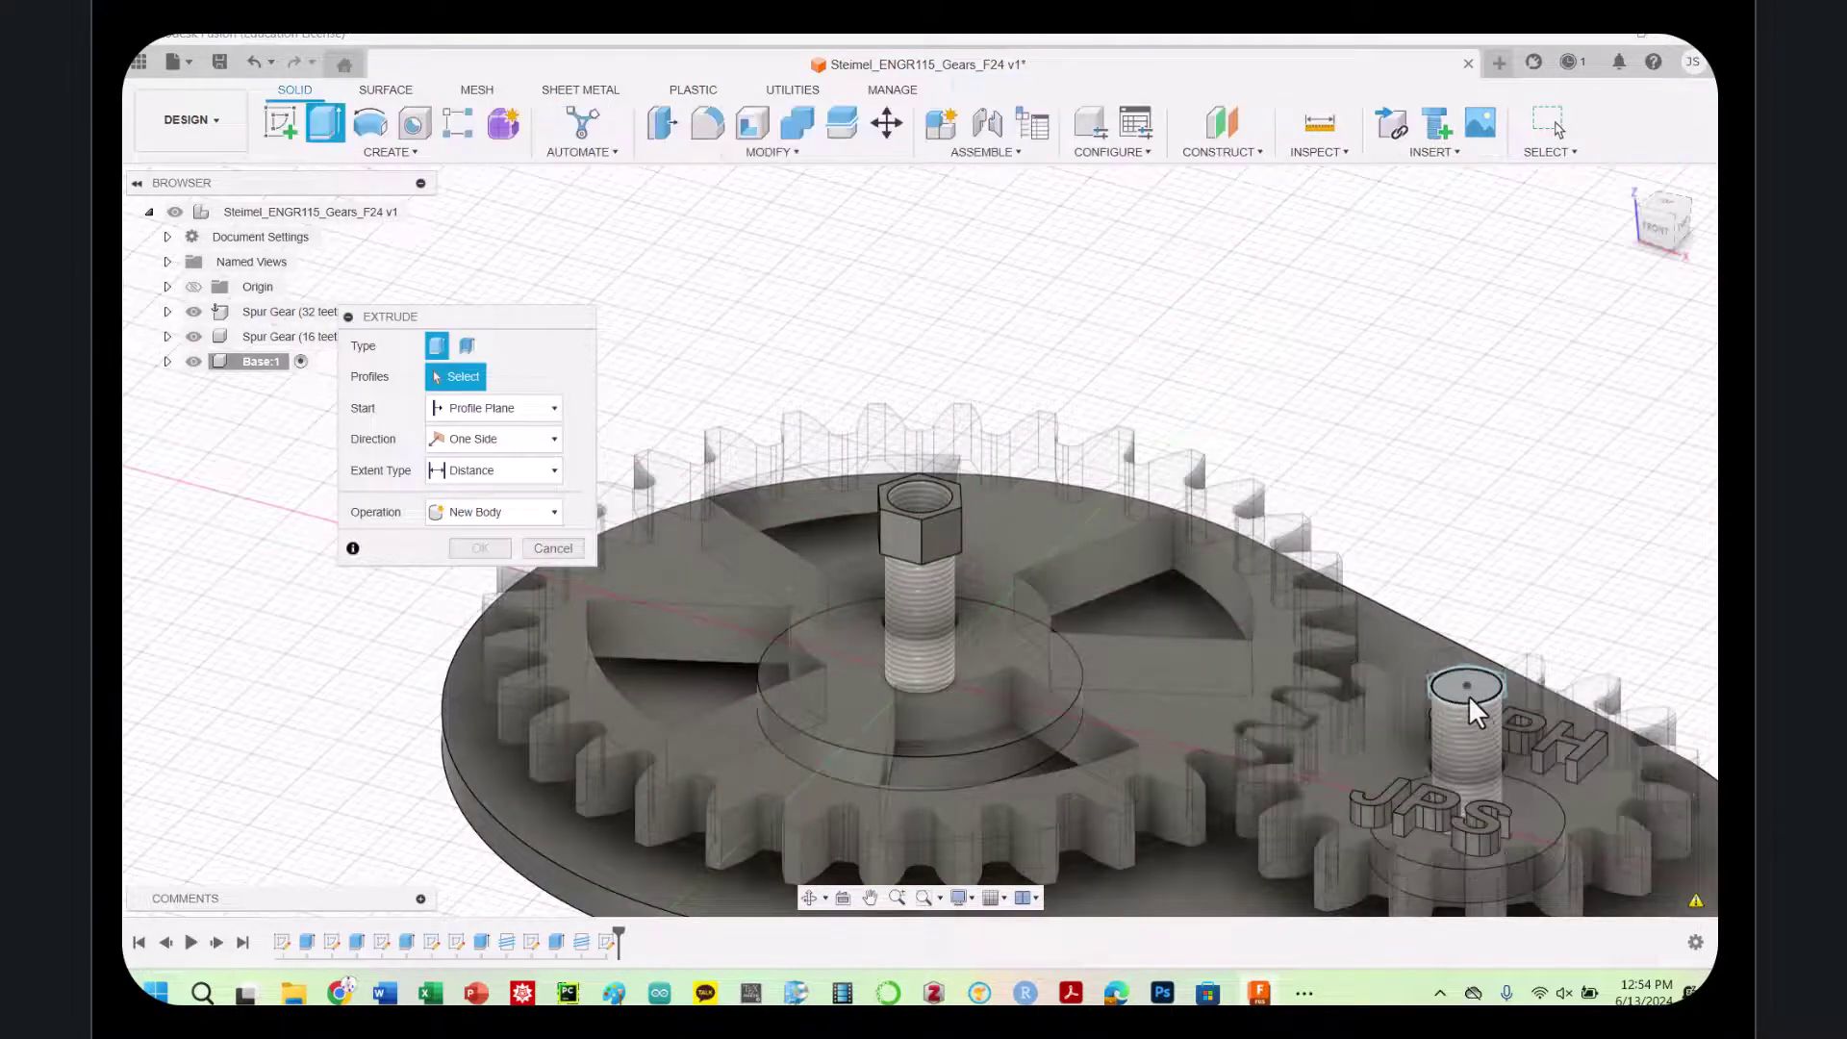
left_click(1468, 693)
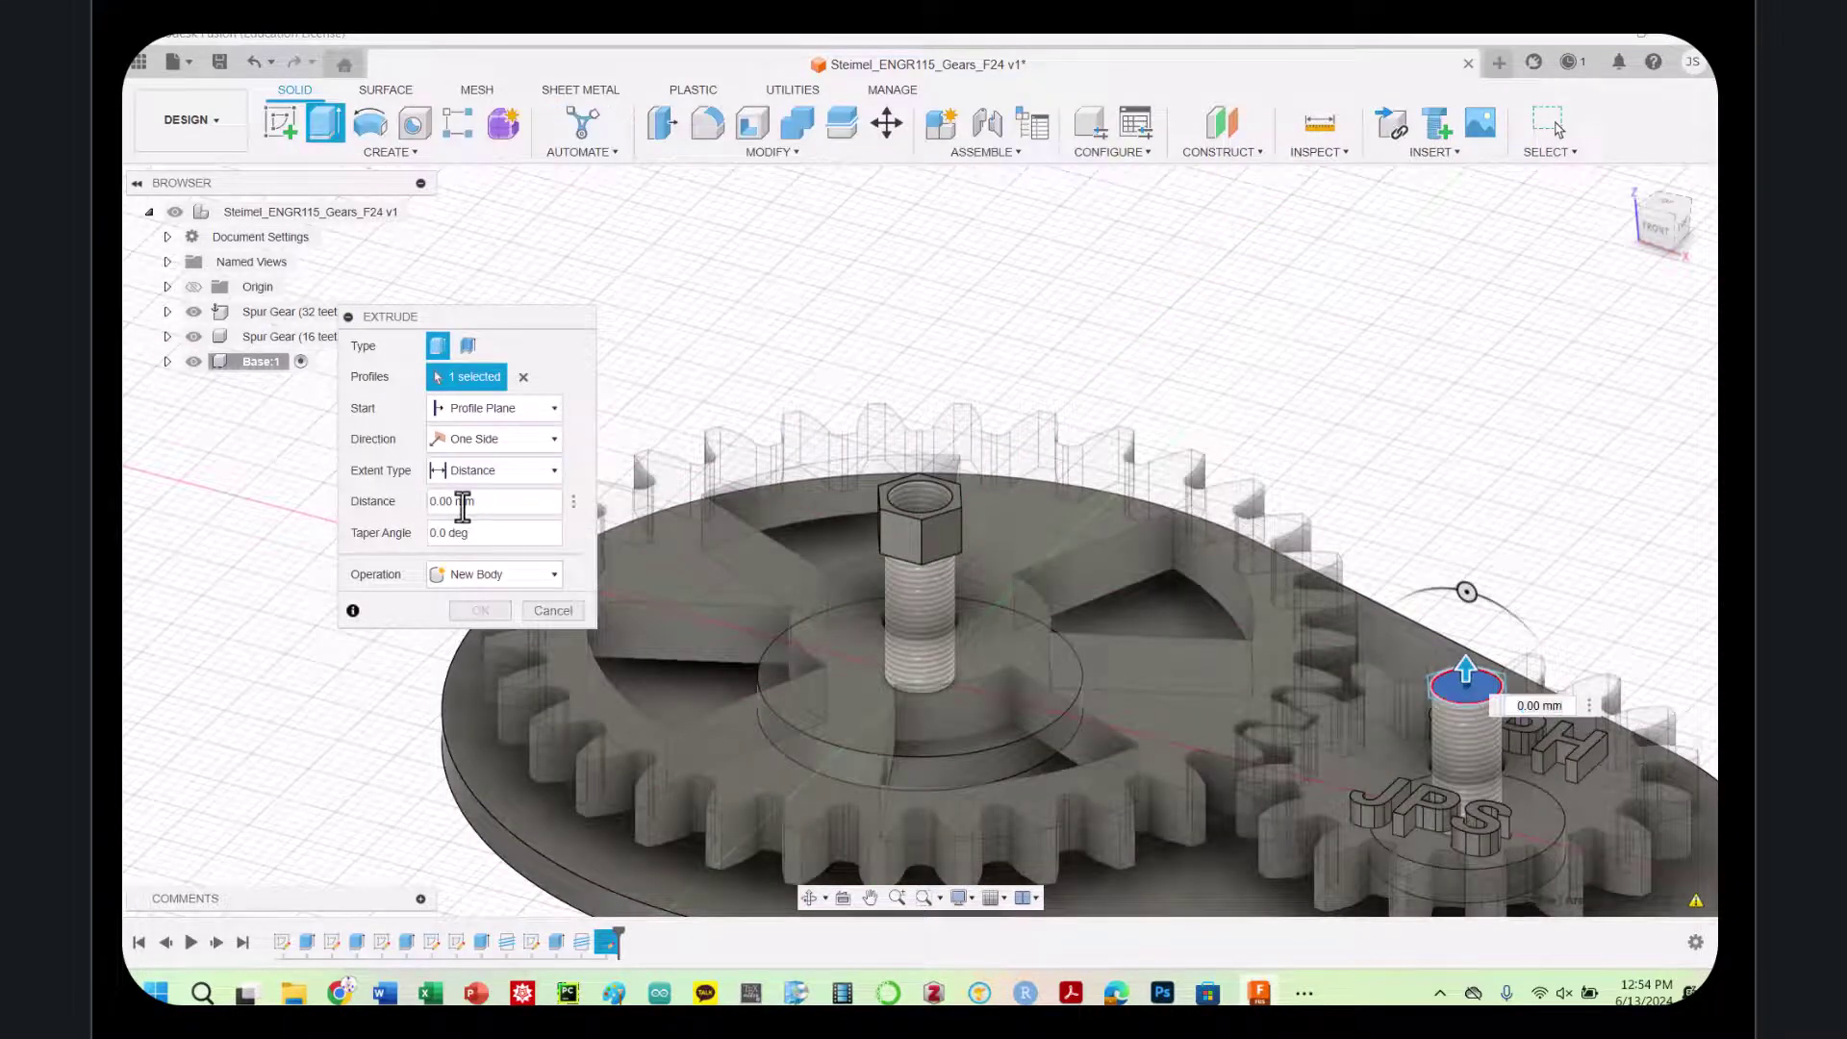
type("4")
key("Return")
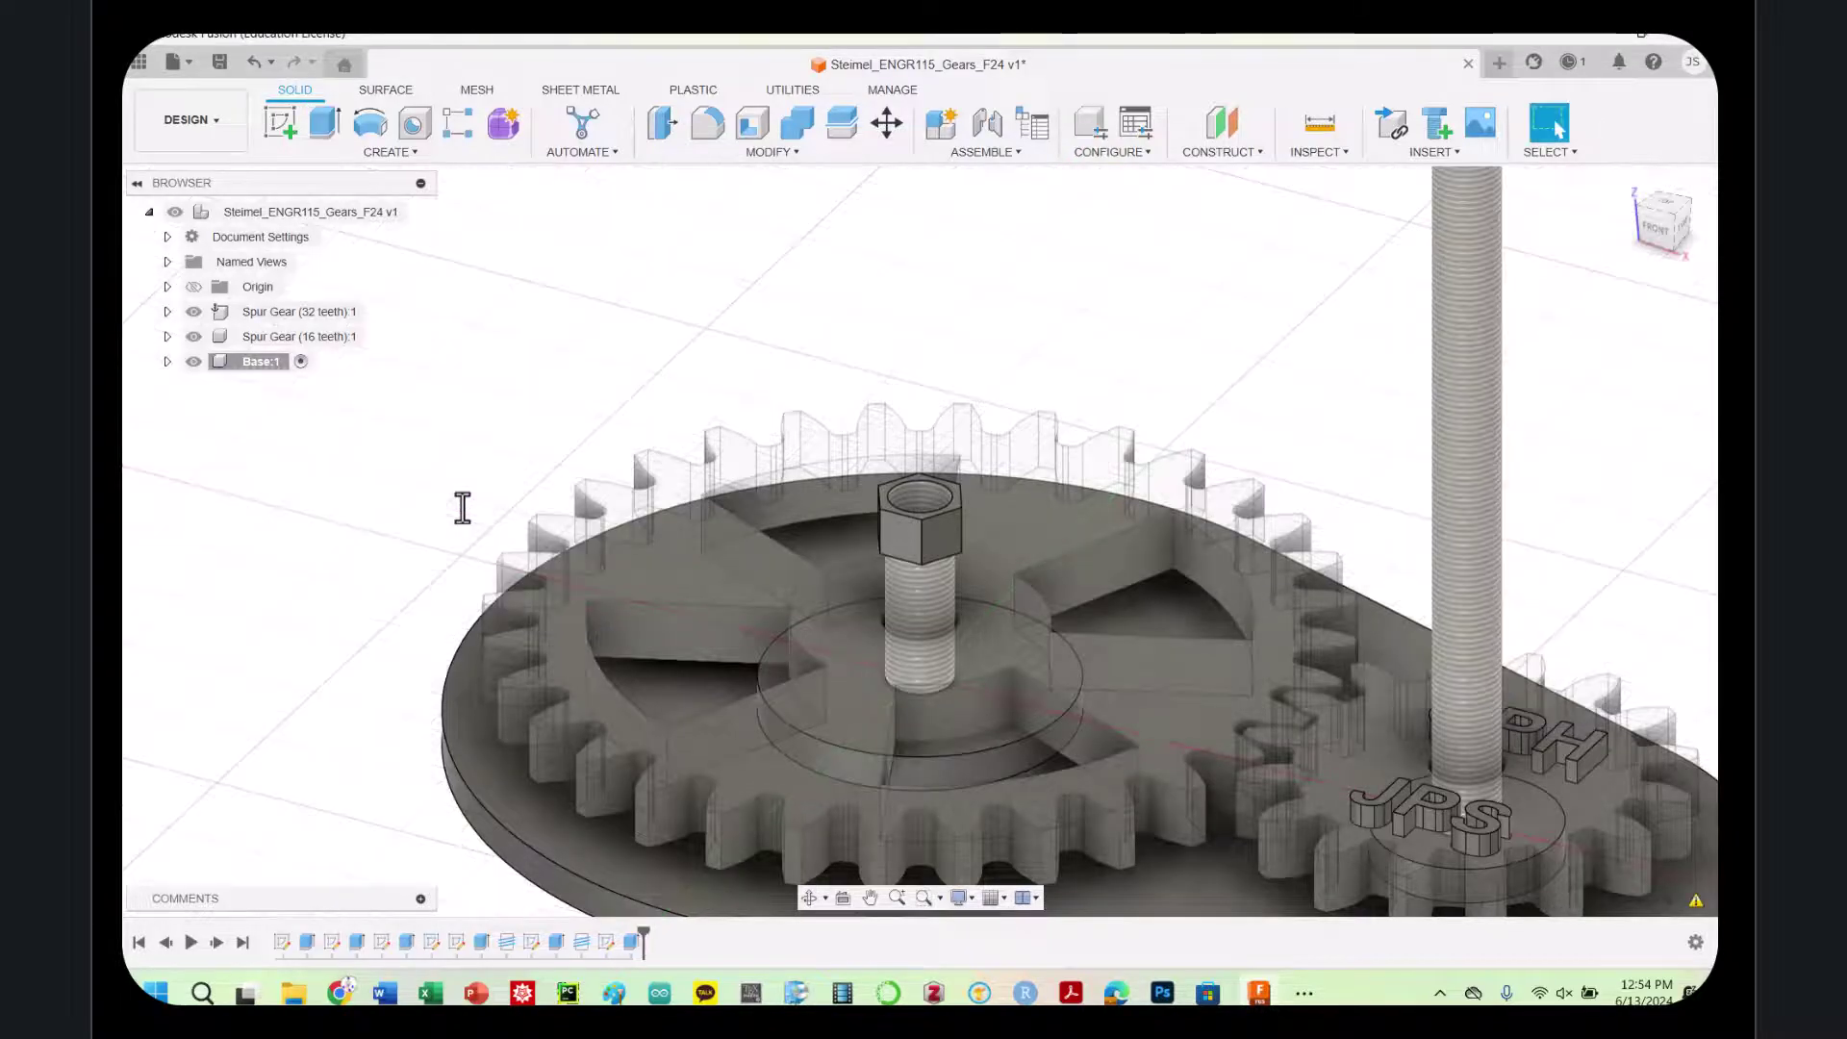
key("ctrl+z")
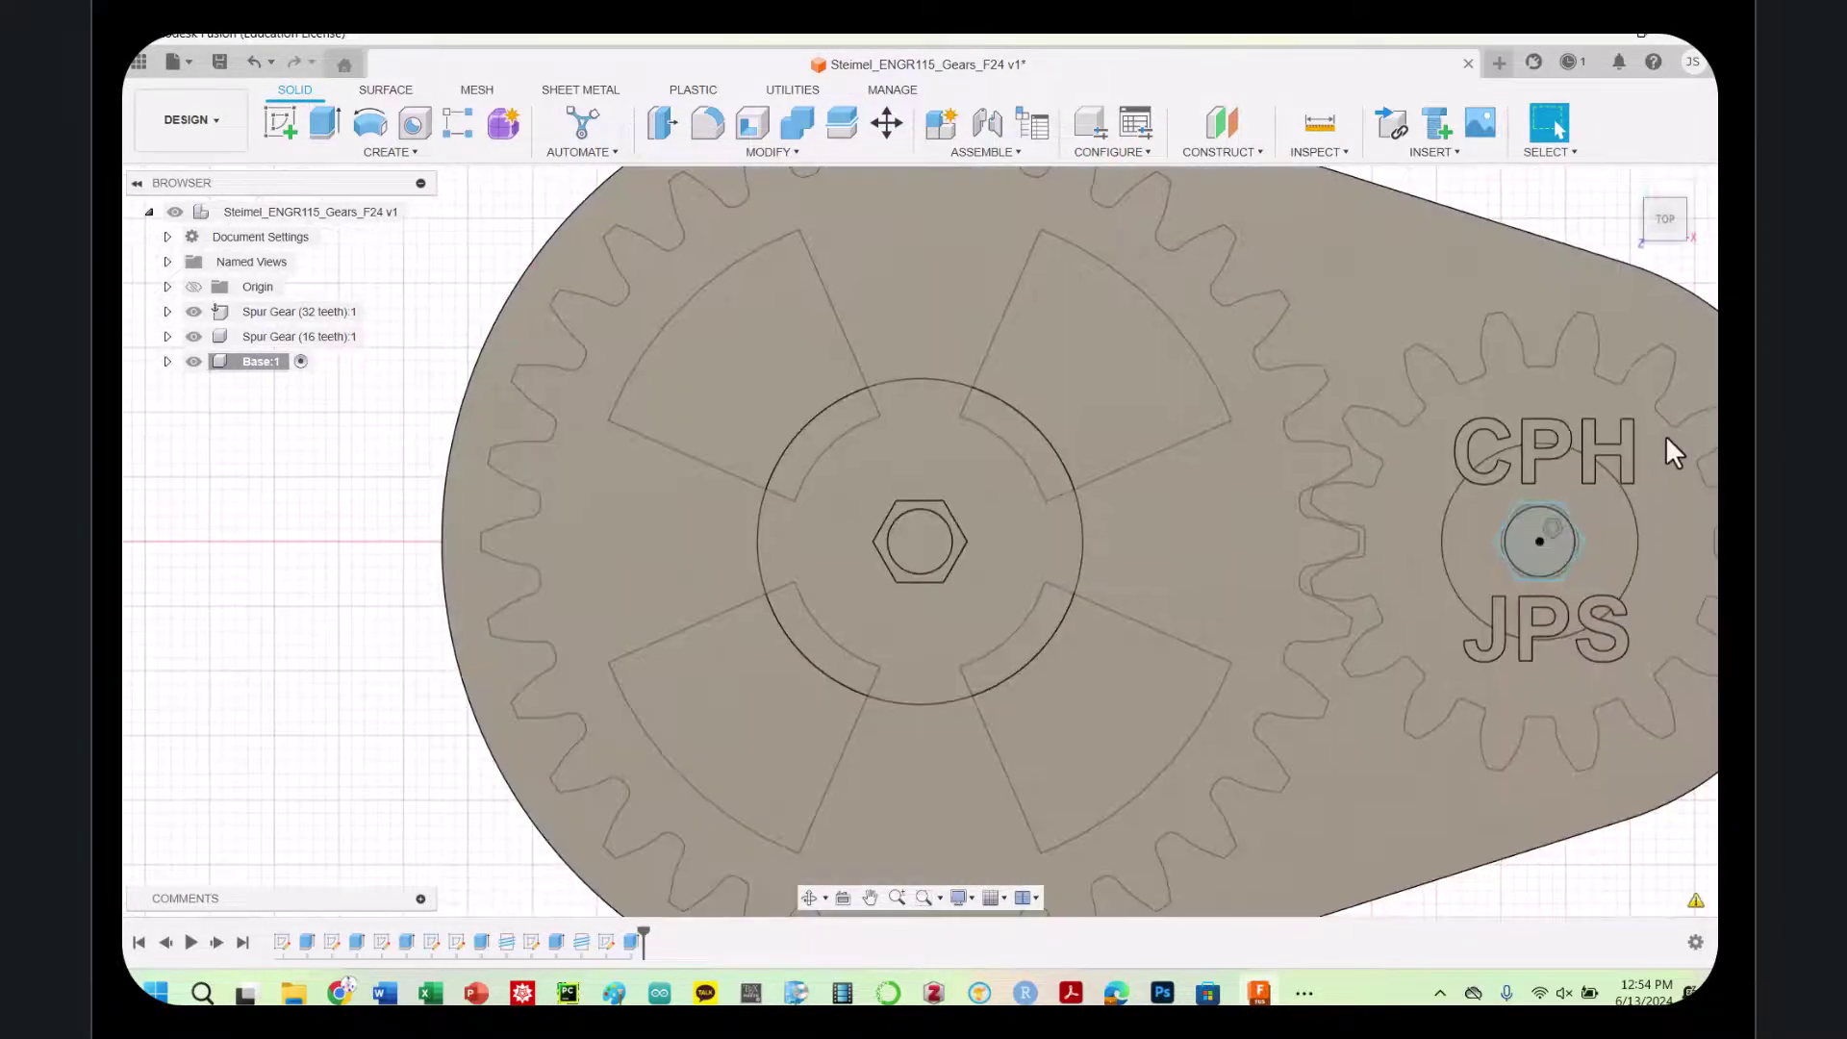
Extrude the small gear's hexagon profile 4 mm into a hex nut head
left_click(1543, 578)
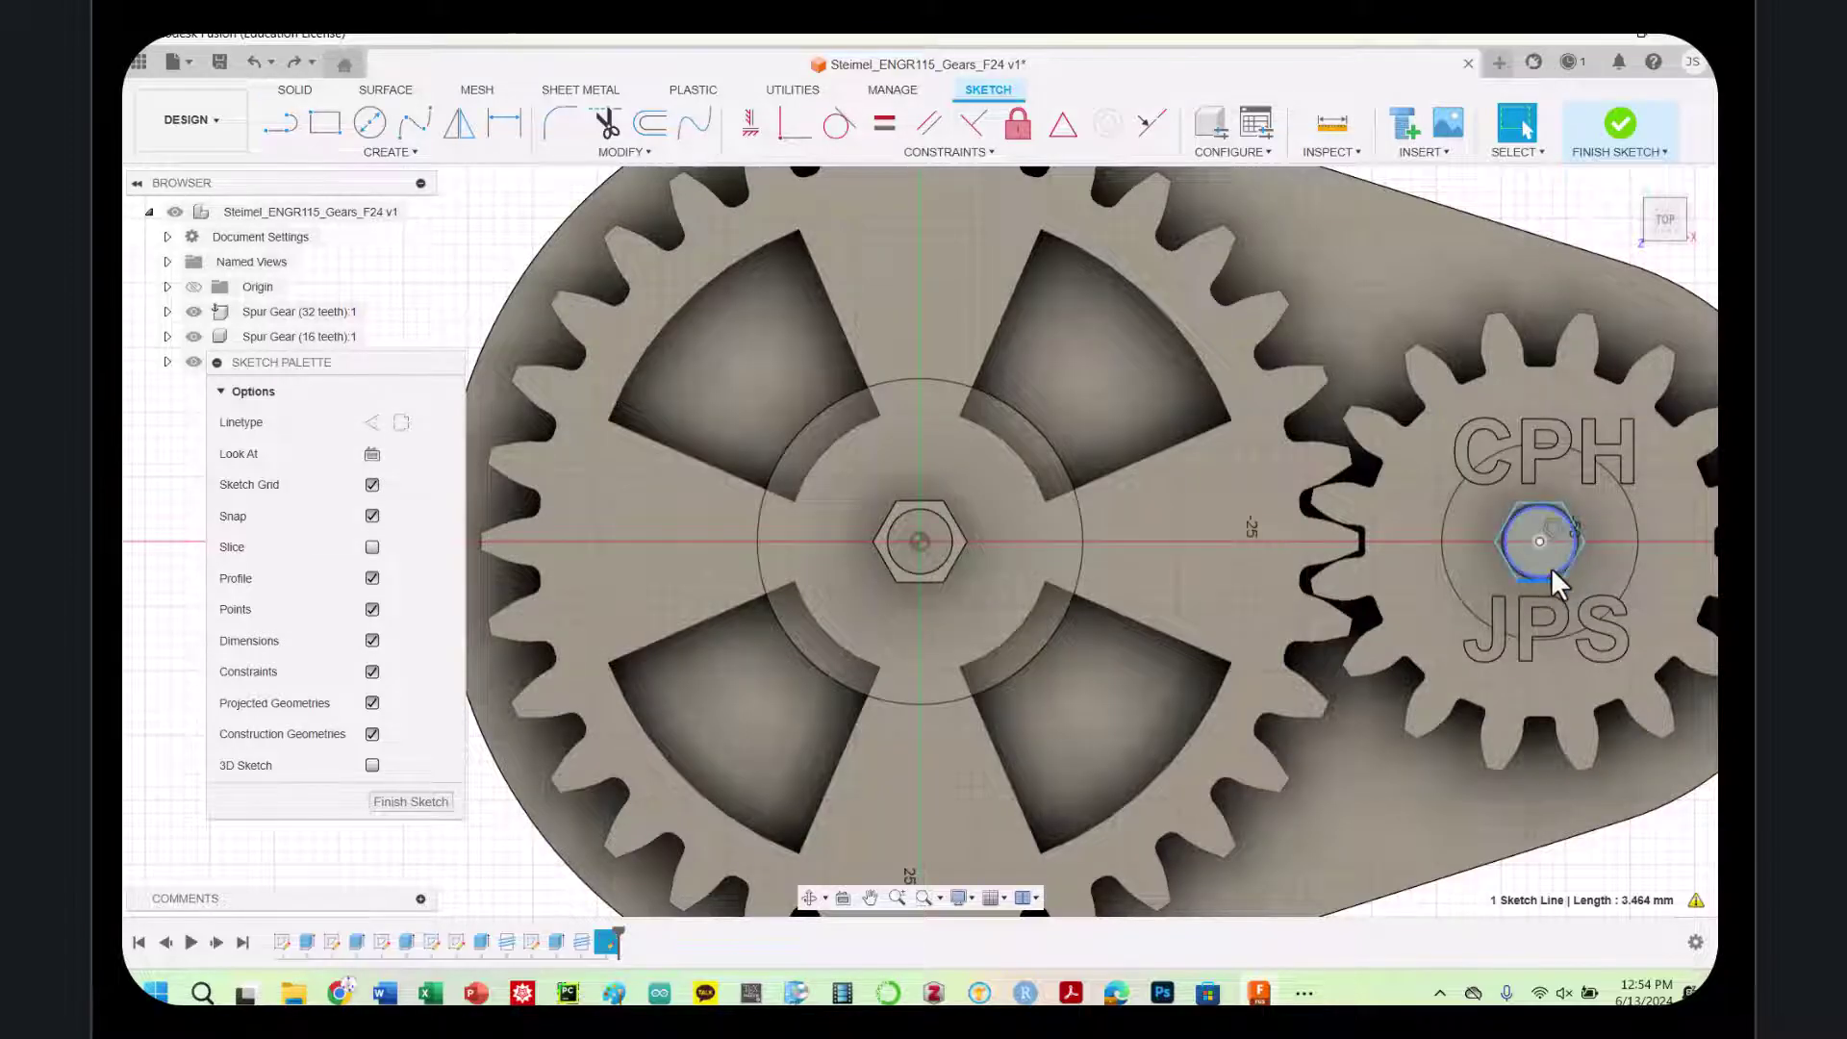
left_click(1552, 572)
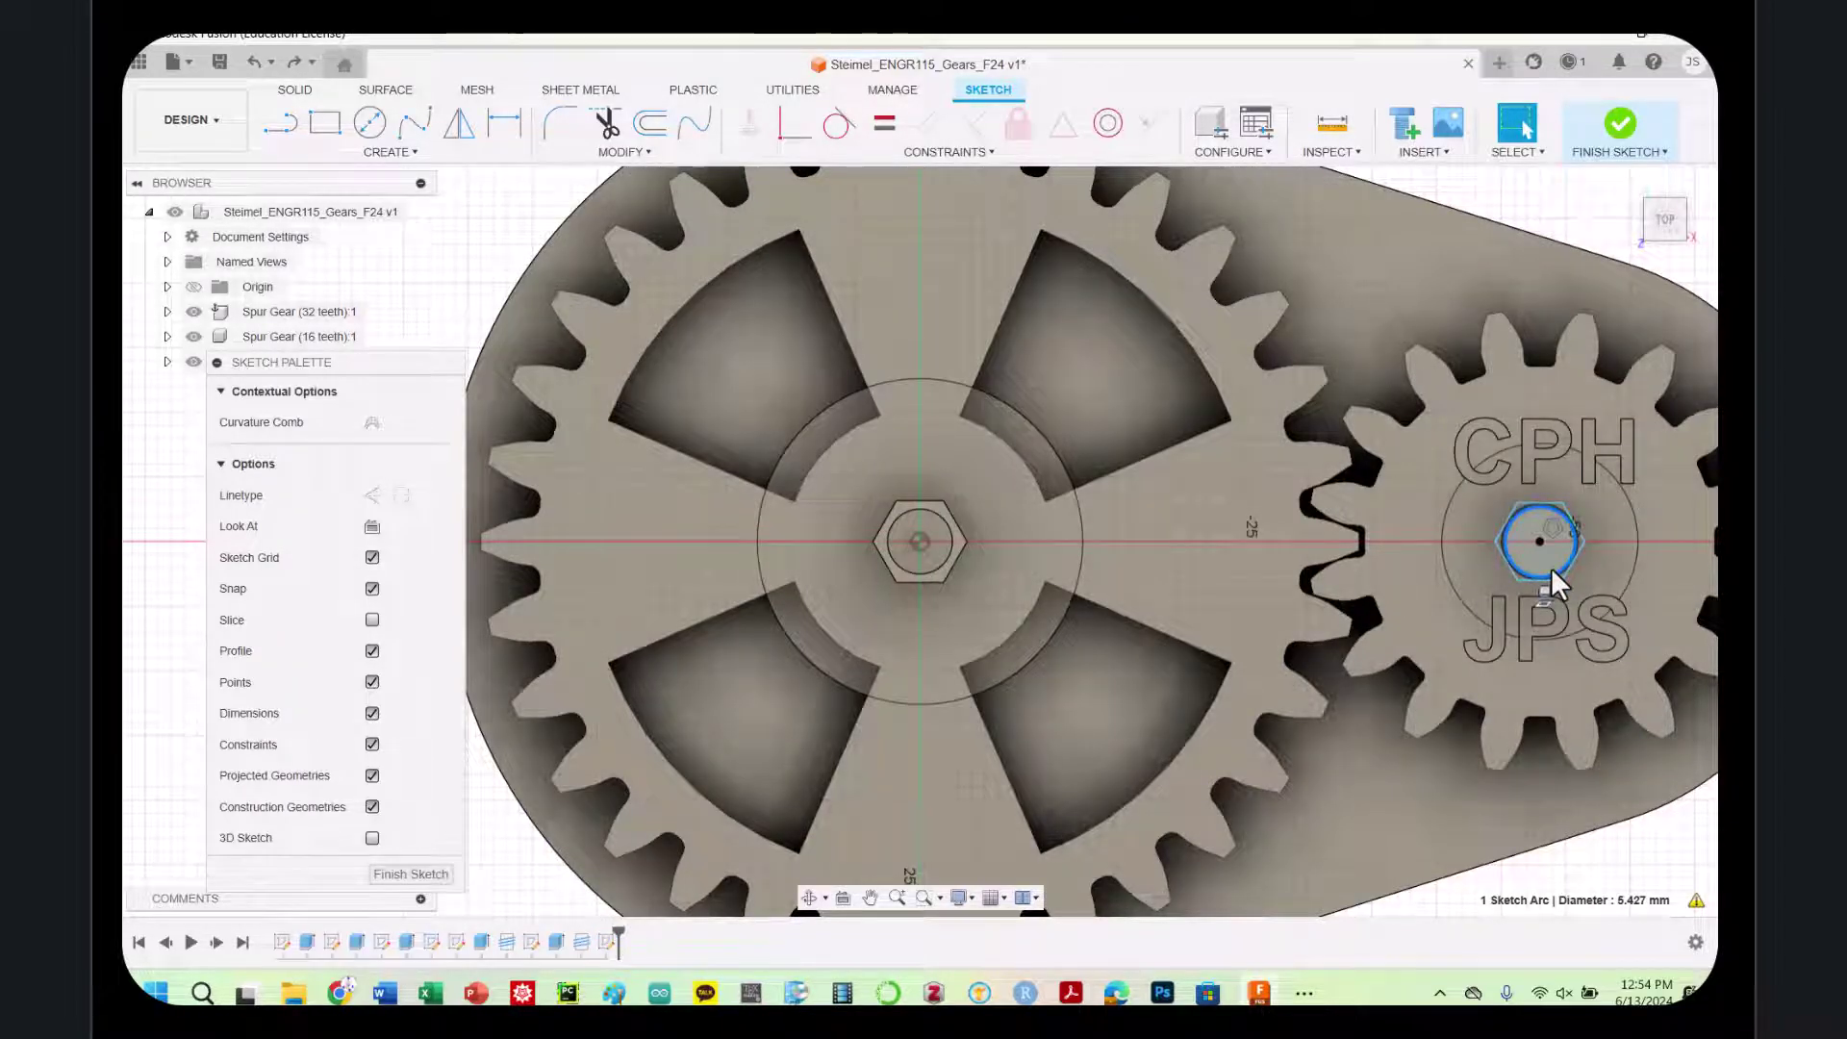
key("e")
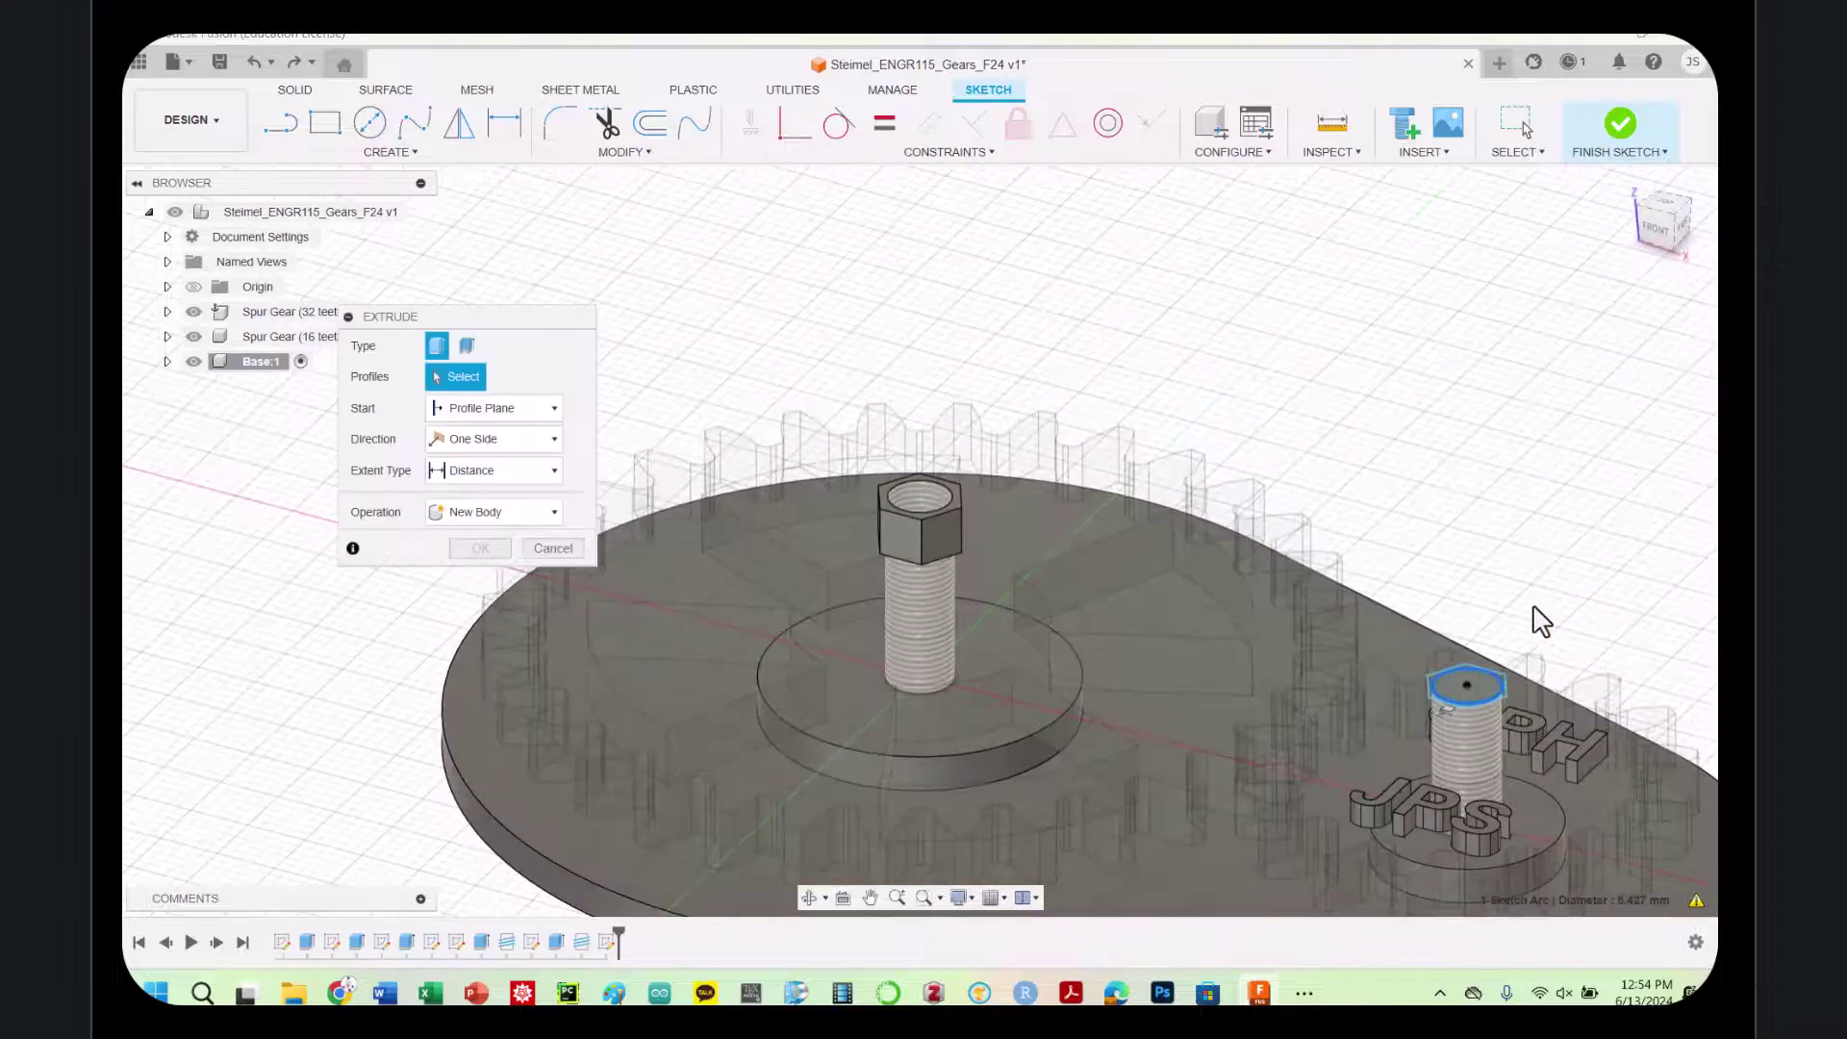
left_click(477, 471)
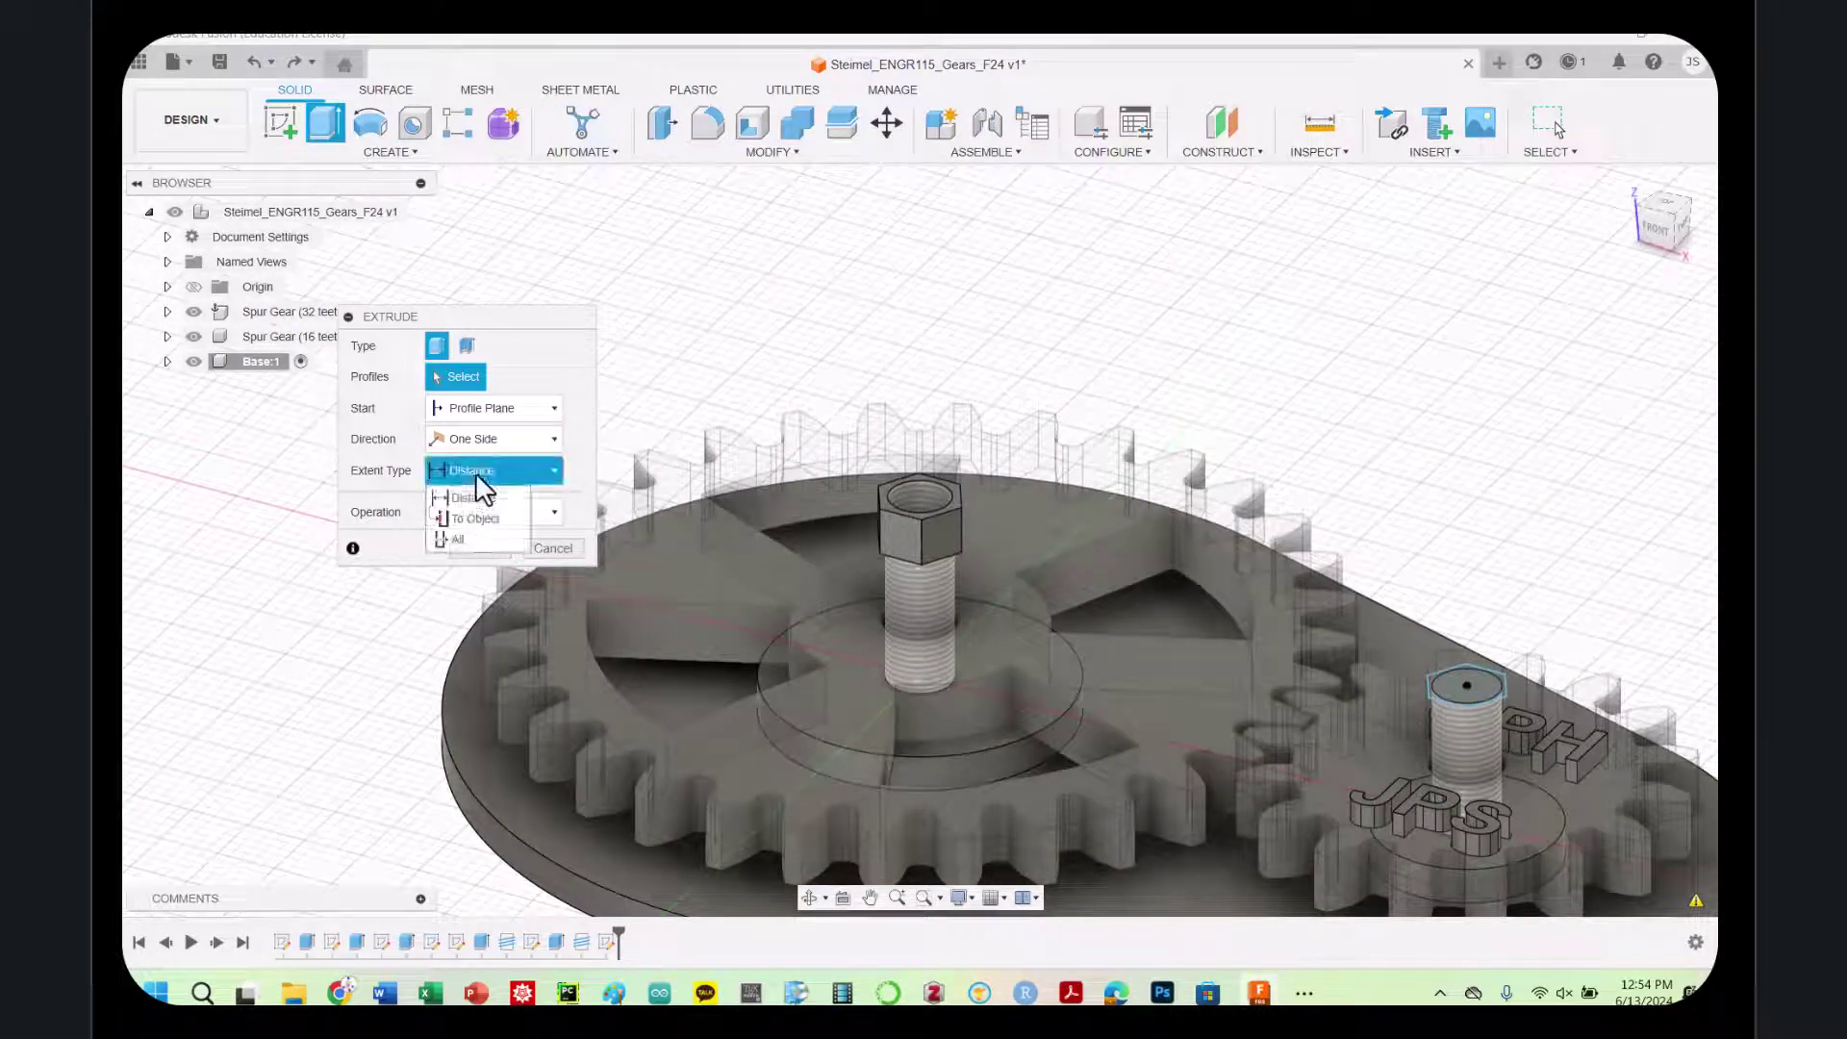
left_click(475, 472)
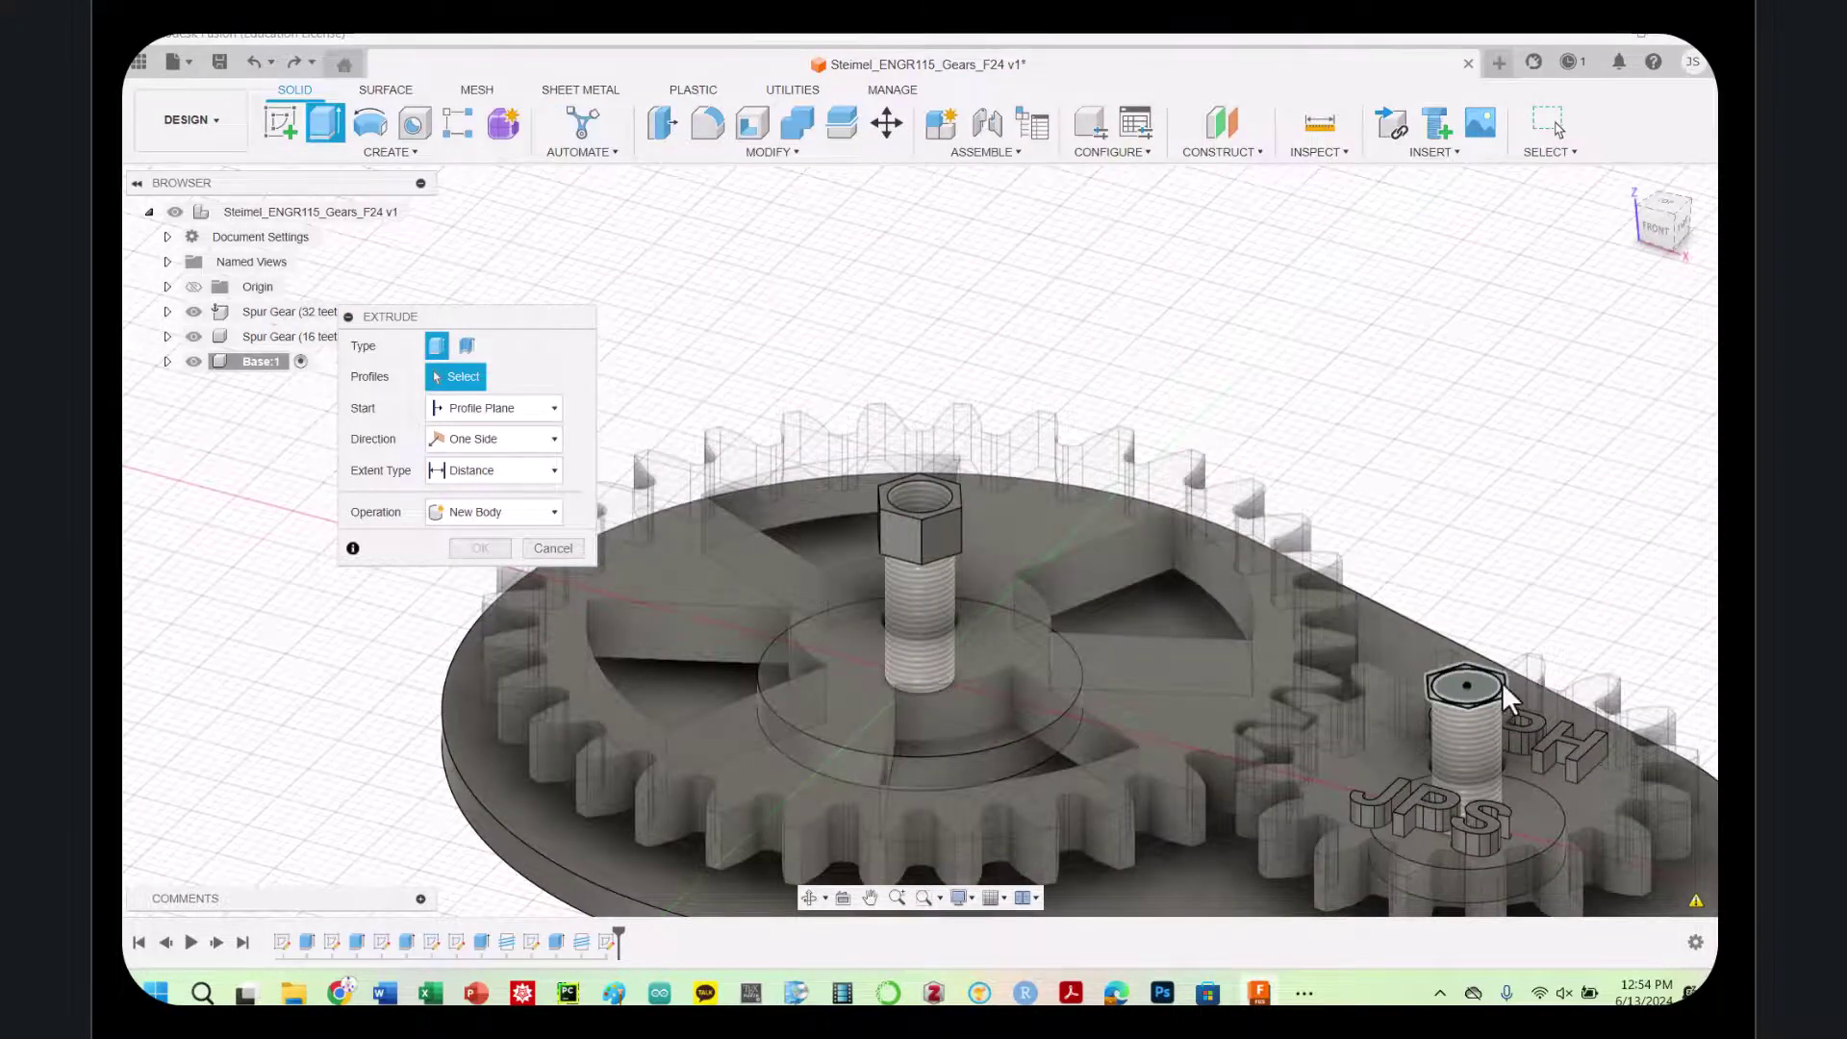
left_click(1503, 685)
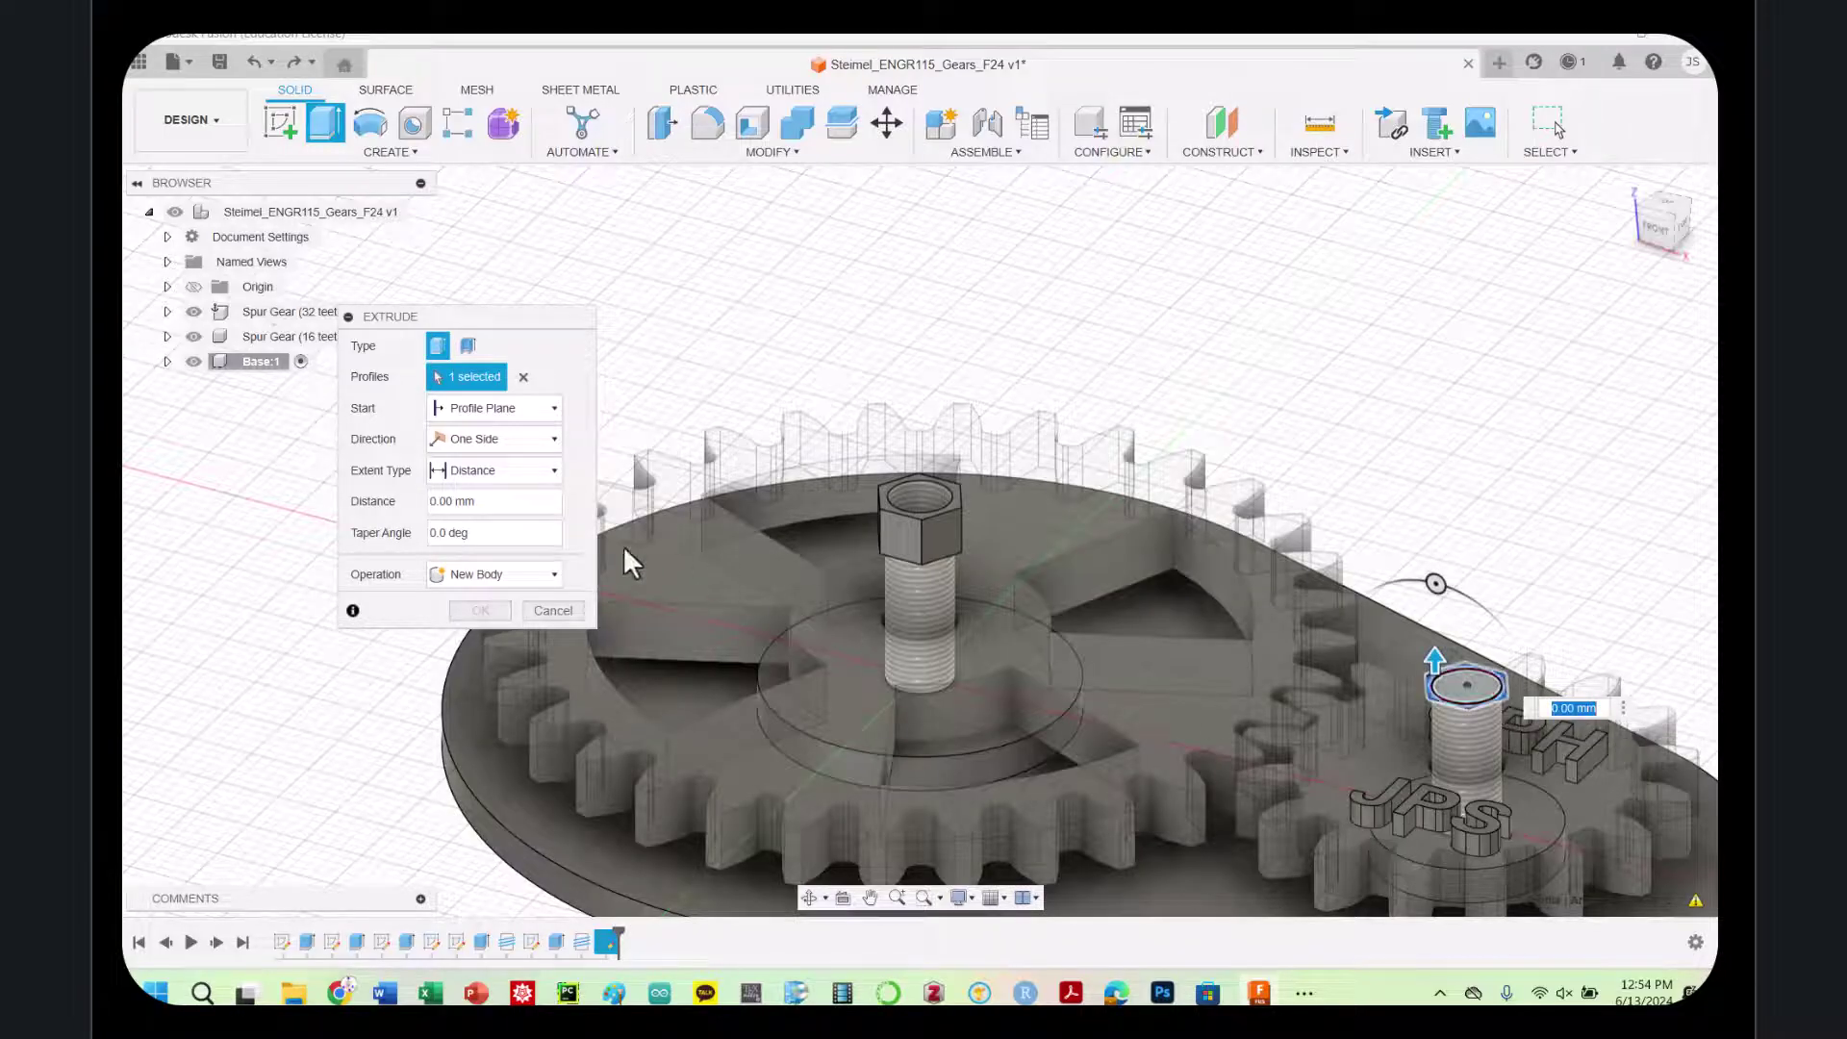
left_click(455, 501)
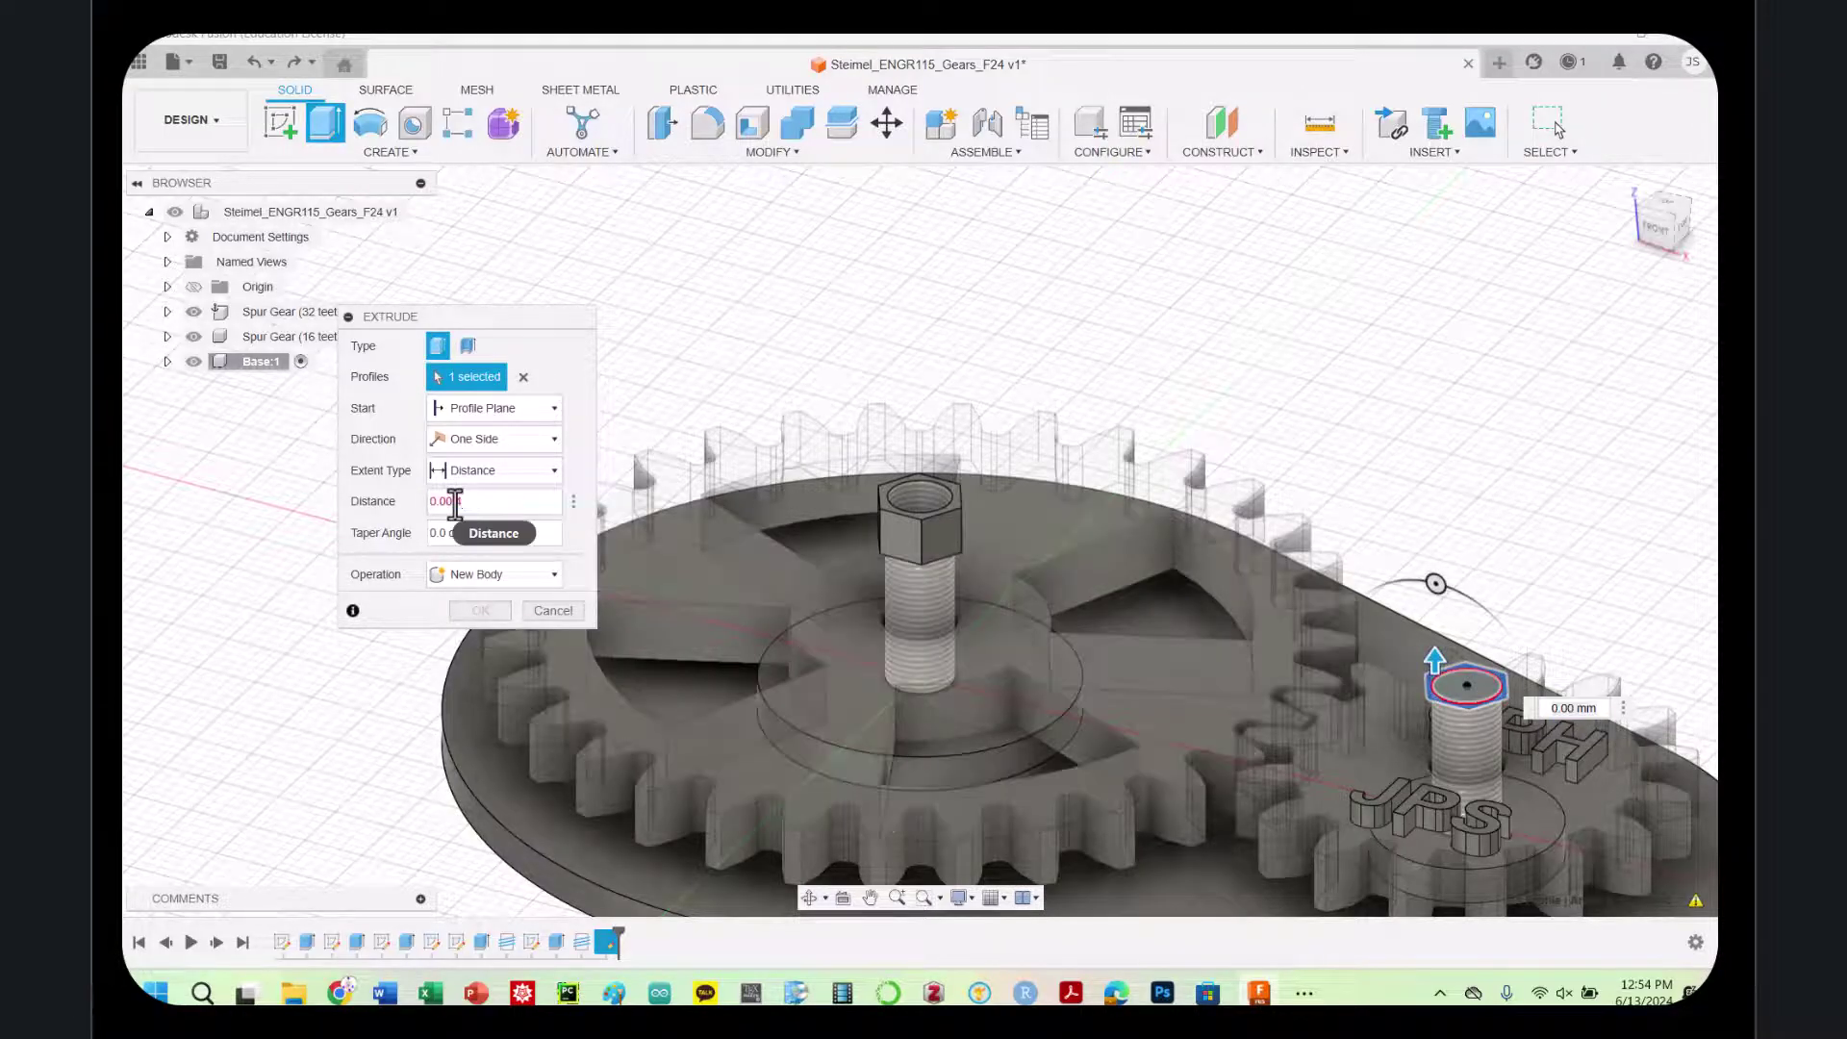
key("BackSpace")
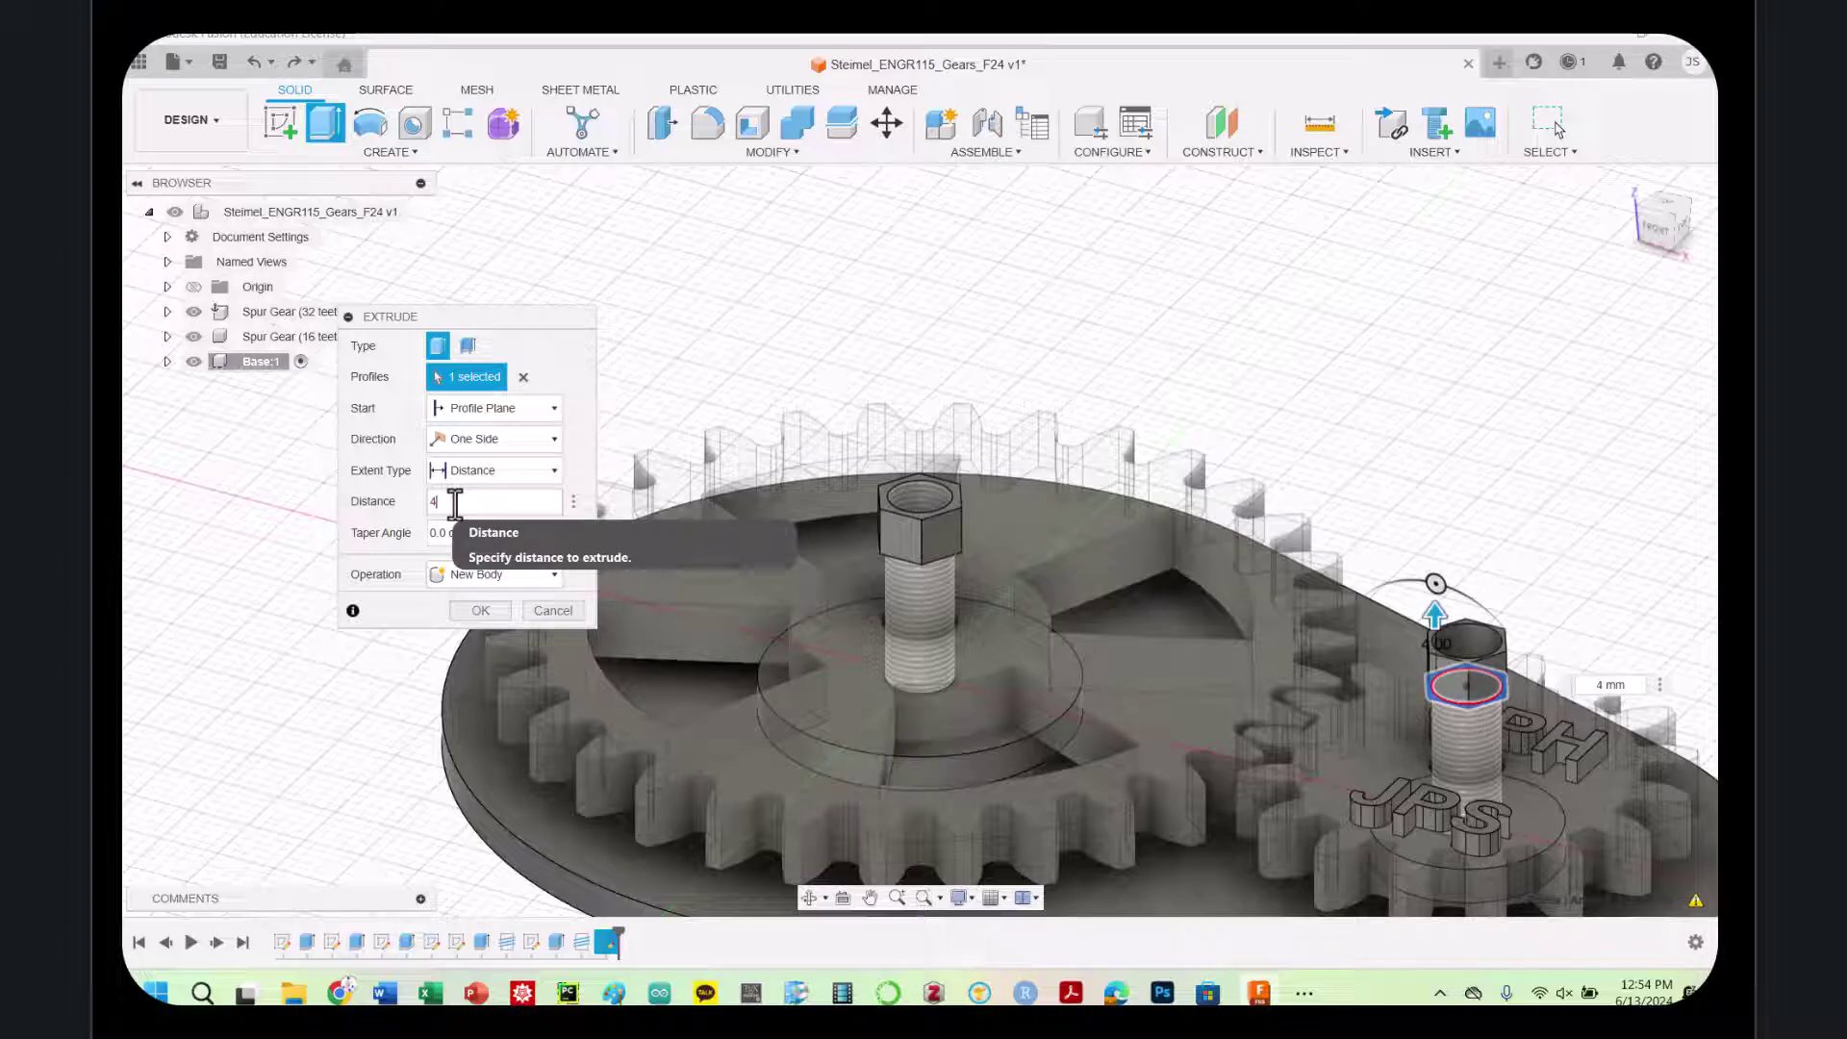
key("Return")
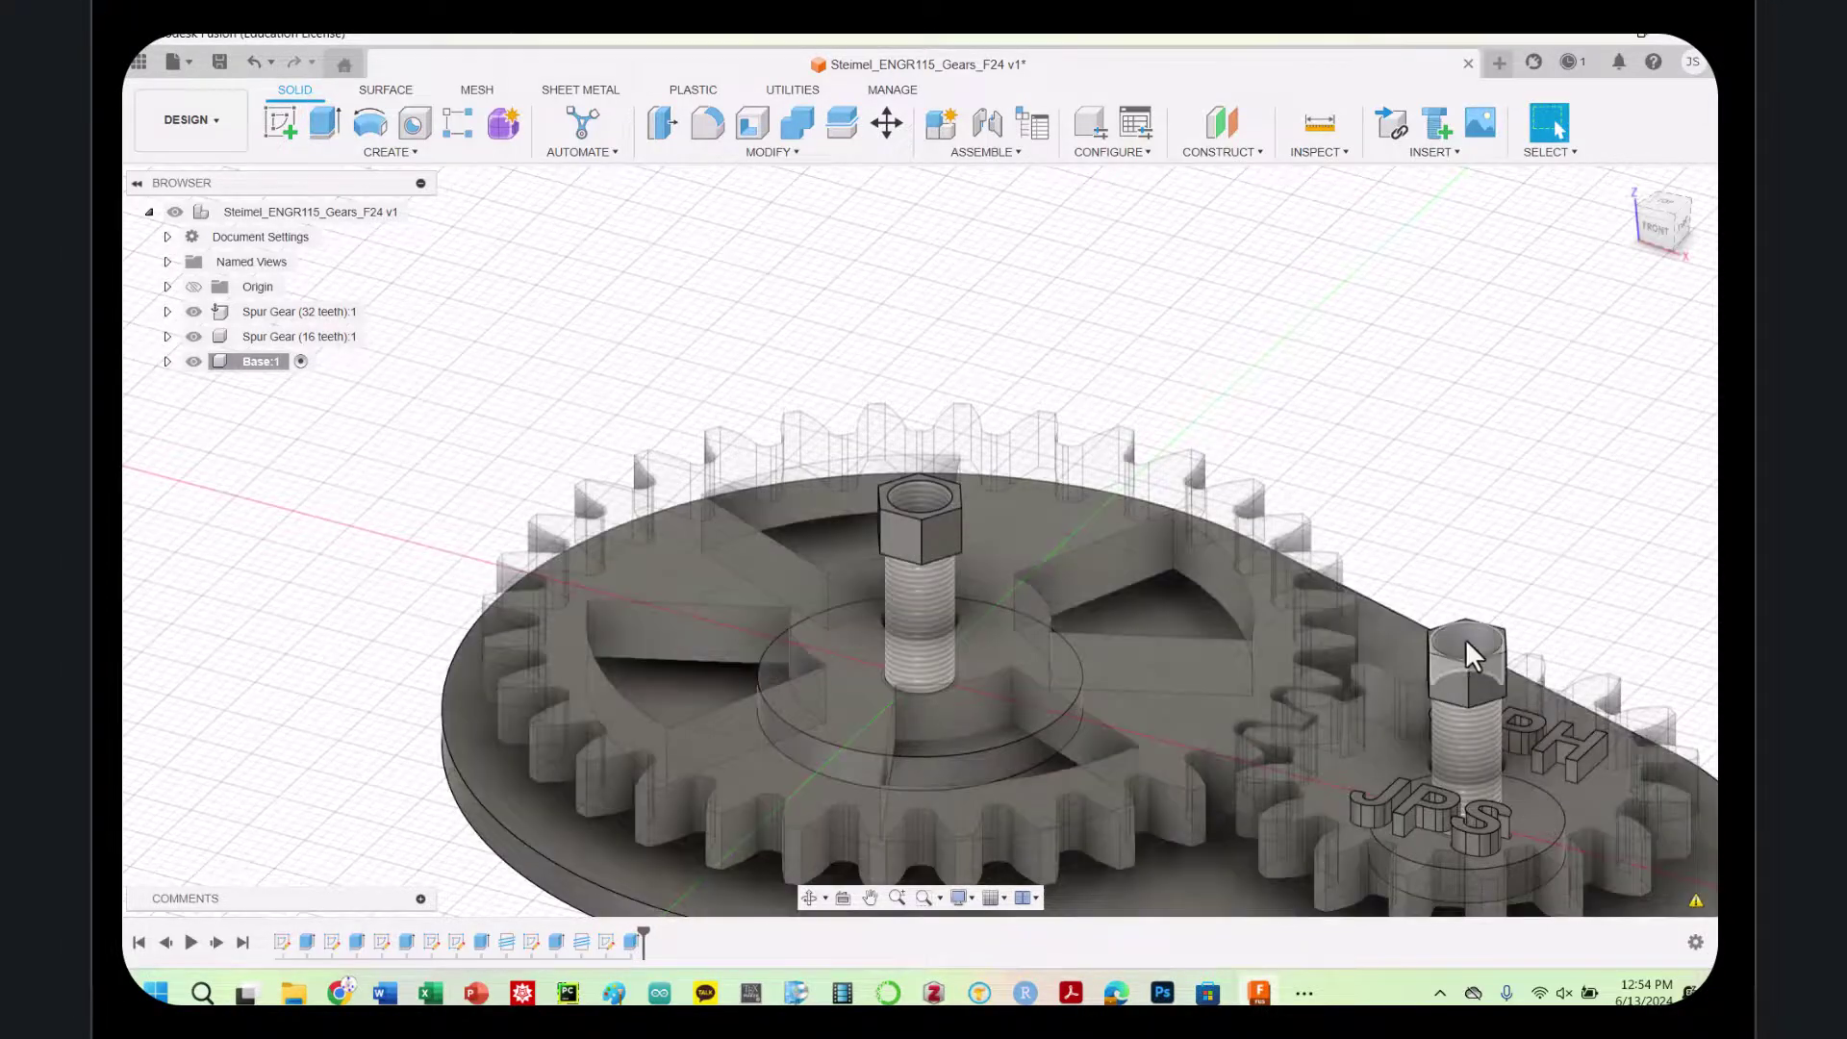
left_click(1467, 643)
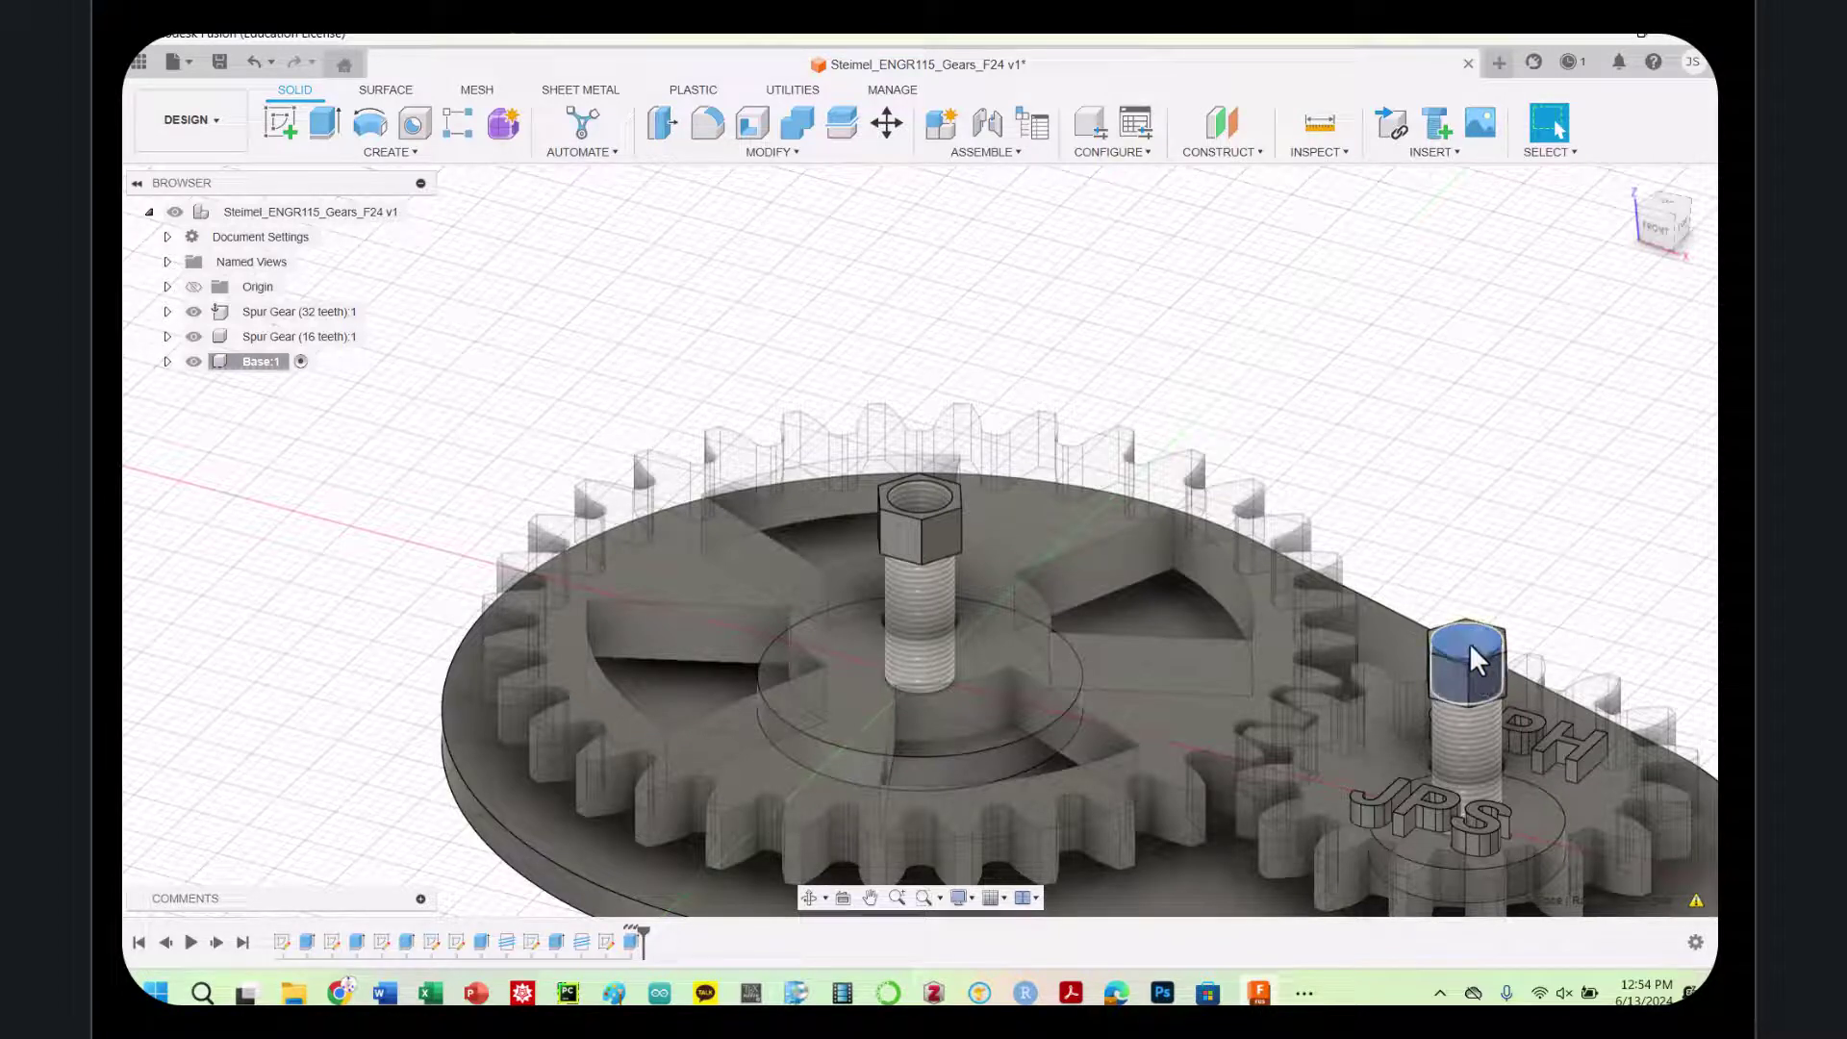
Thread the small gear's hex nut head, then view the assembly from a front-right angle
left_click(419, 154)
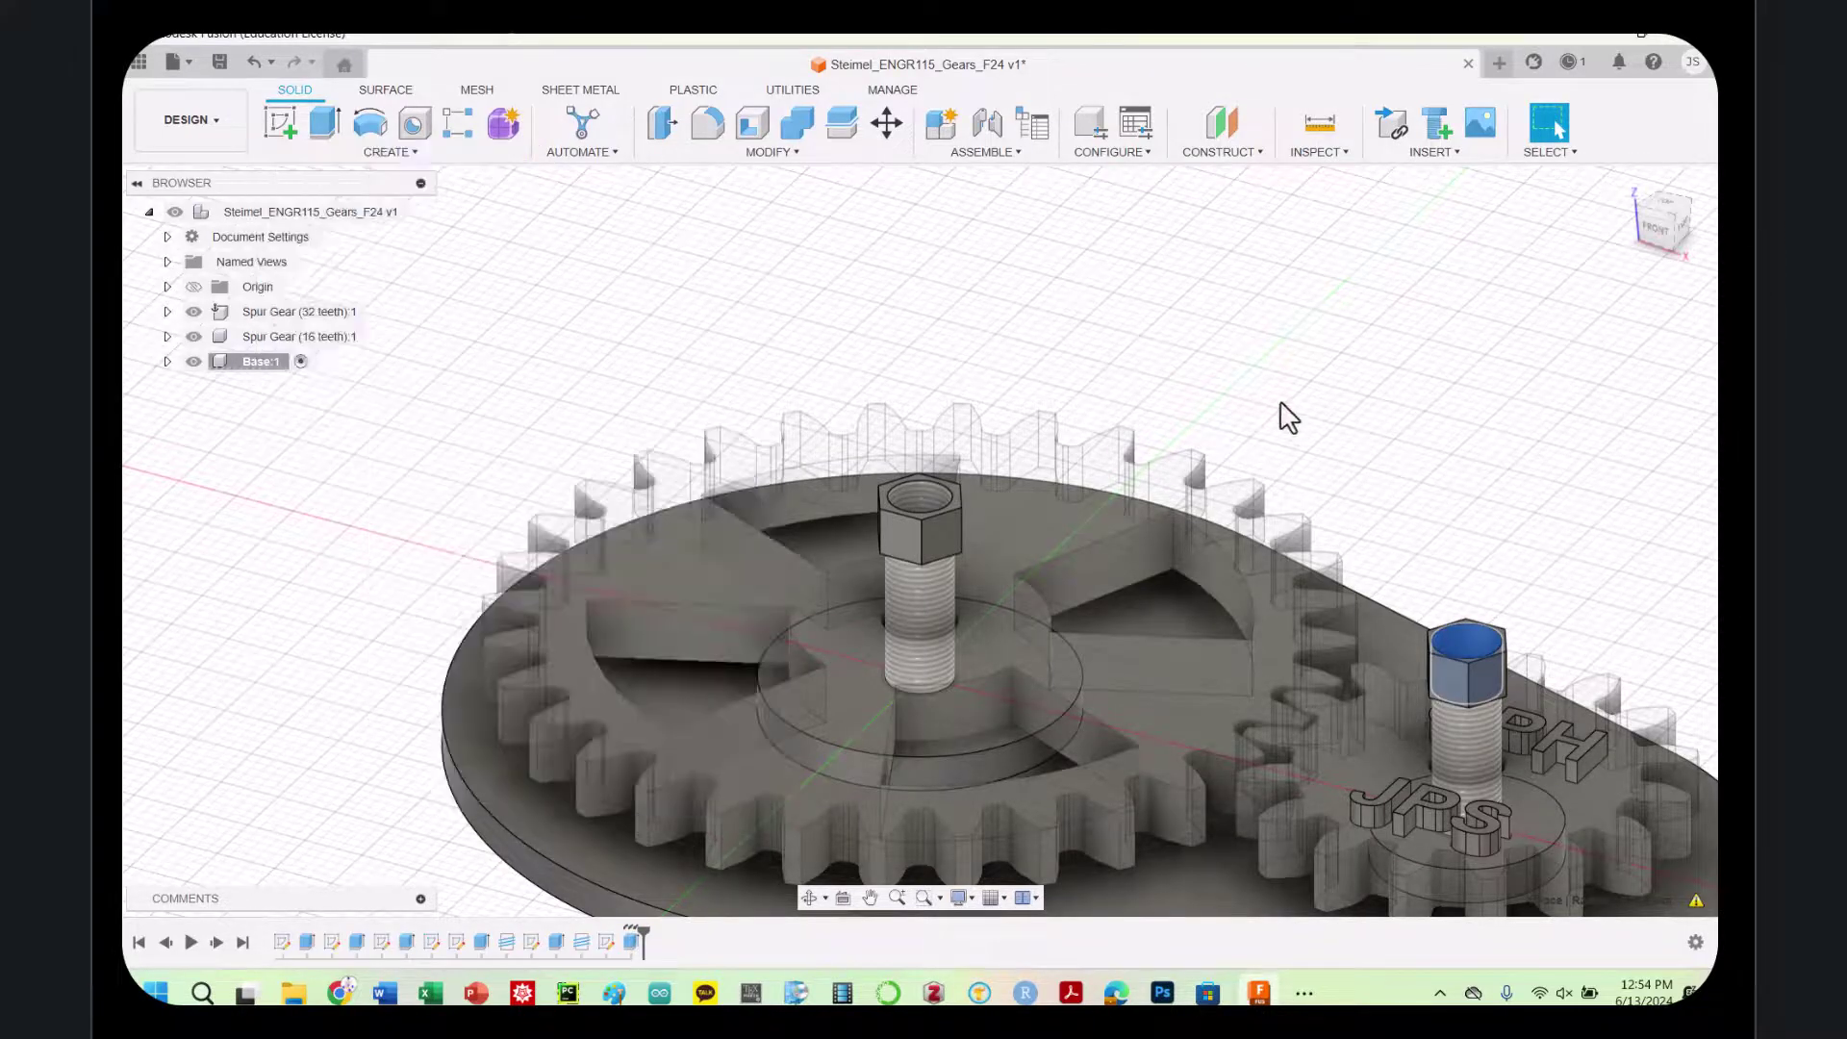
left_click(1595, 593)
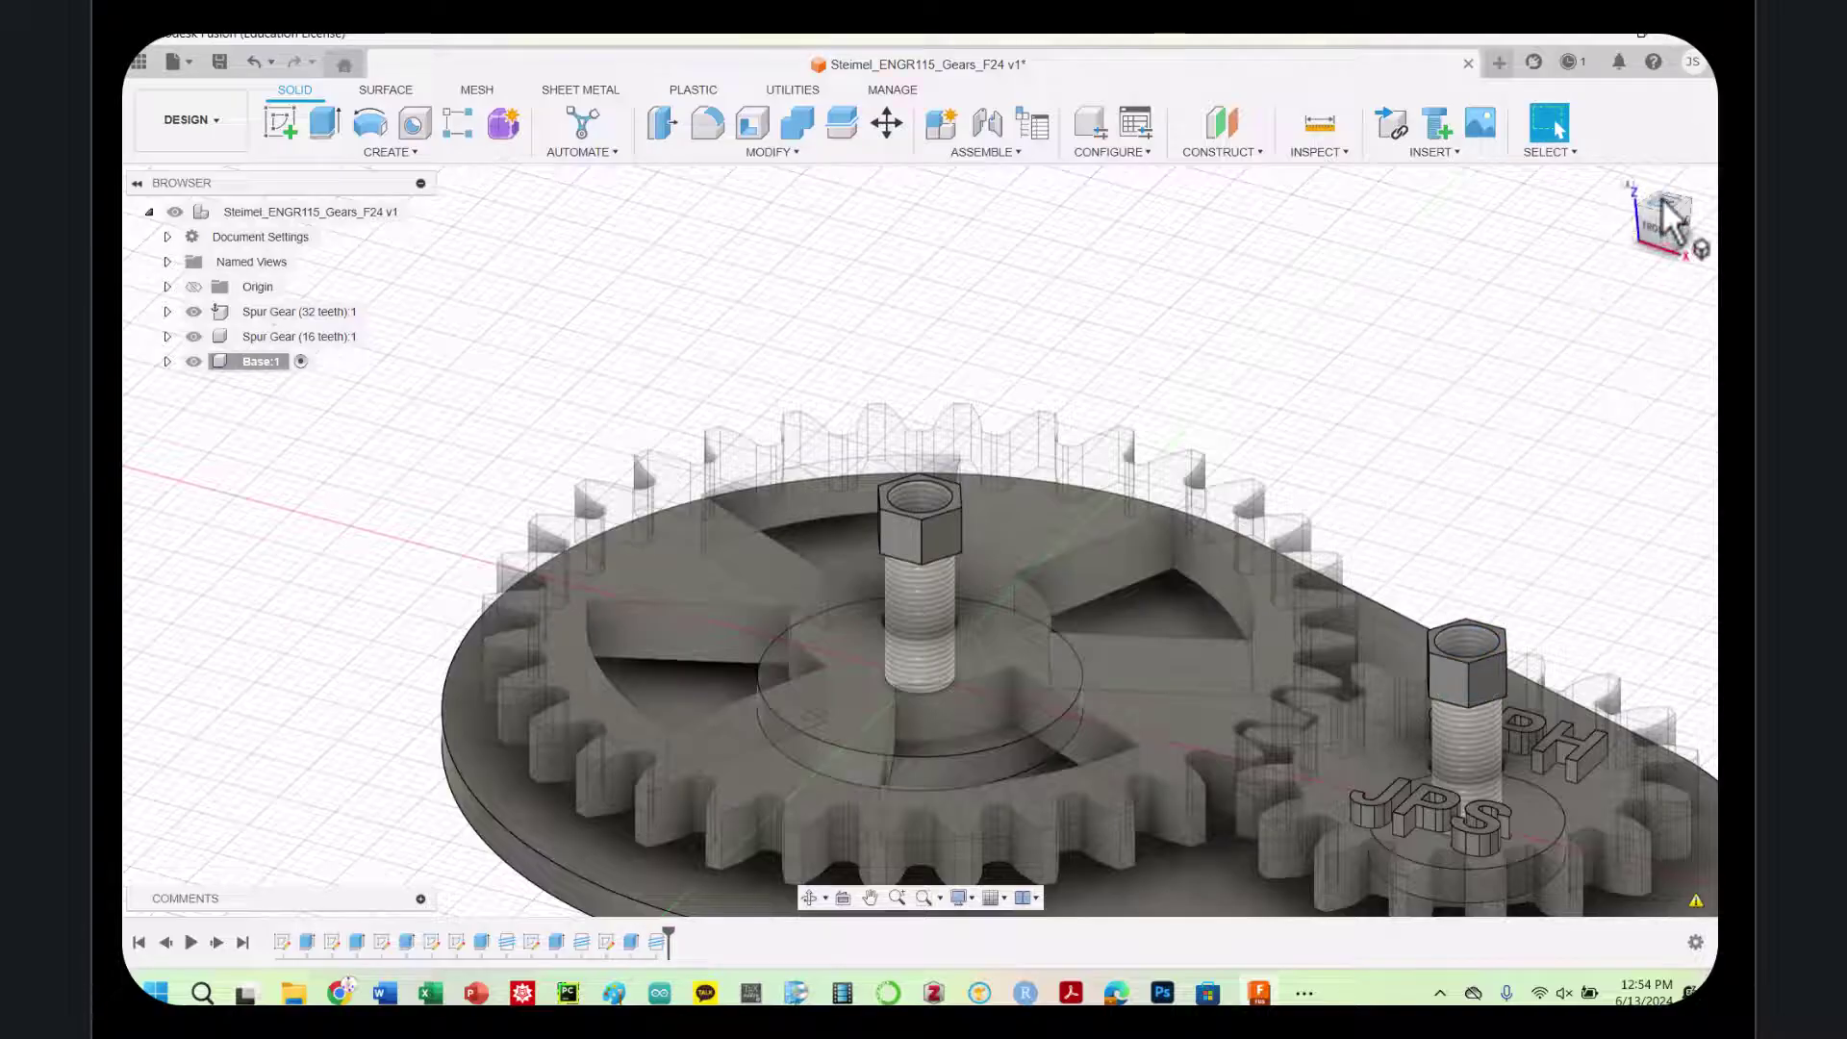
left_click_drag(1653, 233, 1580, 210)
scroll(1561, 548, "up", 3)
scroll(1549, 606, "down", 5)
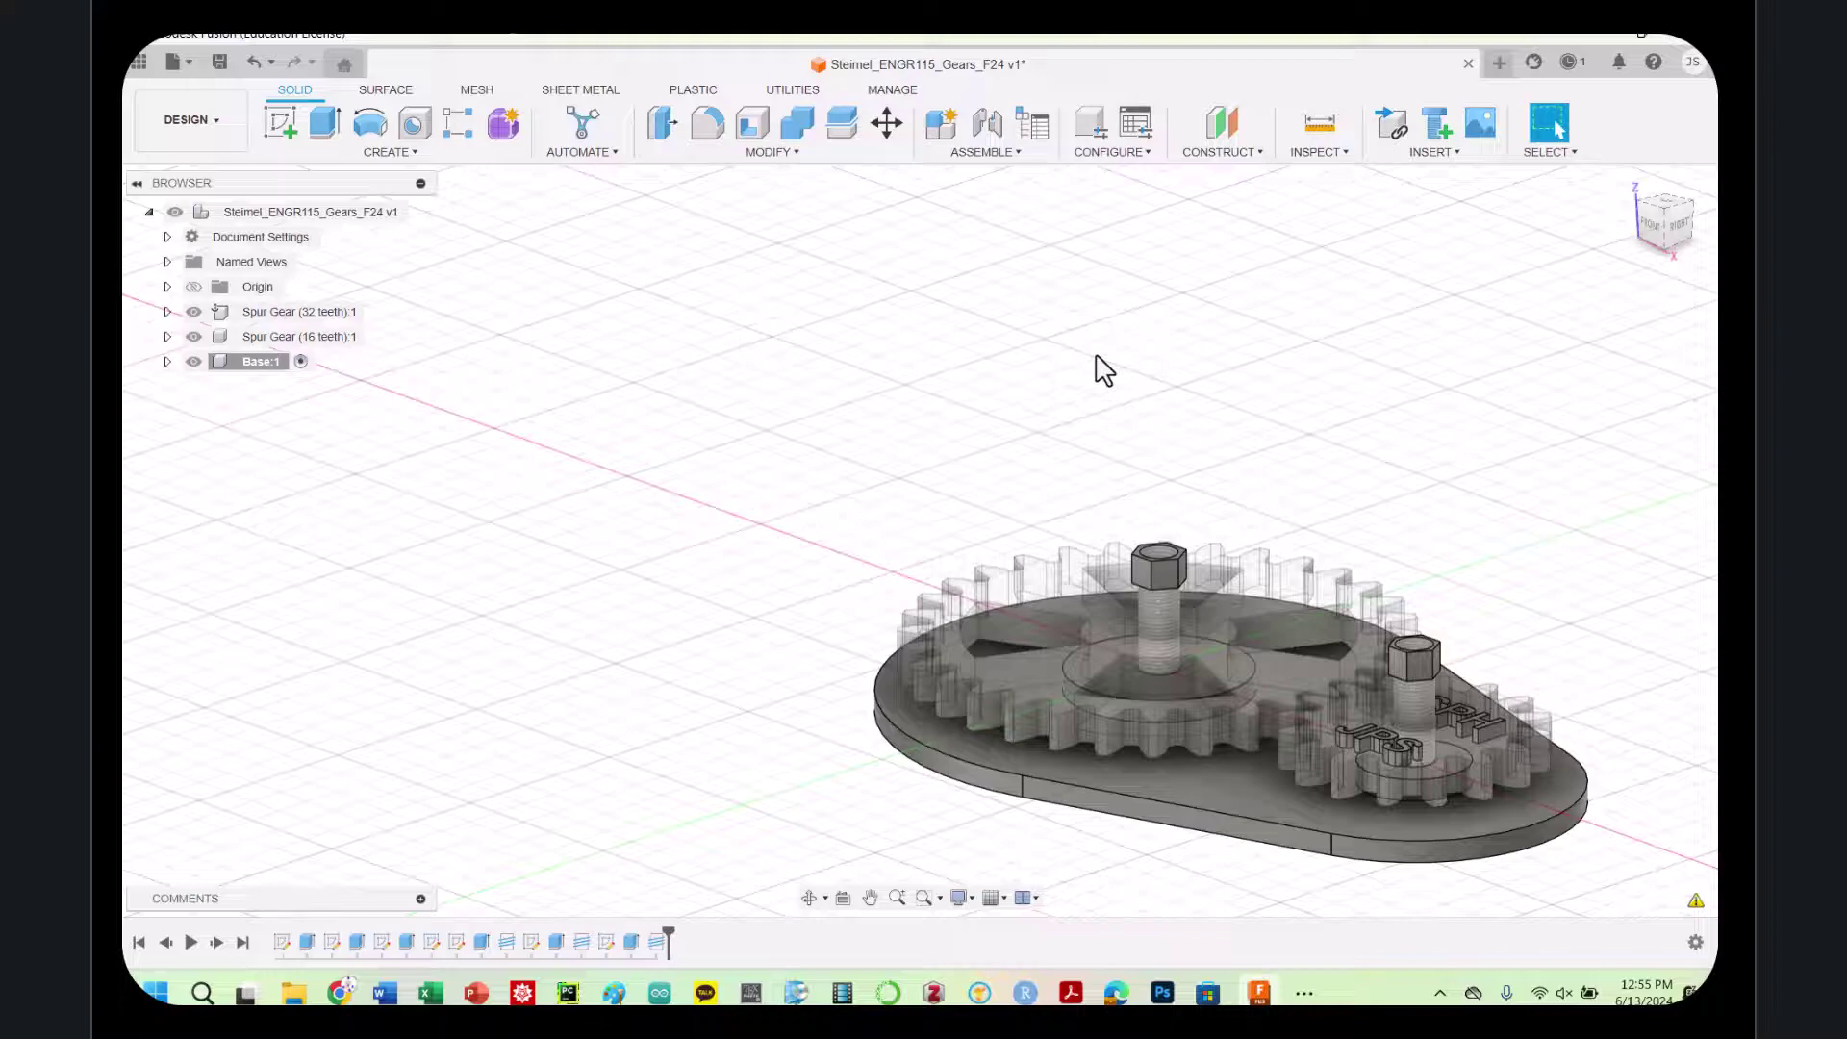
scroll(1612, 689, "up", 3)
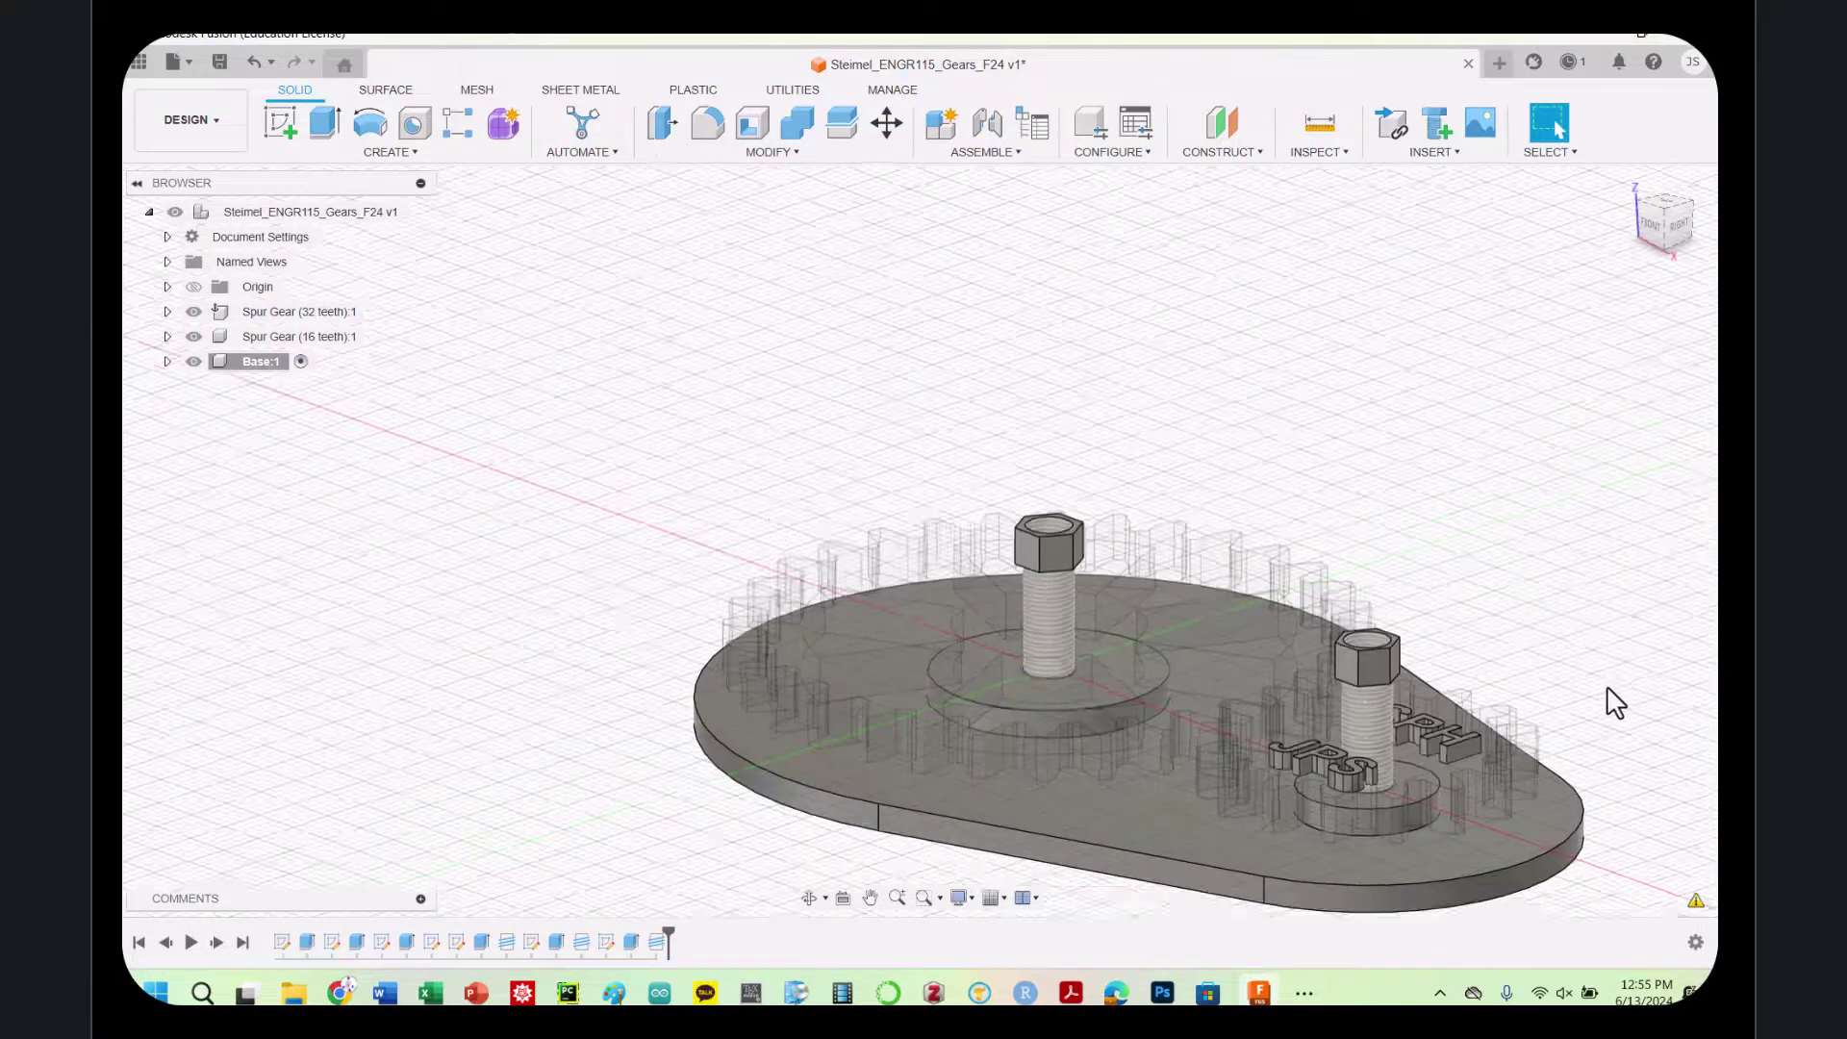
scroll(1616, 701, "down", 3)
scroll(1620, 701, "up", 3)
scroll(1626, 688, "down", 3)
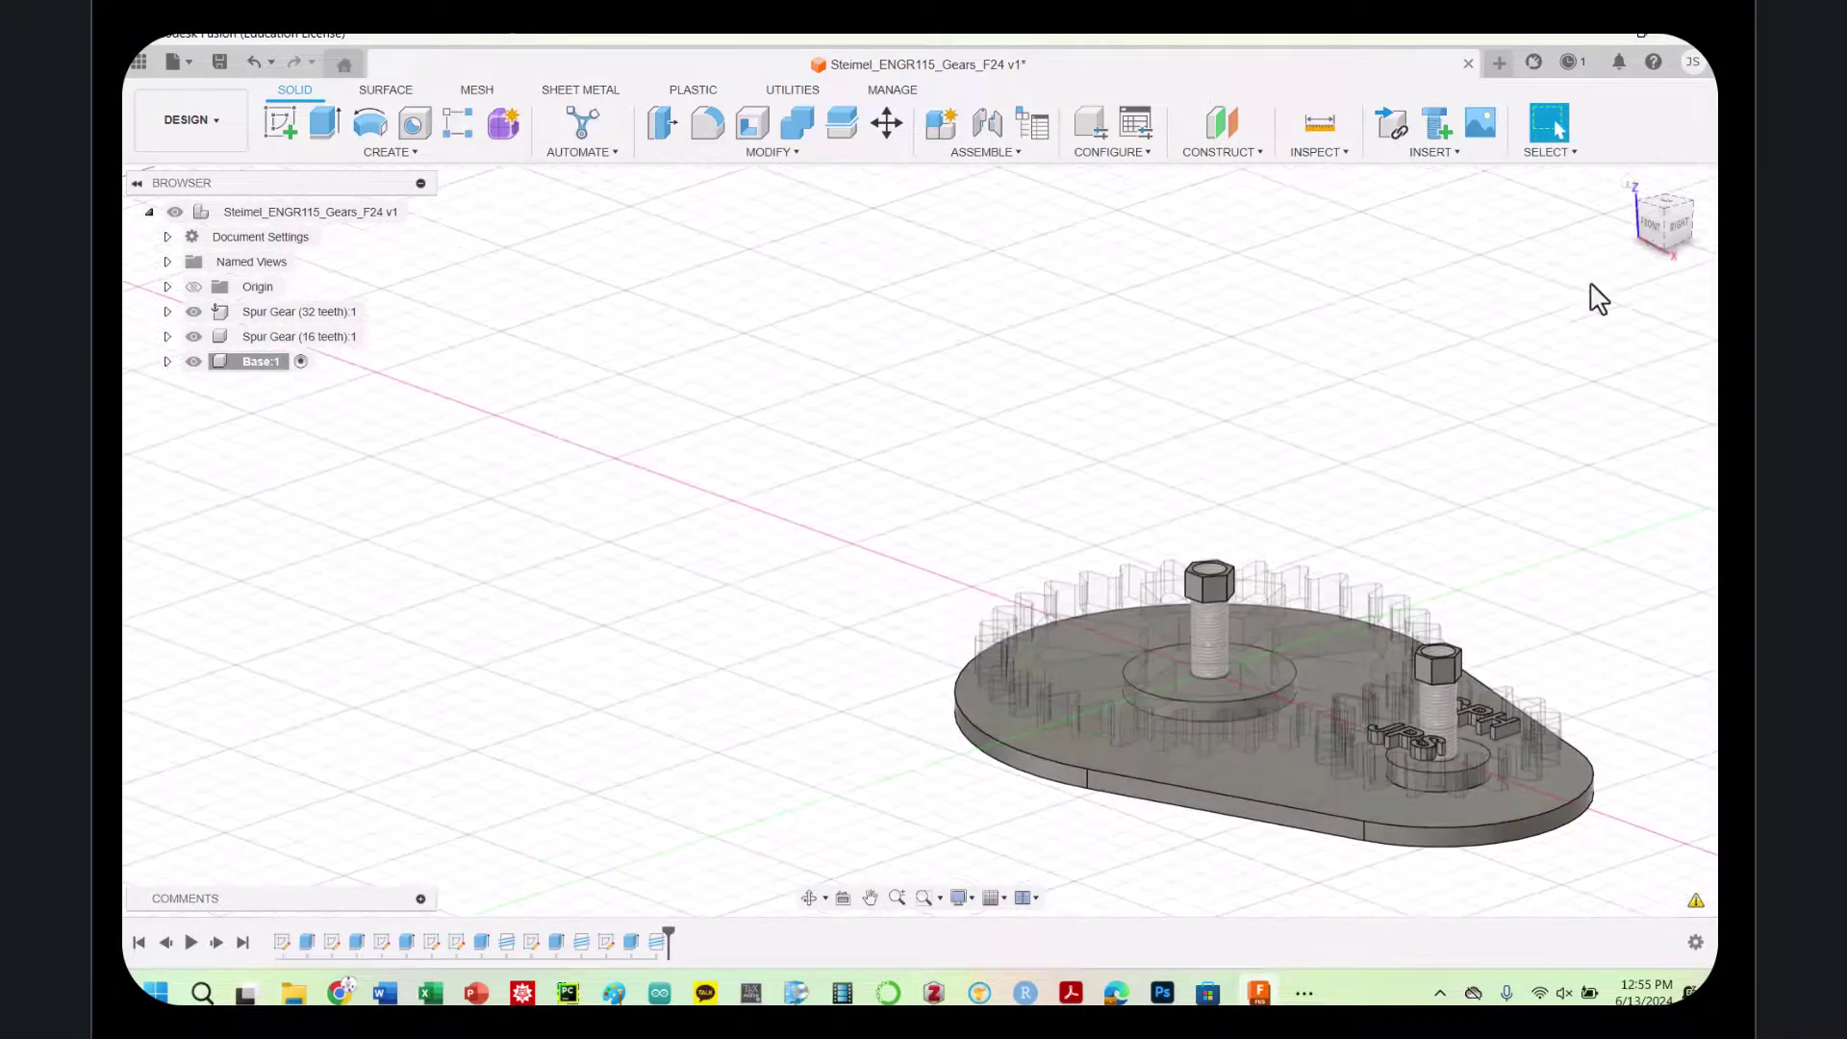
scroll(1671, 821, "up", 2)
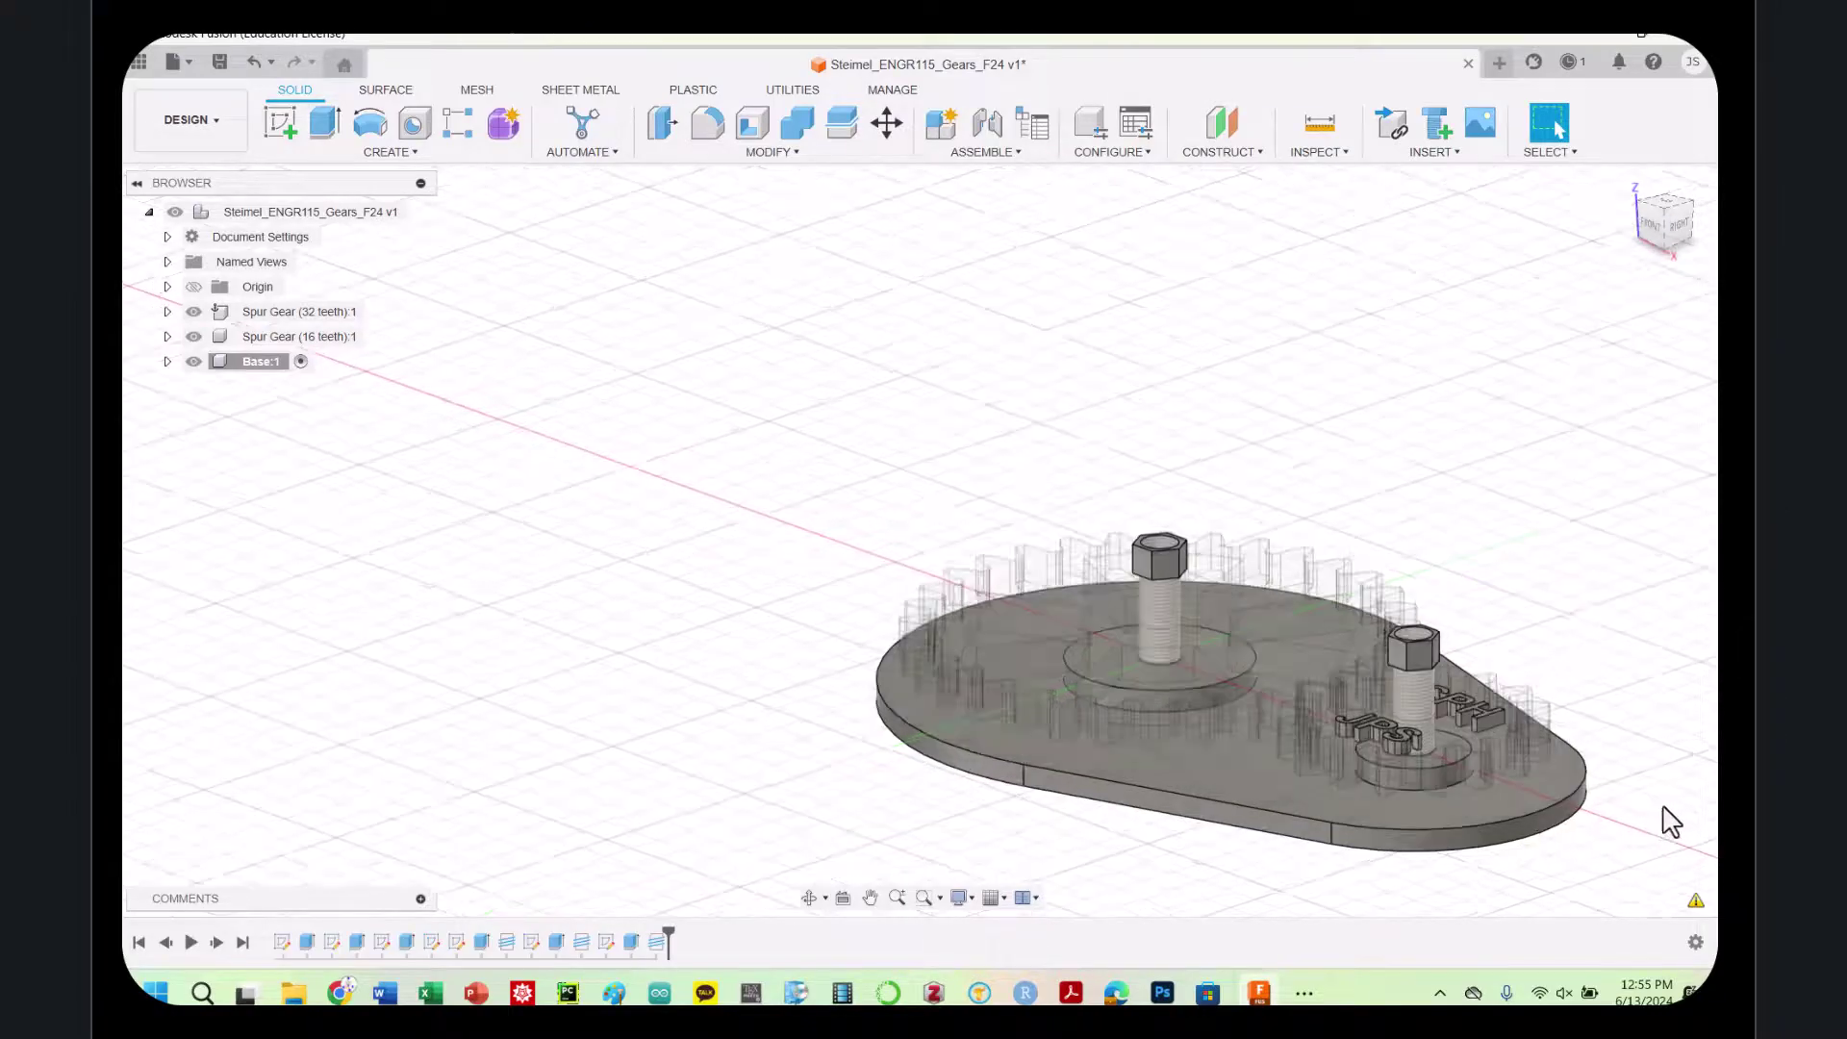
scroll(1671, 821, "up", 3)
scroll(1672, 816, "down", 3)
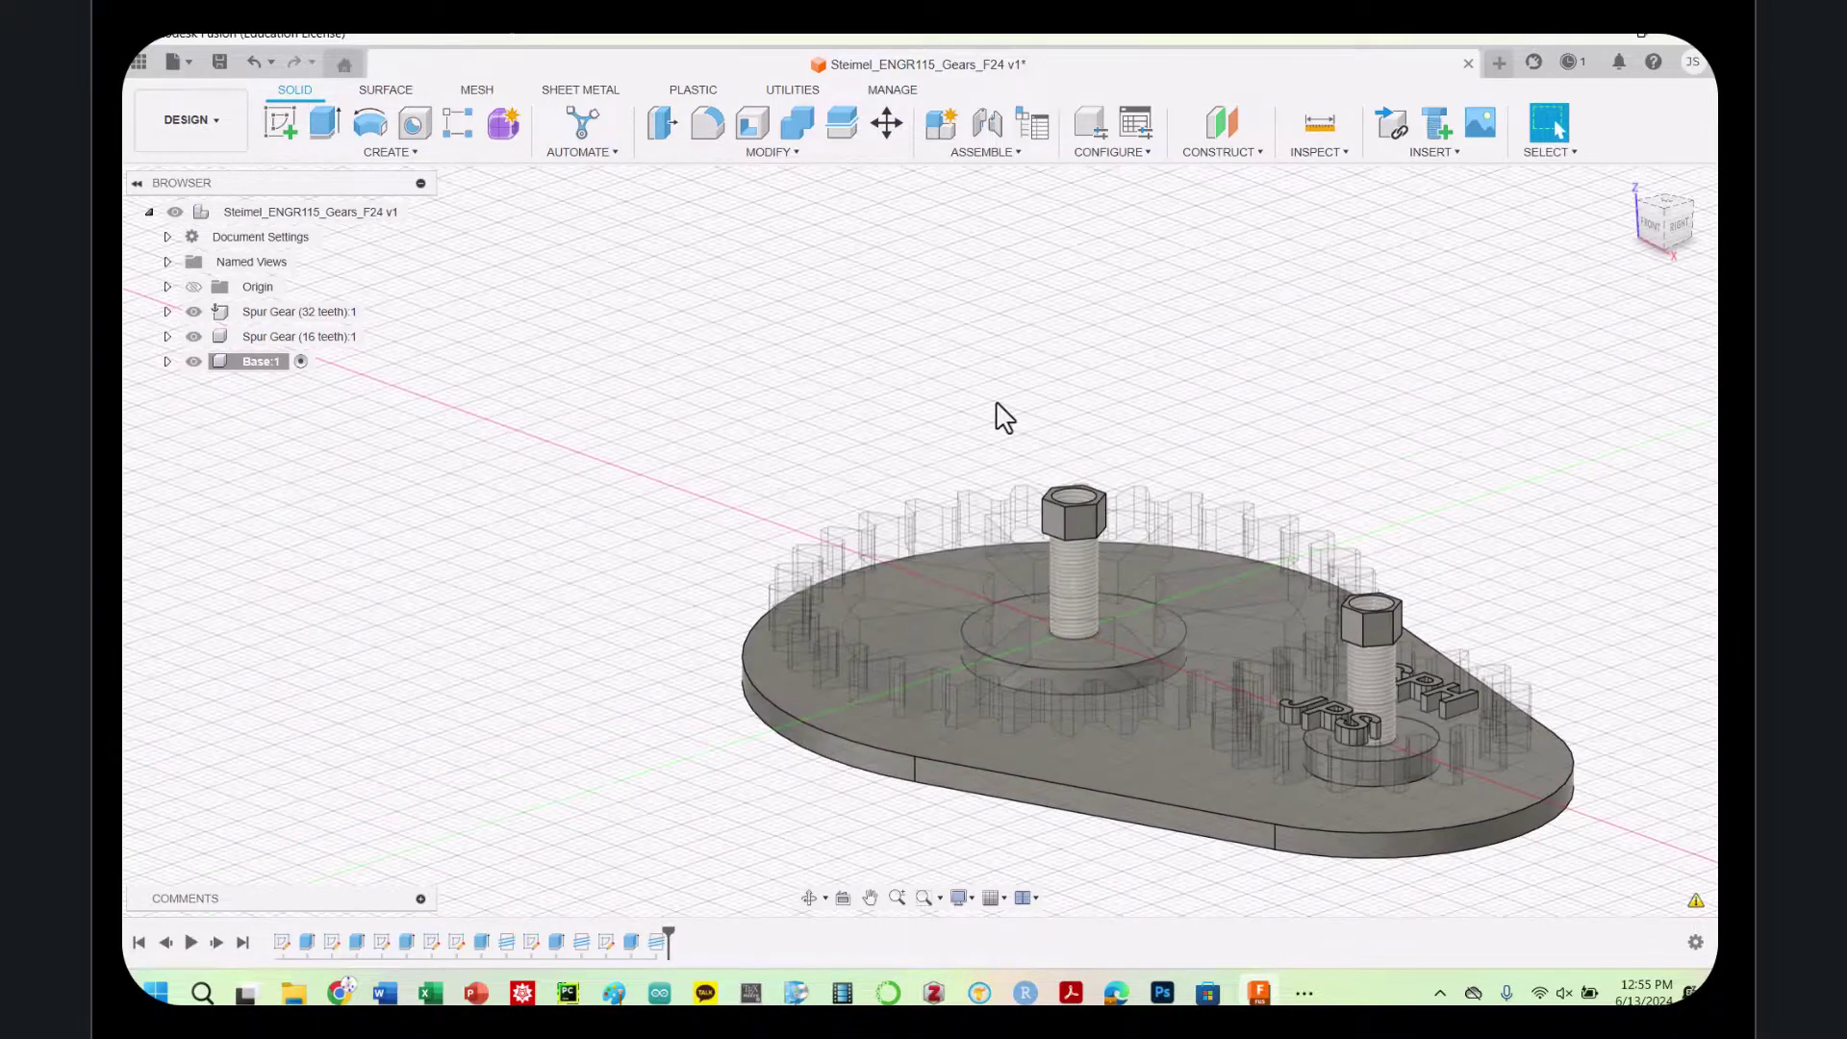